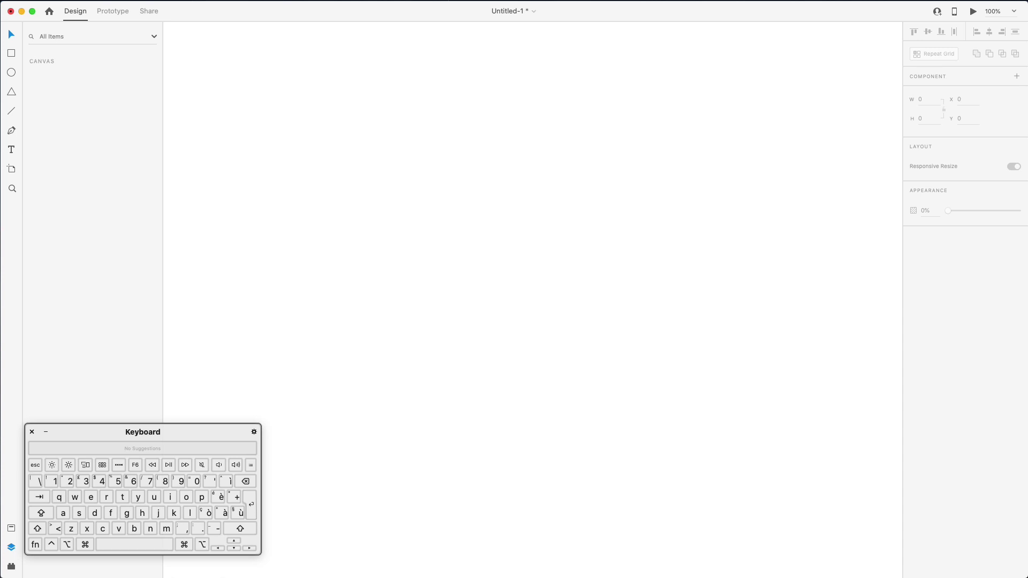
Add a blank iPhone X/XS/11 Pro artboard (375 × 812) to the canvas and deselect it
left_click(14, 169)
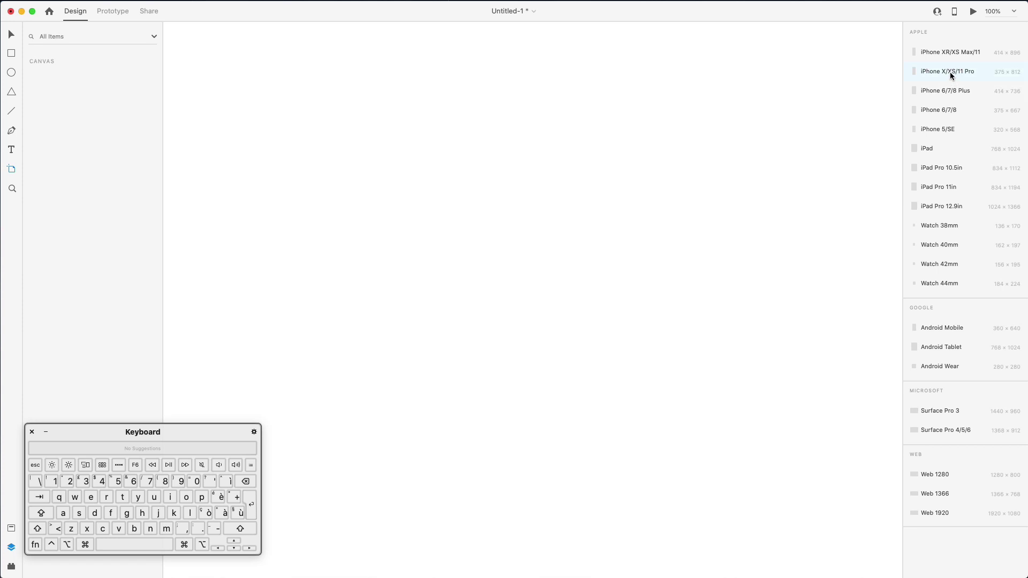
left_click(950, 72)
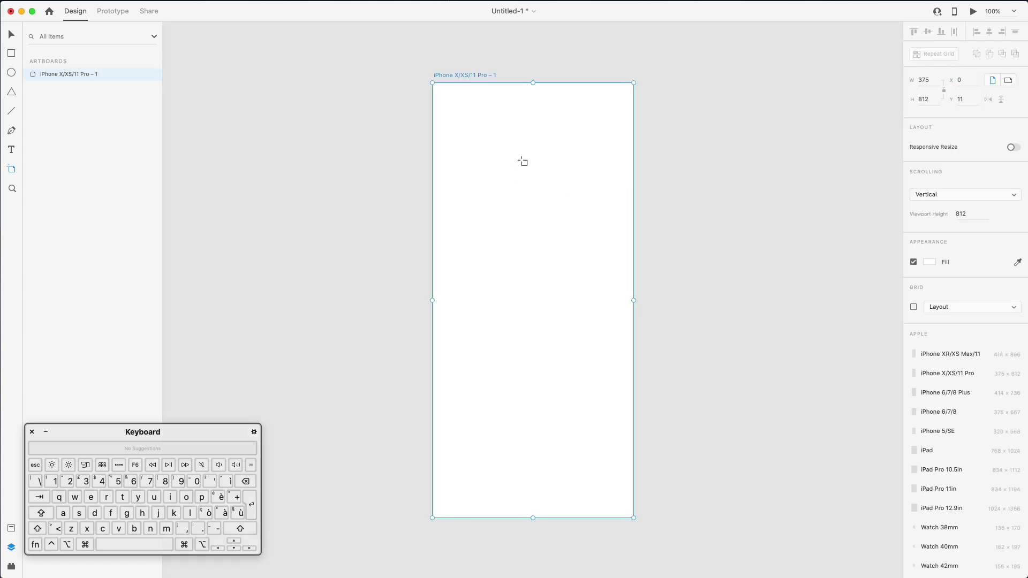
key("v")
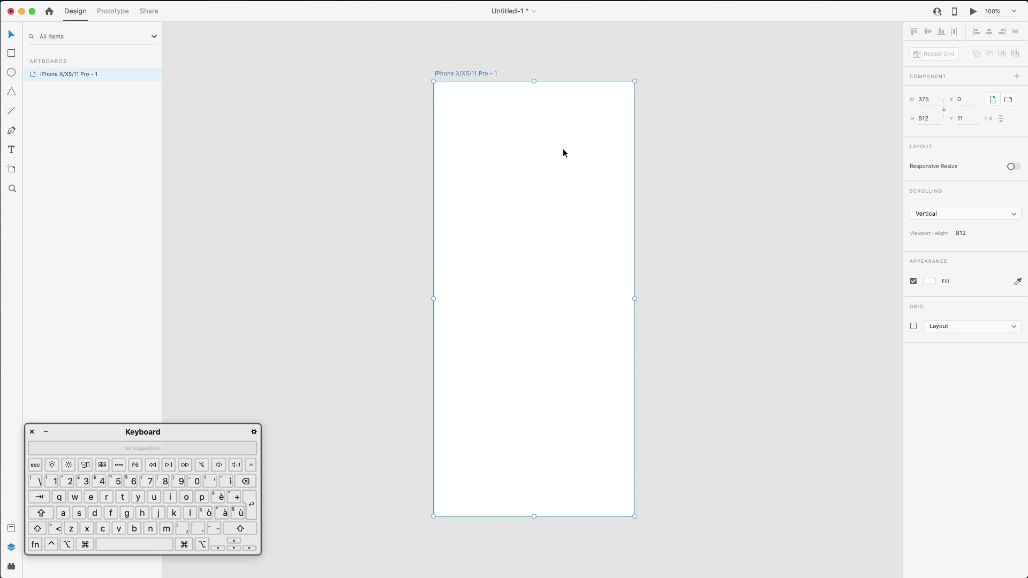
scroll(565, 150, "down", 1)
scroll(426, 170, "right", 1)
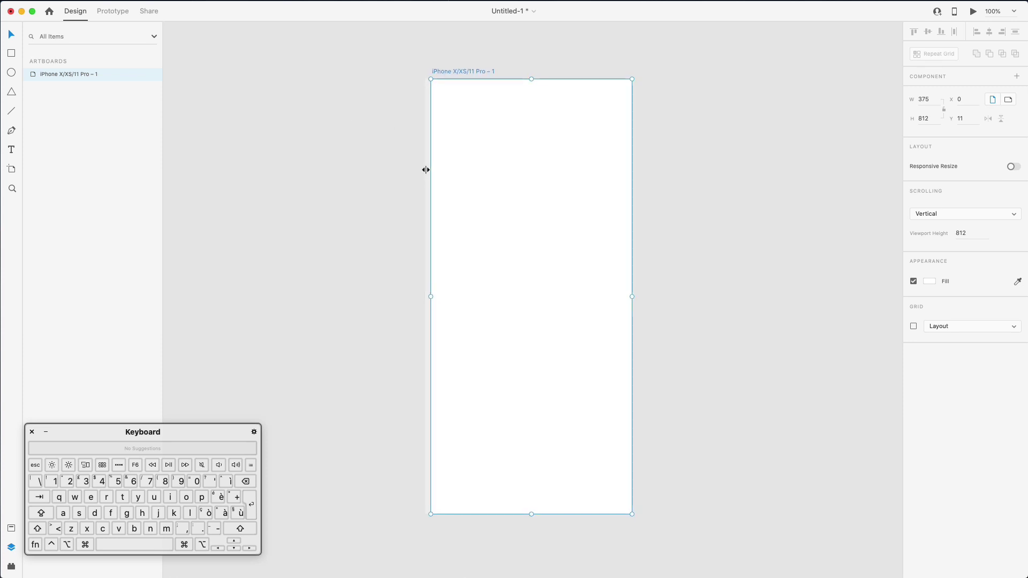
left_click(380, 170)
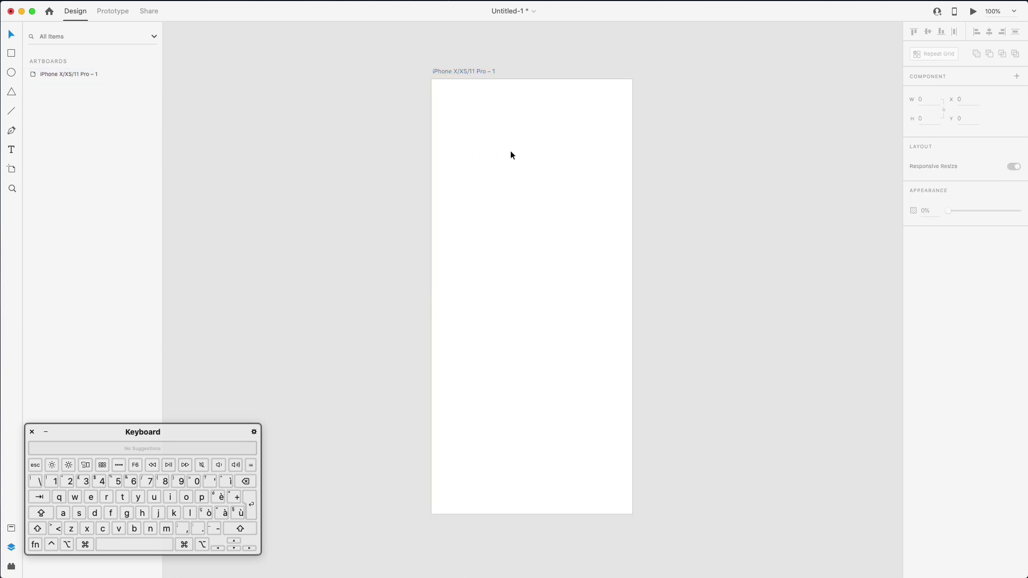
Type the heading 'Let's get started' on the artboard, fixing the typo
left_click(479, 213)
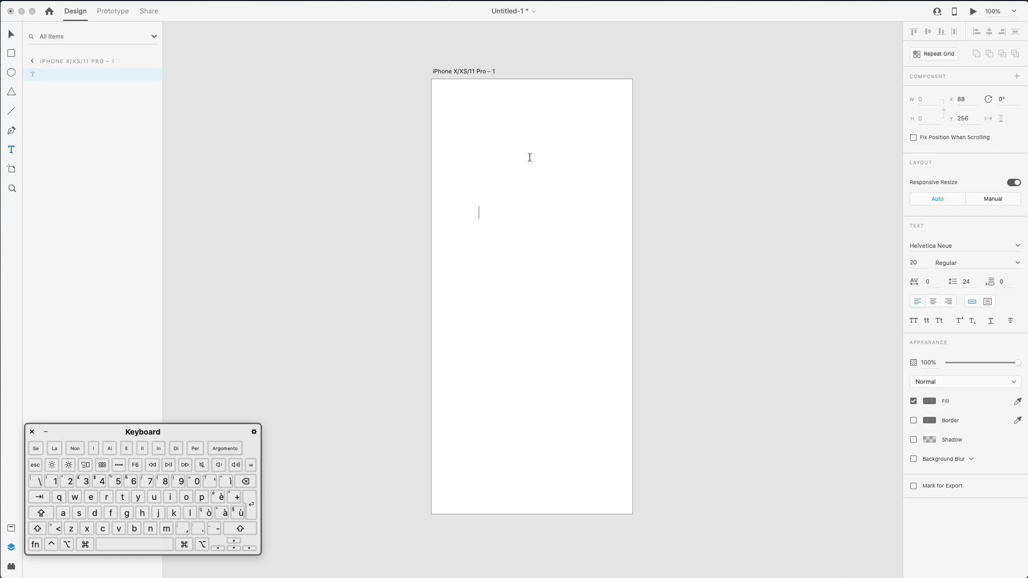
key("shift")
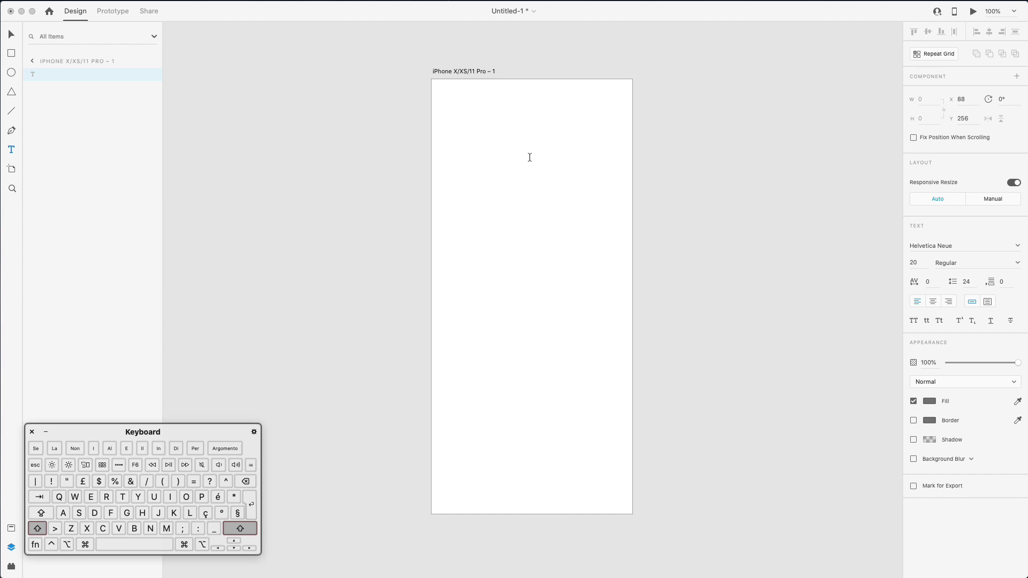
type("Let's")
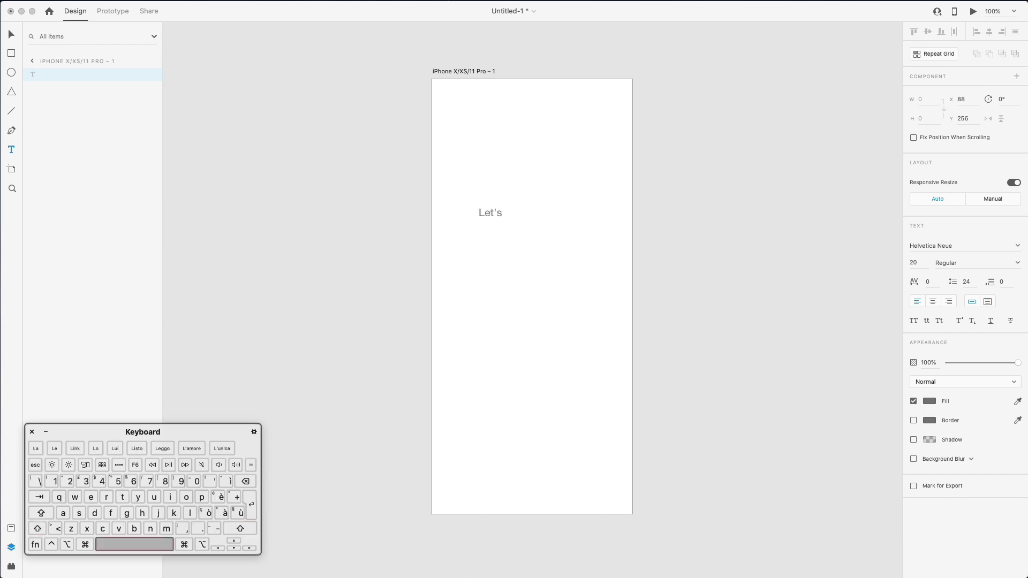
type(" get stsar")
key("BackSpace")
key("BackSpace")
key("BackSpace")
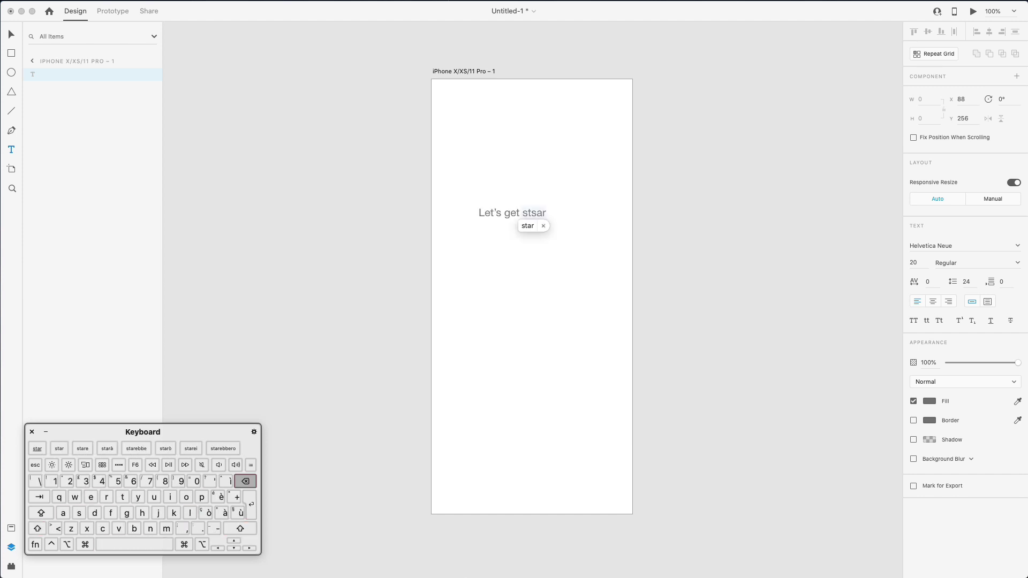
type("arted")
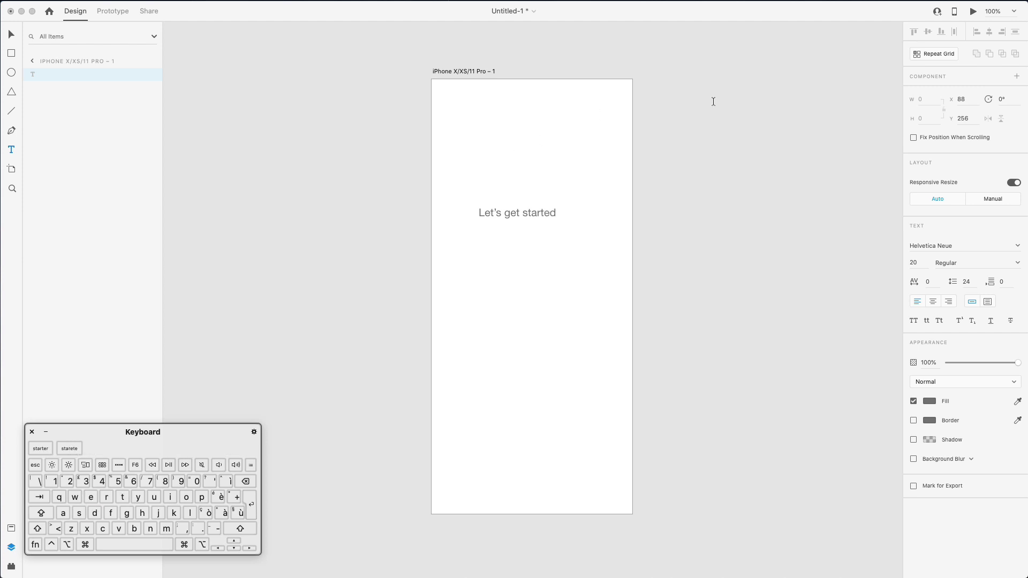
key("Escape")
left_click(11, 35)
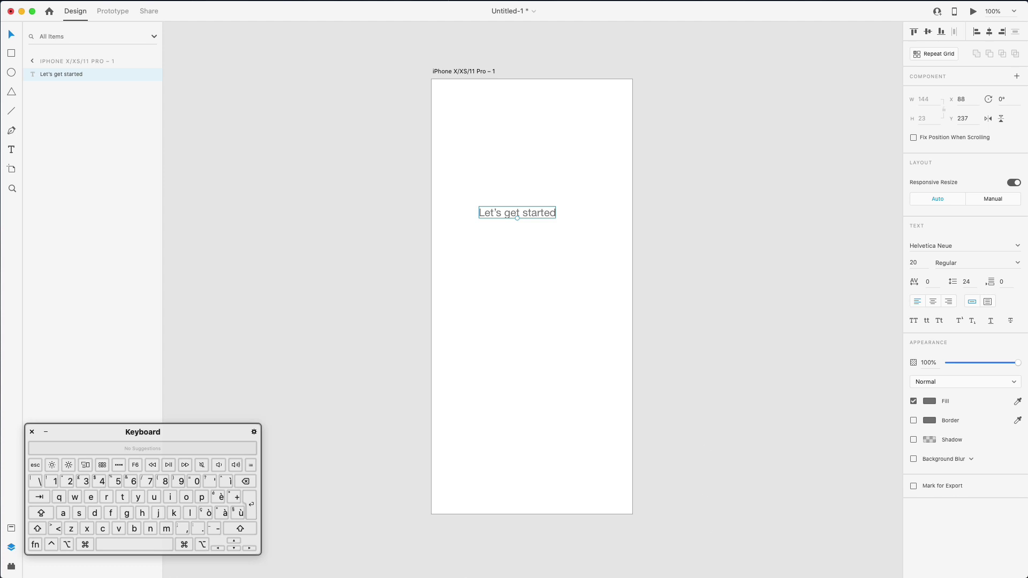
Set the heading's font to Montserrat
left_click(939, 245)
type("mont")
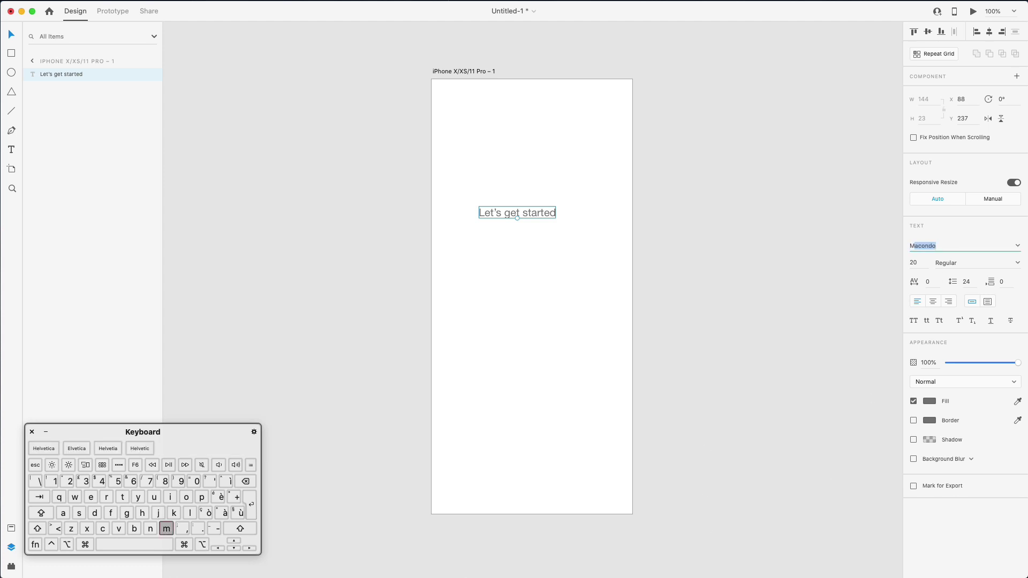
type("serrat")
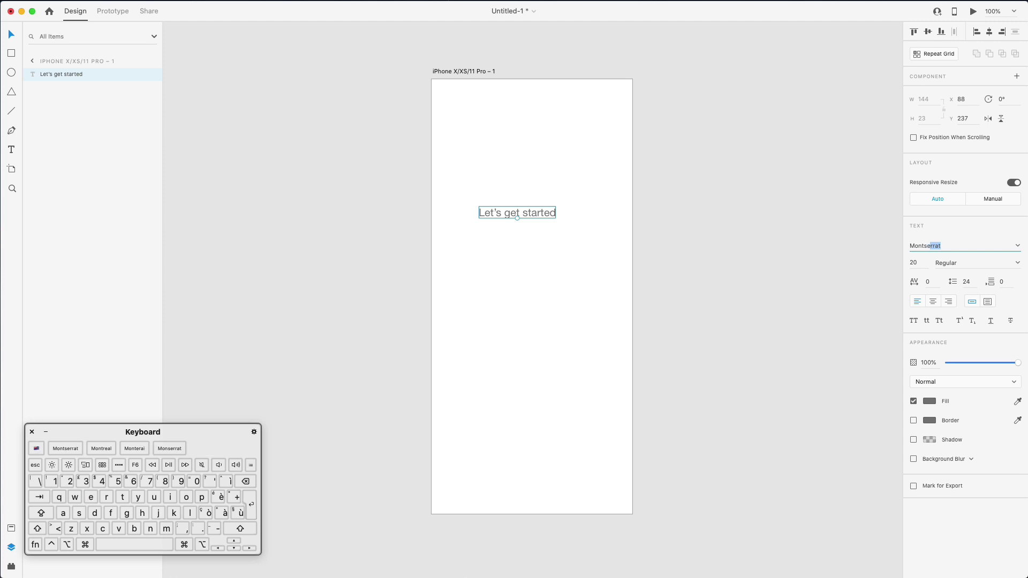
key("Return")
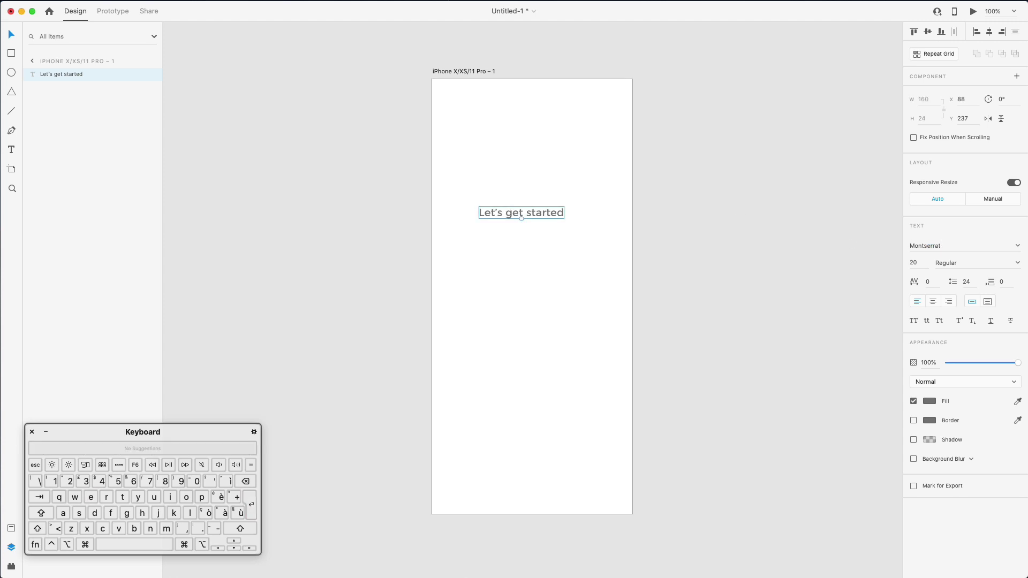
key("super+Tab")
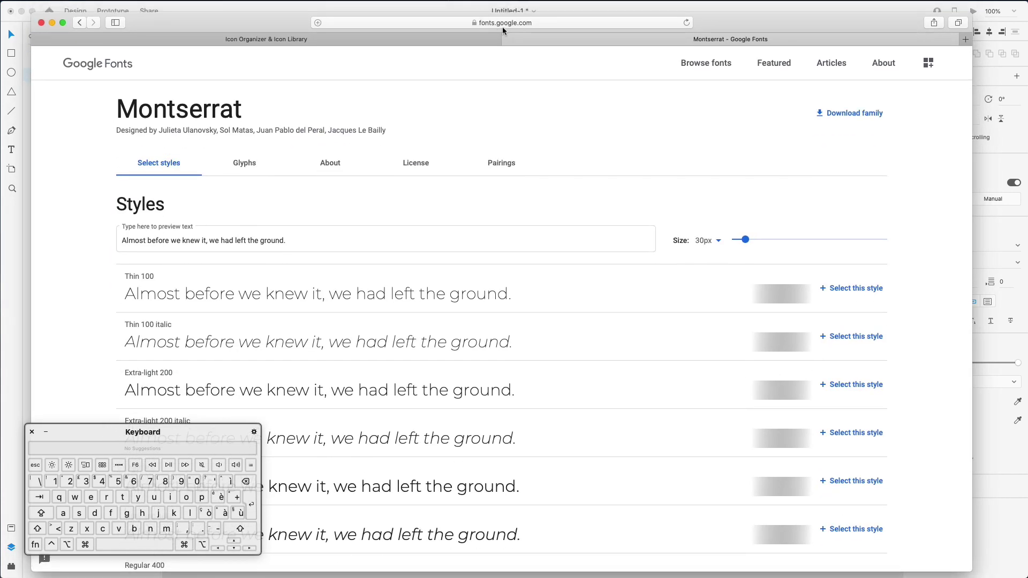
Search 'montserrat' in a new Safari tab, open its Google Fonts page, then hide Safari
left_click(529, 22)
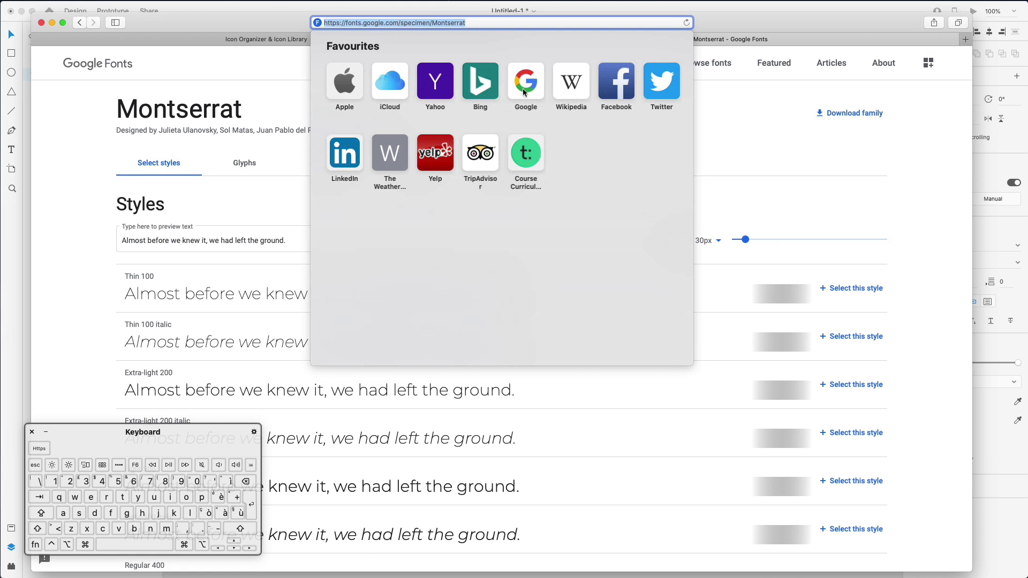
left_click(248, 84)
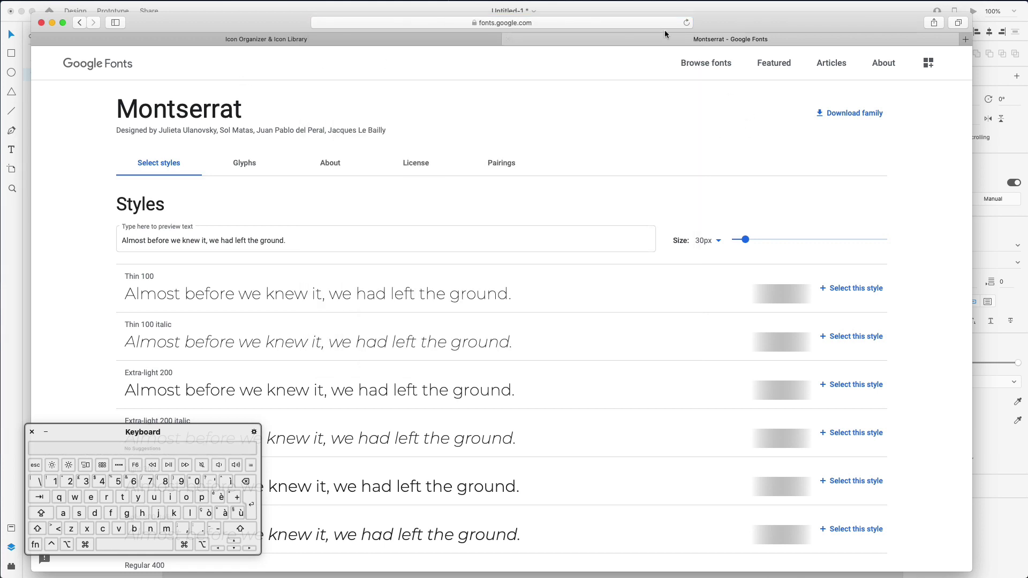
left_click(966, 39)
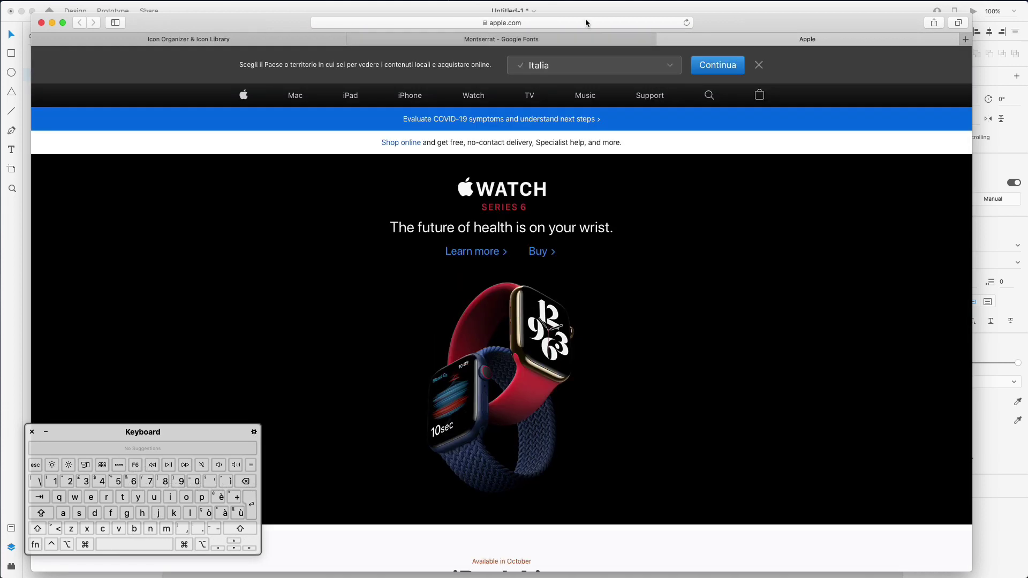
left_click(588, 23)
type("montserrat")
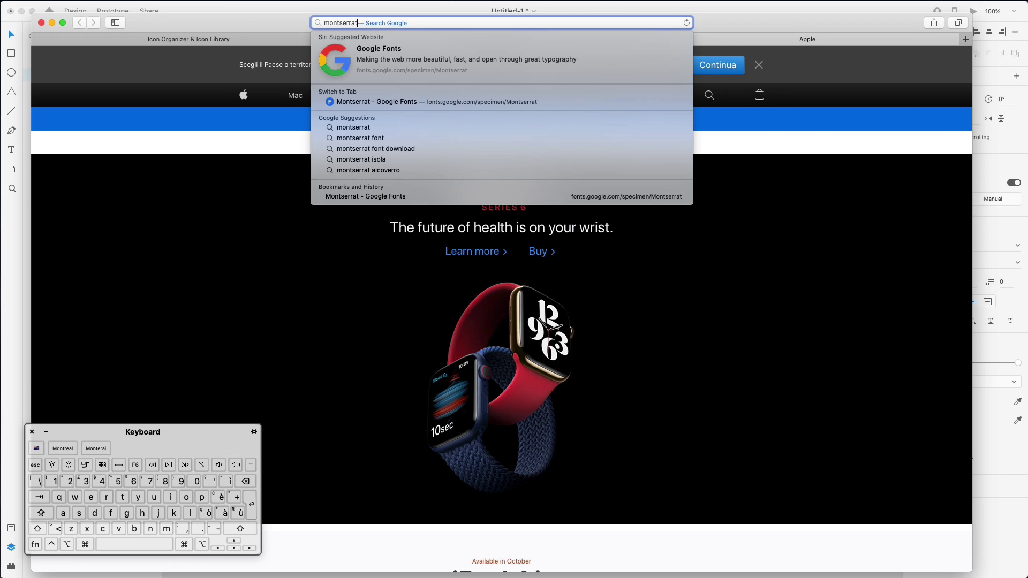
key("Return")
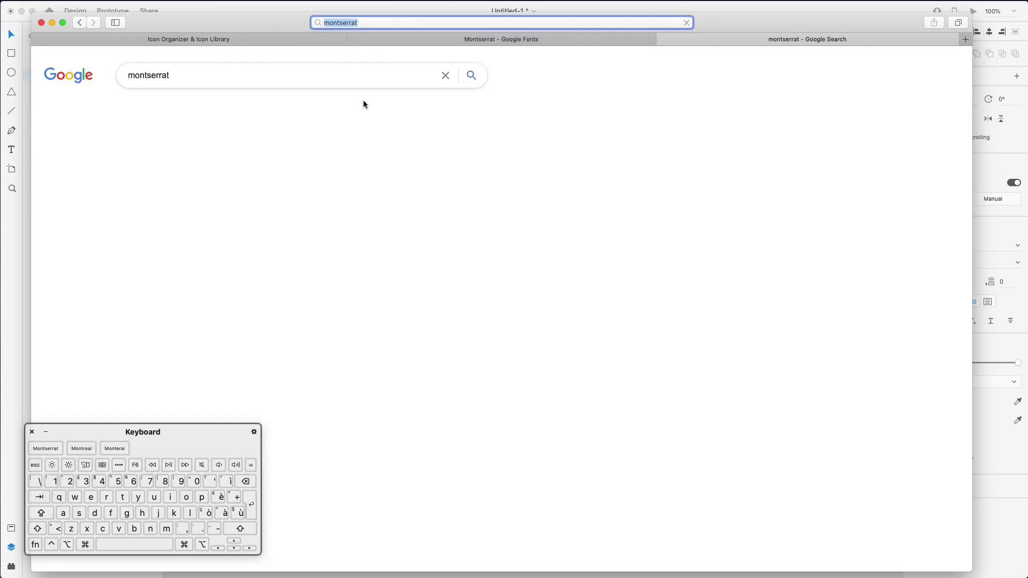
left_click(207, 170)
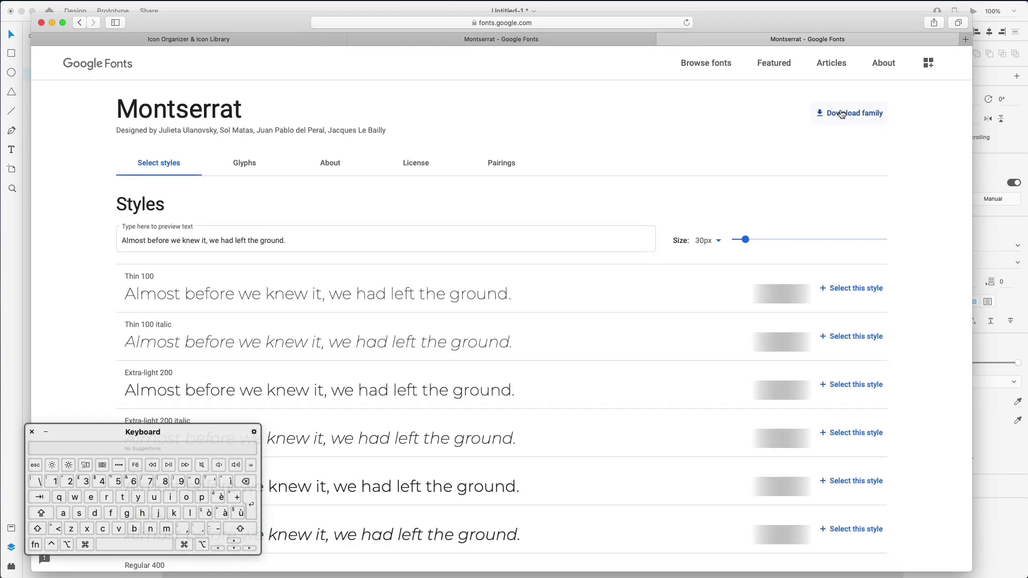
left_click_drag(822, 24, 838, 264)
key("super+m")
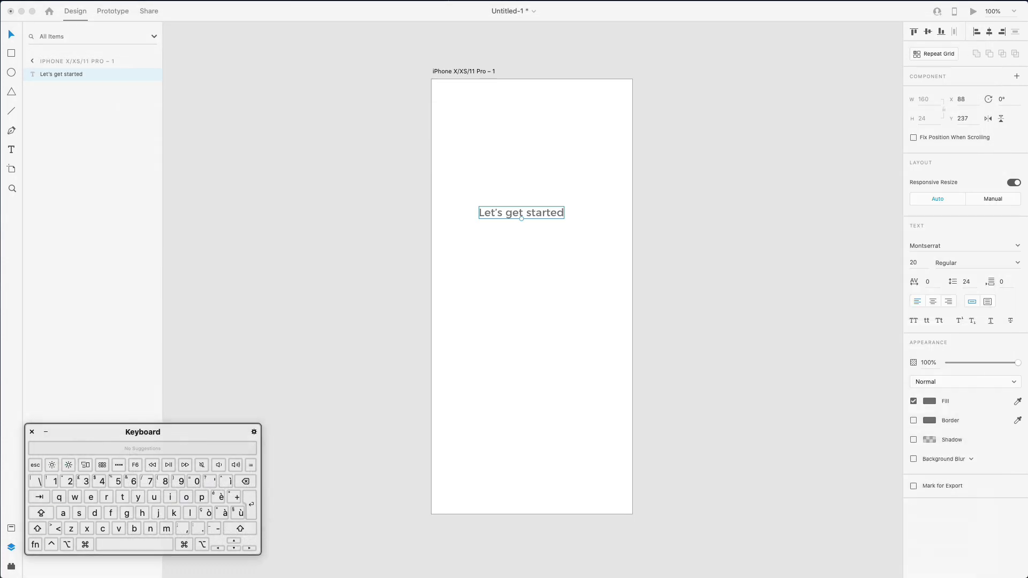
Duplicate the heading below itself, fill both copies #1A1A1A, and make the lower copy size 14
left_click(620, 229)
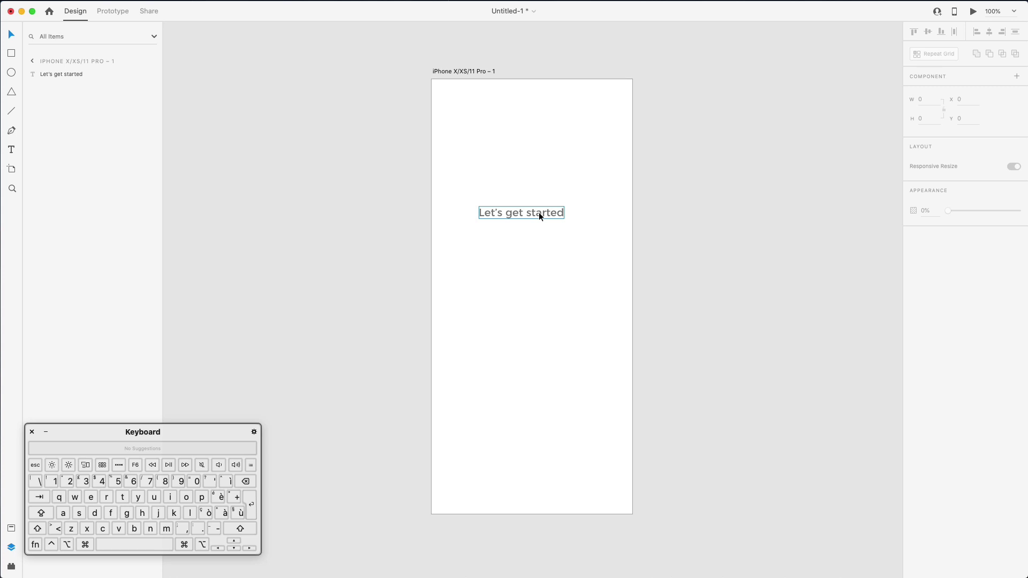
left_click_drag(540, 214, 547, 270)
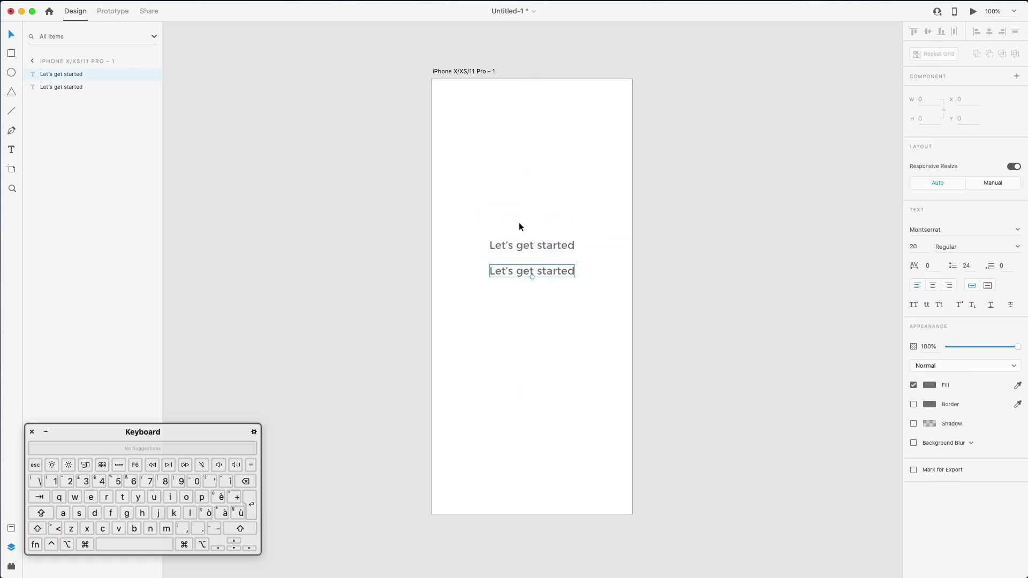
left_click_drag(518, 226, 585, 307)
left_click(930, 401)
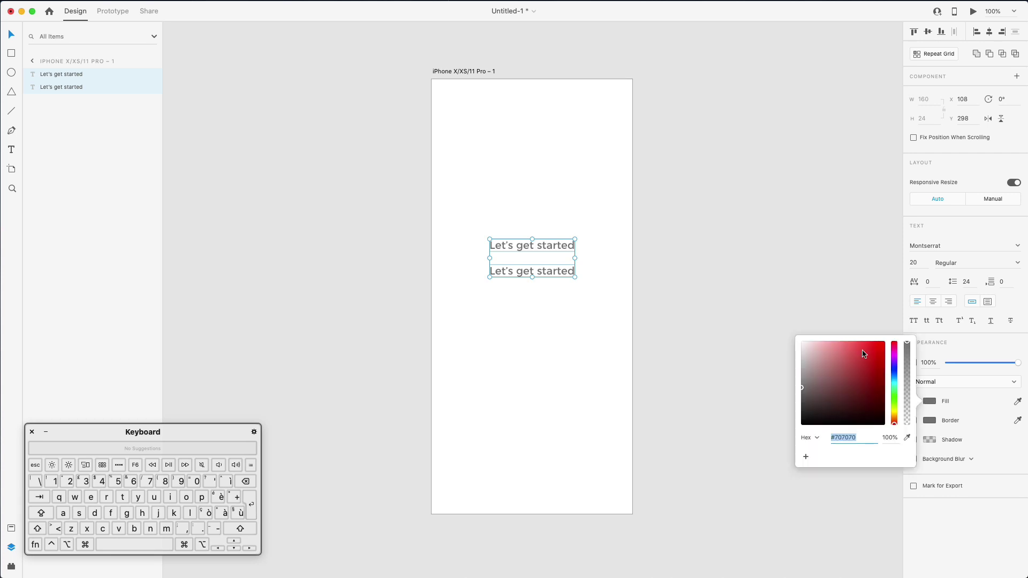
left_click_drag(865, 356, 785, 414)
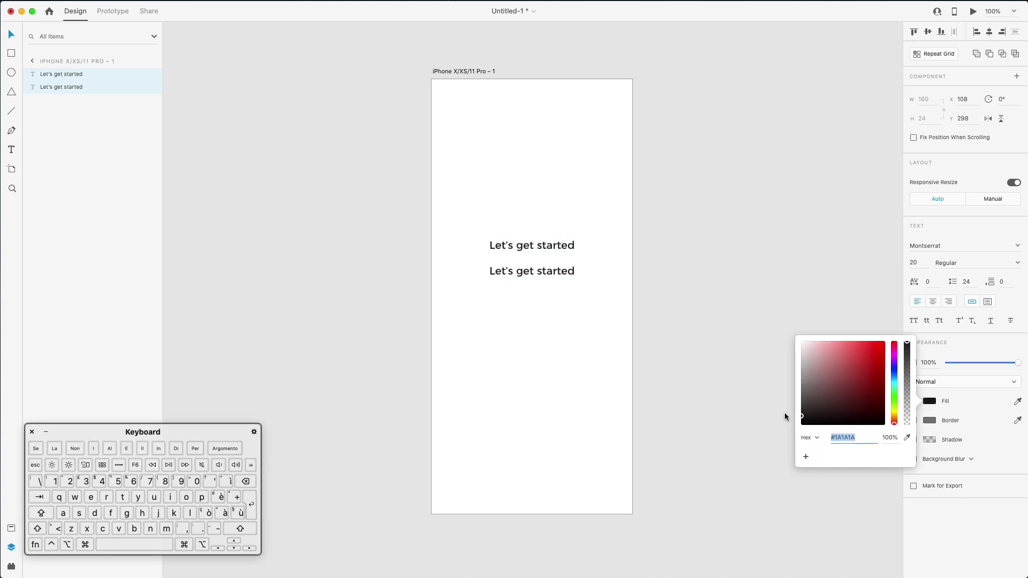
left_click(692, 296)
left_click(545, 276)
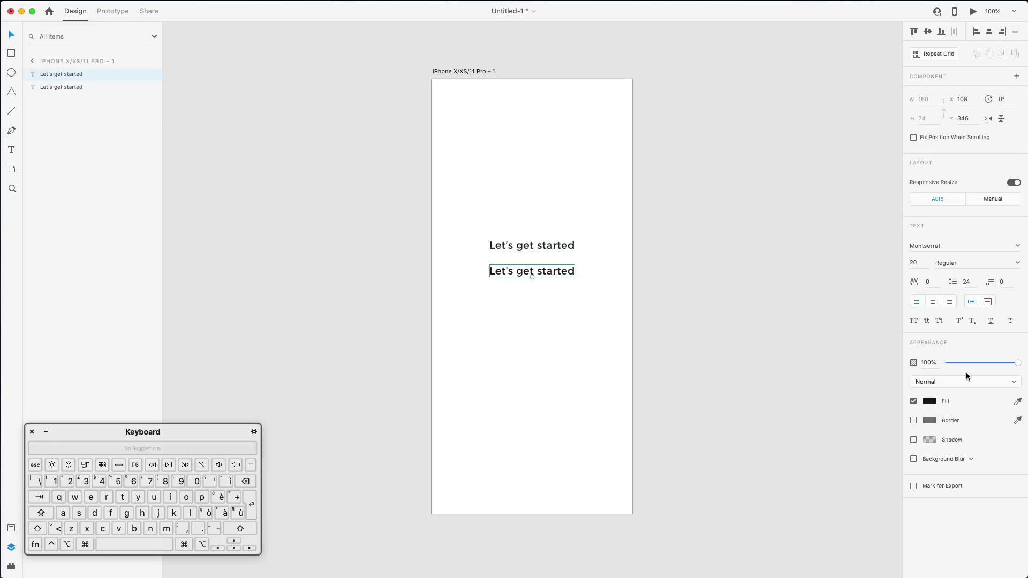
left_click(916, 262)
key("Down")
key("Down")
key("Down")
key("Down")
key("Down")
key("Down")
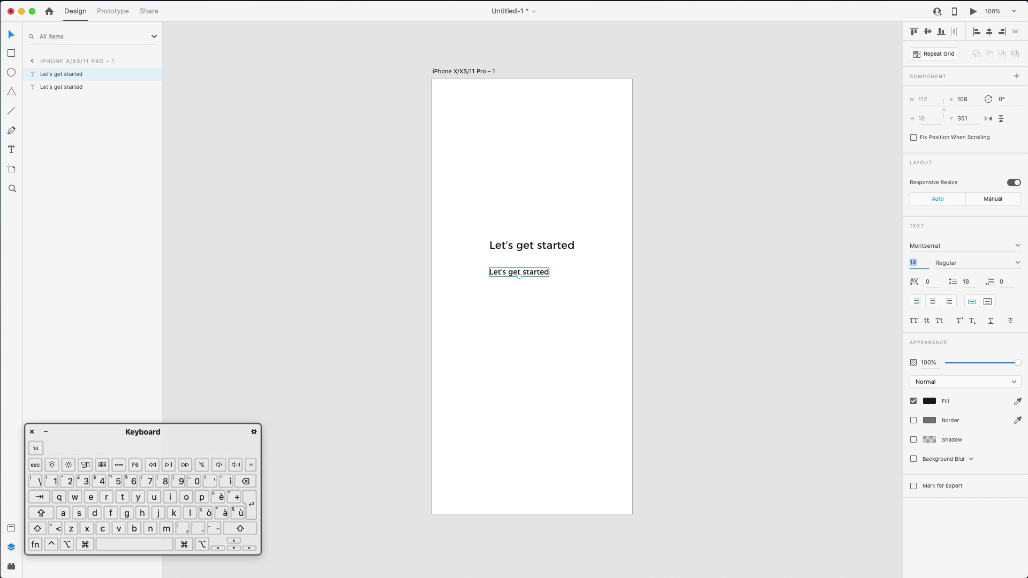
Replace the lower text with a pasted Lorem Ipsum sentence and shift it left
double_click(542, 271)
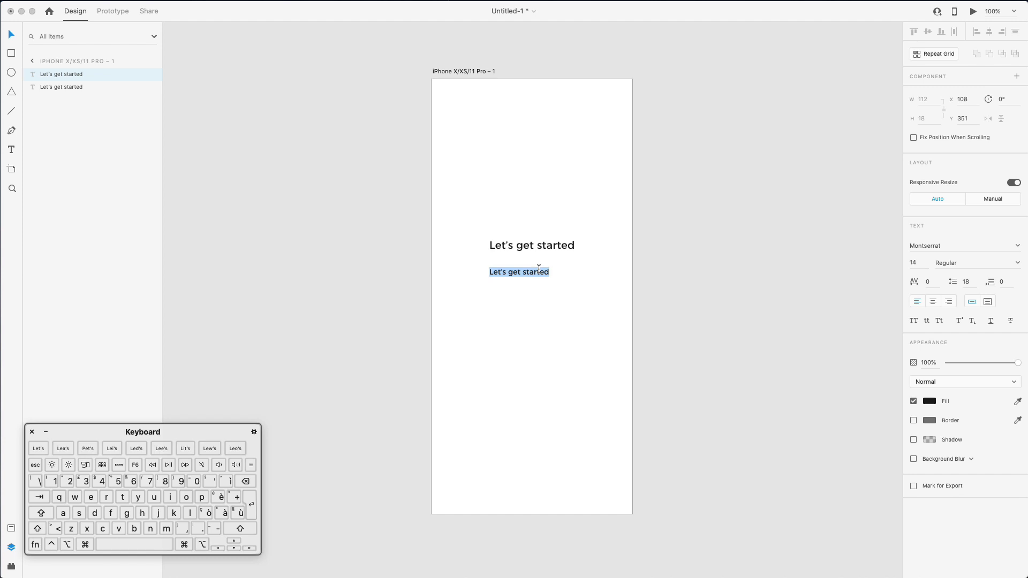
type(".li")
key("super+v")
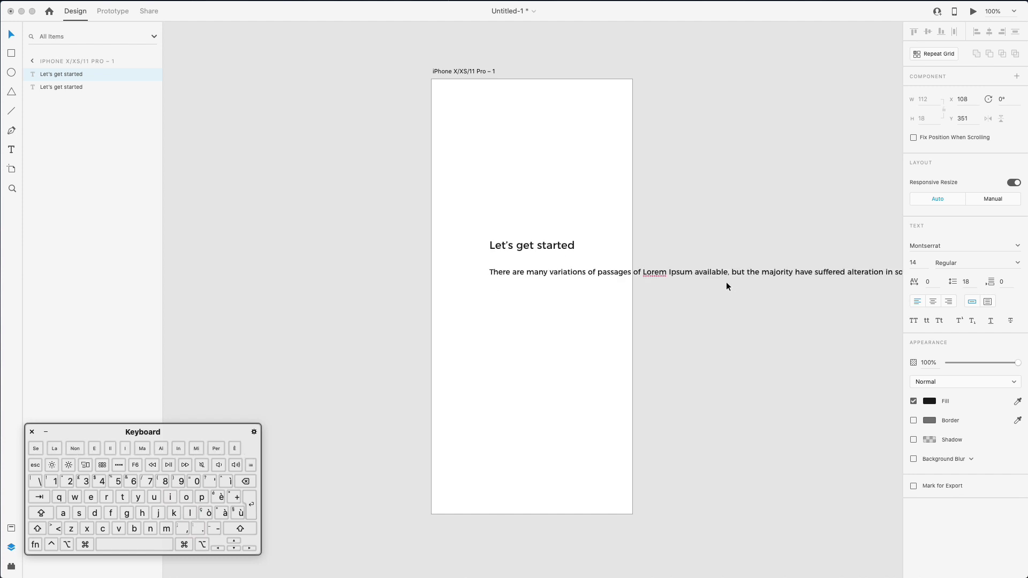
key("Escape")
left_click_drag(577, 272, 538, 273)
Break the paragraph into three lines and trim everything after 'alteration.'
double_click(613, 270)
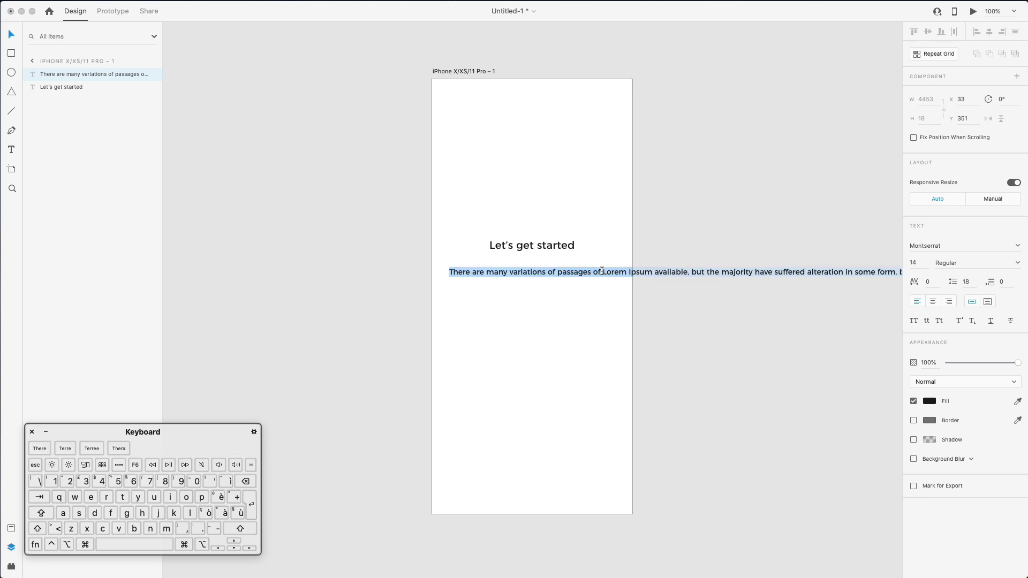
left_click(603, 272)
key("Return")
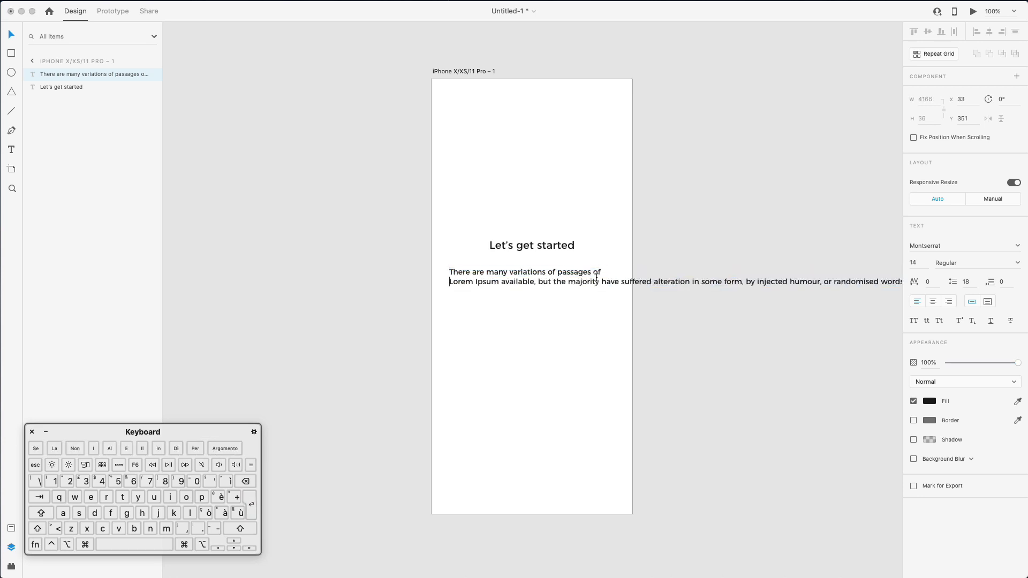
left_click(600, 281)
key("Return")
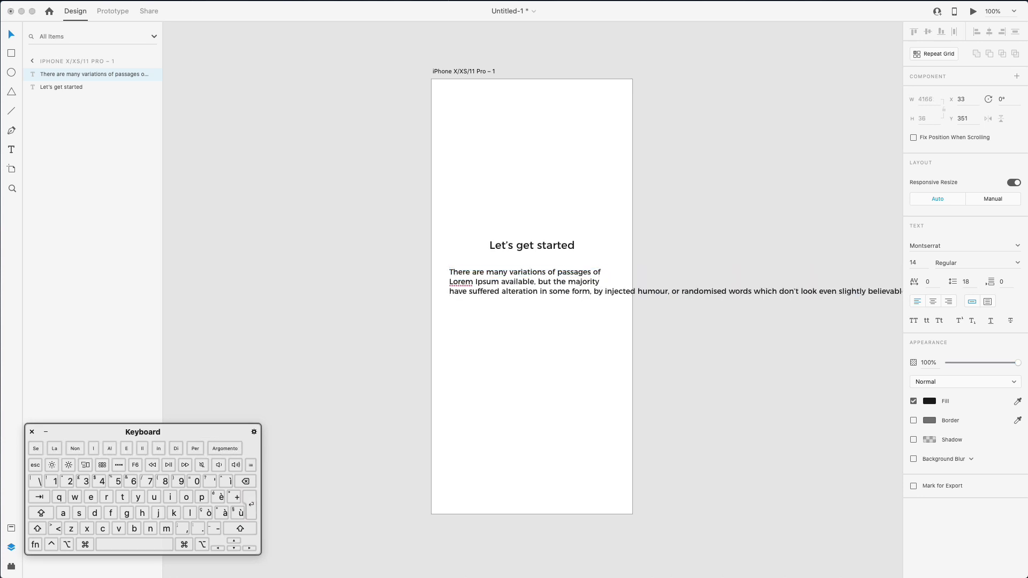
key("Right")
key("Right")
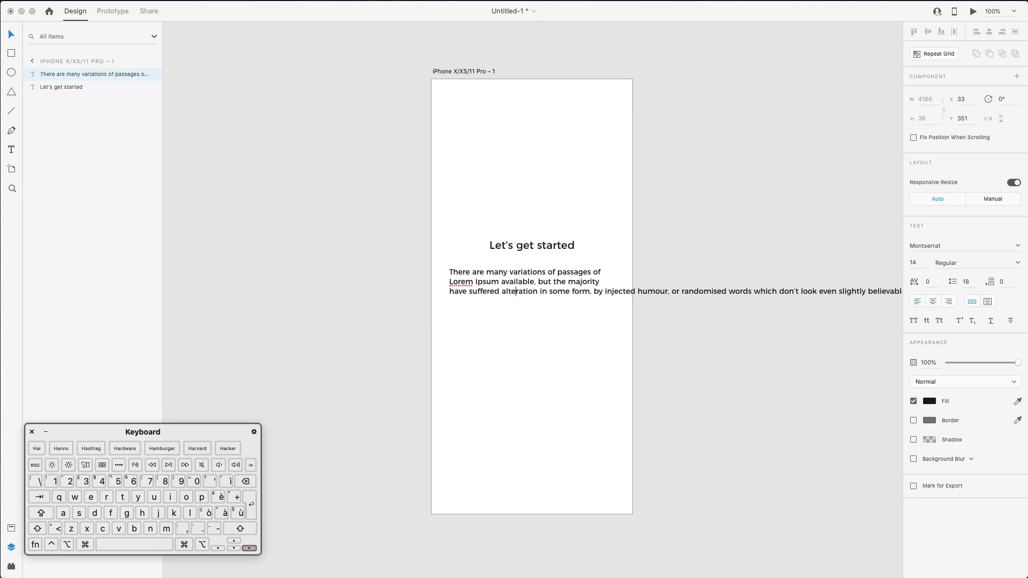
key("Right")
key("Right")
key("Right")
key("Right")
key("Right")
key("Right")
key("shift+Down")
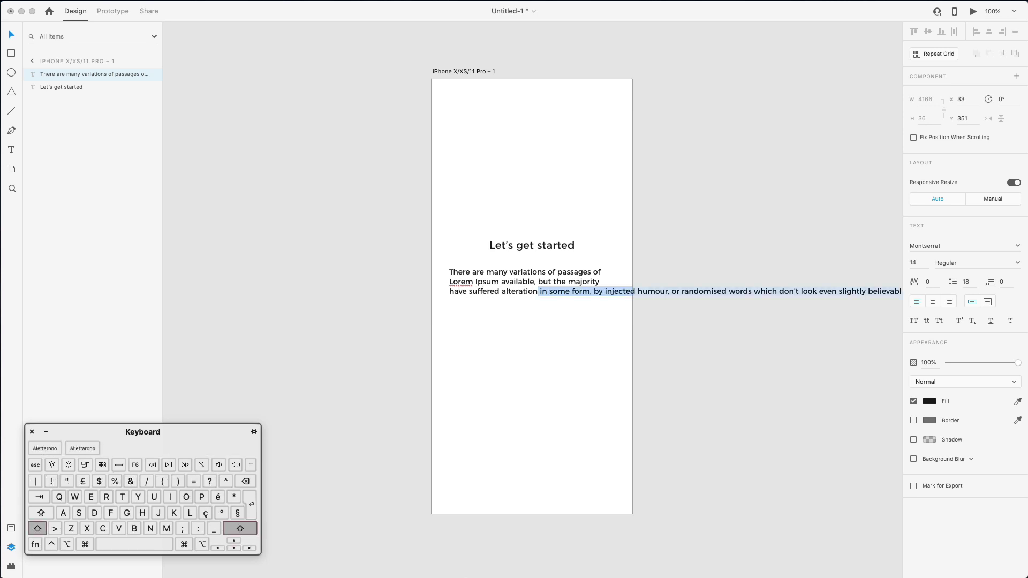
key("BackSpace")
type(".")
key("Escape")
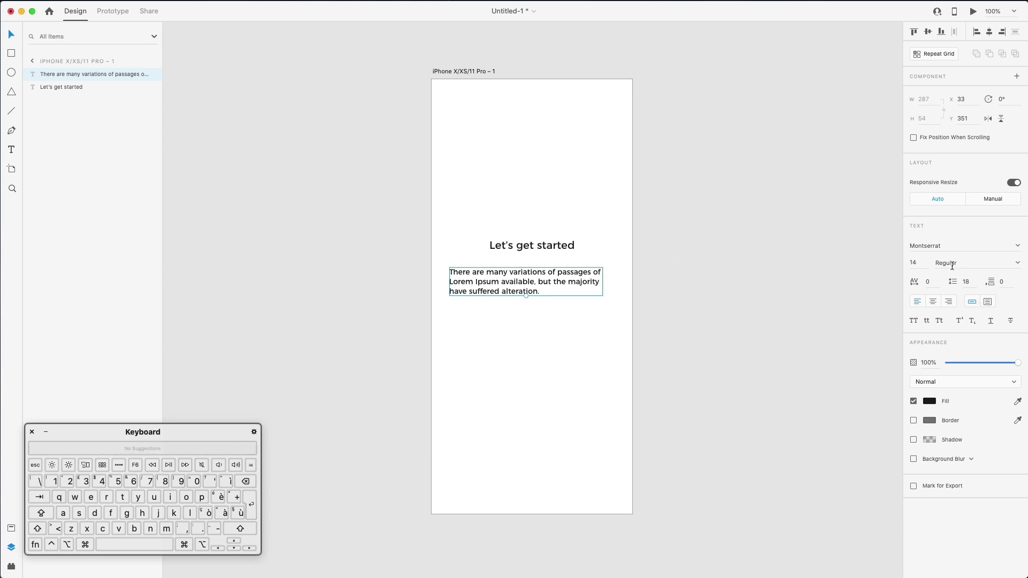
Centre-align the paragraph with font size 13 and line spacing 26
left_click(935, 300)
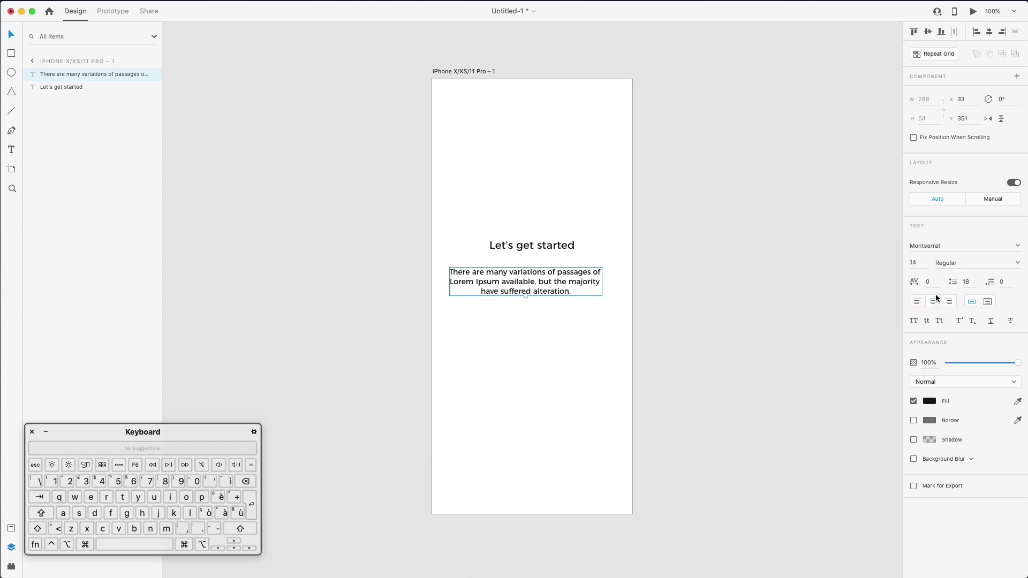
left_click(923, 262)
key("Down")
key("Down")
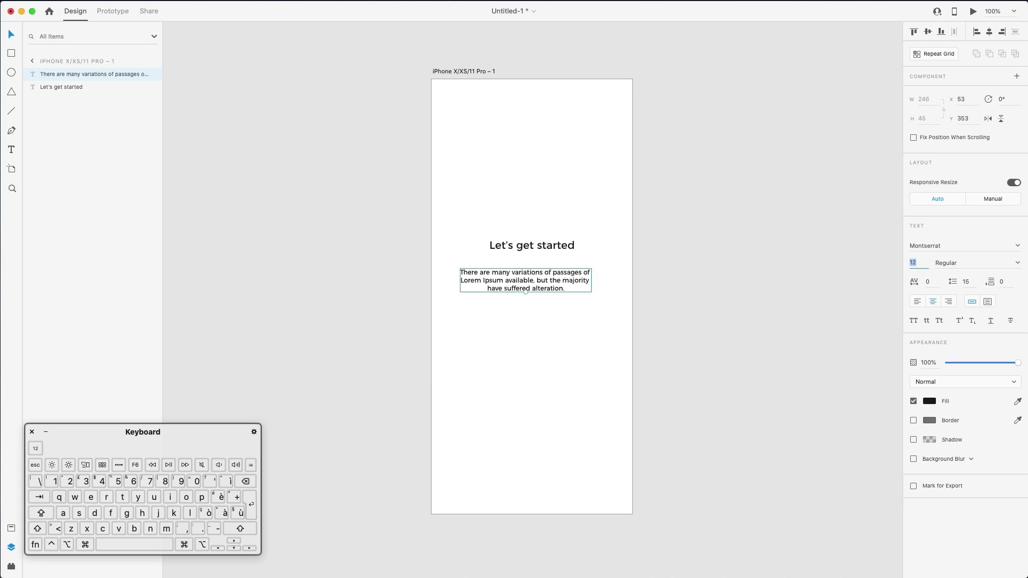
key("Up")
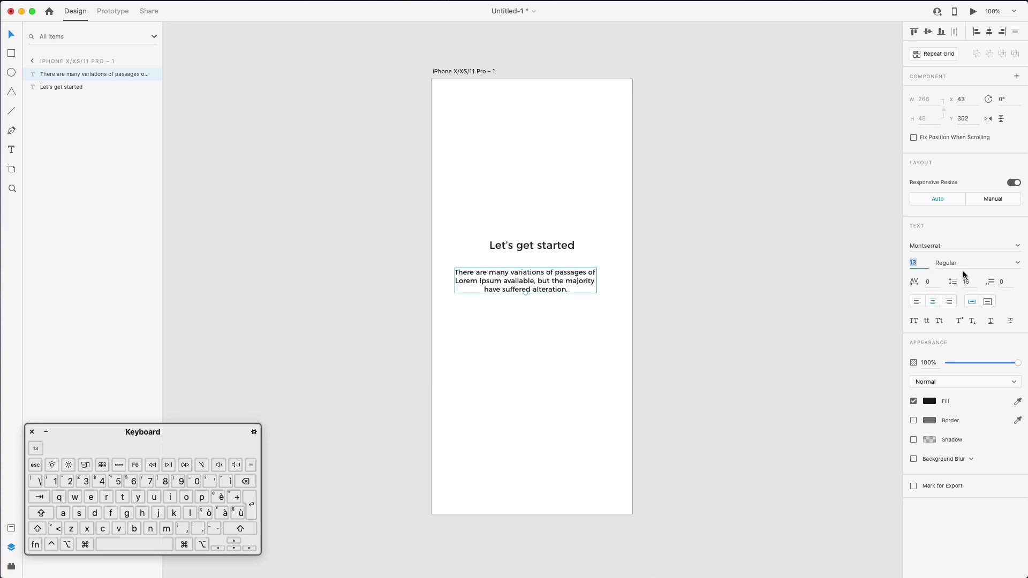
left_click(971, 280)
key("Up")
key("Up")
key("Up")
key("Up")
key("Up")
key("Up")
key("Up")
key("Up")
key("Up")
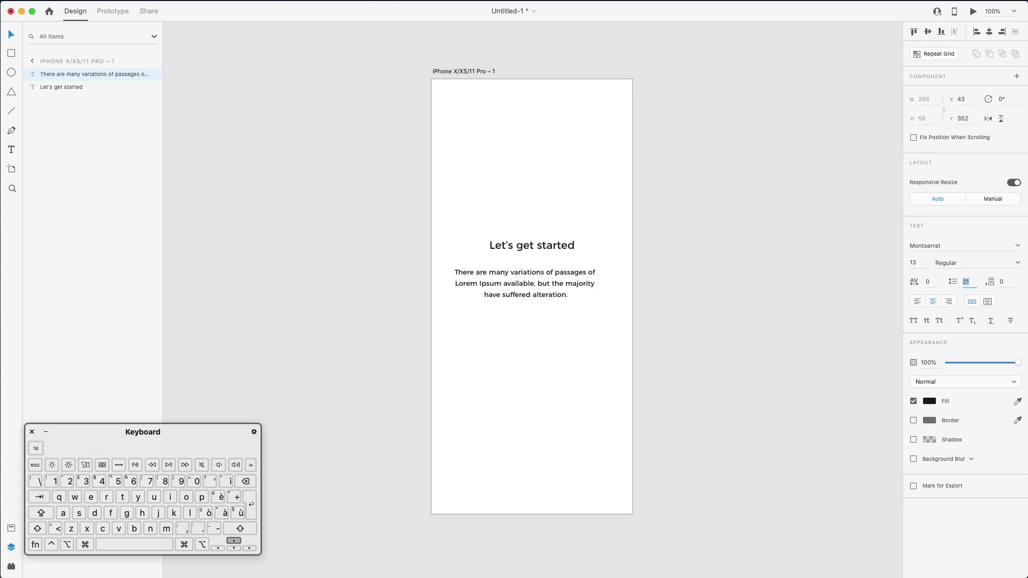
key("Up")
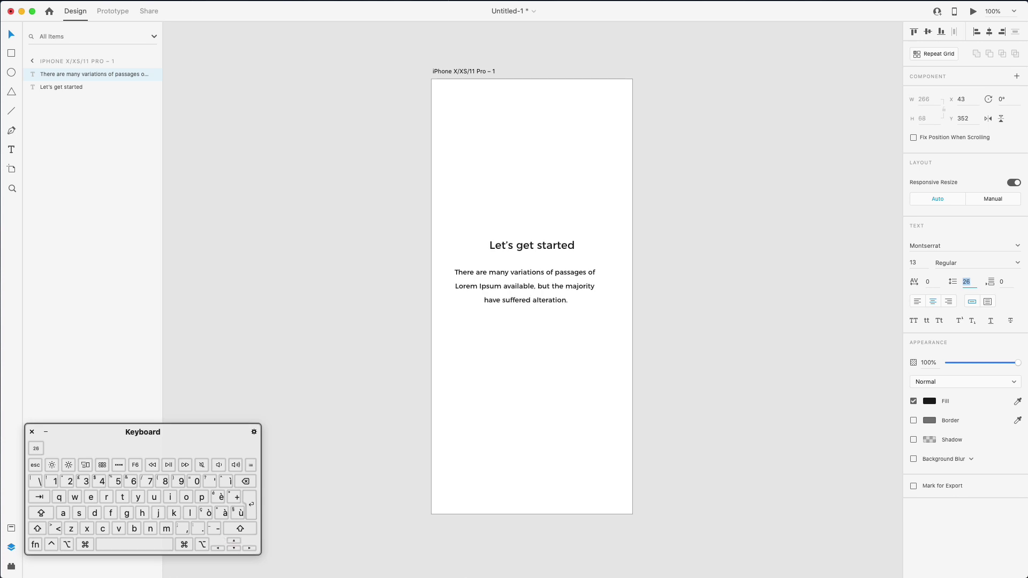
left_click(647, 317)
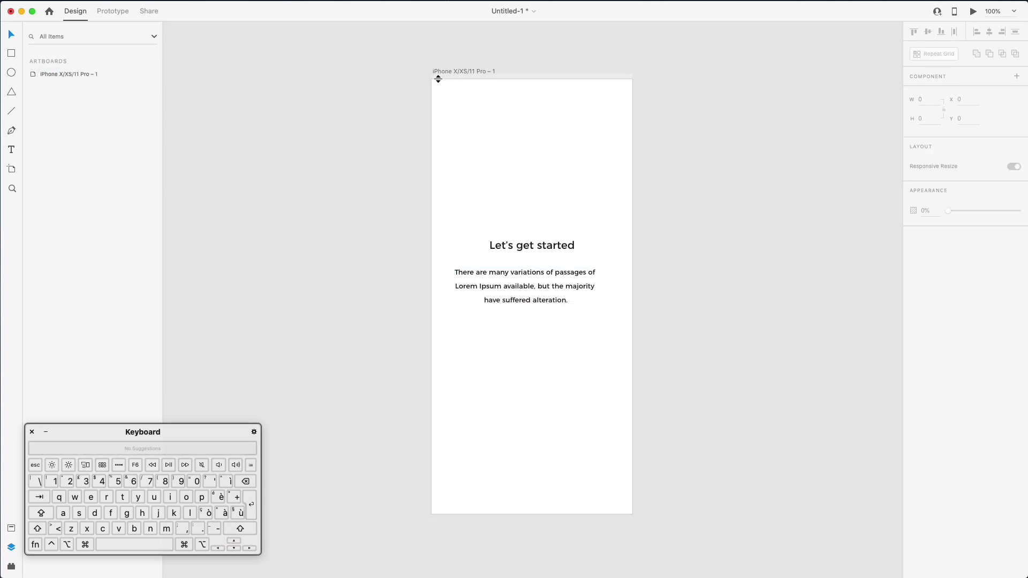
Turn on the artboard's layout grid with 2 columns, gutter 11 and margins 17
left_click(55, 72)
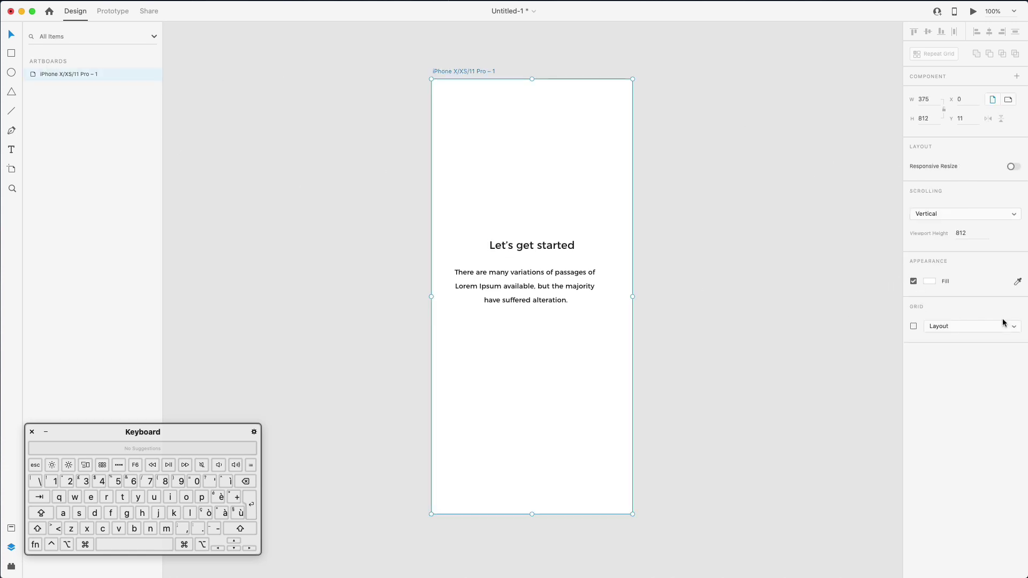
left_click(914, 327)
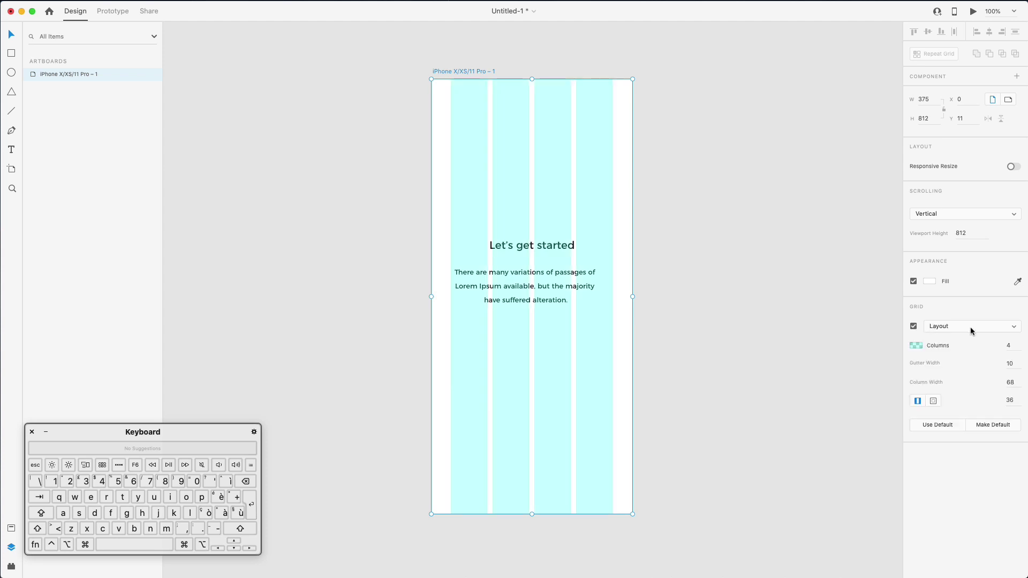
left_click(1009, 346)
type("2")
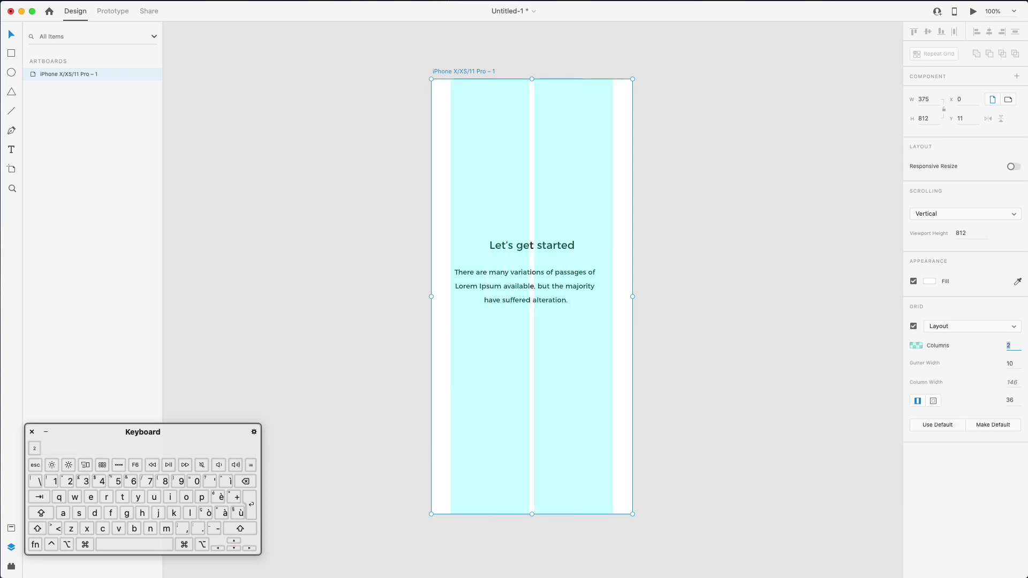
left_click(1010, 363)
key("Down")
key("Down")
key("Down")
key("Down")
left_click(1011, 403)
key("Down")
key("Down")
key("Down")
key("Down")
key("Down")
key("Down")
key("Down")
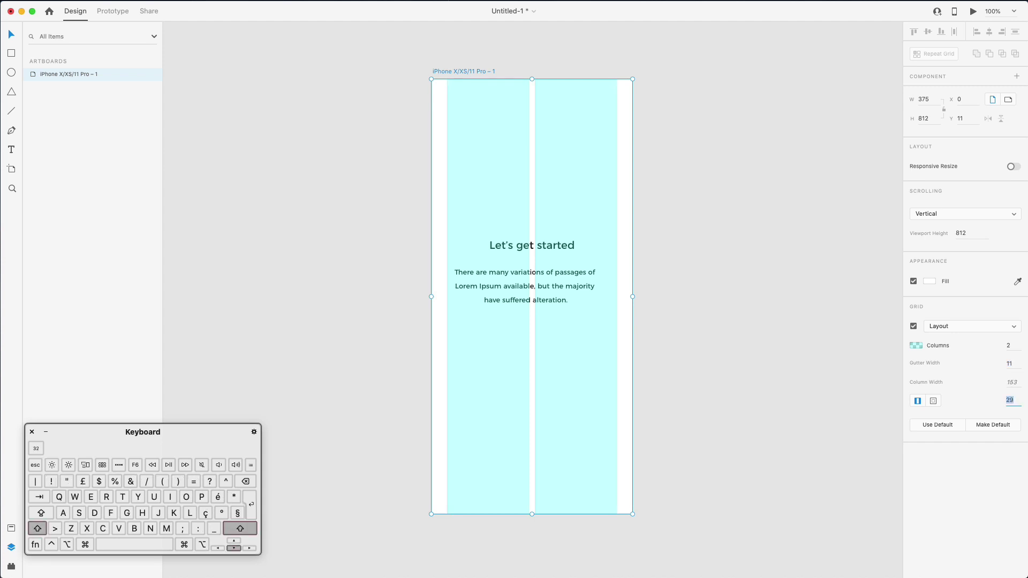
key("Down")
key("Down")
key("Down")
key("Down")
key("Down")
key("Down")
key("Down")
key("Down")
key("Down")
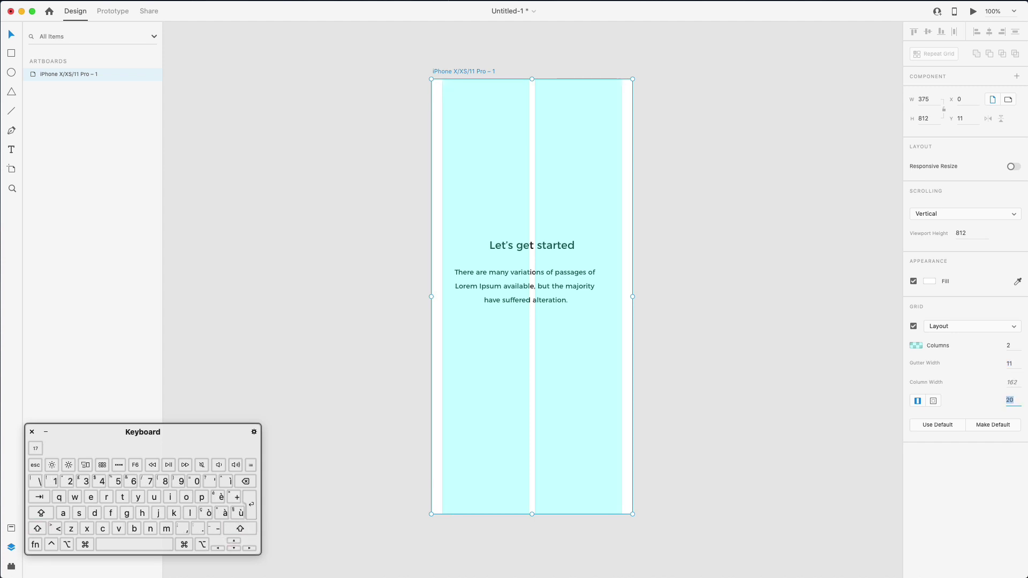
key("Down")
key("Down")
key("Down")
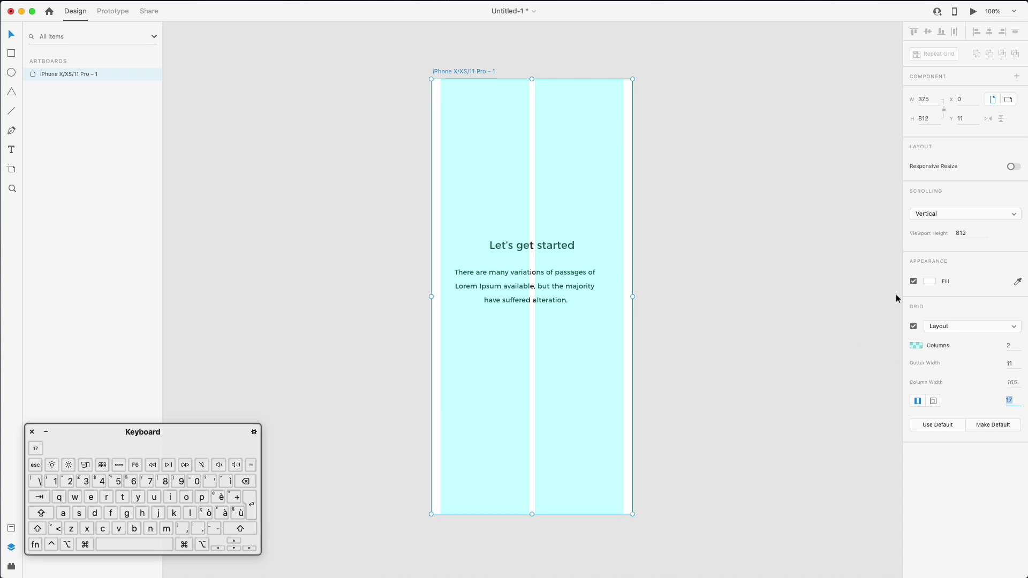
Tint the layout grid a pale near-white (#ECF4F4 at 25%)
left_click(916, 345)
left_click(790, 290)
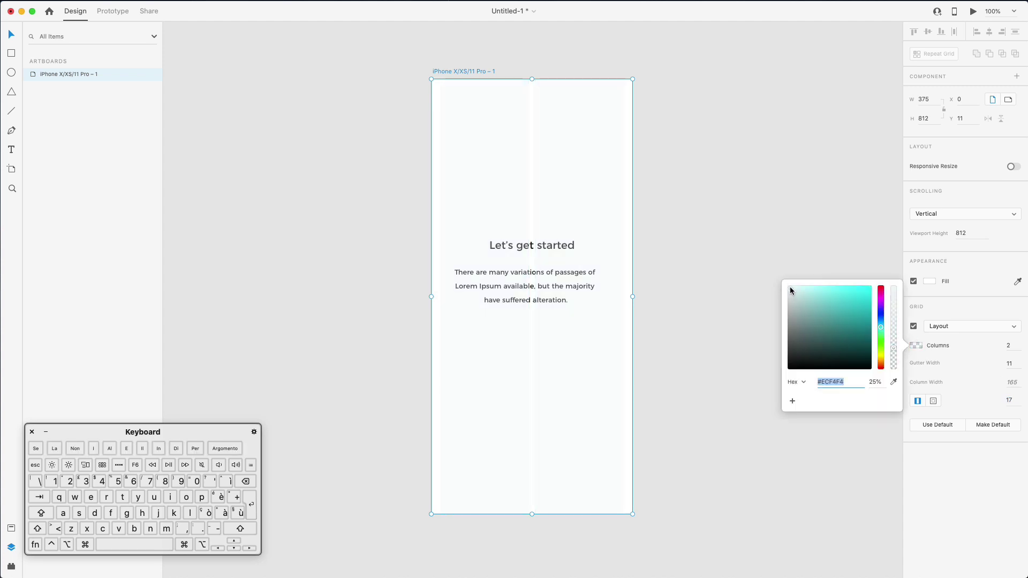
left_click_drag(789, 287, 790, 289)
left_click(761, 222)
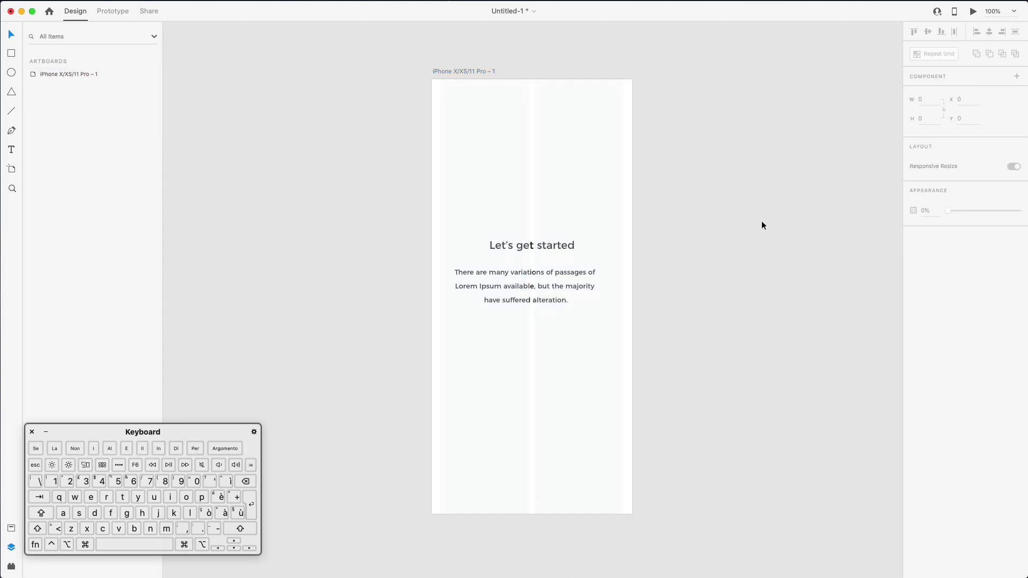
Centre the heading and the paragraph horizontally on the artboard
left_click(500, 286)
left_click(529, 241, "shift")
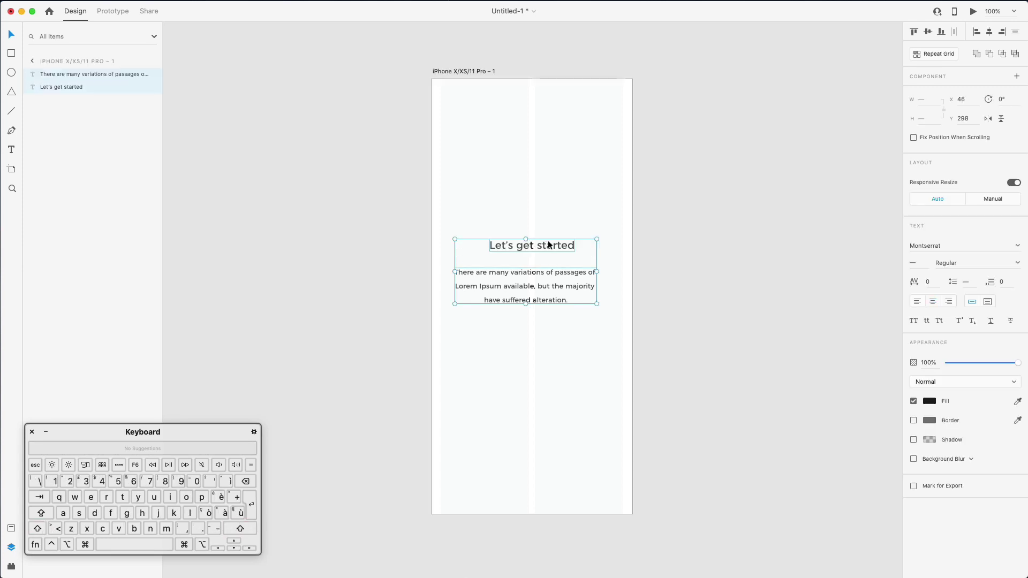
left_click_drag(546, 243, 552, 245)
left_click(636, 215)
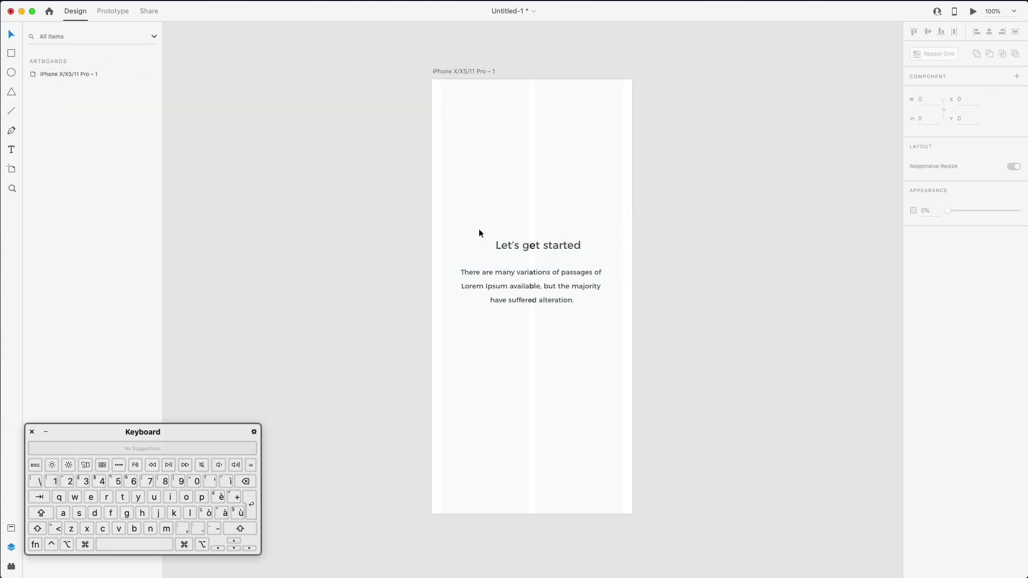
left_click(504, 245)
left_click(990, 32)
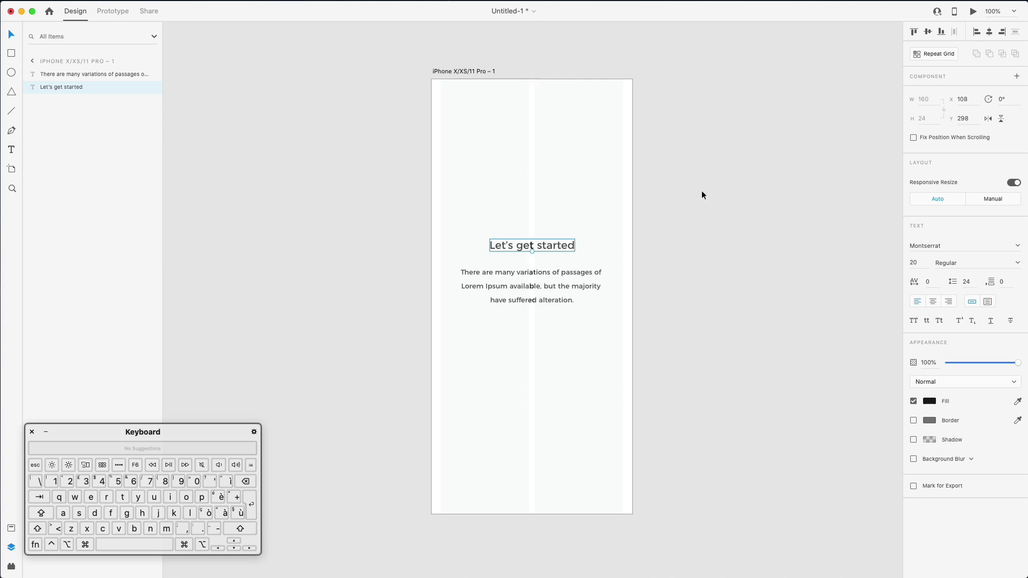
left_click(533, 282)
left_click(990, 33)
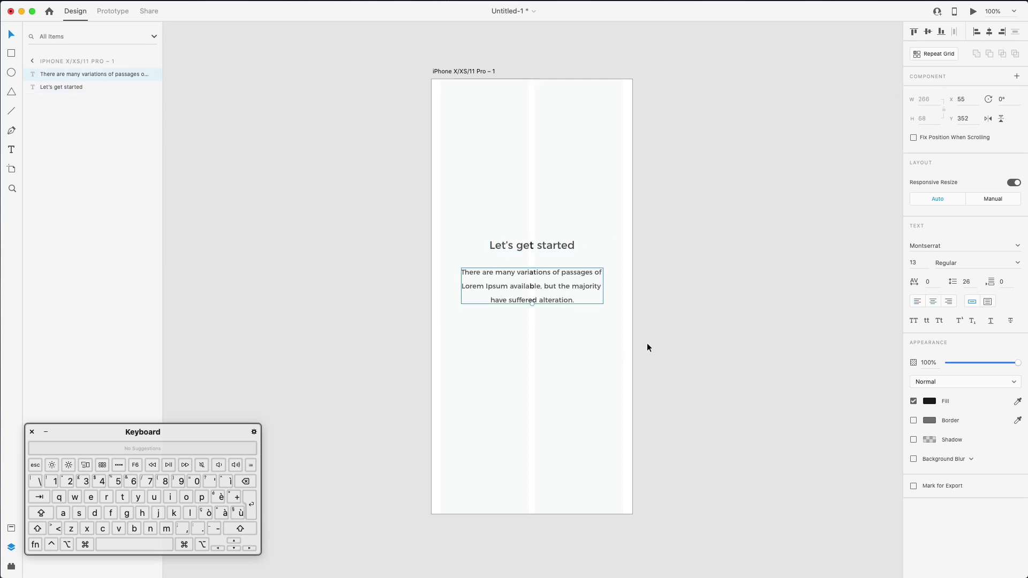
left_click(647, 343)
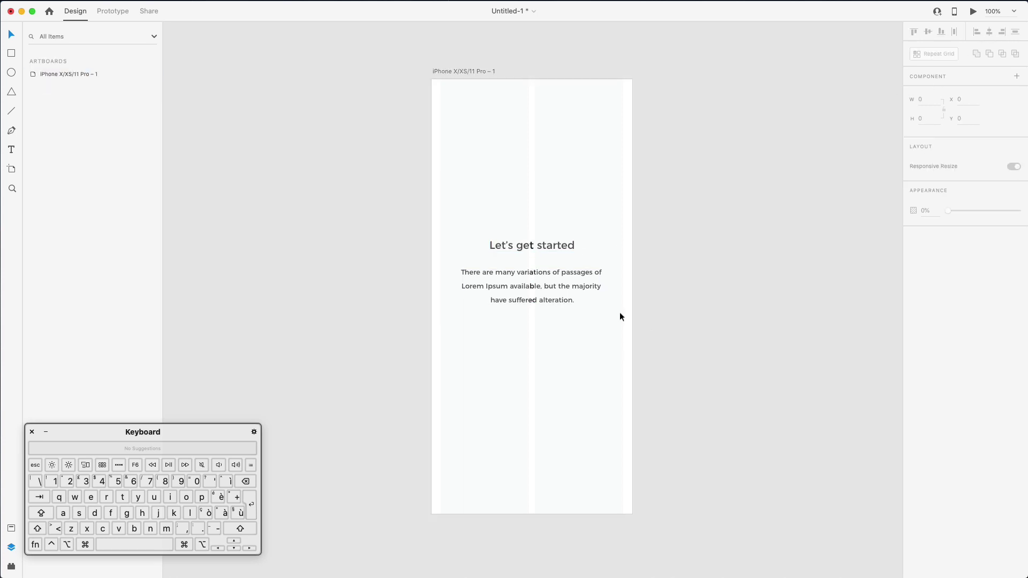
Drop the paragraph's last line and change 'Lorem I' to a lowercase 'i'
left_click(576, 287)
double_click(576, 288)
left_click_drag(601, 286, 648, 337)
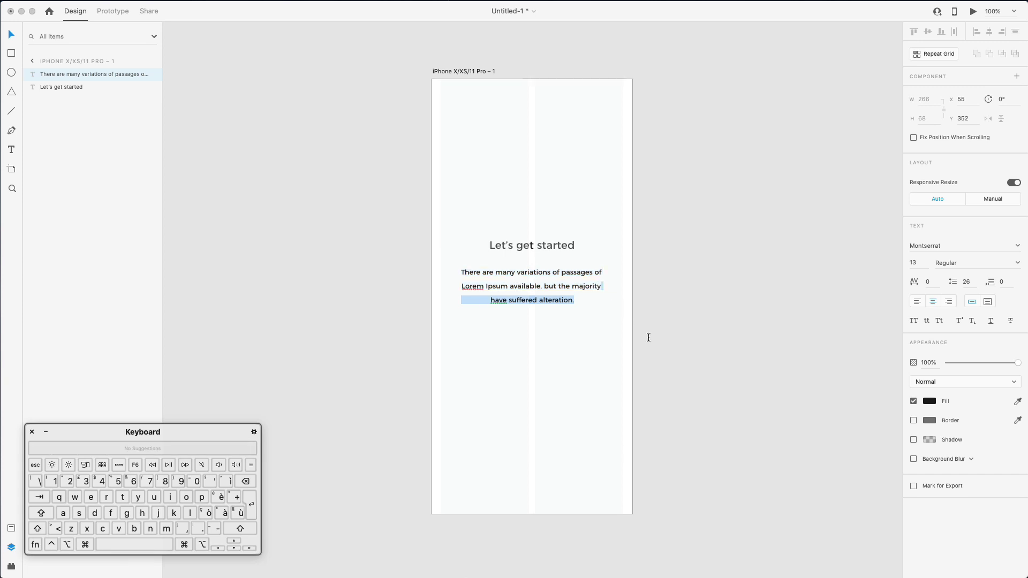
type(".")
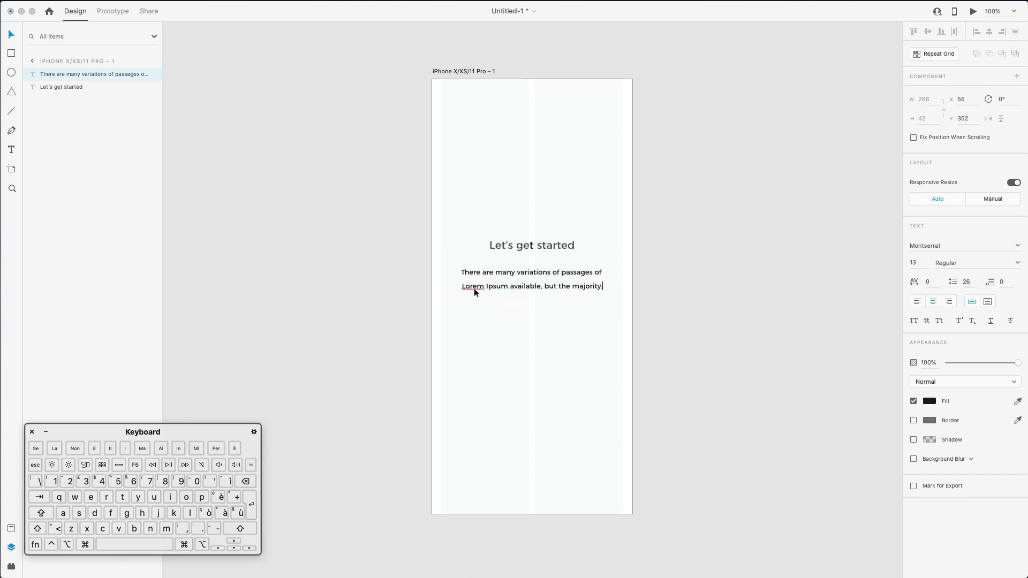
left_click_drag(488, 286, 457, 288)
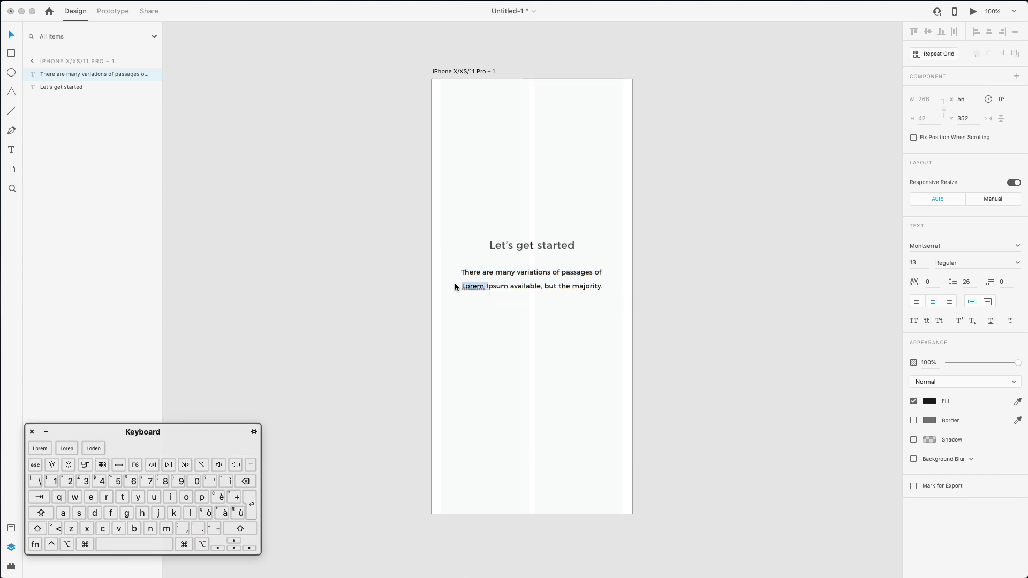
type("i")
left_click(747, 269)
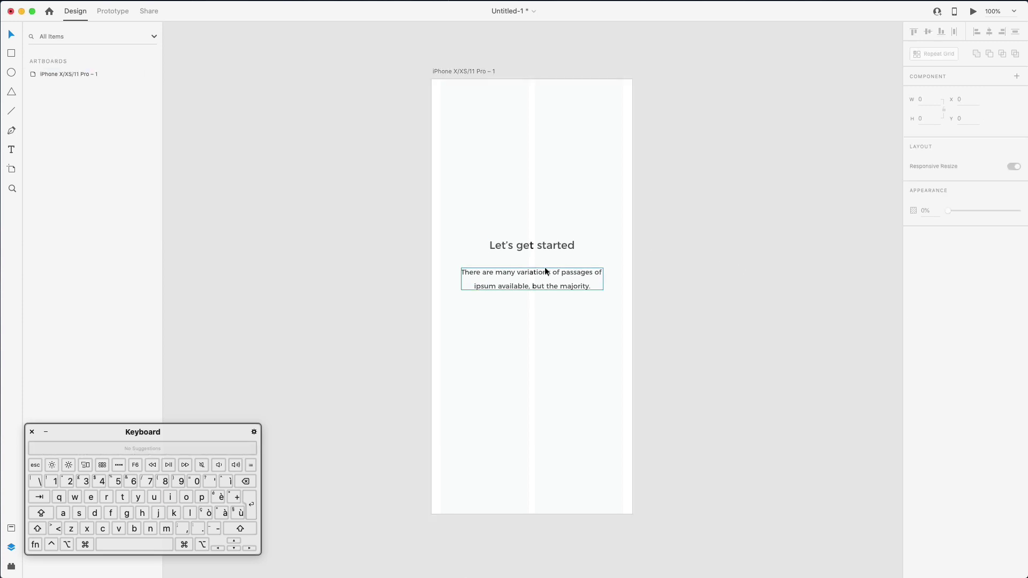
left_click(563, 325)
Draw a tiny circle below the paragraph, duplicate it twice to the right, and group all three
left_click(11, 73)
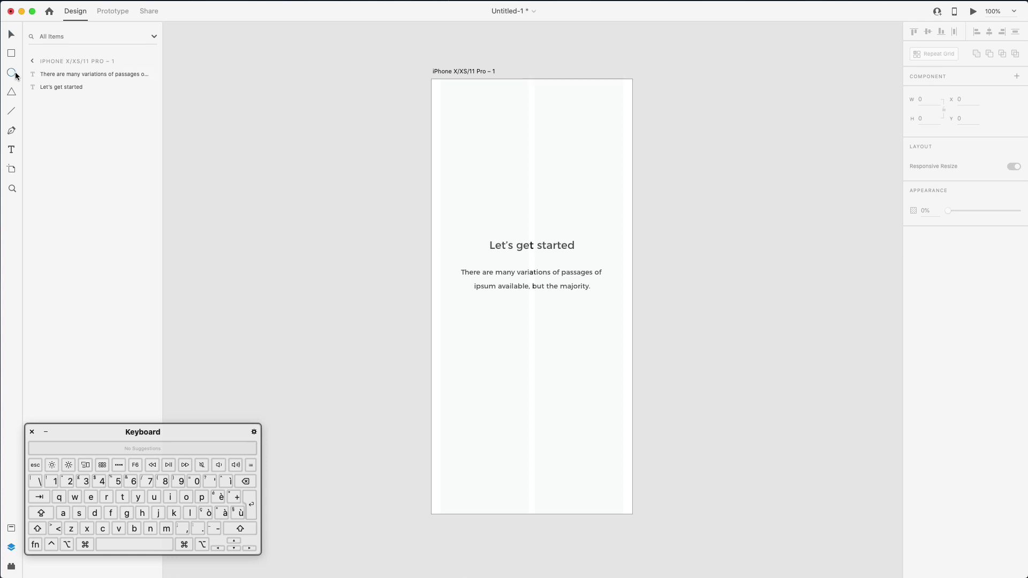
left_click_drag(511, 309, 515, 314)
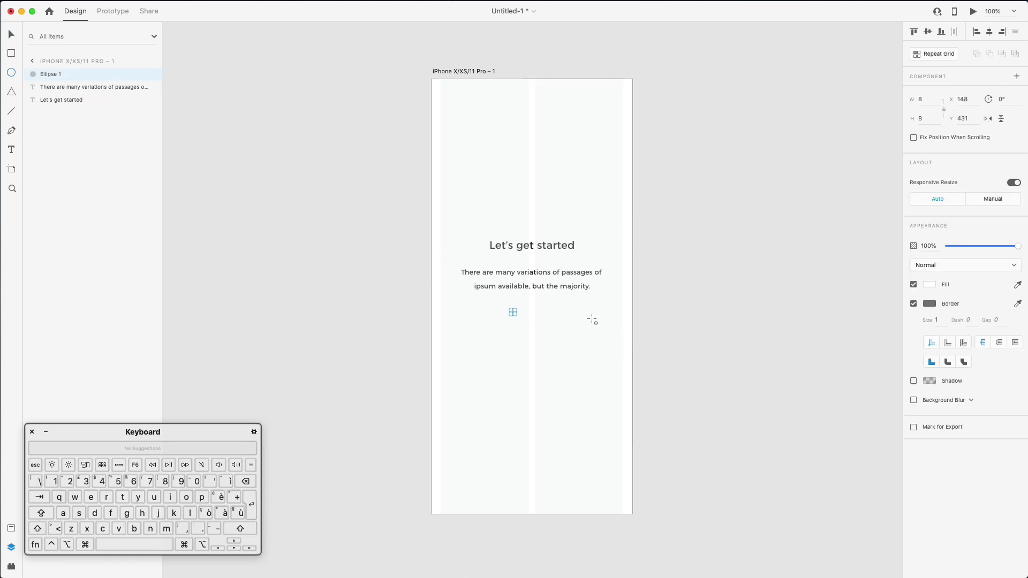
scroll(537, 293, "up", 2)
scroll(538, 293, "up", 3)
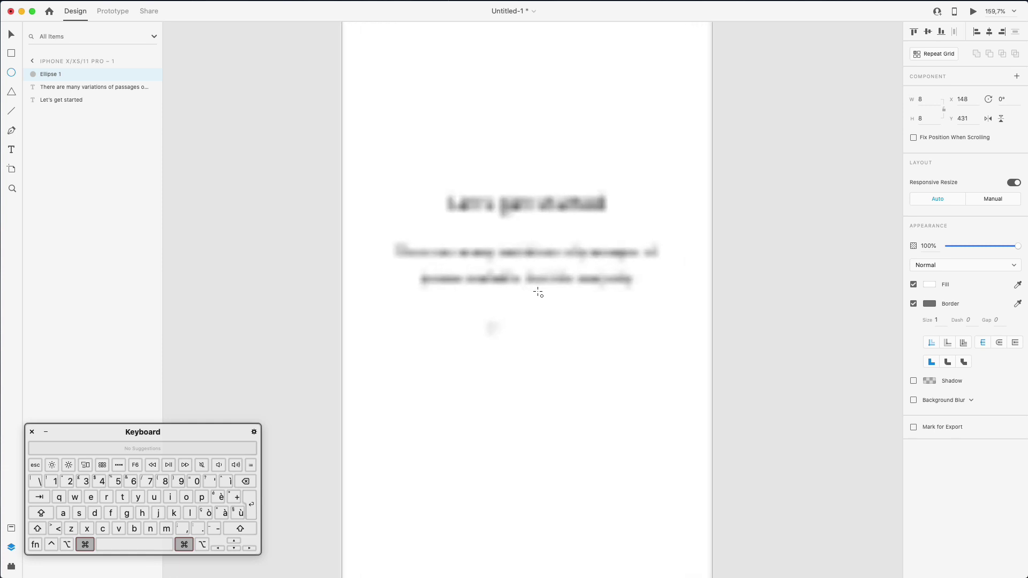
key("v")
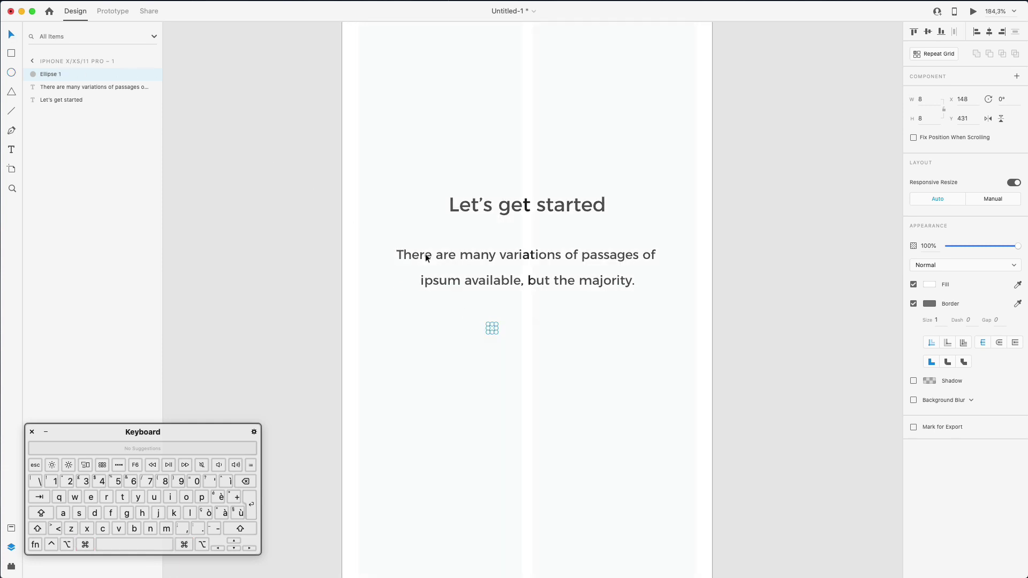
left_click_drag(492, 328, 529, 330)
key("super+d")
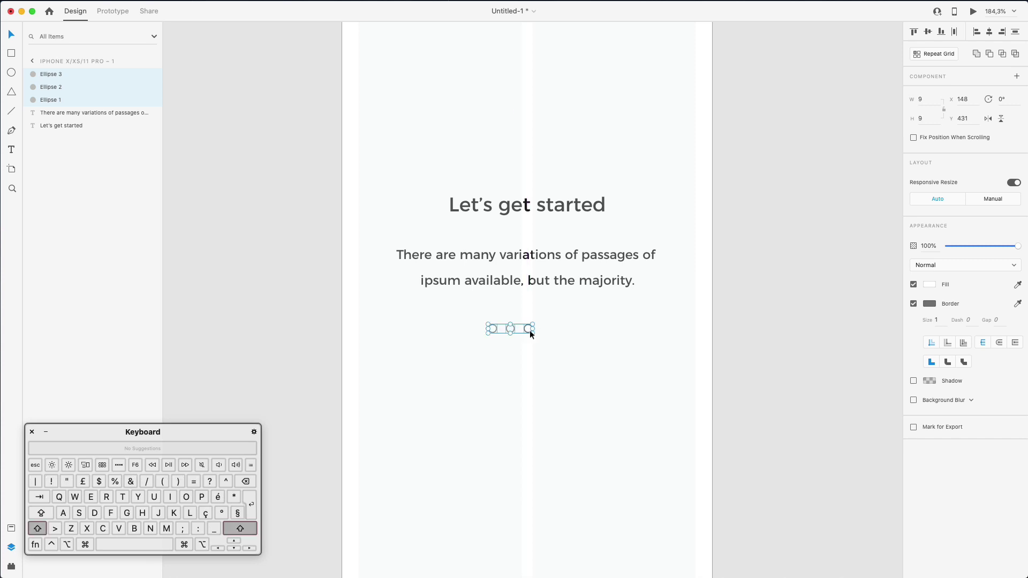
key("super+0")
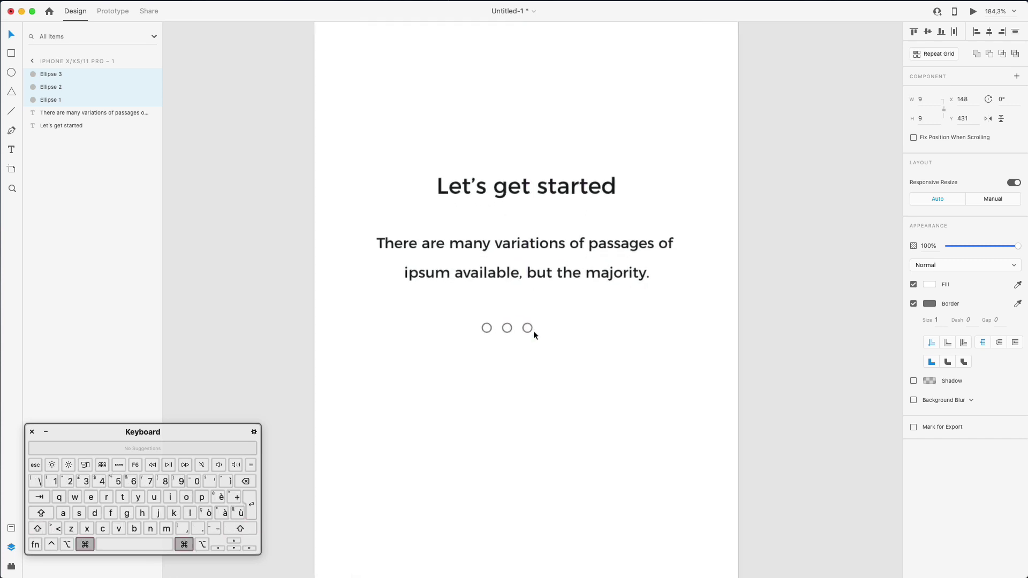
key("super+g")
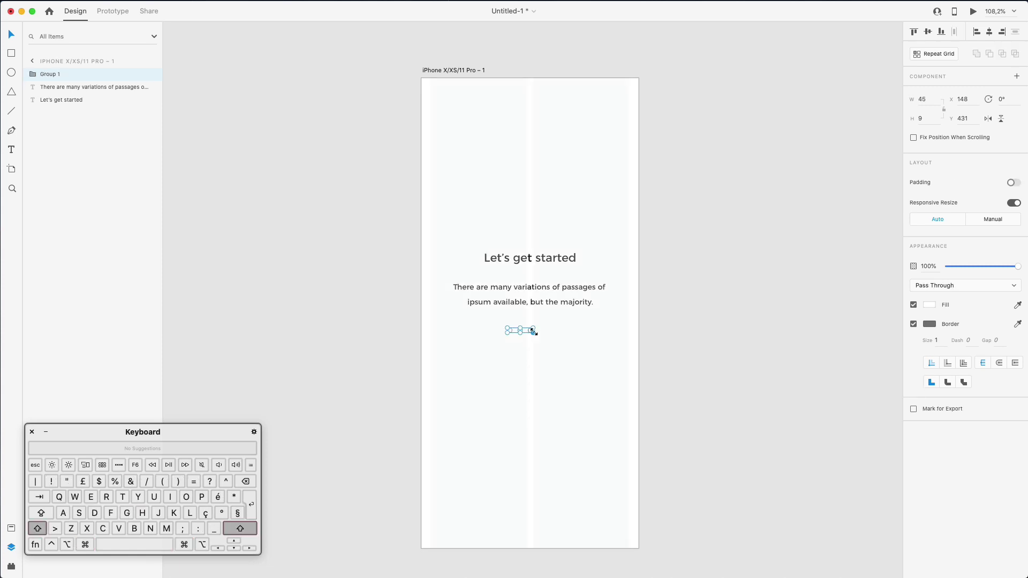
Move the three-dot group up to sit centred just below the paragraph
key("Left")
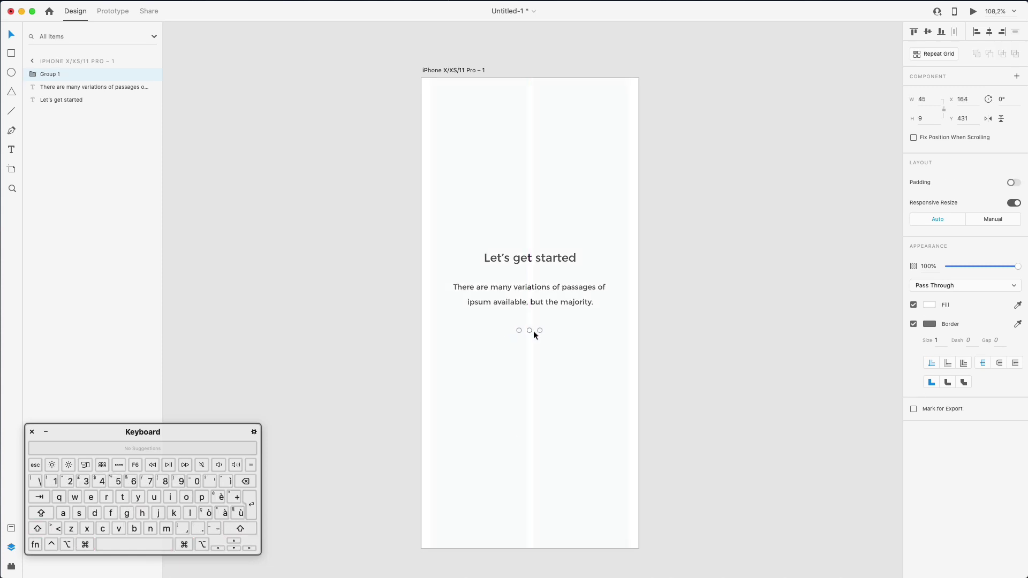
left_click_drag(537, 332, 539, 343)
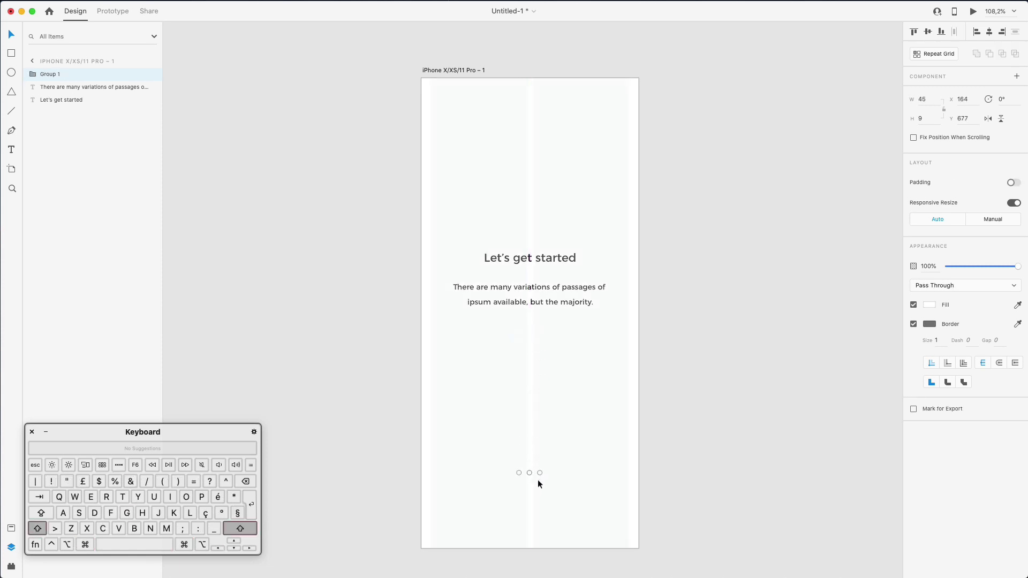
key("Up")
key("Up")
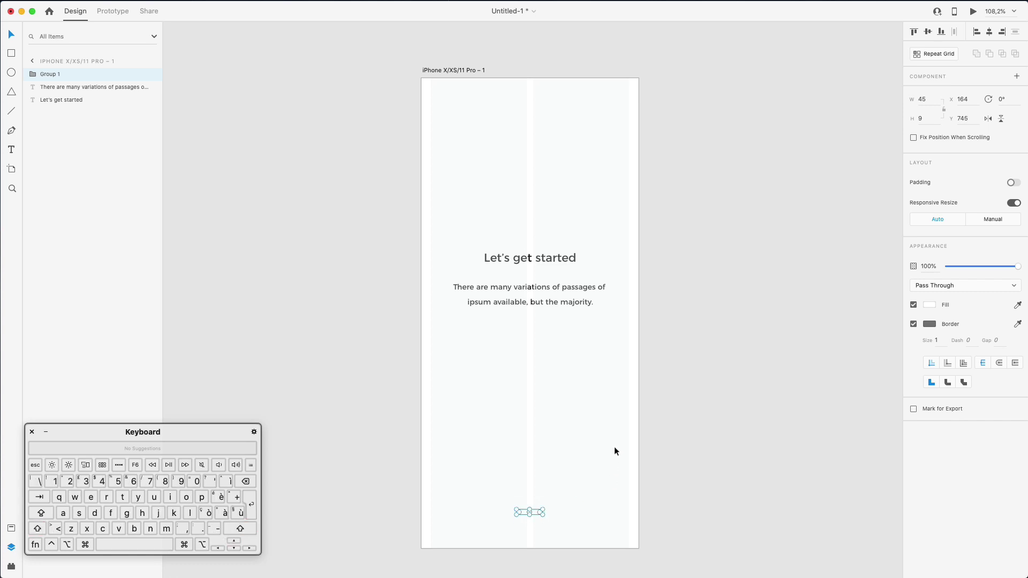
left_click(615, 447)
scroll(588, 476, "right", 1)
left_click(535, 512)
scroll(536, 508, "left", 1)
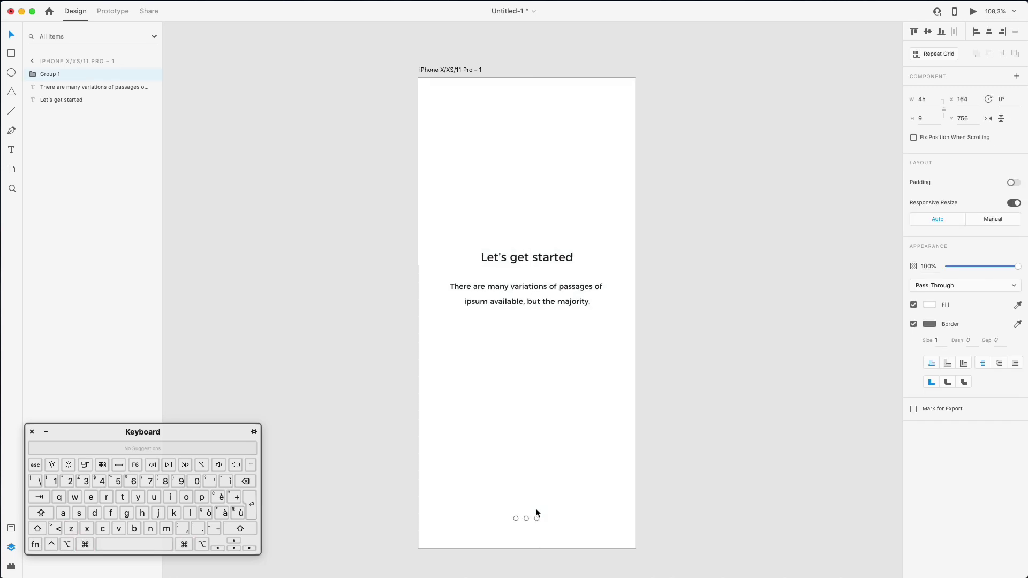
left_click_drag(535, 513, 548, 374)
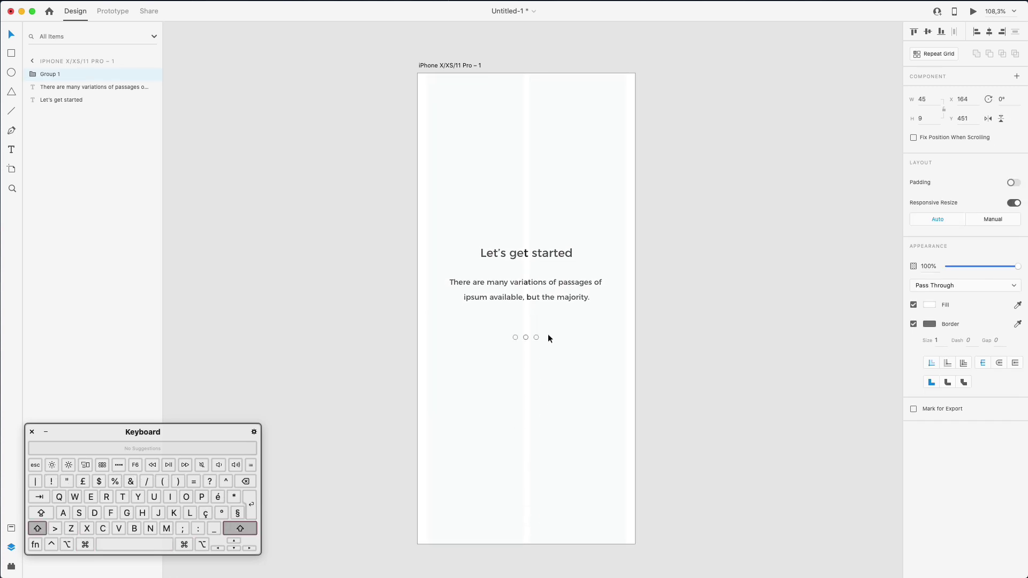
left_click_drag(548, 338, 548, 338)
left_click(597, 329)
Undo an accidental shift of the two text layers
scroll(597, 321, "down", 3)
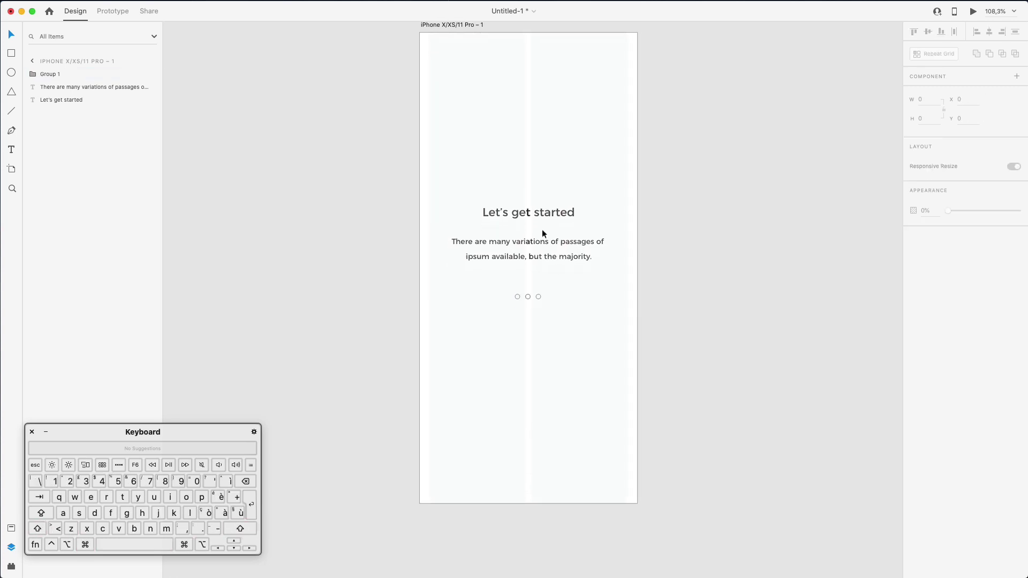
left_click_drag(460, 170, 580, 189)
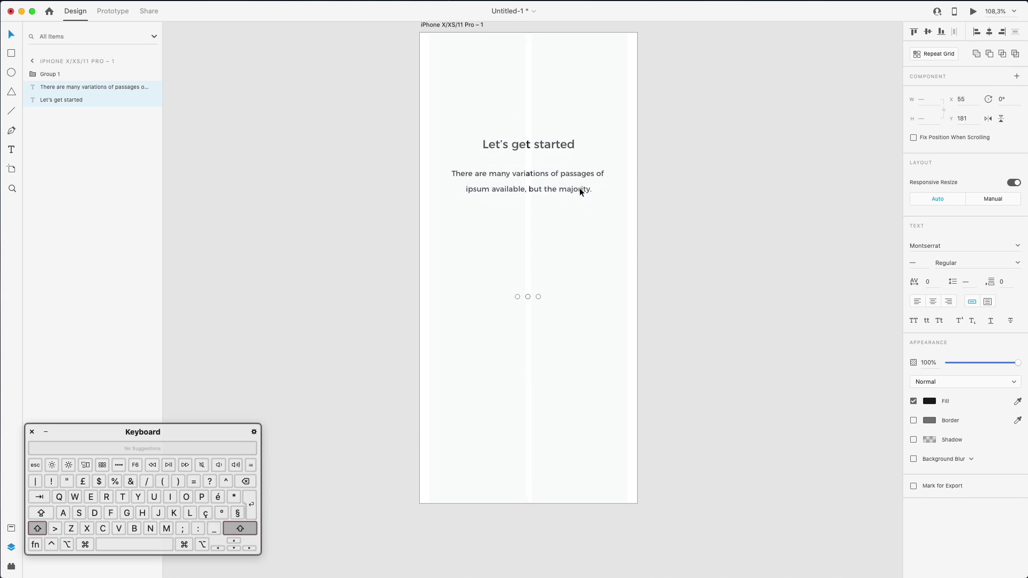
key("super+z")
left_click(588, 111)
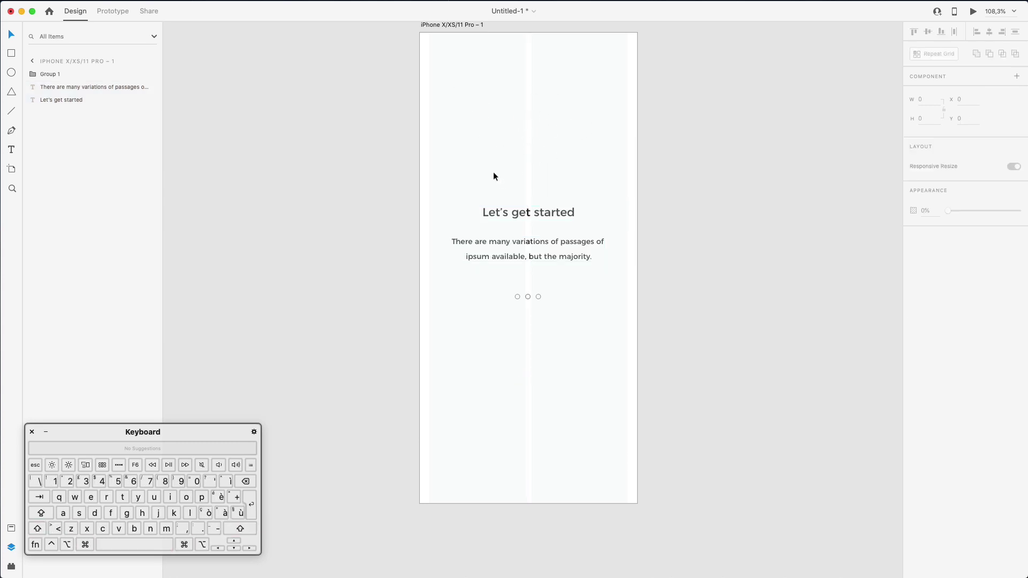
Fill the first dot vivid blue #0076FF and remove its outline
left_click(519, 295, "super")
left_click(930, 269)
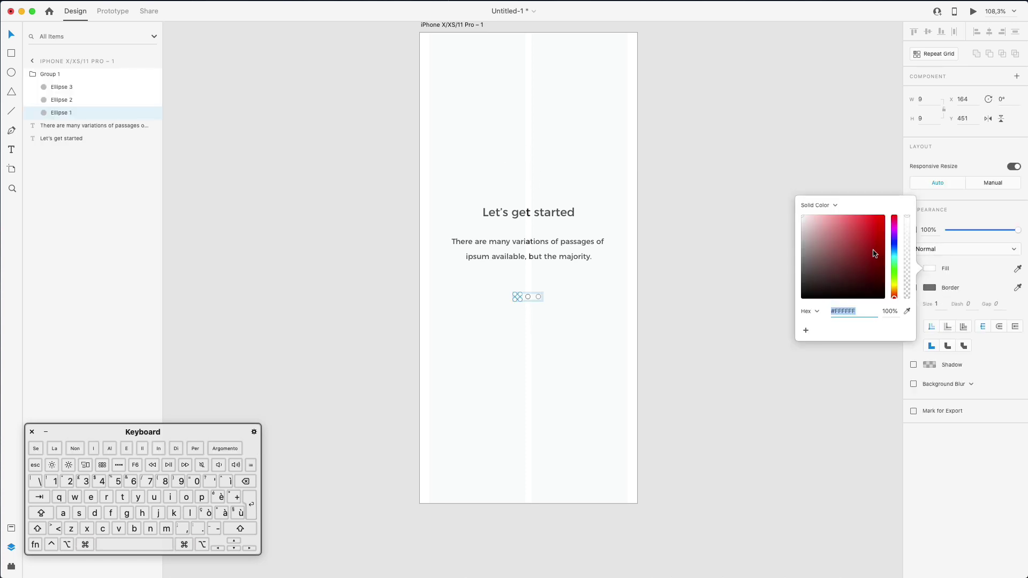
left_click(895, 249)
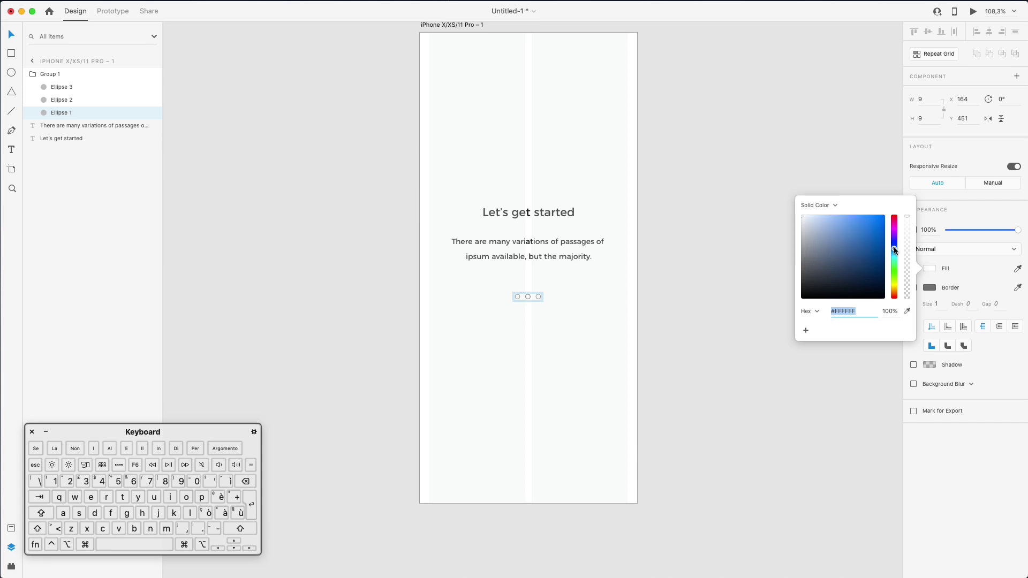
left_click(884, 216)
left_click(949, 258)
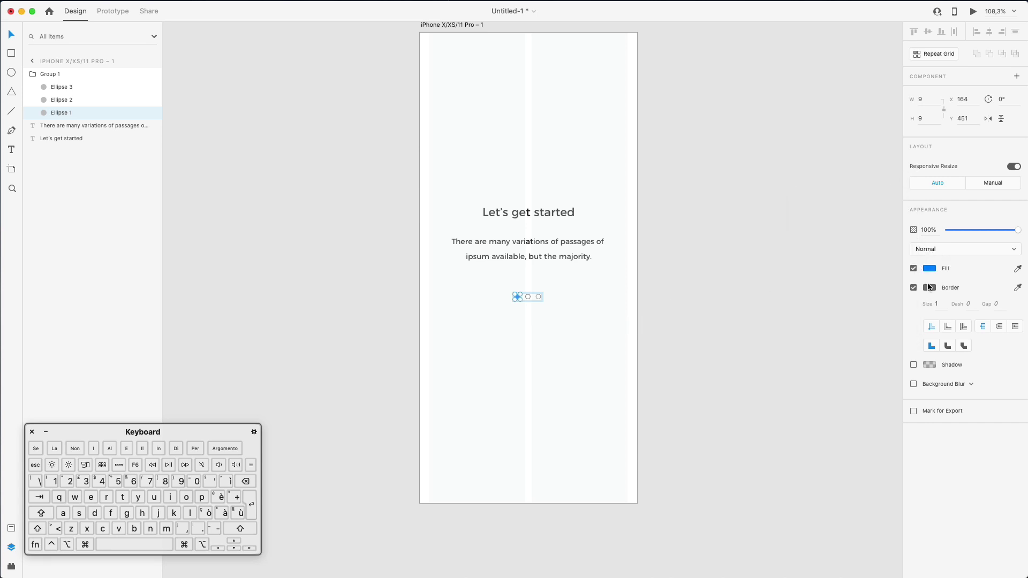
left_click(914, 288)
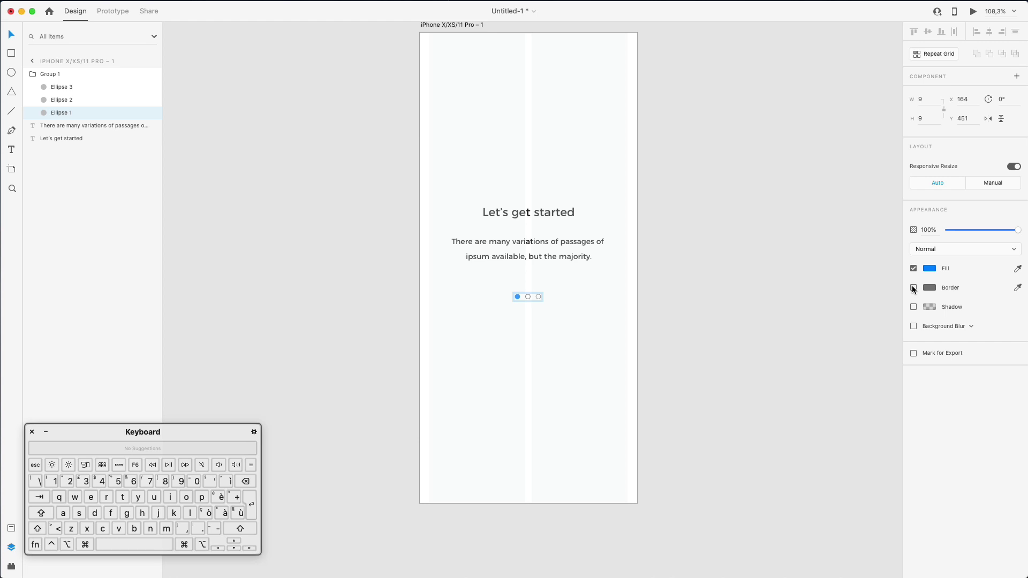
left_click(552, 307, "super")
left_click(718, 295)
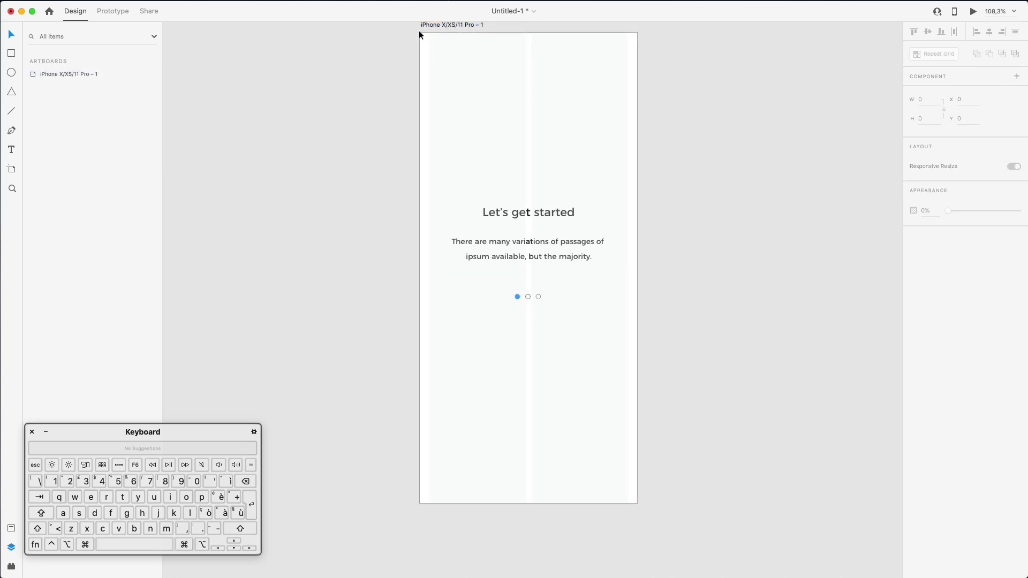
Hide the artboard's layout grid
left_click(48, 74)
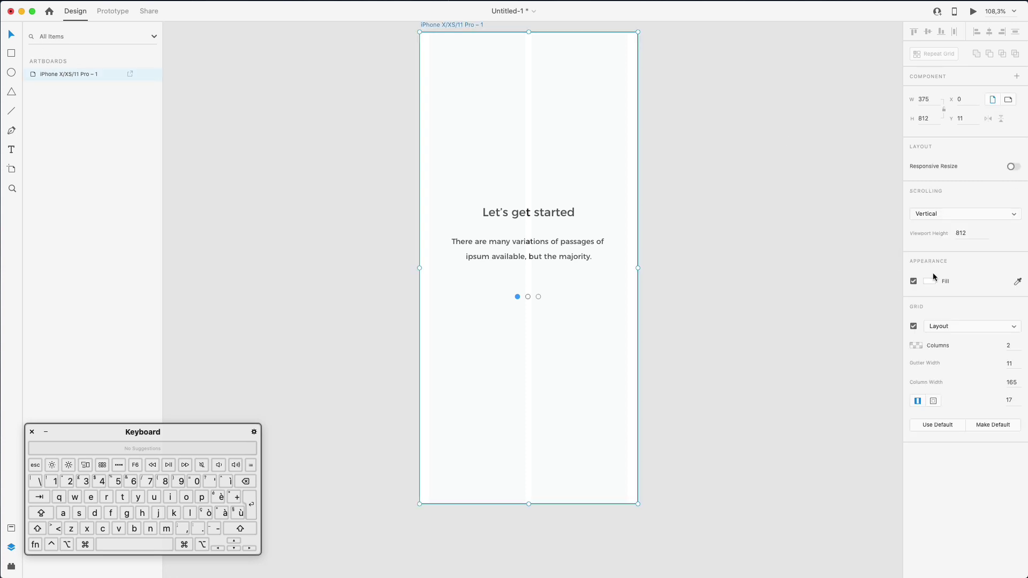
left_click(914, 327)
left_click(689, 283)
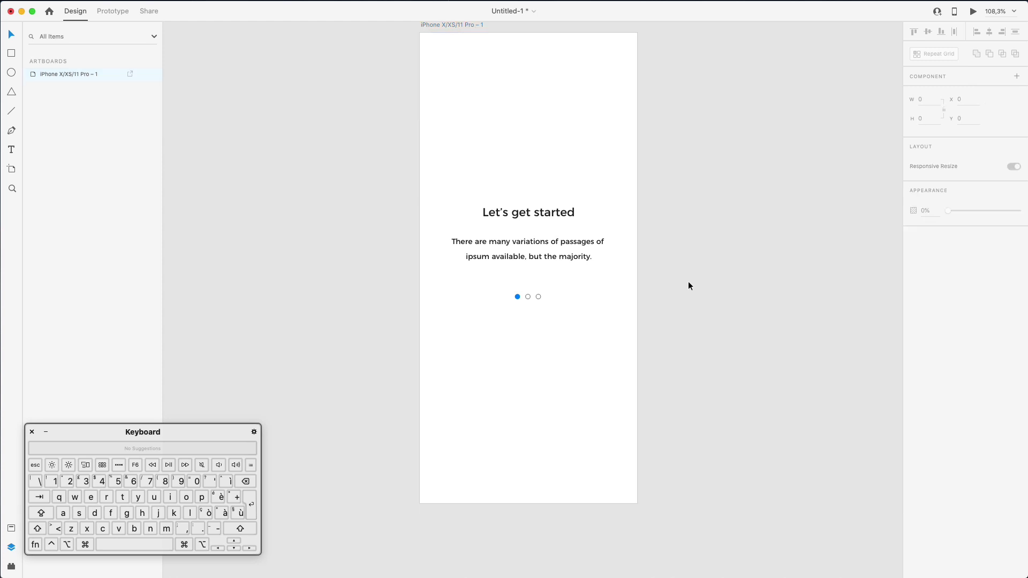
Give the second and third dots a light grey #B5B5B5 outline
left_click(539, 295)
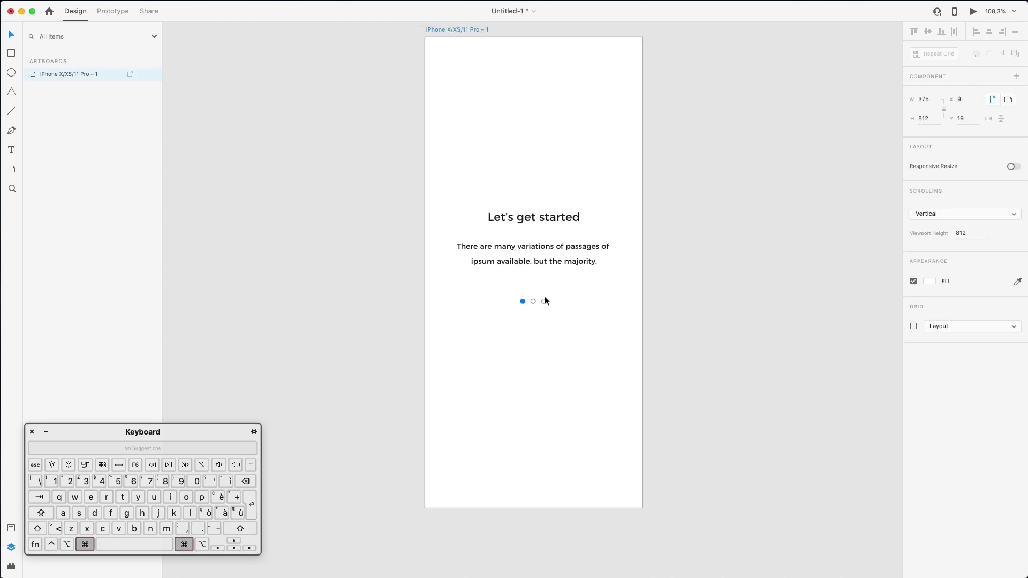
left_click(527, 295, "super")
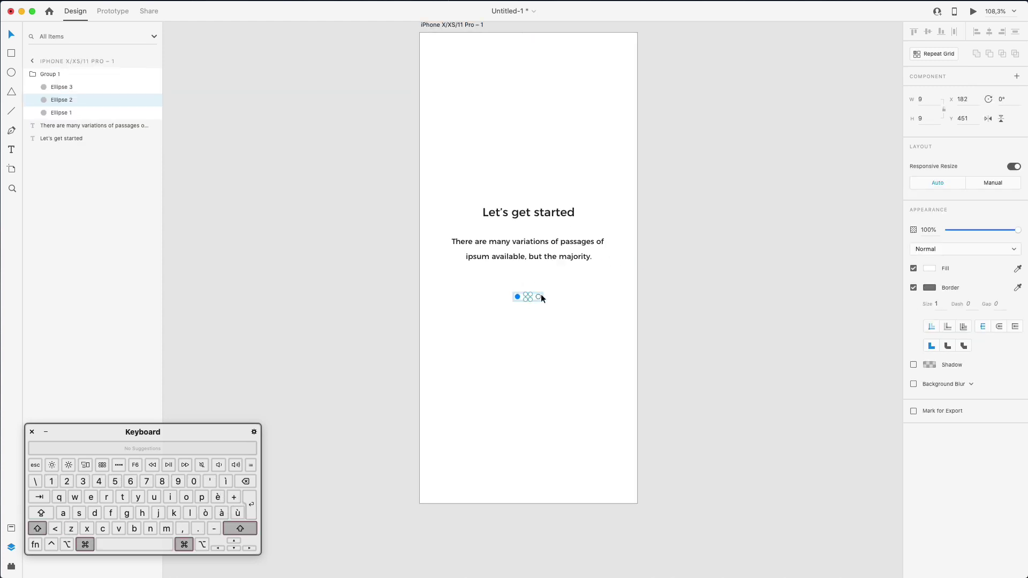
left_click(539, 296, "super")
left_click(932, 289)
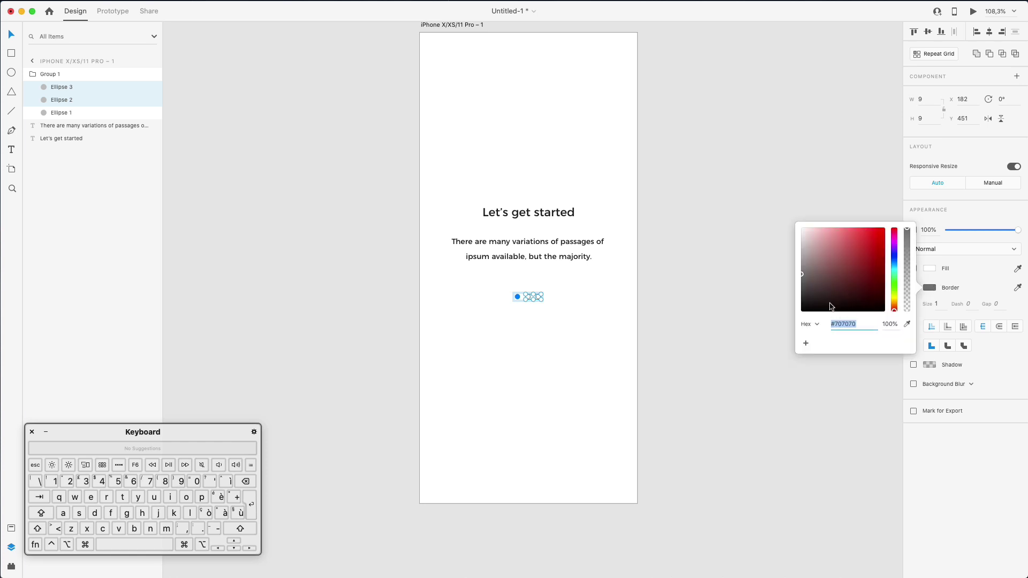
left_click_drag(831, 305, 792, 249)
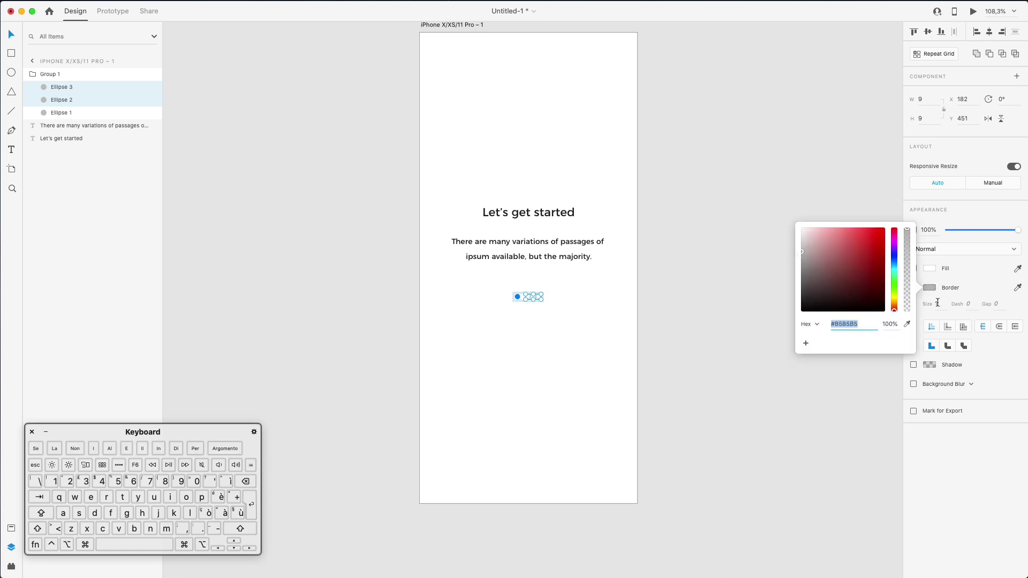
left_click(624, 316)
left_click(700, 326)
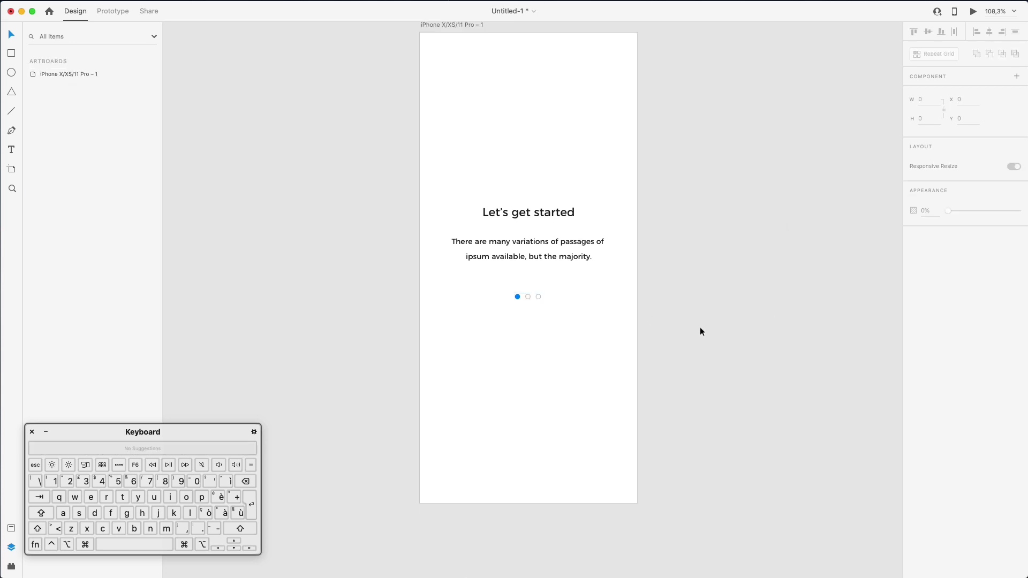
Draw a rectangle below the page dots
scroll(710, 327, "down", 3)
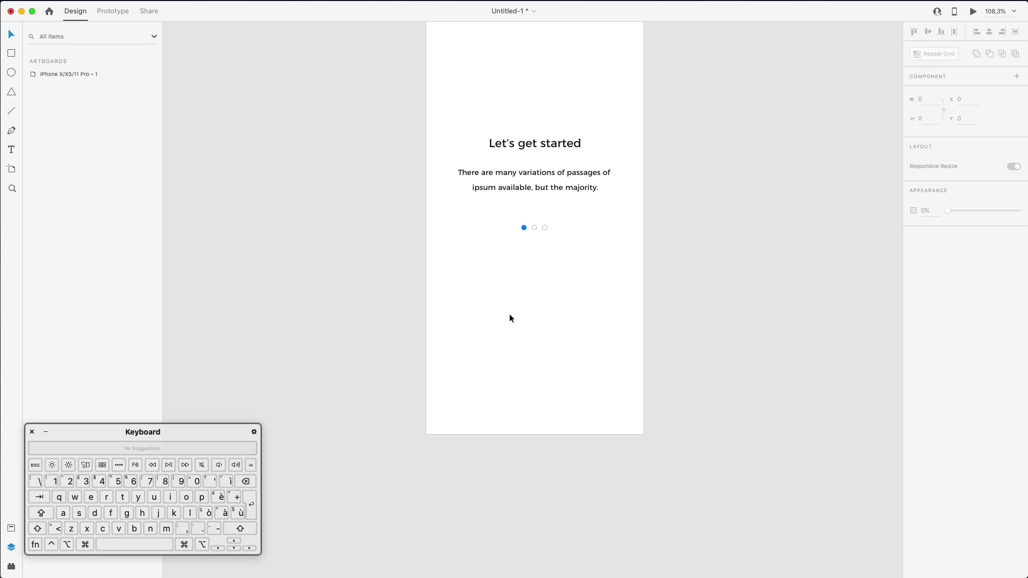
key("r")
left_click_drag(442, 263, 628, 288)
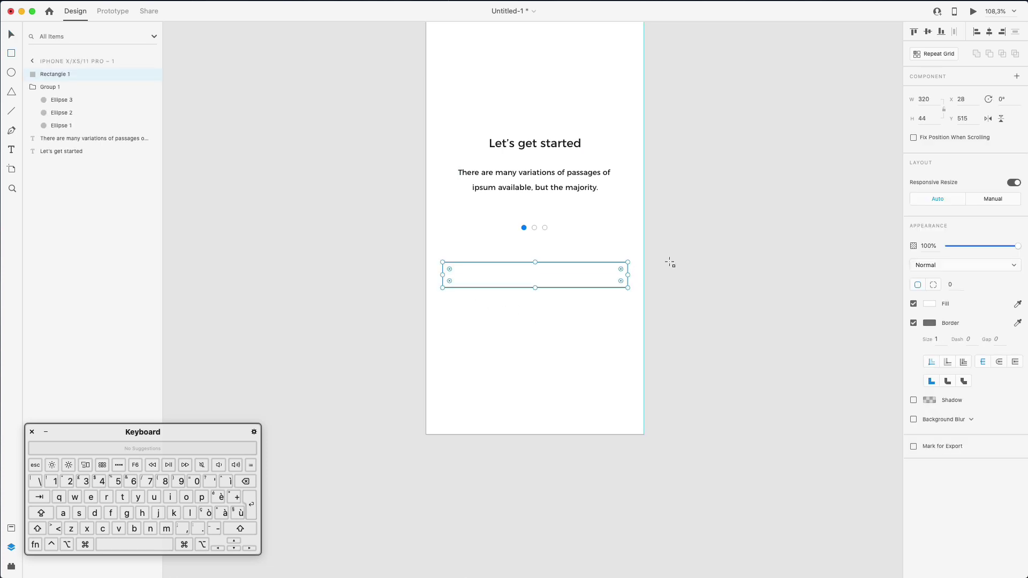
Turn on the iPhone artboard's layout grid and align the rectangle's left edge to its margin at X 17
left_click(34, 60)
left_click(62, 70)
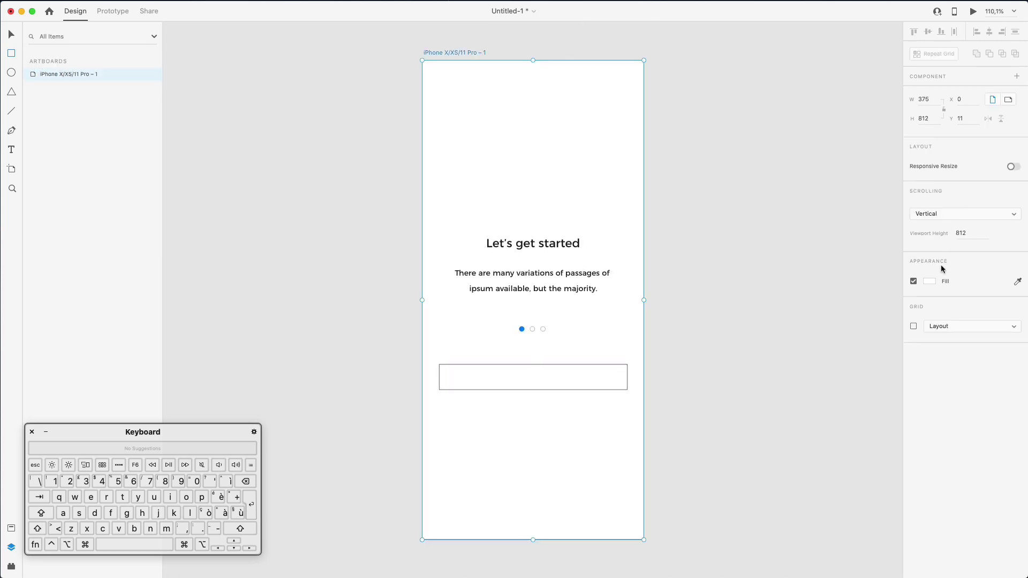
left_click(914, 326)
key("v")
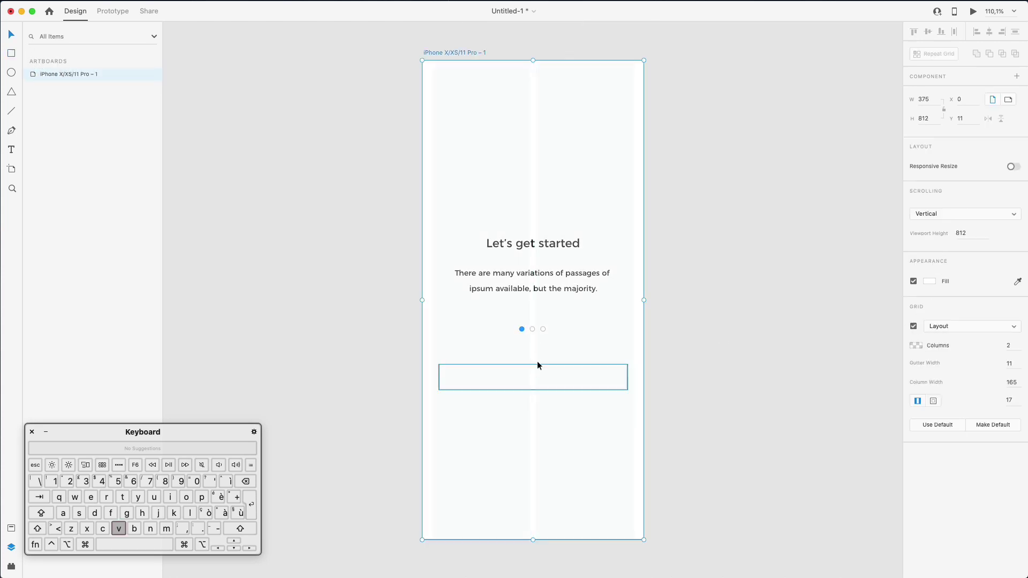
left_click(497, 363)
left_click_drag(496, 362, 490, 362)
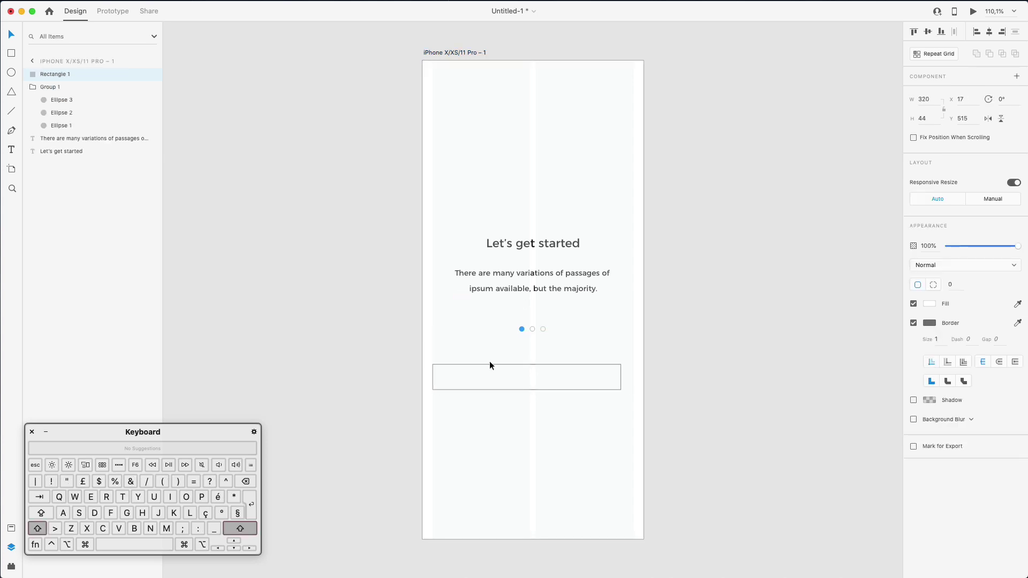
Resize the rectangle to 341 × 51, undoing an accidental rotation
left_click_drag(624, 374, 634, 375)
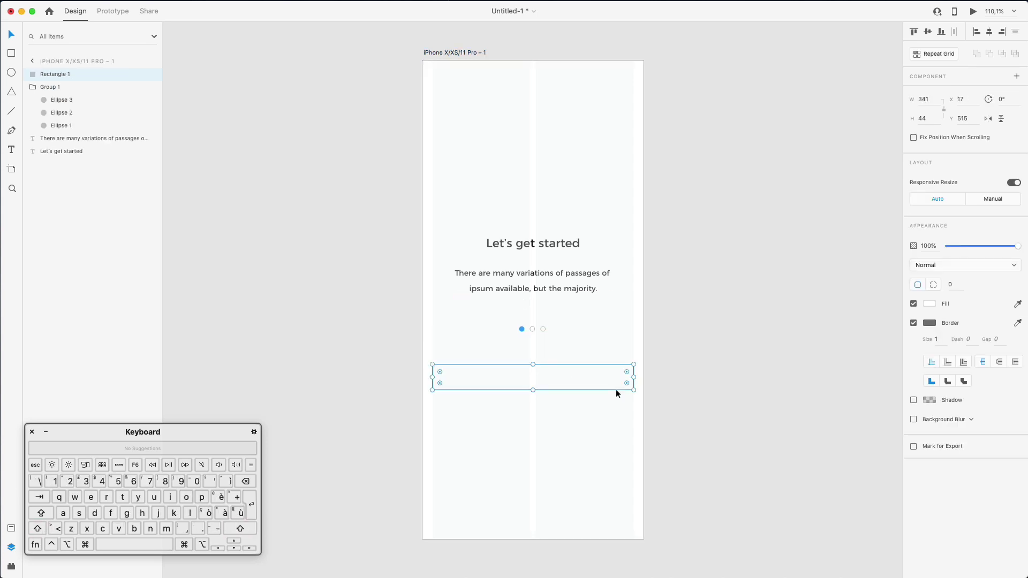
left_click_drag(530, 393, 534, 392)
key("super+z")
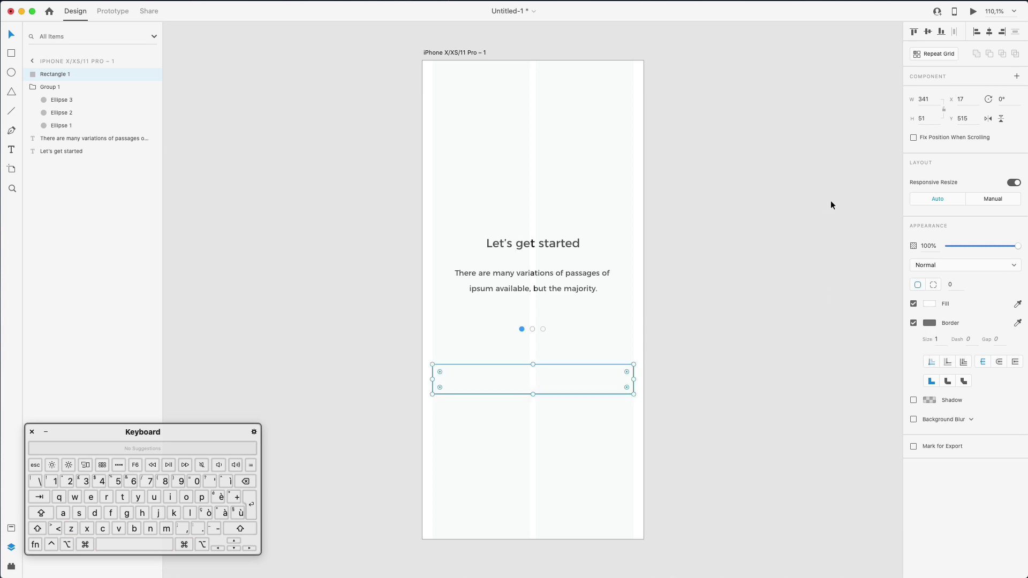
Hide the iPhone artboard's layout grid and reselect the rectangle
left_click(40, 59)
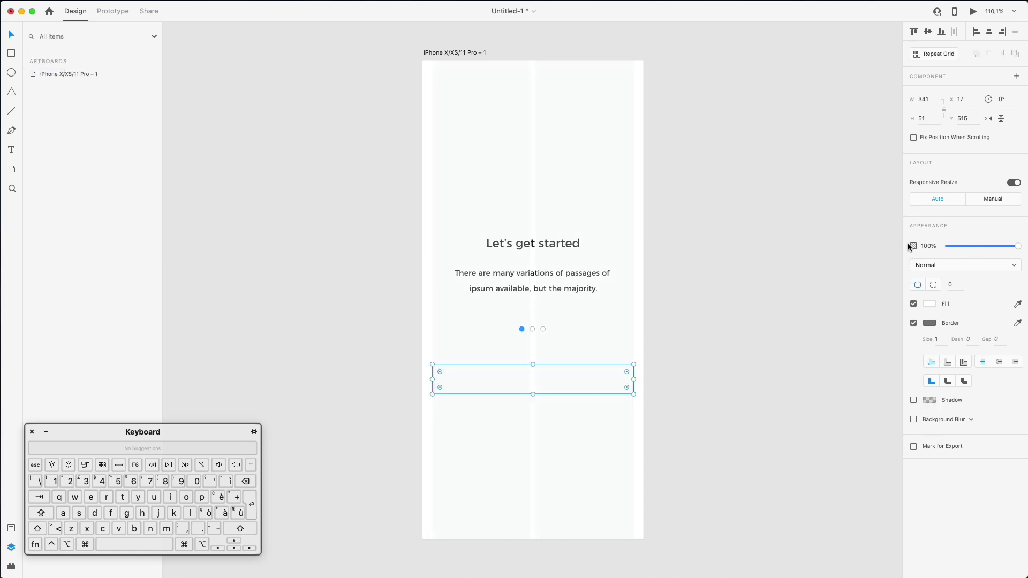
left_click(72, 74)
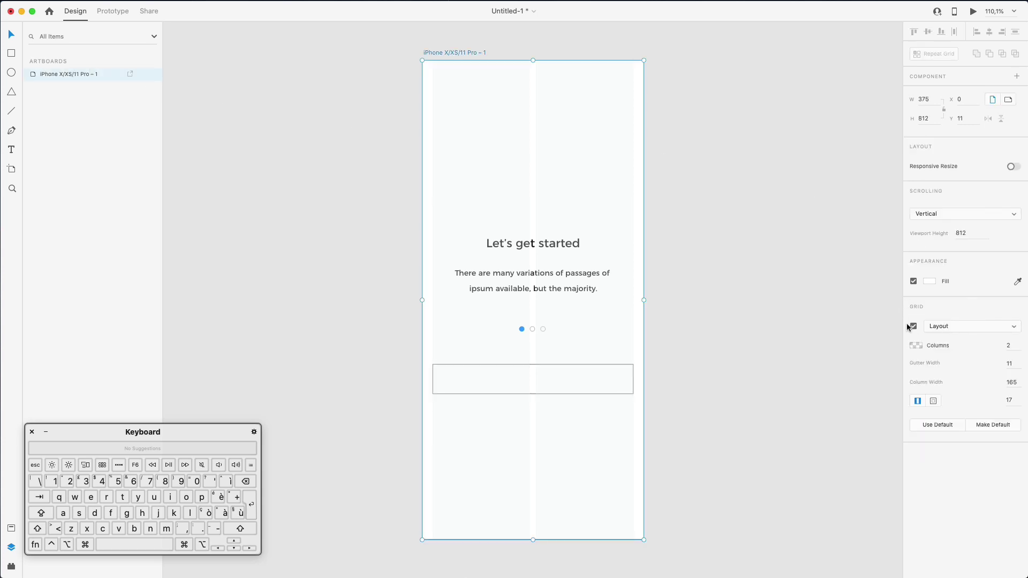
left_click(912, 327)
left_click(674, 370)
left_click(559, 365)
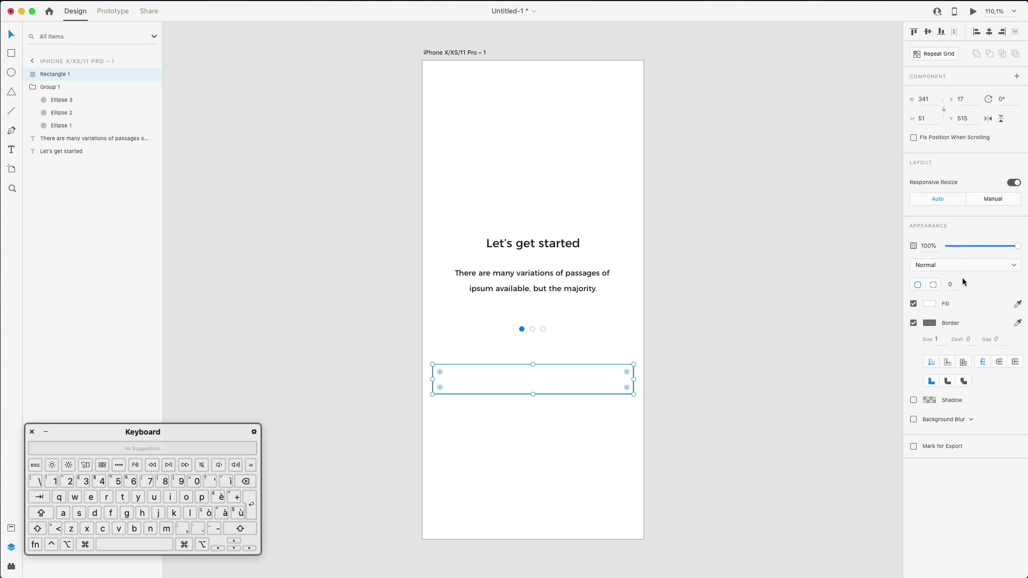
Give the rectangle corner radius 5 and a pale blue-grey #EAEEF4 fill
key("Up")
key("Up")
key("Up")
key("Up")
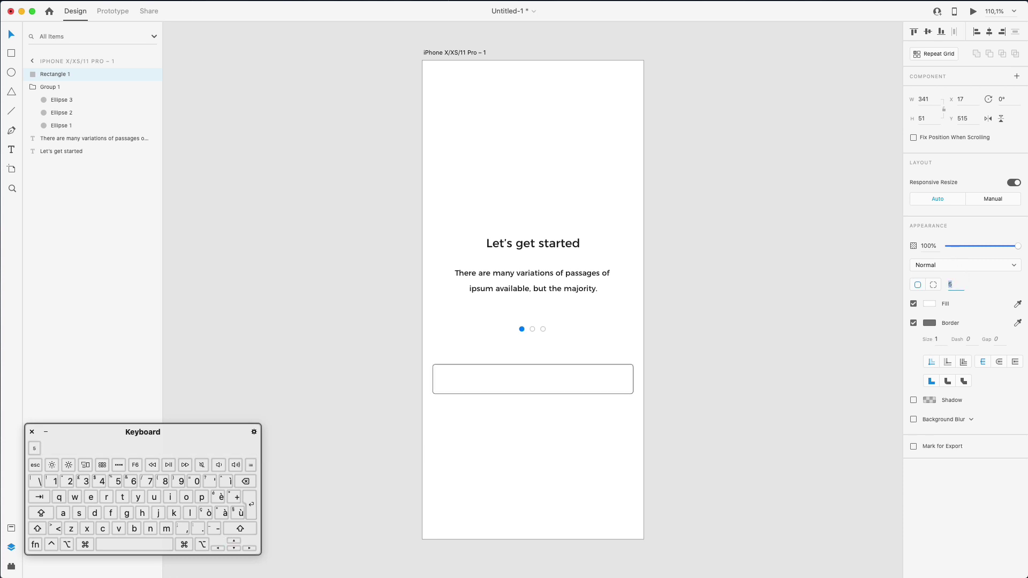
left_click(930, 303)
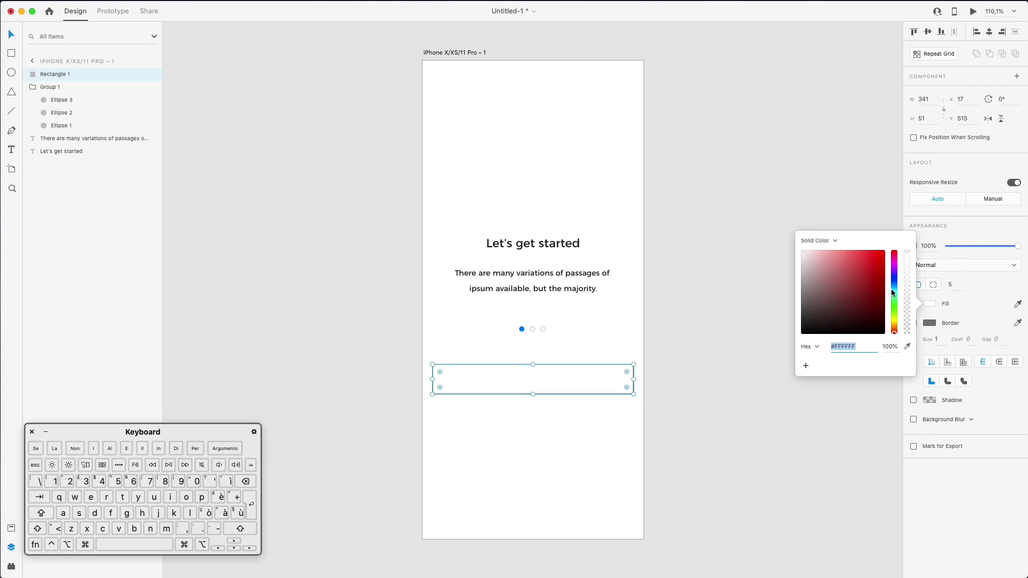
left_click_drag(806, 257, 788, 253)
left_click_drag(894, 285, 894, 284)
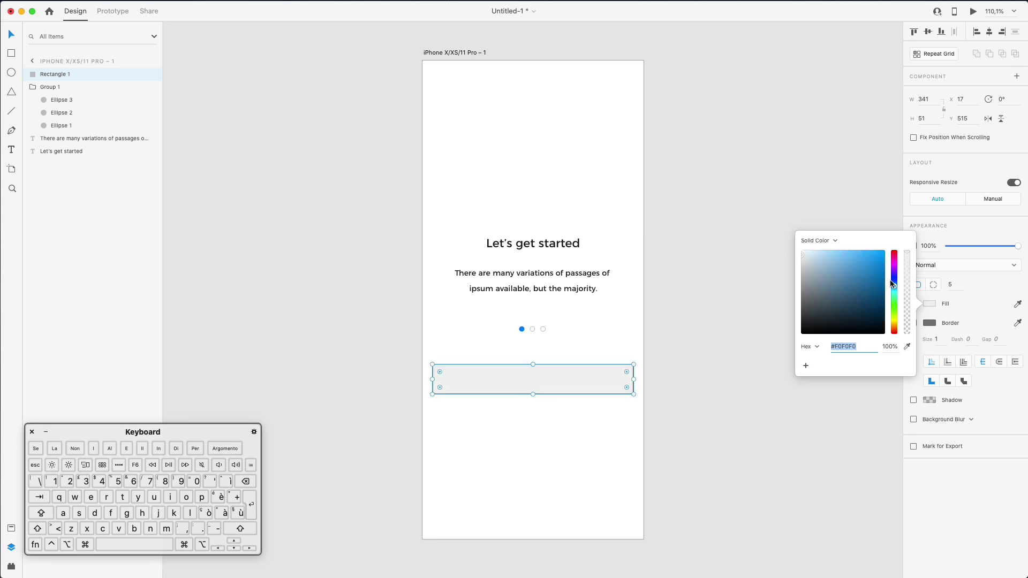
left_click(907, 347)
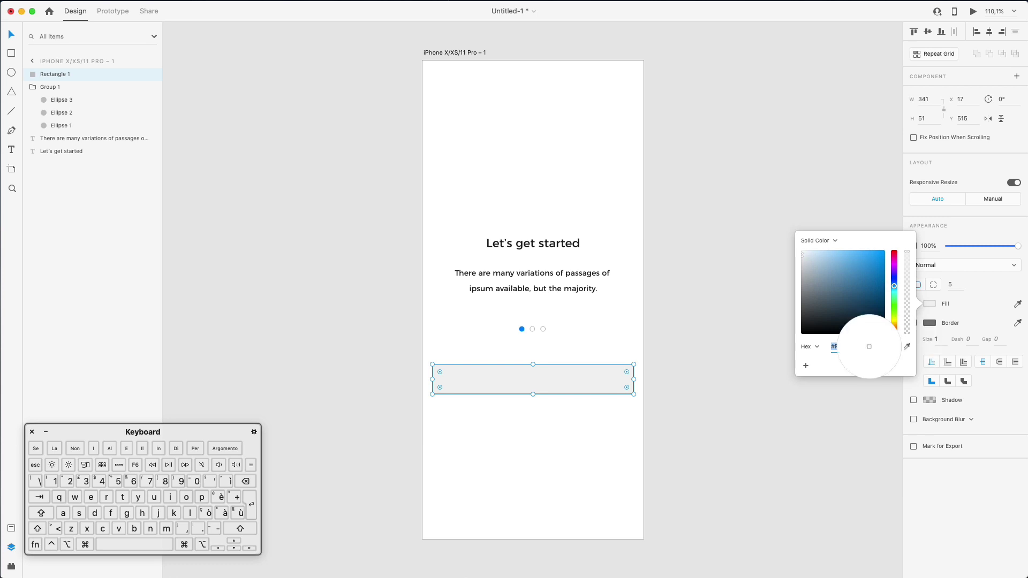
left_click(522, 328)
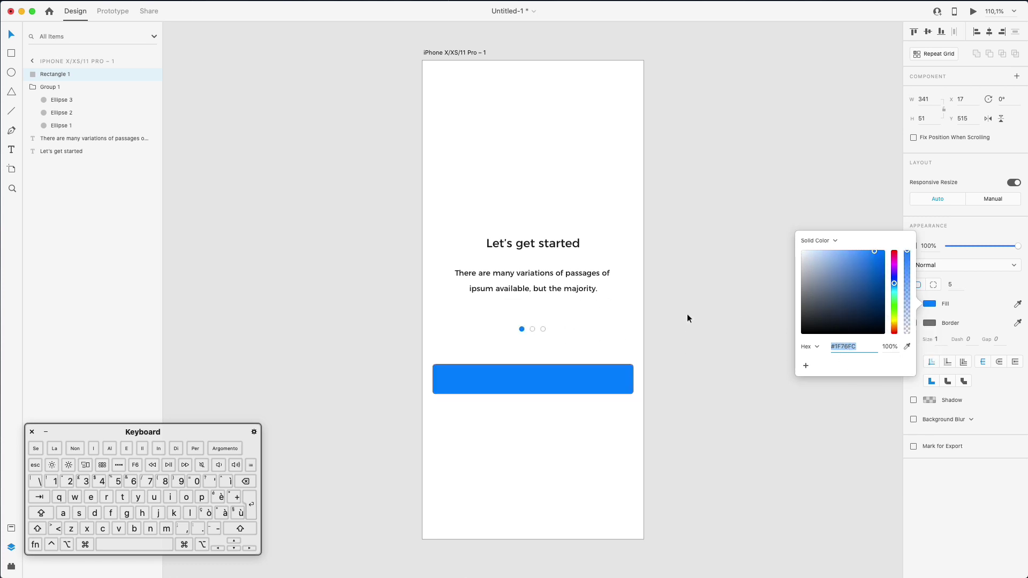
left_click(803, 250)
left_click_drag(803, 252, 801, 252)
left_click(951, 328)
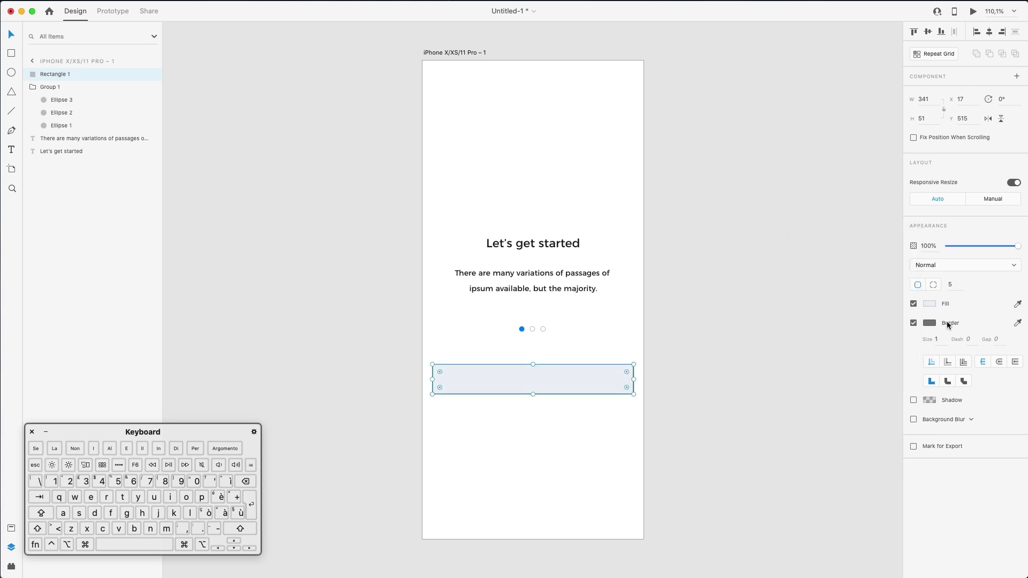
Remove the rectangle's border
left_click(930, 322)
left_click(934, 321)
left_click(913, 323)
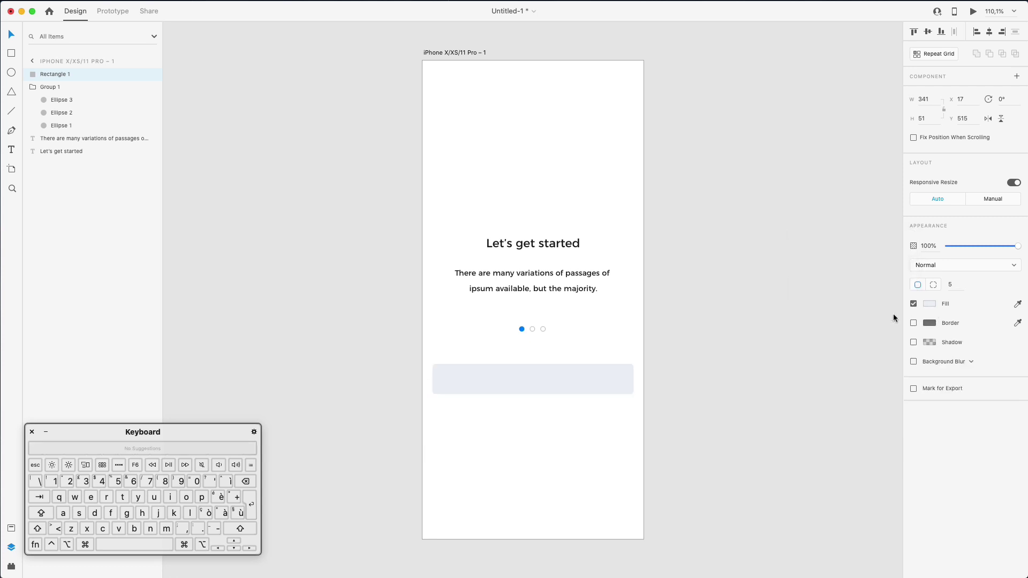
left_click(636, 351)
left_click(526, 385)
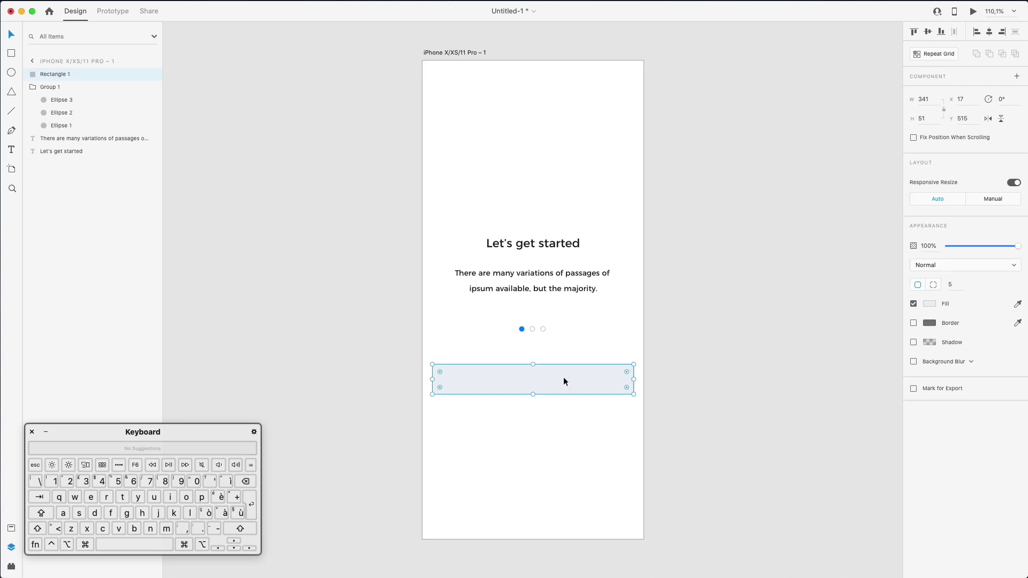
Duplicate the paragraph onto the rectangle and move the copy's layer above it
left_click(544, 265)
left_click_drag(552, 272, 547, 376)
left_click_drag(66, 140, 63, 69)
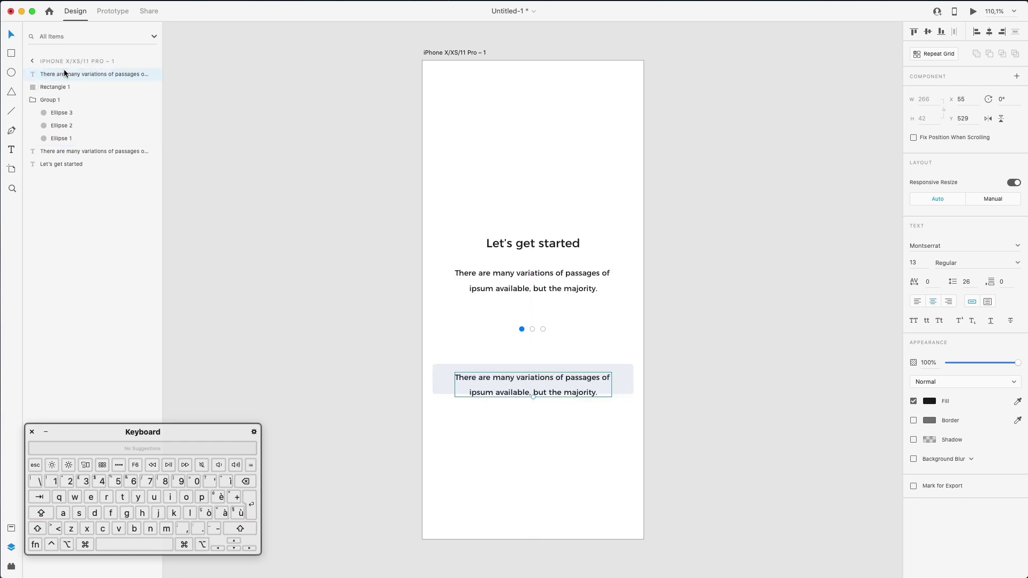
Change the copied text to 'Continue with Facebook' and centre it in the rectangle
double_click(596, 395)
type("Co")
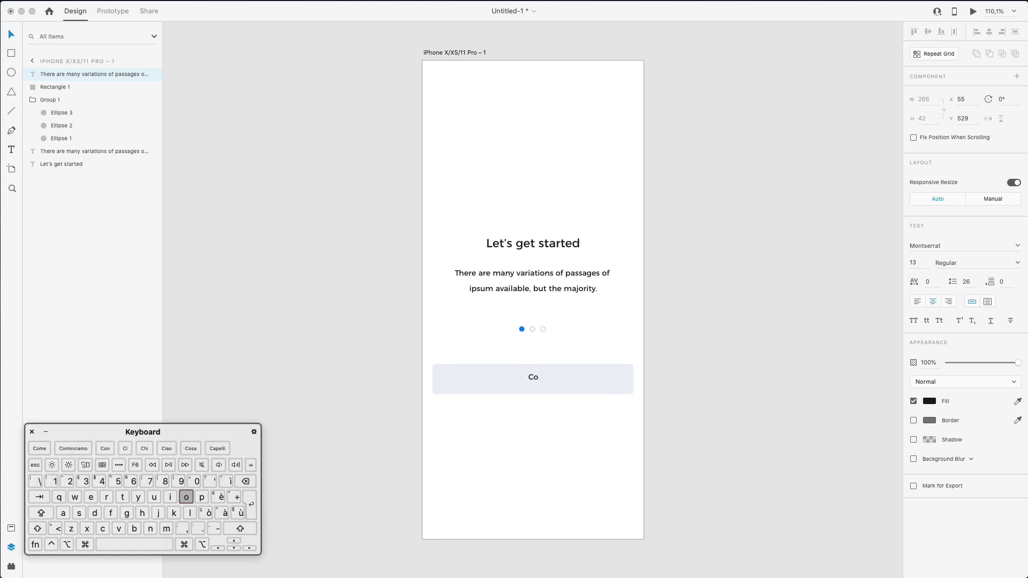
type("ntinue with F")
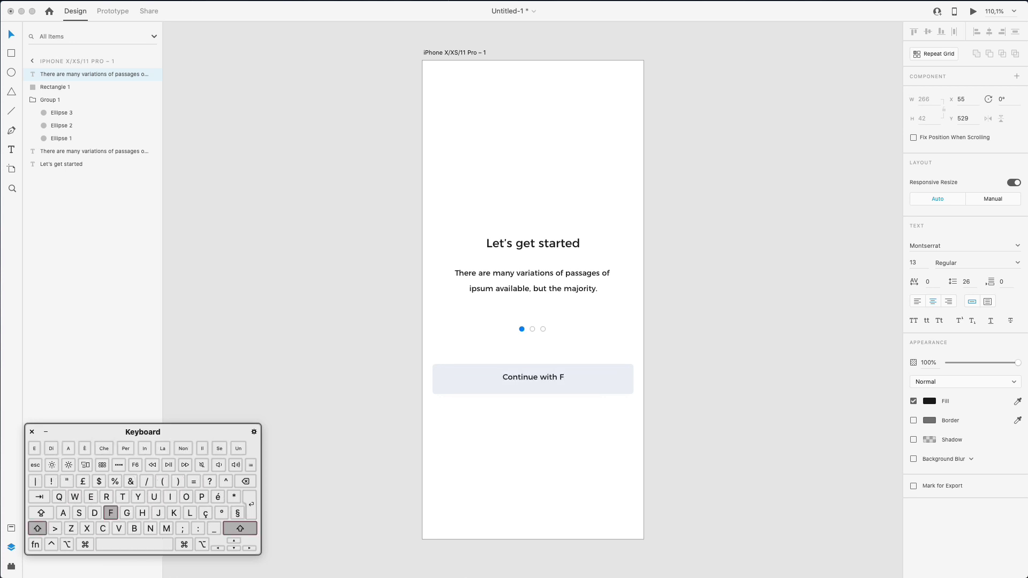
type("acebook")
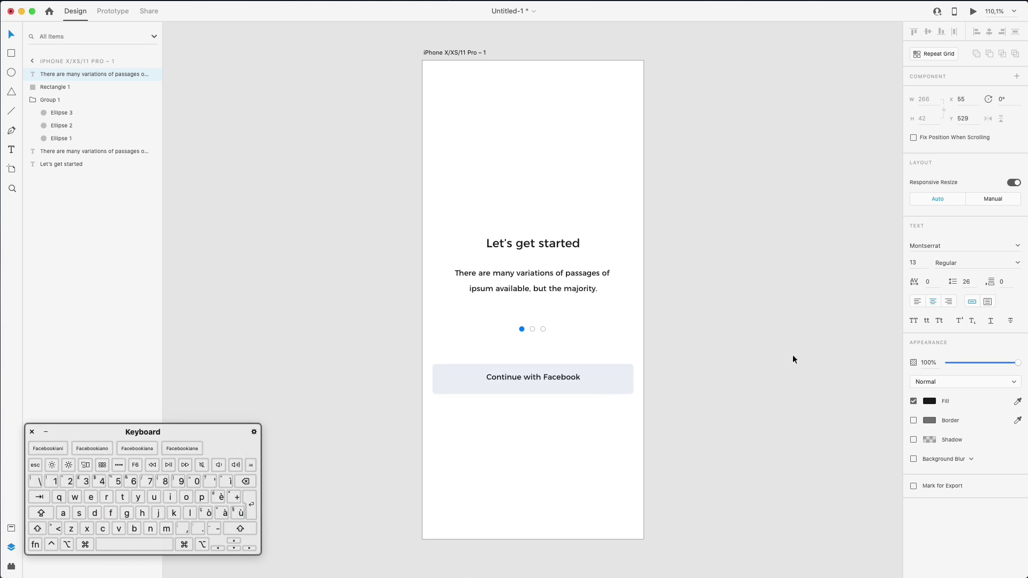
key("Escape")
left_click_drag(552, 364, 552, 364)
left_click(695, 364)
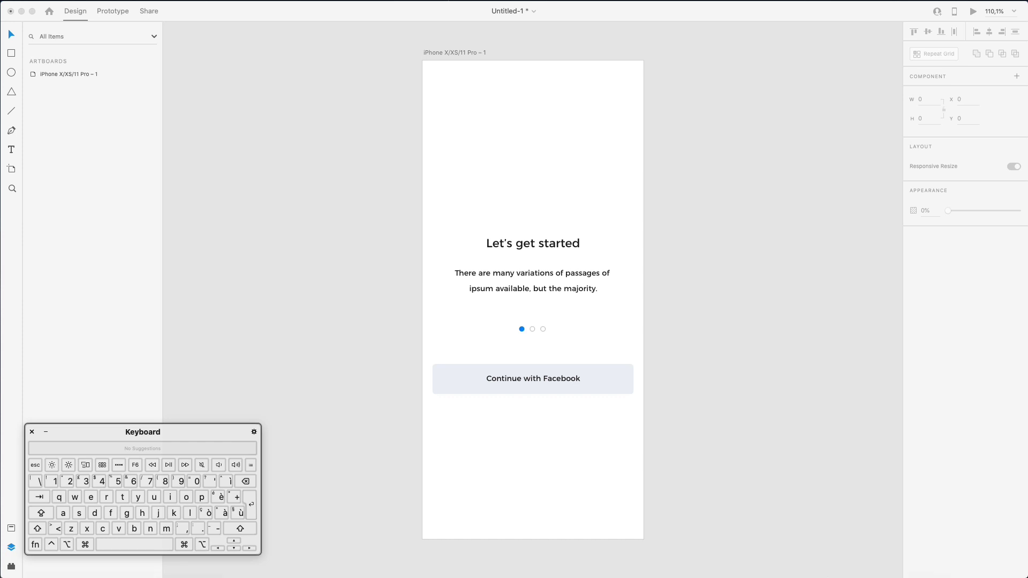
left_click_drag(237, 577, 266, 23)
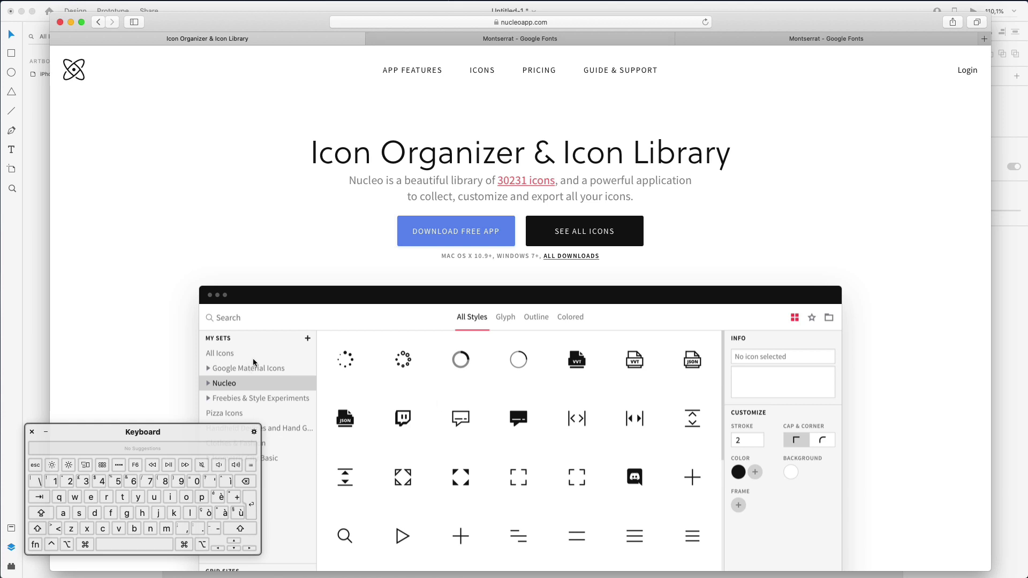
double_click(236, 24)
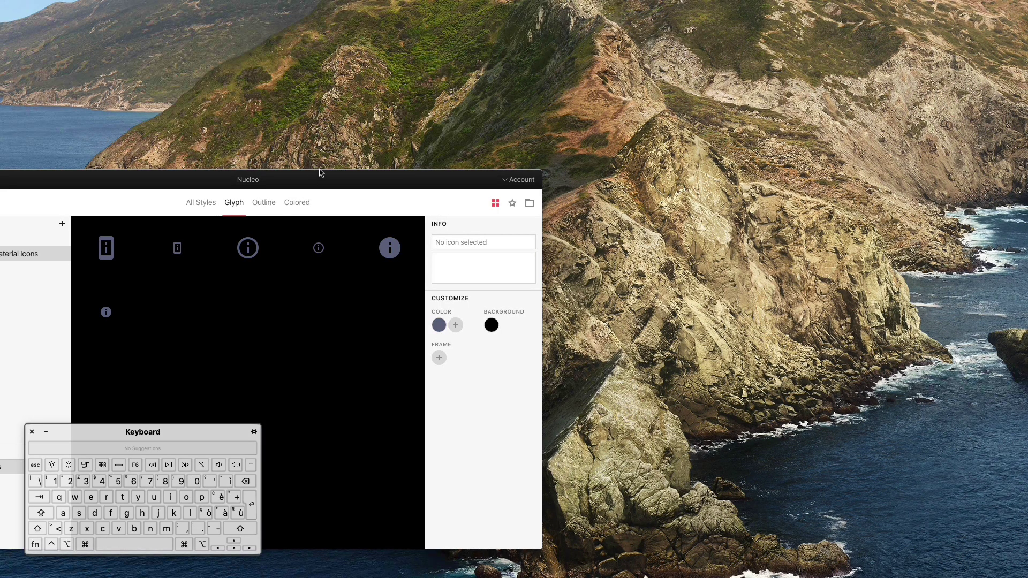
double_click(350, 183)
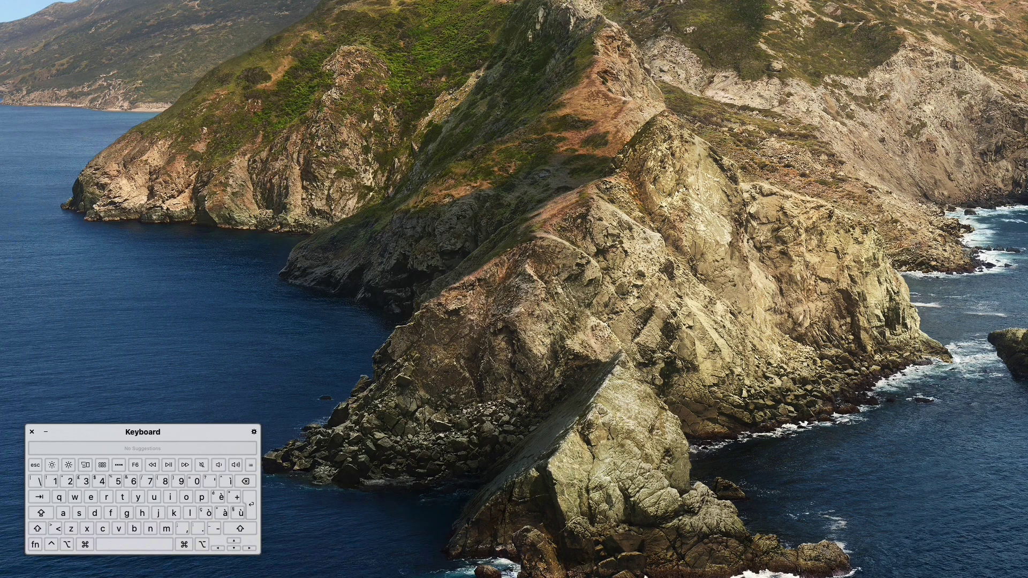
key("ctrl+Right")
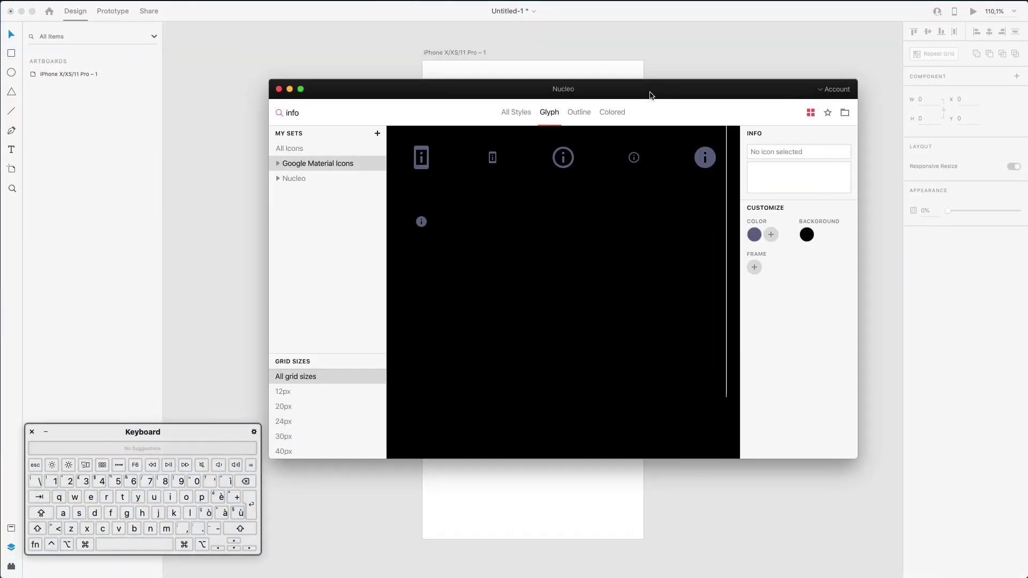
Search Nucleo's own set for 'facebo' and drag the 16px logo-fb-simple glyph onto the artboard
left_click_drag(649, 94, 714, 151)
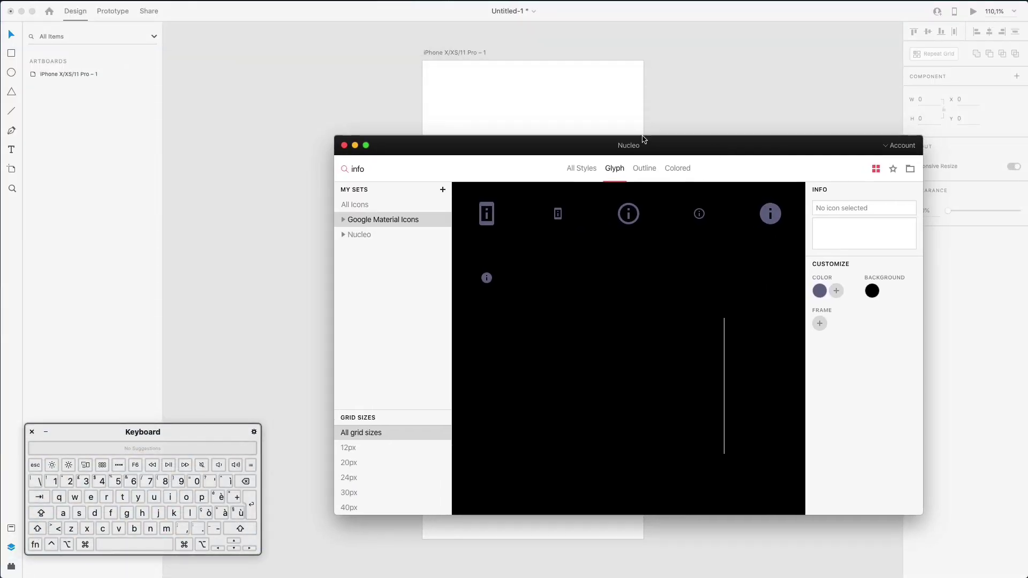
left_click_drag(470, 150, 501, 147)
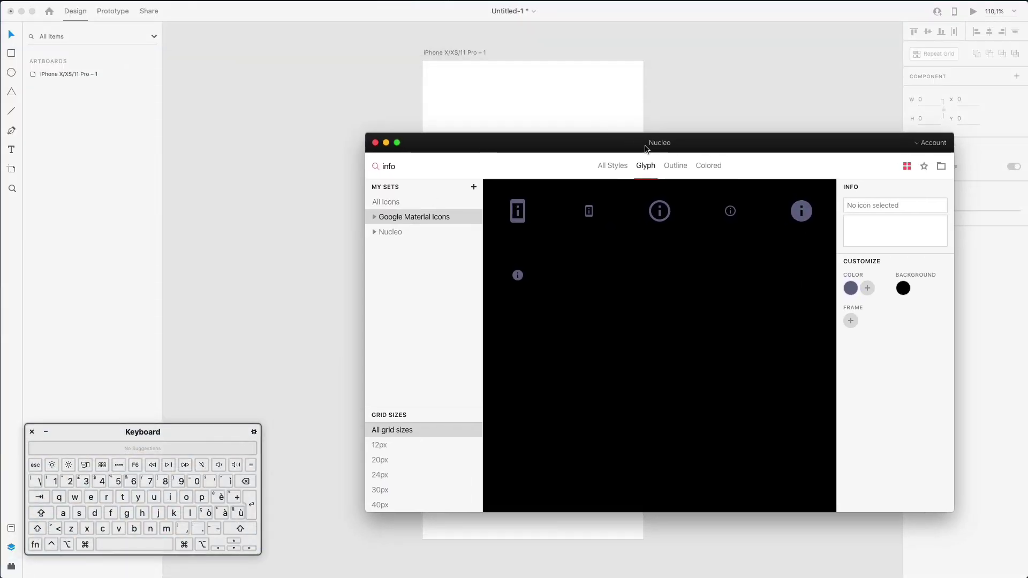
left_click_drag(647, 149, 849, 135)
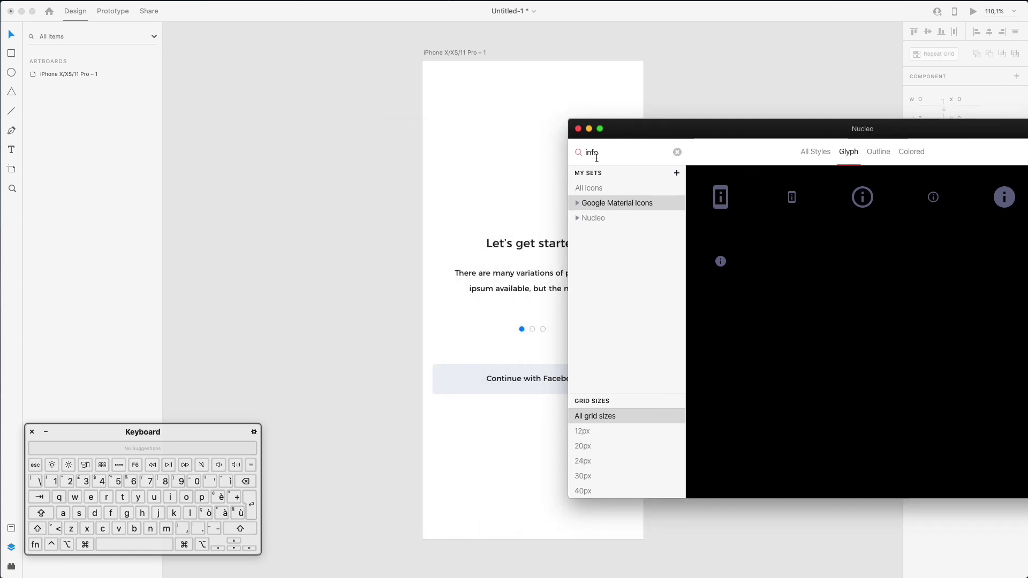
double_click(593, 153)
type("face")
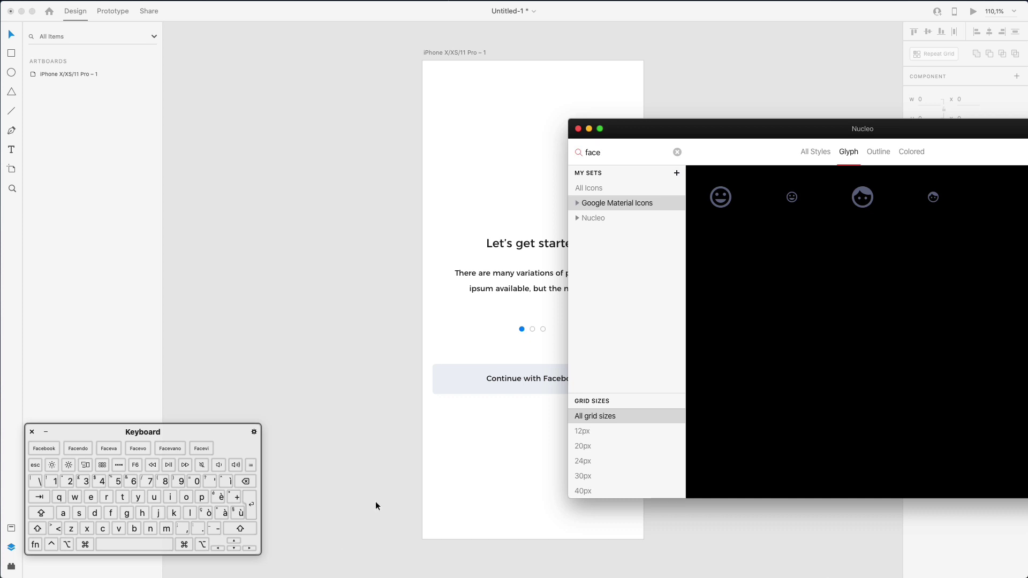
left_click(598, 217)
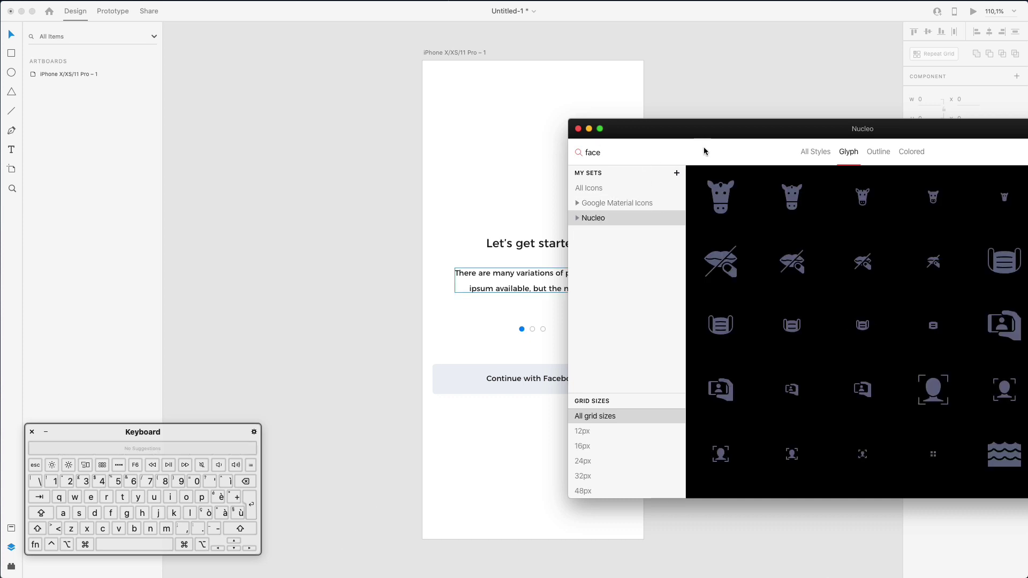
left_click(643, 152)
type("bo")
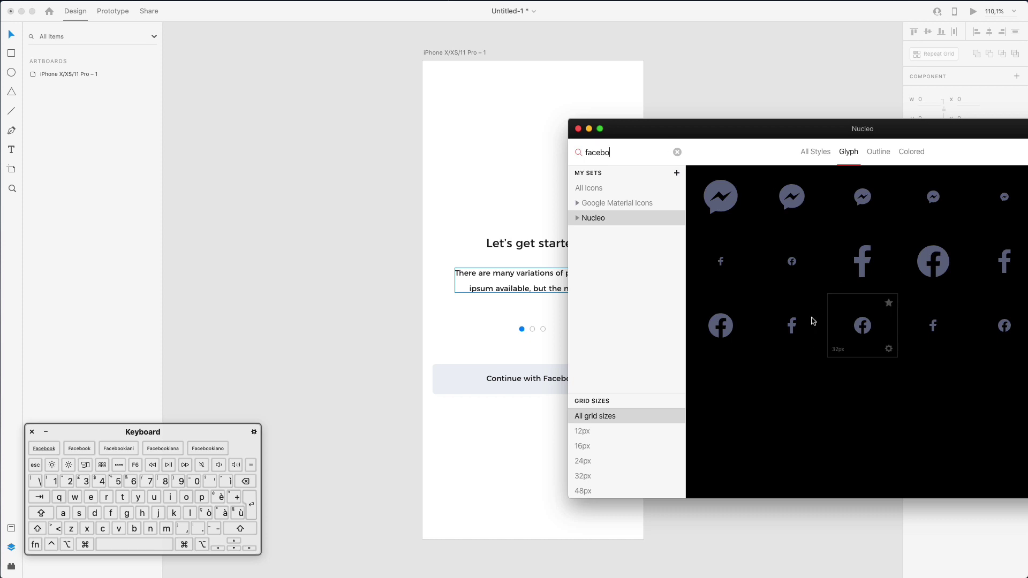
left_click_drag(701, 268, 437, 351)
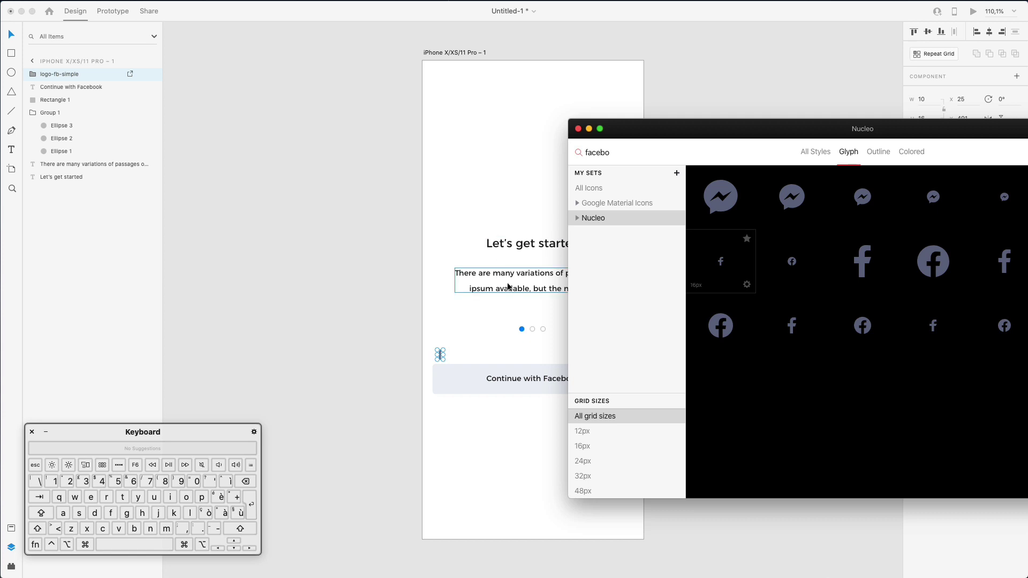
Enlarge the Facebook glyph slightly and place it at the button's left end
left_click(474, 323)
scroll(442, 348, "up", 3)
scroll(441, 348, "up", 5)
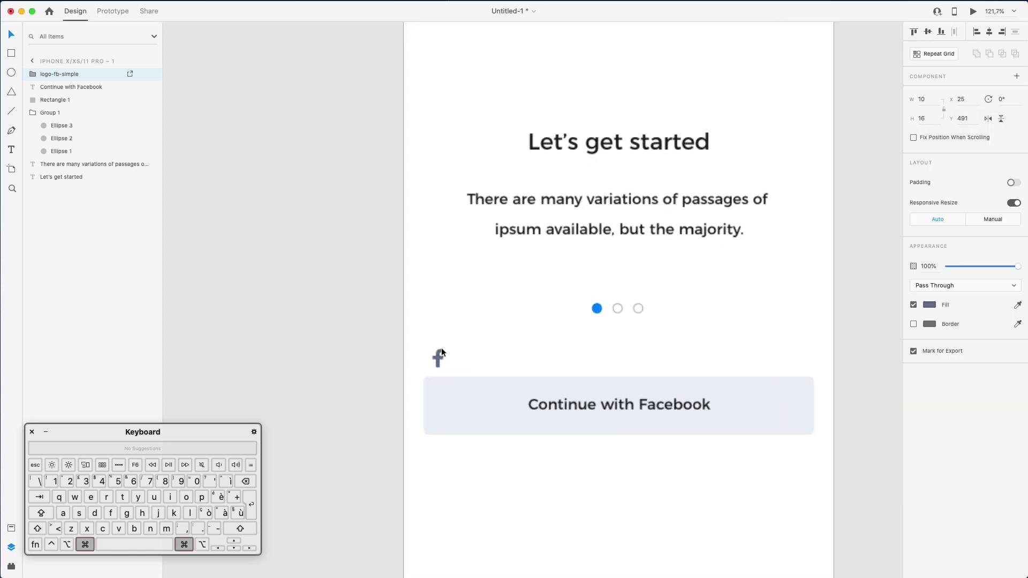
left_click_drag(444, 373, 452, 418)
left_click(691, 98)
Marquee-select the whole Continue with Facebook button with its icon and label
key("super+minus")
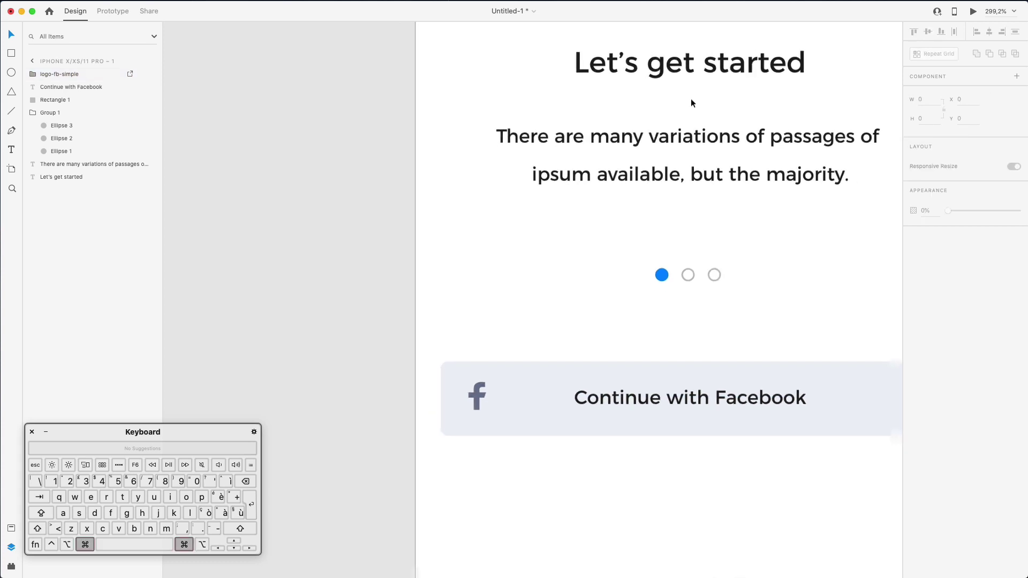
scroll(691, 98, "down", 4)
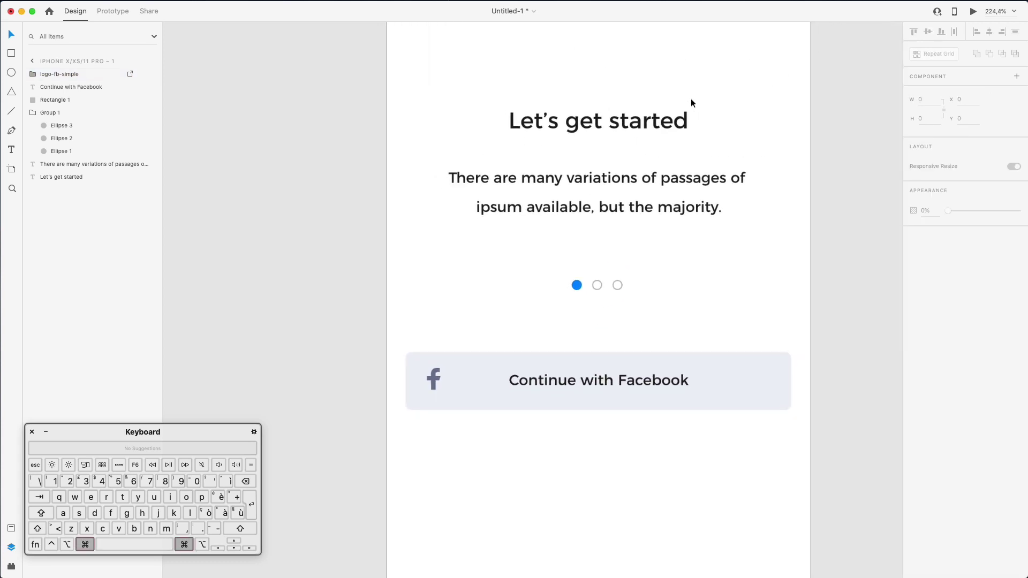
scroll(691, 98, "up", 1)
scroll(531, 301, "right", 3)
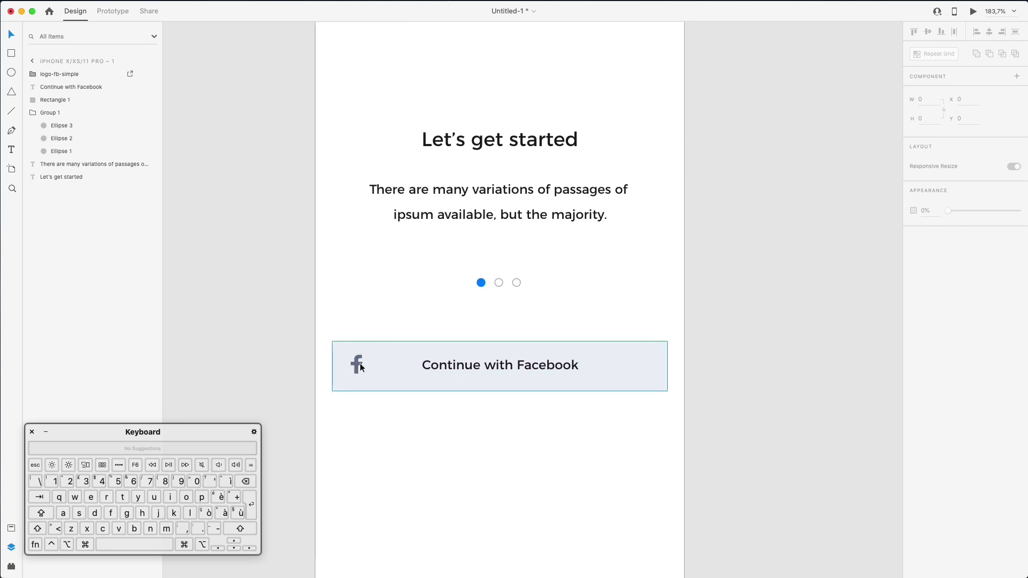
scroll(426, 313, "down", 3)
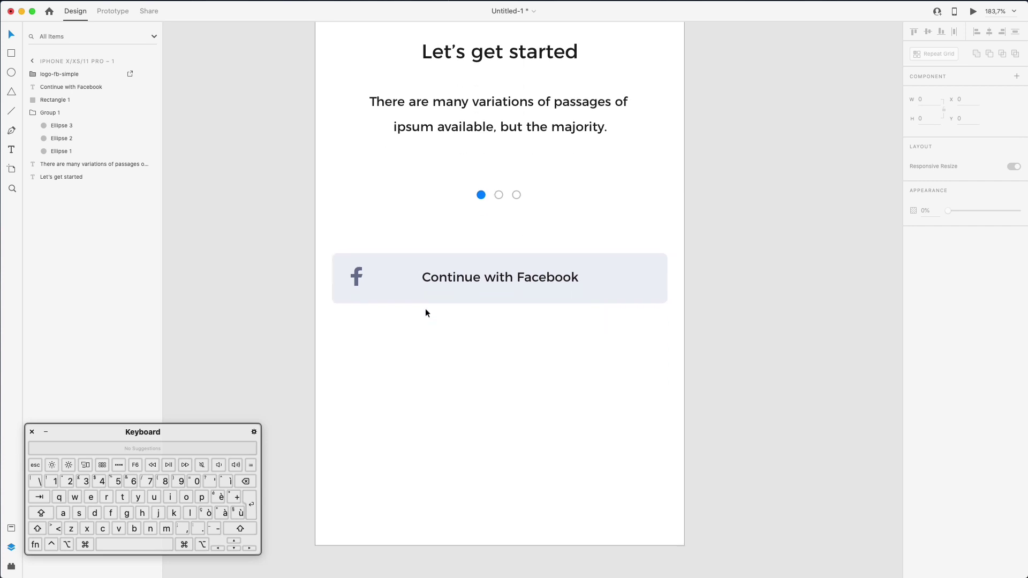
left_click_drag(310, 250, 687, 355)
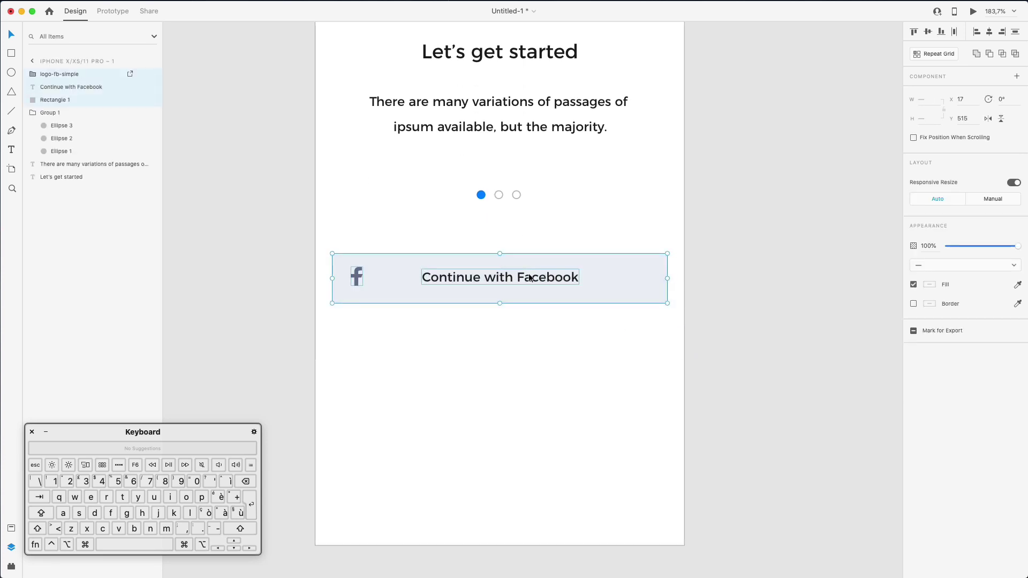
Duplicate the Facebook button below and add Nucleo's coloured Google G beside its f icon
left_click_drag(530, 277, 529, 351)
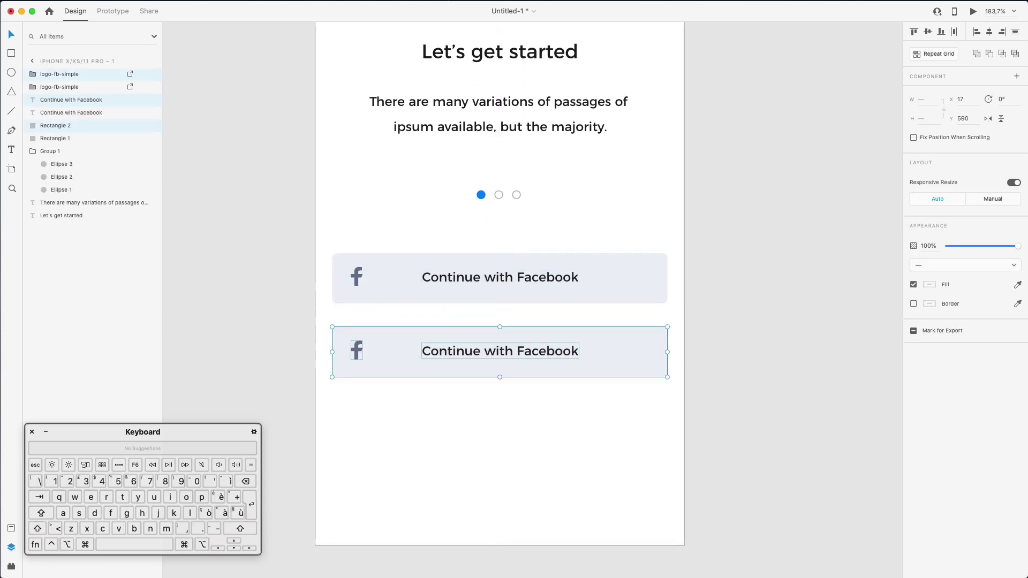
key("super+alt+n")
left_click(620, 153)
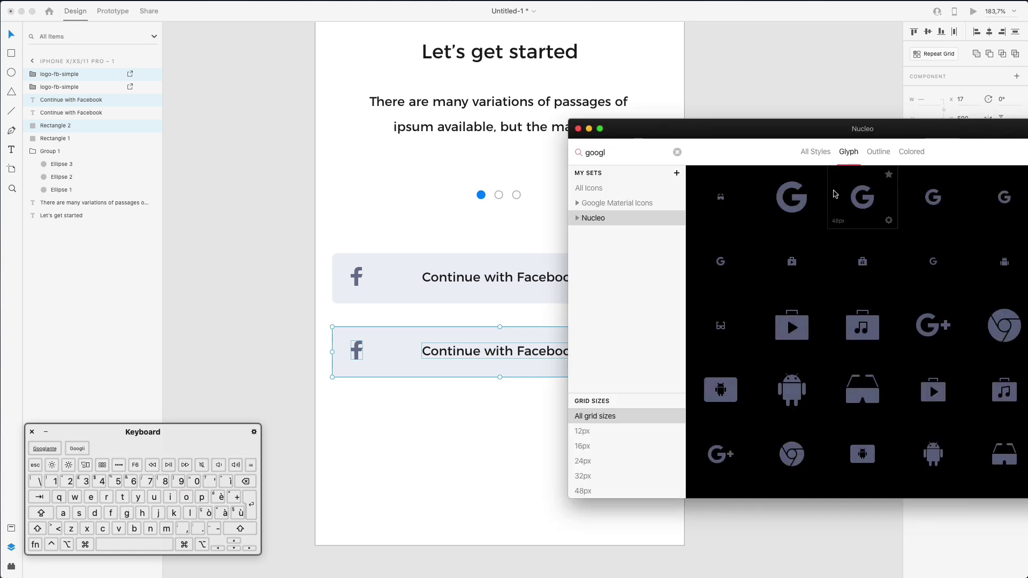
left_click(905, 151)
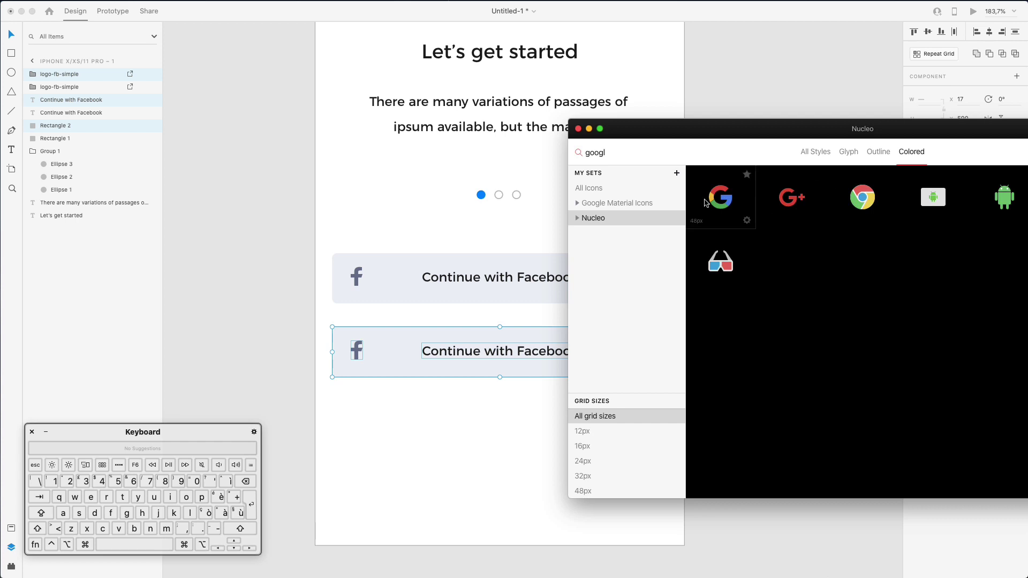
left_click_drag(337, 400, 356, 397)
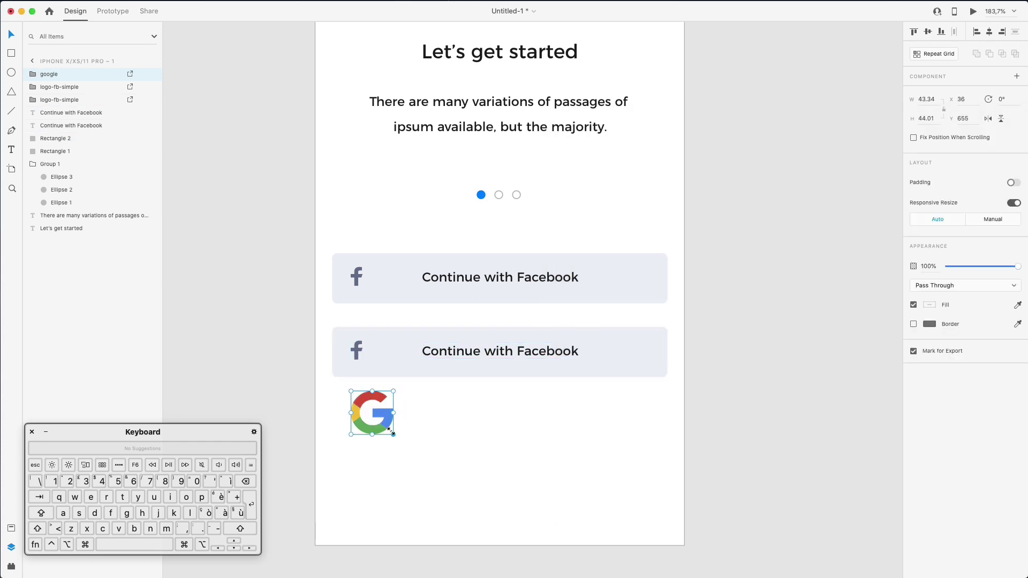
left_click_drag(390, 430, 388, 336)
Search Google in Safari for 'facebook svg icon', browse the results, then minimise Safari
key("super+Tab")
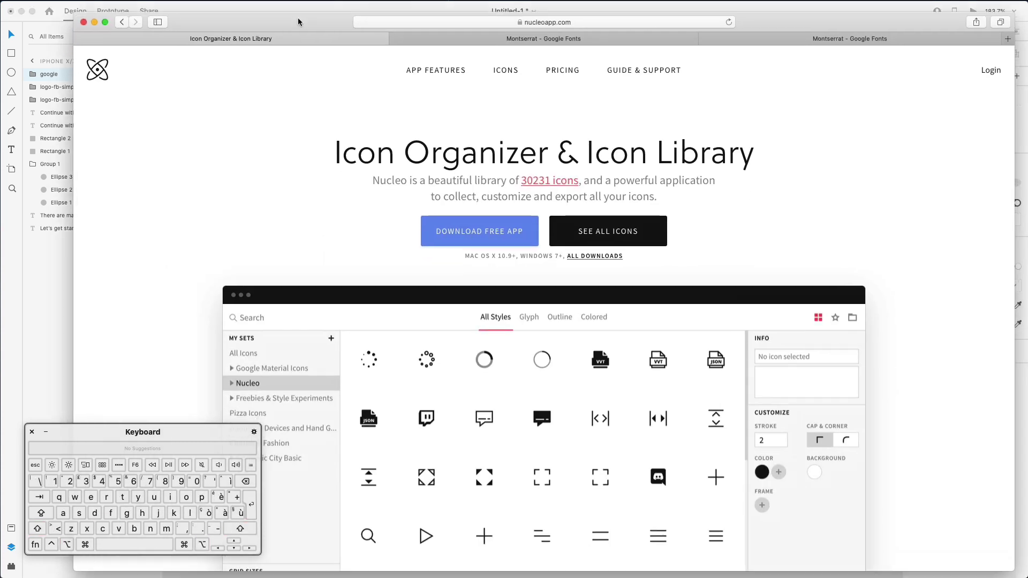
left_click(450, 24)
type("facebo")
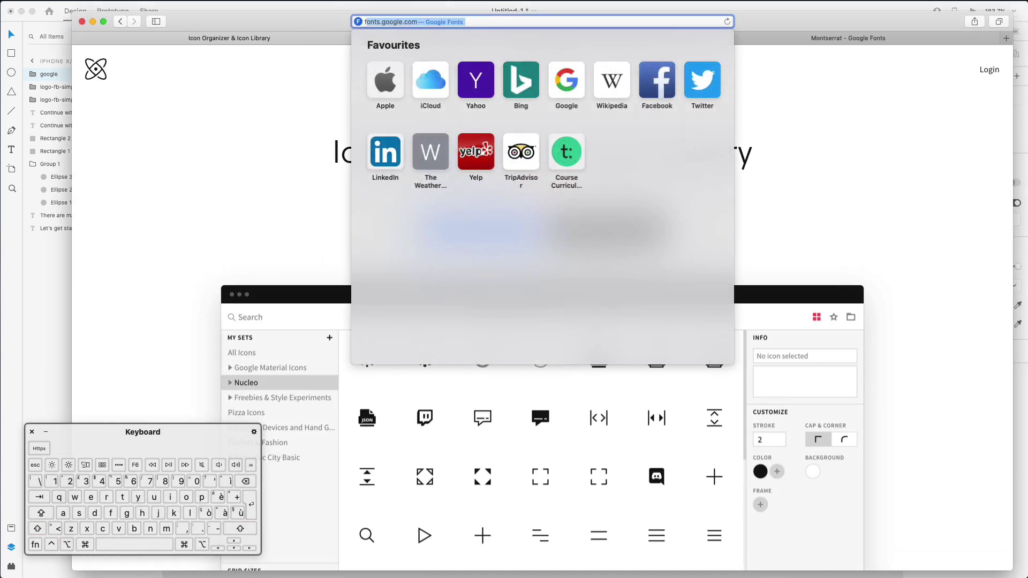
type("ok sv")
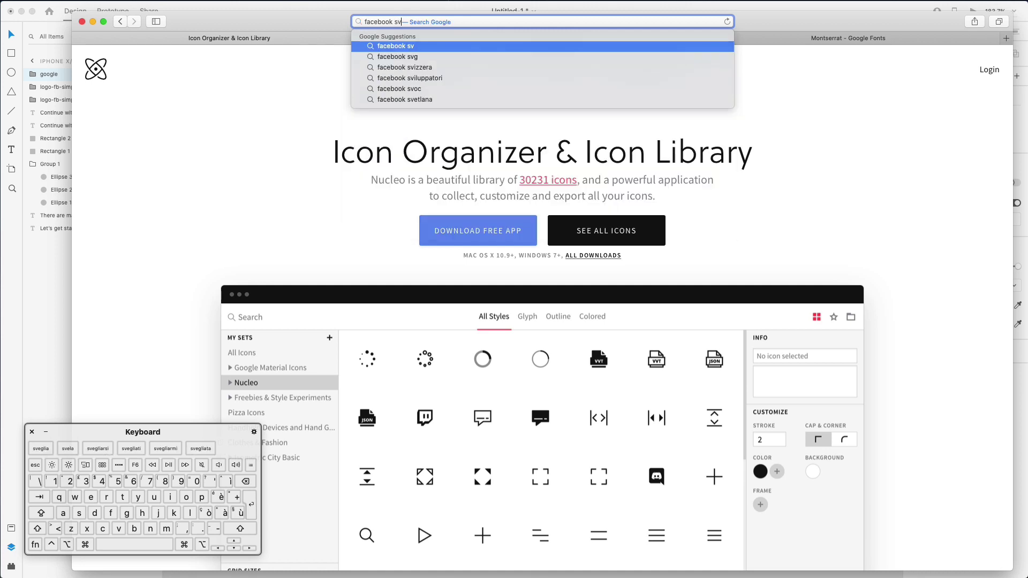
type("g icon")
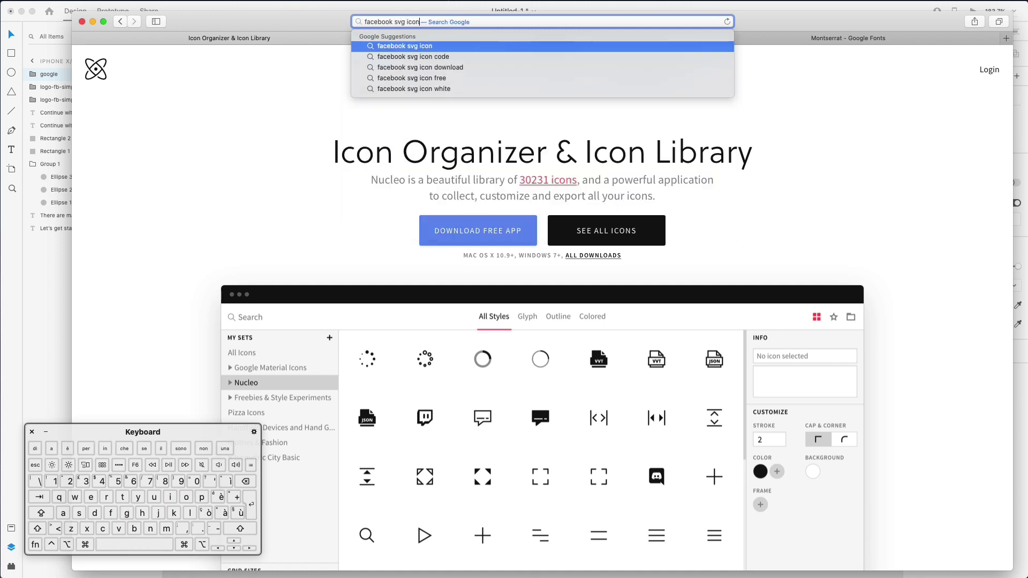
key("Return")
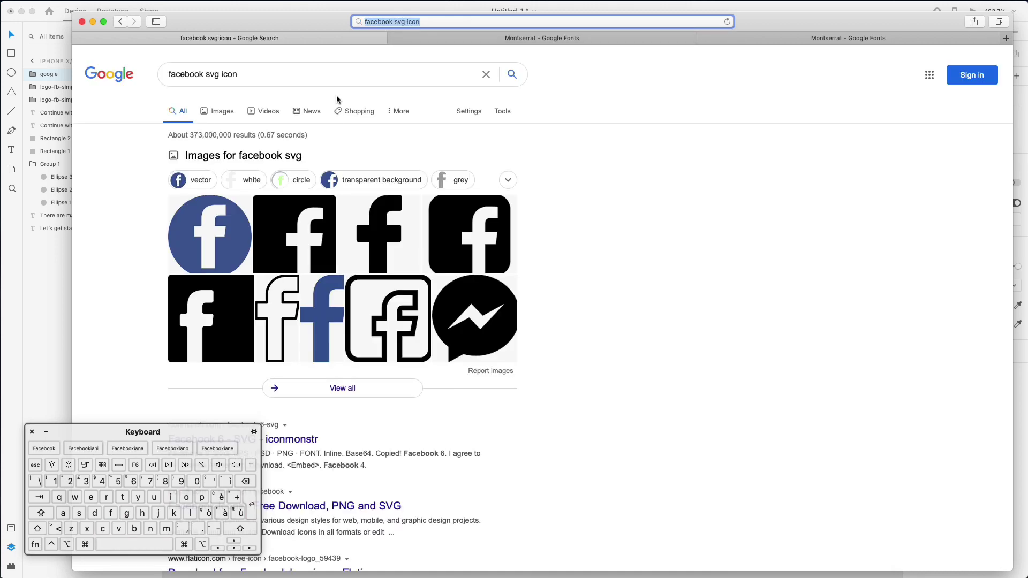
scroll(338, 99, "down", 1)
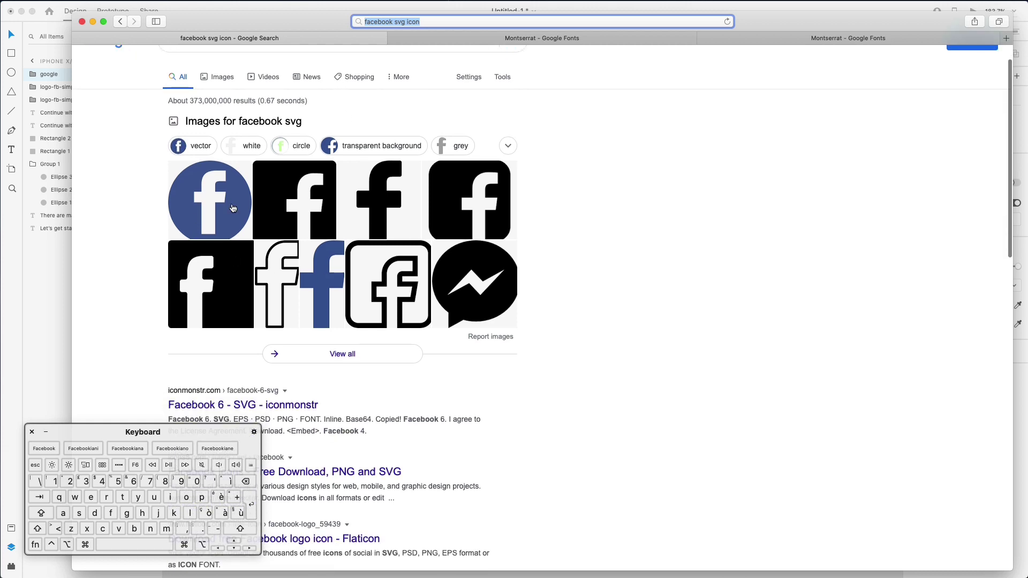
scroll(233, 208, "down", 4)
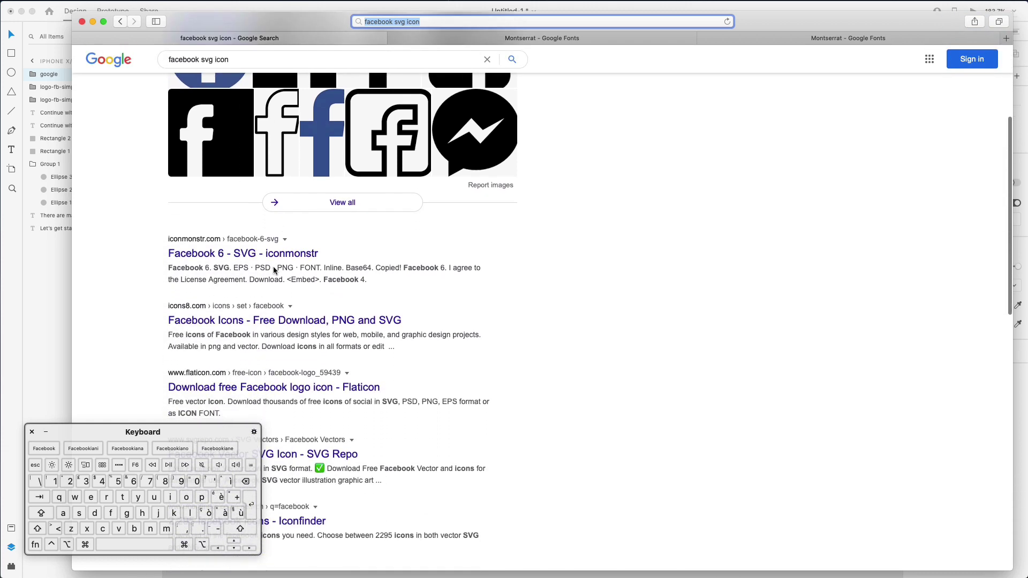
scroll(273, 266, "down", 1)
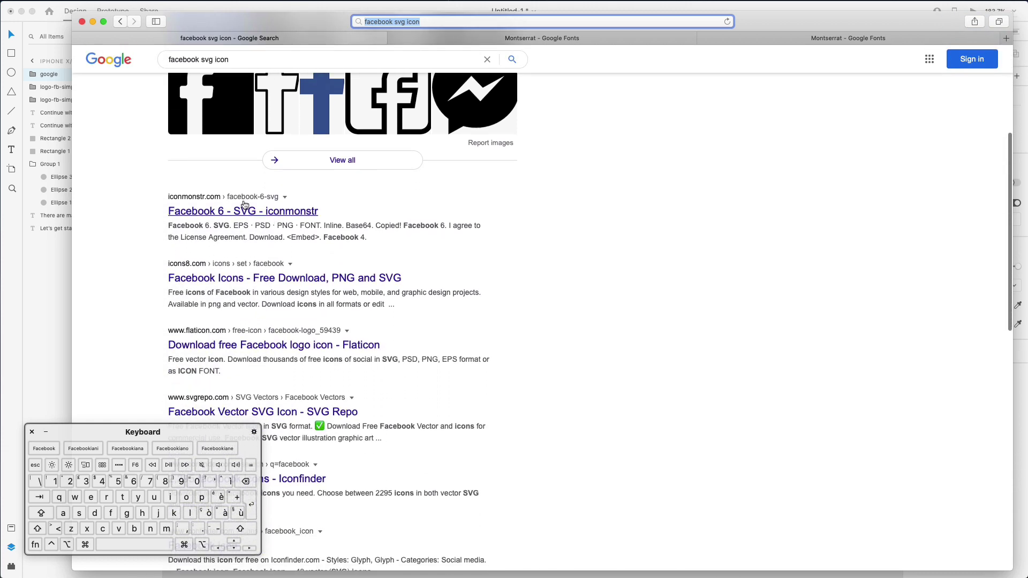
scroll(244, 206, "down", 1)
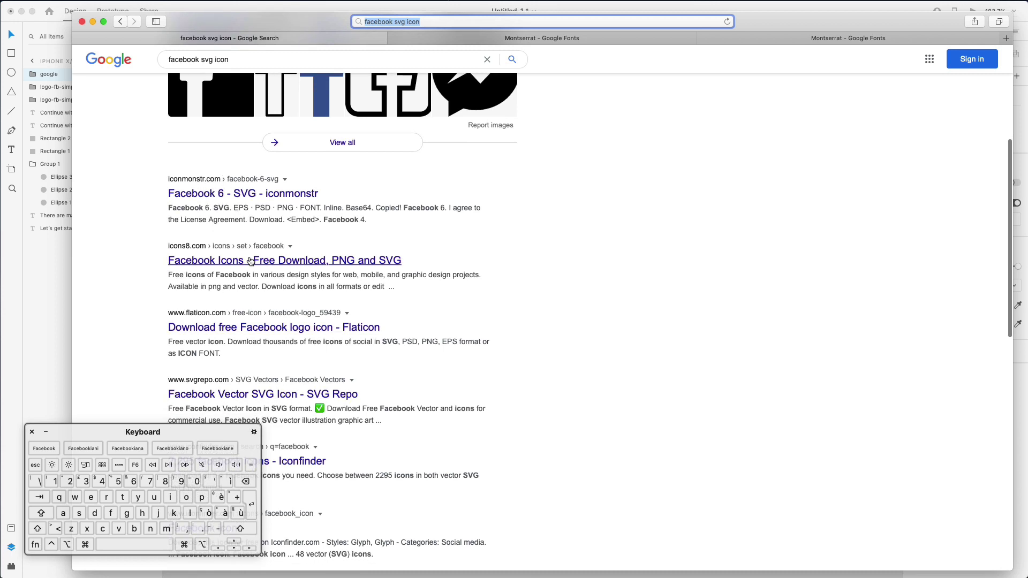
scroll(257, 332, "down", 1)
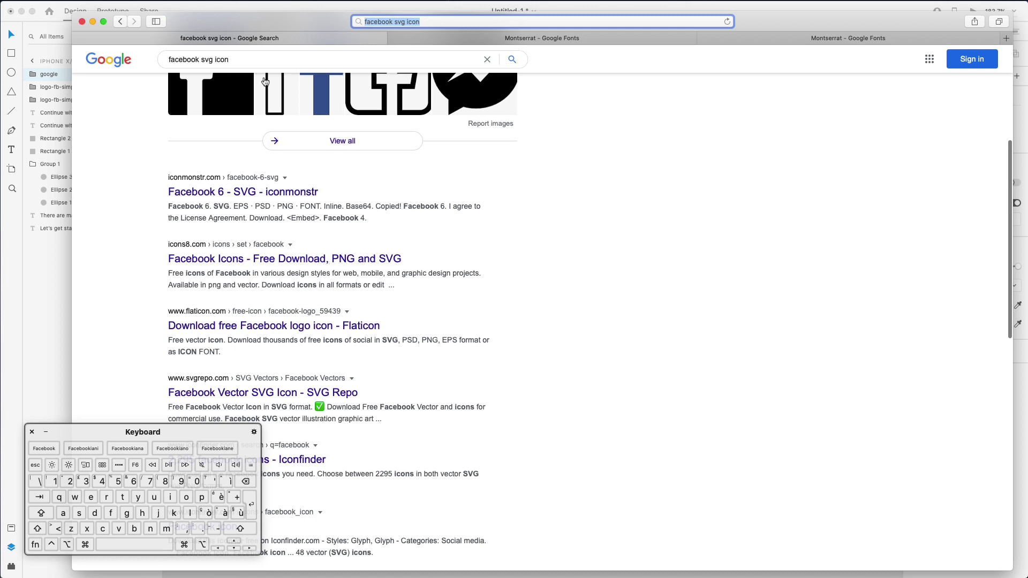
key("super+m")
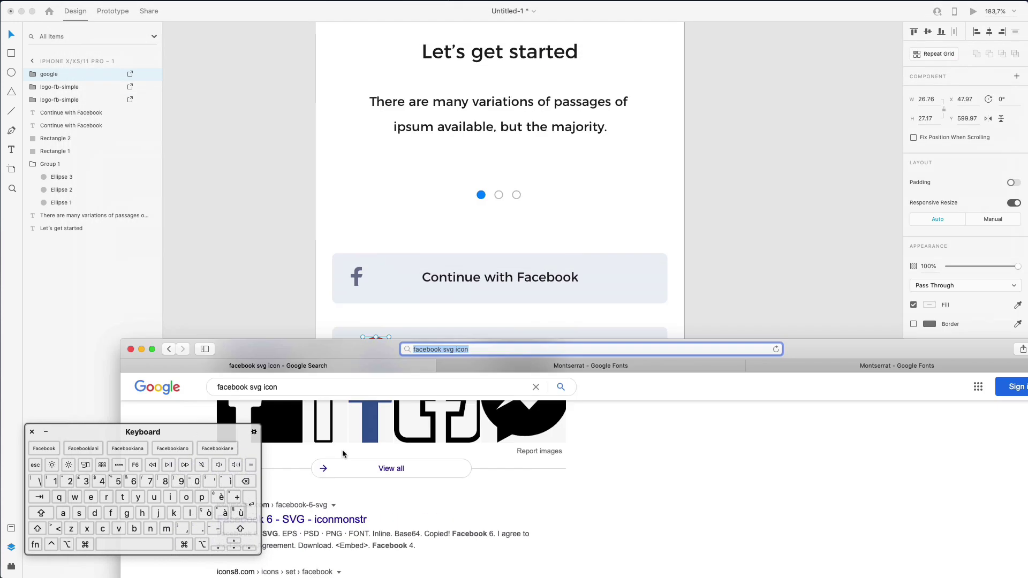
Shrink the Google G, delete the leftover f icon and align the G in its place
scroll(386, 337, "up", 5)
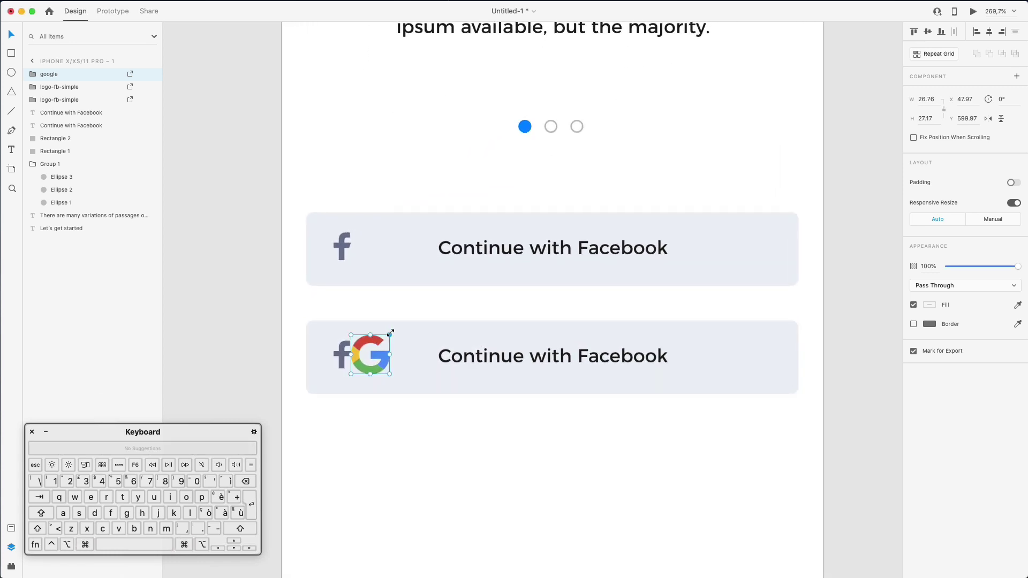
left_click_drag(391, 332, 386, 339)
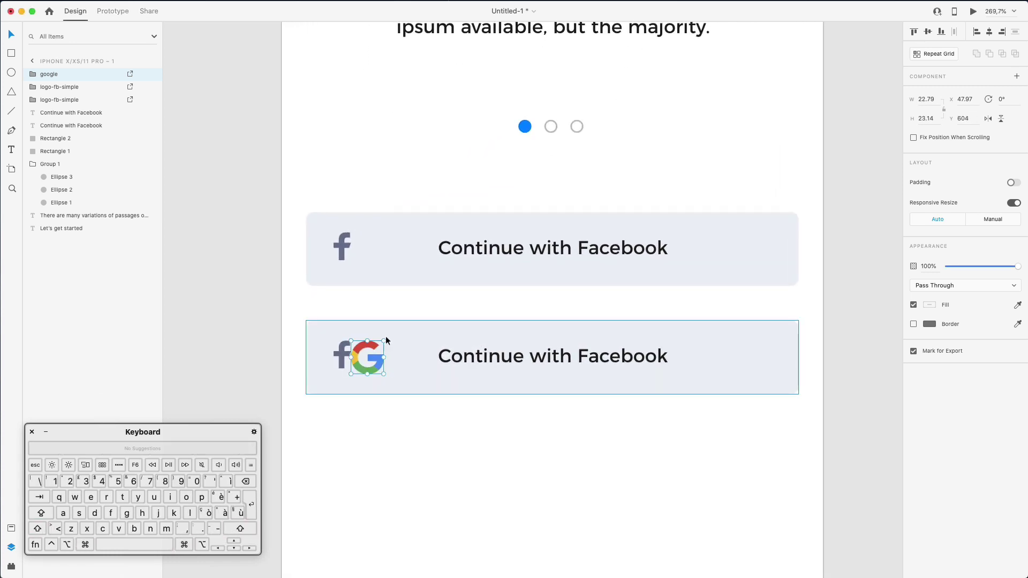
key("Up")
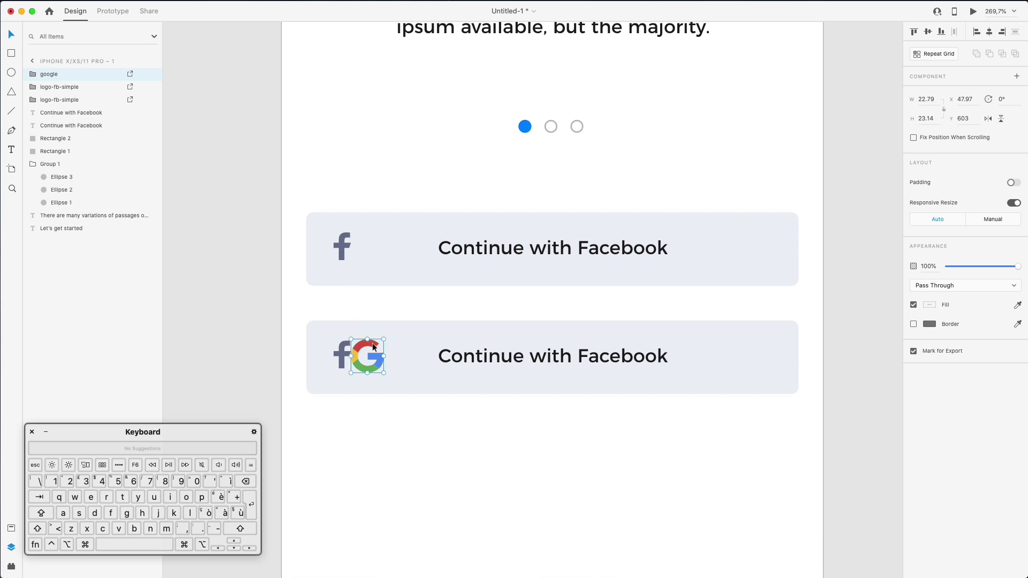
left_click_drag(384, 374, 382, 370)
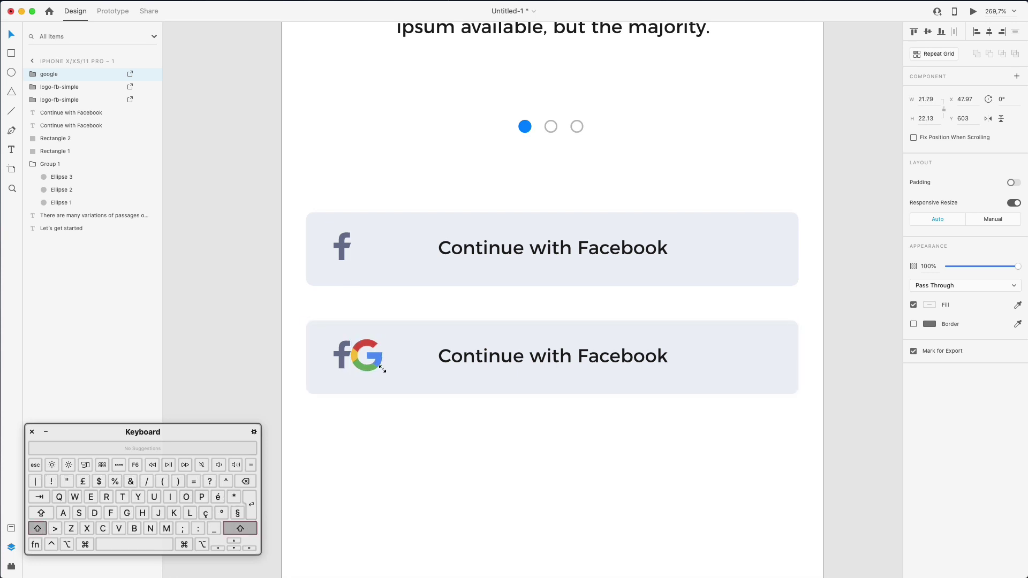
left_click(340, 351)
key("Delete")
left_click(368, 353)
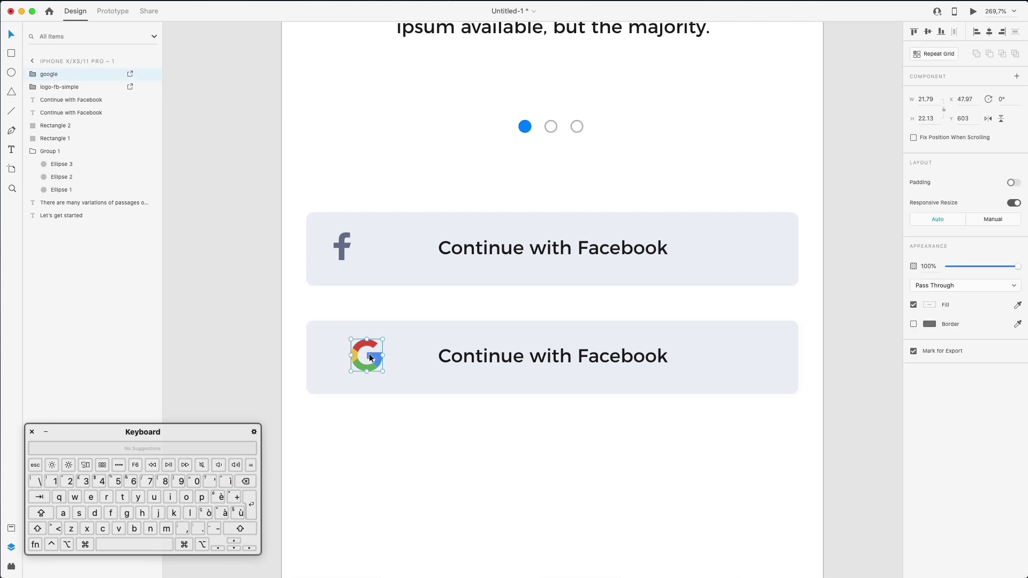
left_click_drag(369, 355, 353, 354)
key("Left")
key("Down")
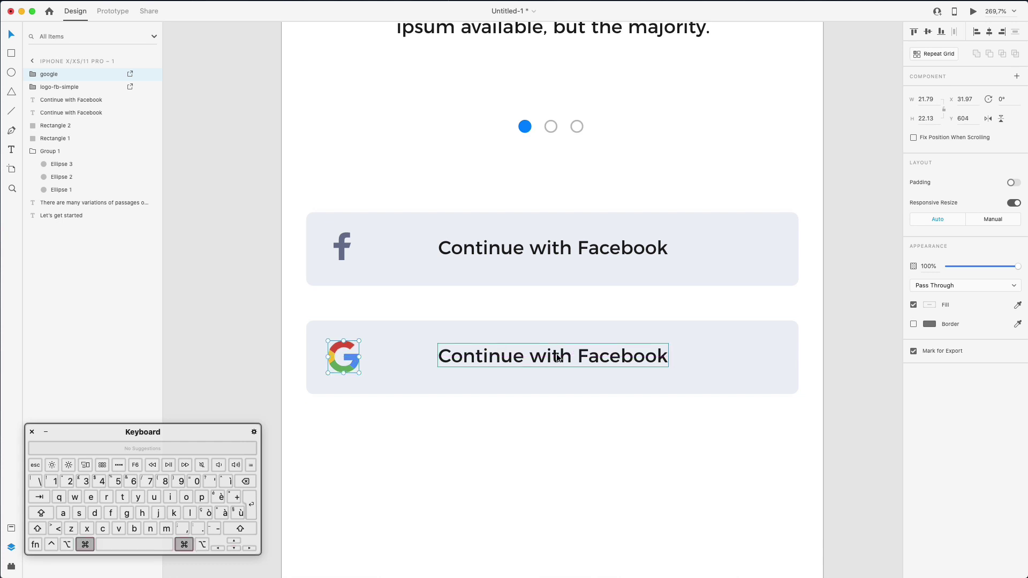
Change the second button's label to 'Continue with Google'
left_click(557, 358)
left_click(557, 356)
double_click(596, 354)
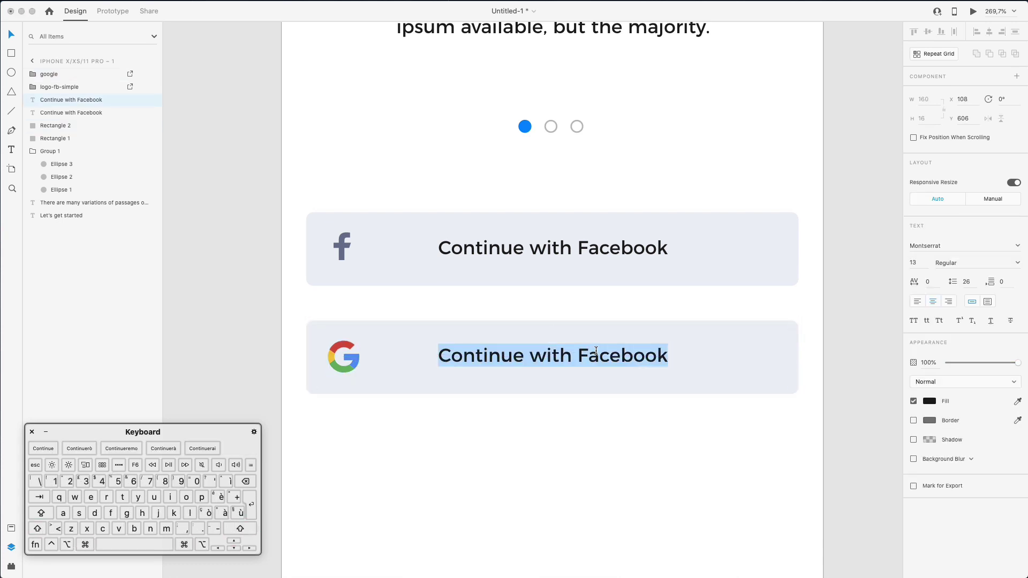
double_click(596, 353)
type("Google")
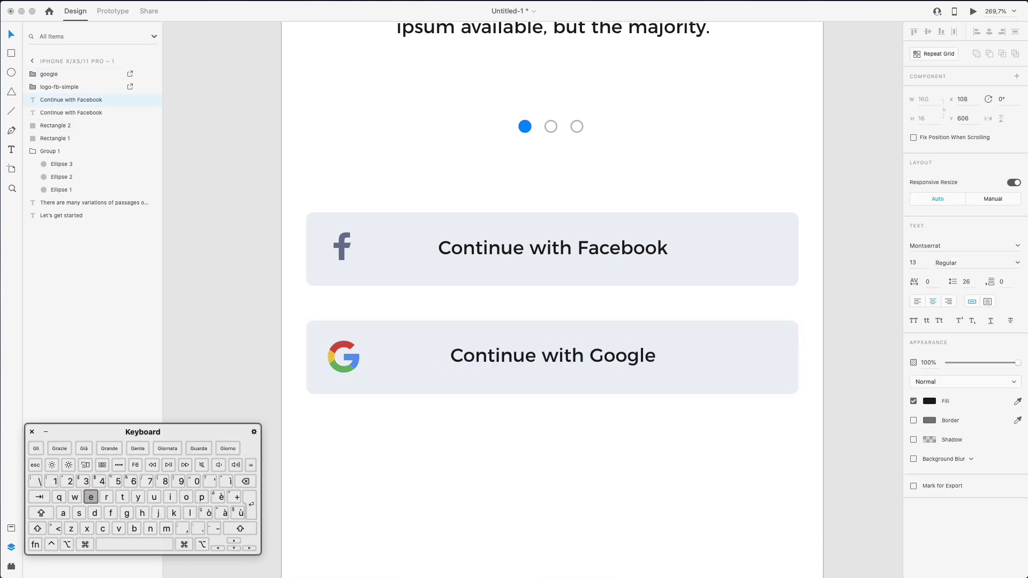
left_click(553, 506)
Duplicate the Google button into a third button below it
scroll(551, 477, "down", 5)
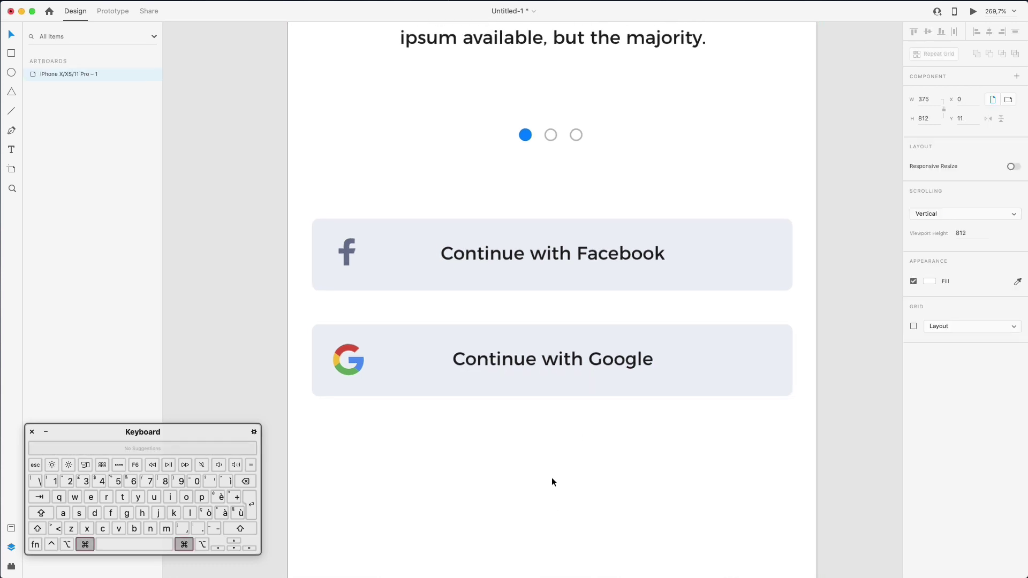
left_click(367, 349)
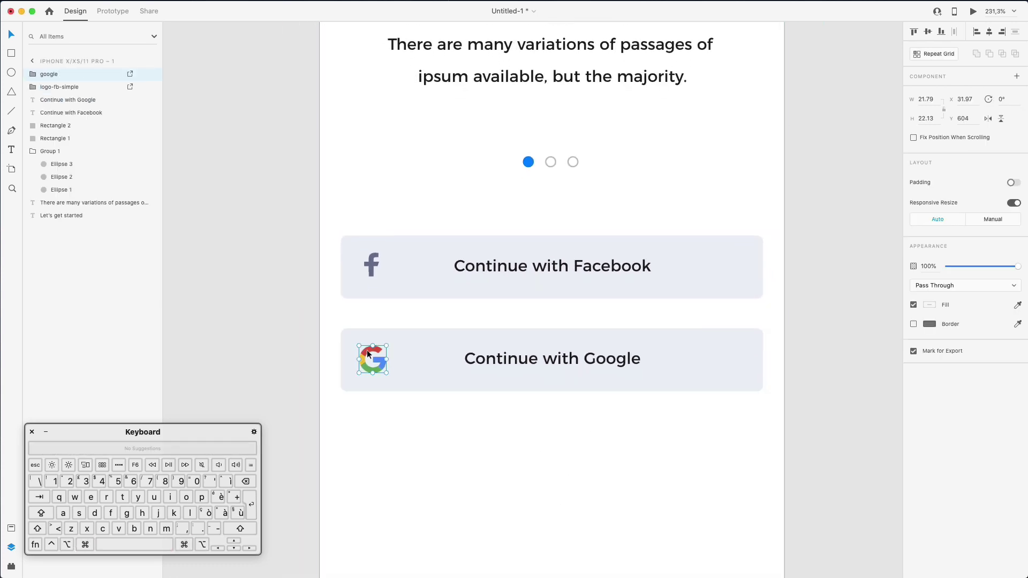
left_click_drag(325, 297, 594, 444)
left_click(599, 500)
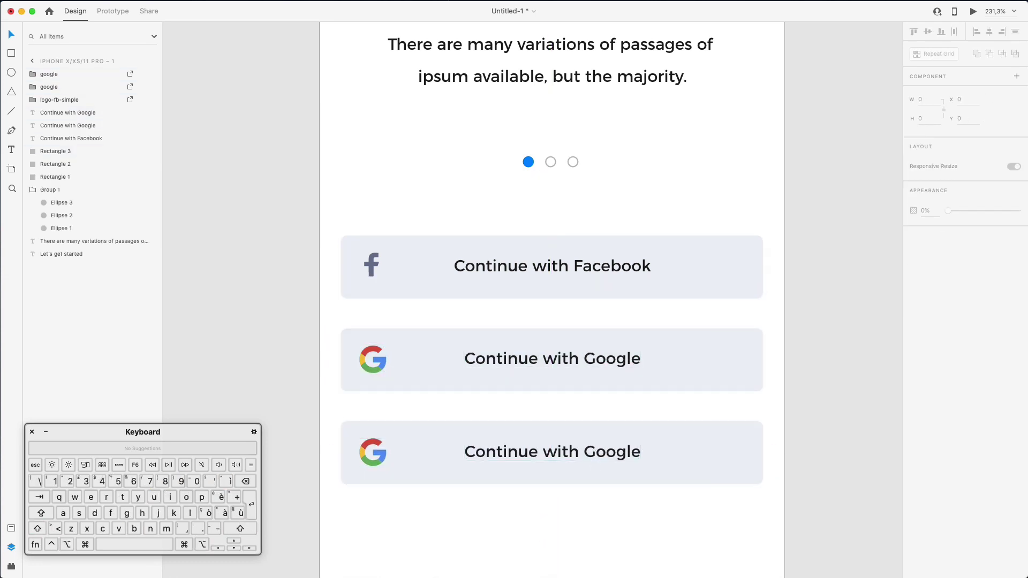
In Nucleo, filter to Google Material Icons and search for 'email'
key("super+Tab")
left_click(610, 205)
left_click_drag(732, 132, 506, 135)
double_click(356, 159)
type("email")
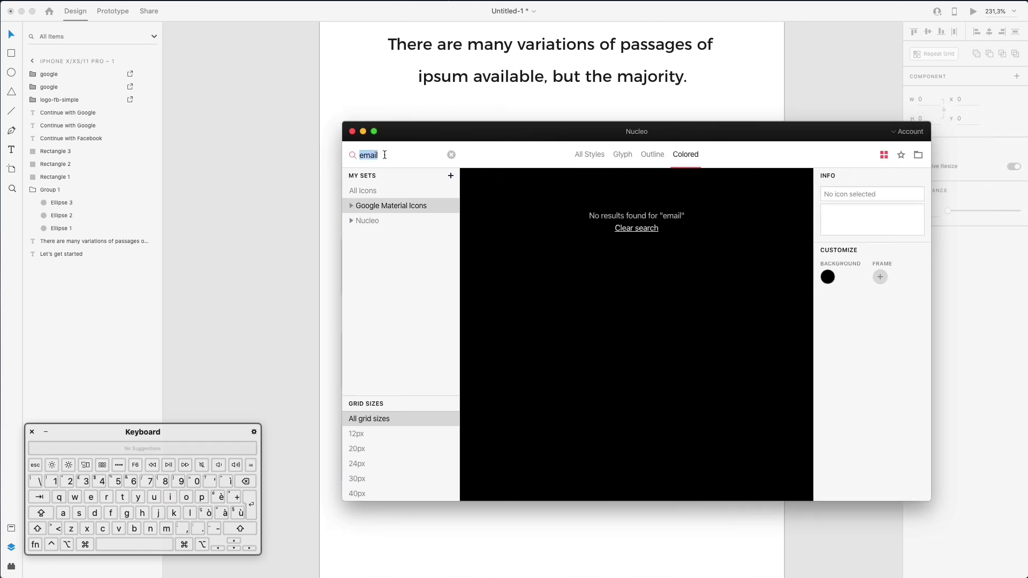
Search Nucleo for 'mail' across All Styles
key("BackSpace")
type("text")
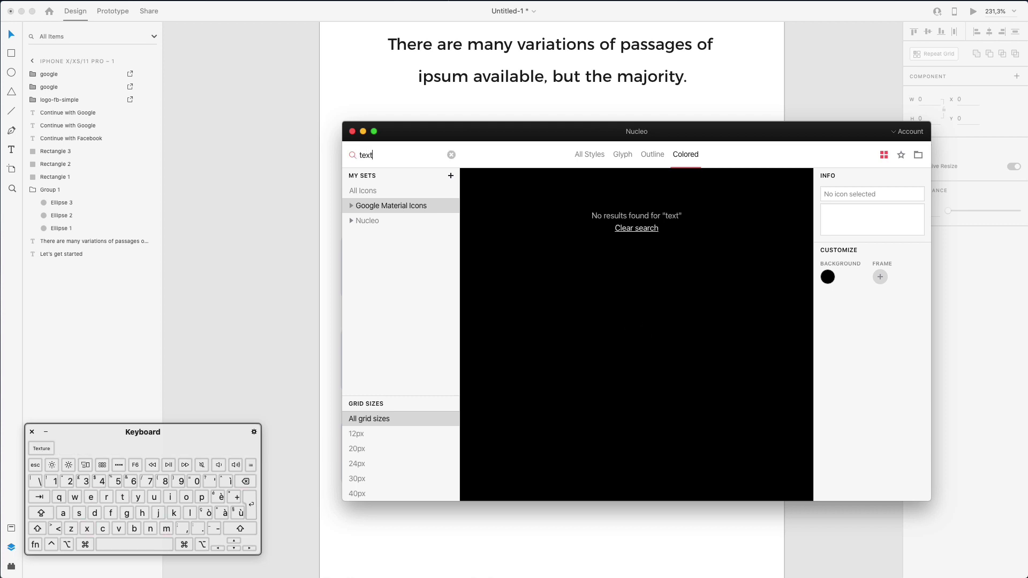
key("shift+Up")
key("BackSpace")
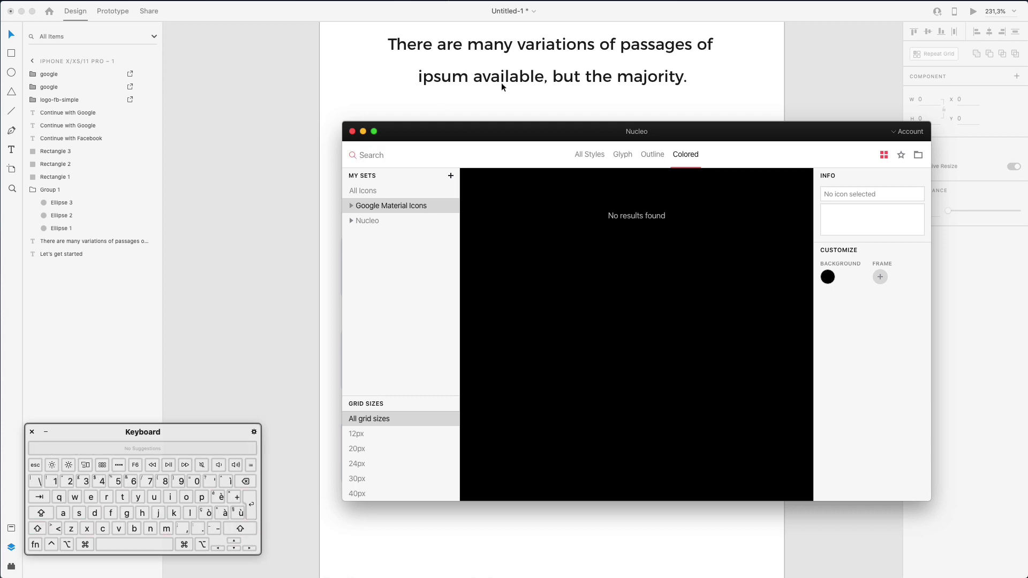
left_click(599, 154)
type("mail")
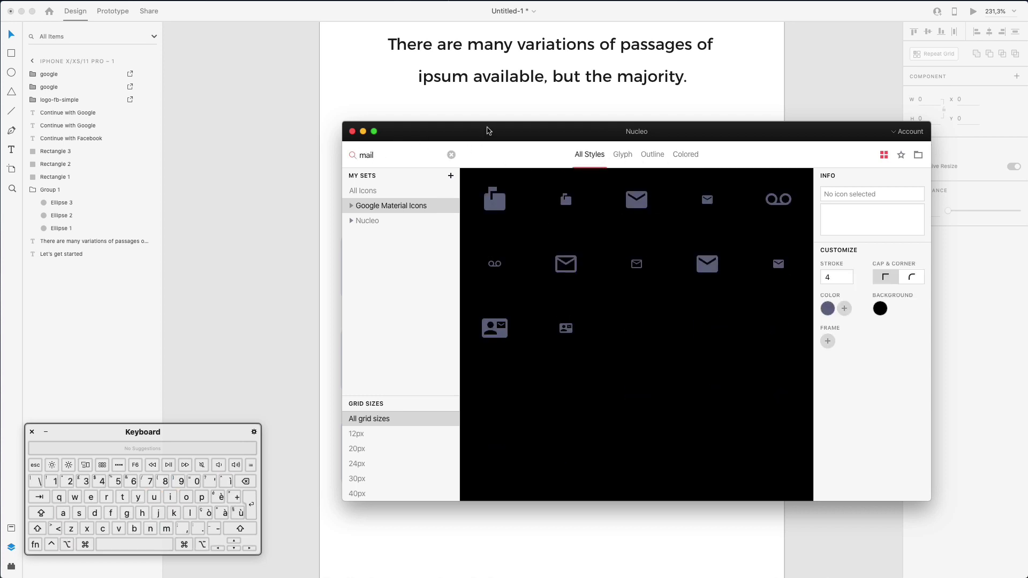
left_click_drag(490, 131, 569, 159)
Bring the mail icon onto the artboard and resize it to 20 × 16
left_click_drag(792, 293, 376, 512)
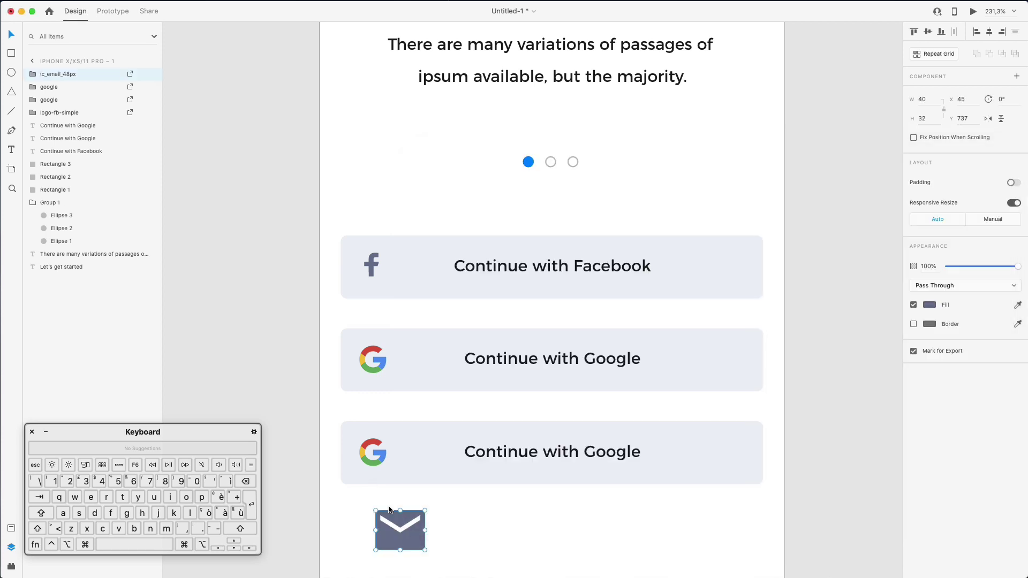
scroll(418, 471, "down", 3)
left_click_drag(422, 466, 396, 371)
Delete the G from the third button and put the mail icon in its place
left_click(364, 376)
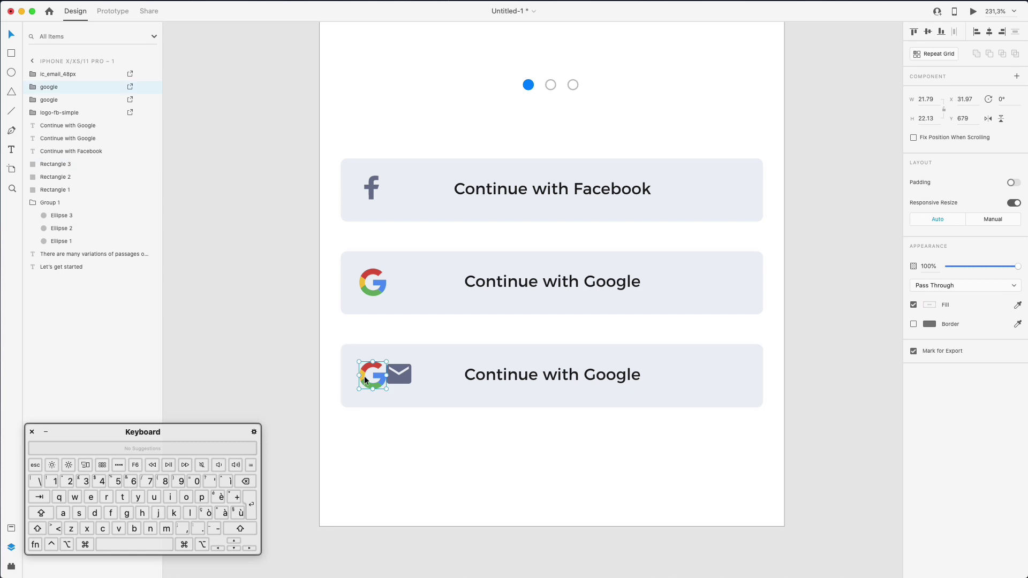
key("Delete")
left_click(400, 373)
left_click_drag(399, 374, 381, 375)
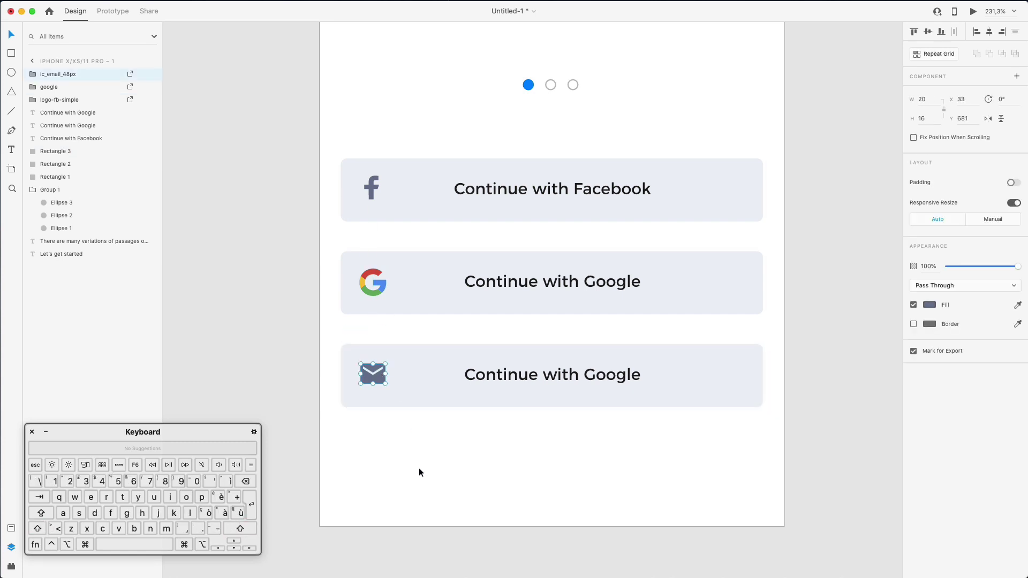
left_click(502, 422)
scroll(415, 328, "up", 2)
Search the Nucleo icon set for 'faceb'
scroll(415, 331, "up", 1)
scroll(689, 193, "up", 1)
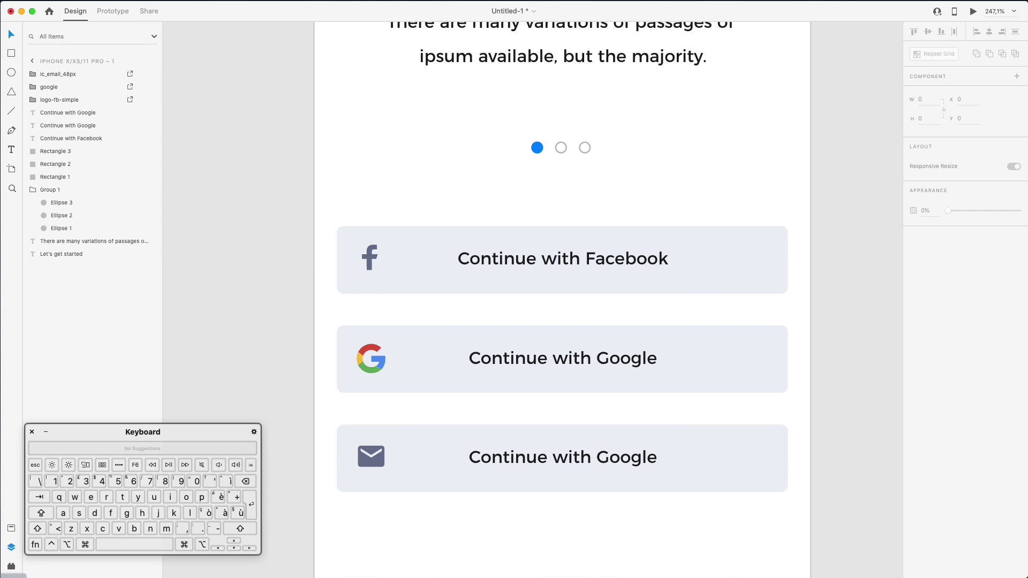
key("super+Tab")
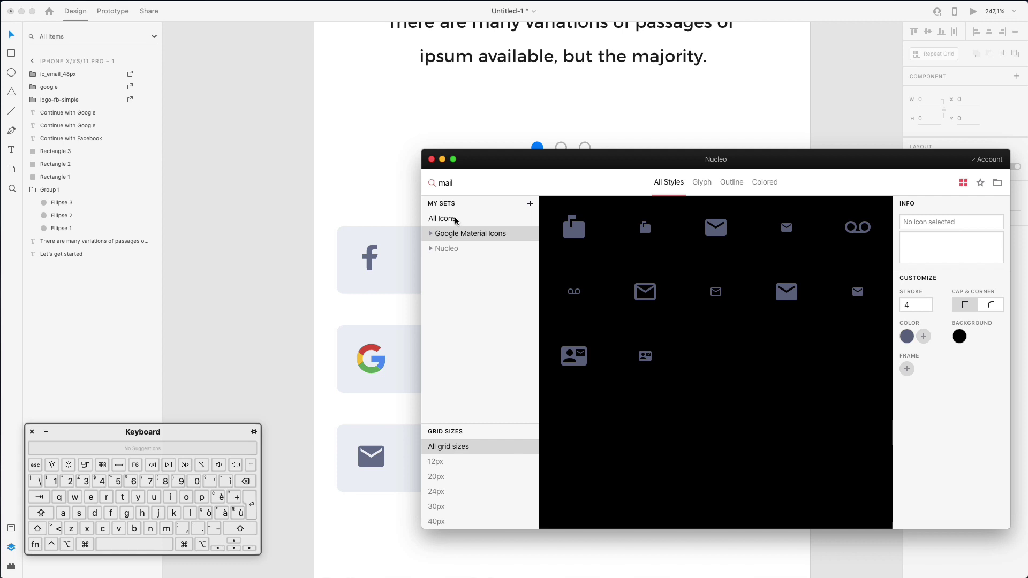
left_click(447, 248)
double_click(449, 182)
type("f")
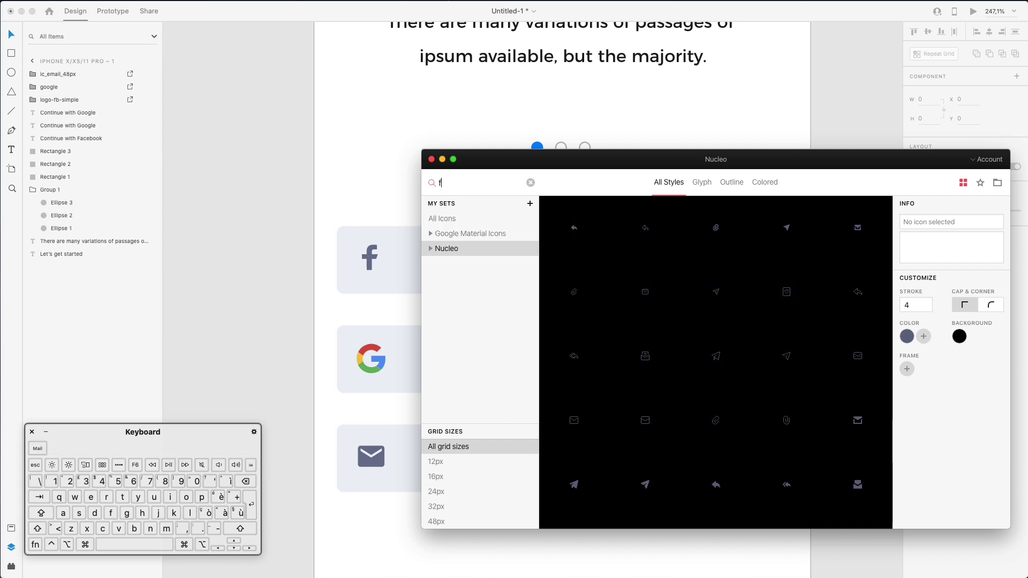
type("aceb")
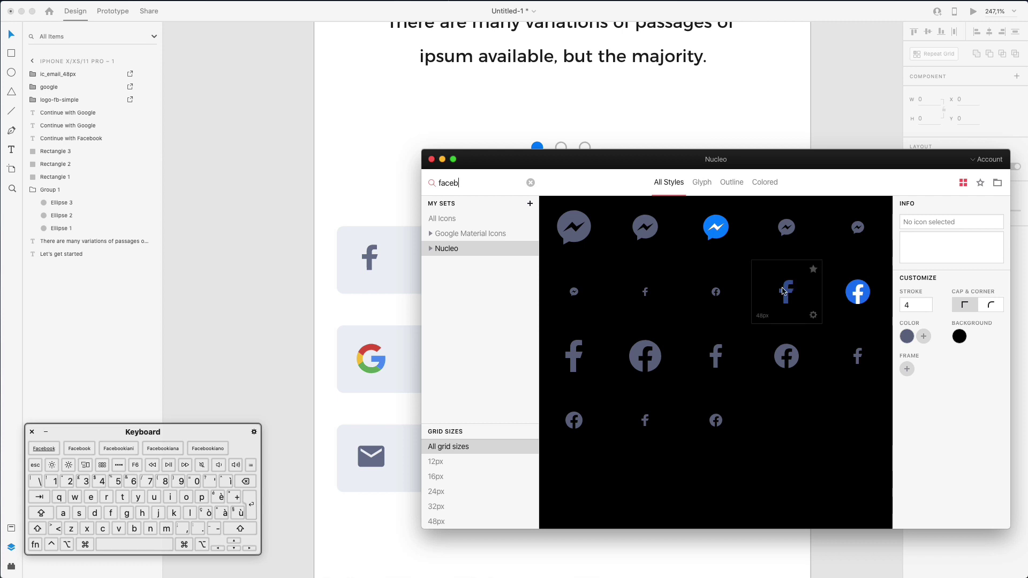
Drag the blue Facebook logo onto the artboard just above the Continue with Facebook button
left_click_drag(331, 188, 369, 204)
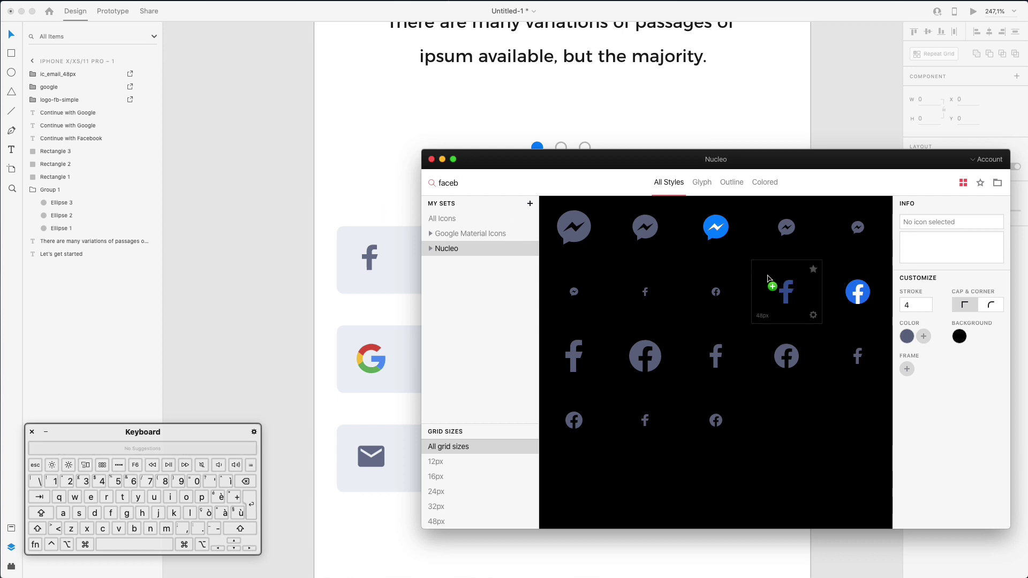
left_click_drag(479, 168, 371, 189)
left_click_drag(419, 250, 393, 179)
left_click(412, 253, "super")
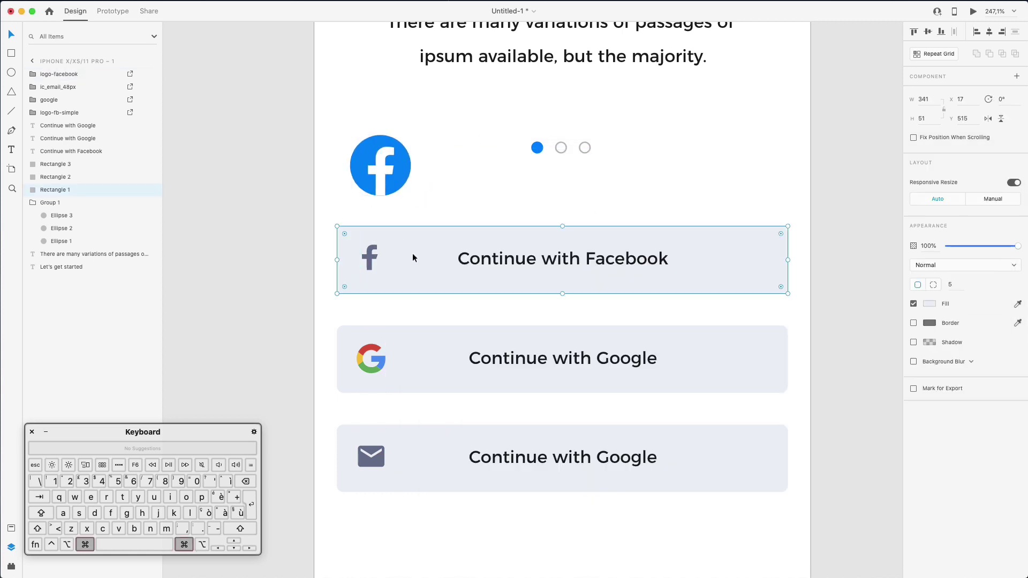
Fill the Facebook button with #1C77F2 sampled from the logo, then delete the temporary logo
left_click(929, 304)
left_click(907, 347)
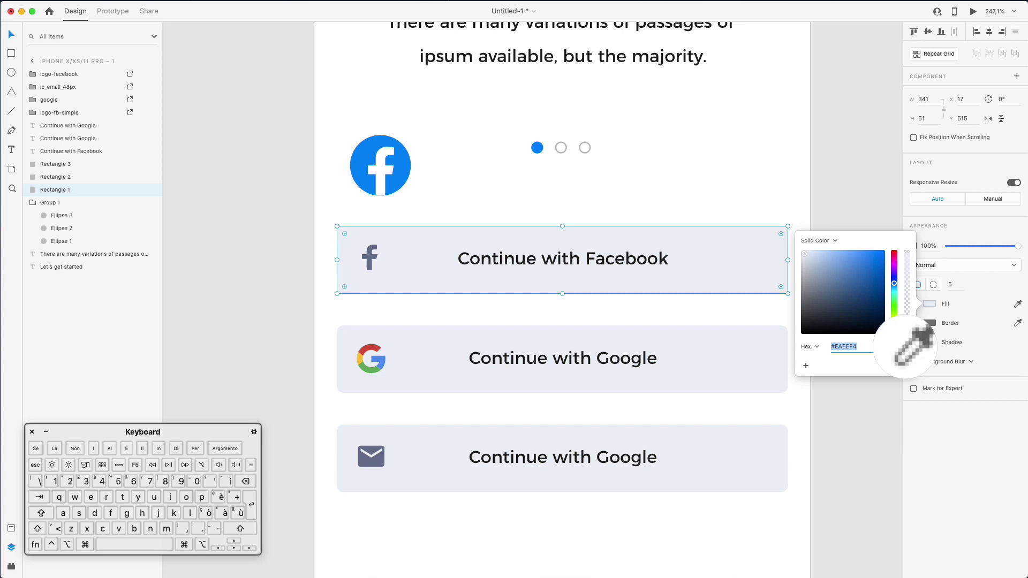
left_click(389, 176)
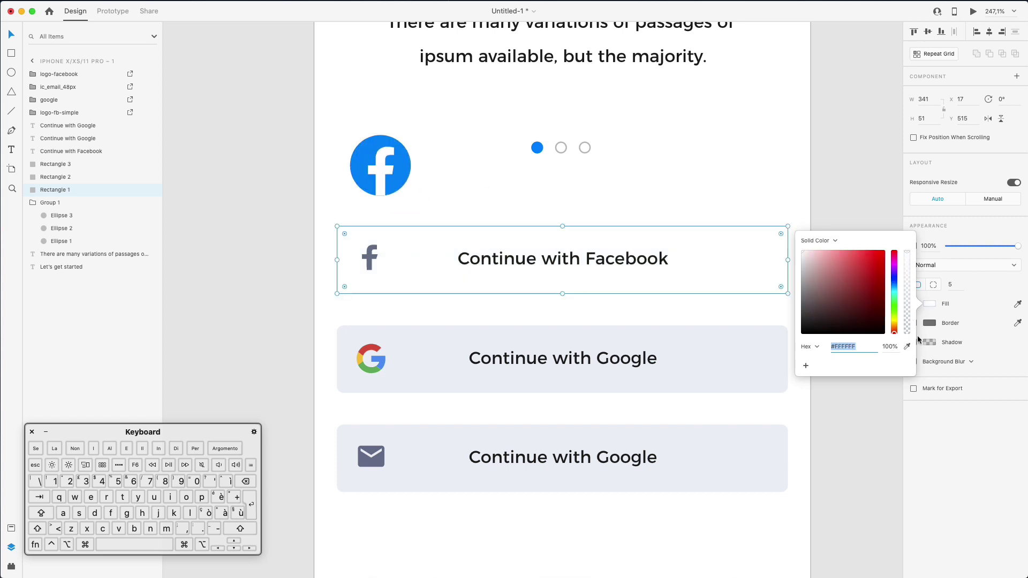
left_click(907, 347)
left_click(387, 182)
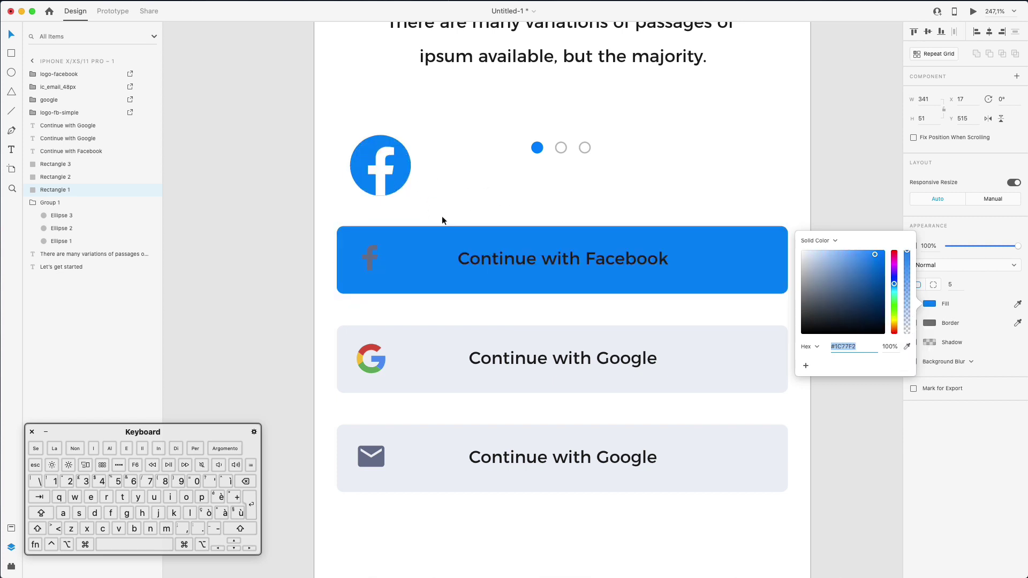
left_click(364, 254)
left_click(384, 155)
key("BackSpace")
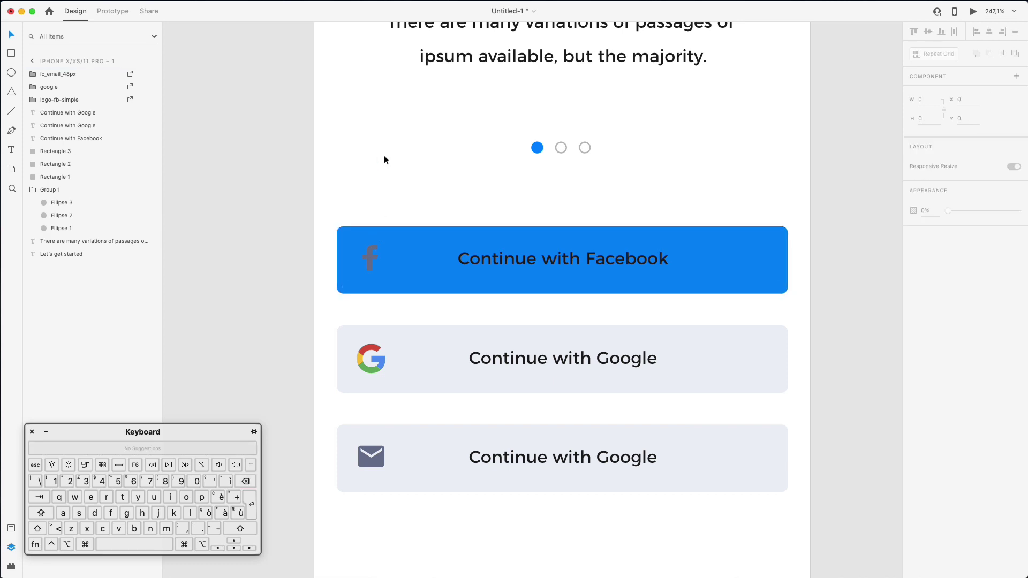
Make the button's f icon and Continue with Facebook label white
left_click(370, 257)
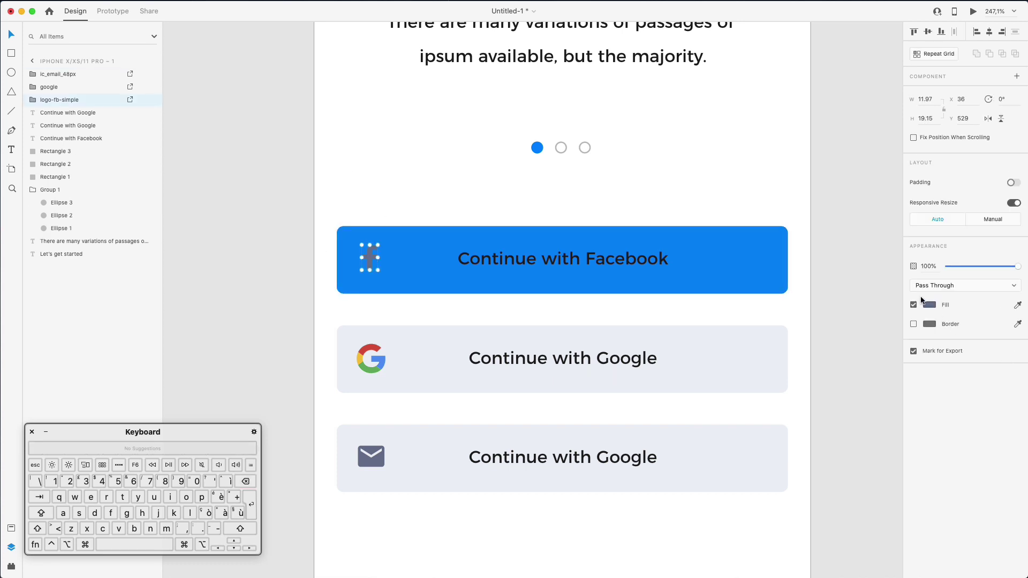
left_click(929, 305)
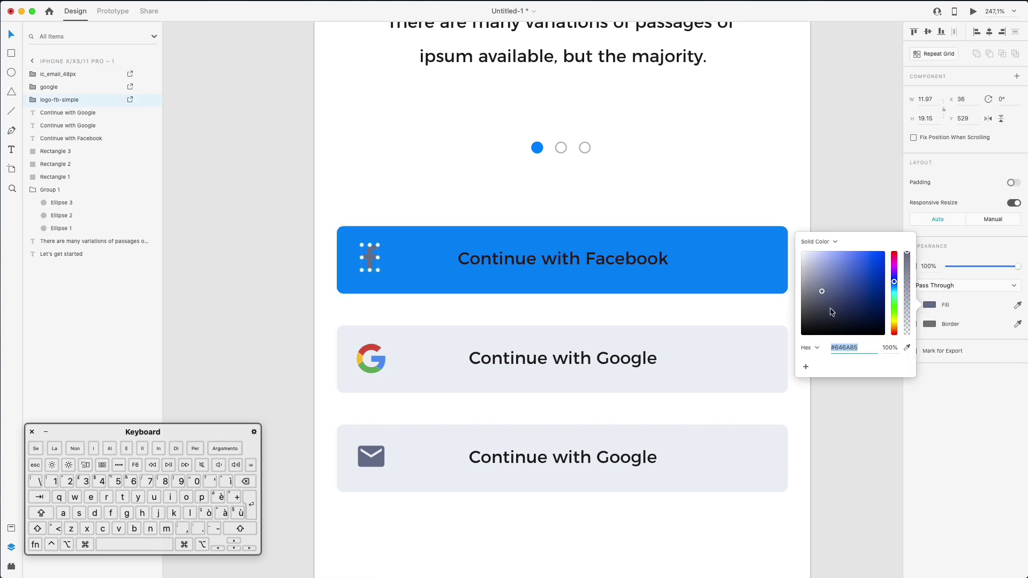
left_click(378, 210)
left_click(565, 263)
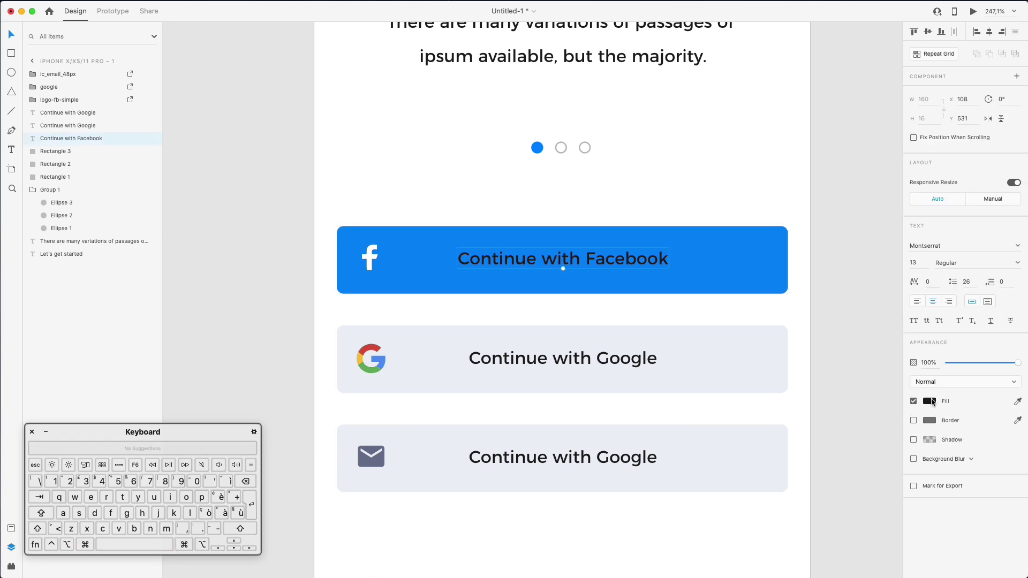
left_click(930, 402)
left_click(787, 193)
left_click(786, 193)
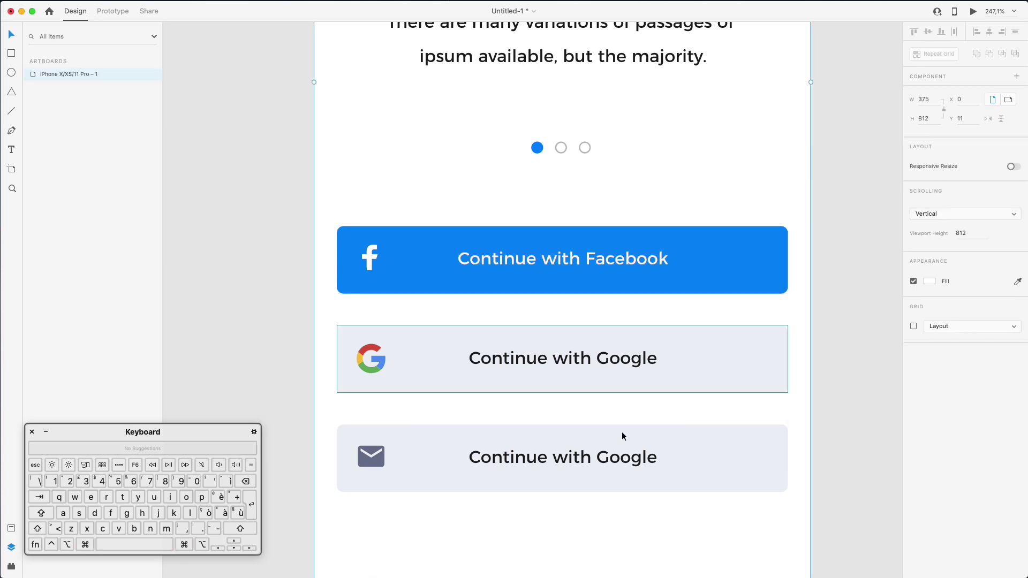
Change the third button's label from Google to 'Continue with Email'
scroll(554, 465, "down", 3)
triple_click(548, 382)
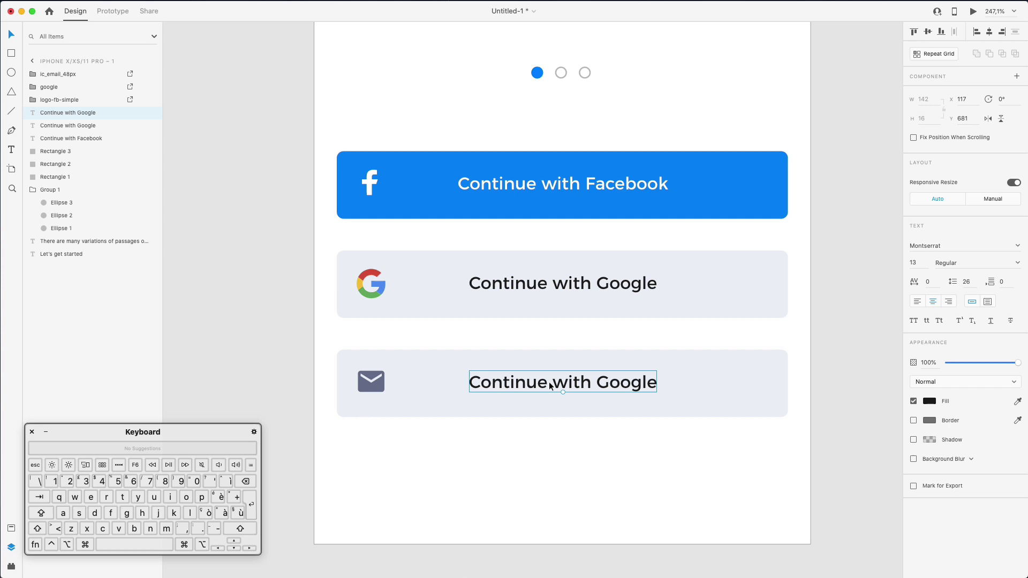
double_click(600, 380)
type("Email")
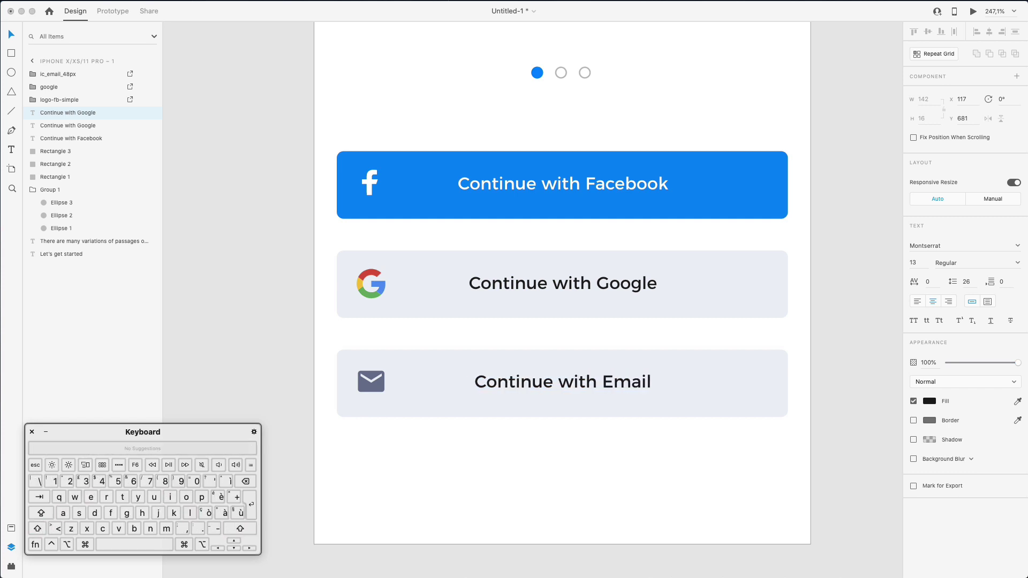
key("Escape")
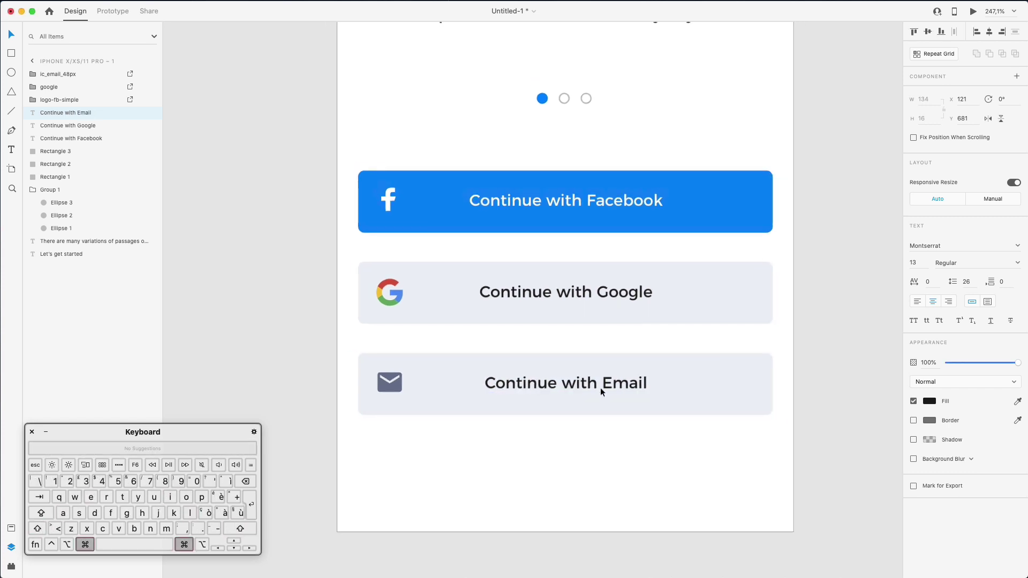
Copy the Email button's fill hex #EAEEF4
scroll(600, 388, "down", 5)
left_click(688, 308)
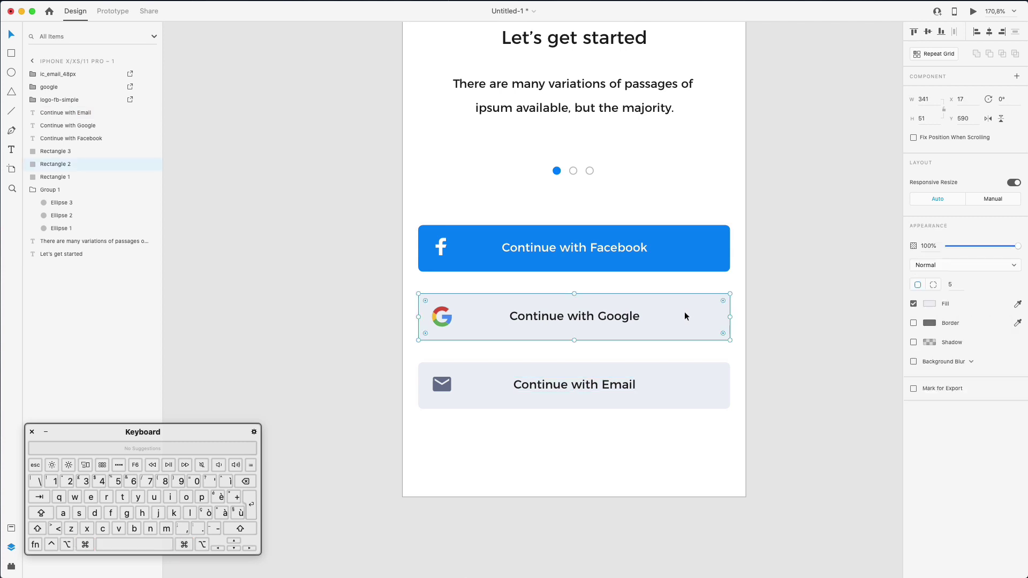
left_click(792, 321)
left_click(707, 381, "super")
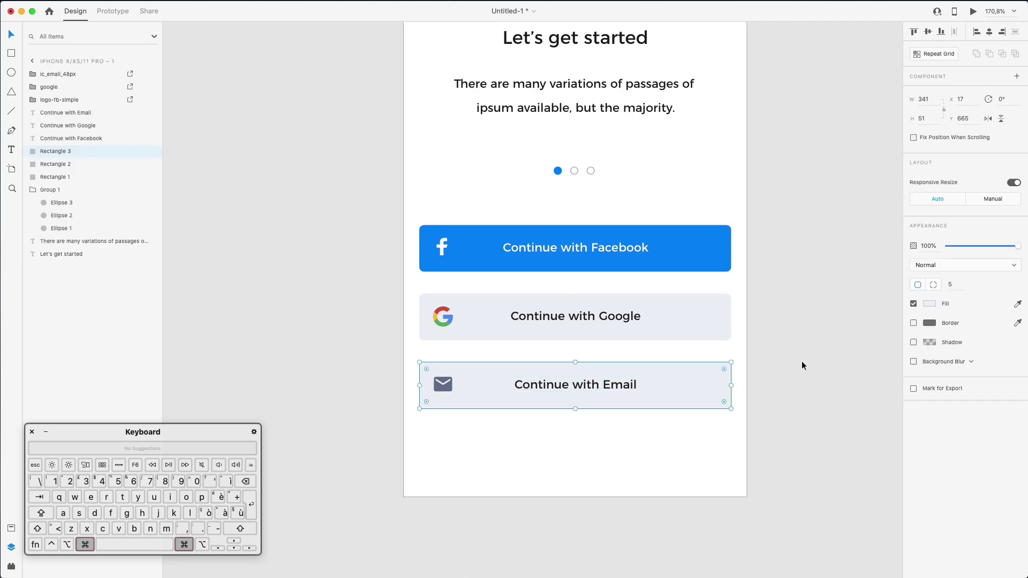
left_click(930, 304)
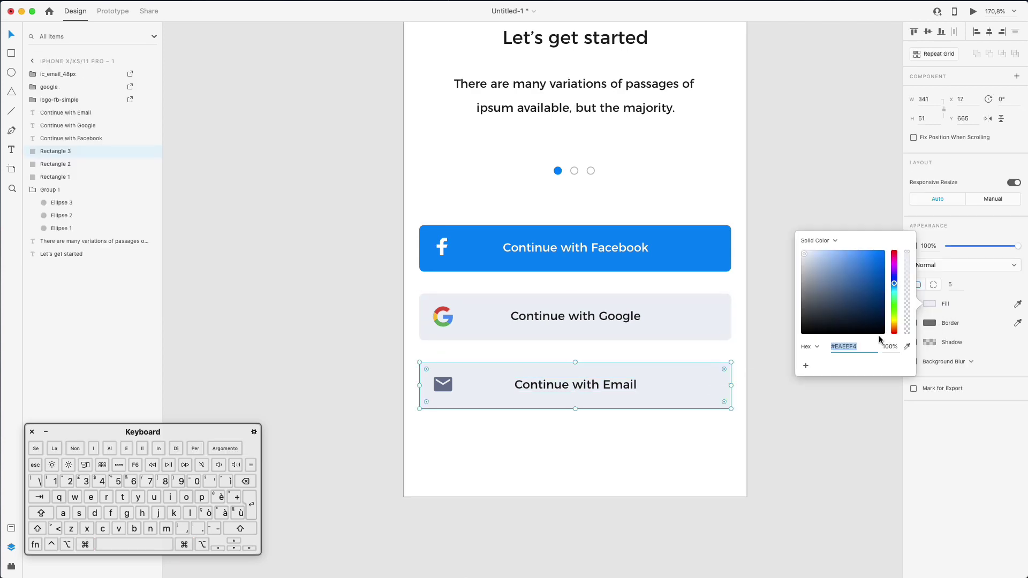
double_click(852, 346)
key("super+c")
left_click(697, 383)
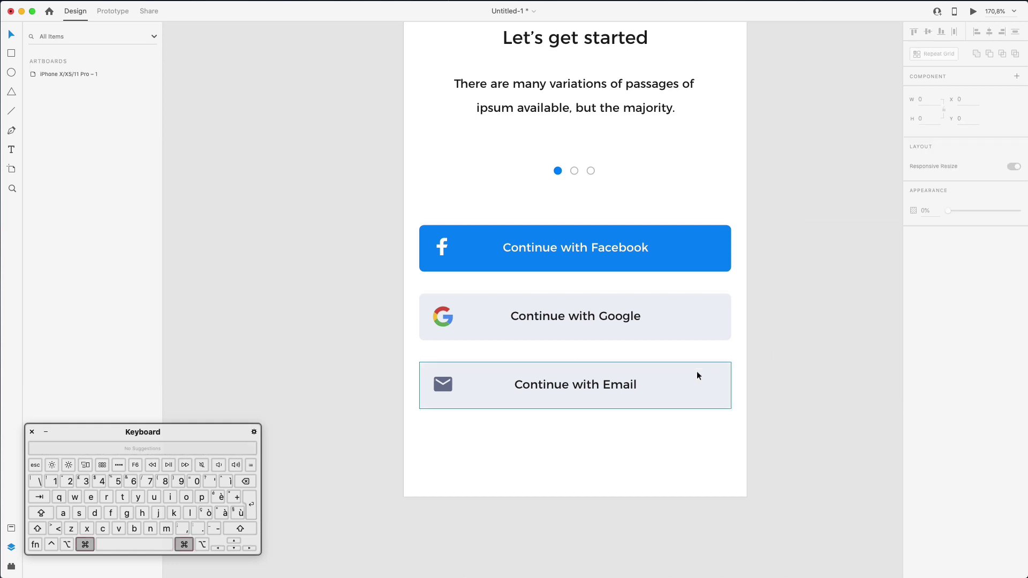
Give the Email button a 1.5 #EAEEF4 border and turn off its fill
left_click(913, 323)
left_click(930, 323)
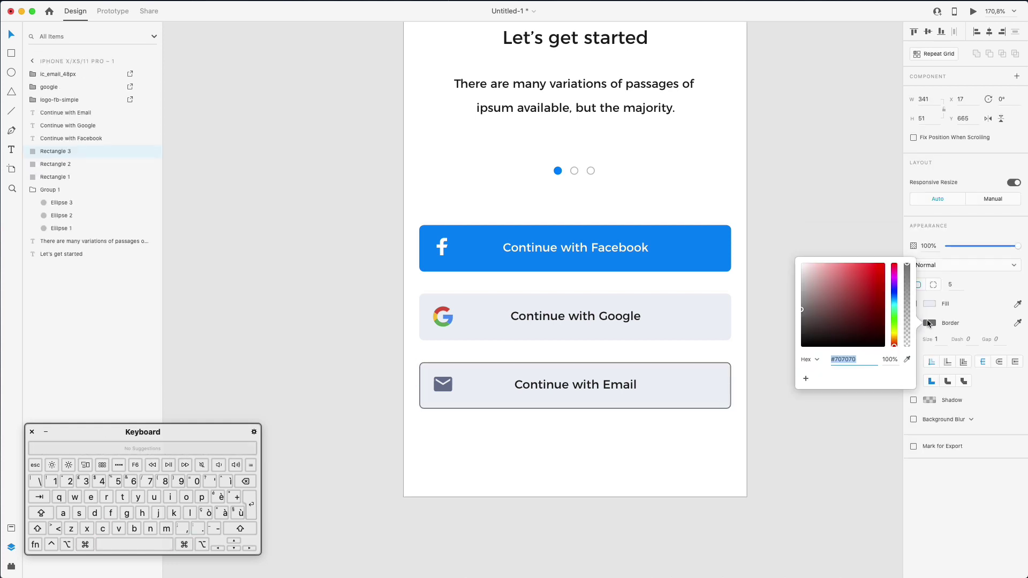
key("super+v")
key("Return")
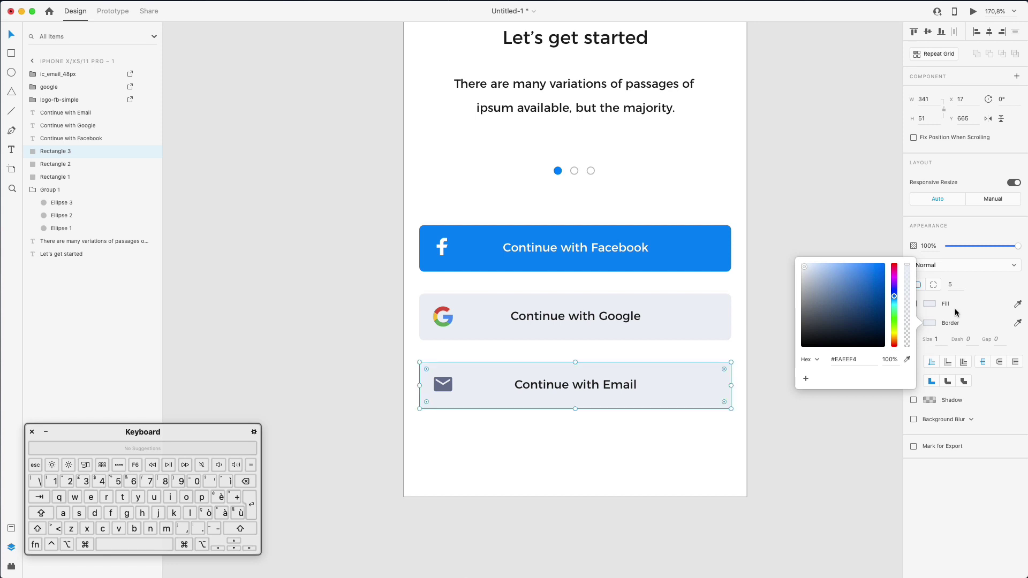
left_click(956, 308)
left_click(913, 303)
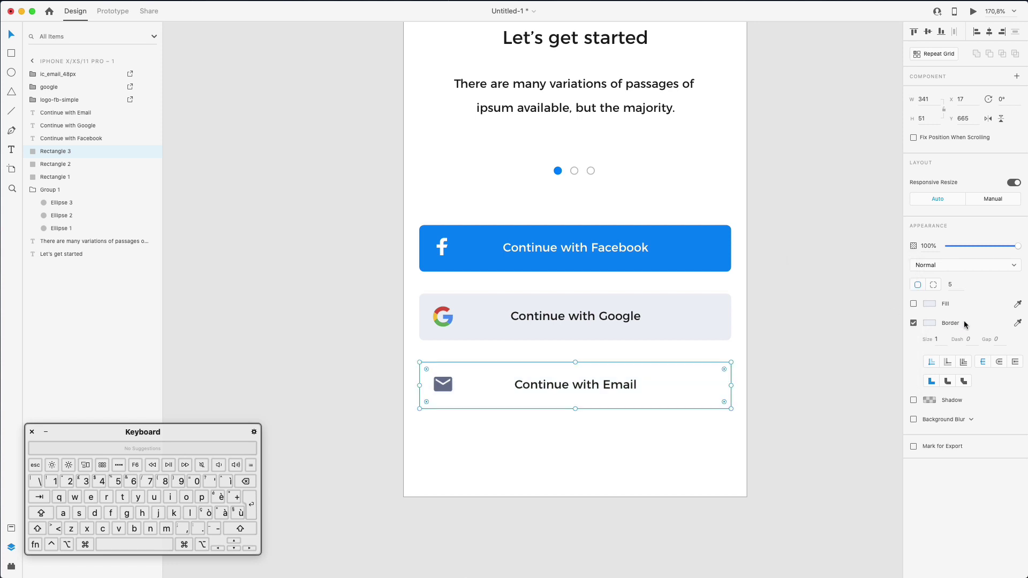
type("1.5")
key("Return")
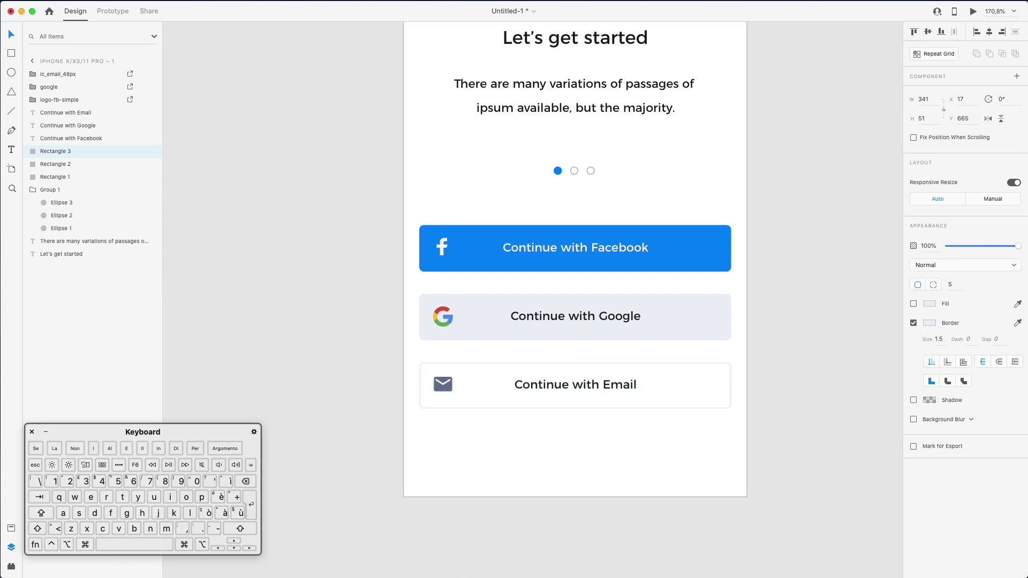
left_click(522, 479)
Lighten the email icon's fill to a pale blue-grey
left_click(444, 385)
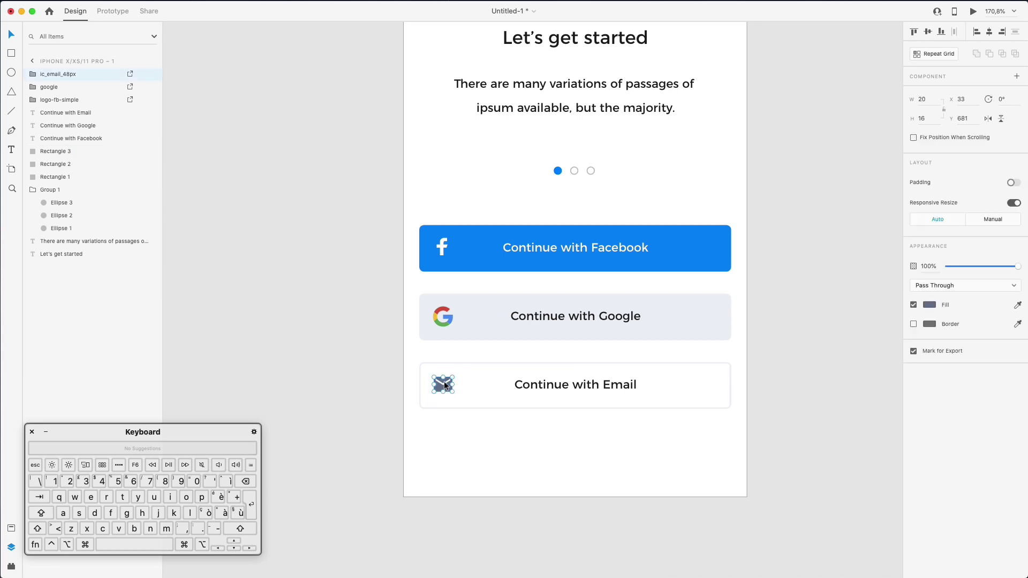
left_click(930, 306)
left_click_drag(822, 287, 818, 278)
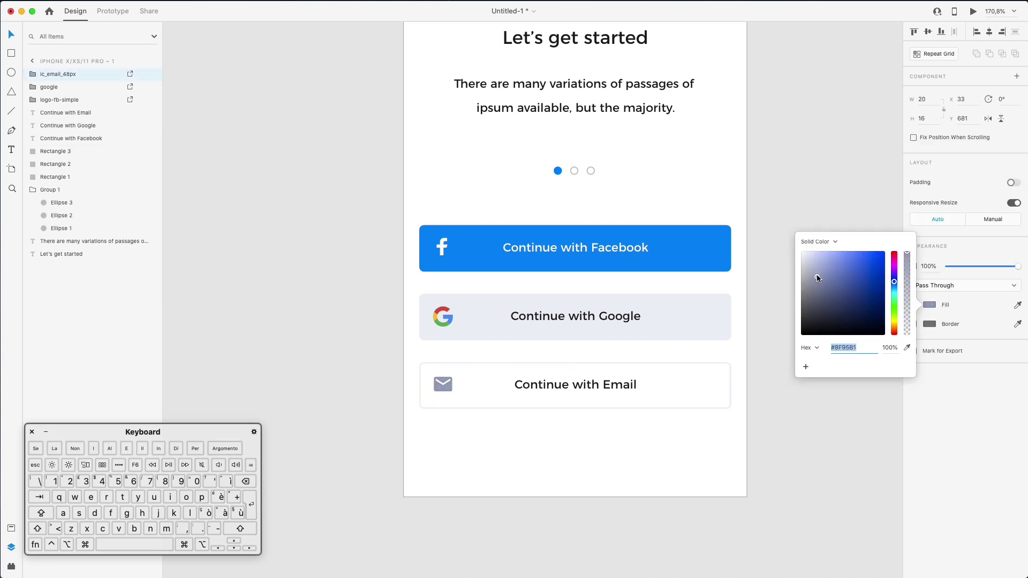
left_click(748, 314)
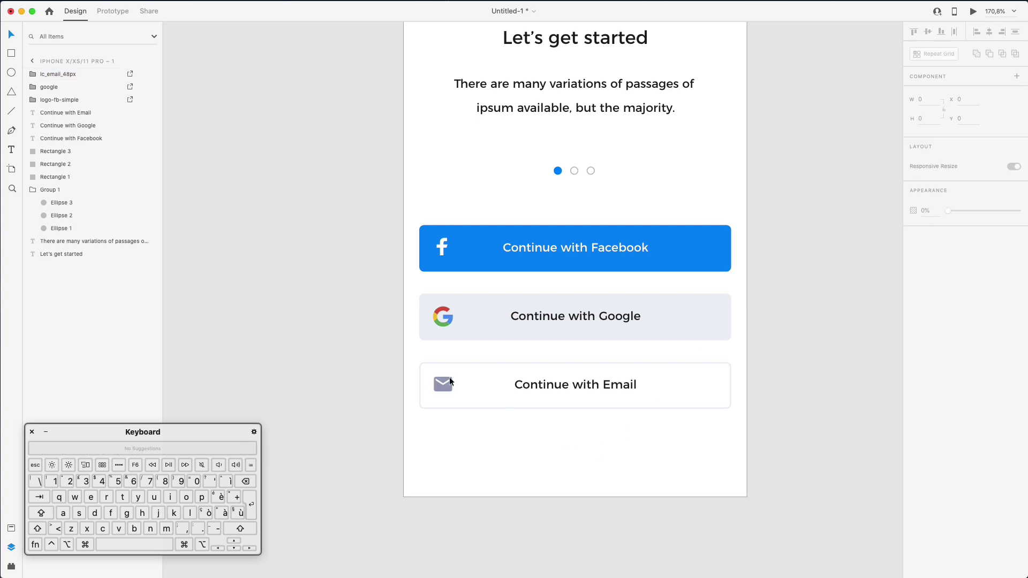
left_click(449, 385)
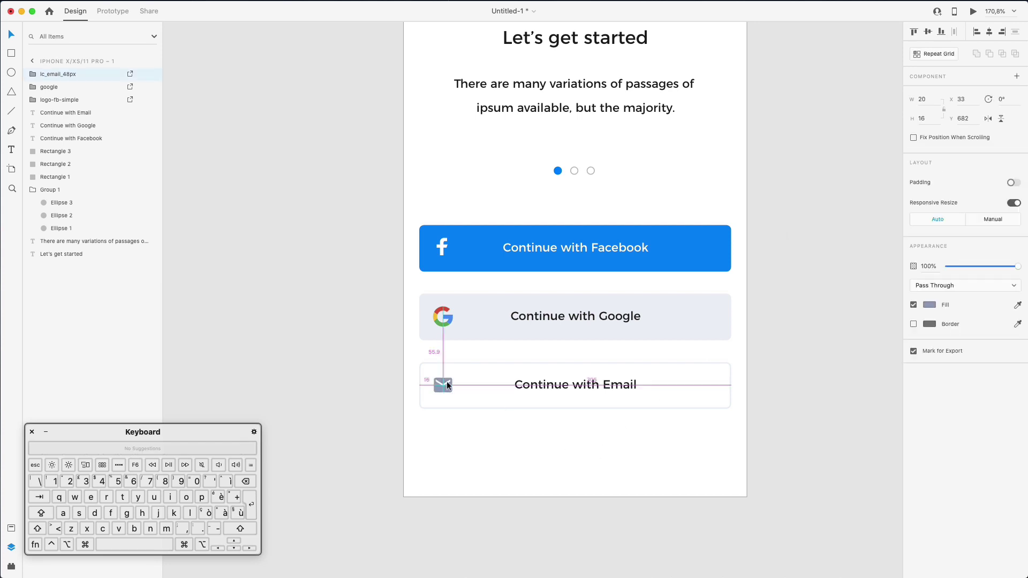
Lighten the Google button's background fill to #F0F3F7
left_click(638, 325)
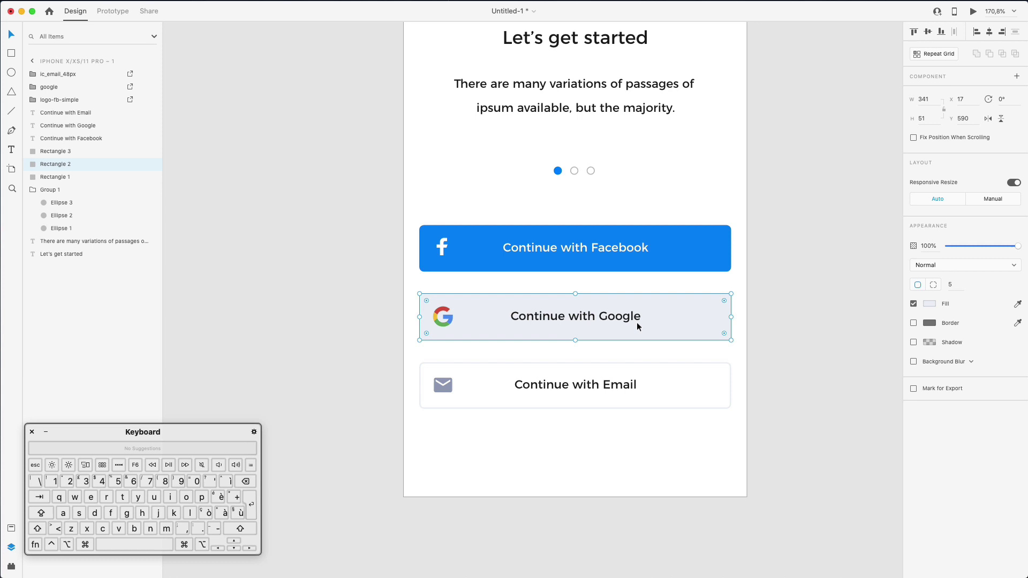
left_click(933, 302)
left_click_drag(804, 251, 803, 250)
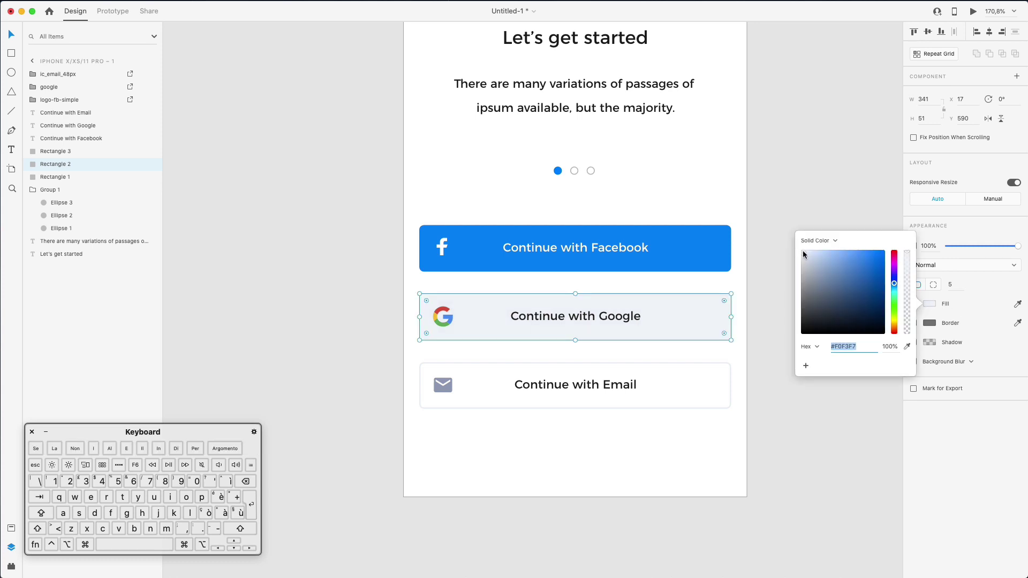
left_click(759, 238)
scroll(766, 244, "down", 2, "super")
scroll(766, 247, "down", 1, "super")
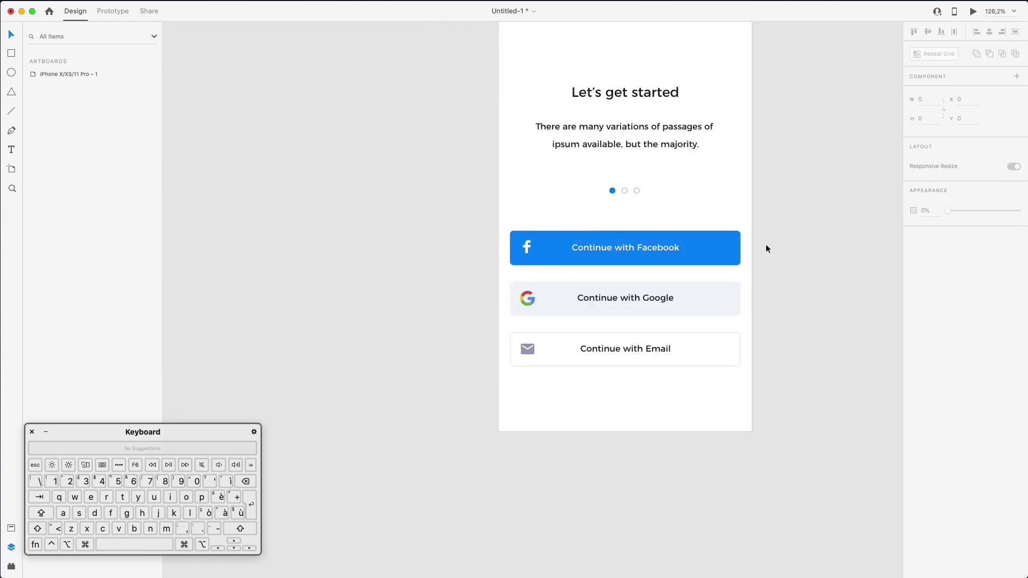
scroll(766, 248, "up", 4)
scroll(733, 279, "down", 5)
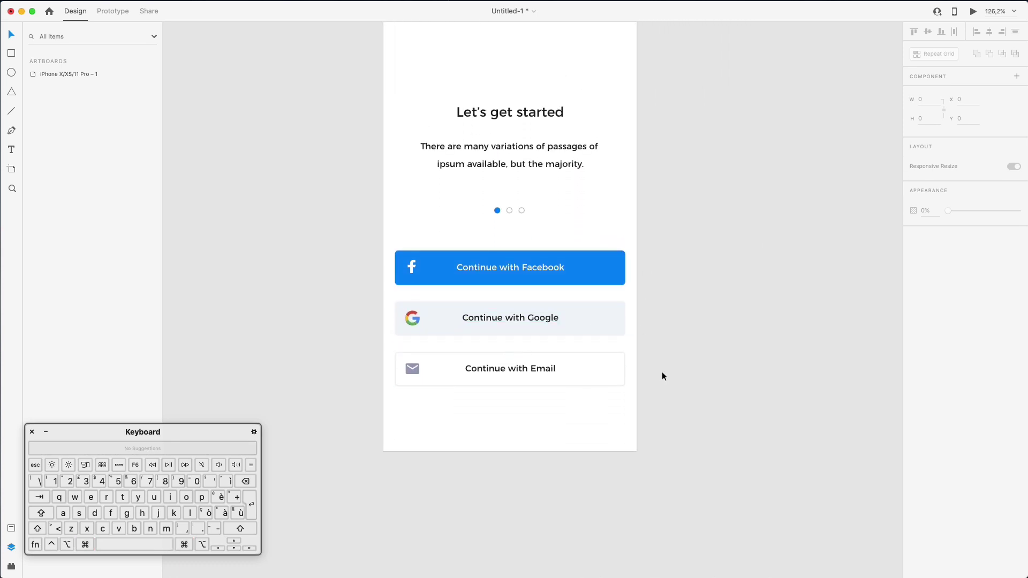
scroll(666, 371, "up", 5)
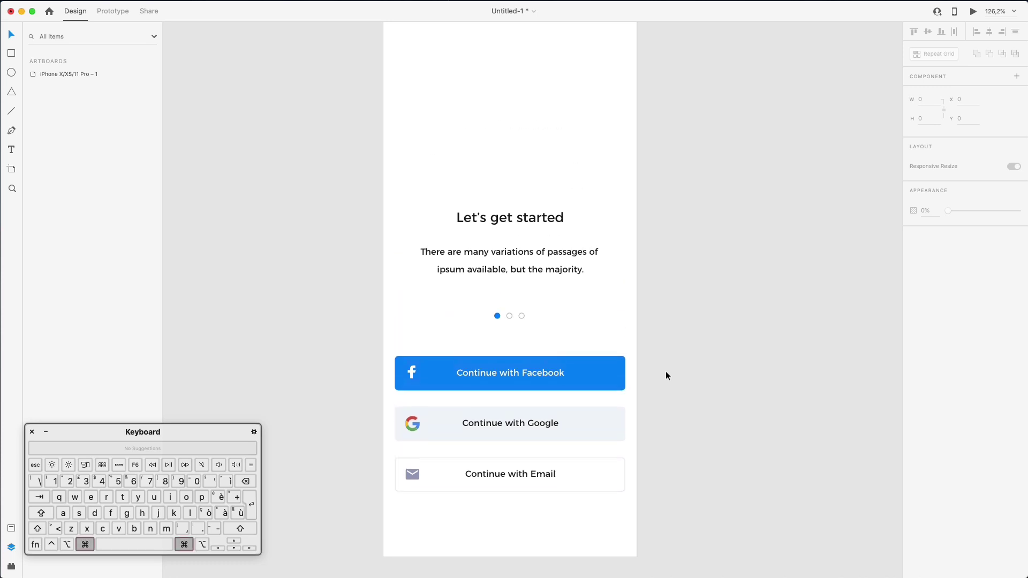
scroll(666, 371, "up", 2, "super")
scroll(666, 371, "down", 2, "super")
Draw a 291×220 placeholder rectangle centred at the top of the artboard
key("r")
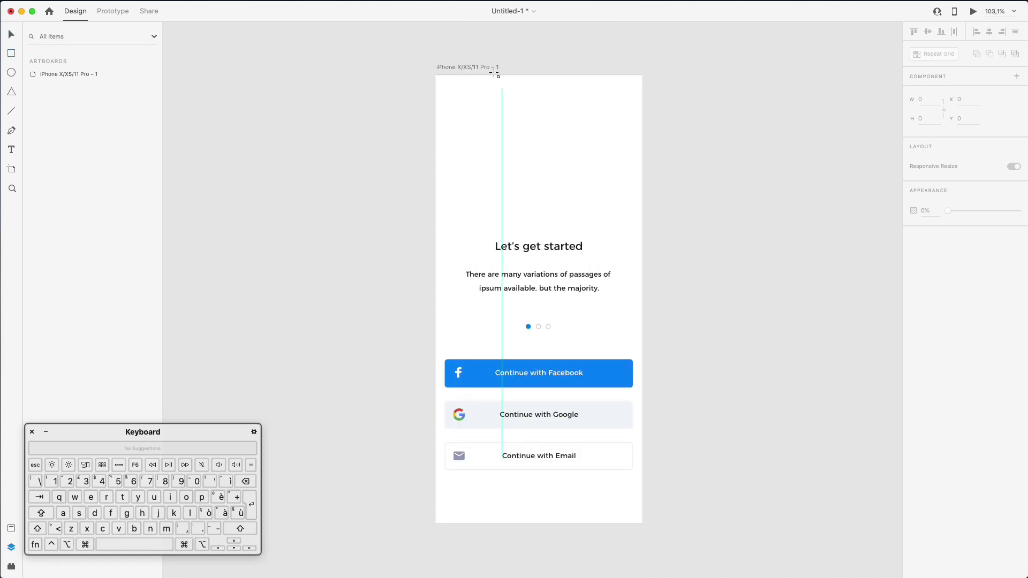
left_click_drag(458, 98, 620, 219)
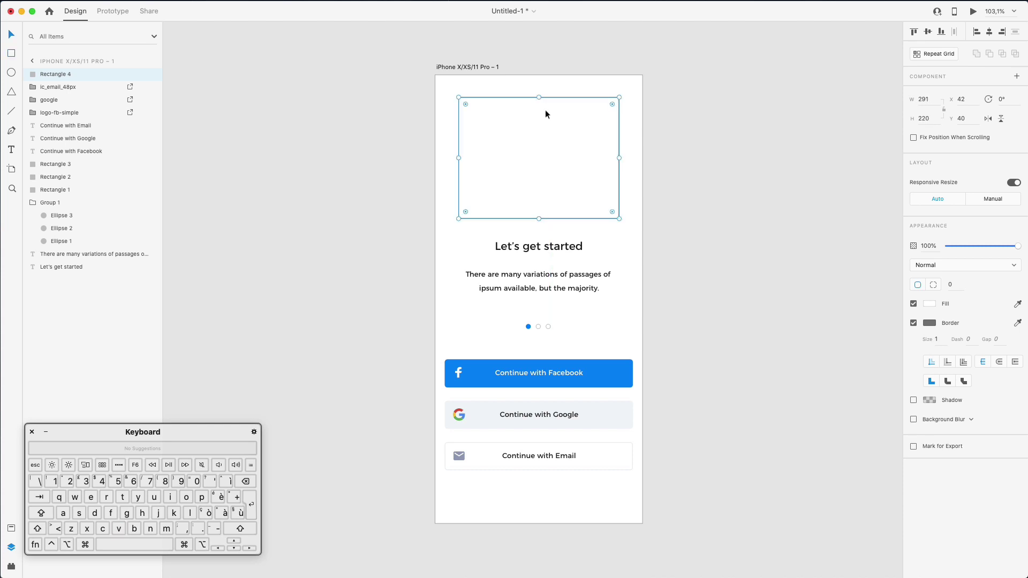
left_click_drag(545, 110, 548, 108)
left_click(698, 268)
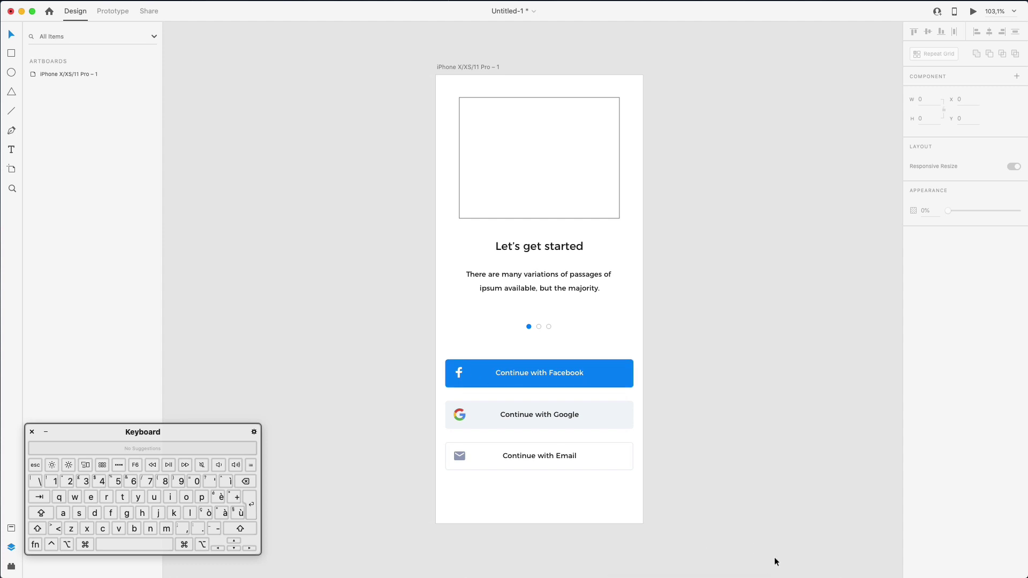
key("super+Tab")
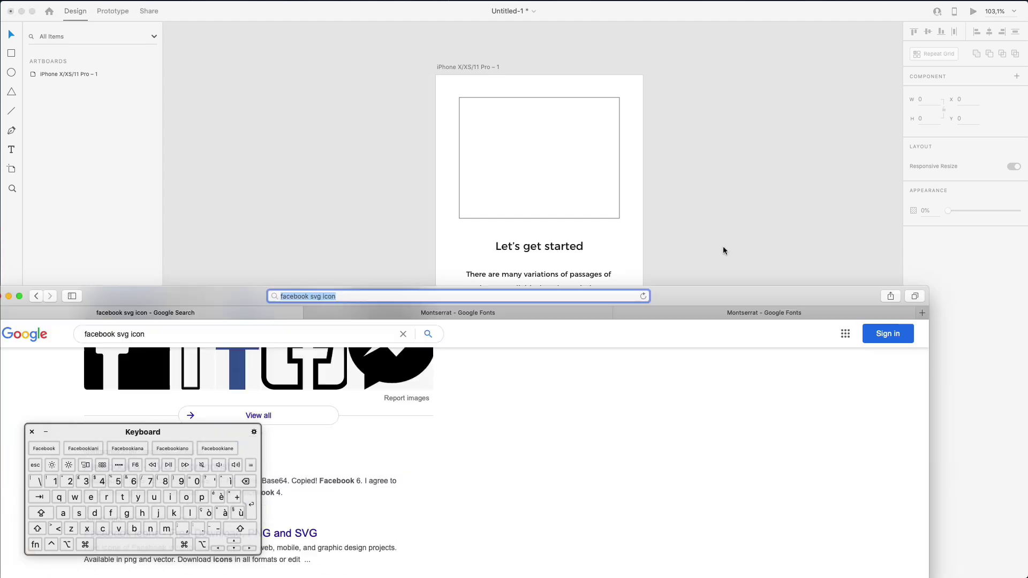
Search Google for 'illustration mit undraw' and open the unDraw homepage
left_click(249, 42)
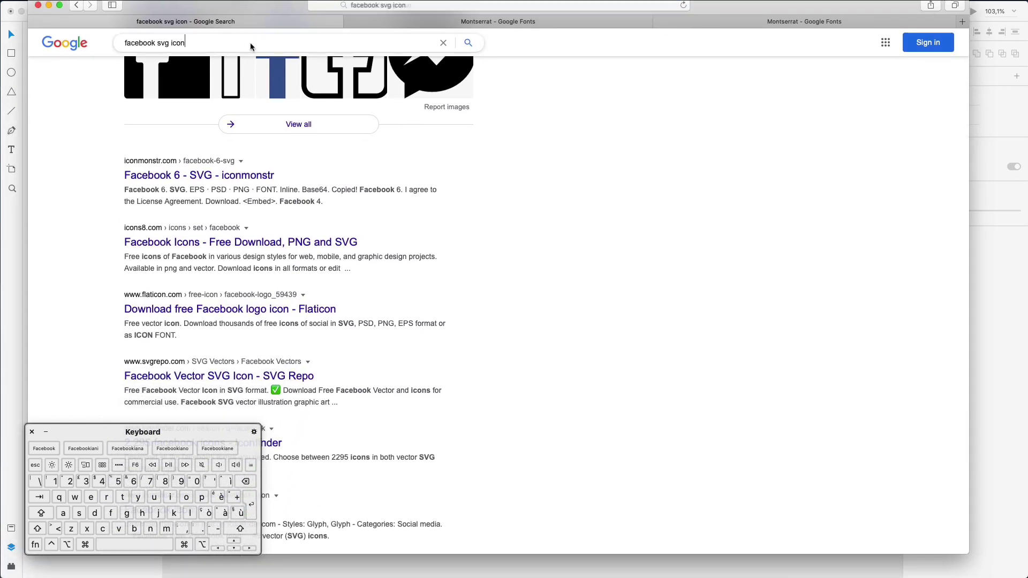
triple_click(249, 43)
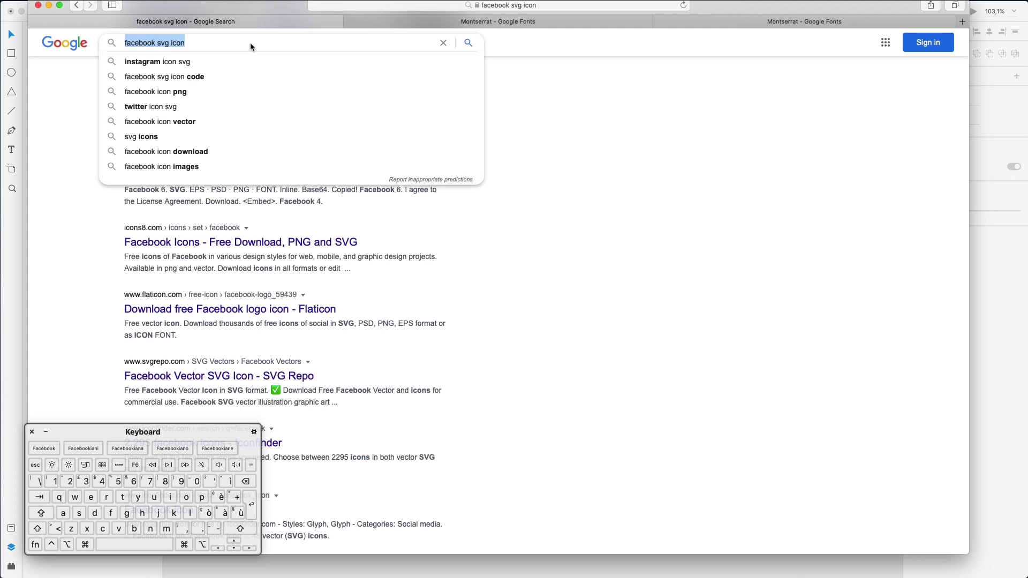
type("illustrat")
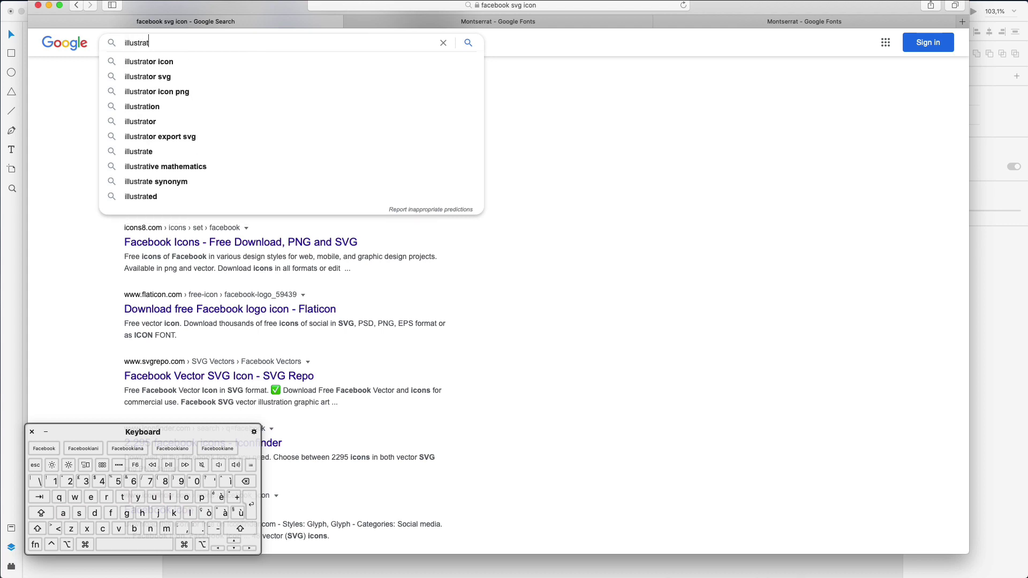
type("ion mit undraw")
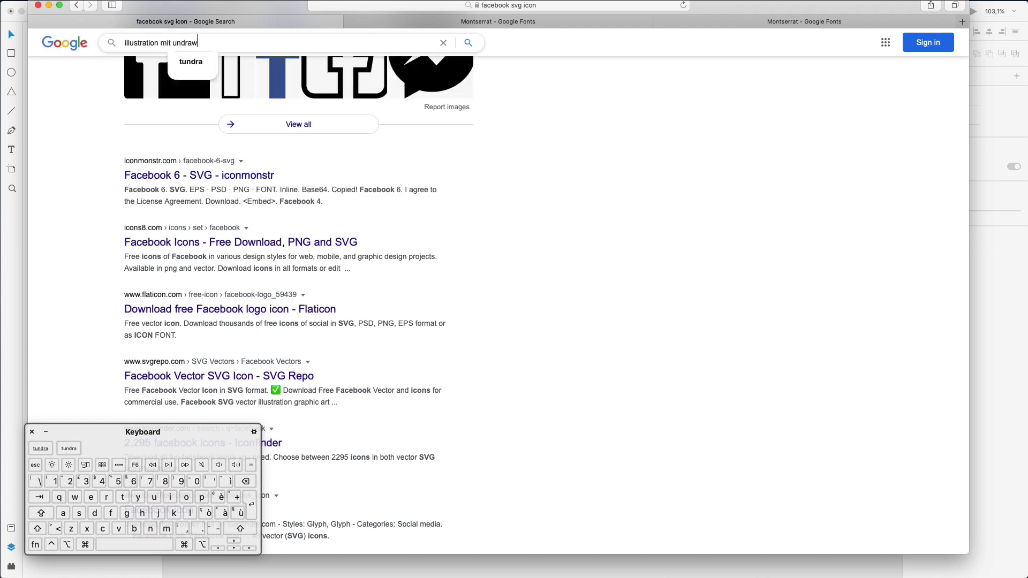
key("Return")
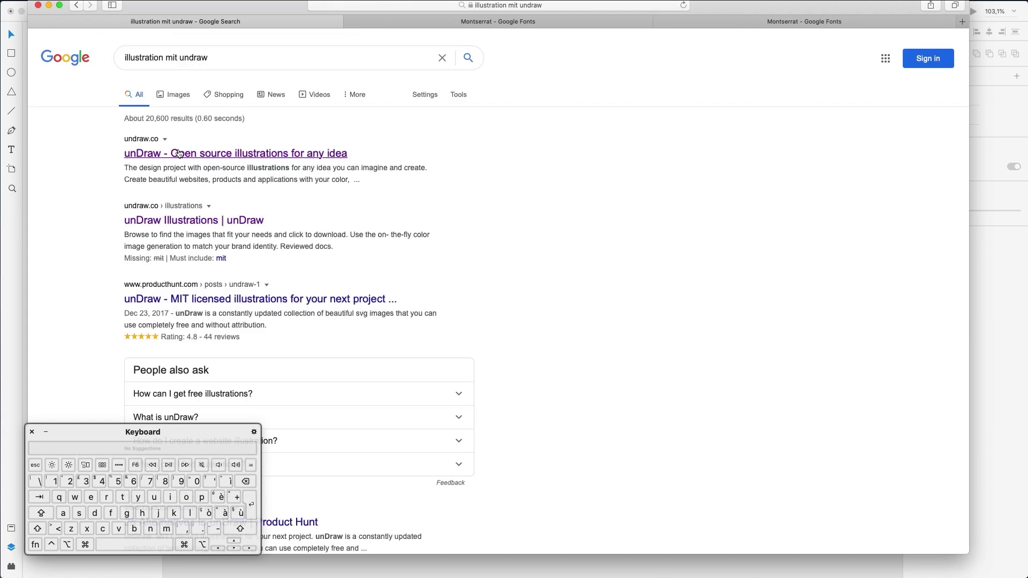
left_click(179, 154)
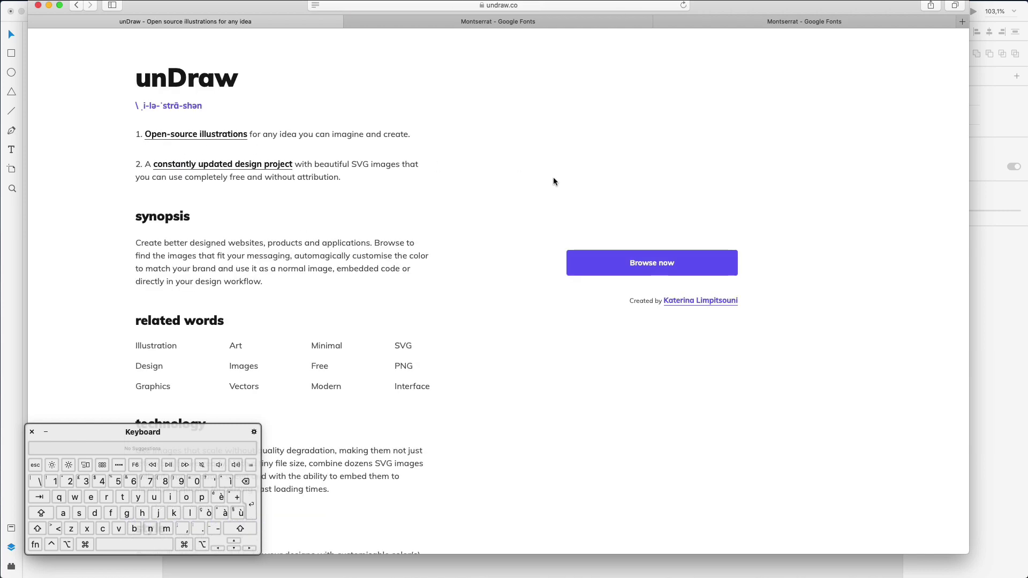
Browse the unDraw illustrations gallery and move Safari aside to reveal the XD artboard
left_click(610, 258)
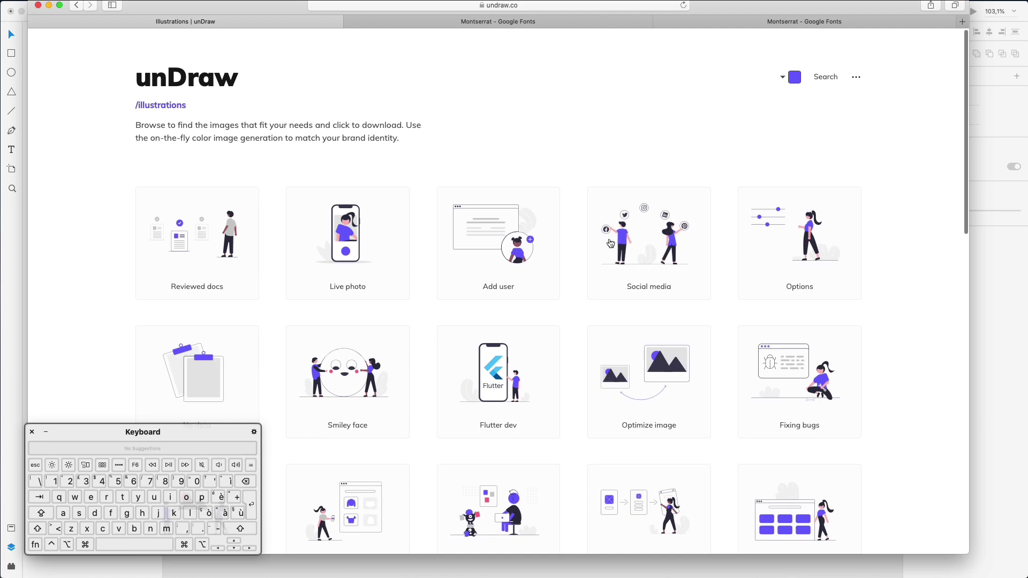
scroll(574, 234, "down", 2)
scroll(575, 234, "up", 2)
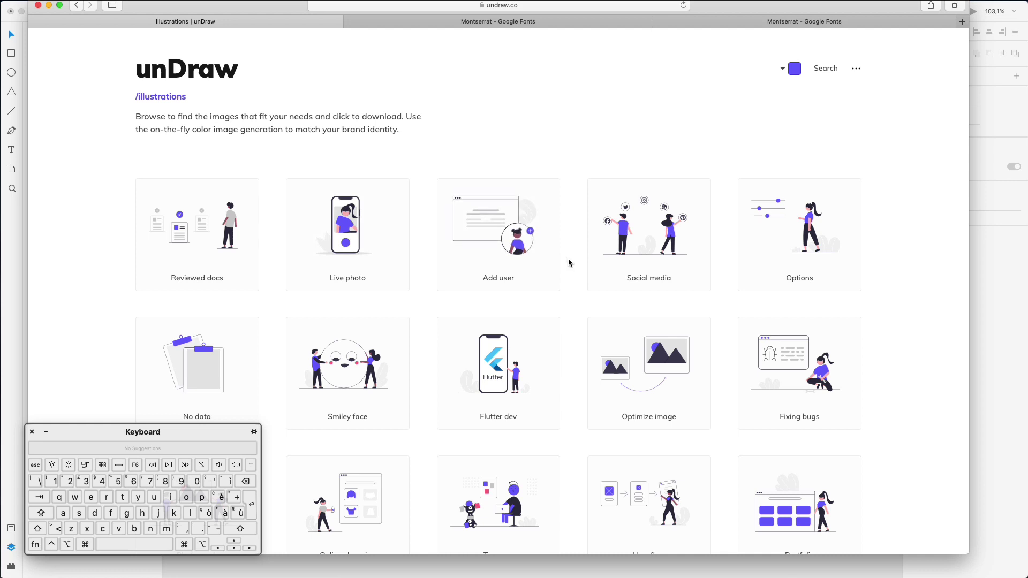
scroll(570, 262, "down", 5)
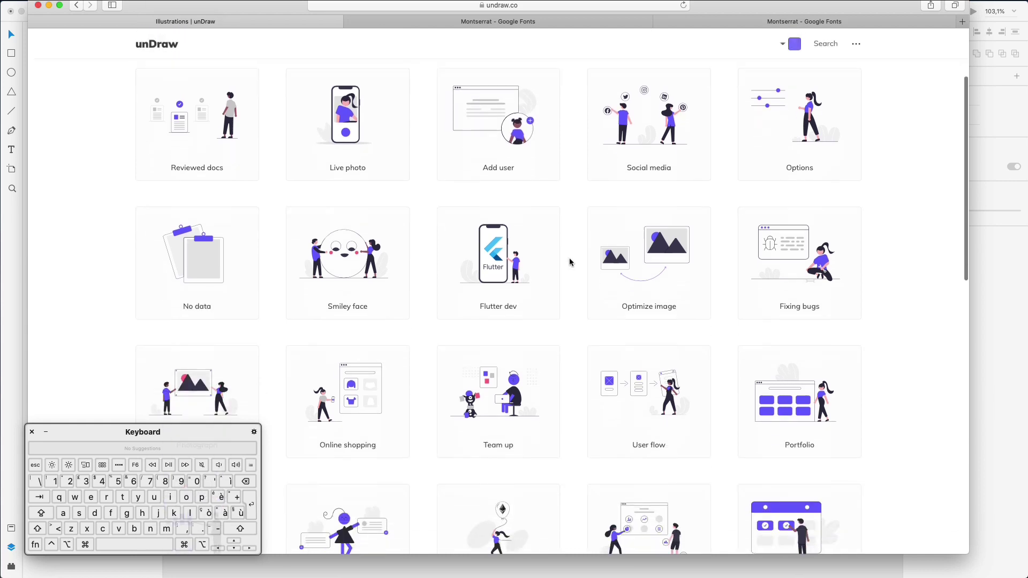
scroll(571, 262, "down", 6)
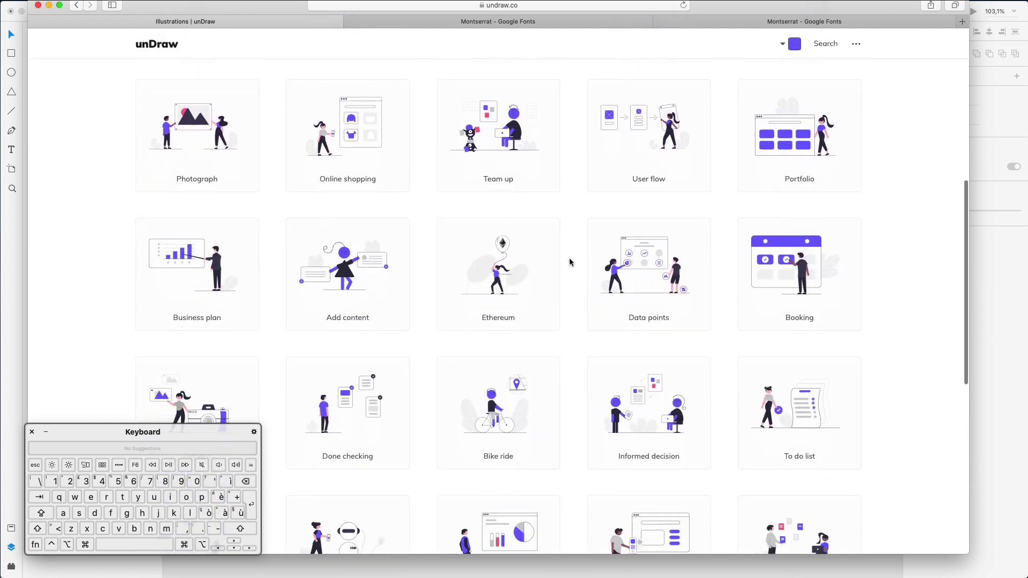
scroll(570, 262, "down", 6)
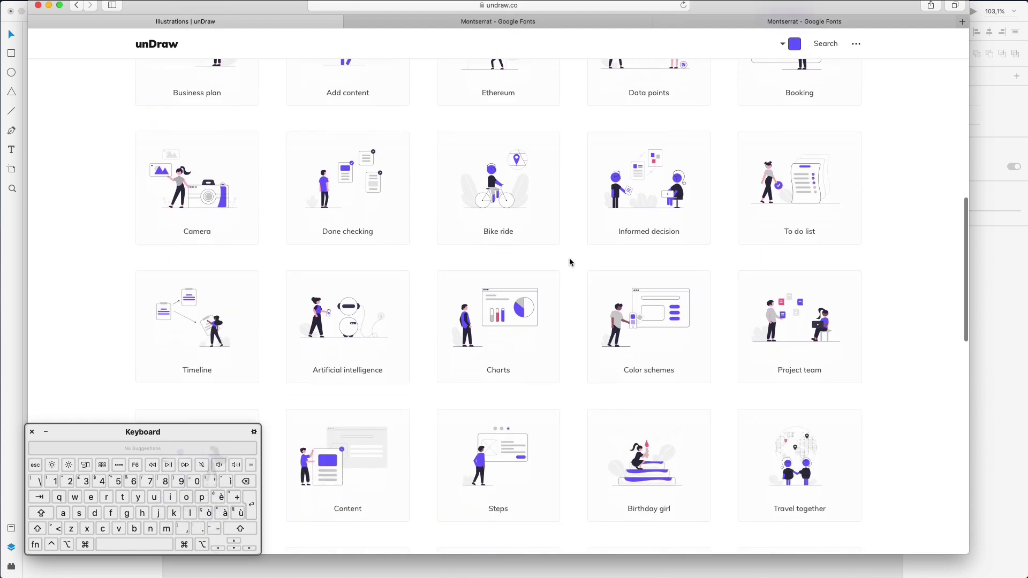
left_click_drag(791, 14, 1027, 32)
scroll(505, 197, "right", 5)
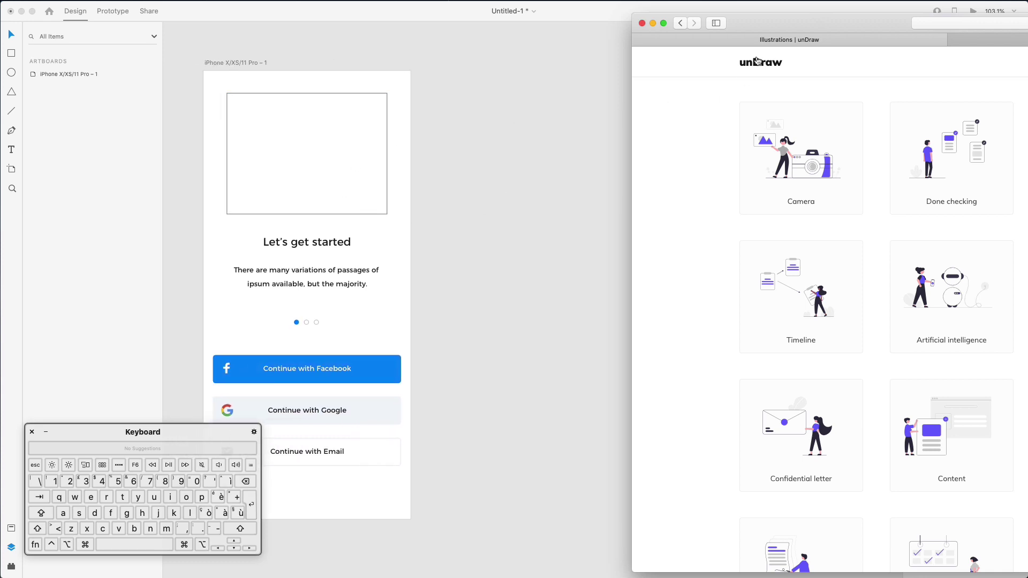
Resize Safari beside the artboard and browse unDraw down to the Done checking illustration
left_click_drag(758, 28, 609, 37)
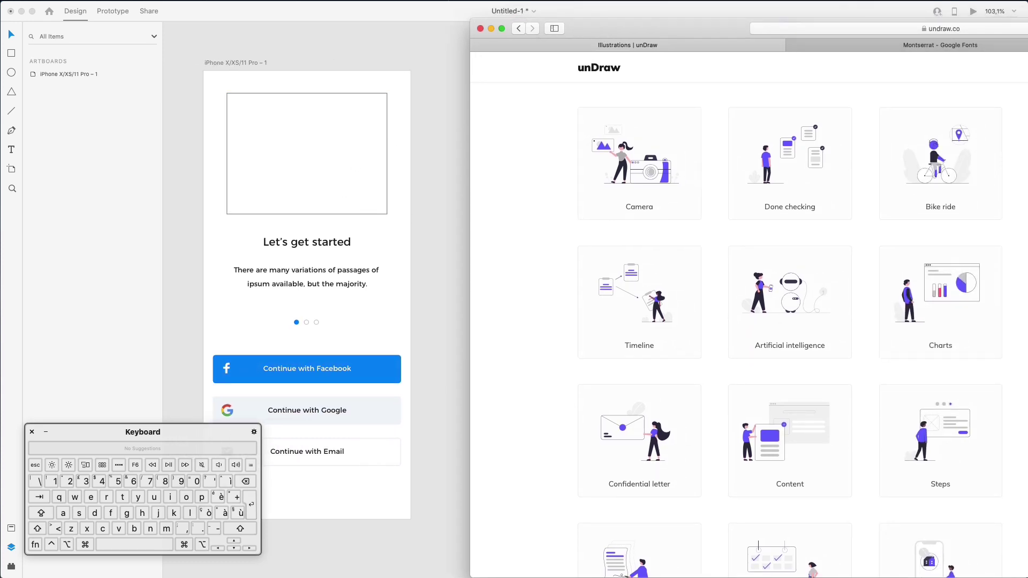
left_click_drag(1027, 22, 1000, 29)
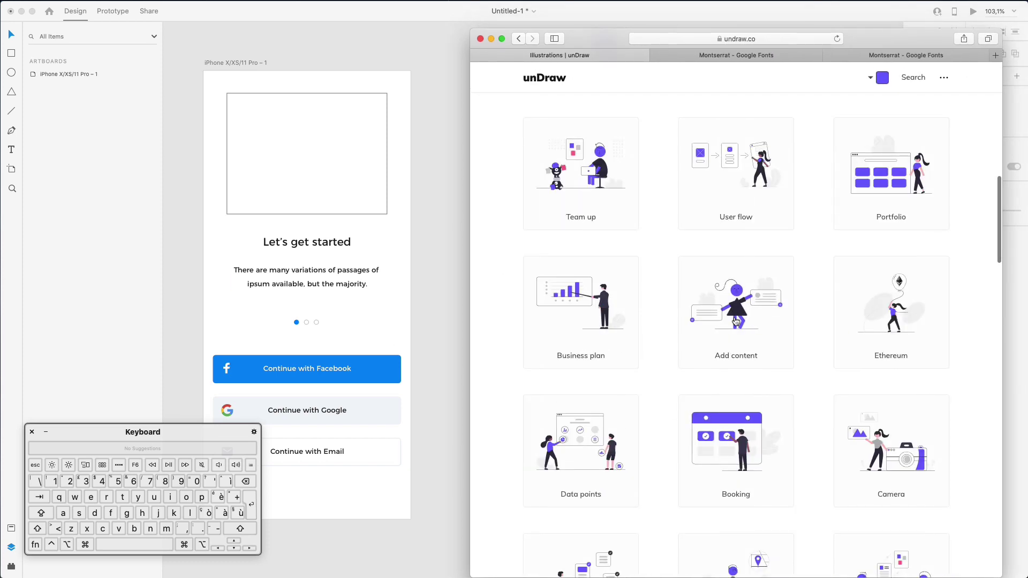
scroll(348, 228, "left", 3)
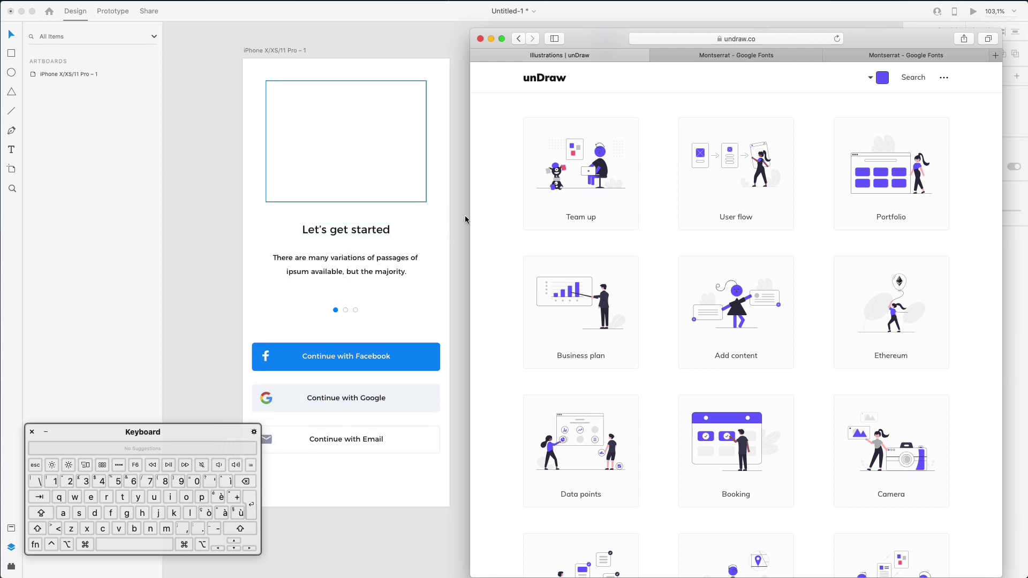
scroll(839, 330, "down", 3)
scroll(839, 330, "down", 5)
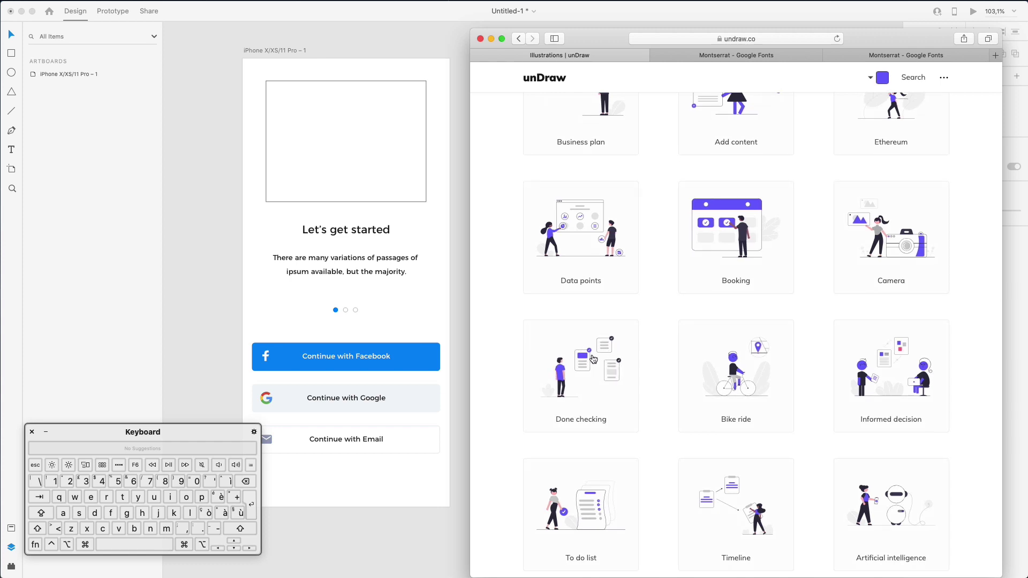
scroll(596, 361, "up", 1)
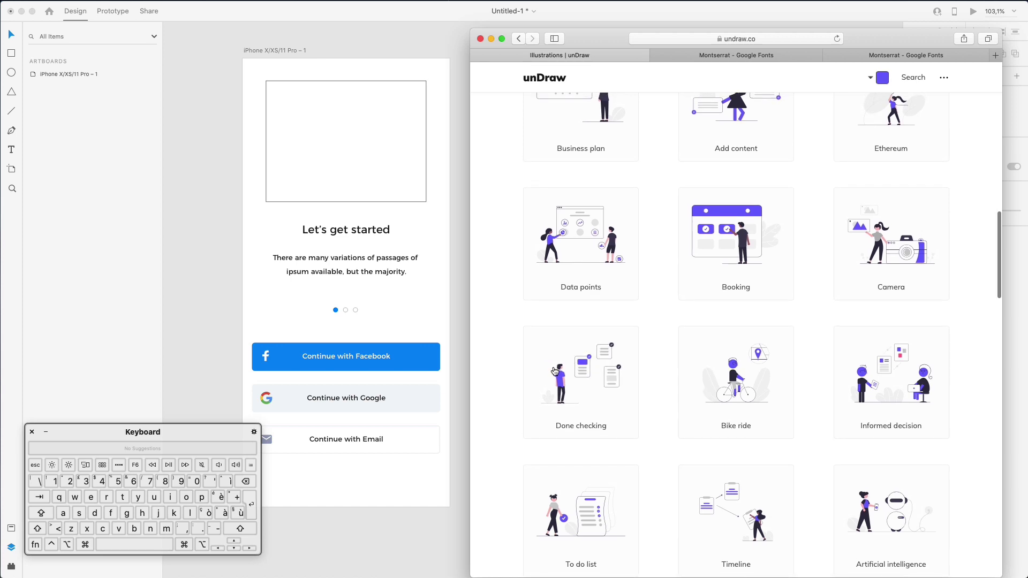
scroll(573, 370, "down", 1)
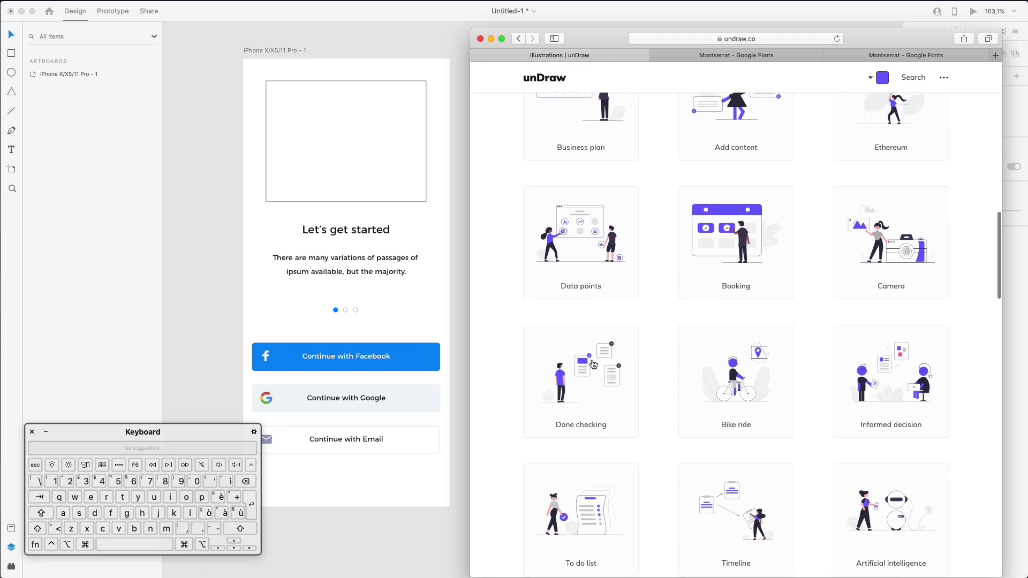
scroll(633, 371, "down", 1)
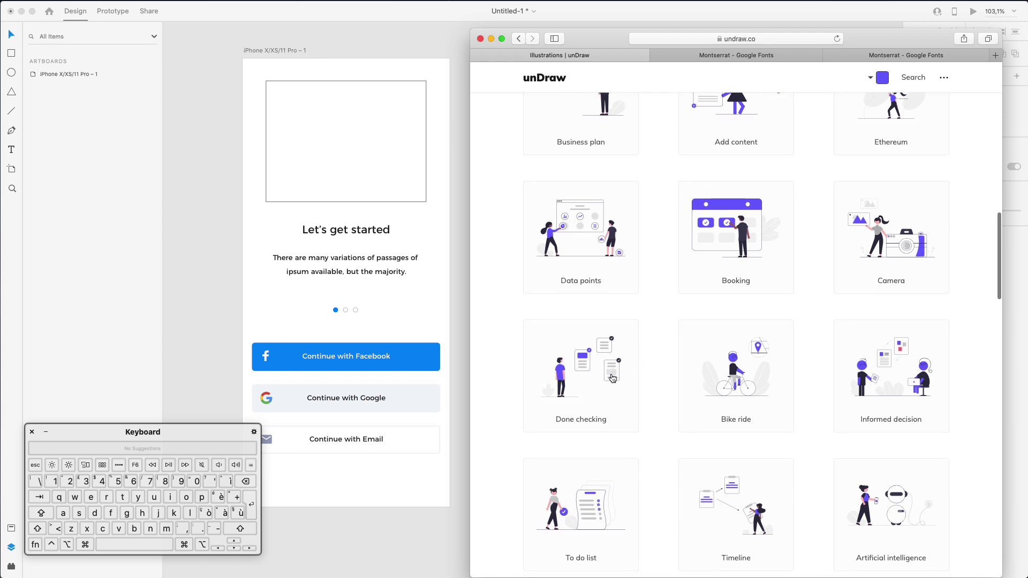
scroll(610, 356, "up", 1)
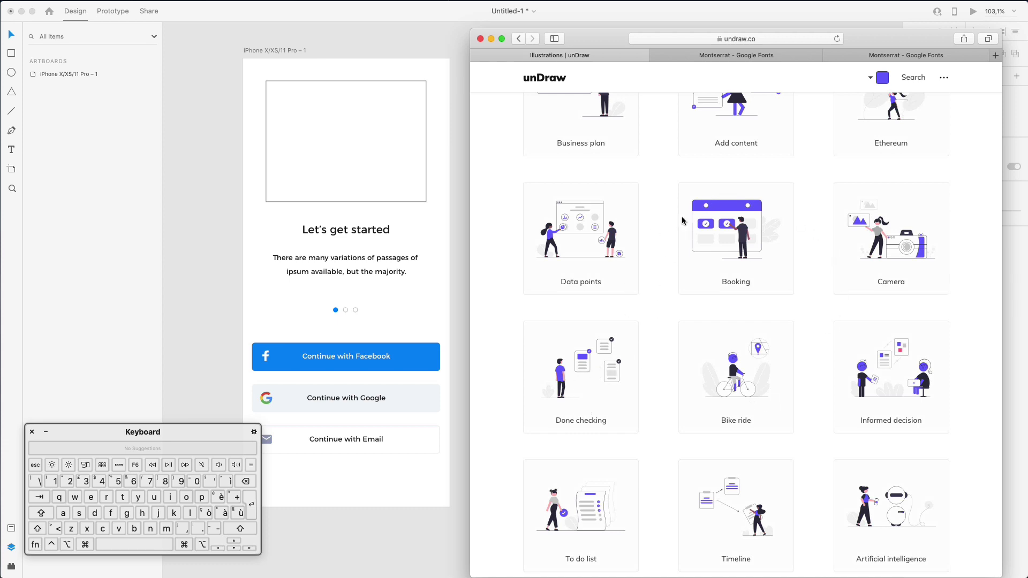
scroll(797, 222, "down", 1)
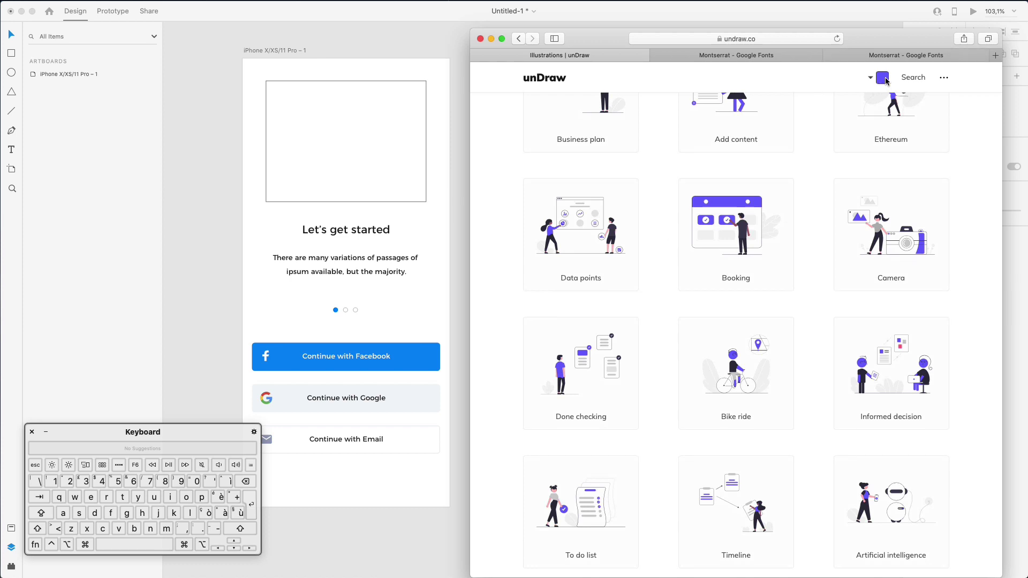
left_click(287, 345)
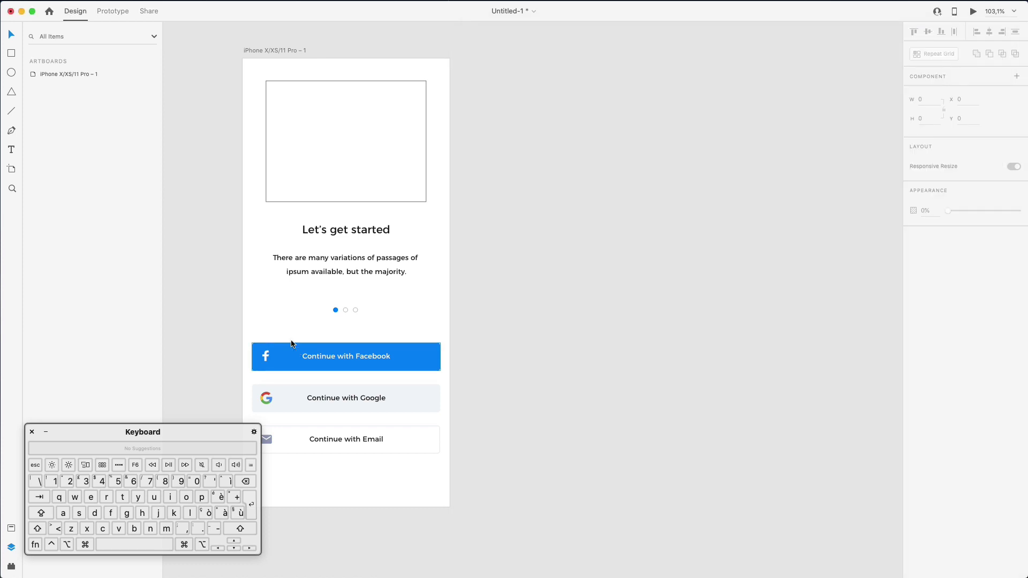
Copy the Facebook button's fill hex #1C77F2 and return to the unDraw page
left_click(287, 345, "super")
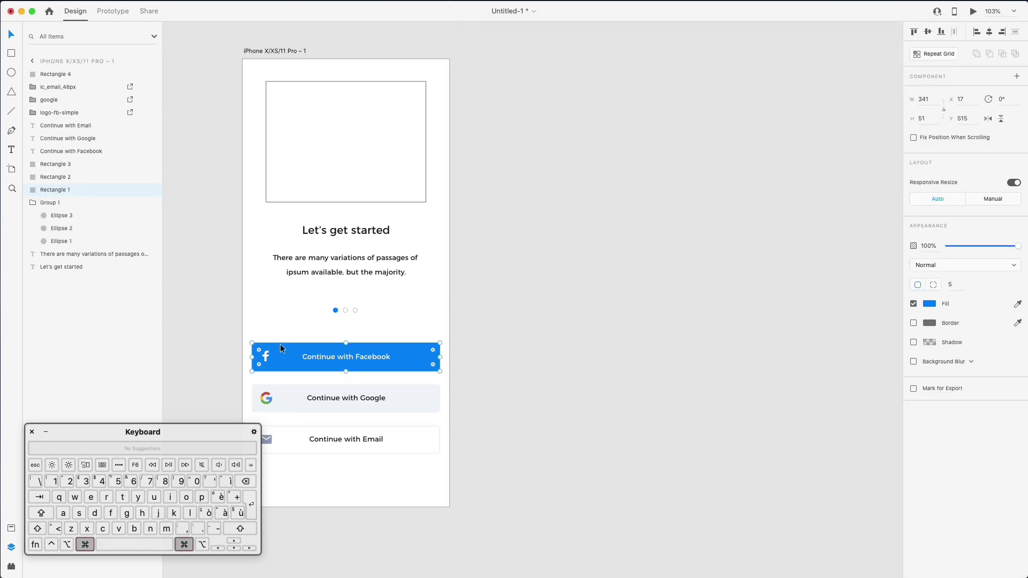
left_click(935, 306)
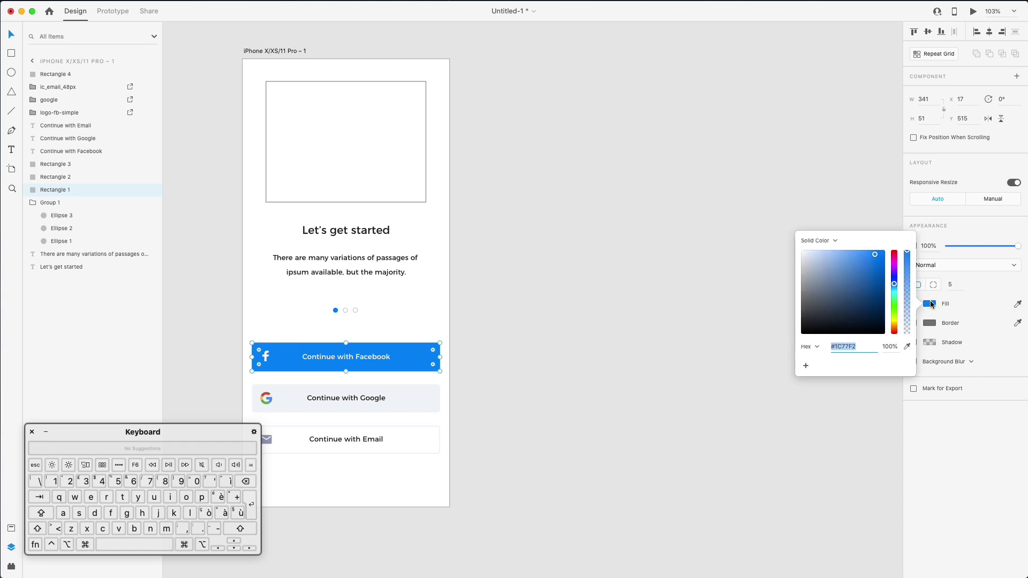
double_click(853, 346)
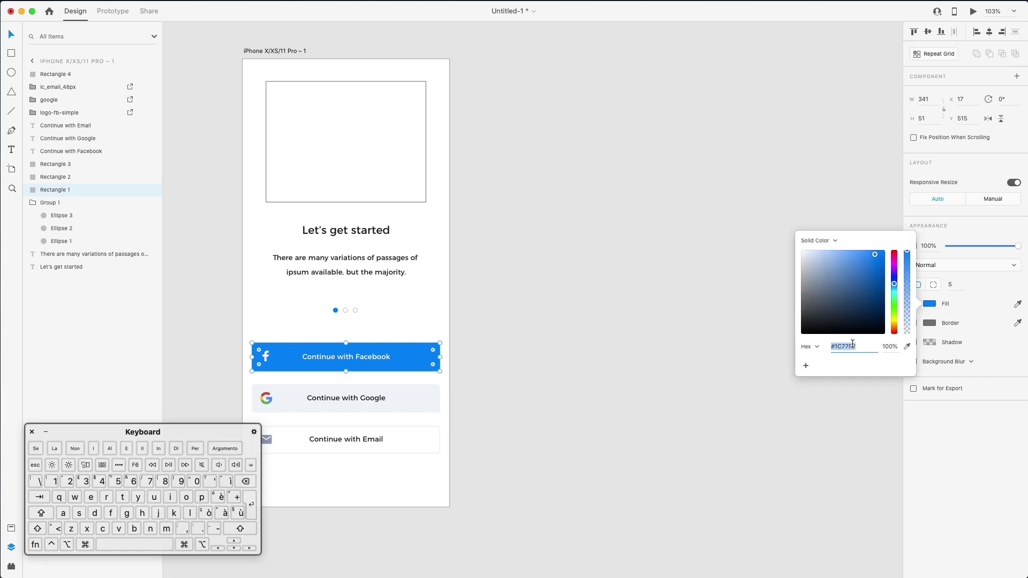
key("super+c")
left_click(713, 444)
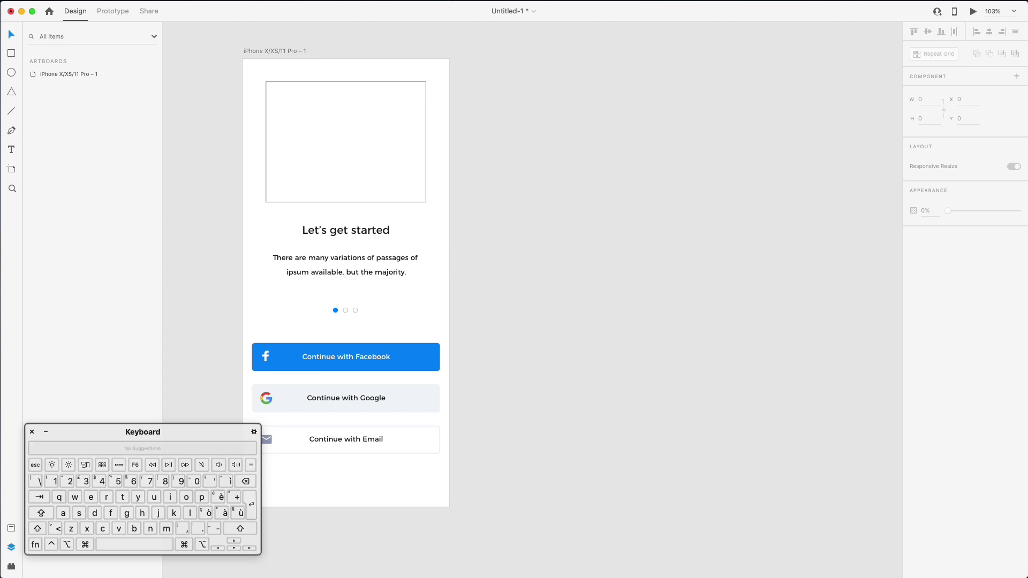
key("super+Tab")
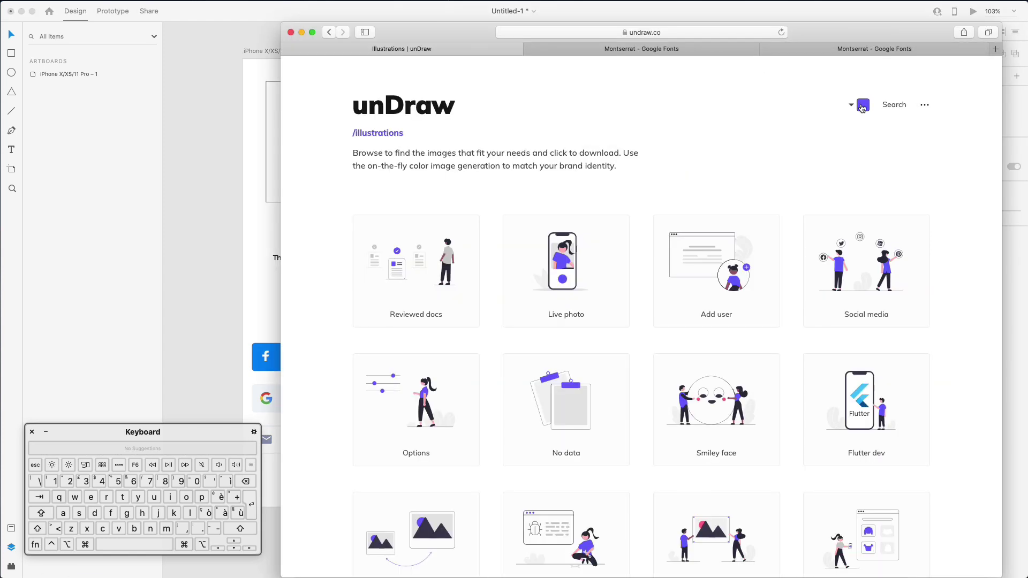
Change unDraw's illustration colour from 6C63FF to #1C77F2 and review the recoloured gallery
left_click(863, 107)
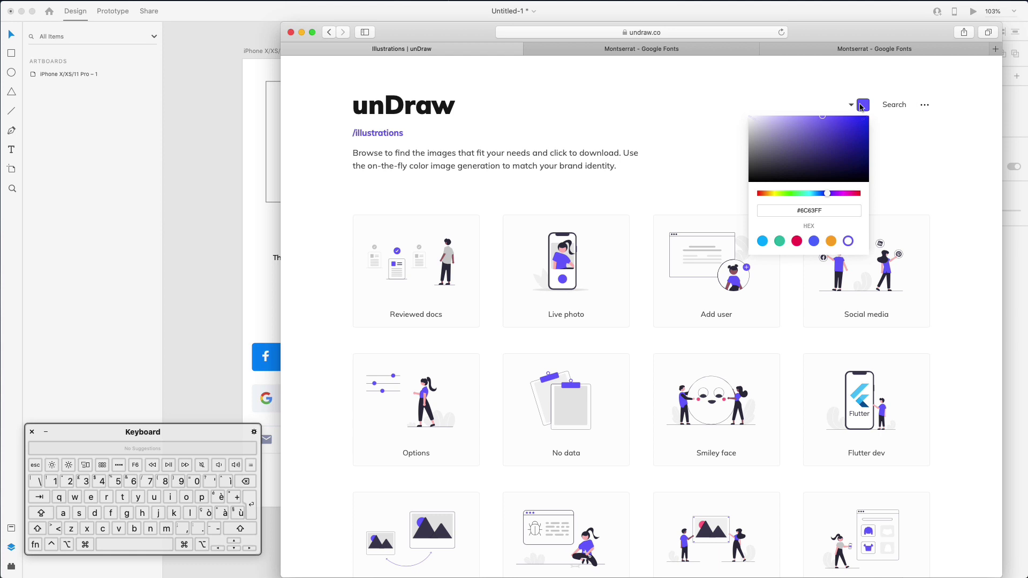
double_click(831, 209)
key("super+v")
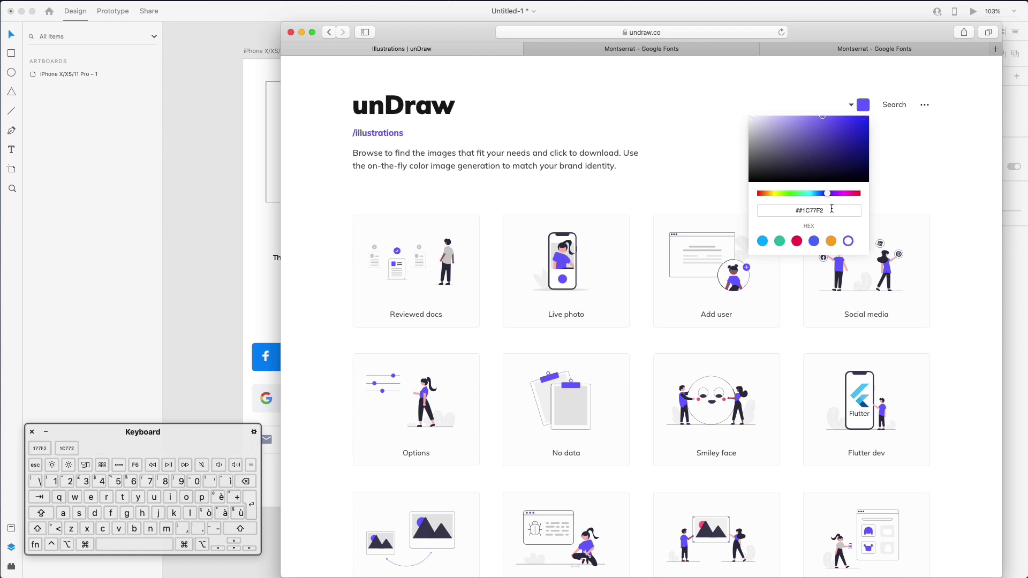
key("alt+Left")
key("BackSpace")
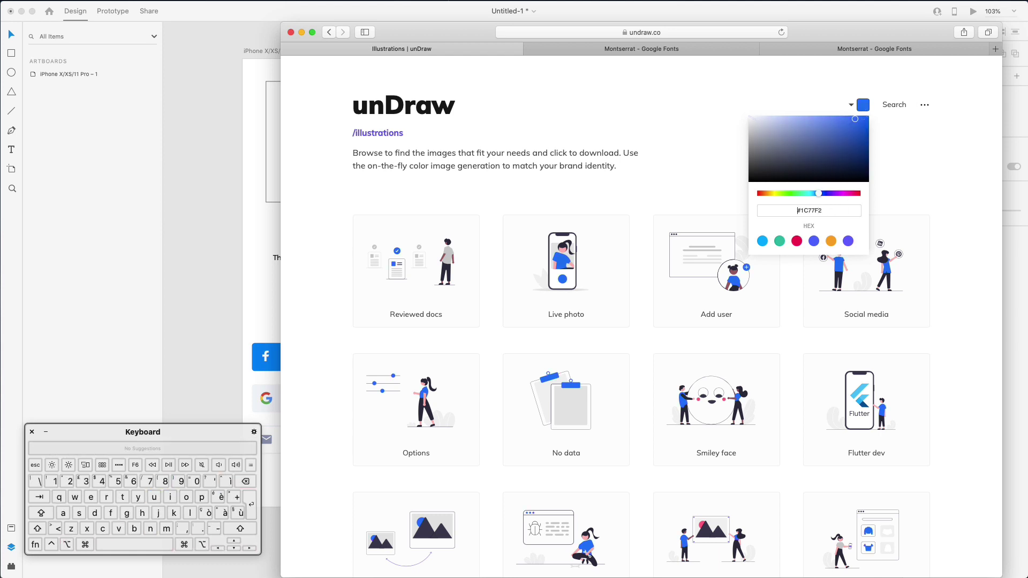
key("Return")
left_click(942, 195)
scroll(941, 194, "down", 3)
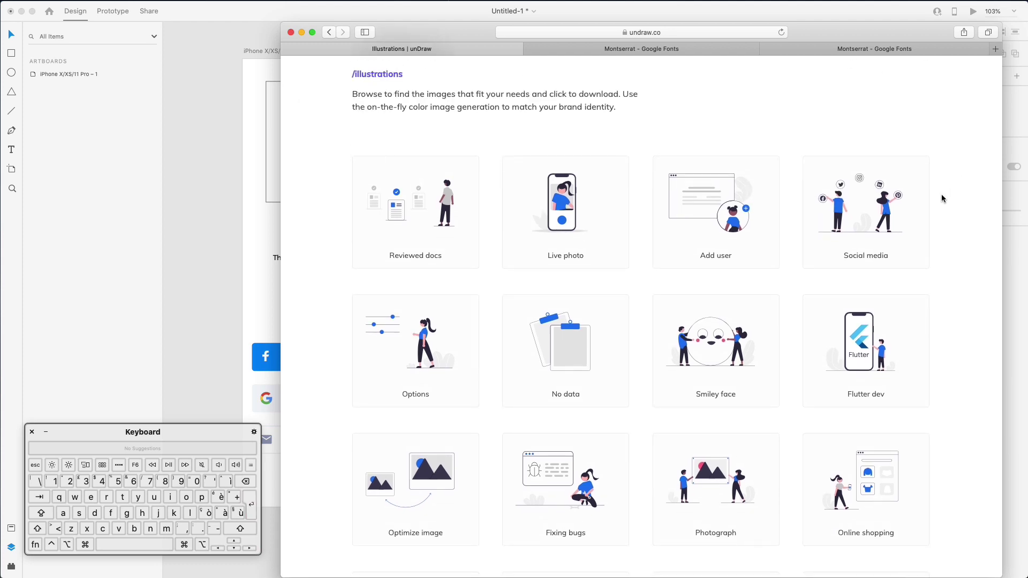
scroll(942, 194, "down", 4)
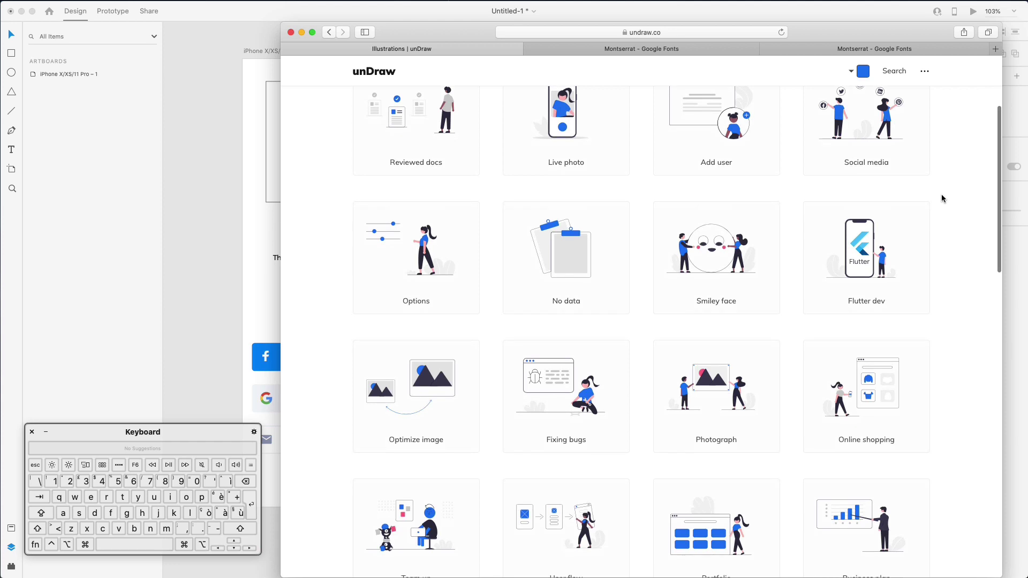
scroll(942, 198, "up", 5)
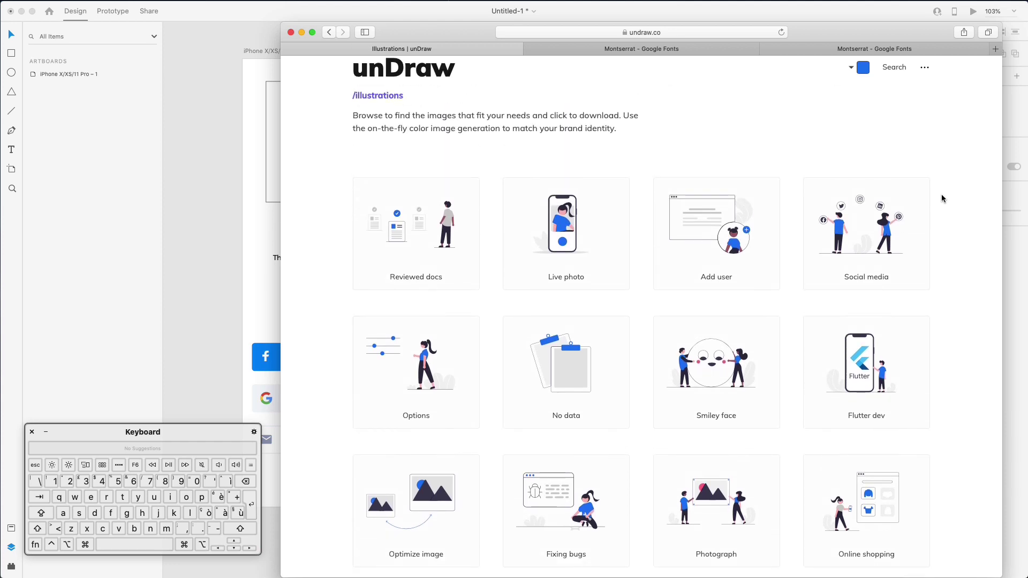
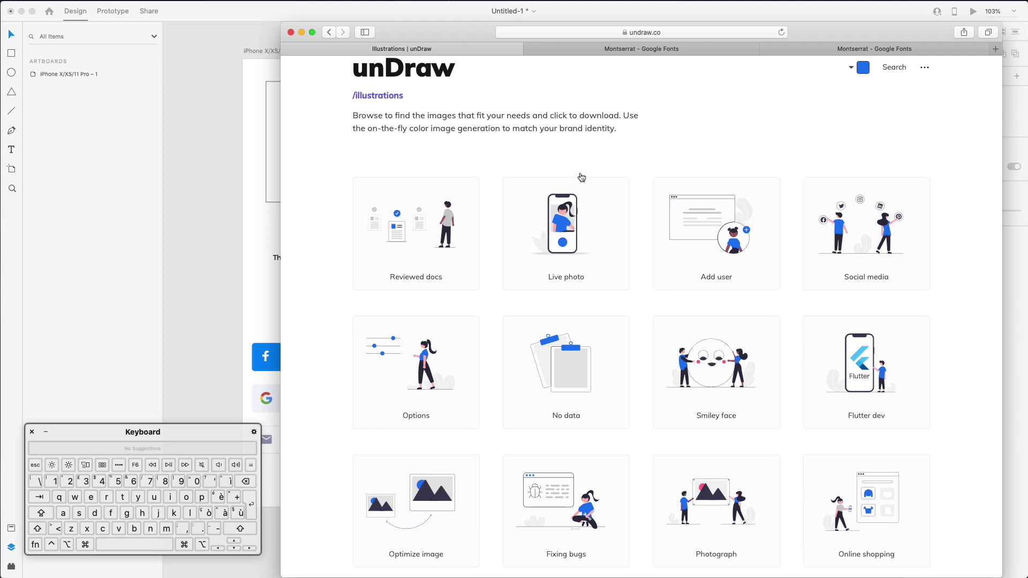
Download unDraw's Live photo illustration as an SVG, allowing Safari's download, and return to XD
left_click(577, 249)
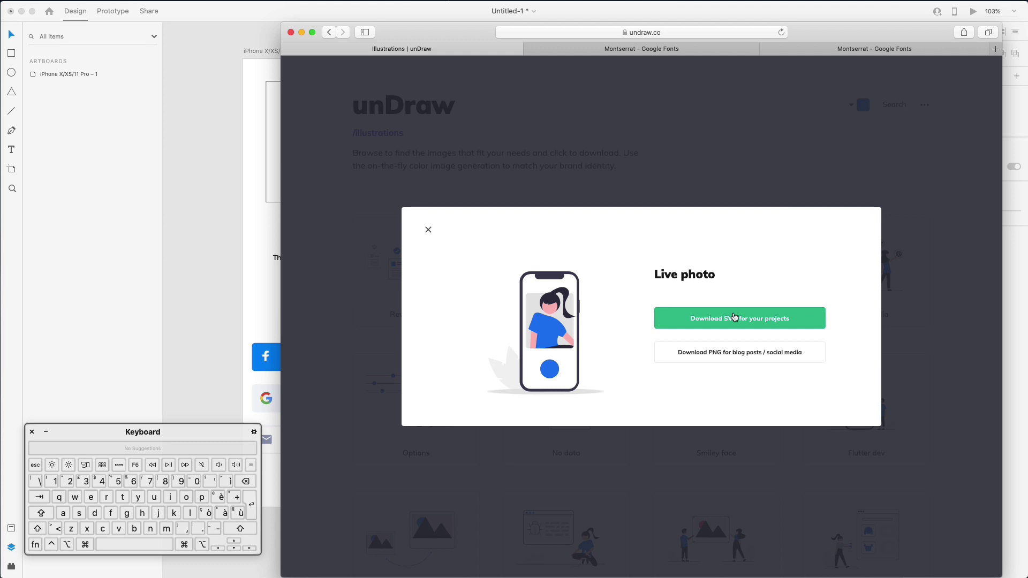
left_click(735, 317)
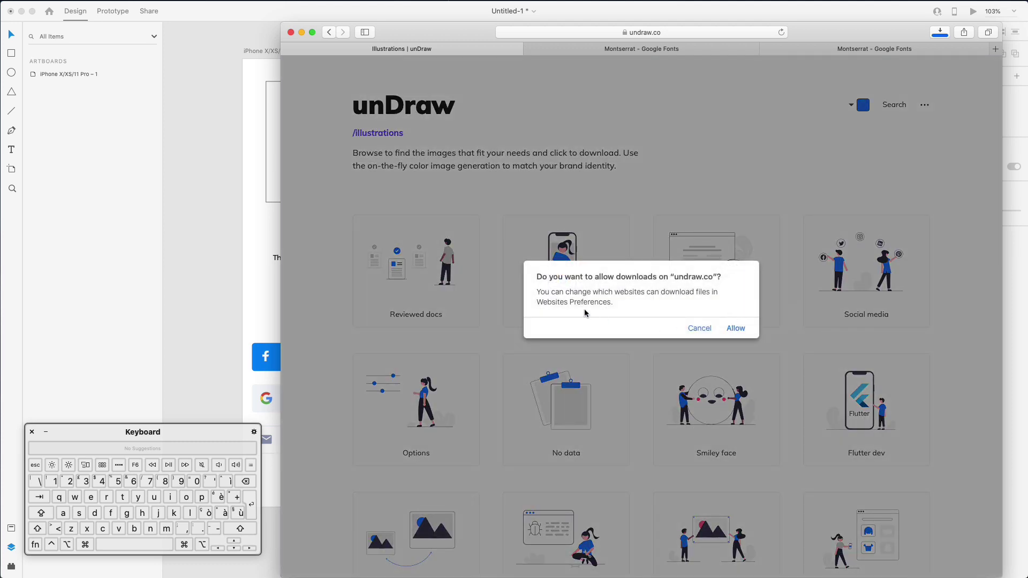
left_click(738, 329)
left_click(201, 357)
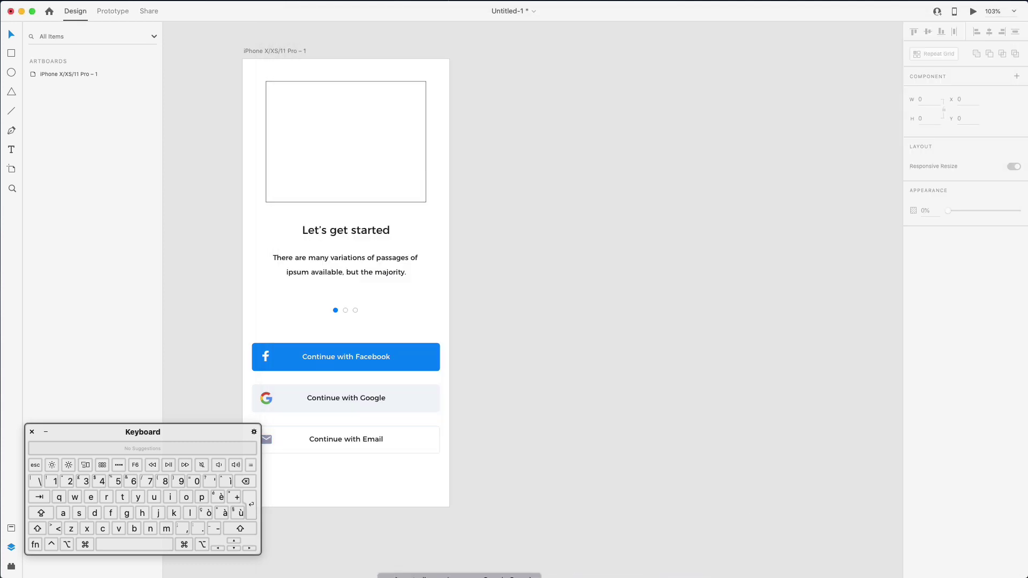
Import the Live photo SVG, delete the image placeholder, and scale the illustration onto the screen top
left_click(341, 575)
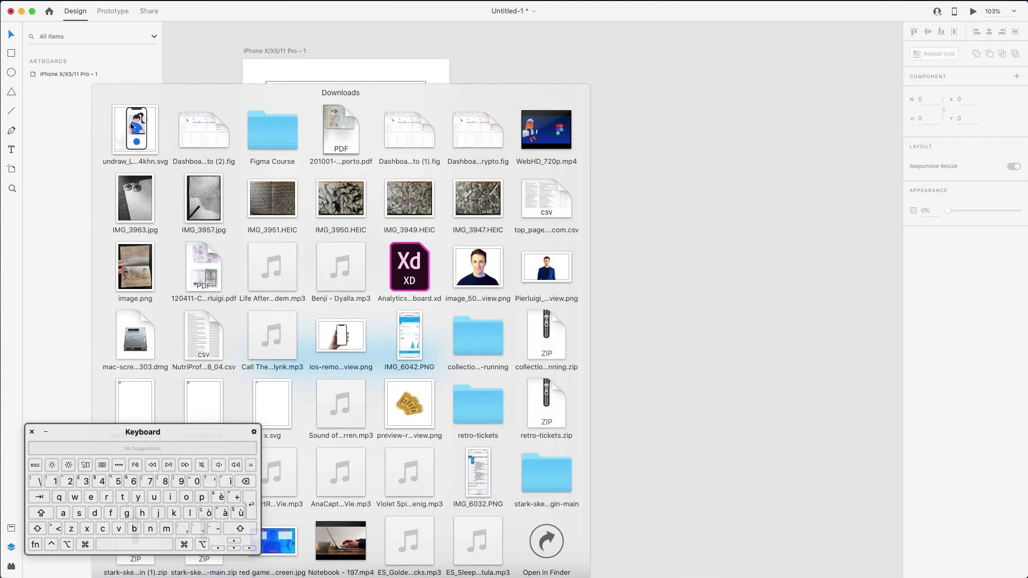
left_click_drag(133, 127, 730, 287)
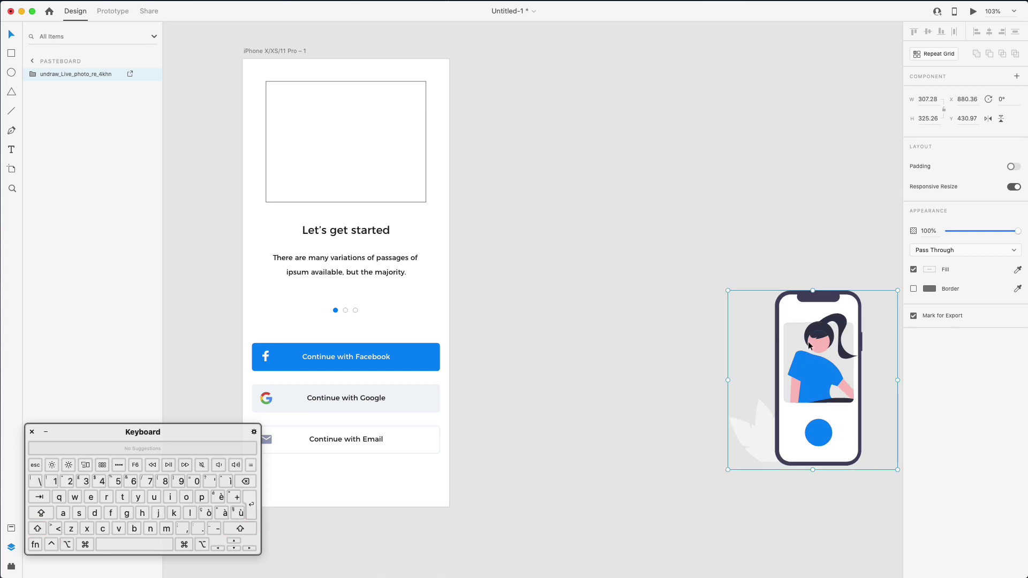
left_click_drag(806, 342, 479, 193)
left_click(374, 201)
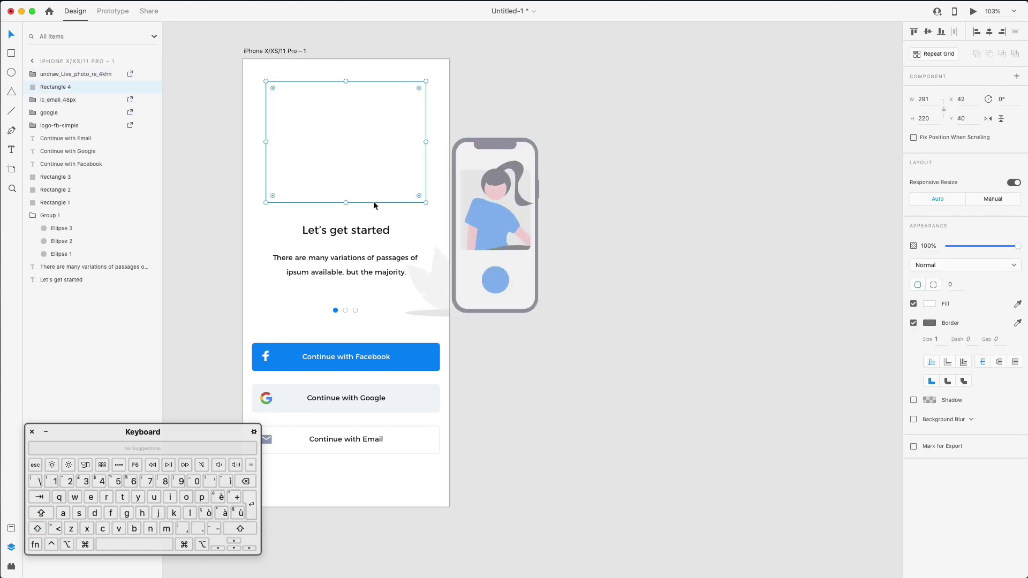
key("Delete")
key("super+z")
key("Delete")
left_click_drag(438, 269, 295, 181)
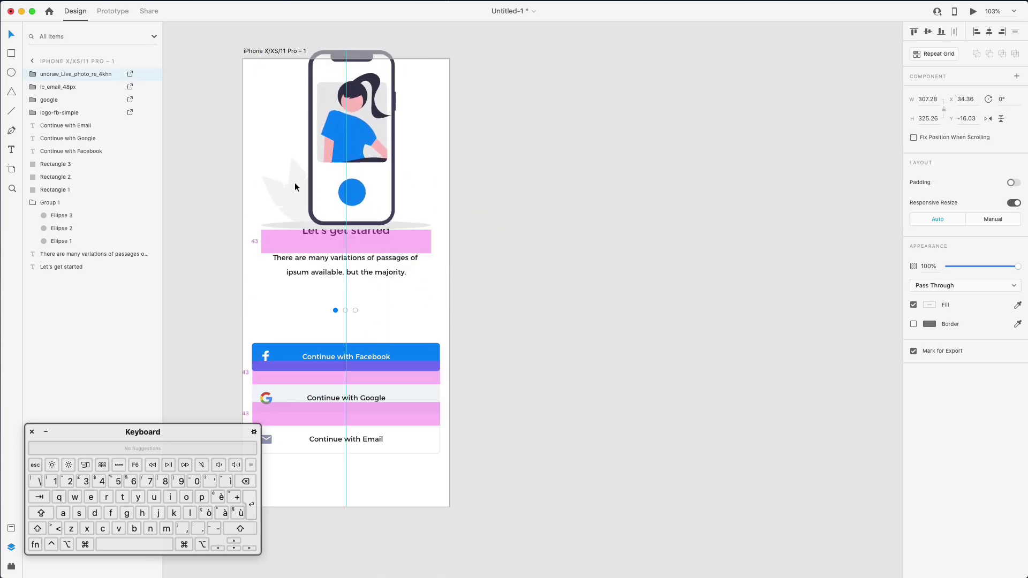
left_click_drag(431, 50, 387, 95)
Nudge the Facebook, Google and Email login buttons to adjust their spacing
scroll(336, 294, "left", 2)
scroll(336, 294, "down", 1)
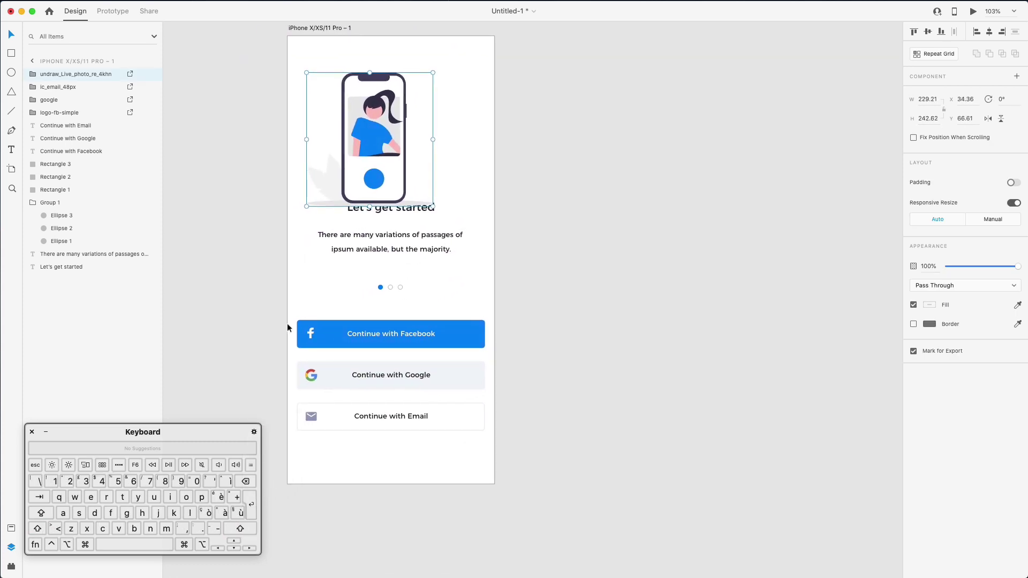
left_click_drag(275, 317, 278, 359)
left_click(513, 449)
key("shift+Up")
left_click_drag(276, 399, 265, 313)
key("shift+Up")
key("shift+Down")
key("shift+Down")
key("shift+Down")
key("shift+Down")
key("shift+Down")
key("shift+Down")
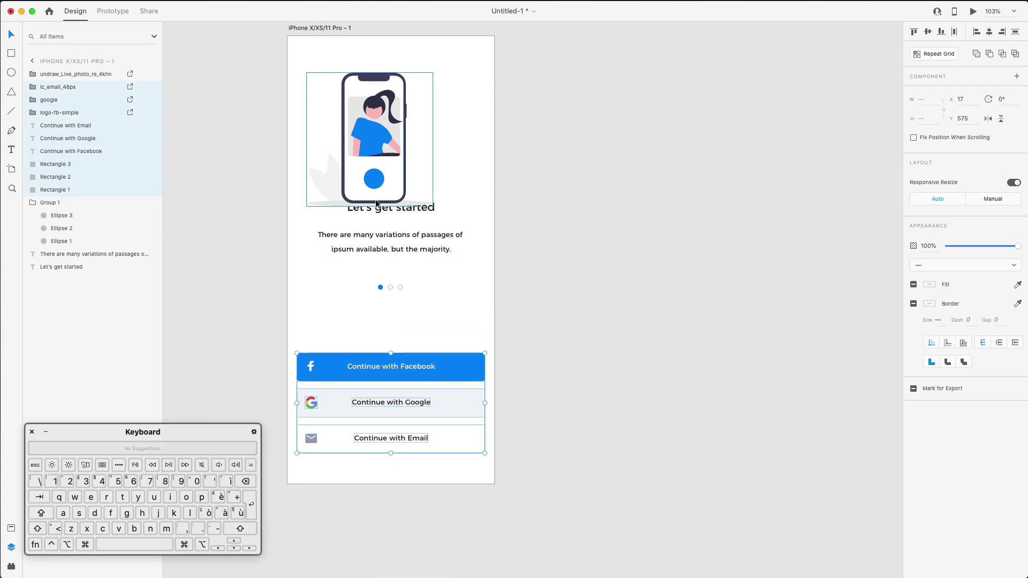
Move the title, paragraph and page dots down, then nudge the dots up slightly
left_click_drag(267, 197, 489, 309)
left_click_drag(525, 133, 361, 153)
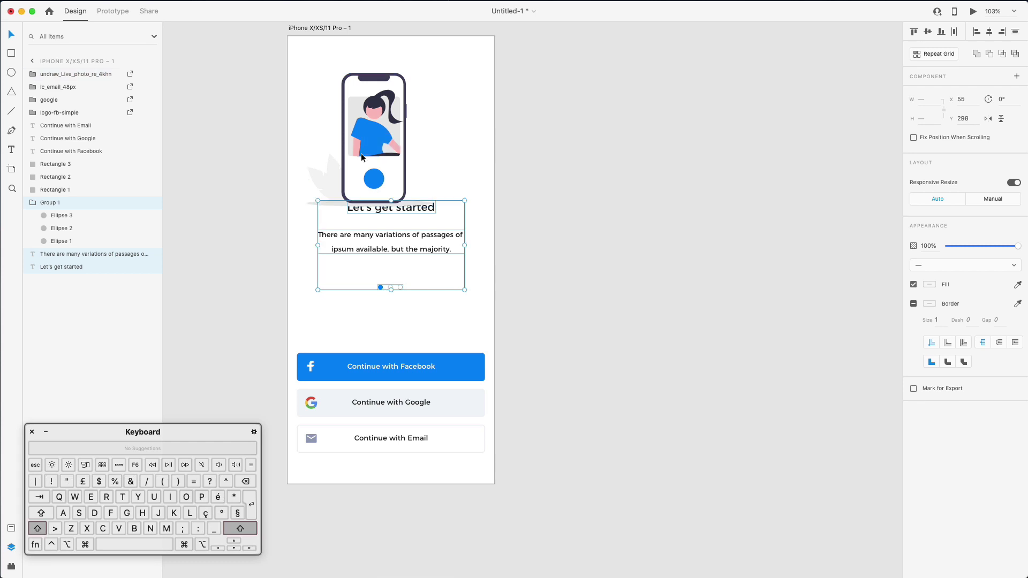
key("shift+Down")
key("shift+Down")
key("shift+Down")
key("shift+Down")
key("shift+Down")
key("shift+Down")
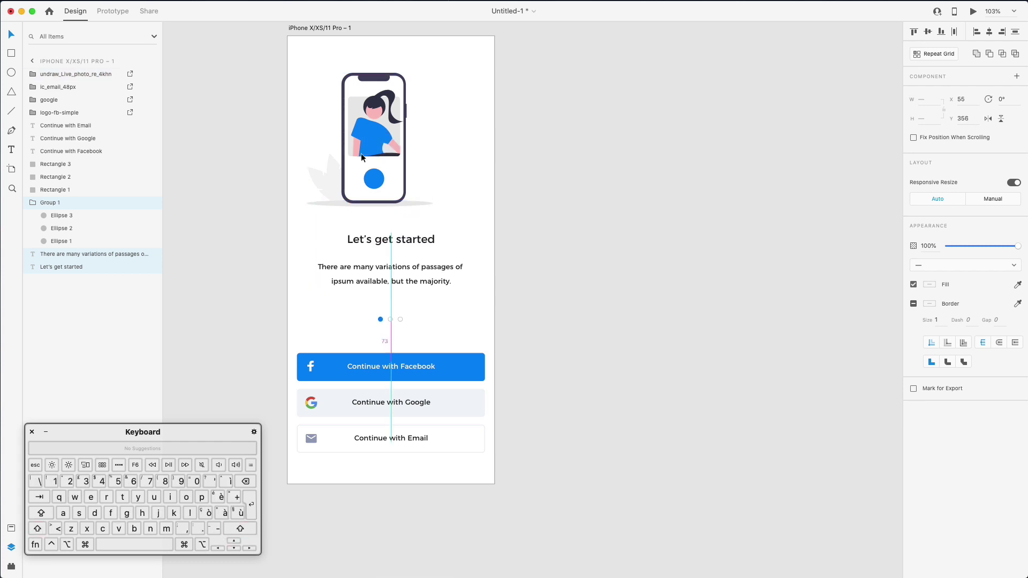
left_click(503, 230)
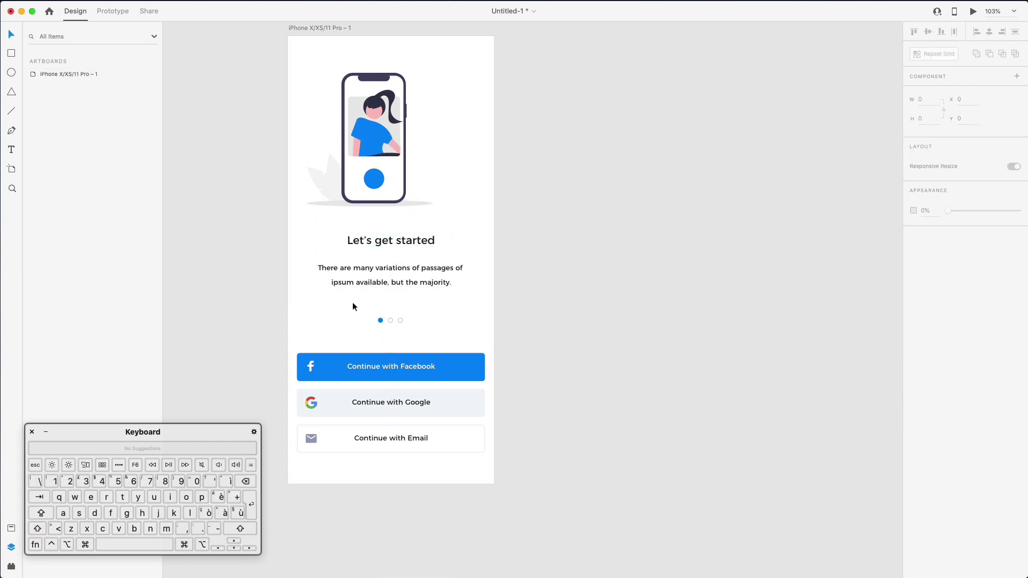
left_click_drag(352, 303, 445, 337)
key("Up")
key("Up")
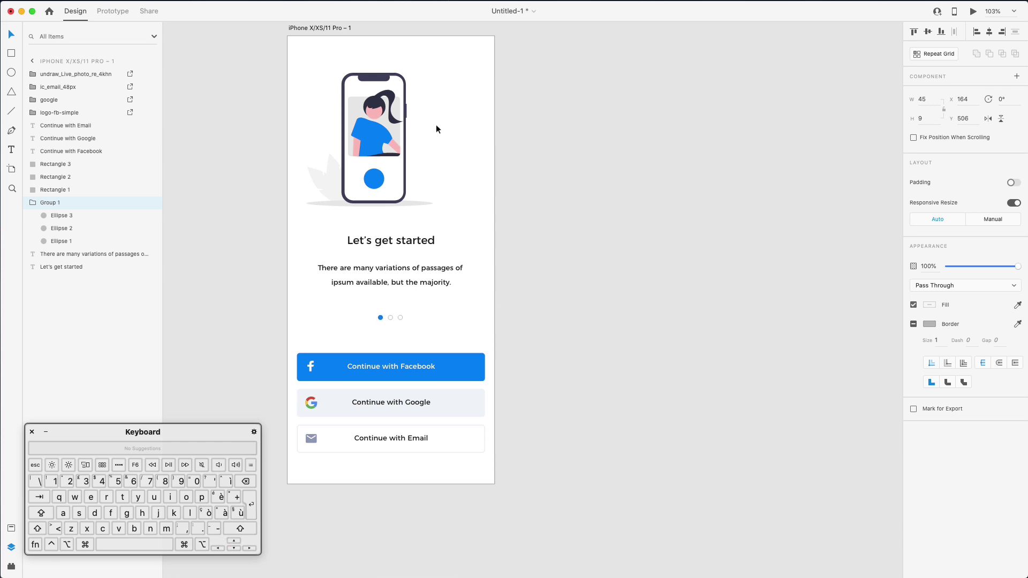
Centre the phone illustration horizontally and enlarge it around its centre
left_click(381, 146)
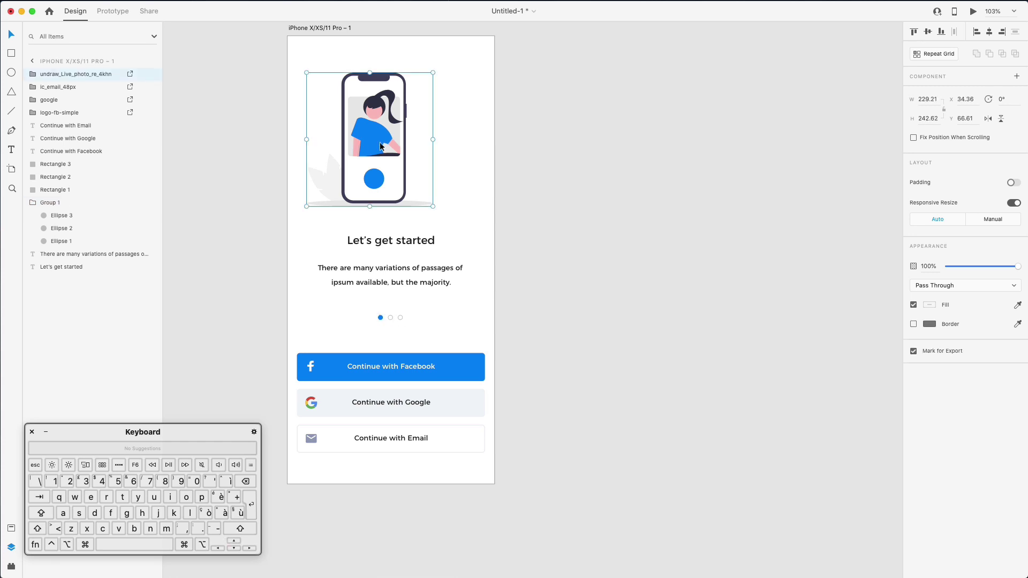
left_click(991, 32)
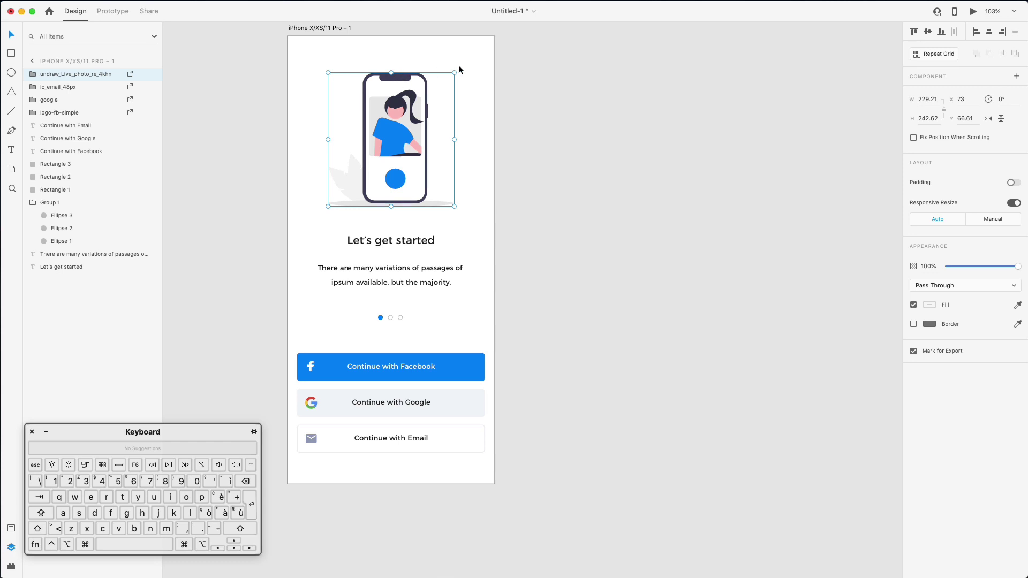
left_click_drag(459, 67, 458, 69)
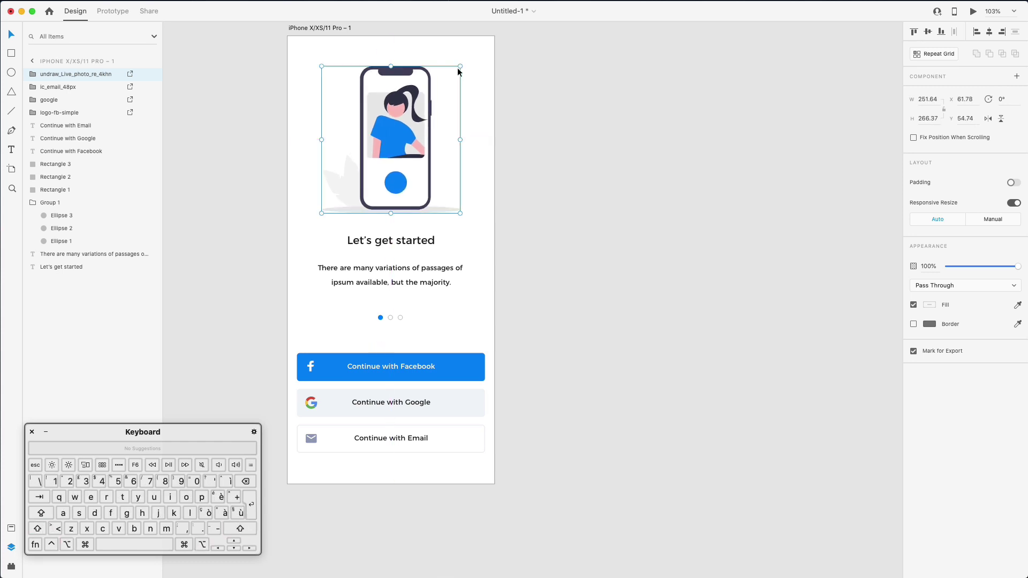
scroll(503, 119, "left", 3)
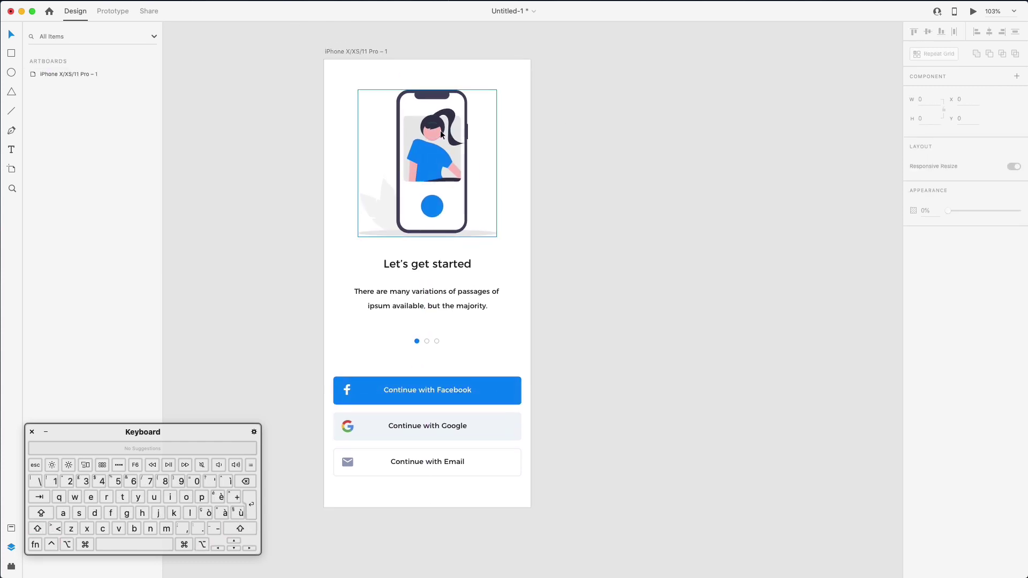
key("shift")
left_click(573, 131)
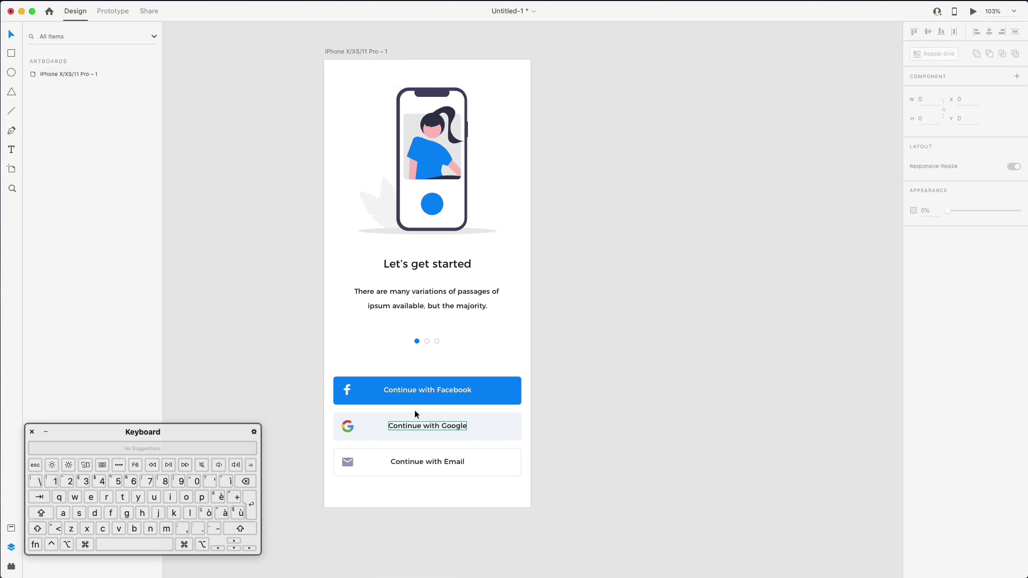
left_click_drag(315, 413, 329, 459)
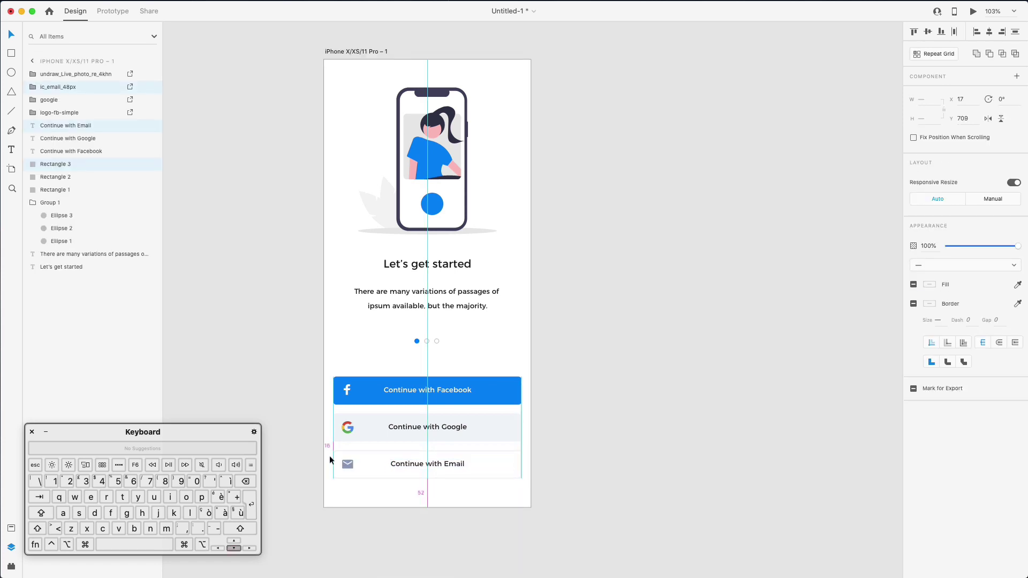
Group each login button's parts and name the groups Facebook, Google and Email
left_click_drag(311, 367, 539, 397)
key("super+g")
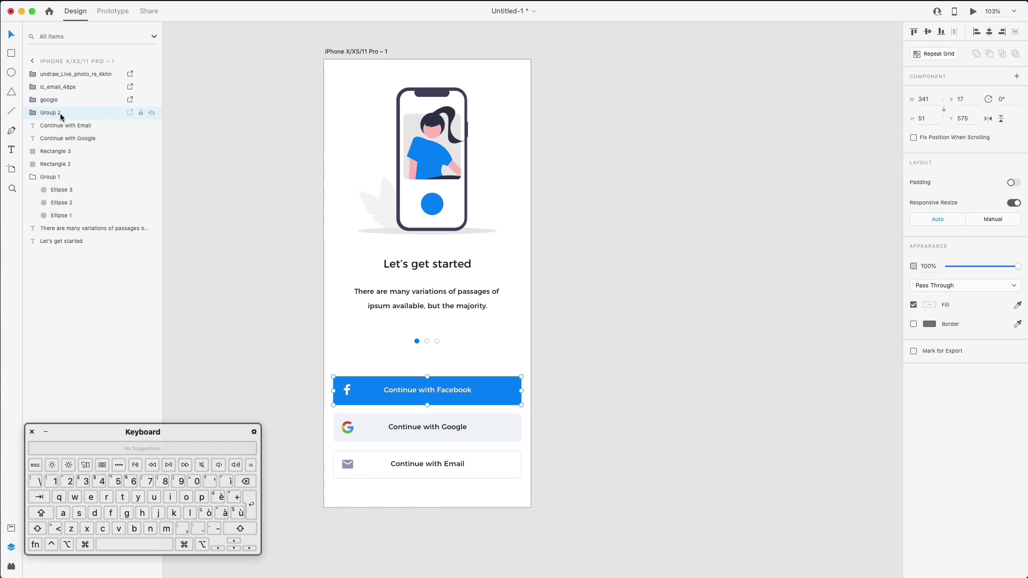
double_click(56, 114)
type("Fac")
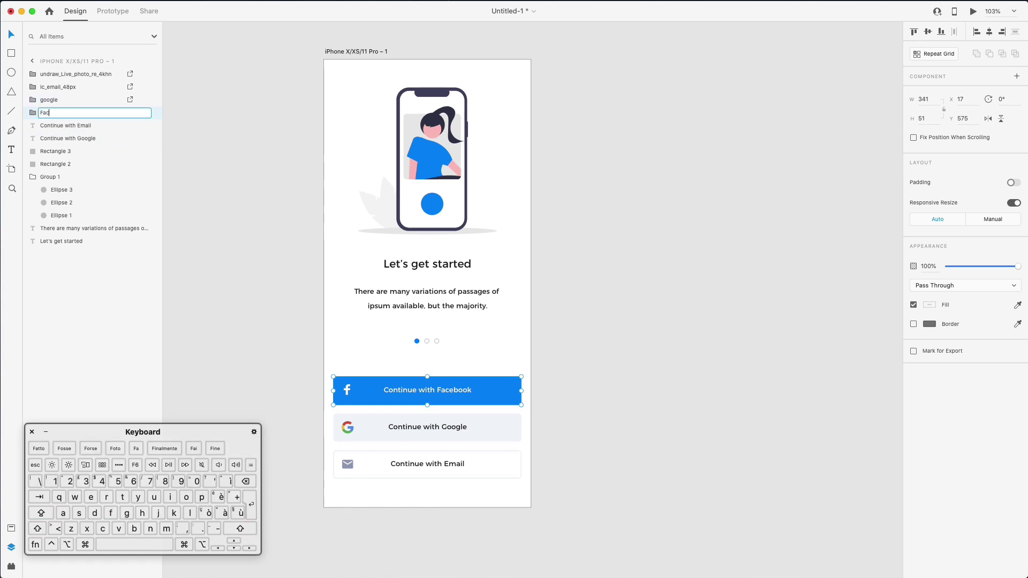
type("ebook")
key("Return")
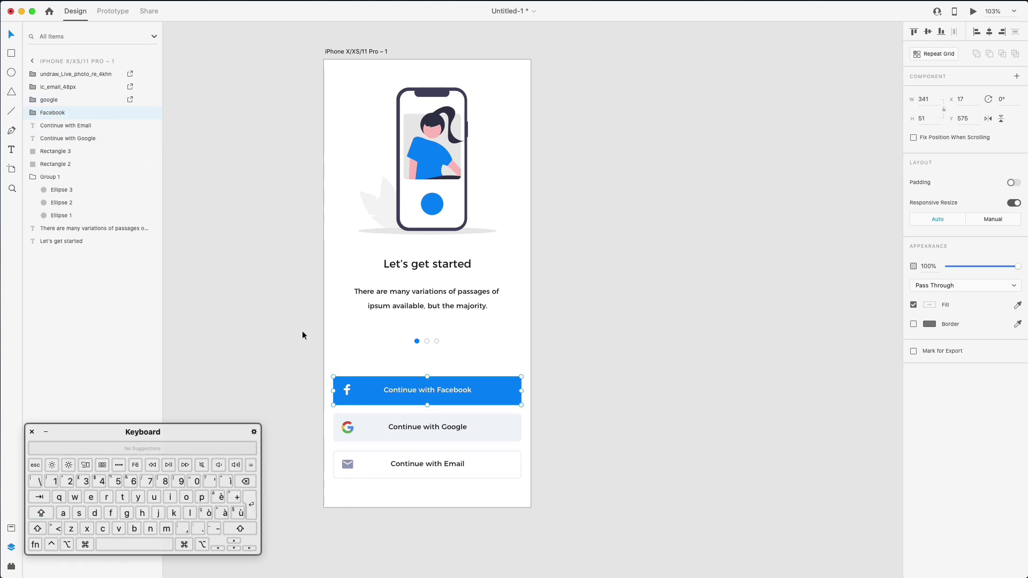
left_click_drag(314, 413, 487, 433)
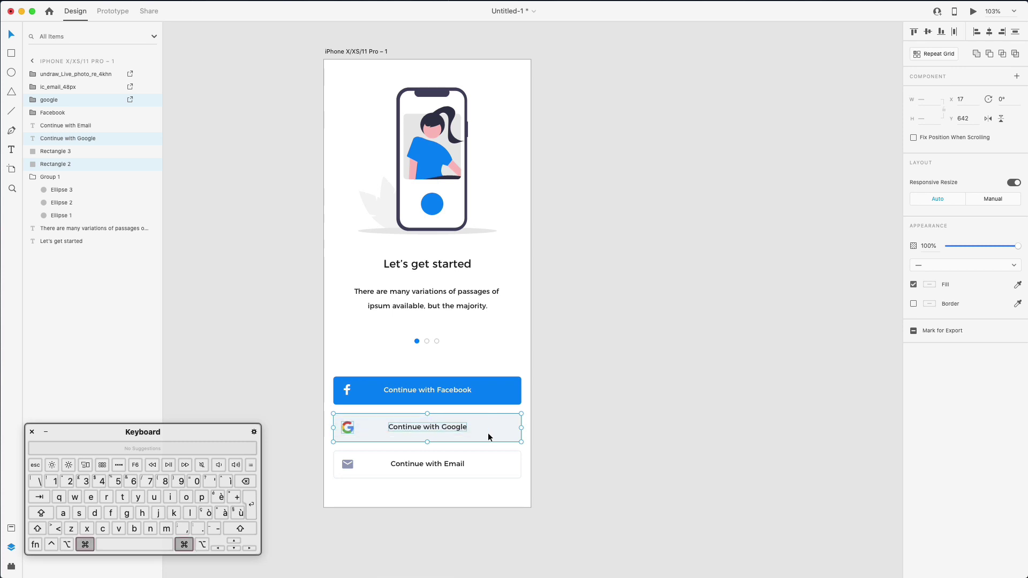
key("super+g")
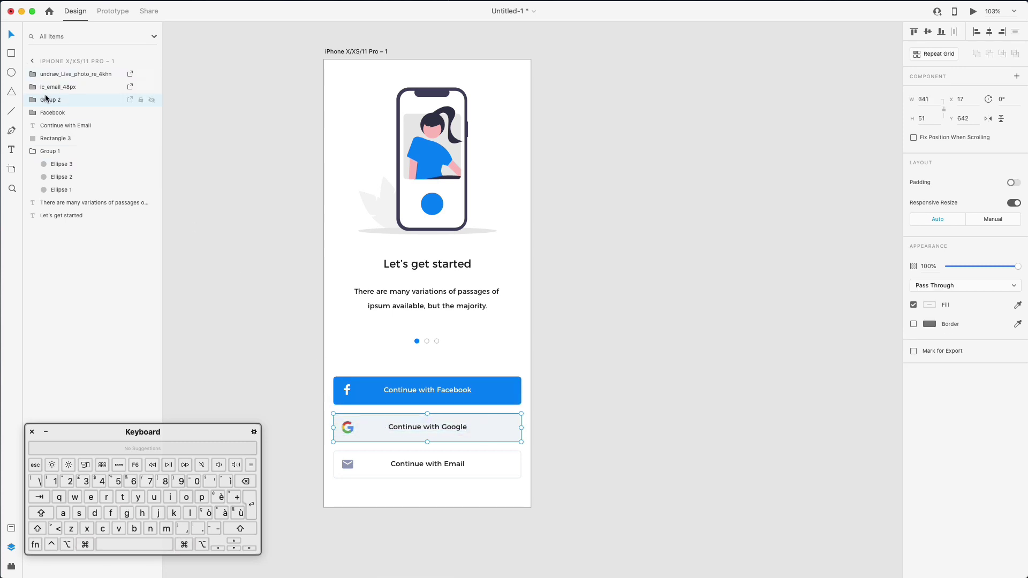
double_click(50, 102)
type("Go")
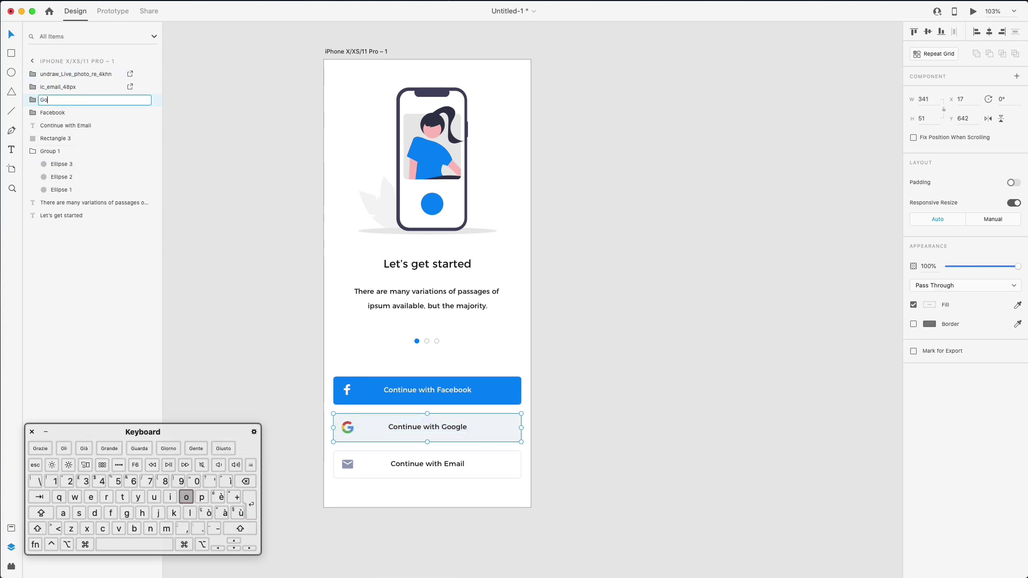
type("ogle")
key("Return")
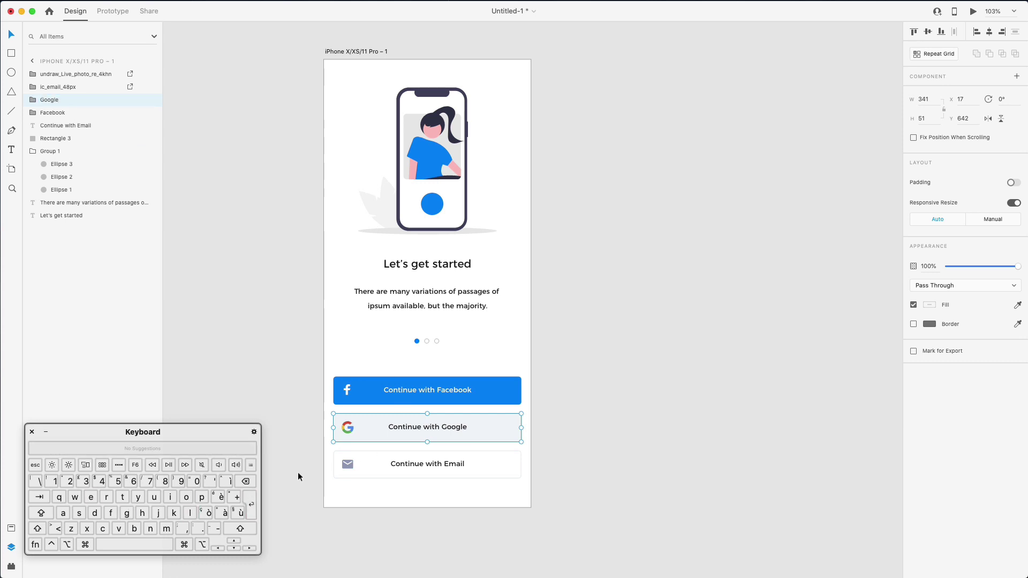
left_click_drag(309, 449, 561, 519)
key("super+g")
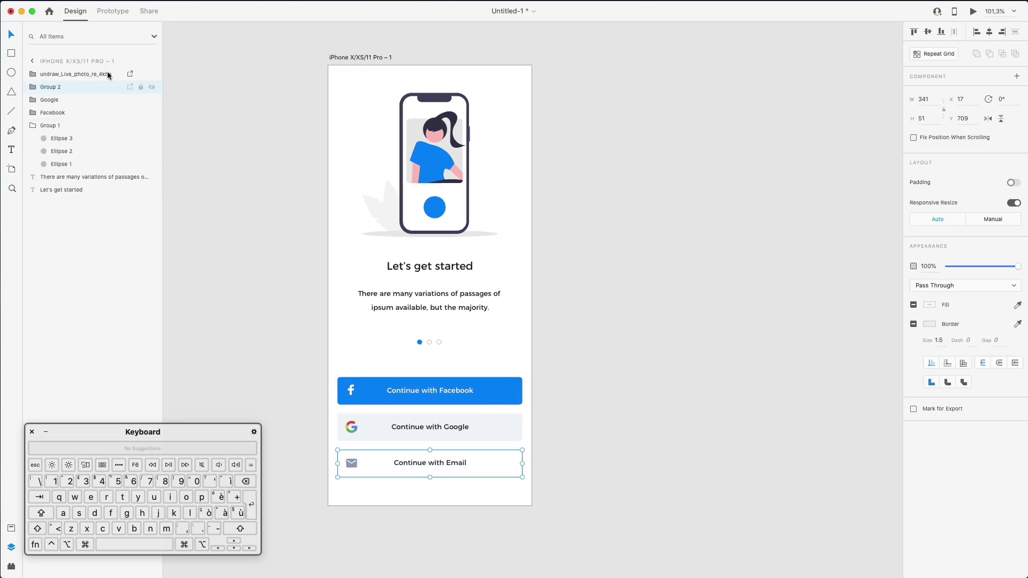
double_click(51, 87)
type("Email")
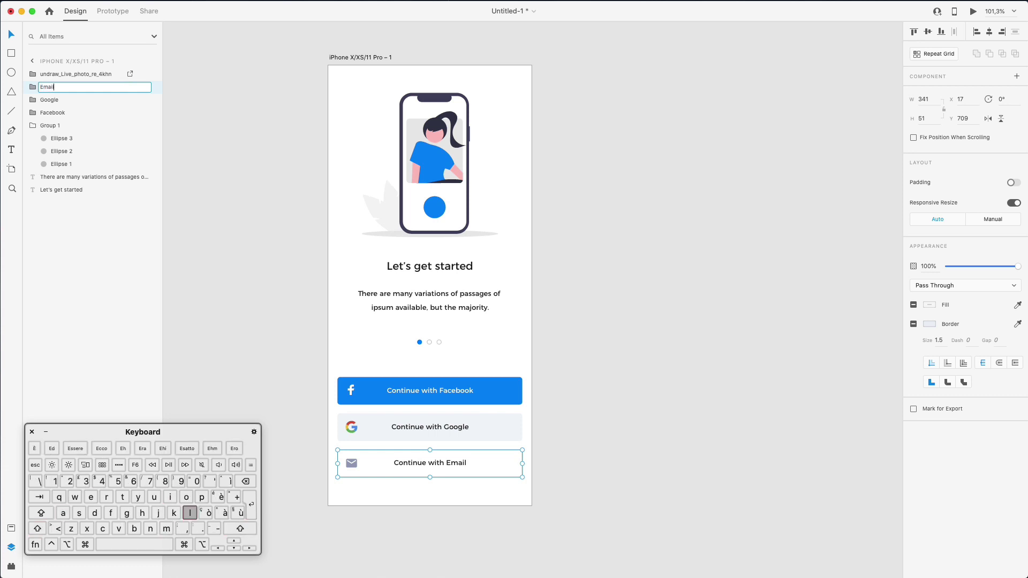
key("Return")
Rename the phone illustration layer to 'illustration'
double_click(72, 75)
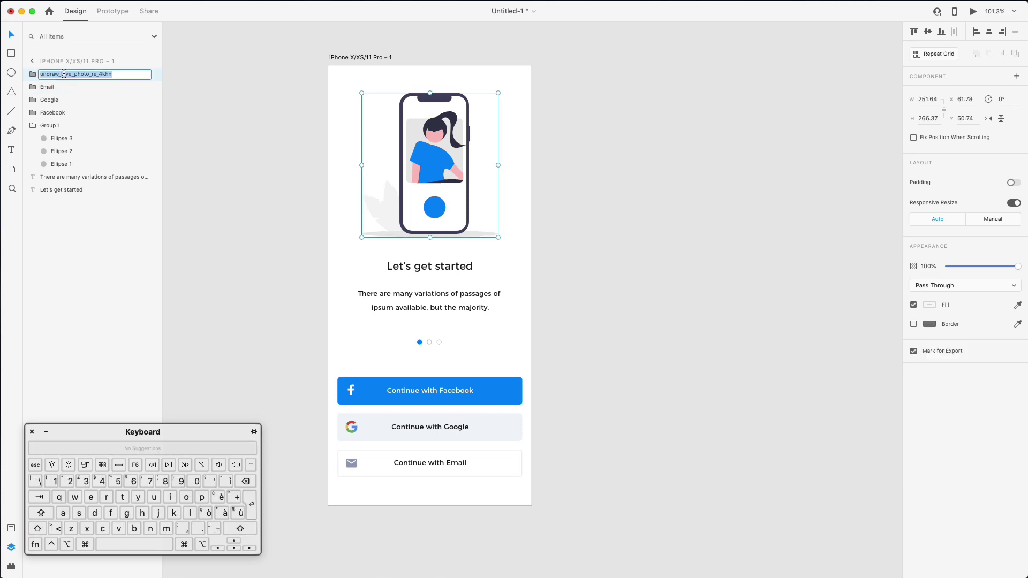
type("illust")
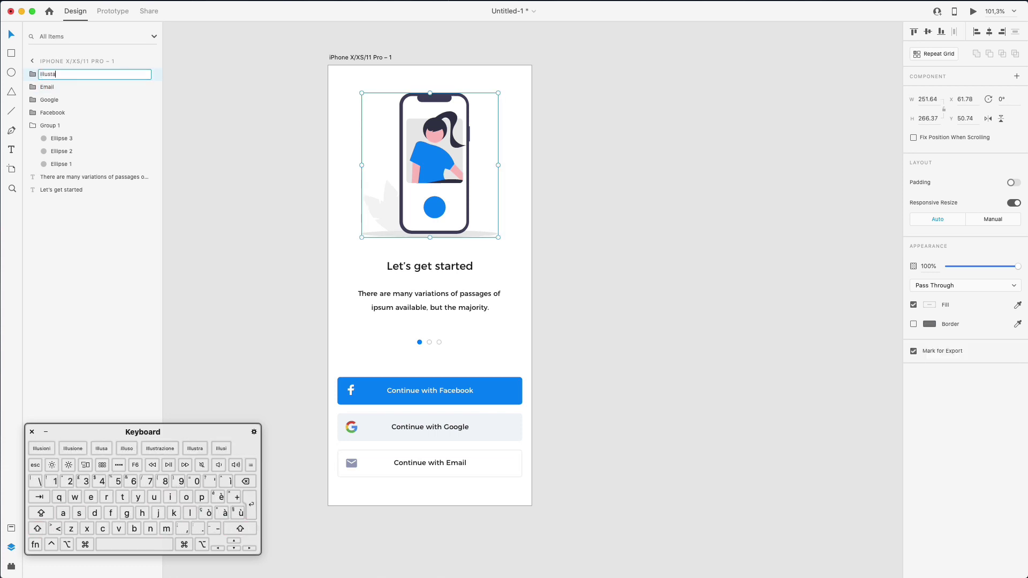
type("ration")
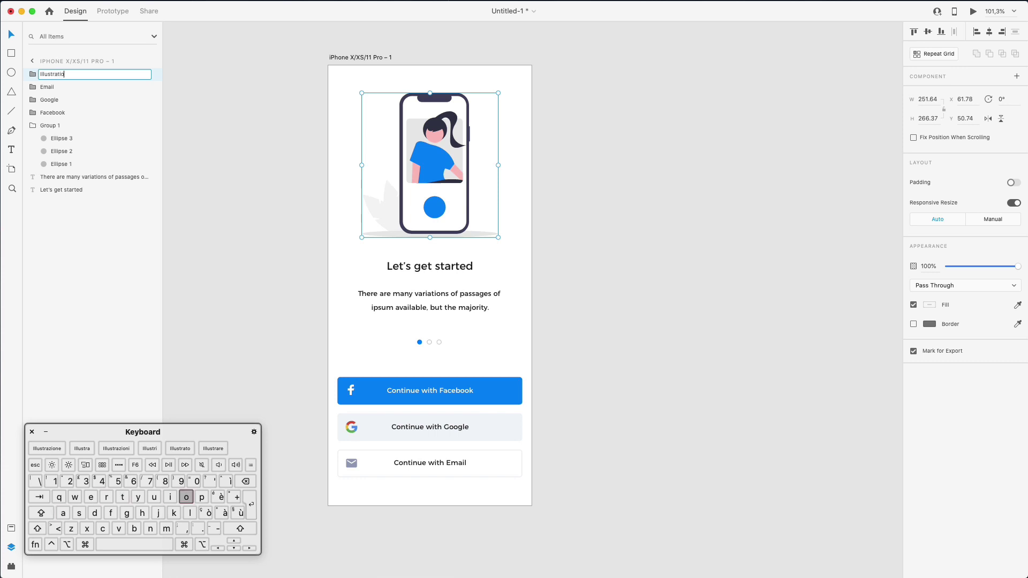
key("Return")
left_click(585, 267)
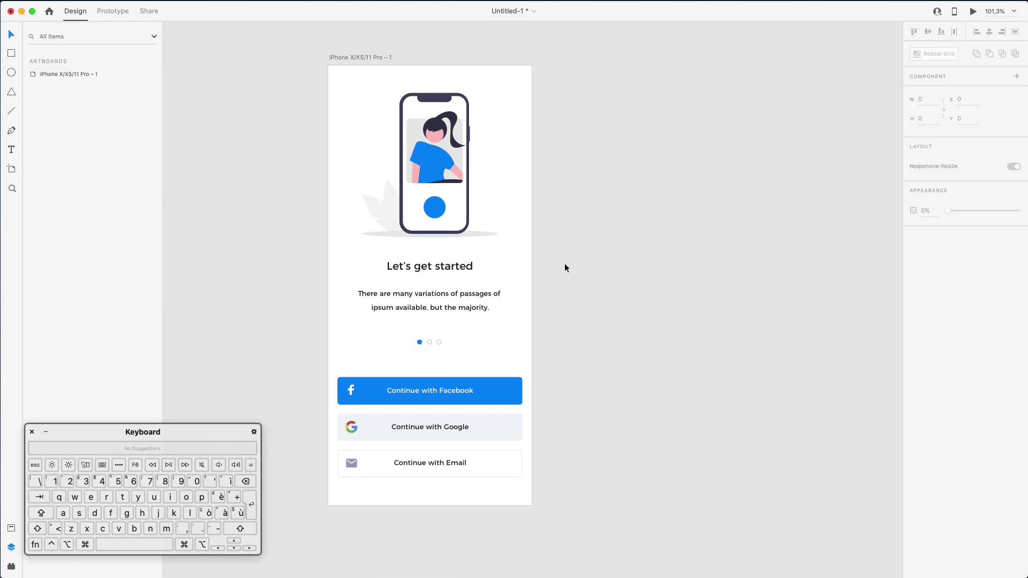
Move the heading, paragraph and dots 10 px down and nudge the illustration slightly lower
scroll(564, 262, "right", 2)
left_click_drag(280, 249, 480, 355)
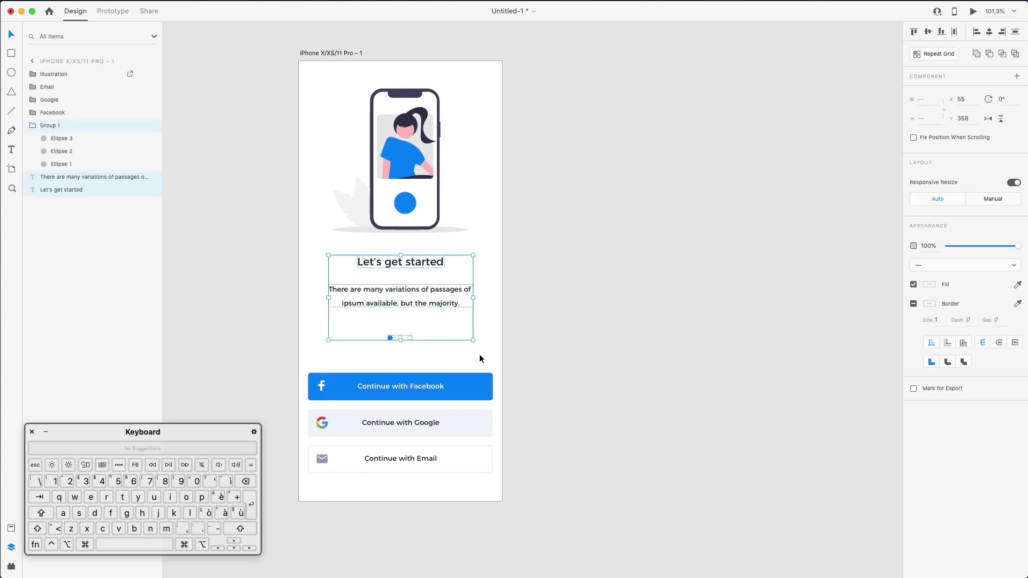
key("shift+Down")
scroll(600, 284, "down", 2)
scroll(600, 284, "left", 2)
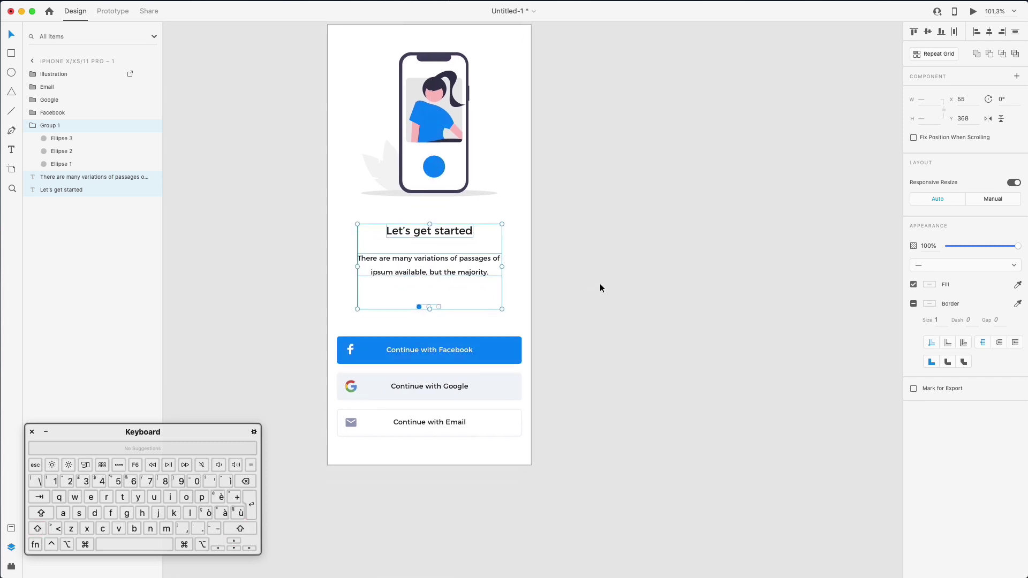
left_click(420, 305)
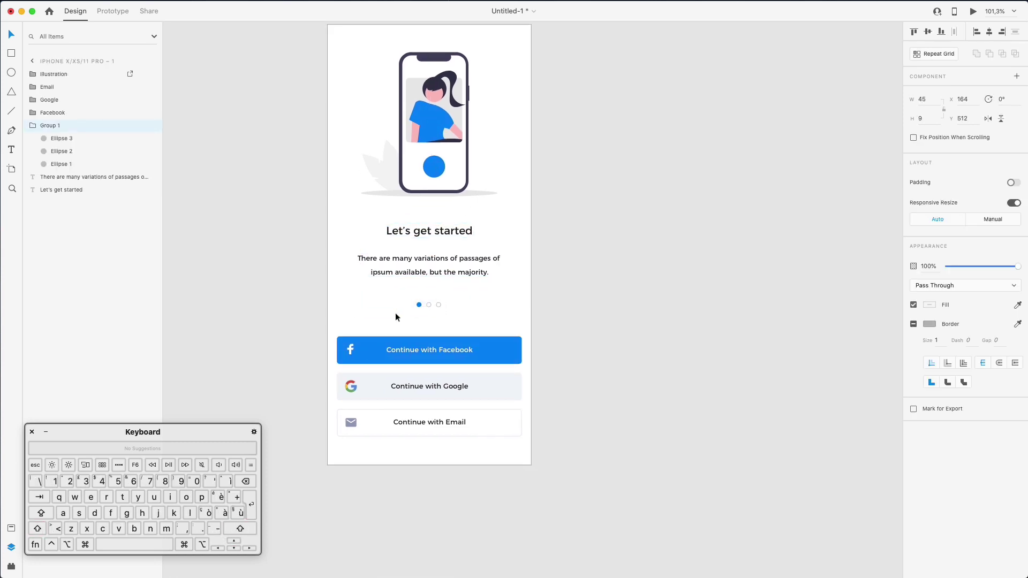
left_click(445, 81)
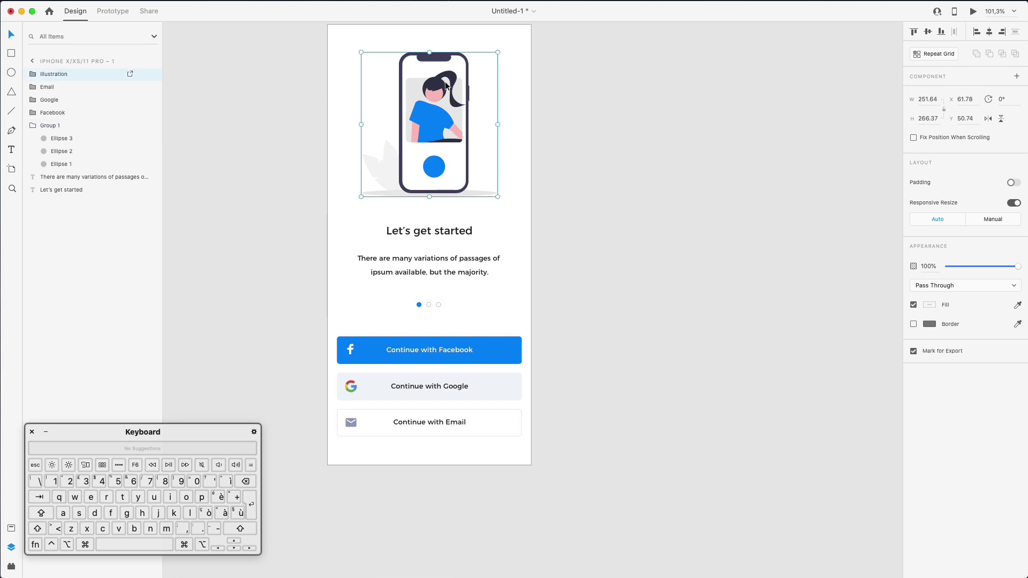
key("Down")
key("Down")
key("Down")
key("Down")
left_click(278, 107)
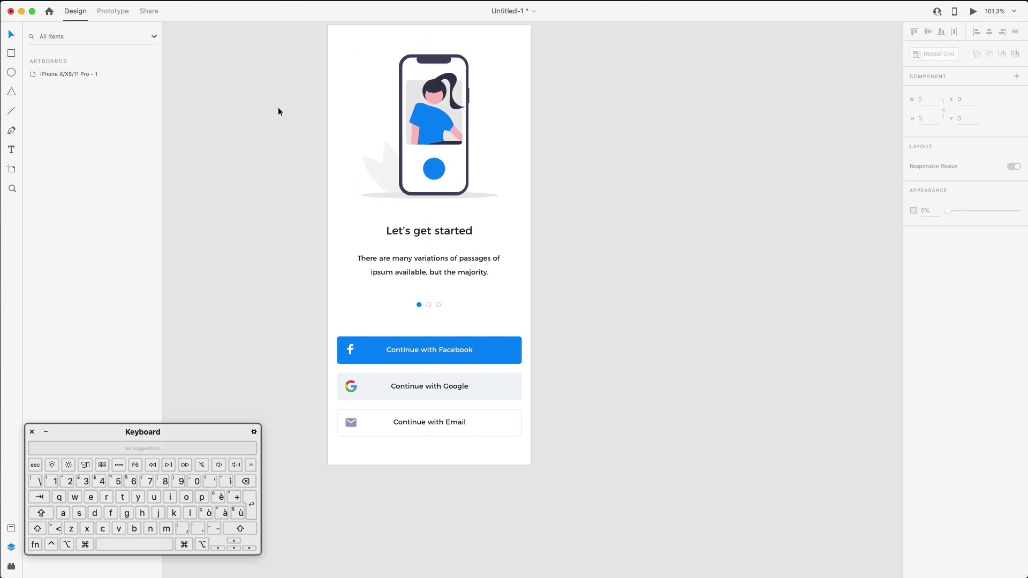
Rename the onboarding artboard to '1' and copy it
scroll(278, 107, "up", 3)
scroll(278, 107, "right", 2)
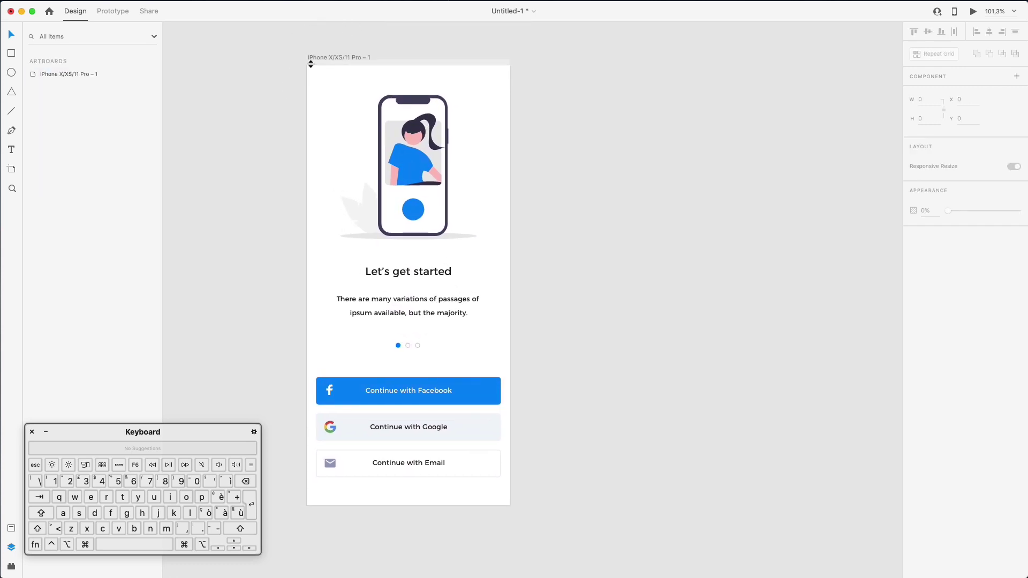
double_click(48, 75)
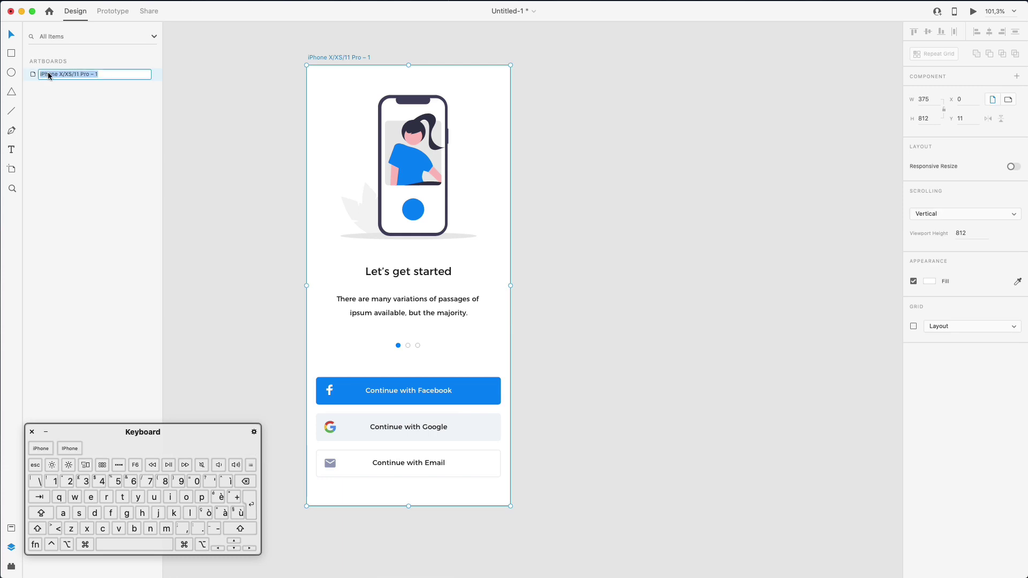
type("1")
key("Return")
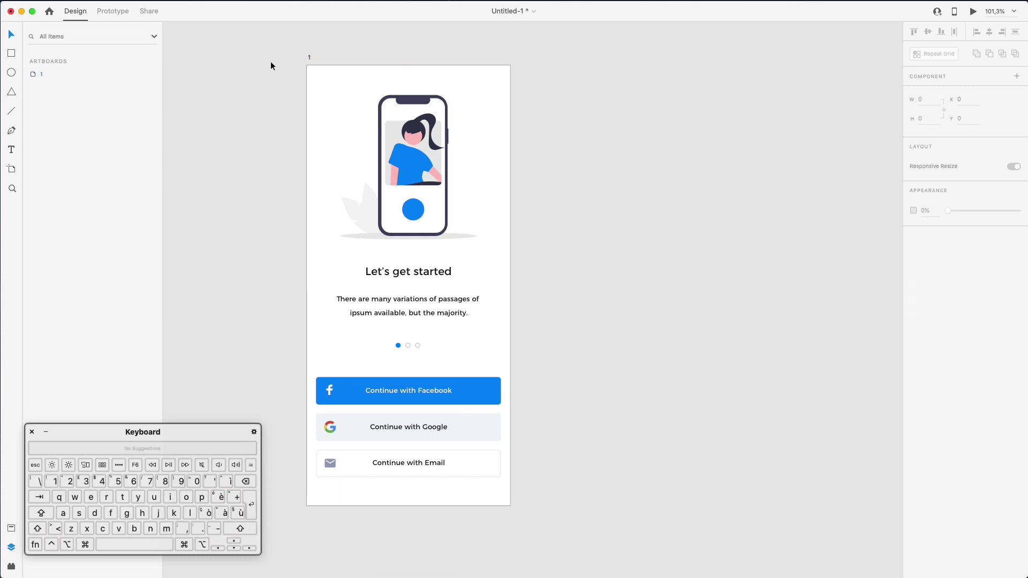
key("super+c")
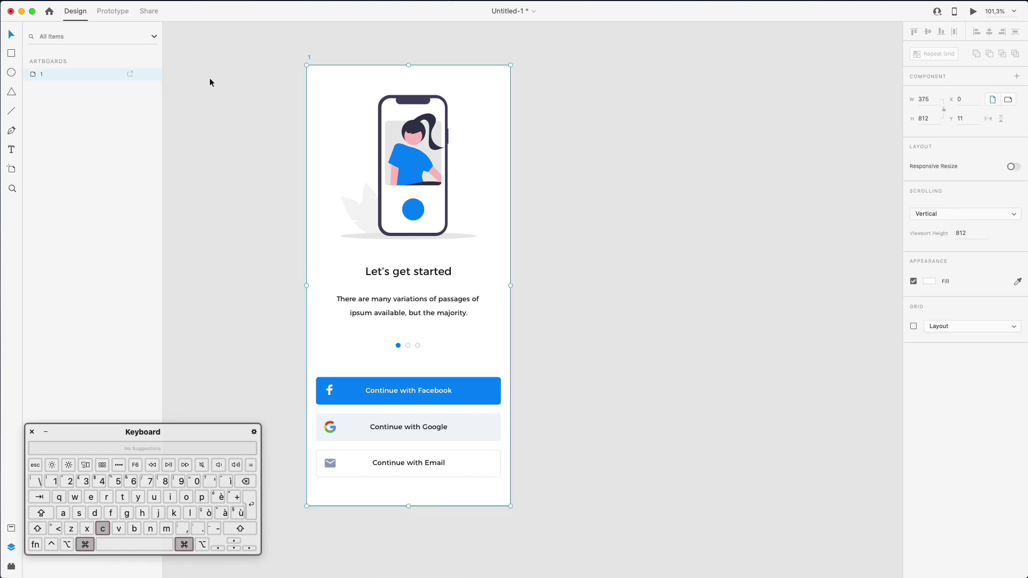
Paste a duplicate of artboard 1 and name it '2'
key("super+v")
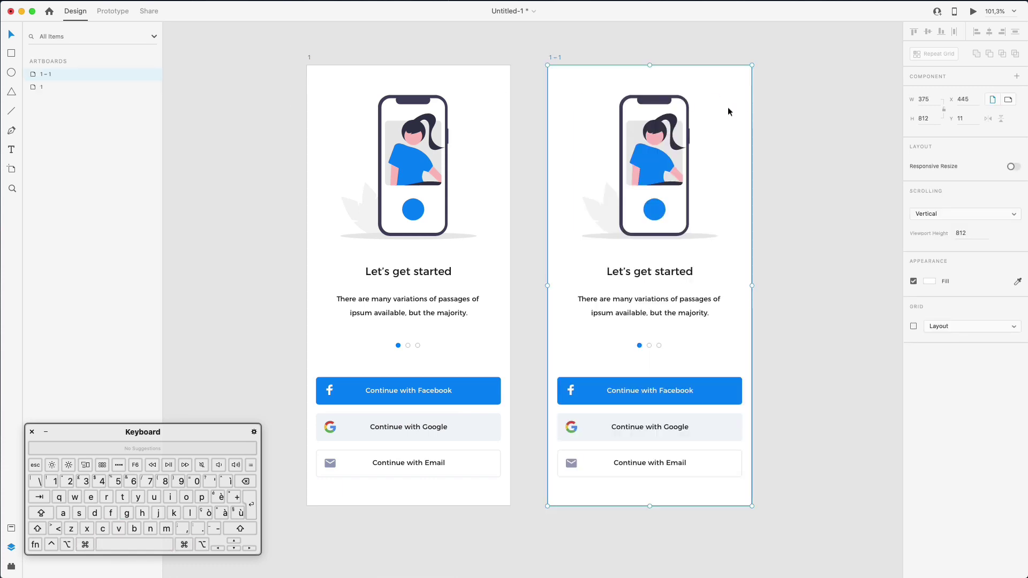
double_click(51, 74)
type("2")
key("Return")
Delete artboard 2's illustration and move its heading and paragraph to the top
left_click(674, 160)
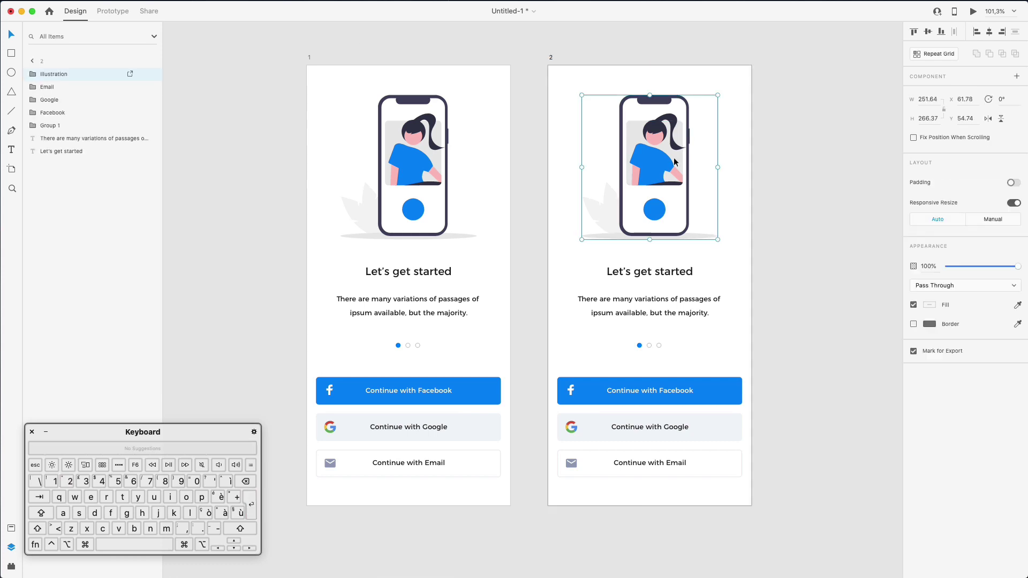
key("Delete")
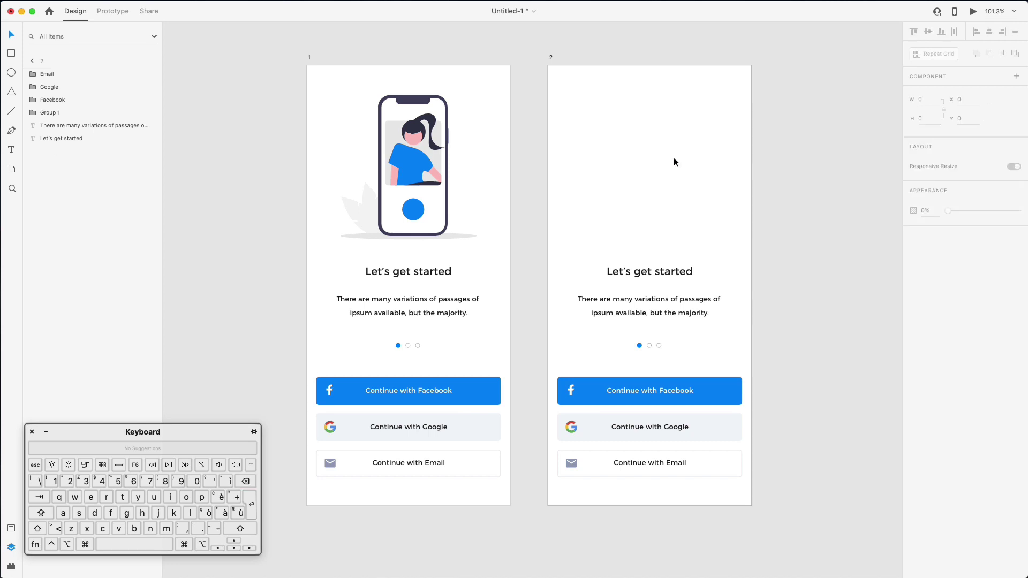
left_click(648, 271)
left_click(658, 300, "shift")
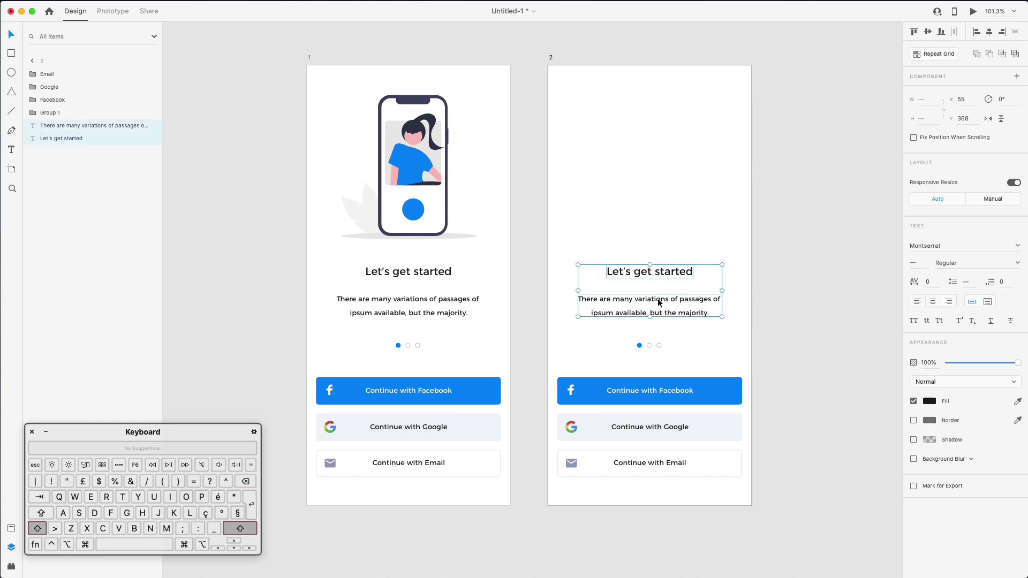
left_click_drag(680, 303, 690, 133)
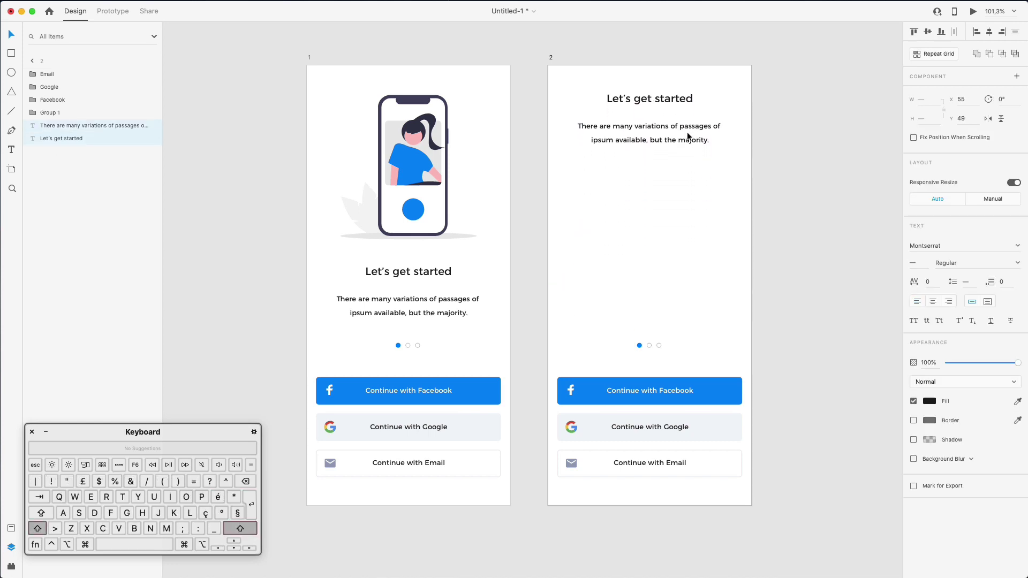
left_click(802, 120)
left_click(626, 108)
Change the heading to 'Hello,' with the user's name on a second line
double_click(627, 107)
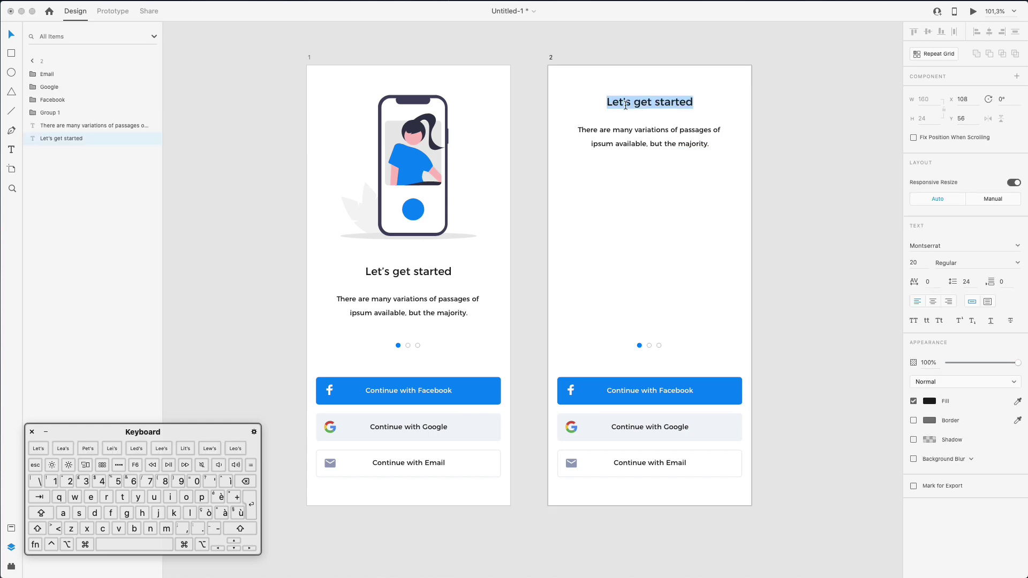
key("shift")
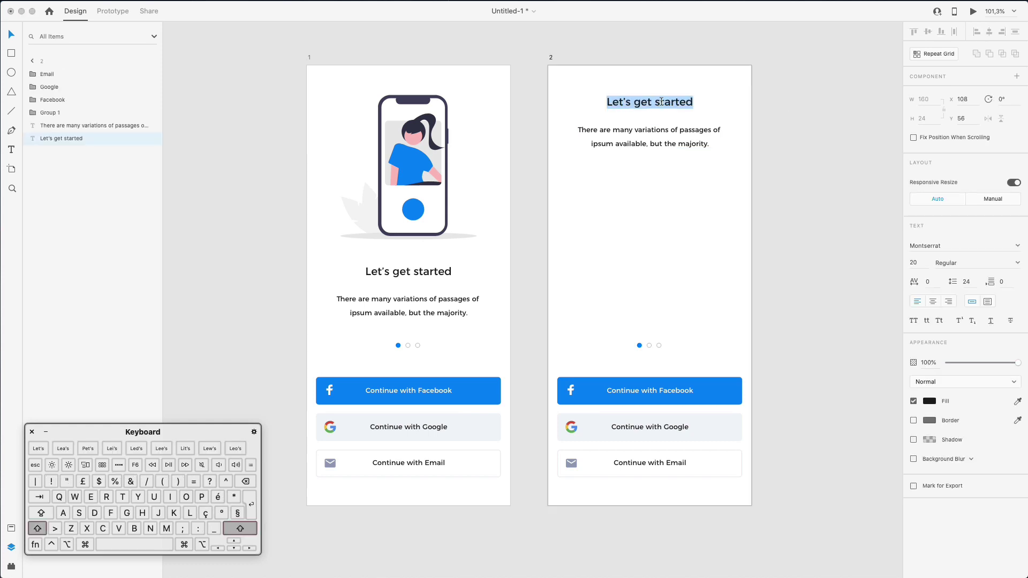
type("Hello,")
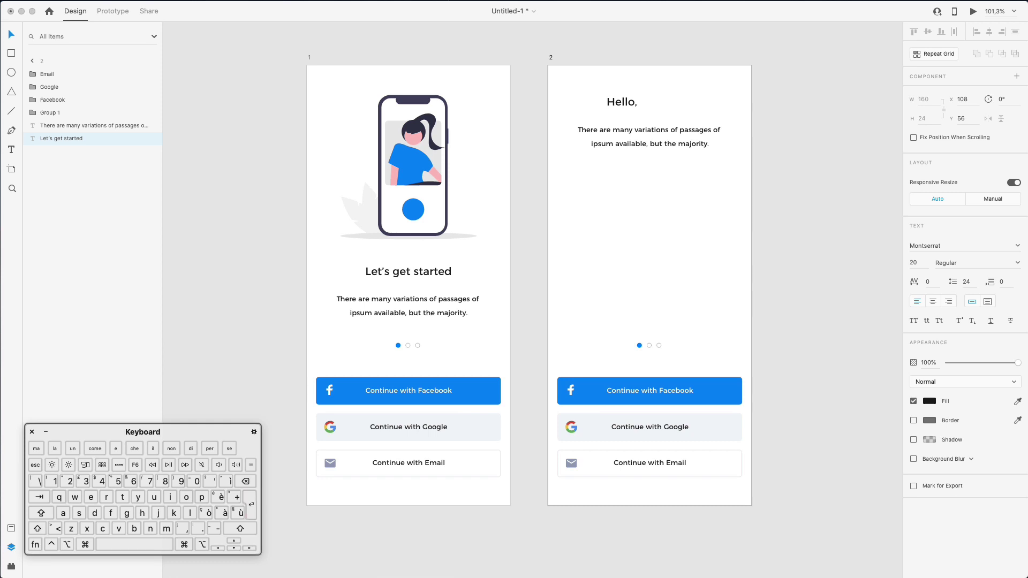
key("Return")
key("shift")
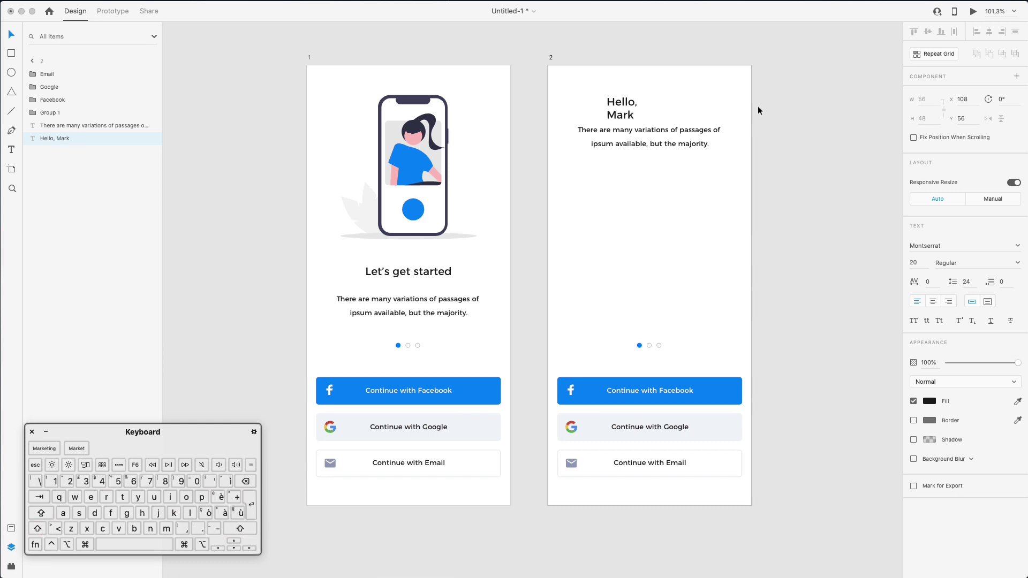
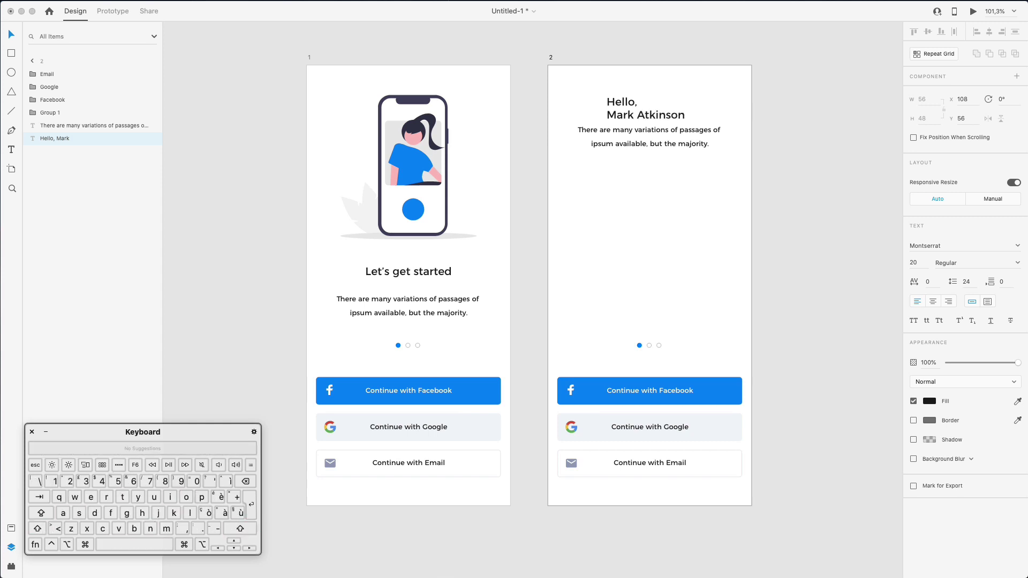
type("zn")
key("BackSpace")
key("BackSpace")
key("BackSpace")
key("BackSpace")
key("BackSpace")
type("zons")
Set the word 'Hello,' to Light font weight
left_click_drag(637, 104, 596, 103)
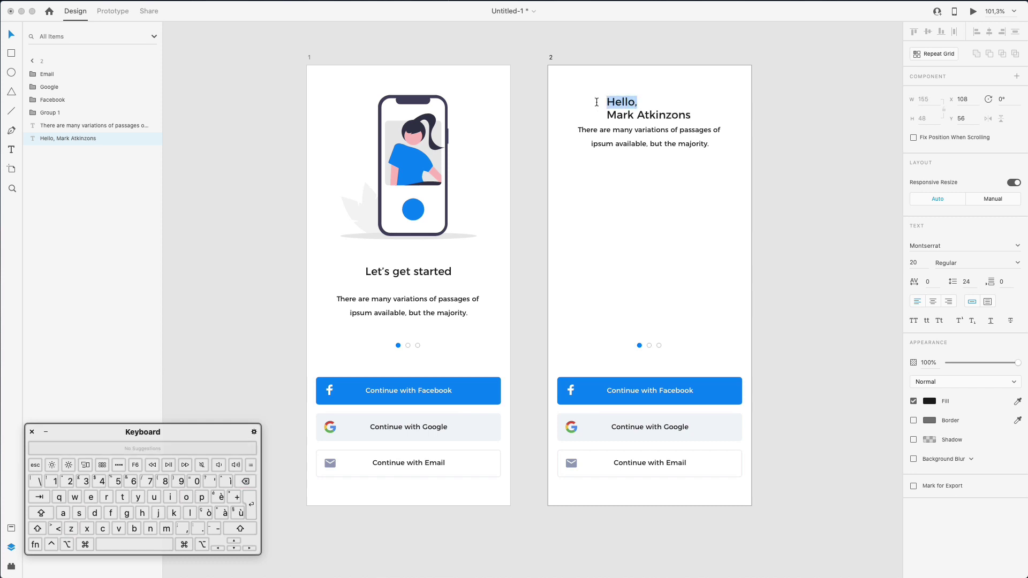
left_click(959, 262)
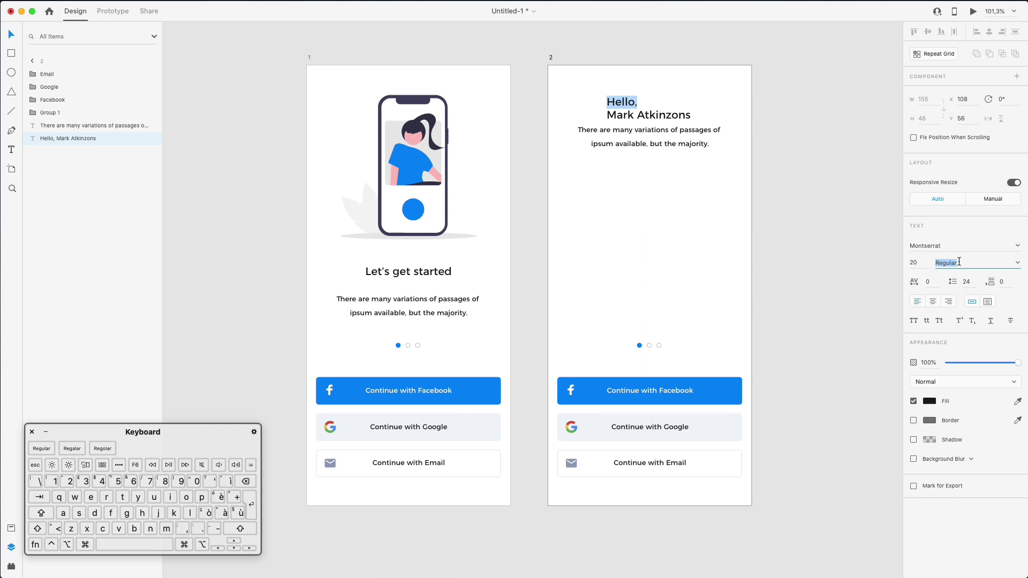
left_click(1017, 263)
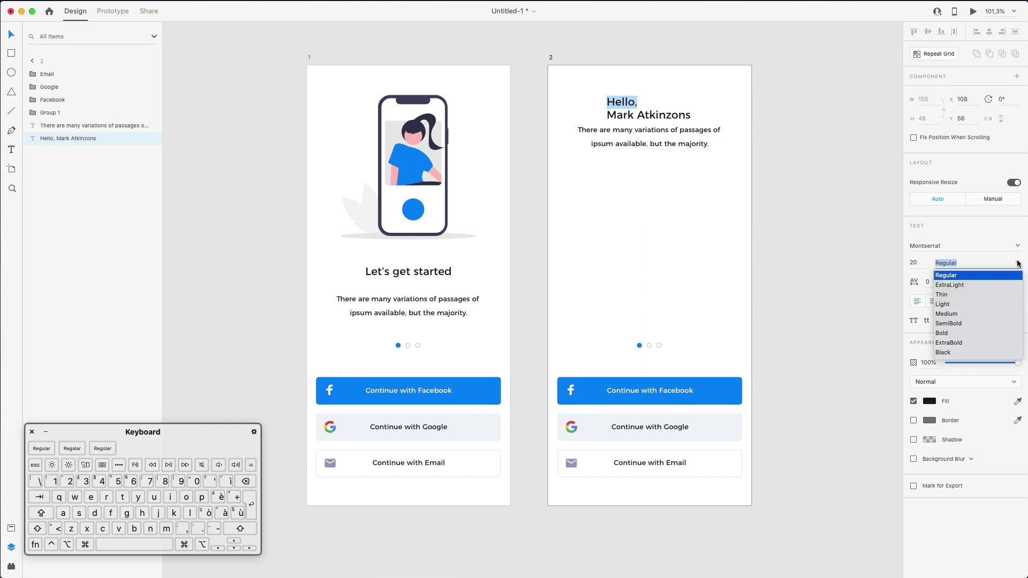
left_click(951, 305)
key("Escape")
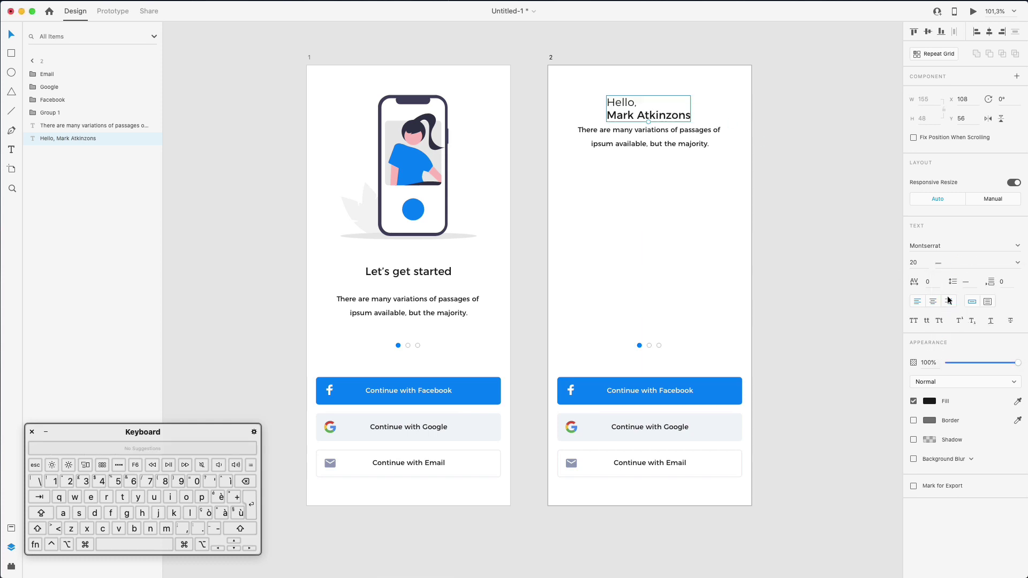
Set the greeting's line spacing to 30 and shift it slightly left to X 94
left_click(967, 283)
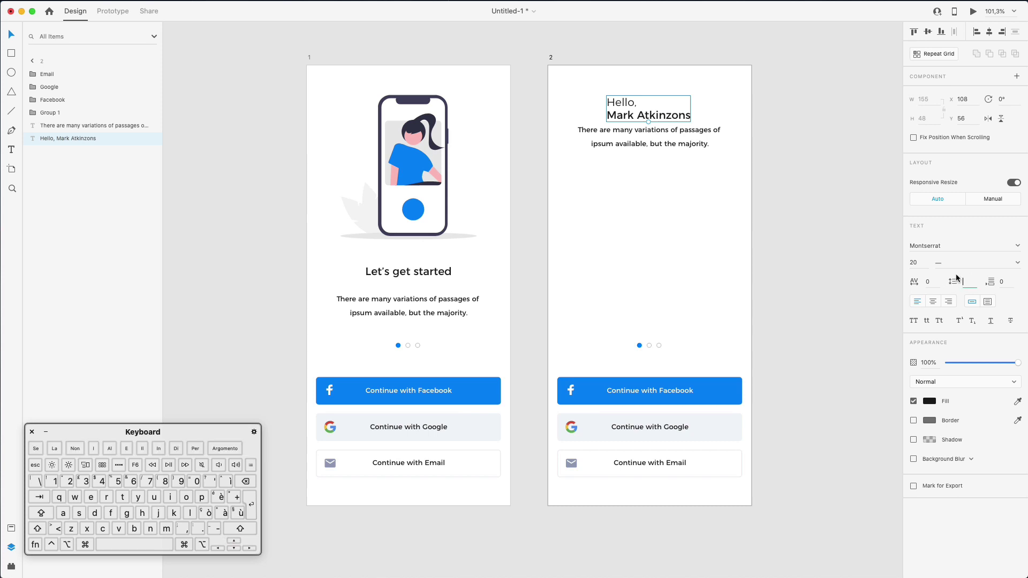
type("10")
key("Return")
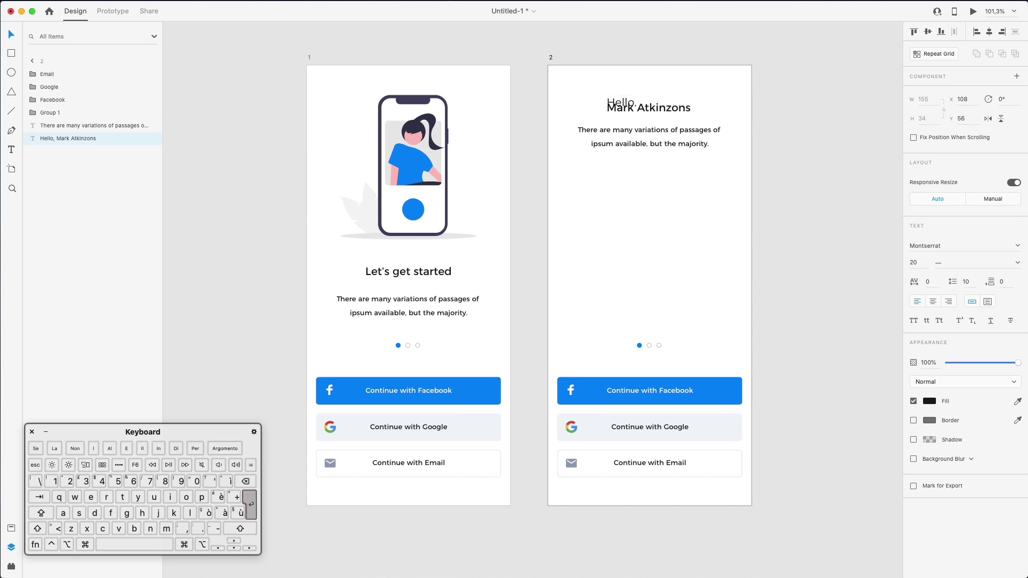
key("shift+Up")
key("shift+Up")
key("shift+Up")
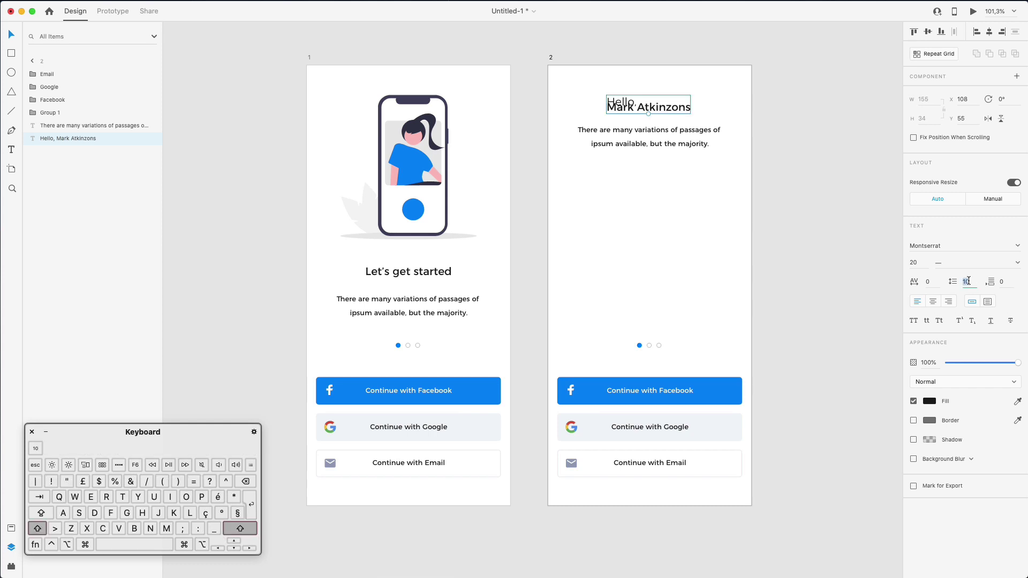
key("shift+Down")
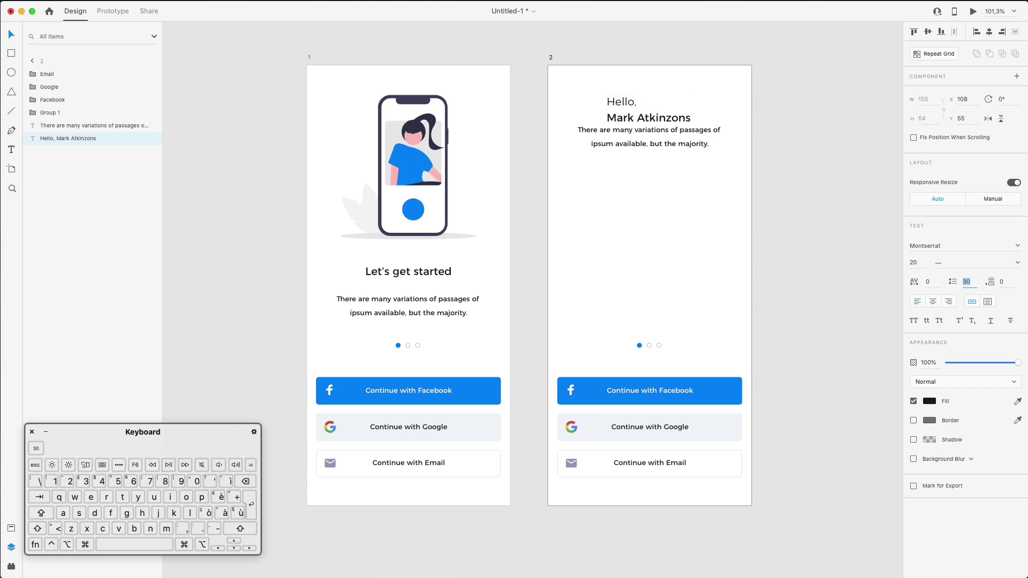
left_click(738, 186)
left_click_drag(632, 100, 624, 103)
left_click(31, 62)
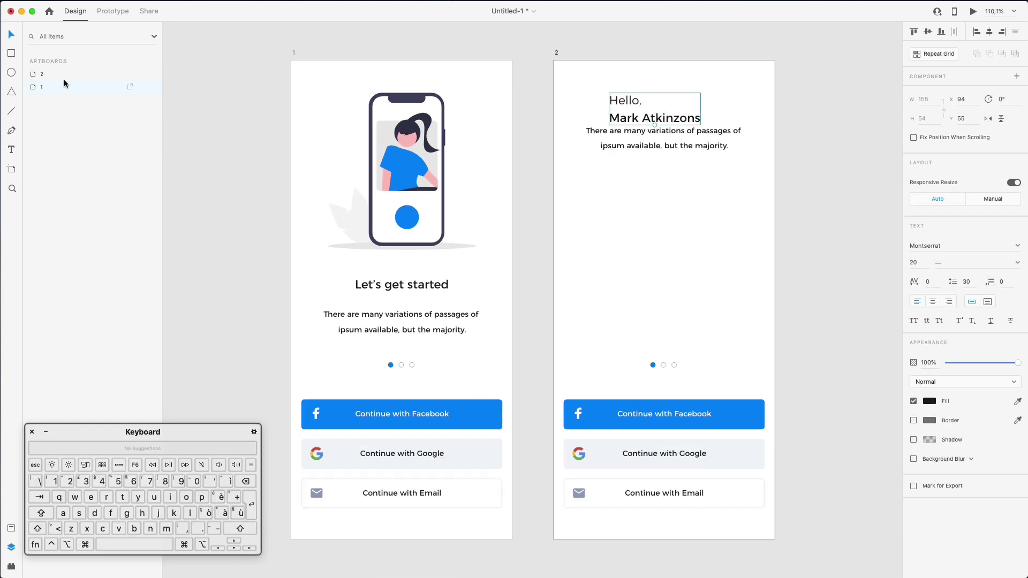
Show artboard 2's layout grid, align the greeting to the left margin, and left-align and lower the paragraph
left_click(58, 76)
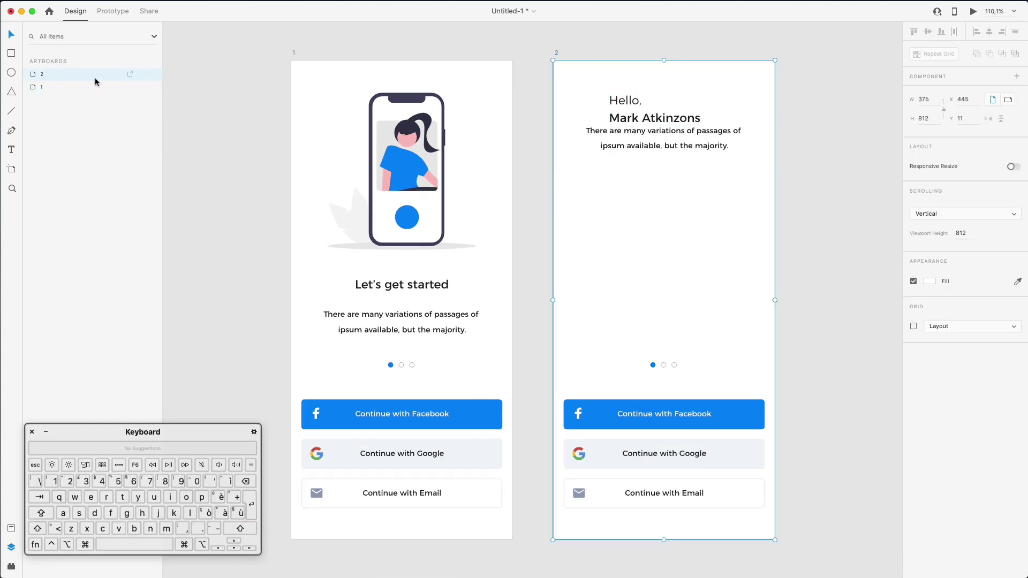
left_click(914, 326)
left_click(635, 37)
left_click_drag(627, 114, 582, 114)
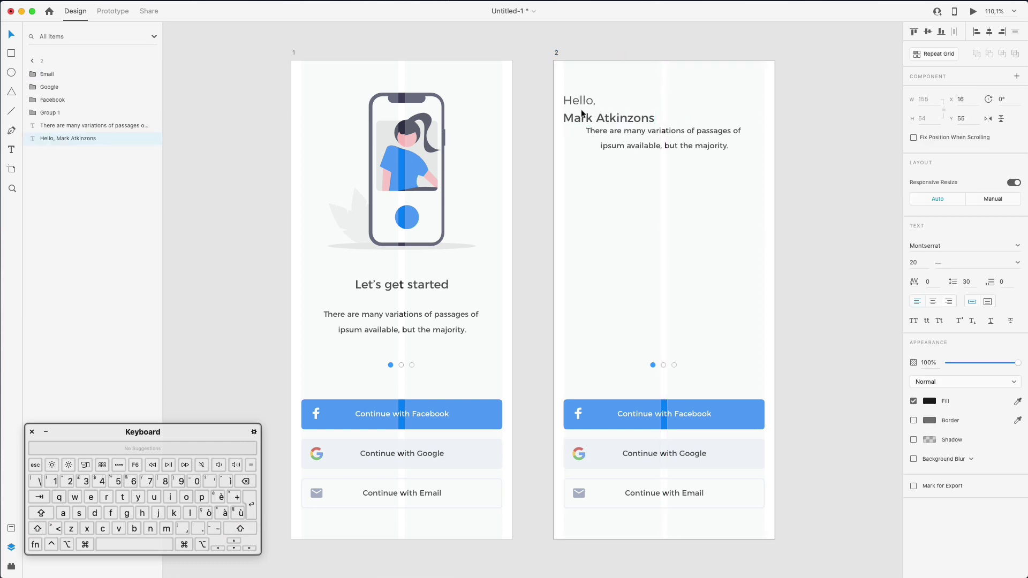
left_click_drag(648, 132, 648, 141)
left_click(916, 301)
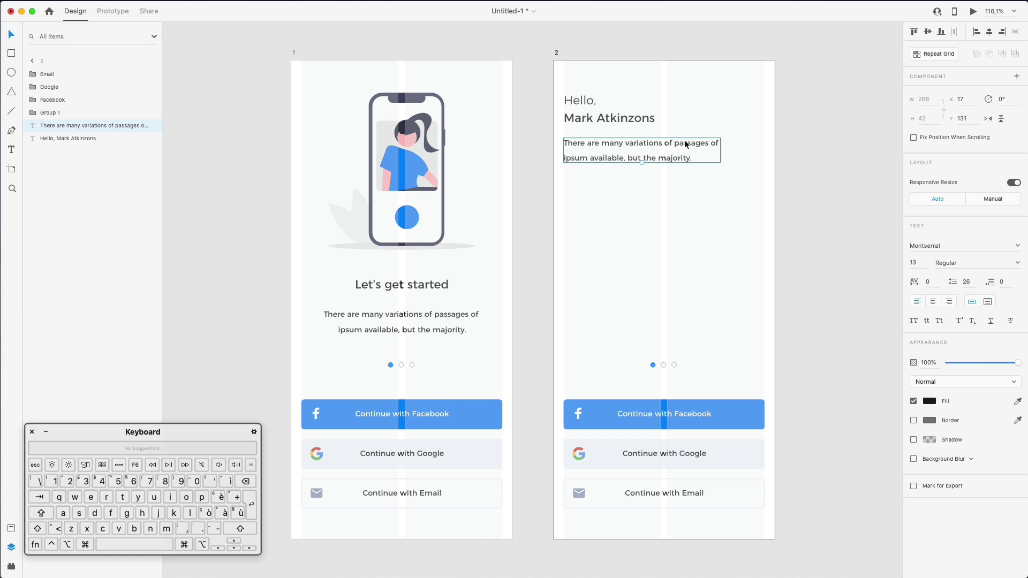
left_click_drag(684, 140, 683, 253)
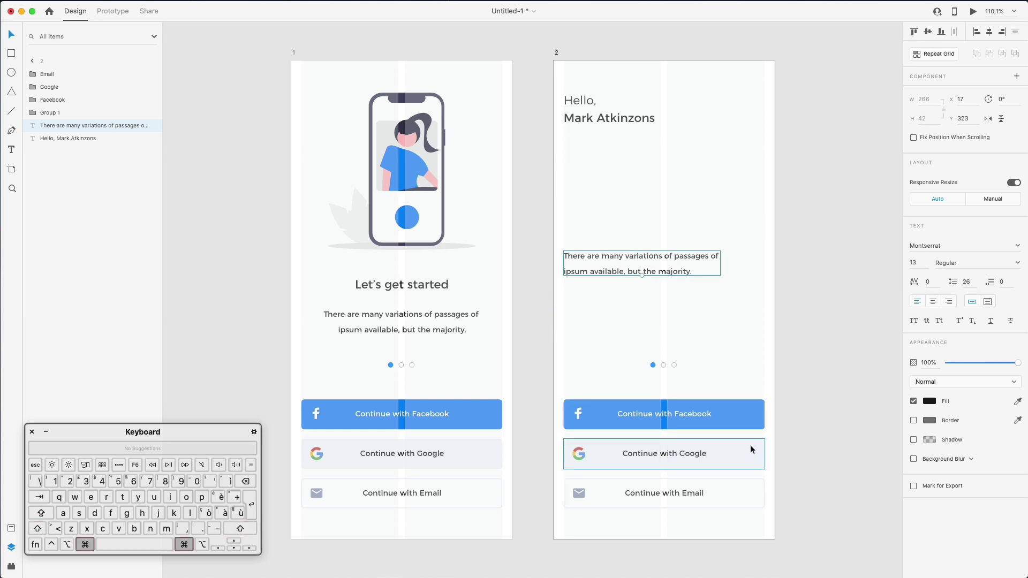
Paste a copy of the Google button rectangle beneath the greeting, above the Email group in layers
left_click(750, 445, "super")
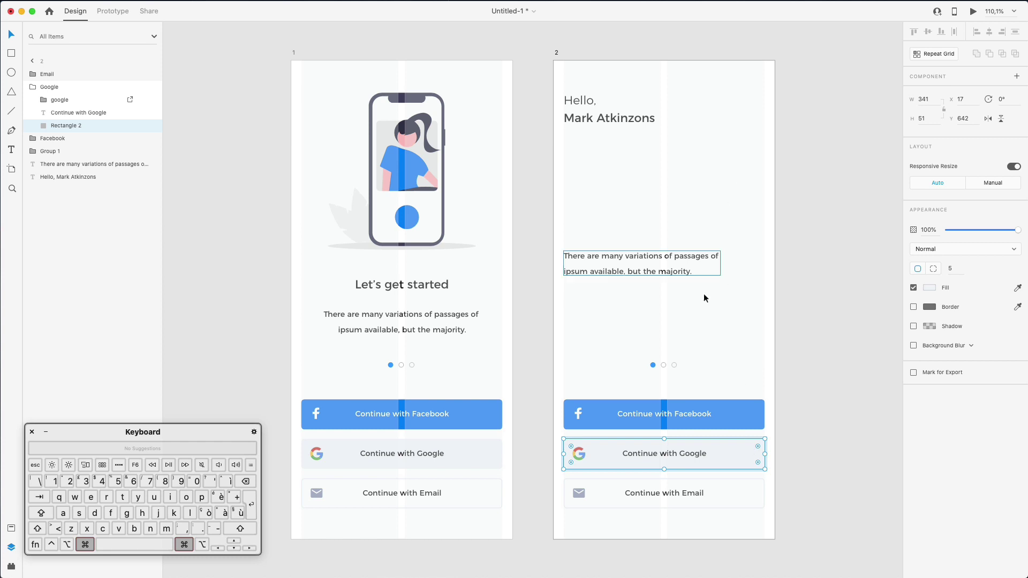
key("super+c")
key("super+v")
left_click_drag(717, 456, 724, 167)
left_click_drag(95, 95, 70, 73)
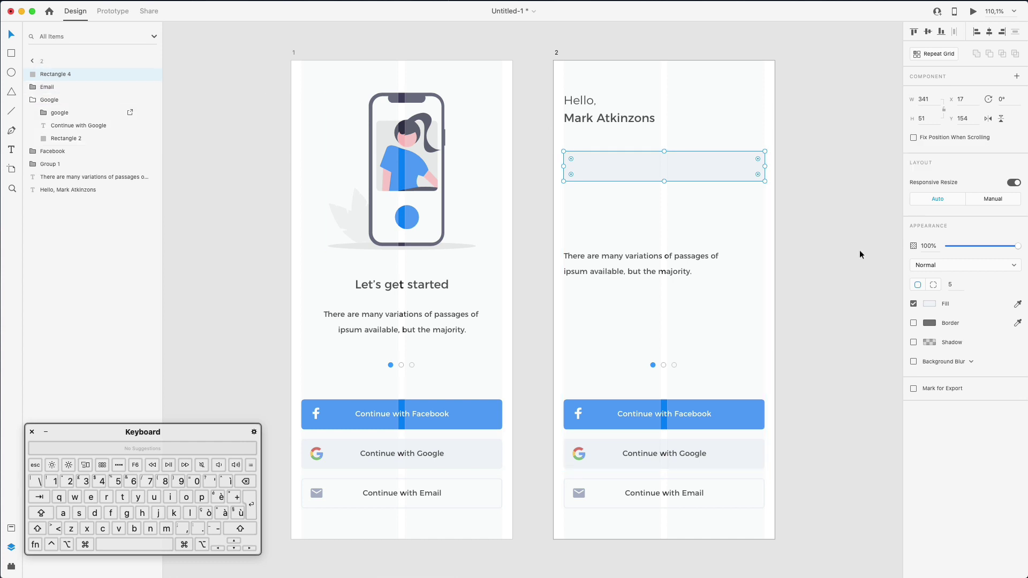
left_click(654, 160)
left_click_drag(683, 168, 686, 156)
Resize the rectangle to width 165 and line up three copies in a row
mouse_move(765, 153)
left_mouse_down()
mouse_move(656, 152)
mouse_move(776, 154)
left_mouse_up()
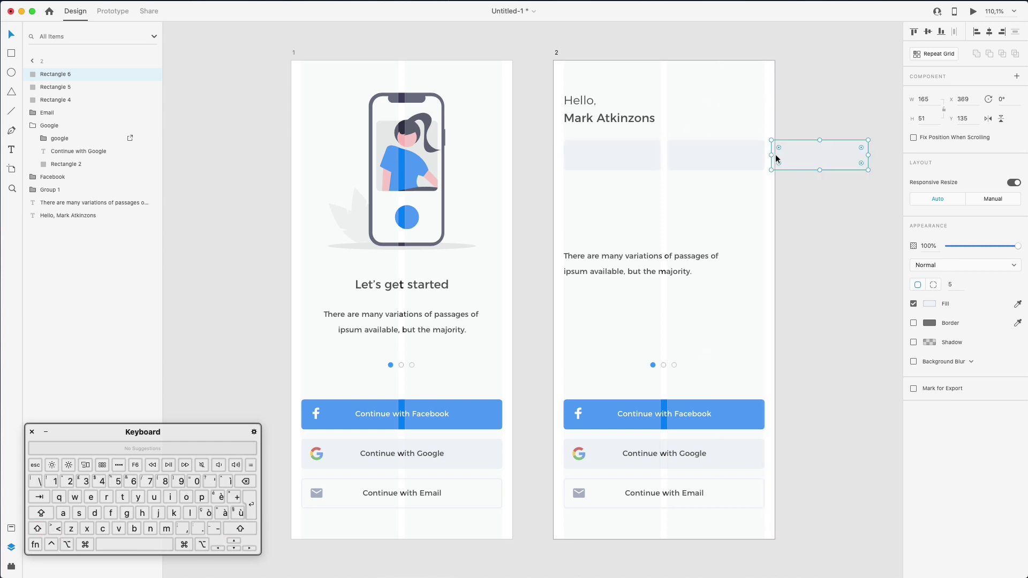
left_click(738, 154, "shift")
left_click(637, 156, "shift")
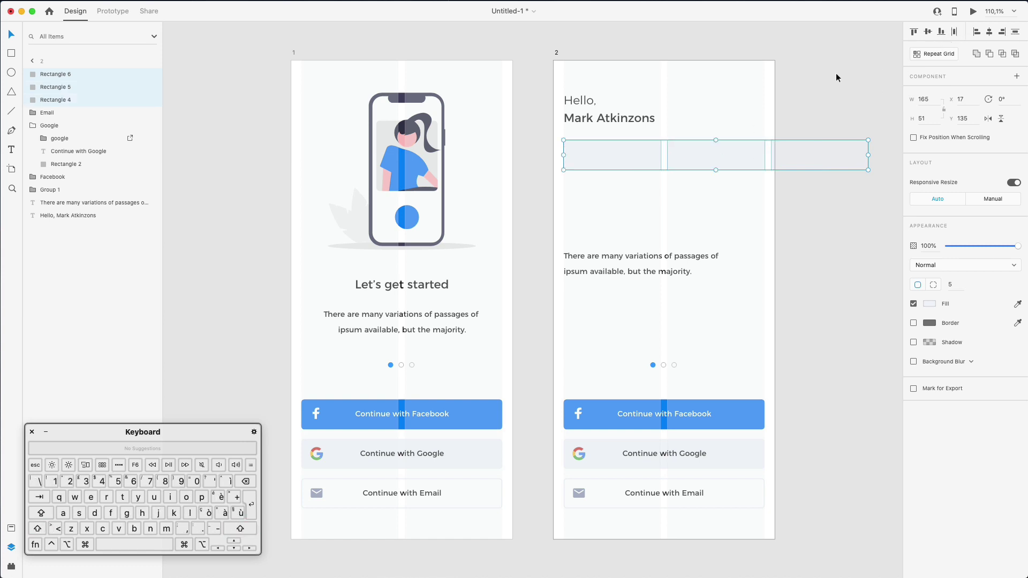
left_click(810, 102)
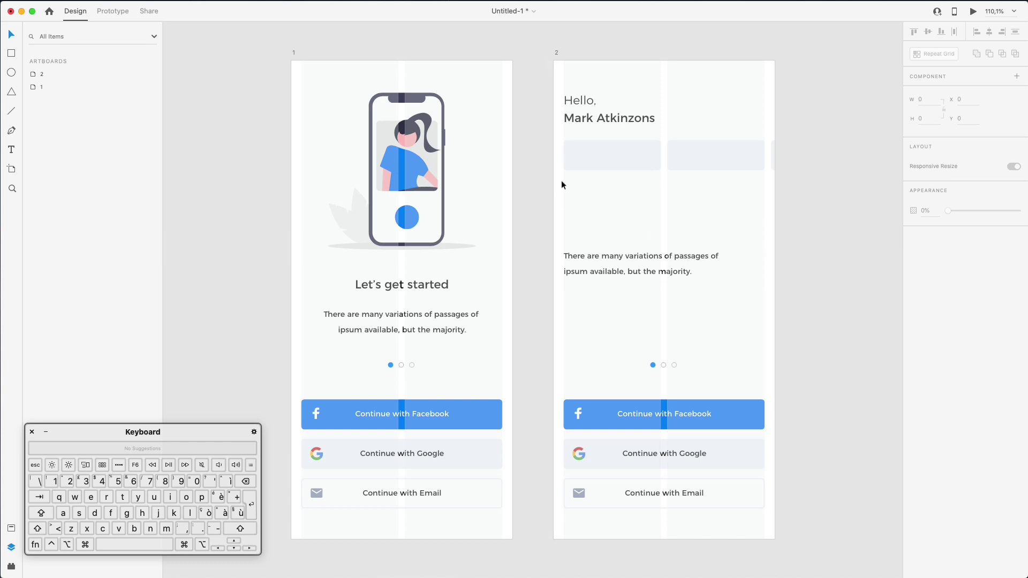
Copy the paragraph into the first tab, retype it as 'Tuesday' and centre it
left_click_drag(626, 254, 634, 159)
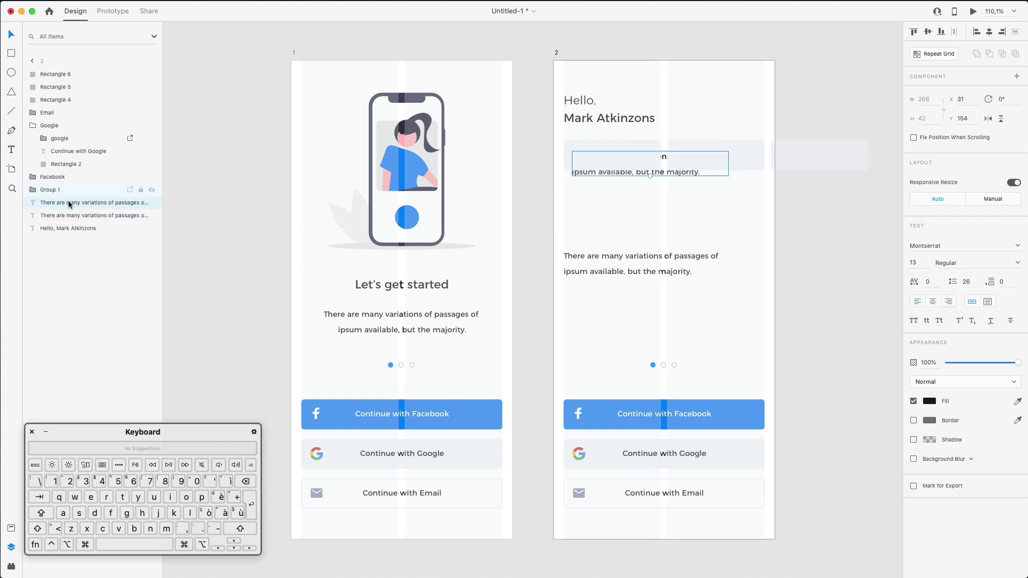
left_click_drag(68, 203, 73, 71)
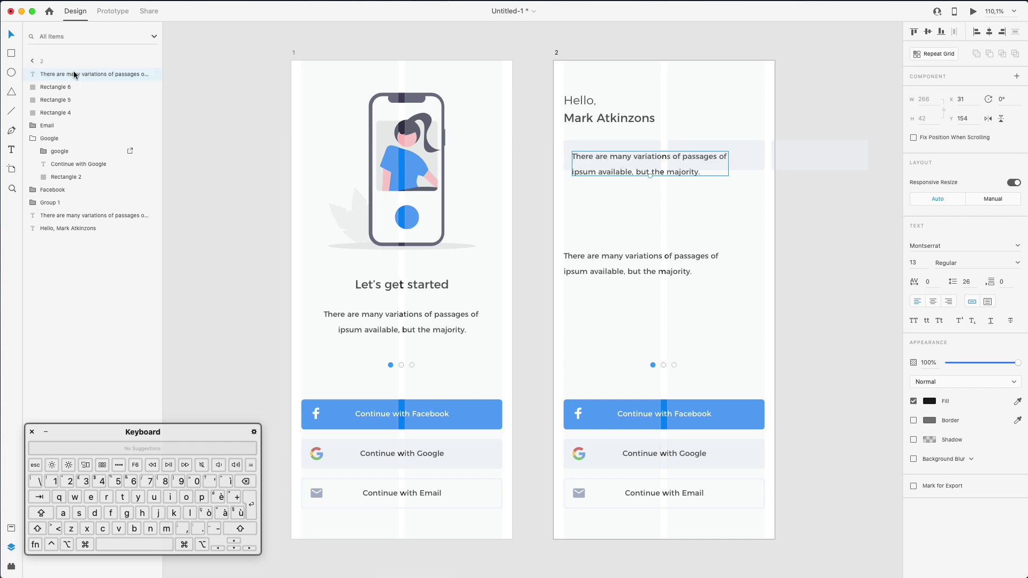
double_click(642, 163)
key("super+a")
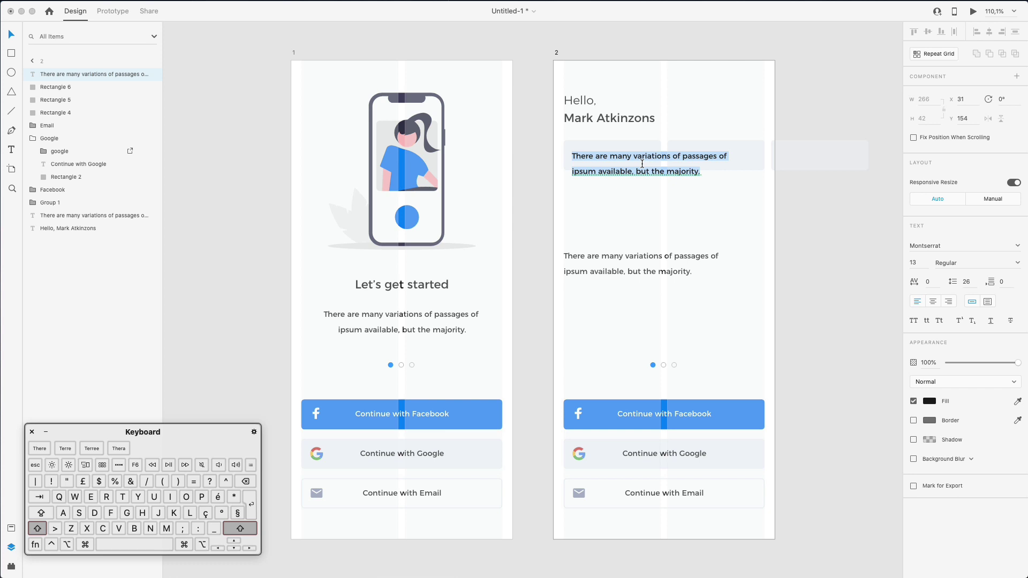
type("Tuesday")
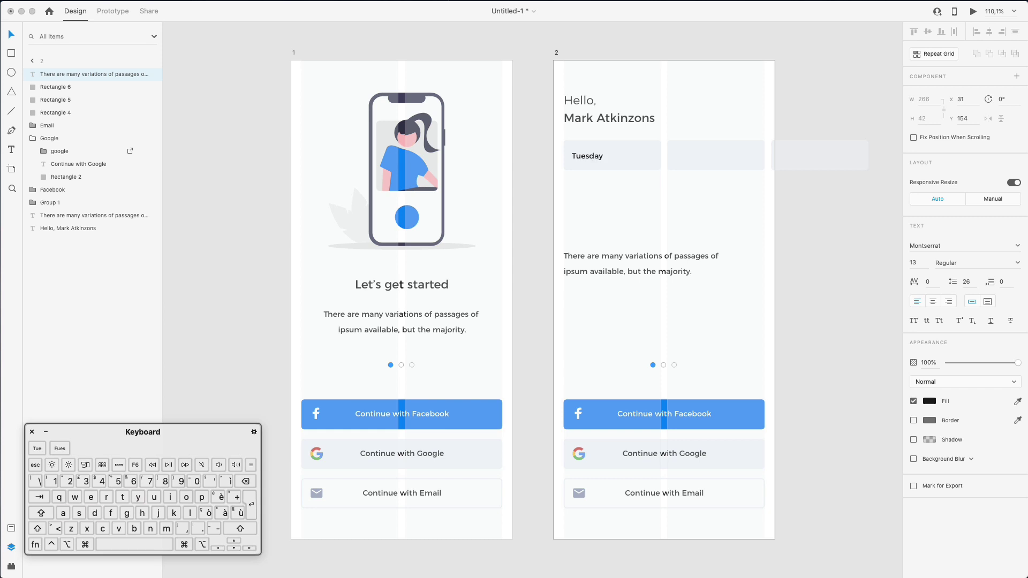
key("Escape")
left_click_drag(591, 157, 619, 156)
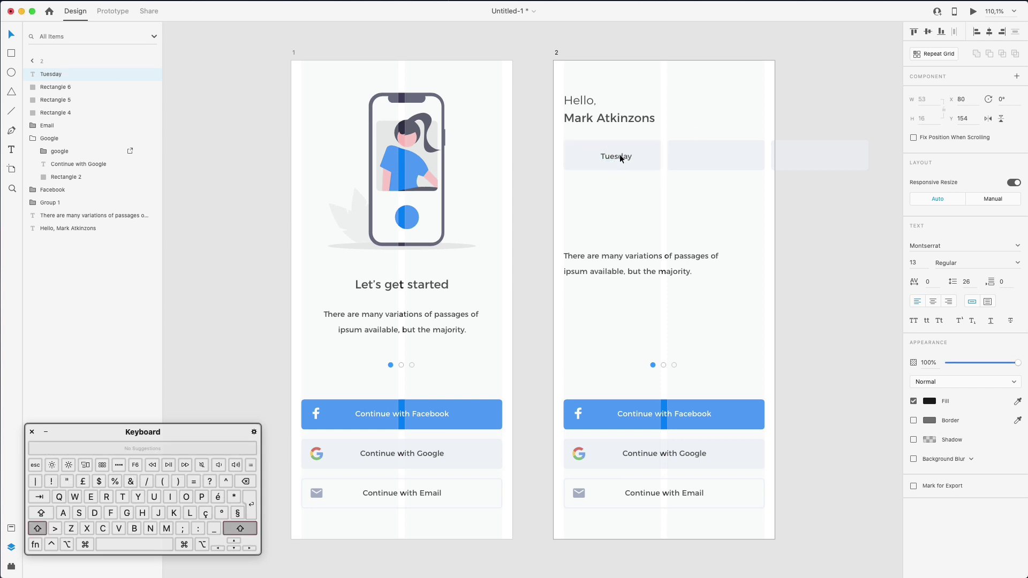
key("Up")
key("Up")
key("Up")
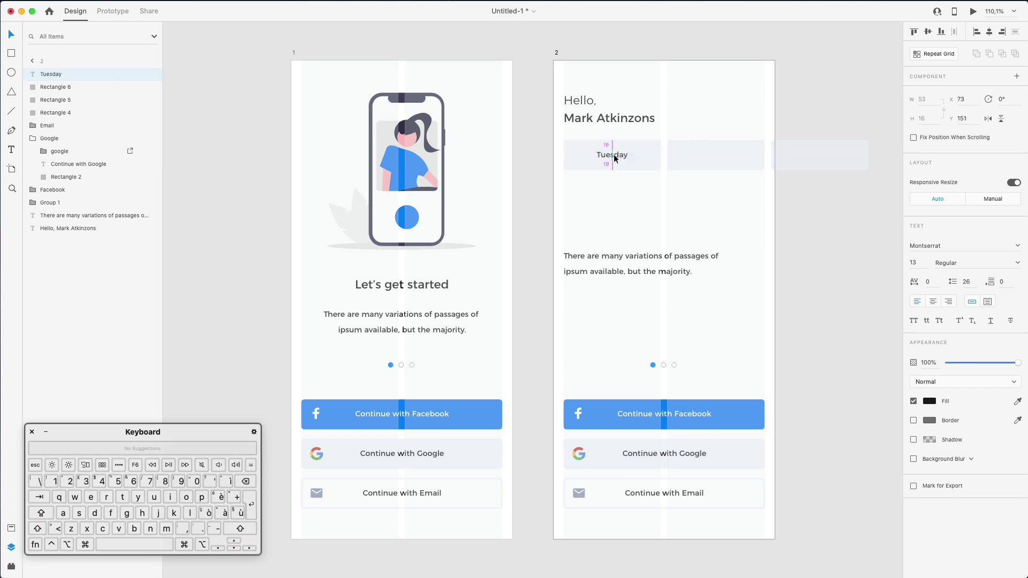
Duplicate the label into the second tab, centre it and change it to 'Wednesday'
left_click_drag(612, 155, 719, 157)
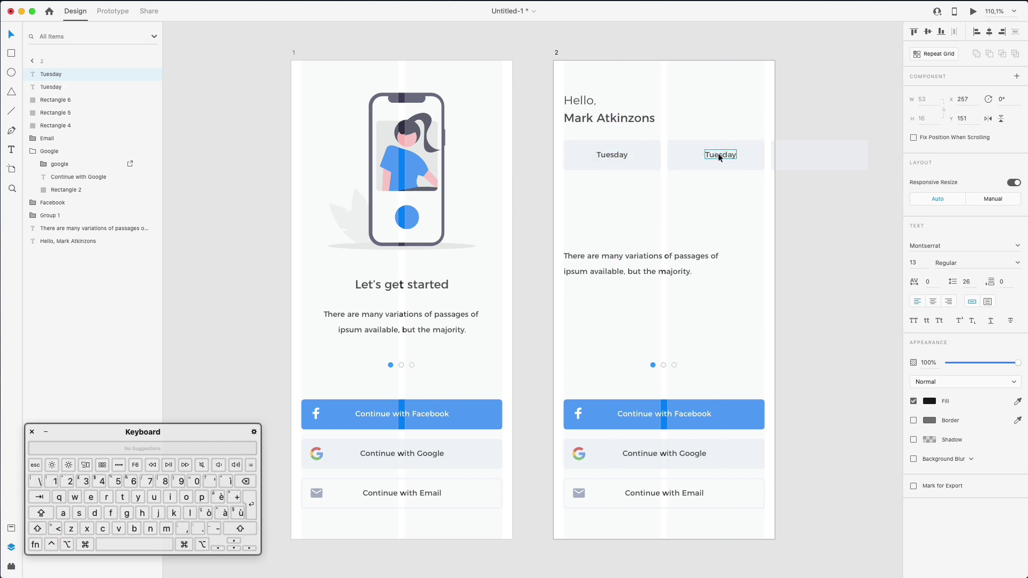
key("Left")
left_click(755, 150, "shift")
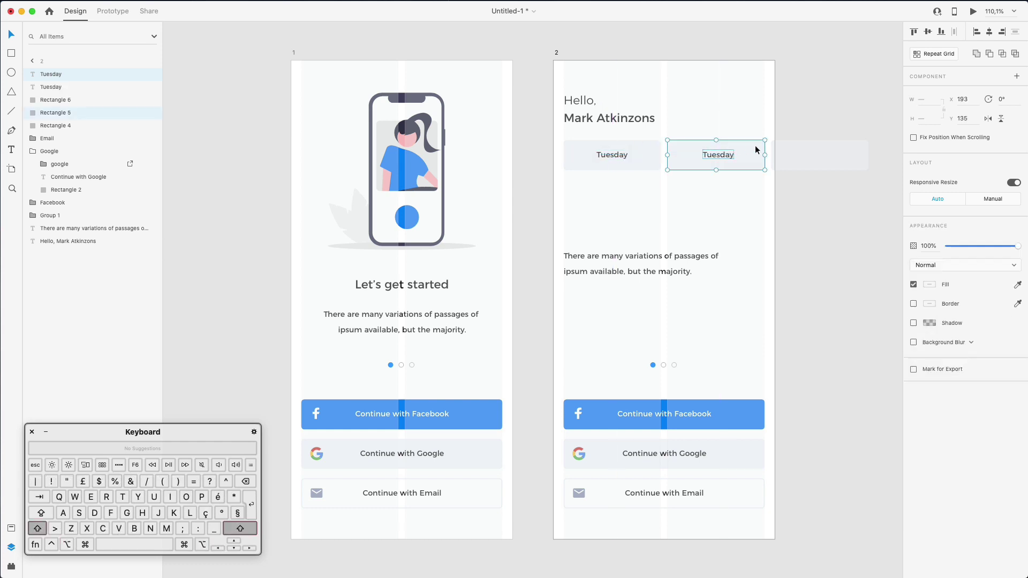
left_click(989, 32)
left_click(779, 120)
left_click(722, 155)
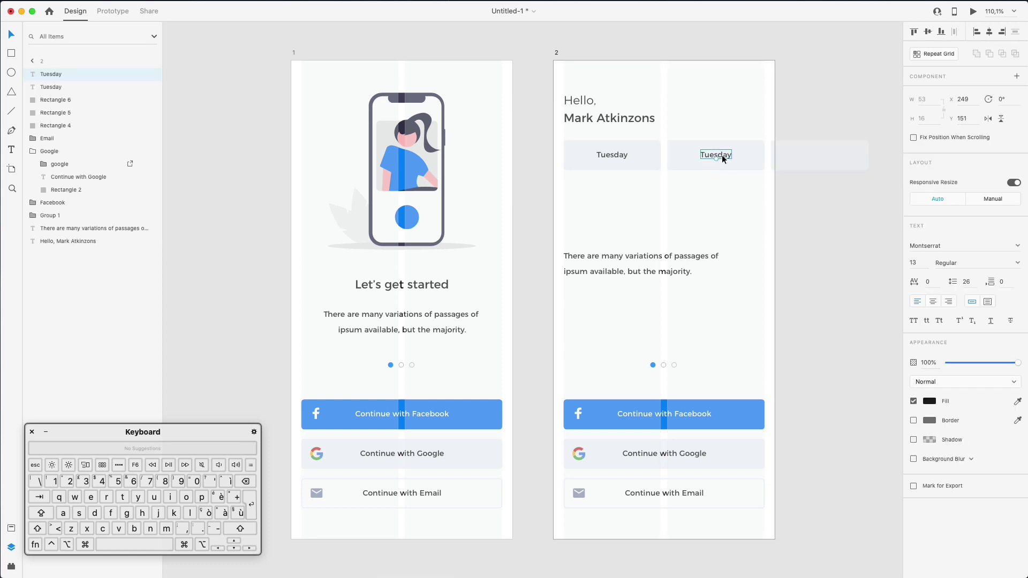
double_click(722, 155)
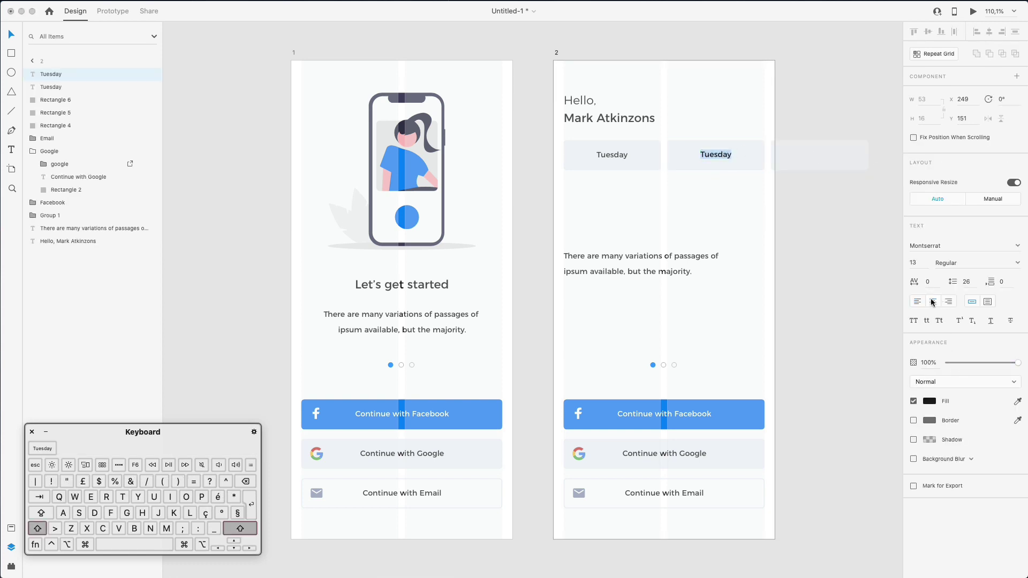
type("Wednesday")
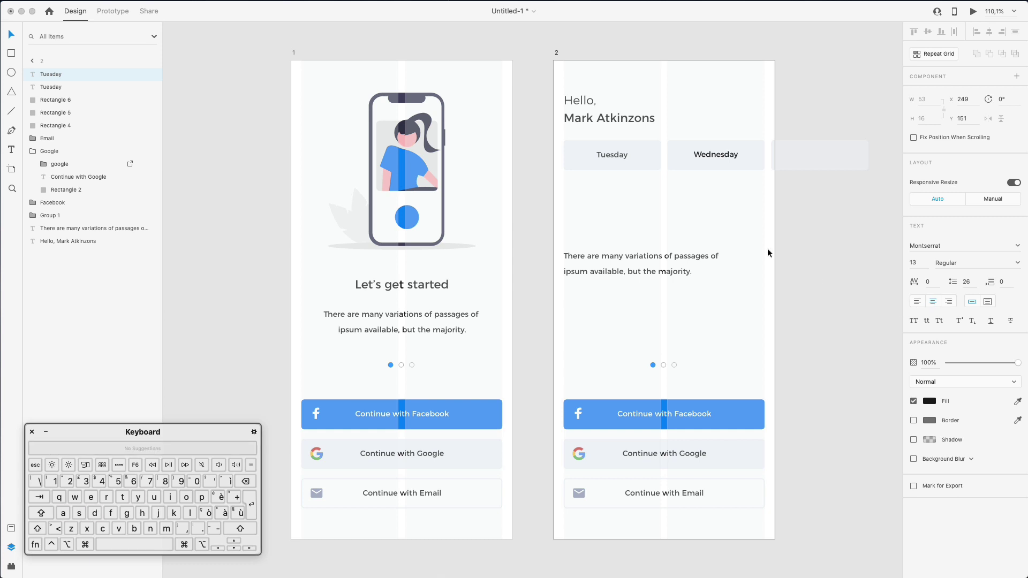
Fill the Tuesday tab with the sampled Facebook blue and make its label white
left_click(642, 156)
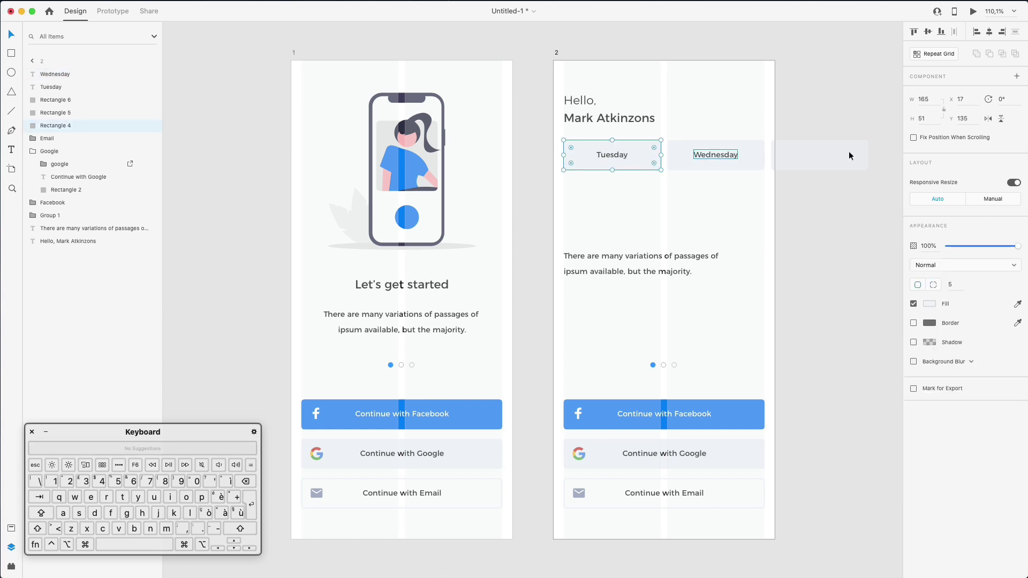
left_click(1017, 304)
left_click(661, 406)
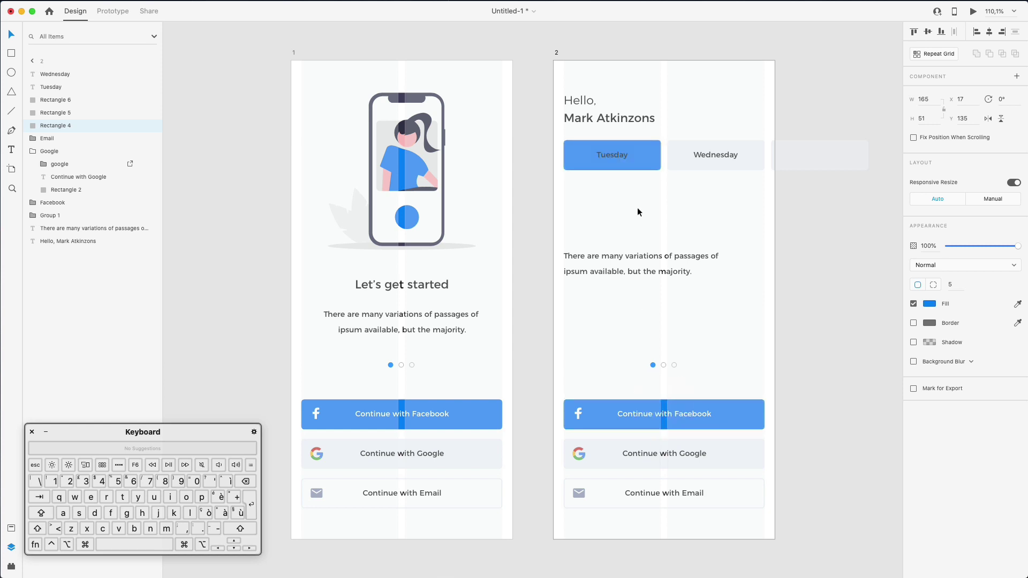
left_click(619, 153)
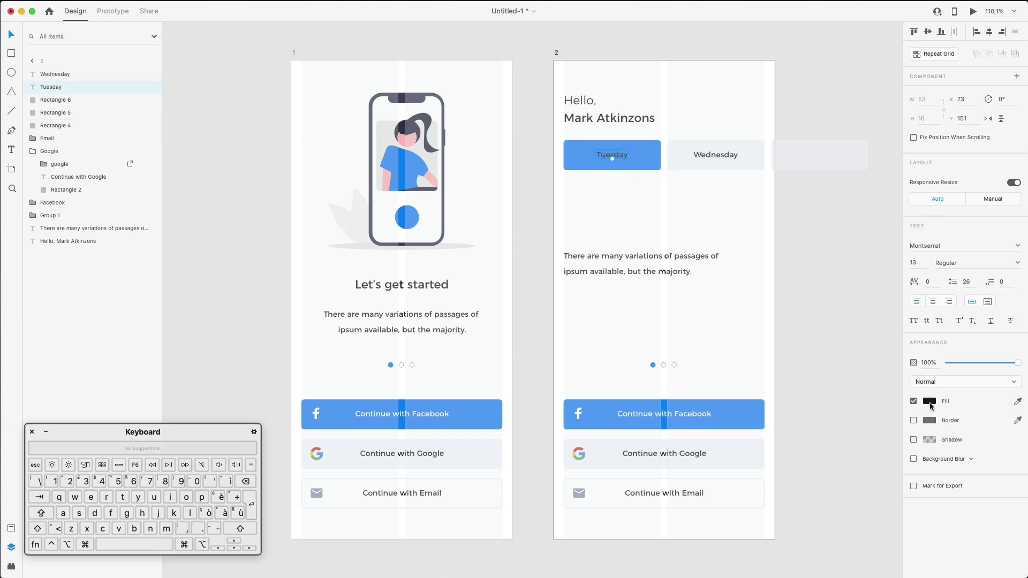
left_click(931, 404)
left_click_drag(869, 388, 751, 258)
left_click(827, 222)
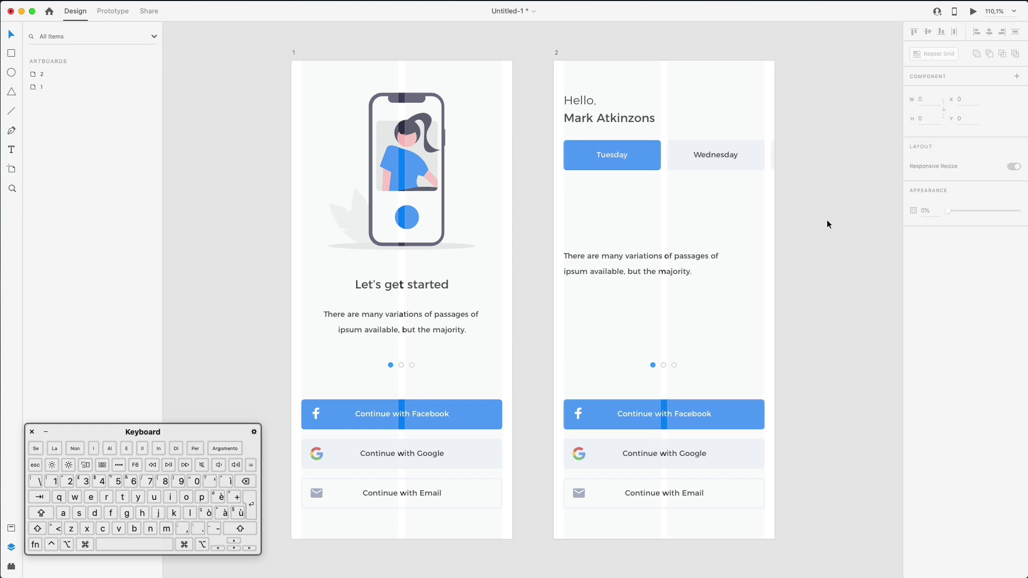
left_click(771, 253)
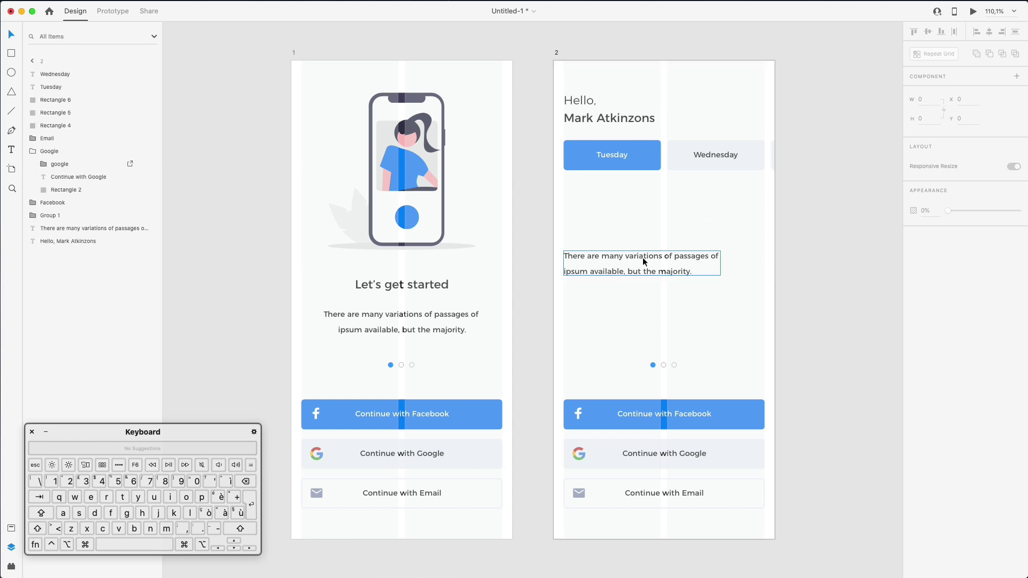
Move the paragraph below the day tabs and retype it as the 'To Do' heading
left_click_drag(644, 256, 644, 201)
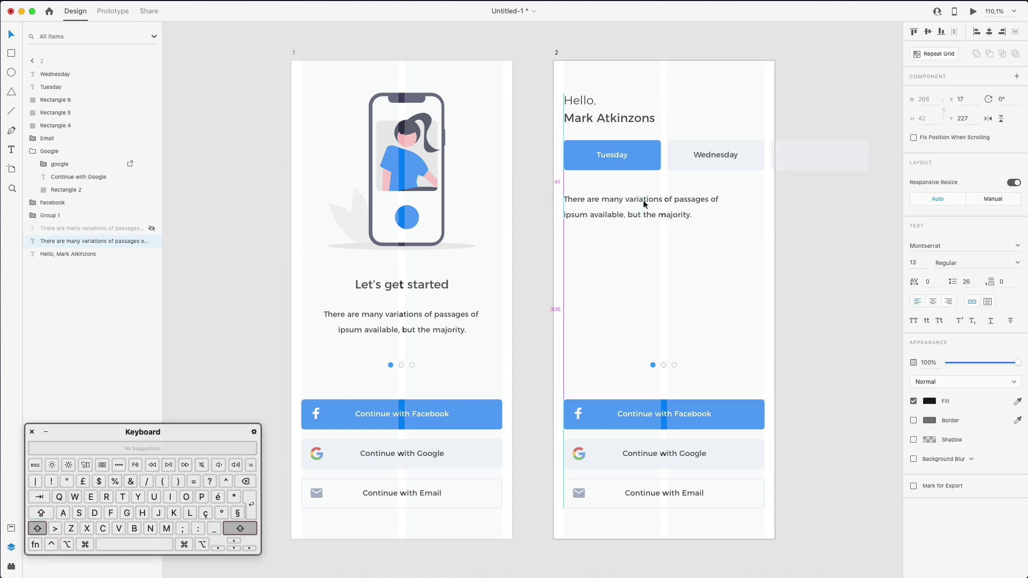
double_click(644, 200)
type("To")
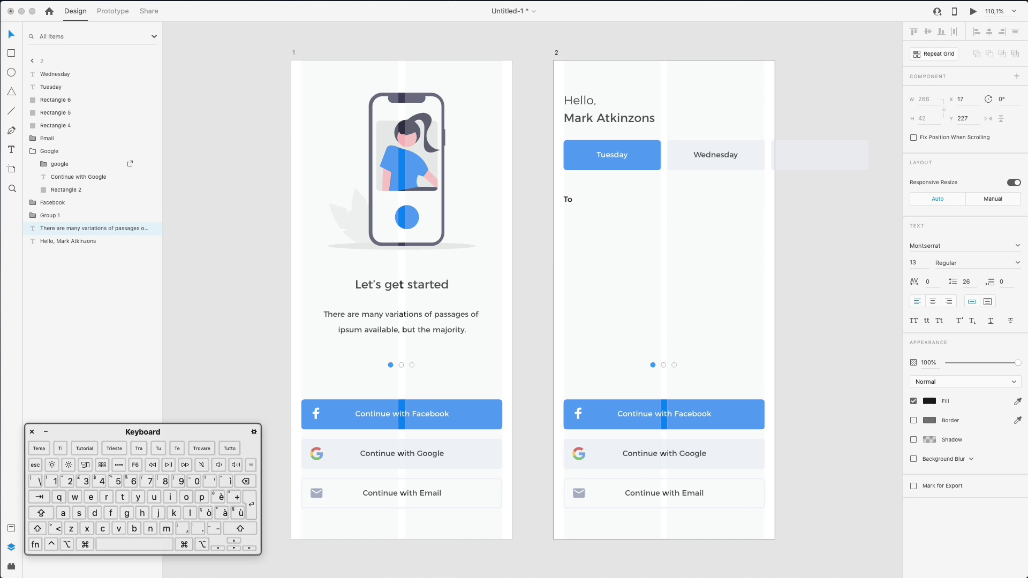
type(" Do")
key("Escape")
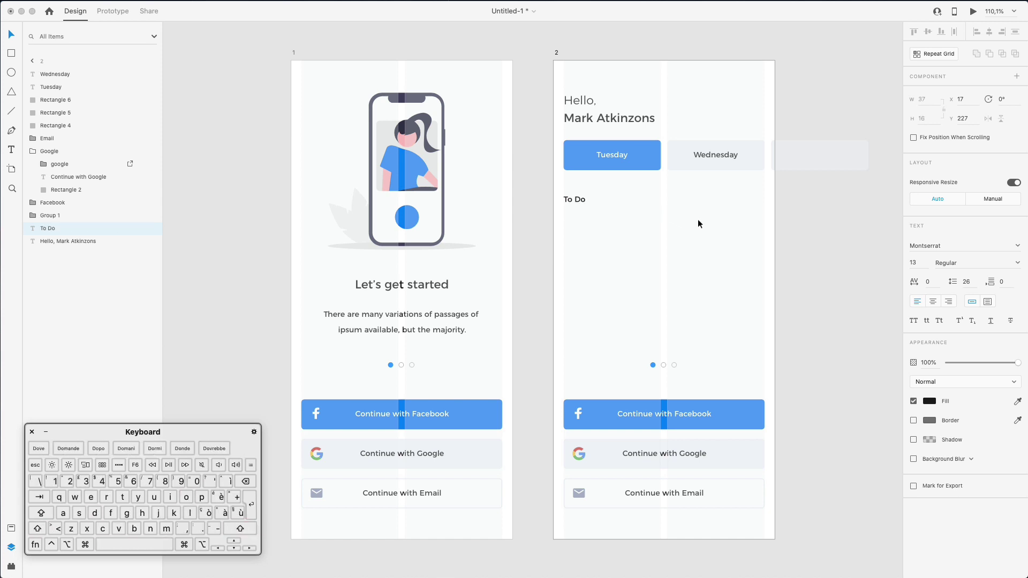
Duplicate the Wednesday tab below To Do and enlarge it into a wide card
left_click(714, 154)
left_click(707, 143, "shift")
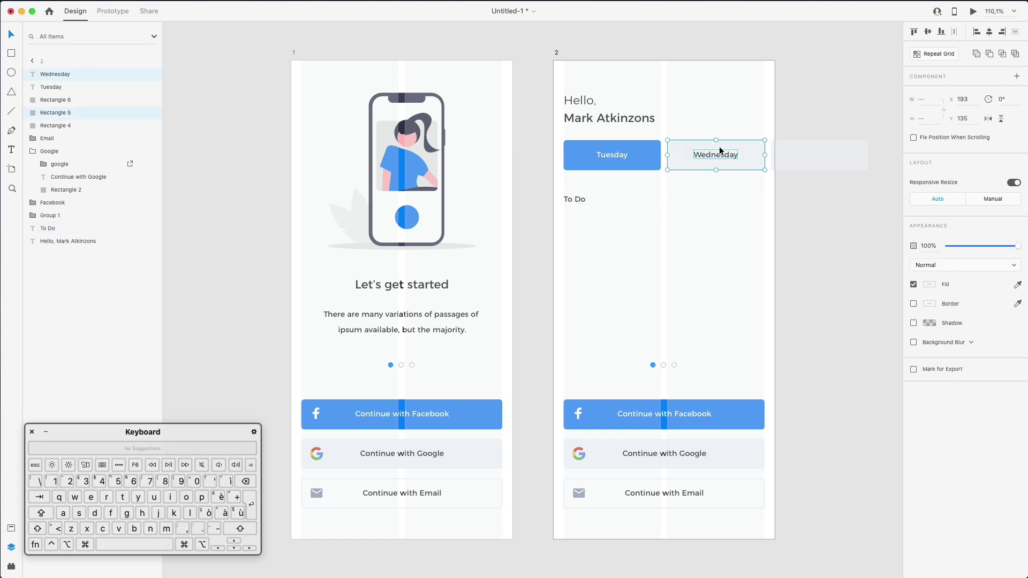
left_click_drag(715, 156, 616, 224)
key("Escape")
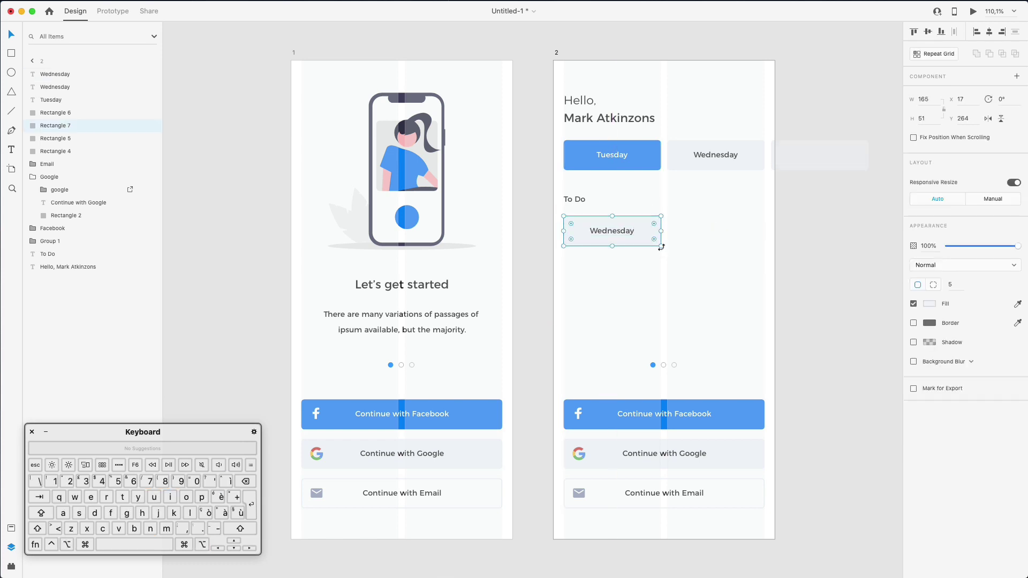
left_click_drag(660, 245, 765, 268)
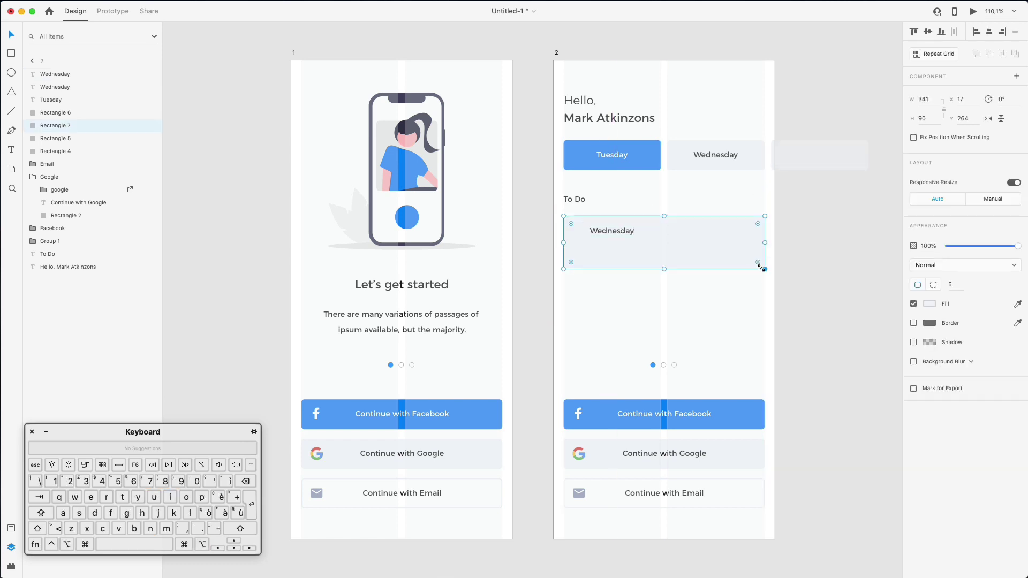
left_click(743, 213)
Rewrite the card label as 'Doctor John Appointment' and position it near the upper-left
left_click_drag(605, 232, 598, 235)
double_click(598, 234)
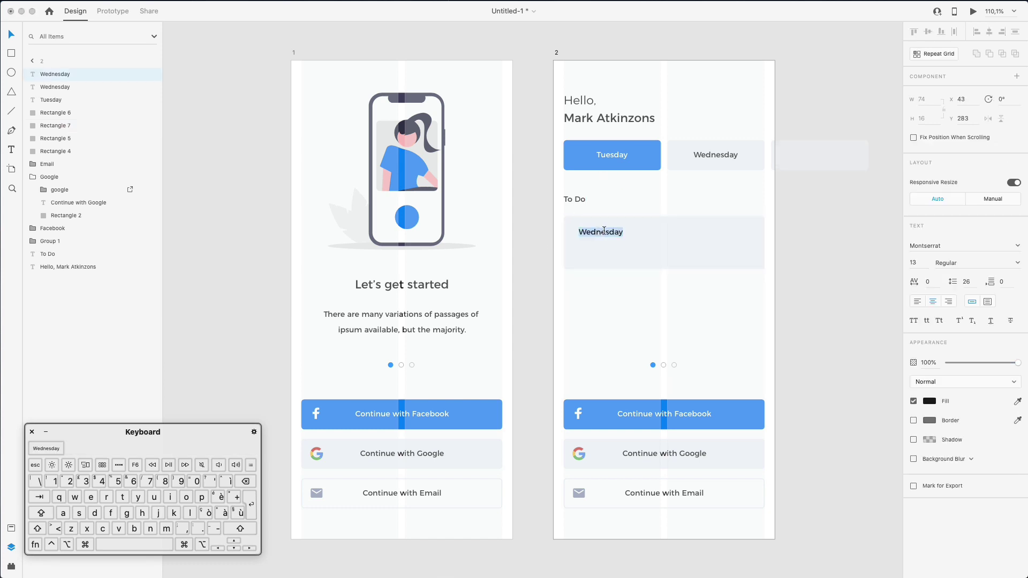
key("shift")
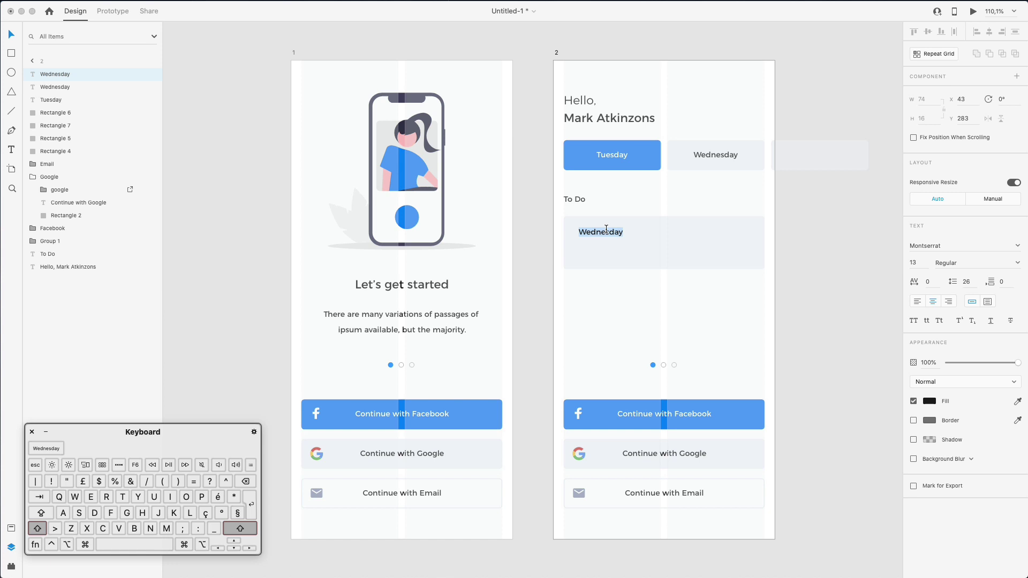
type("Docto")
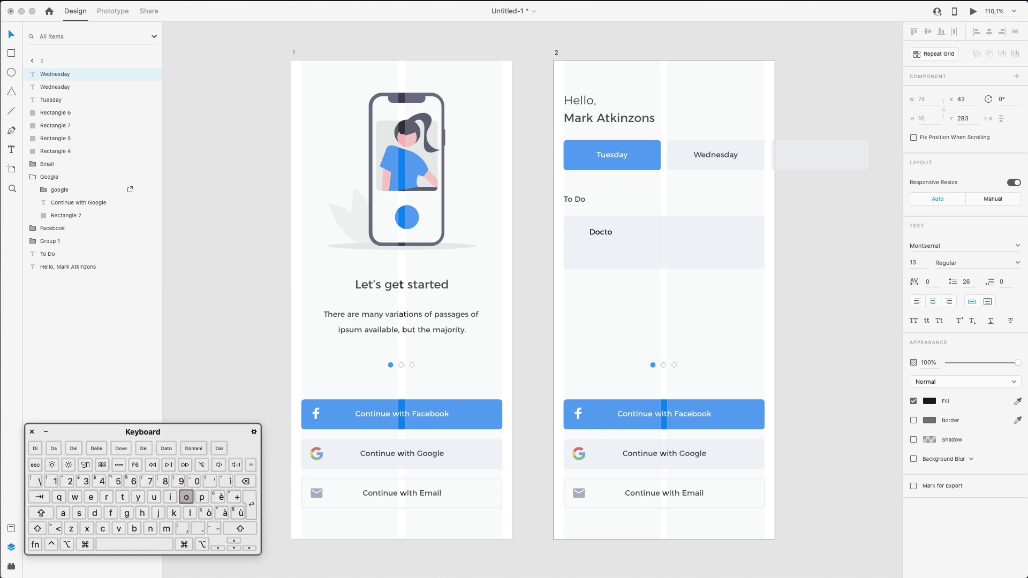
type("r John")
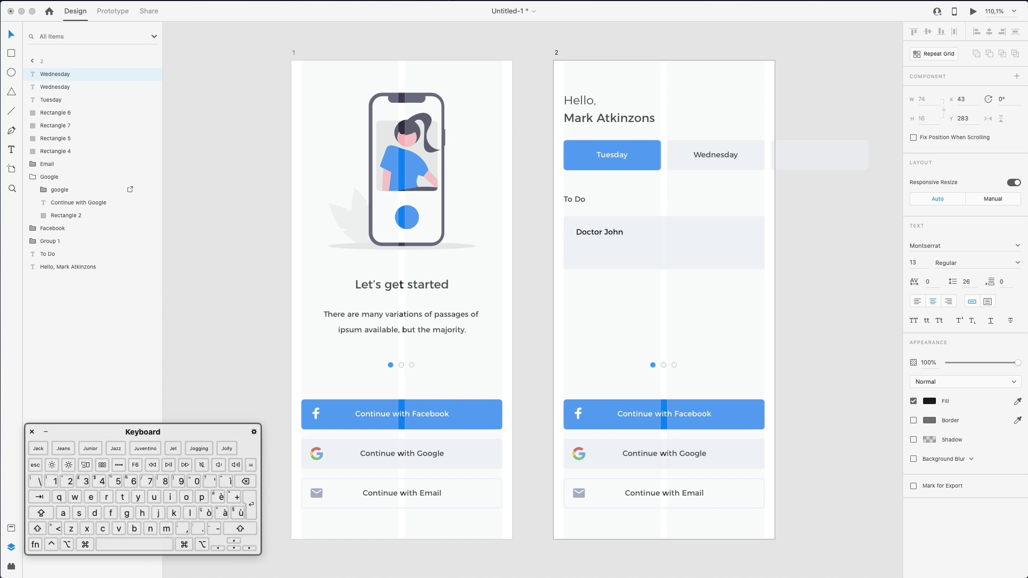
type(" Appointment")
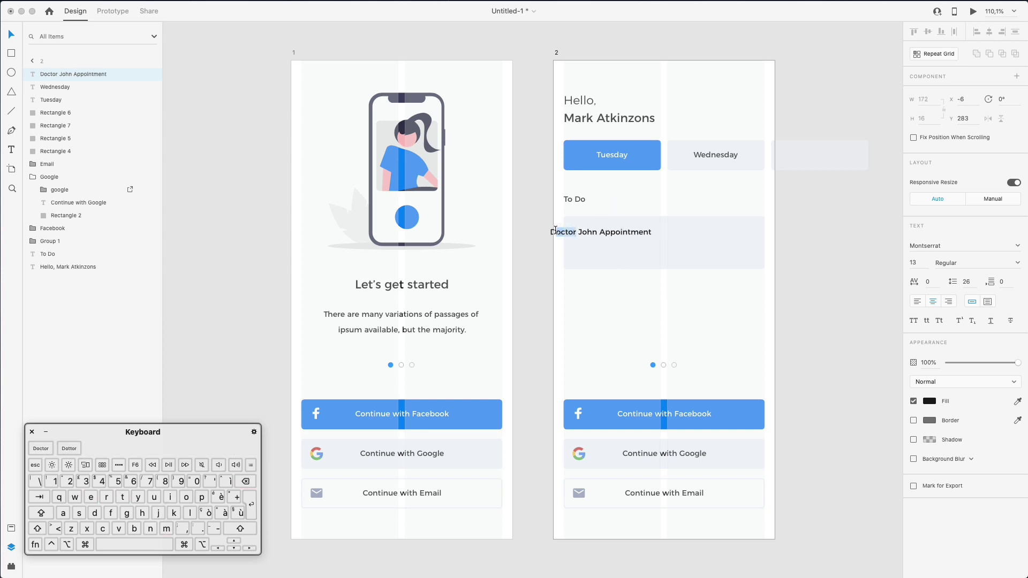
left_click(664, 201)
left_click_drag(580, 232, 608, 229)
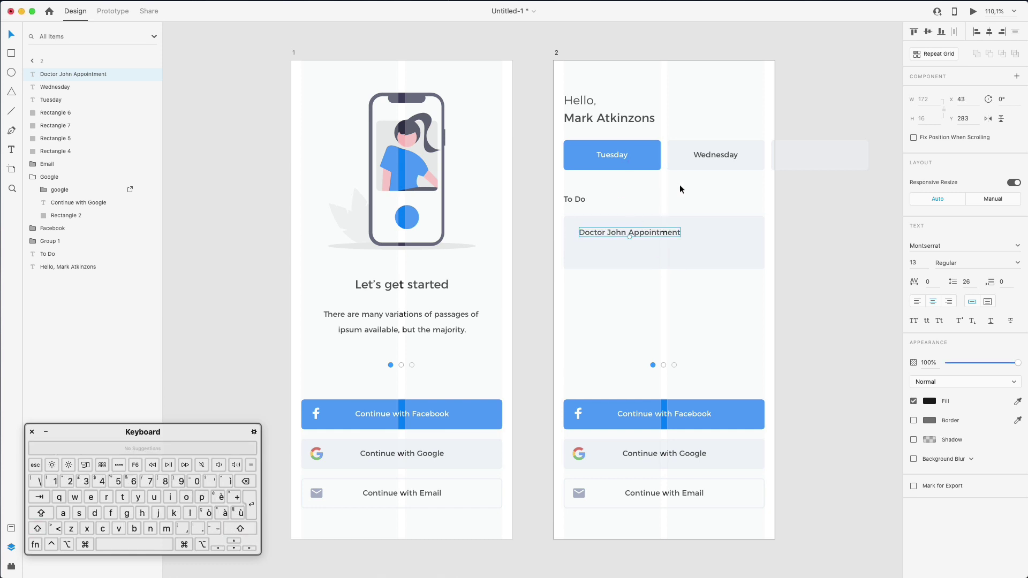
left_click(673, 202)
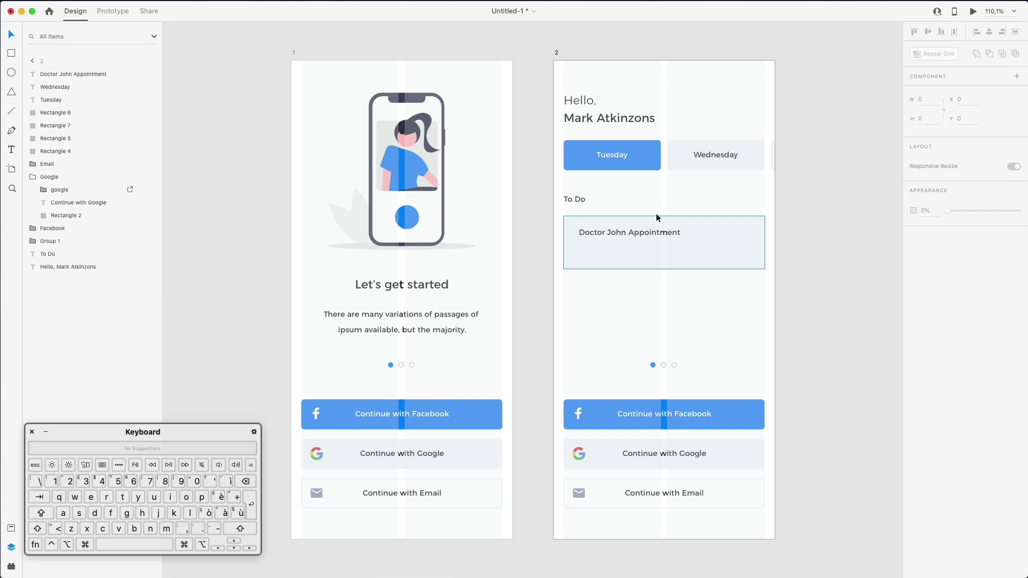
left_click(614, 233)
Duplicate the title below it as '23rd of July 2028' and align it under the title
left_click_drag(614, 233, 612, 245)
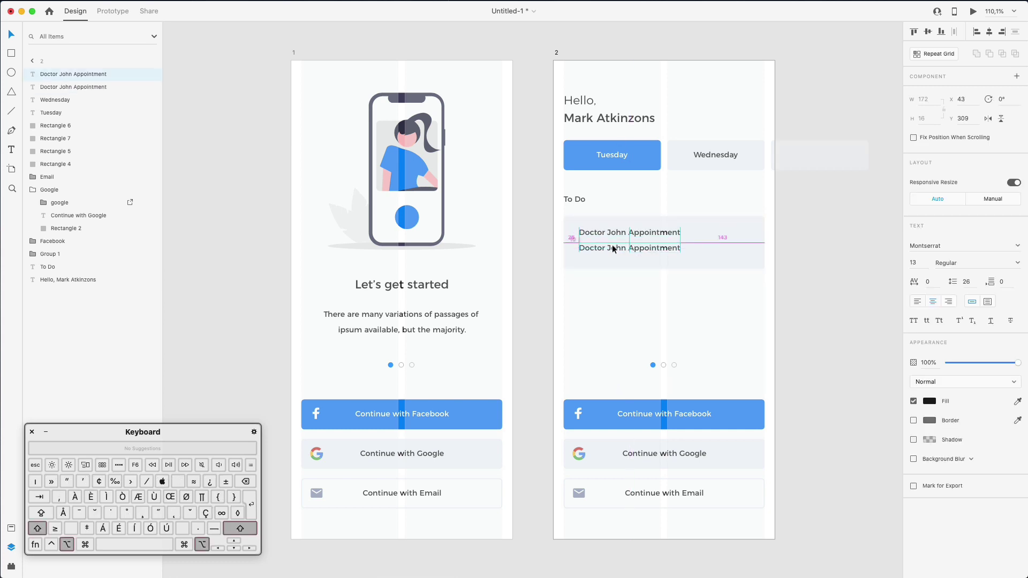
double_click(612, 246)
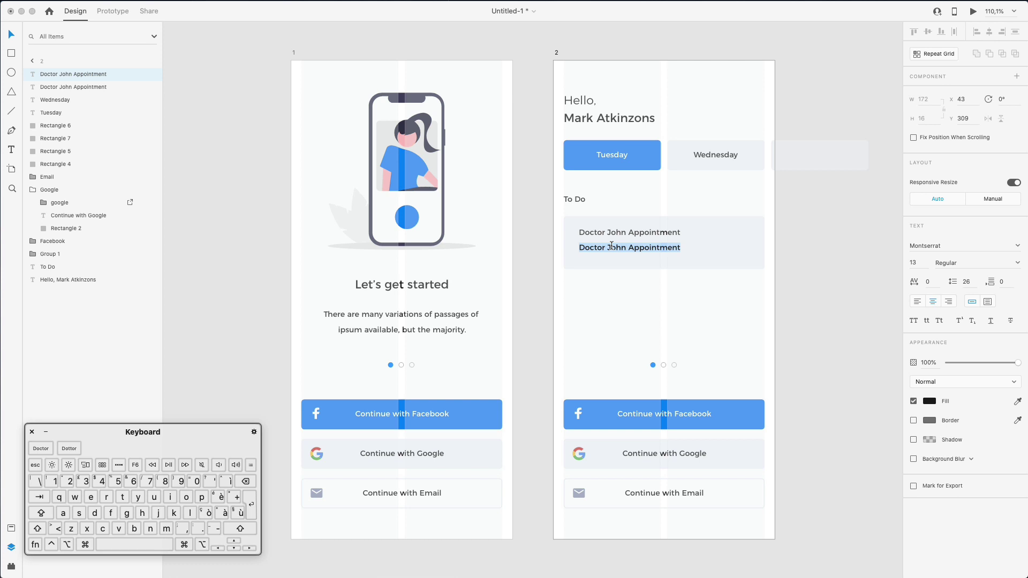
type("23")
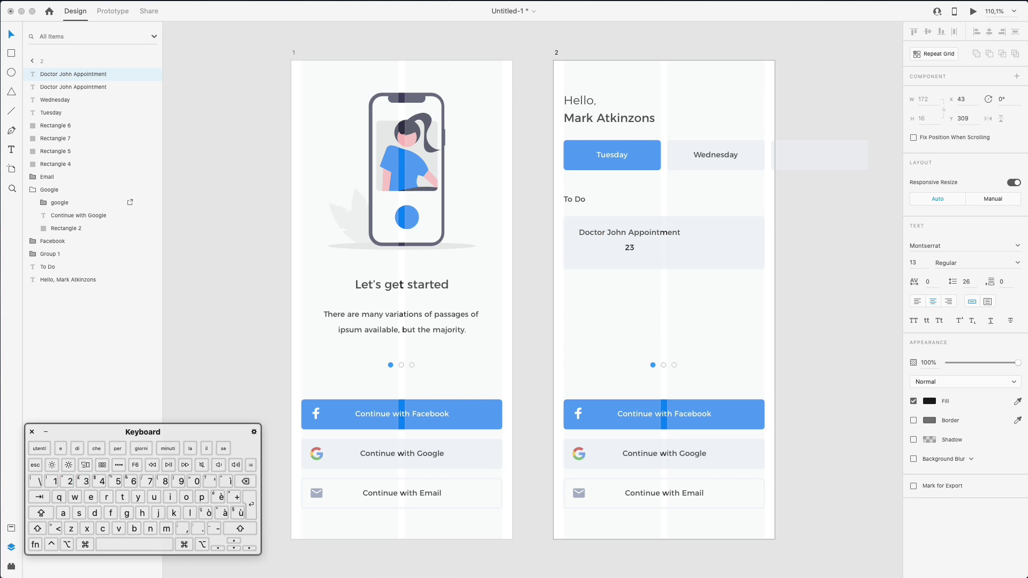
type("rd of")
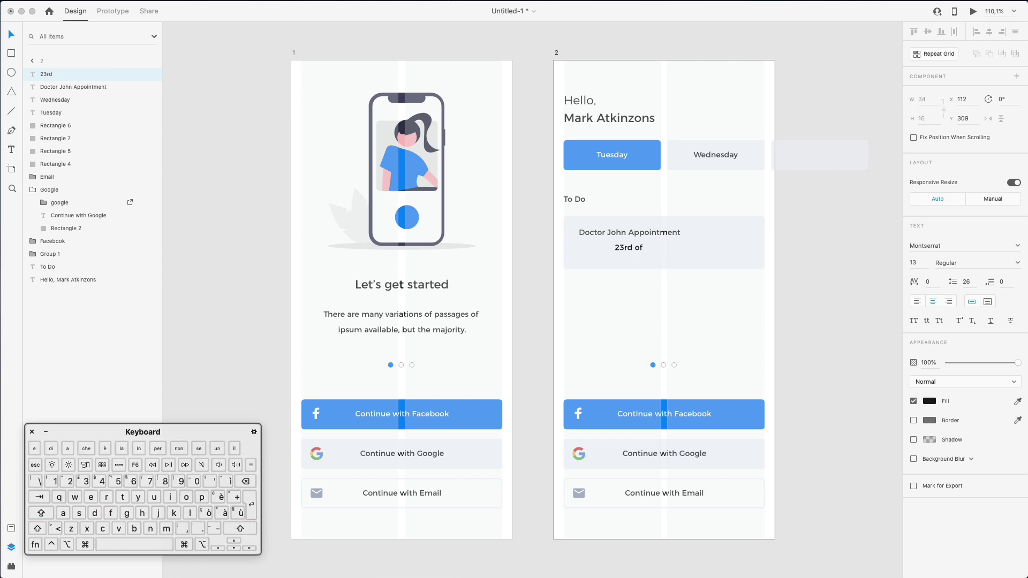
type(" July 20")
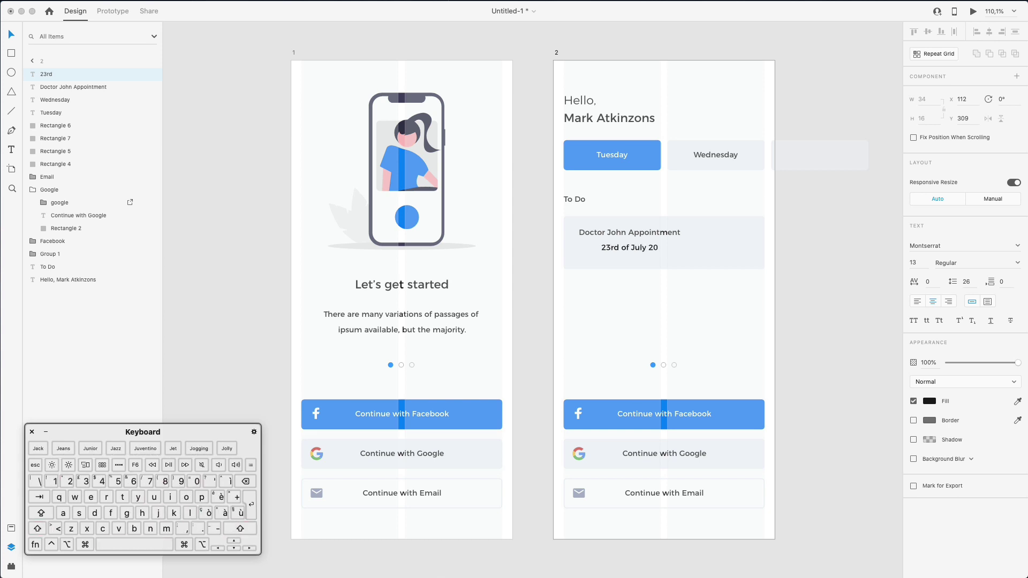
type("28")
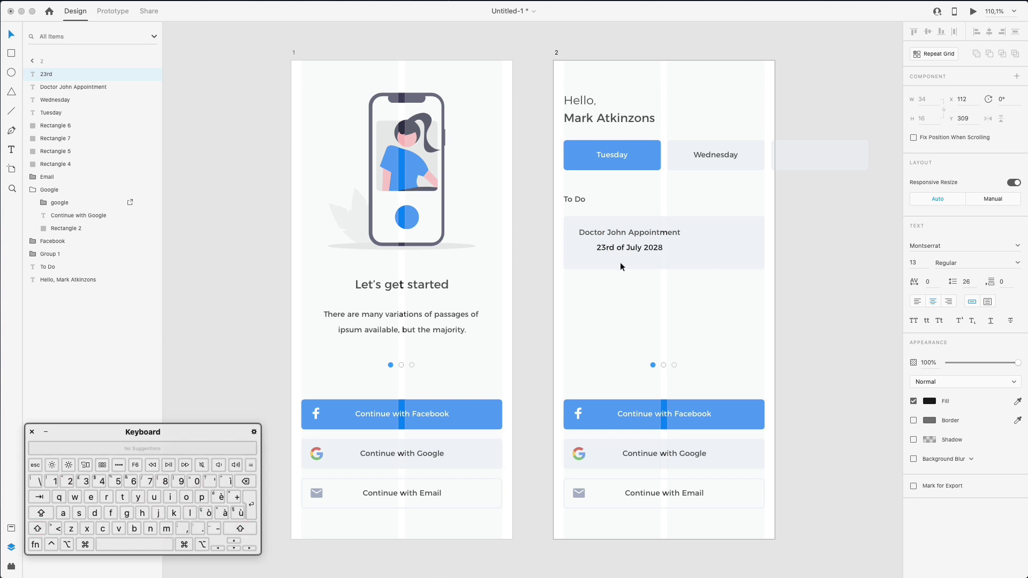
key("Escape")
left_click_drag(625, 245, 616, 247)
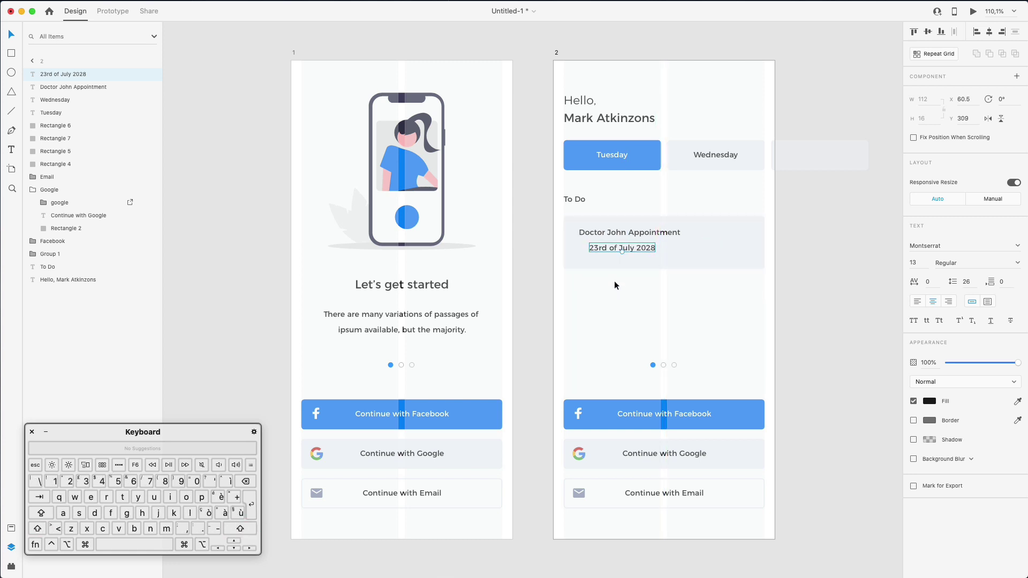
left_click(615, 280)
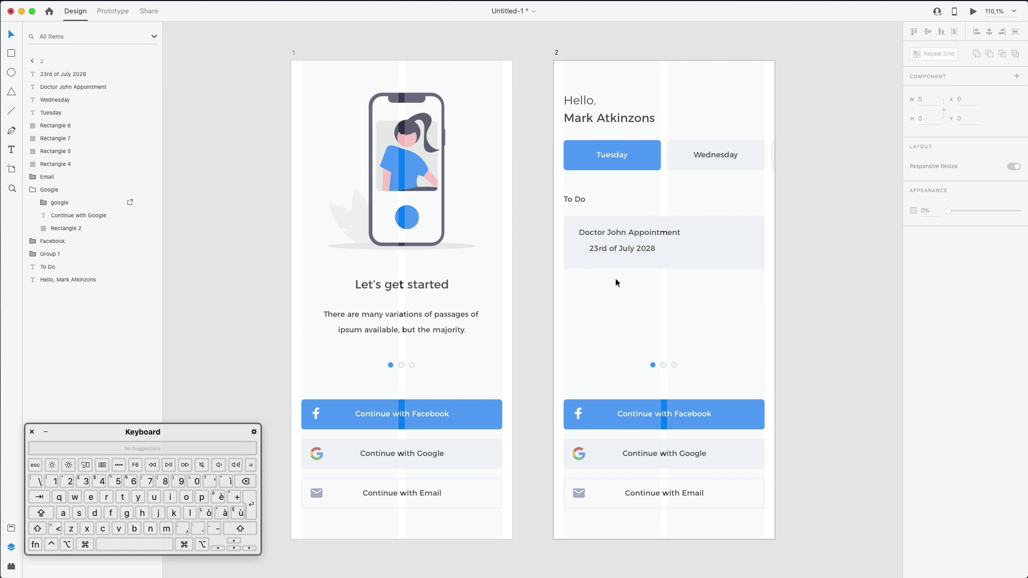
Reduce the date text's font size to 11
scroll(598, 231, "up", 2)
left_click(624, 251)
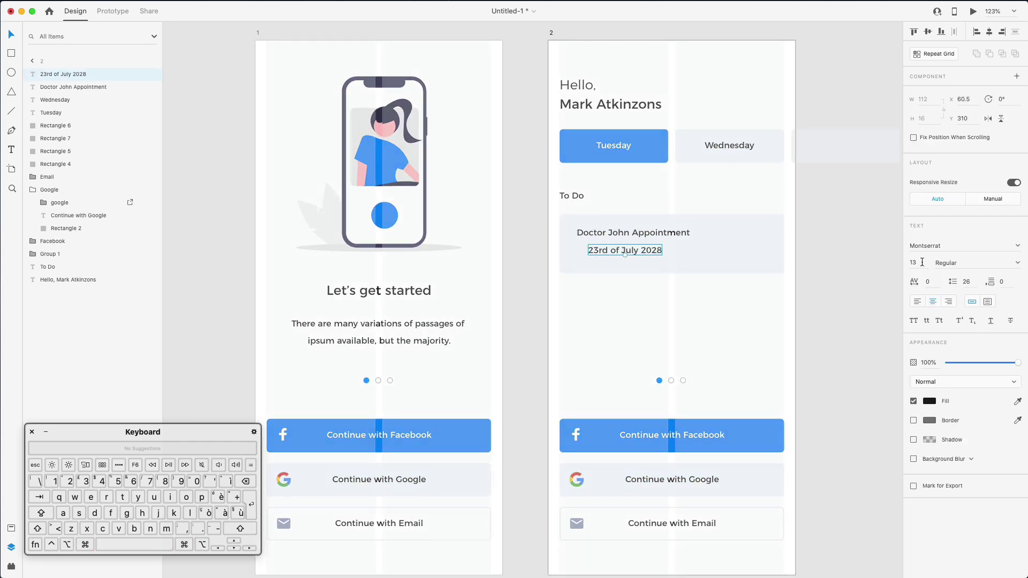
left_click(923, 262)
type("12")
key("Return")
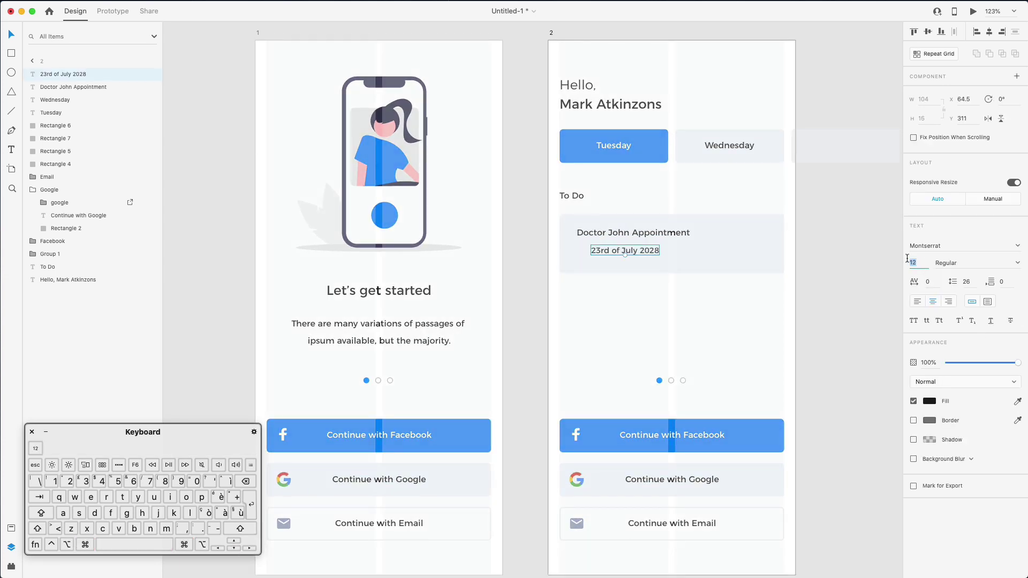
type("11")
key("Return")
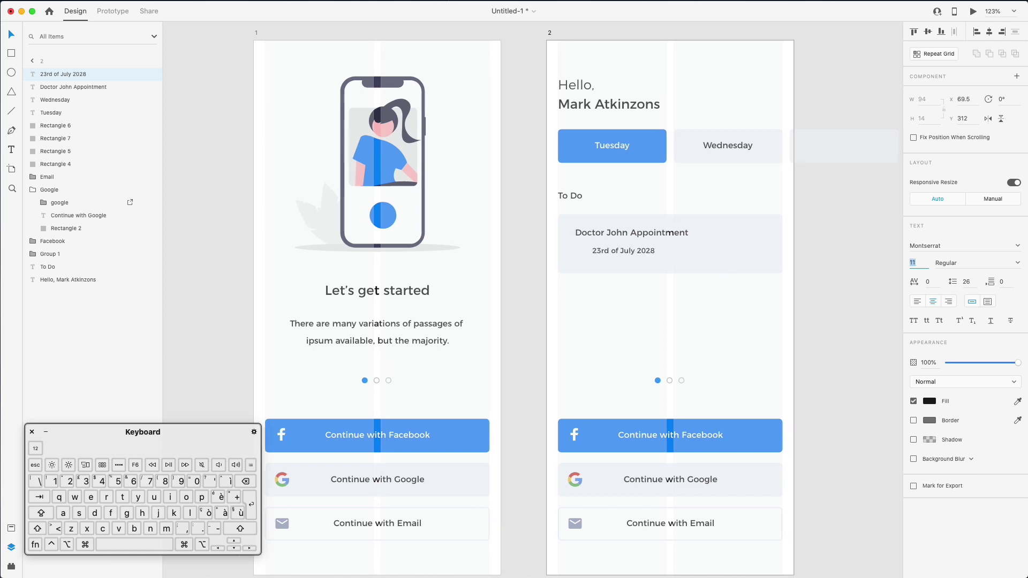
key("Escape")
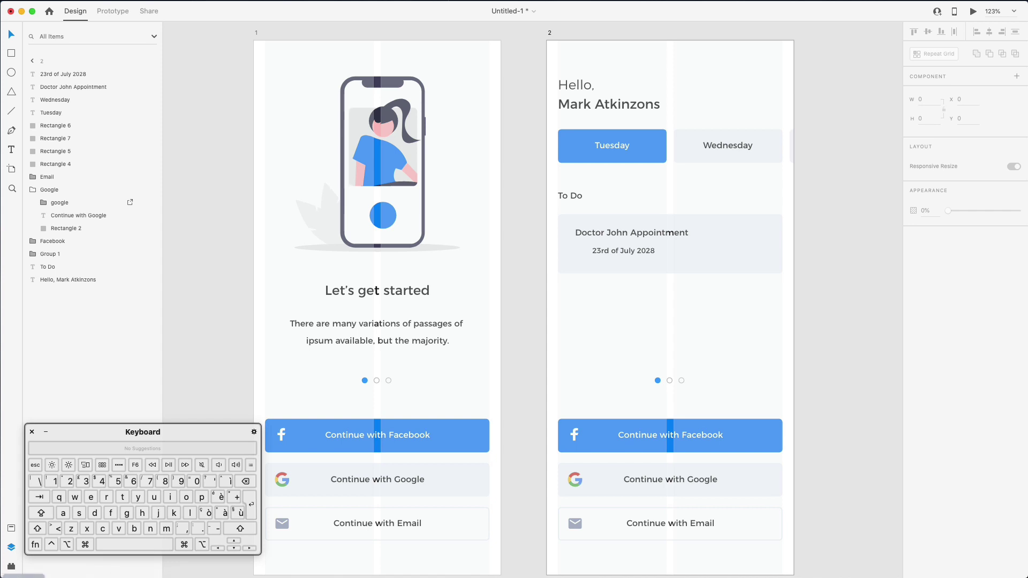
key("super+shift+space")
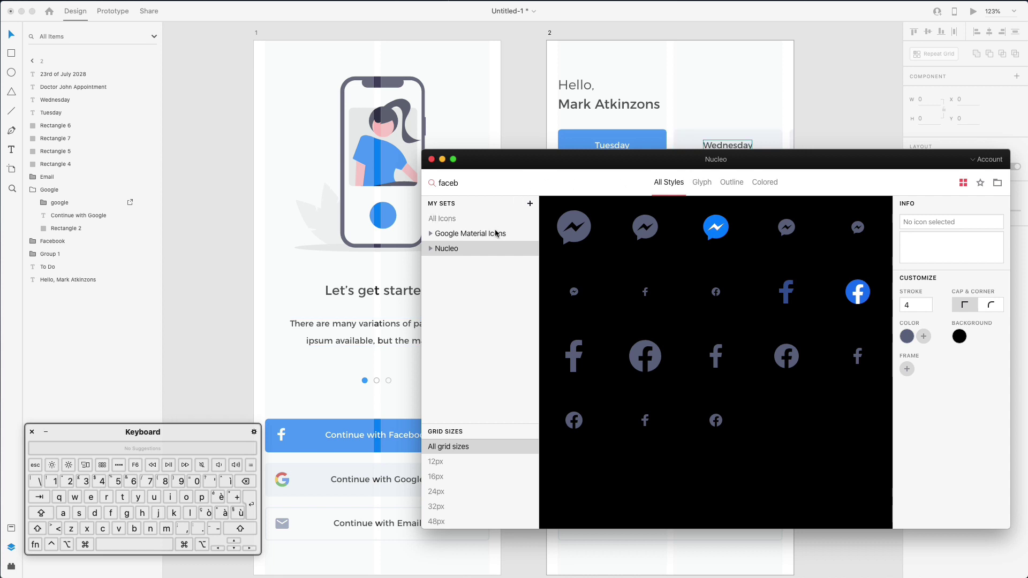
left_click(493, 234)
left_click_drag(555, 176, 696, 308)
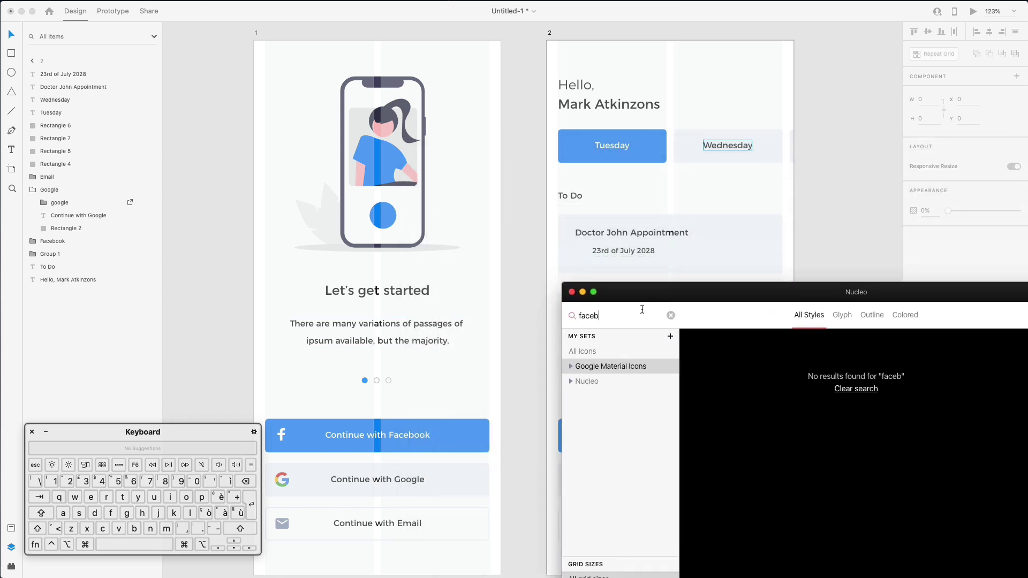
key("super+a")
type("time")
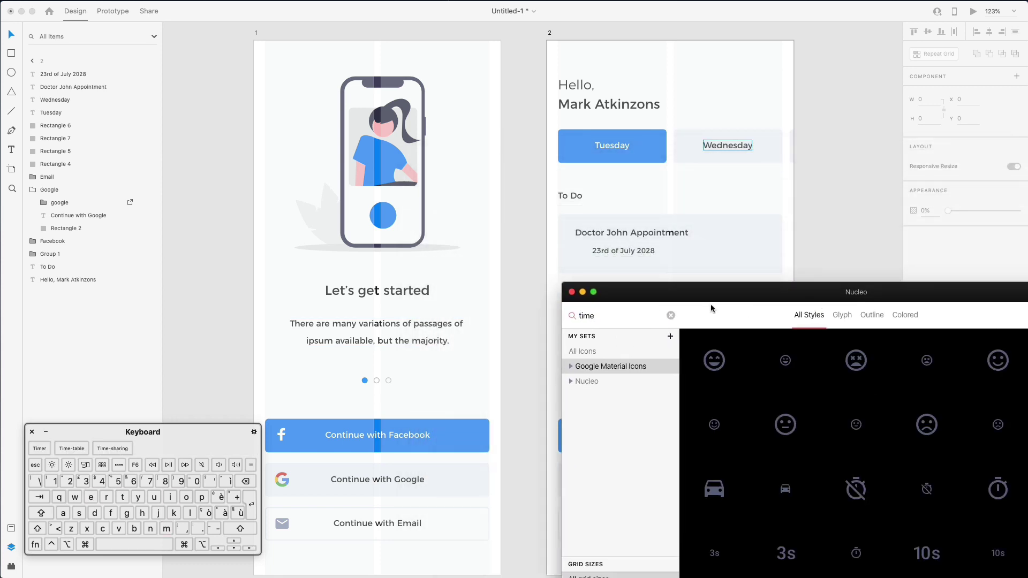
left_click_drag(779, 296, 582, 296)
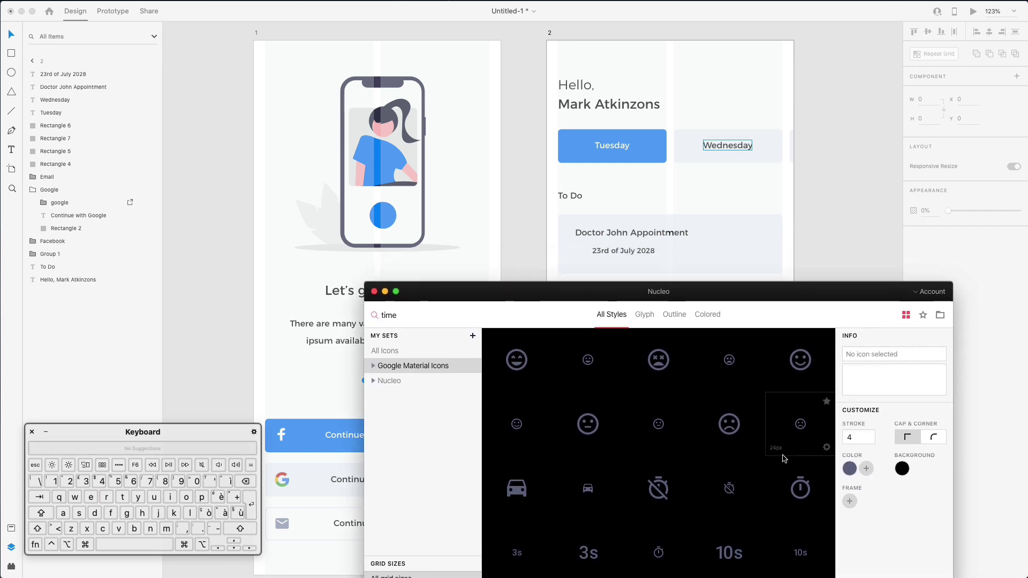
left_click_drag(800, 483, 800, 482)
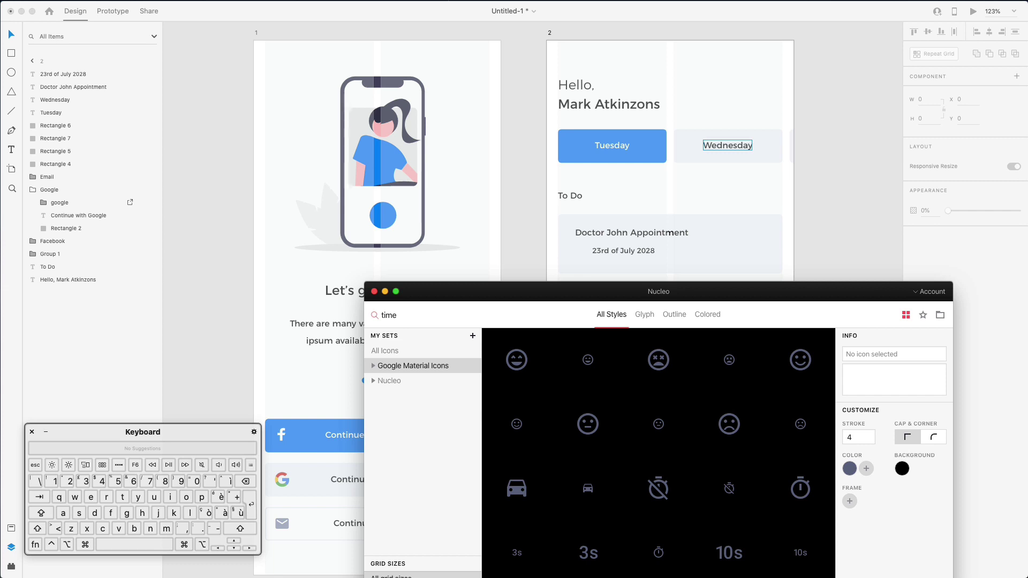
left_click_drag(659, 426, 567, 263)
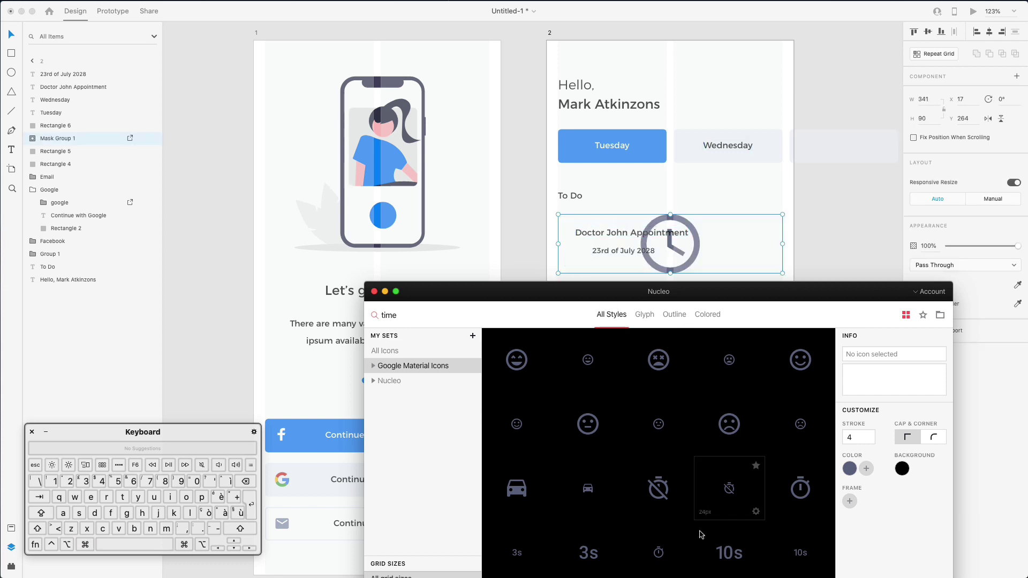
left_click(694, 241)
key("super+z")
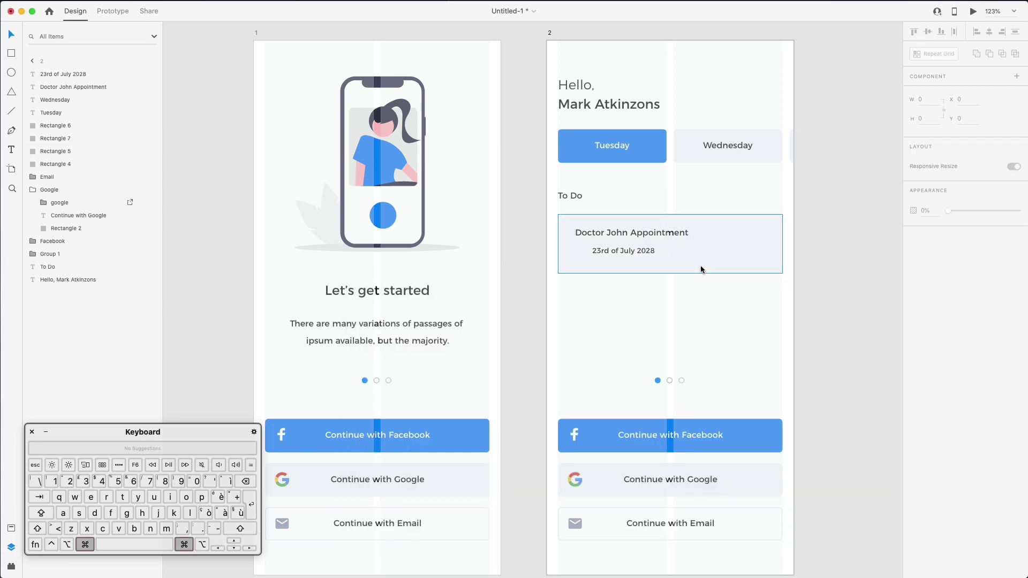
Add a clock icon, shrink it and line it up beside the date
left_click_drag(658, 487, 584, 247)
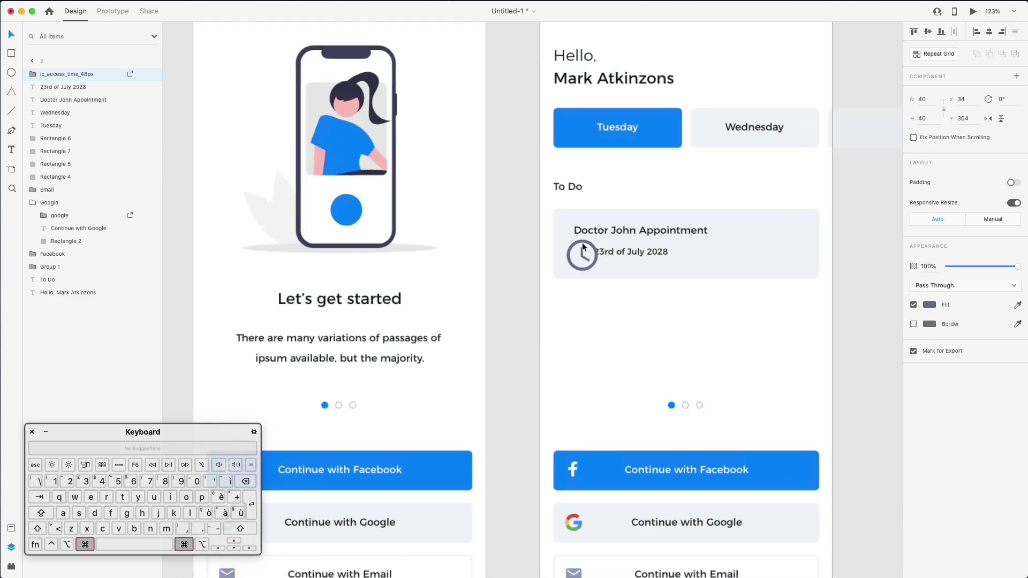
scroll(582, 243, "up", 5)
left_click_drag(609, 292, 587, 253)
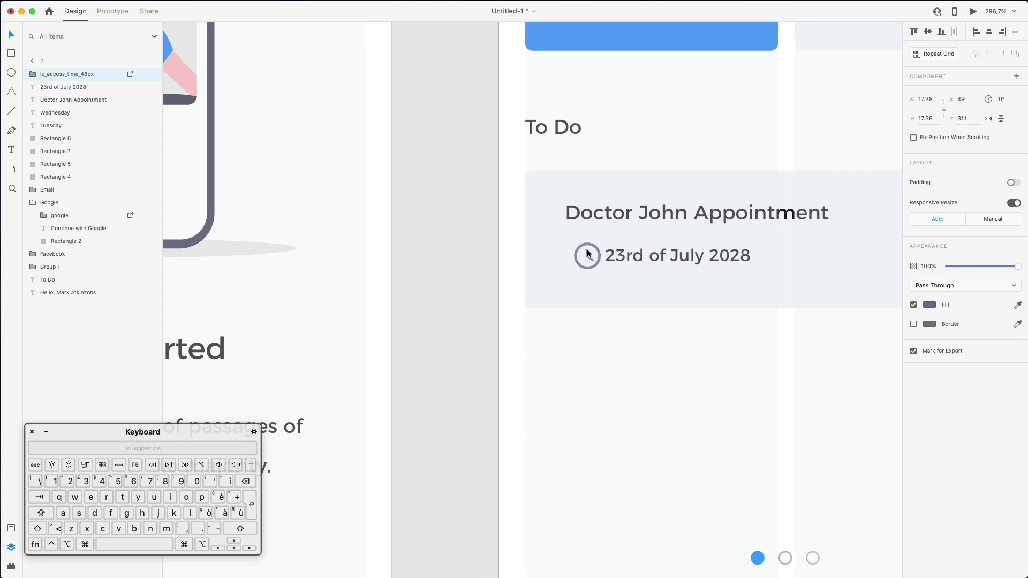
key("shift+Left")
key("Right")
key("Right")
key("Right")
key("Right")
key("Right")
key("Left")
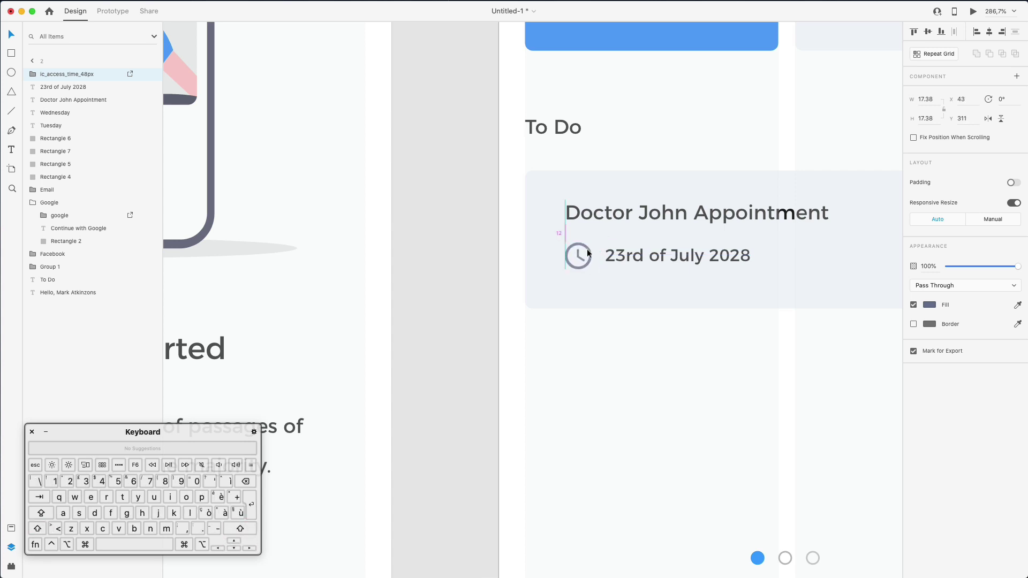
Make the appointment card slightly shorter and duplicate it into a small square
scroll(588, 253, "down", 5)
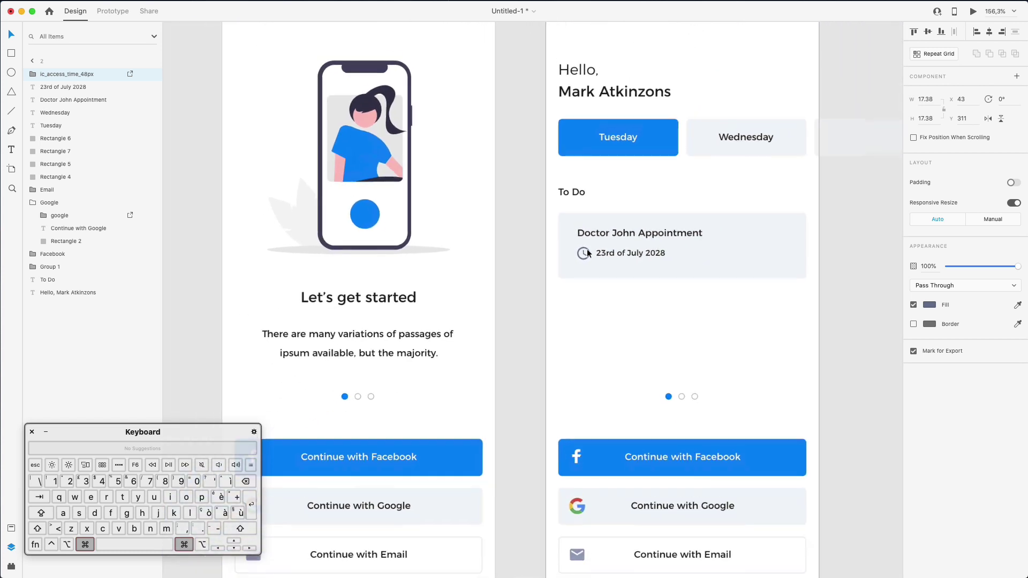
scroll(587, 253, "down", 2)
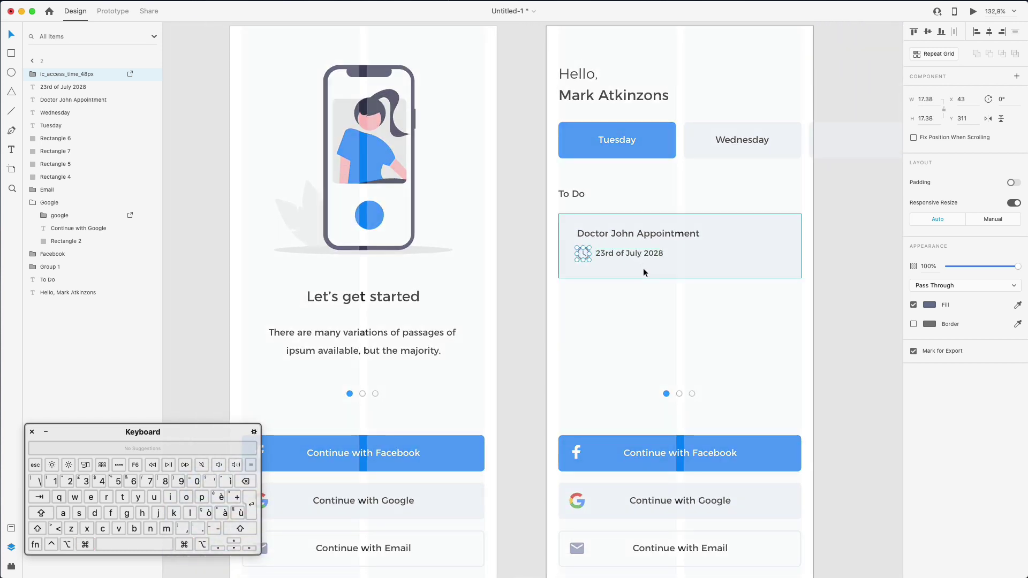
left_click(655, 270)
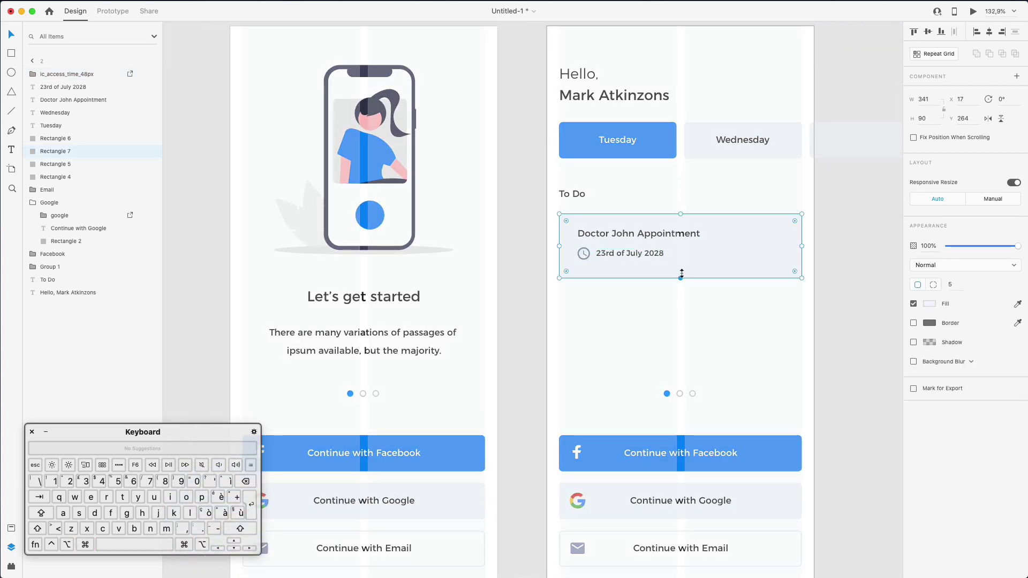
left_click_drag(681, 274, 681, 273)
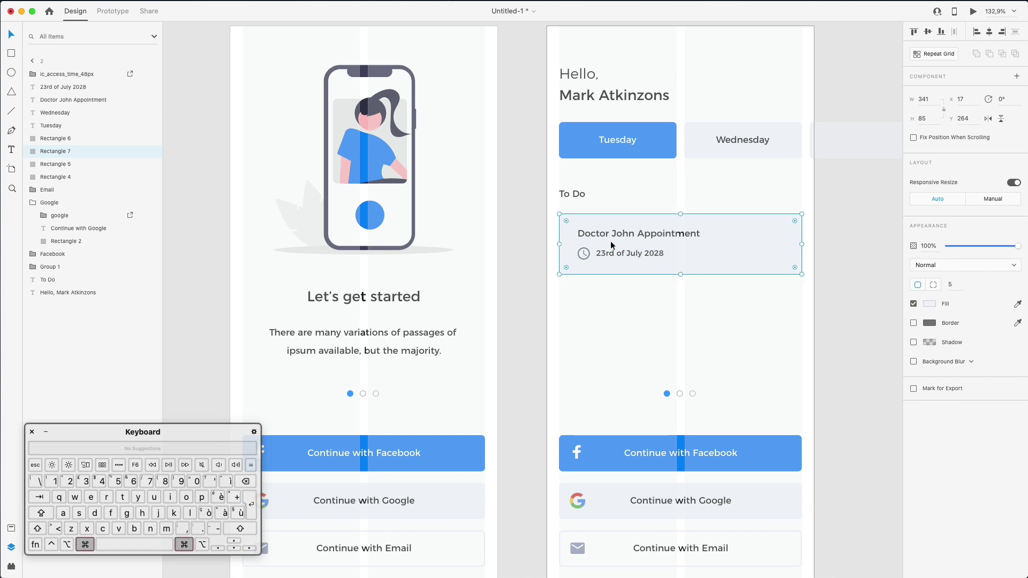
key("super+d")
left_click_drag(560, 214, 779, 247)
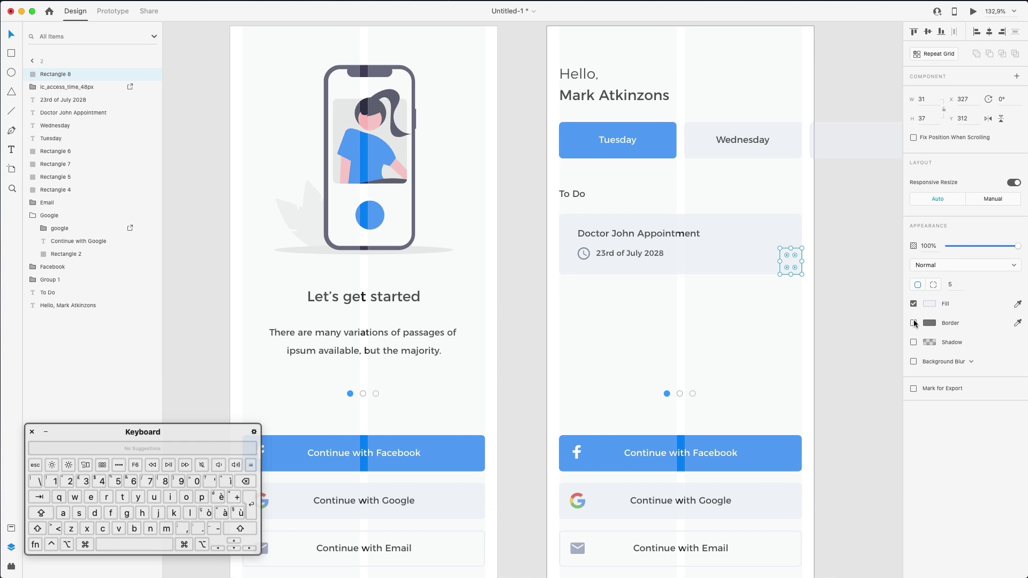
Turn the small square into a circle with corner radius 500 and height 31, placed at the card's right
left_click(914, 323)
left_click(930, 304)
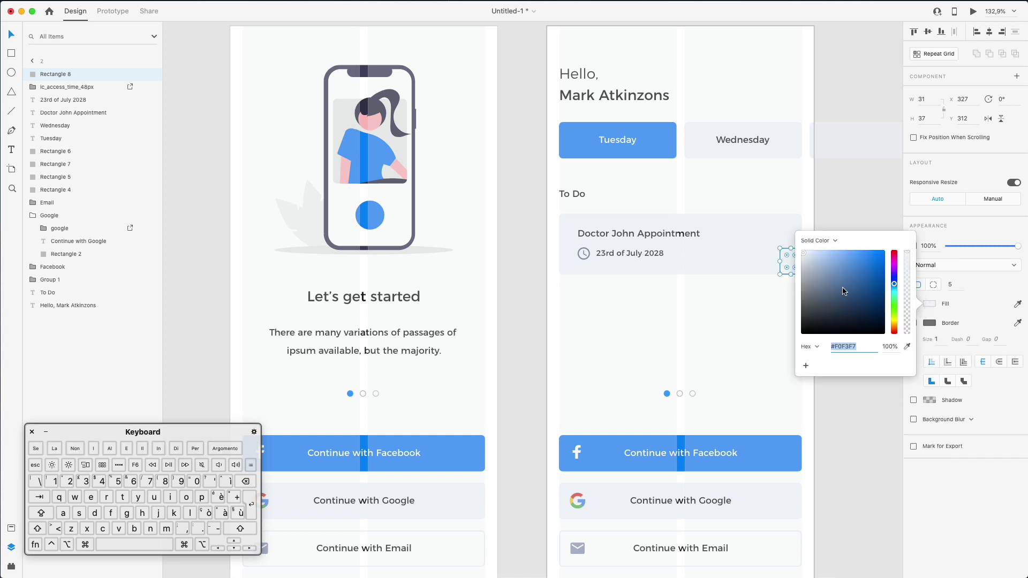
left_click(855, 236)
left_click(791, 260)
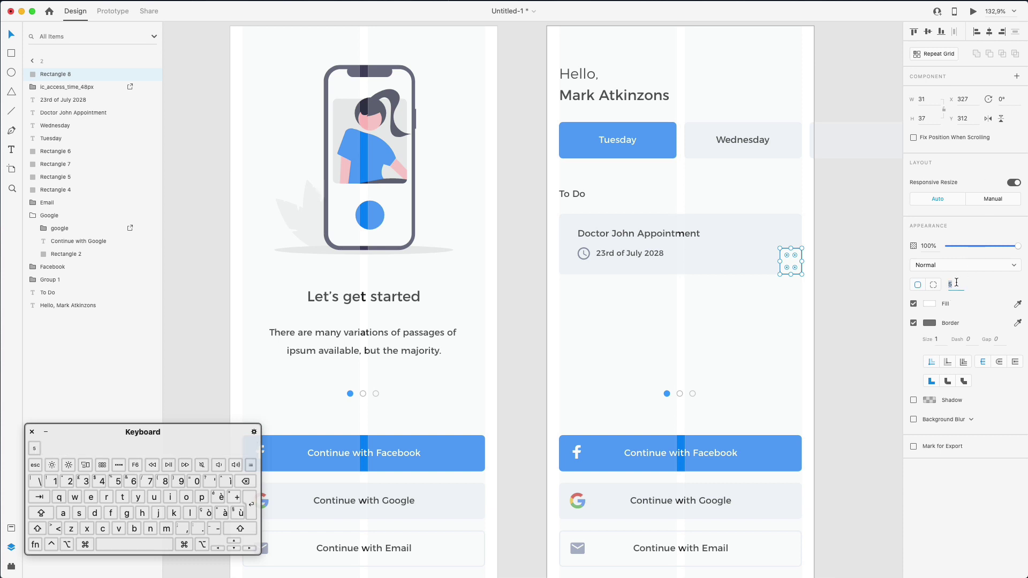
type("500")
key("Return")
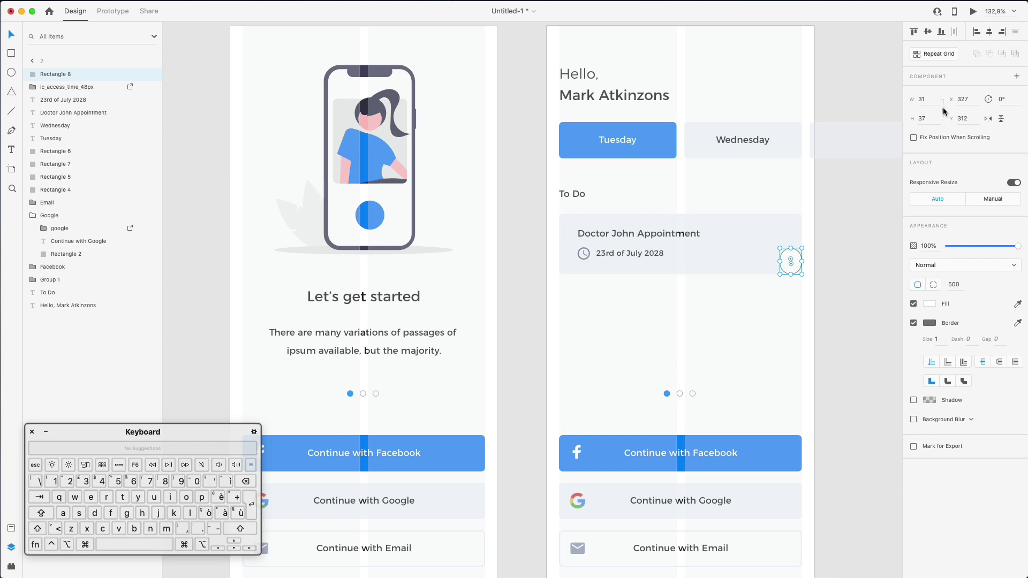
type("31")
key("Return")
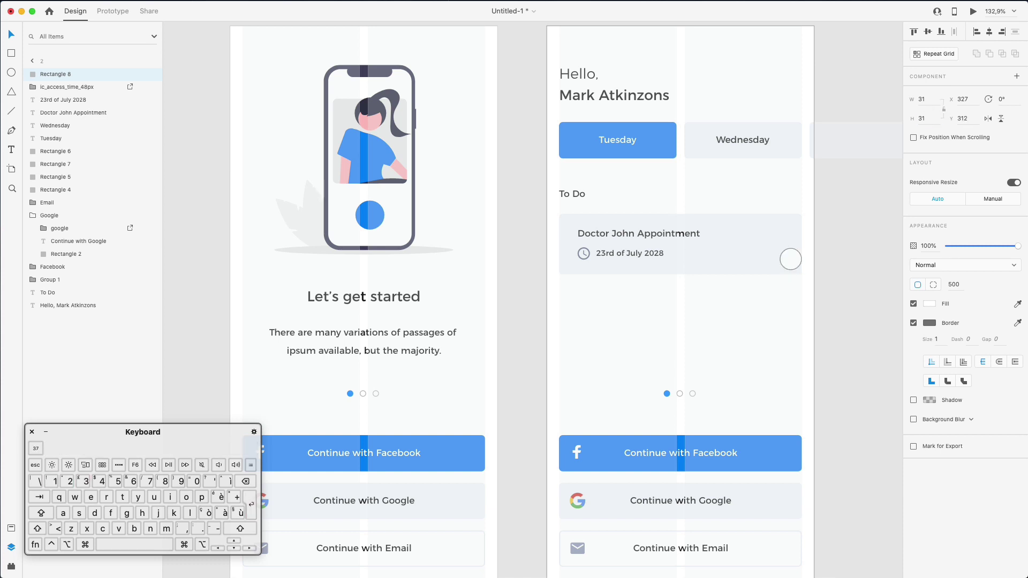
left_click(785, 255)
mouse_move(784, 254)
left_mouse_down()
mouse_move(780, 245)
mouse_move(787, 250)
left_mouse_up()
key("shift")
Give the circle a 1.5 light grey border and enlarge it slightly
left_click(929, 323)
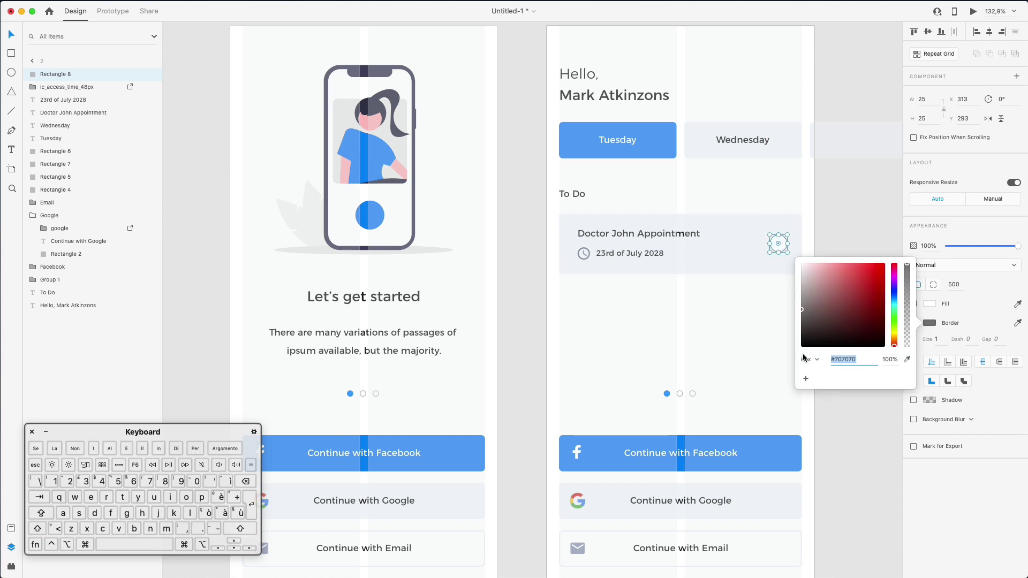
left_click(906, 360)
left_click(737, 255)
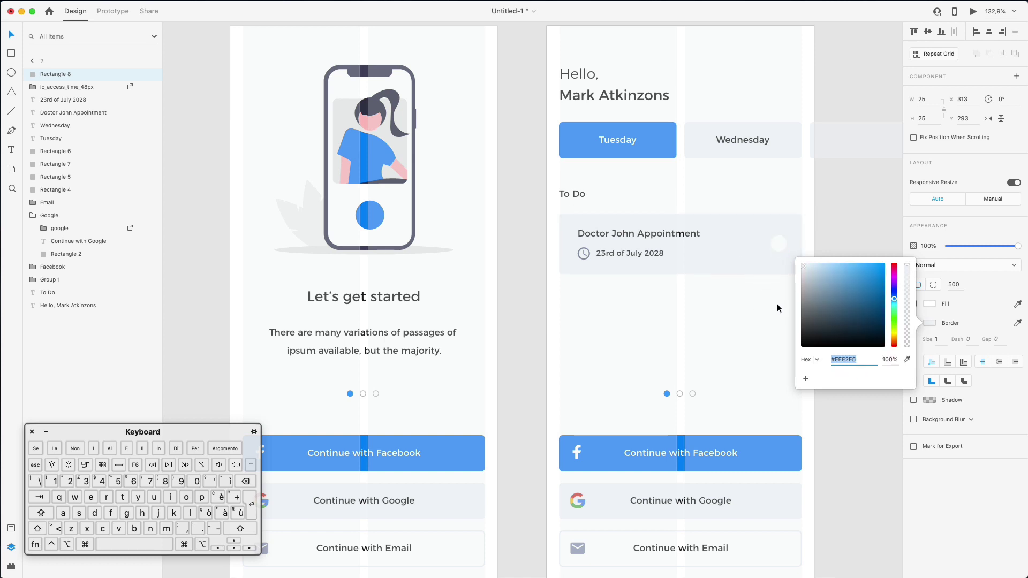
left_click_drag(805, 272, 805, 272)
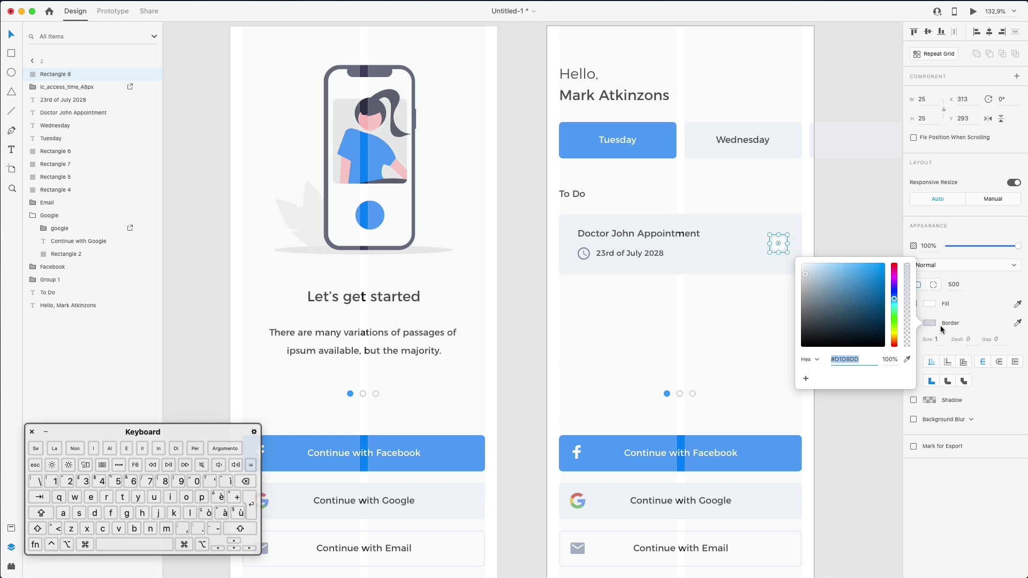
left_click(940, 339)
key("Right")
type(",5")
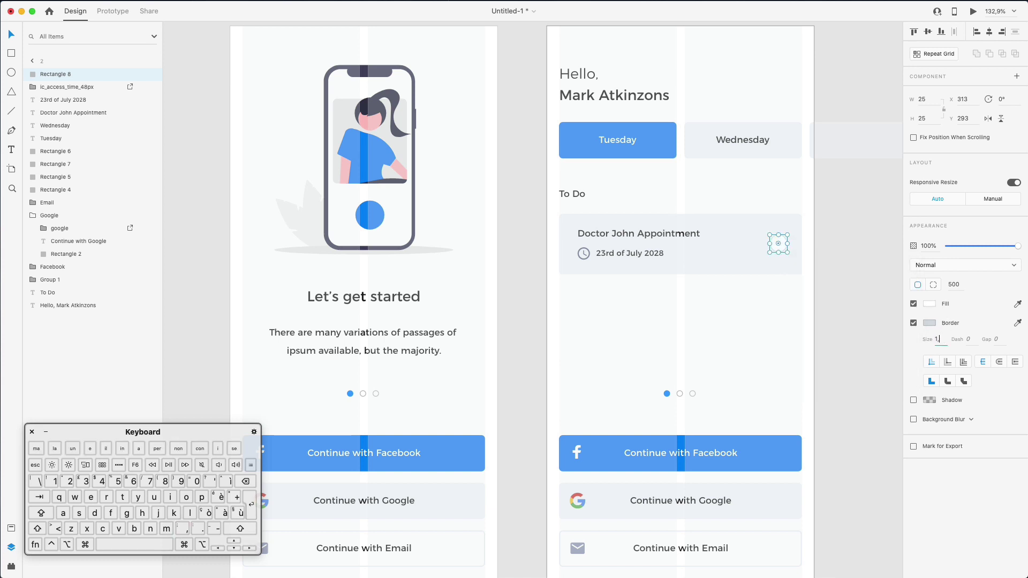
left_click(769, 244)
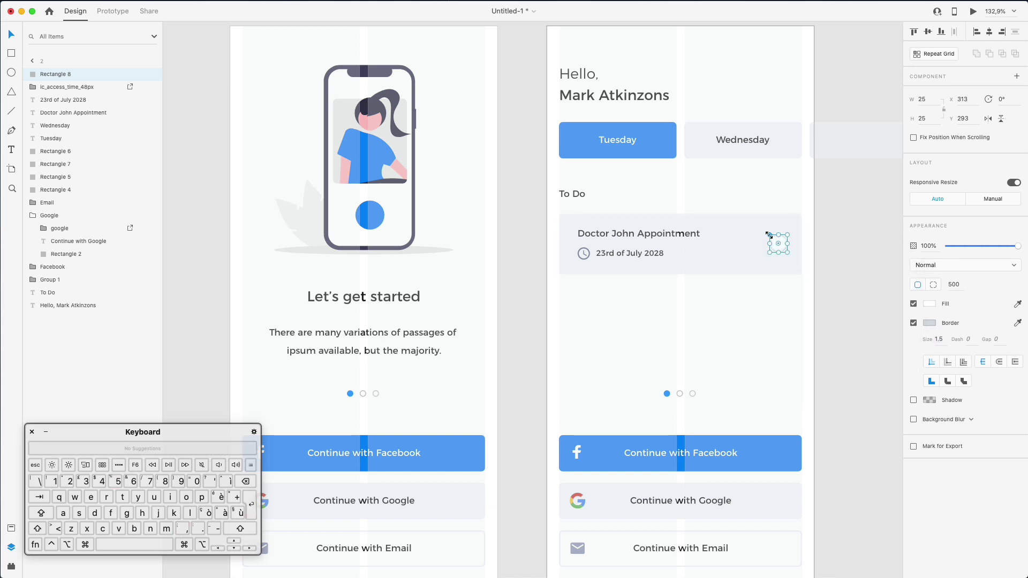
left_click_drag(769, 234, 769, 231)
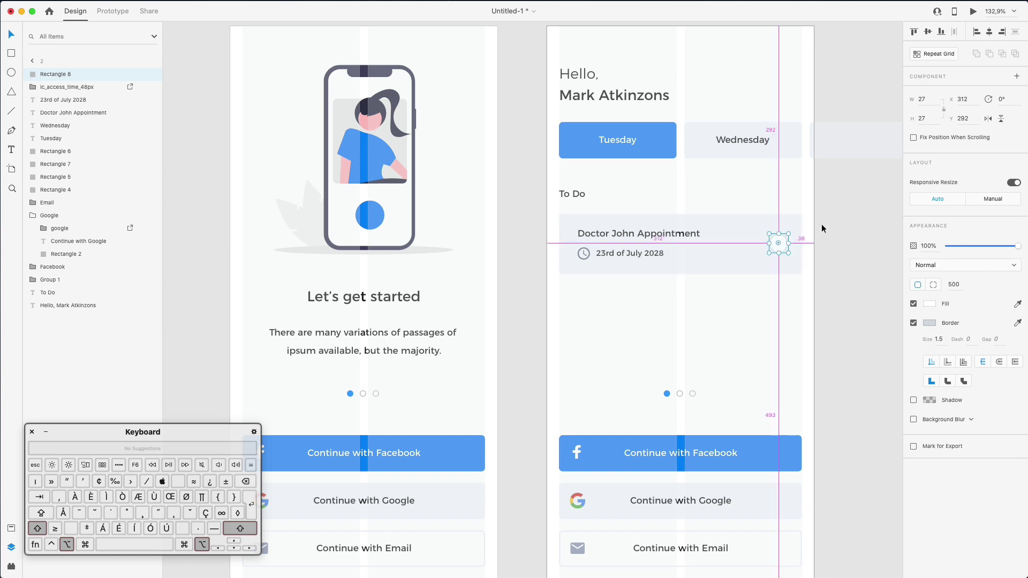
key("Left")
key("Left")
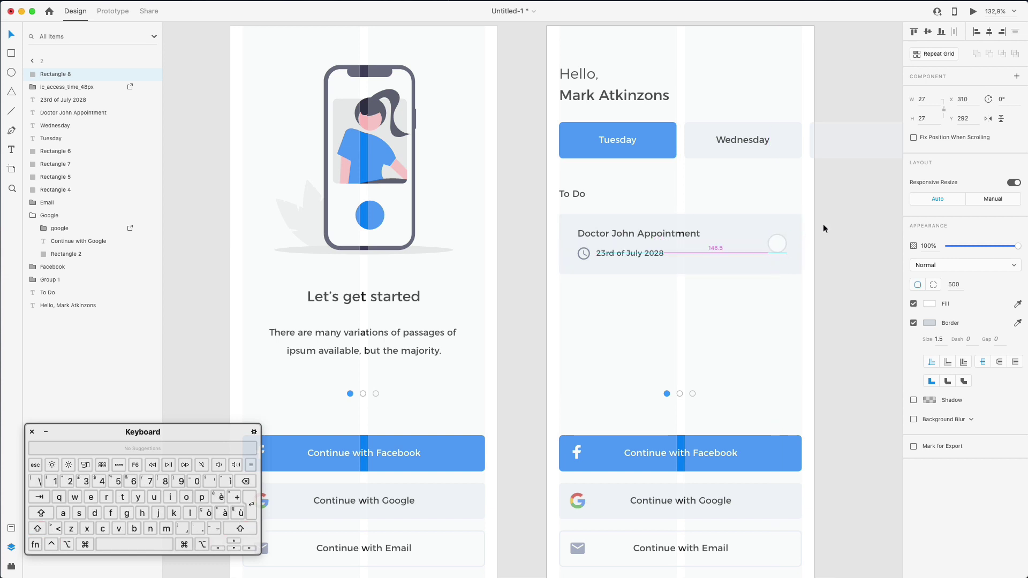
left_click(715, 319)
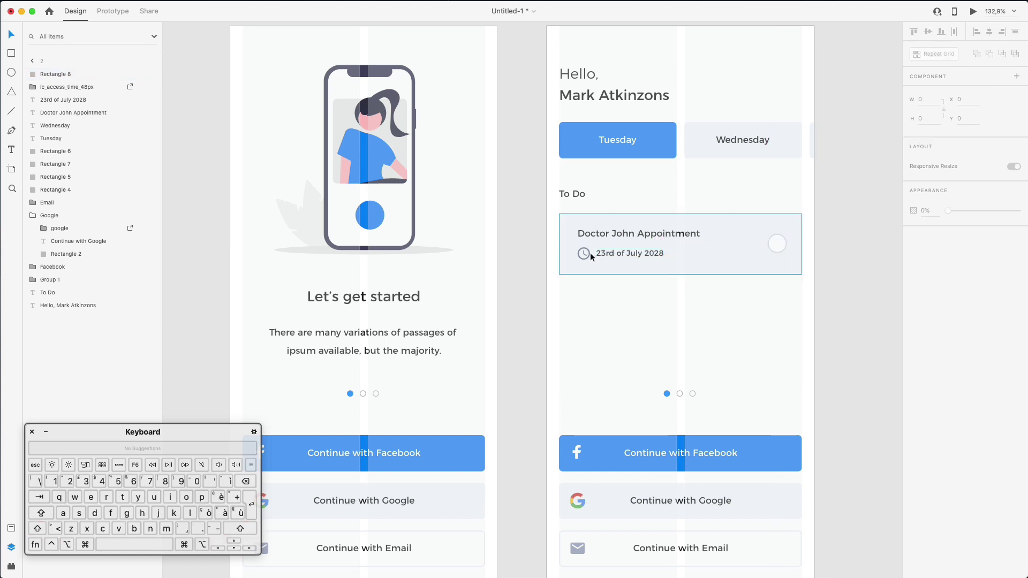
Hide the layout grid columns on artboard 2 and review the layout
left_click(703, 256)
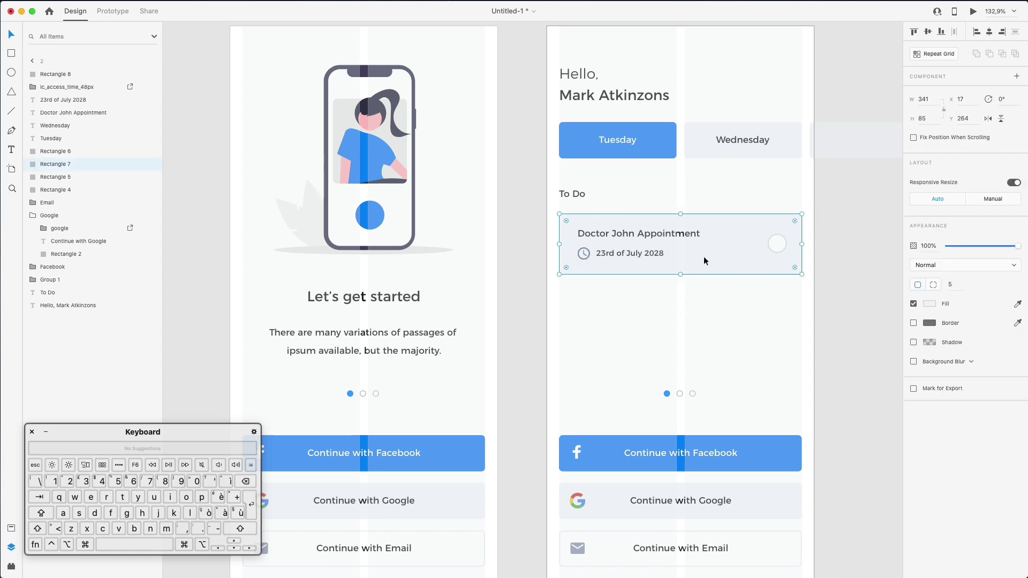
left_click(712, 178)
scroll(718, 178, "down", 2)
scroll(719, 179, "right", 2)
scroll(718, 179, "down", 3)
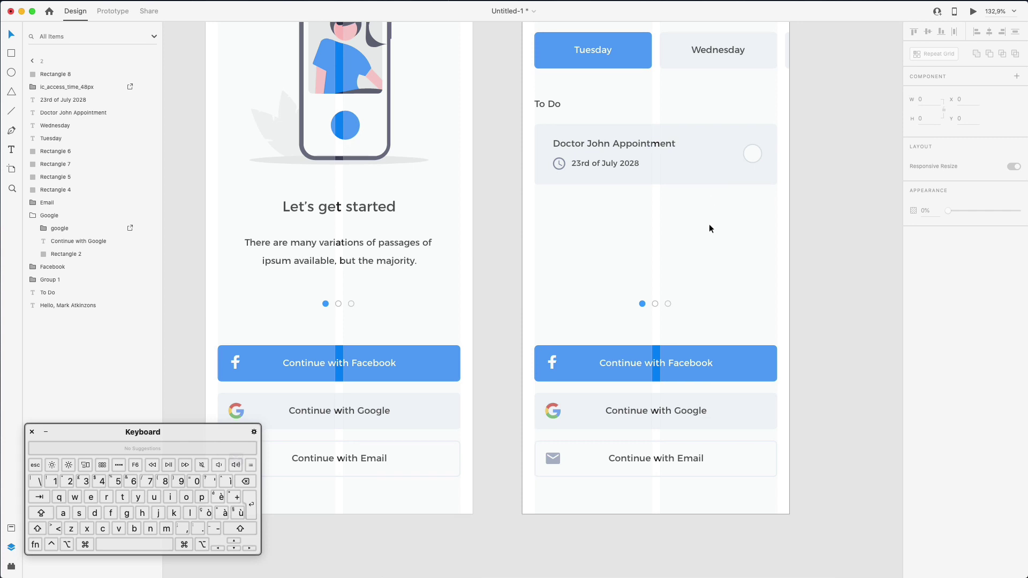
scroll(709, 224, "up", 3)
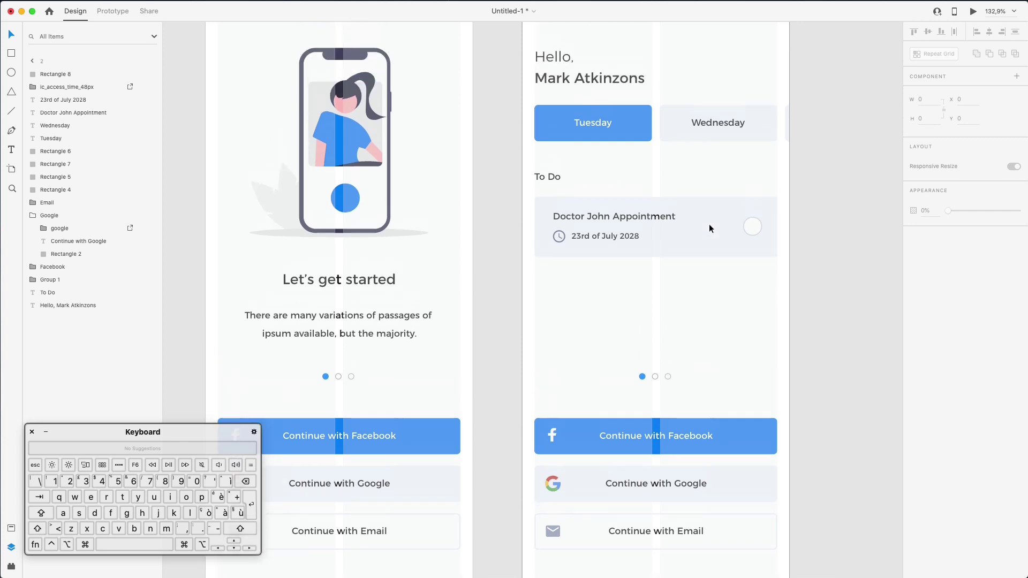
left_click(33, 63)
left_click(43, 73)
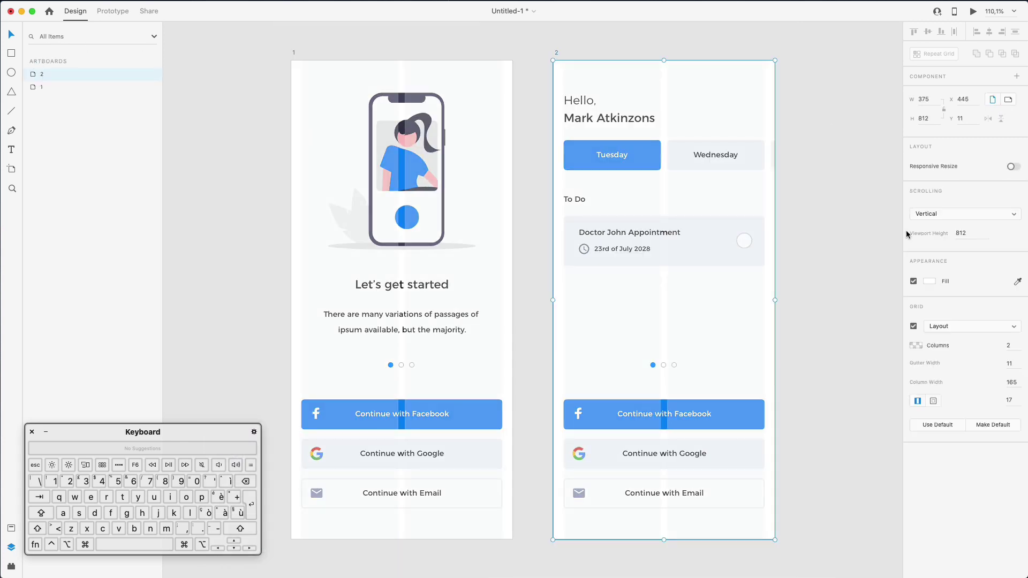
left_click(914, 325)
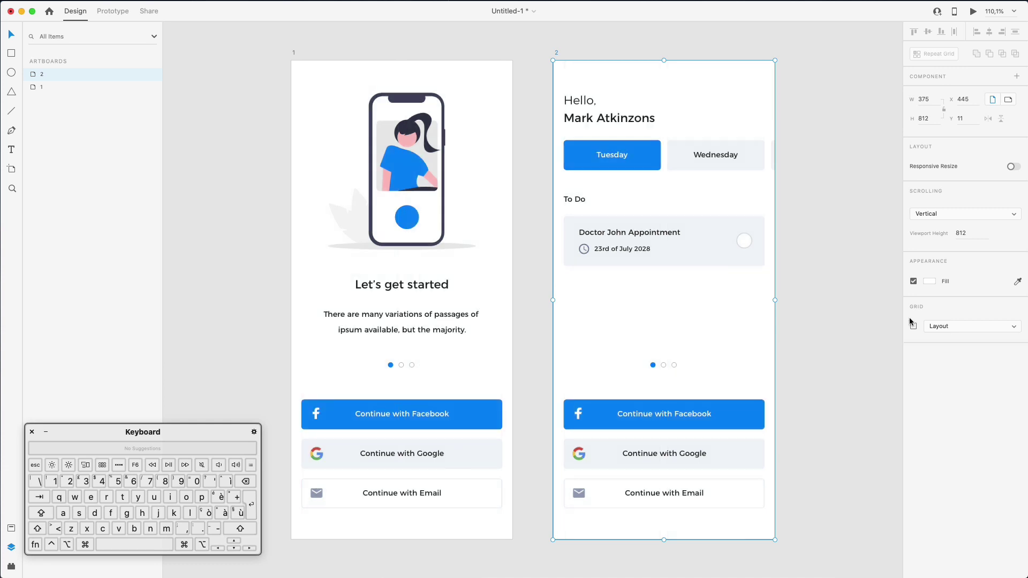
left_click(797, 265)
scroll(797, 265, "right", 1)
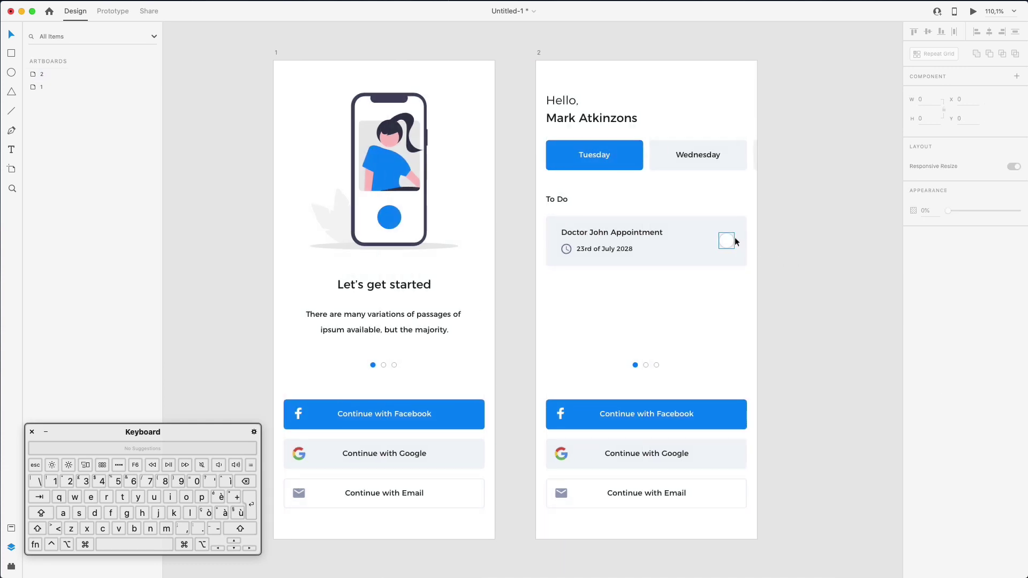
scroll(735, 238, "right", 1)
scroll(735, 242, "left", 2)
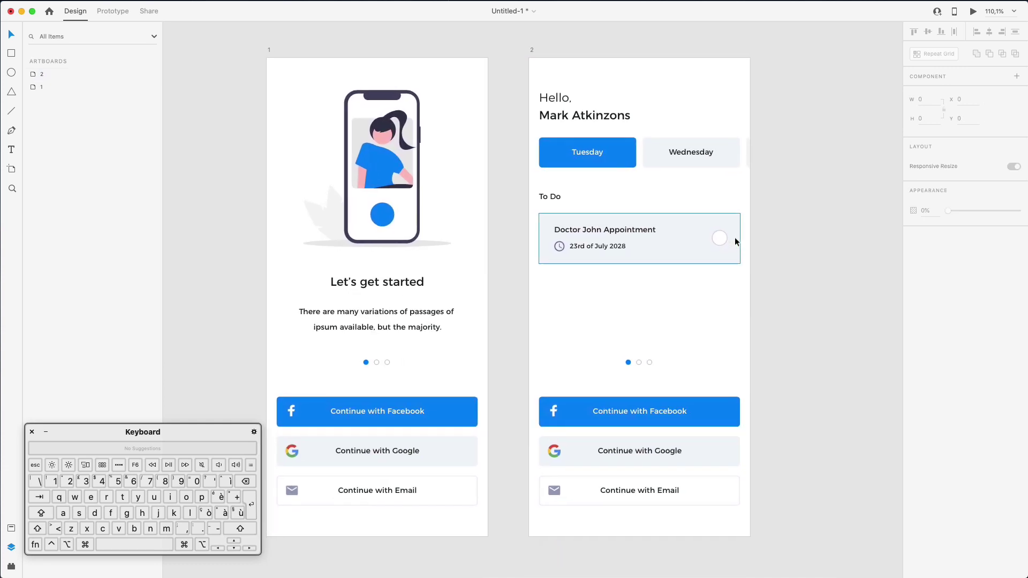
scroll(736, 242, "right", 1)
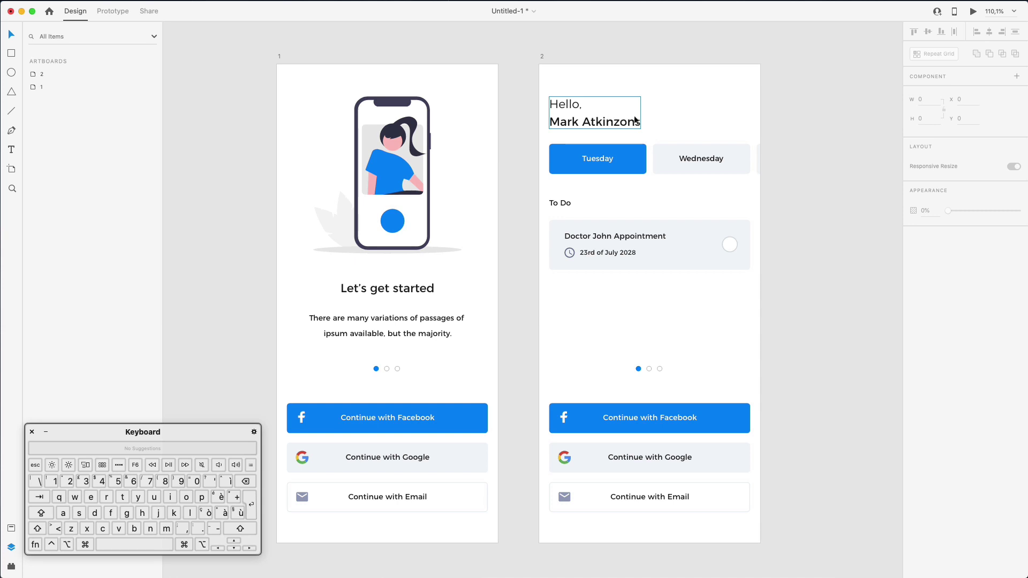
scroll(738, 114, "left", 3)
scroll(738, 114, "down", 2)
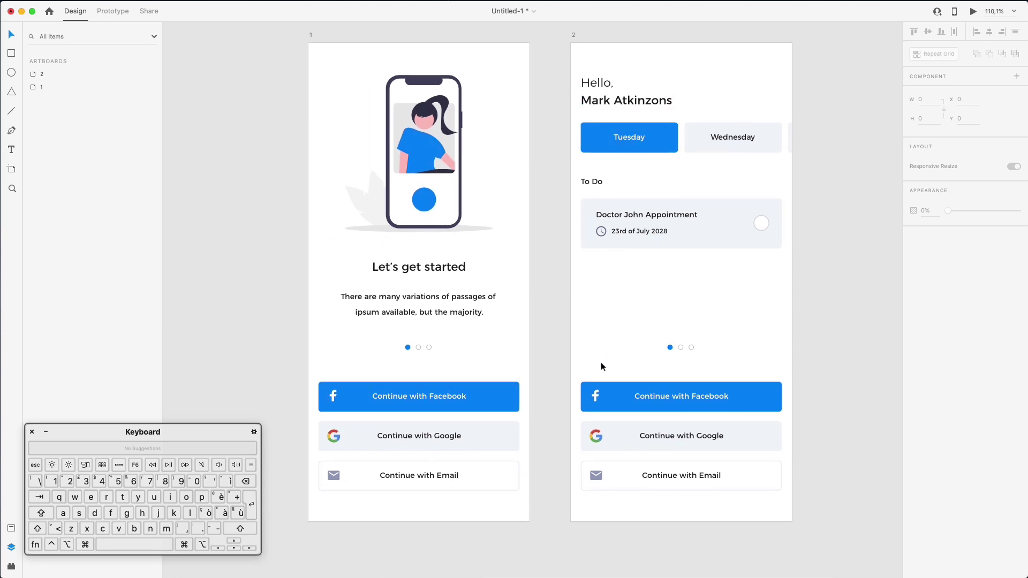
scroll(600, 362, "down", 1)
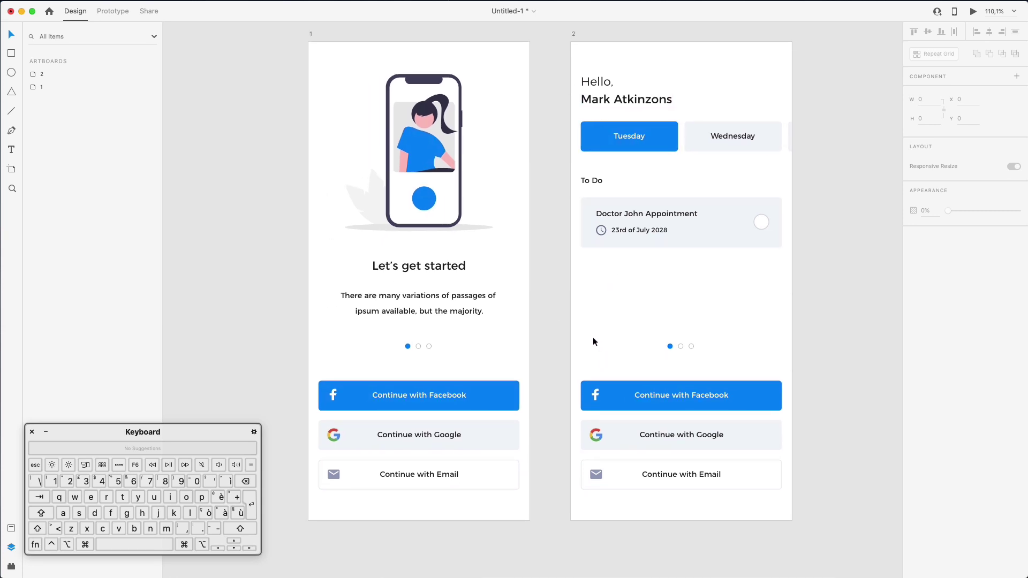
Delete the login buttons and page dots from the home screen and show both artboards' layout grids
left_click_drag(589, 331, 841, 530)
key("Delete")
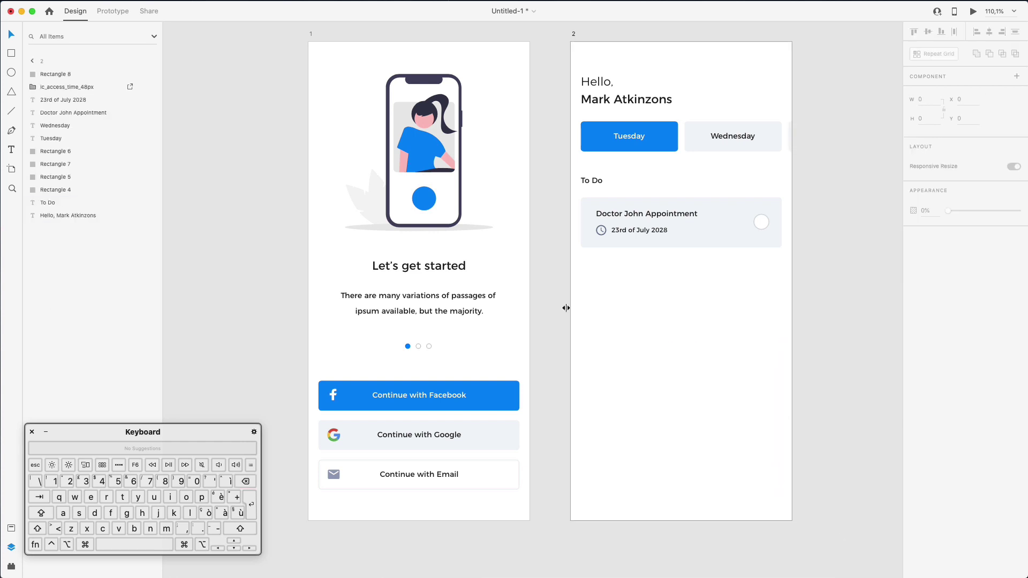
left_click(32, 60)
left_click(50, 73)
left_click(52, 86, "shift")
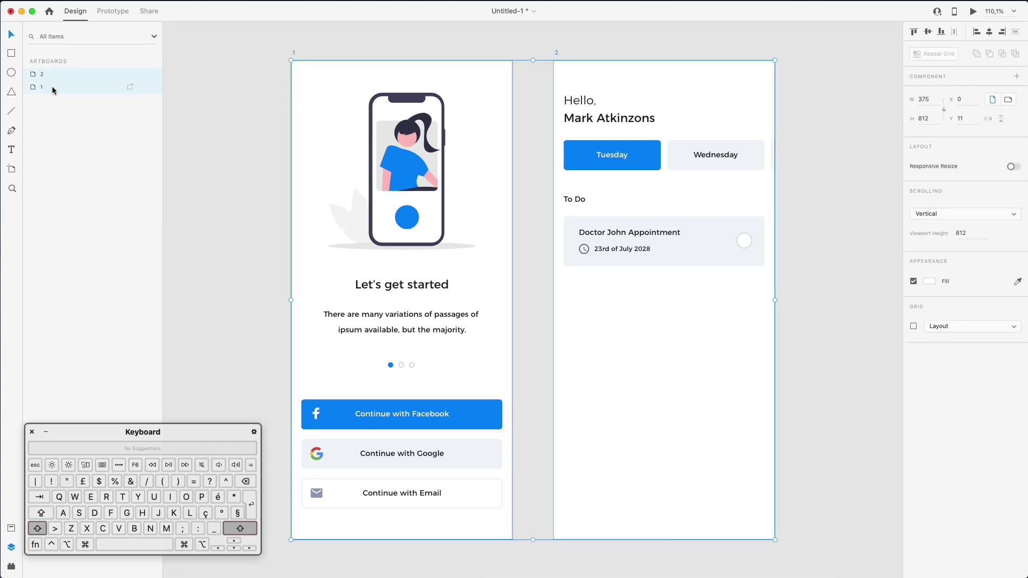
left_click(914, 328)
Widen the layout grid margins from 17 to 25
left_click(1016, 397)
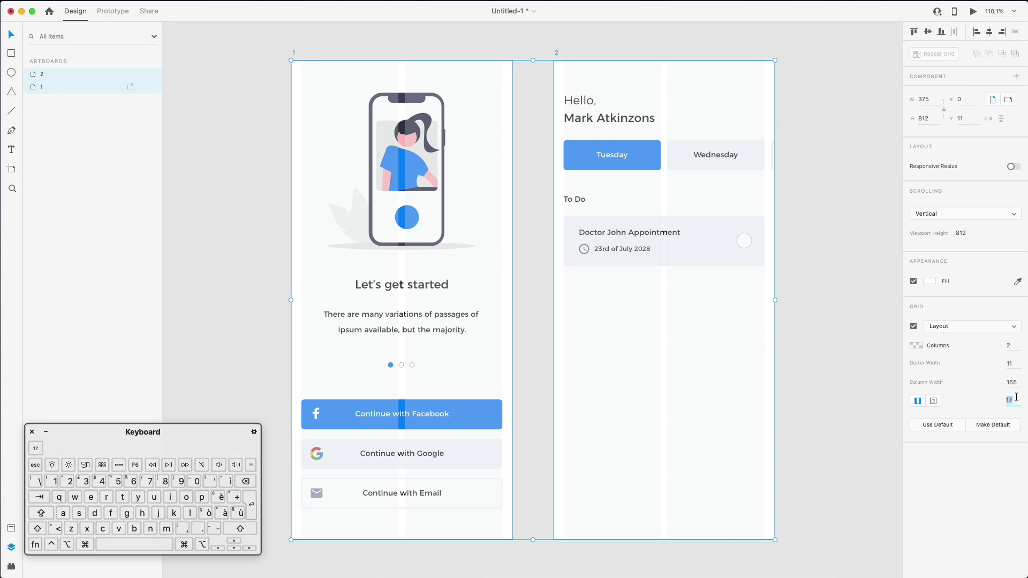
key("shift+Down")
key("shift+Up")
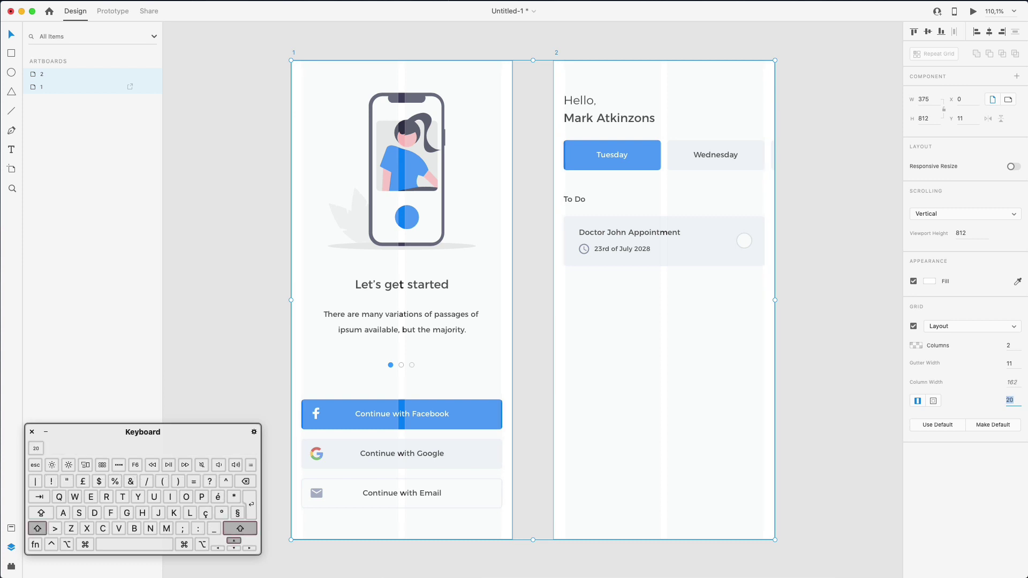
key("Up")
key("Up")
key("Up")
key("Up")
key("Up")
key("Up")
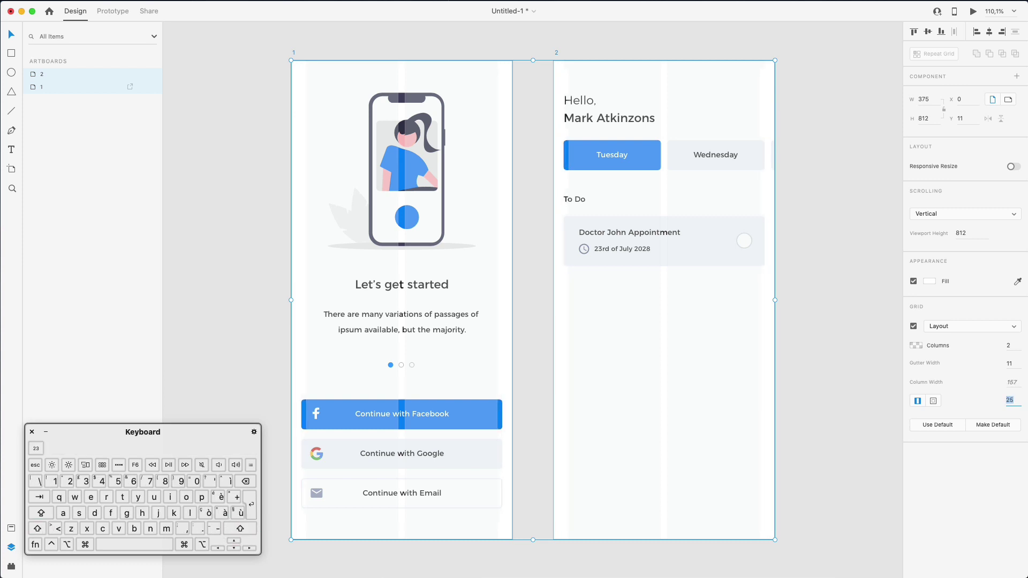
key("Down")
left_click(863, 242)
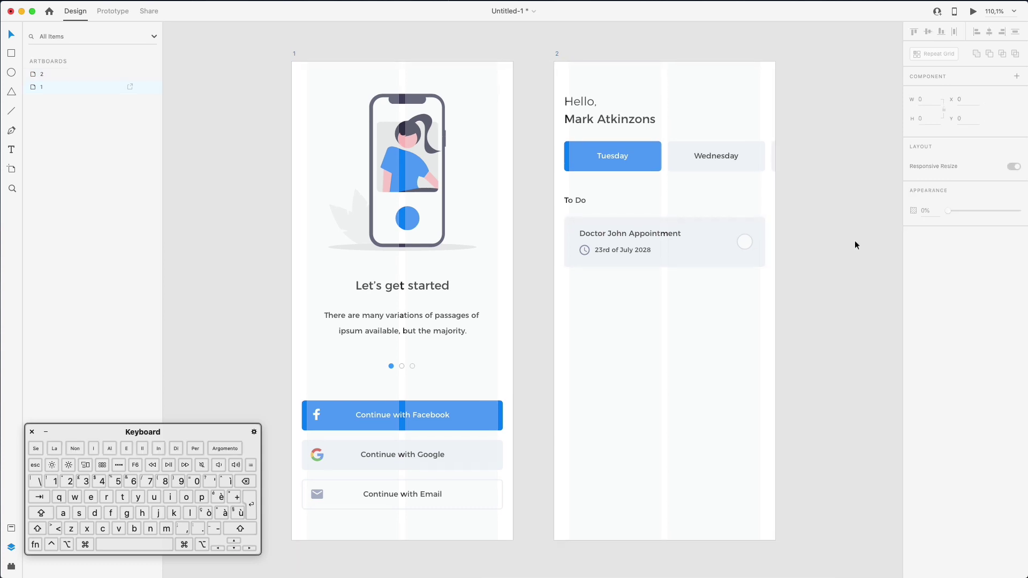
left_click(557, 85)
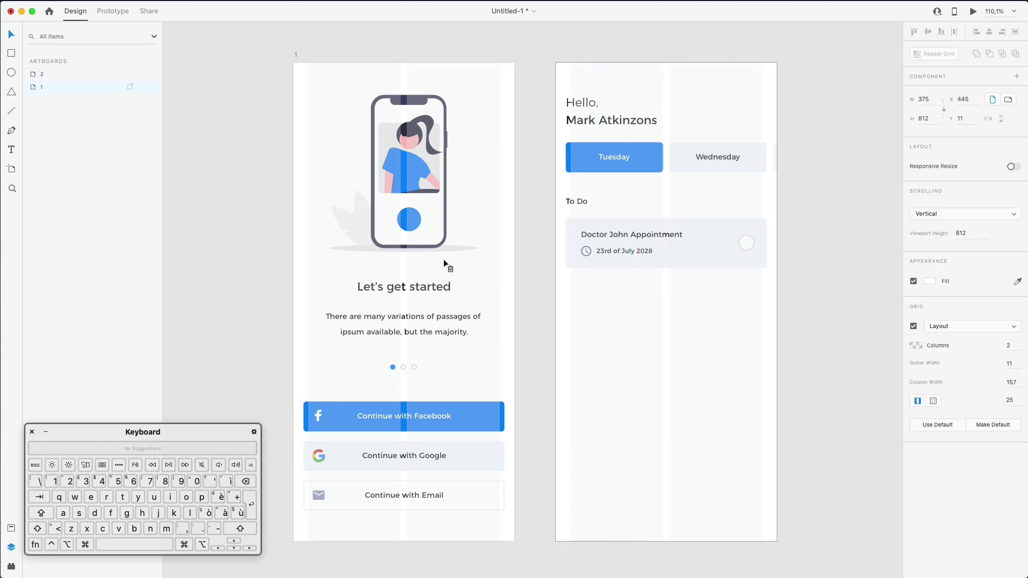
Resize and move the Tuesday and Wednesday tabs to fit the home screen's 25-unit grid margins
left_click(250, 188)
left_click_drag(544, 91, 658, 242)
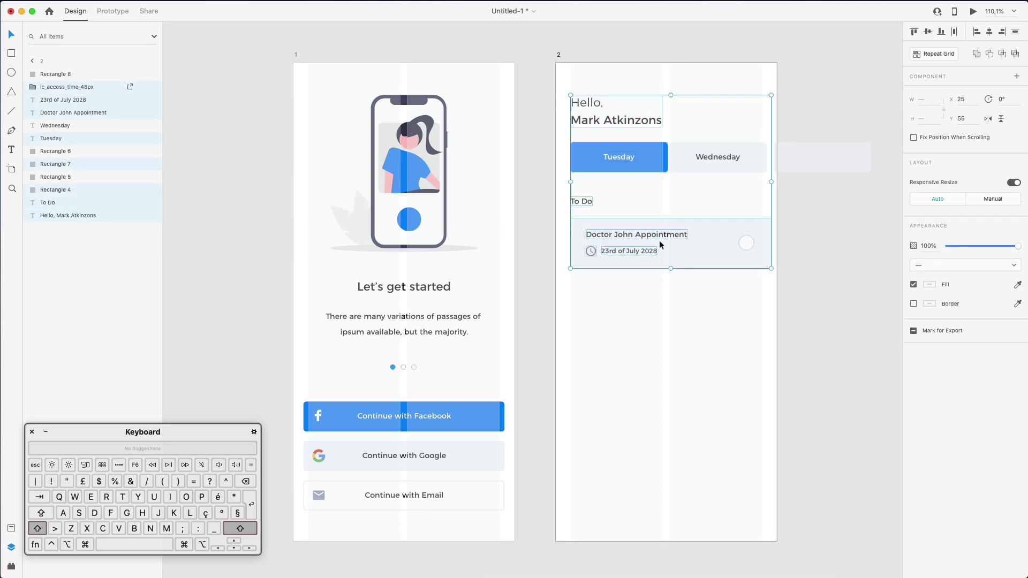
left_click(771, 190)
left_click_drag(810, 172, 798, 157)
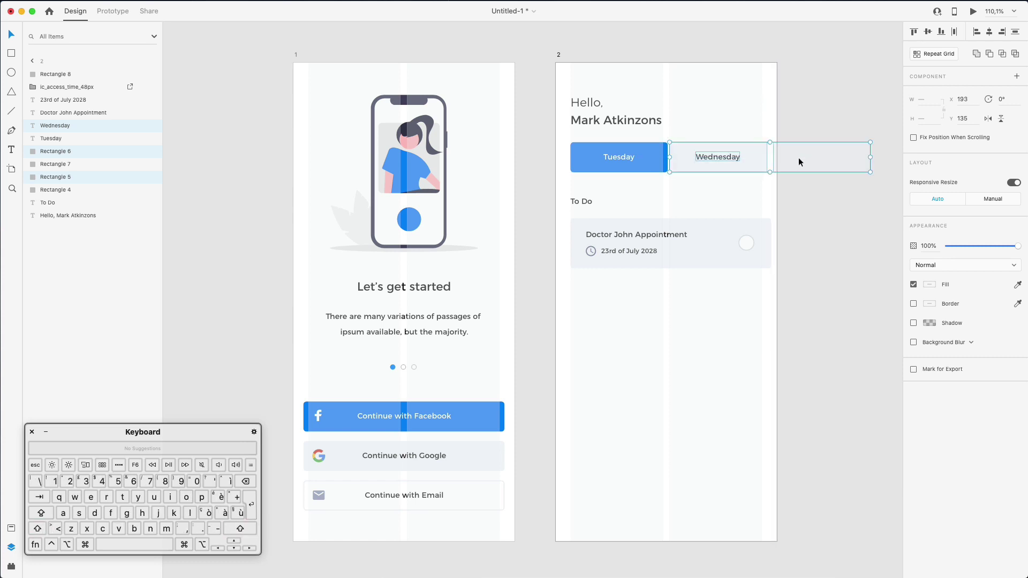
left_click(621, 152)
left_click(868, 166, "shift")
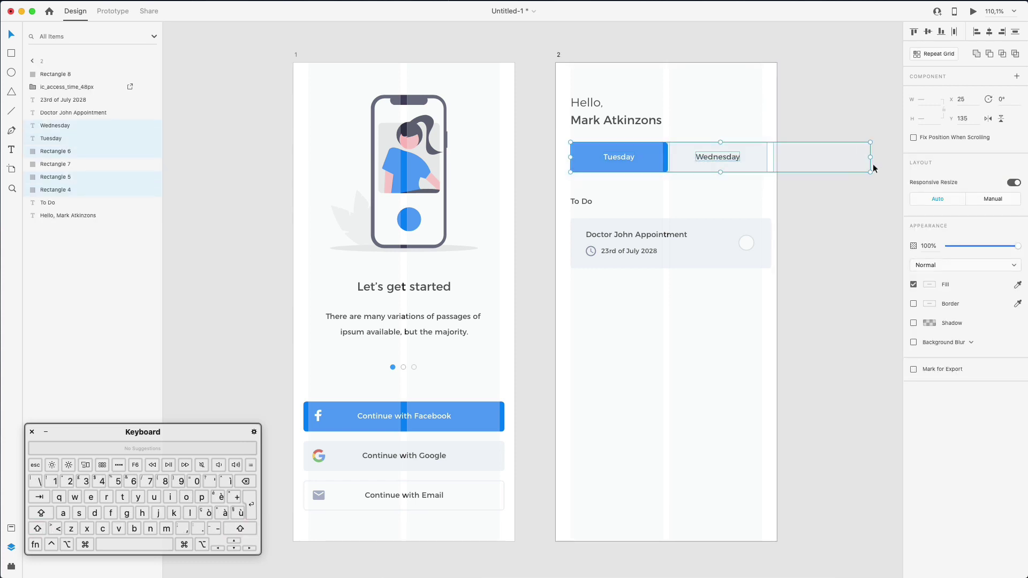
left_click_drag(870, 157, 854, 157)
left_click(846, 124)
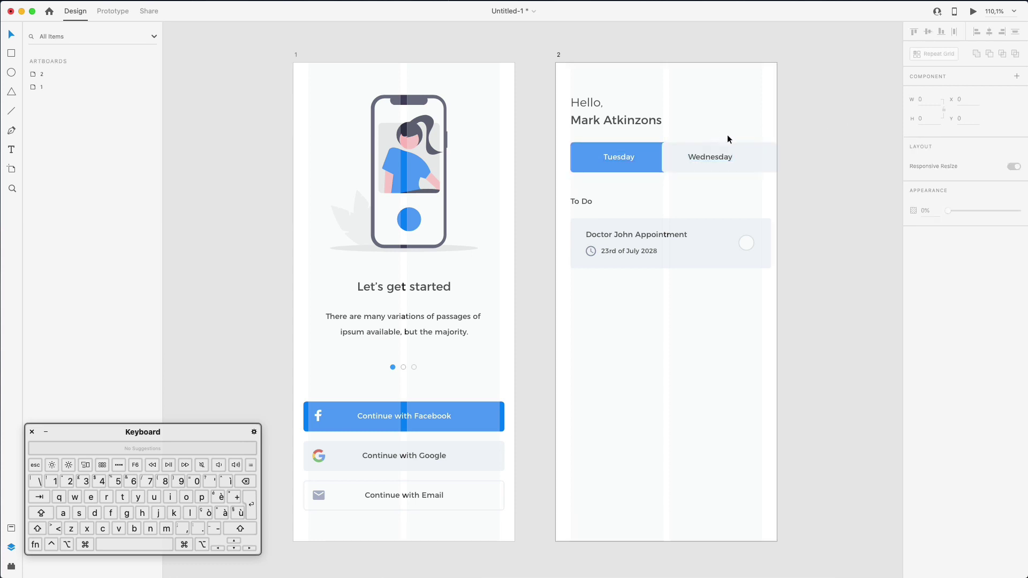
left_click_drag(721, 131, 802, 163)
key("Left")
key("Left")
key("Left")
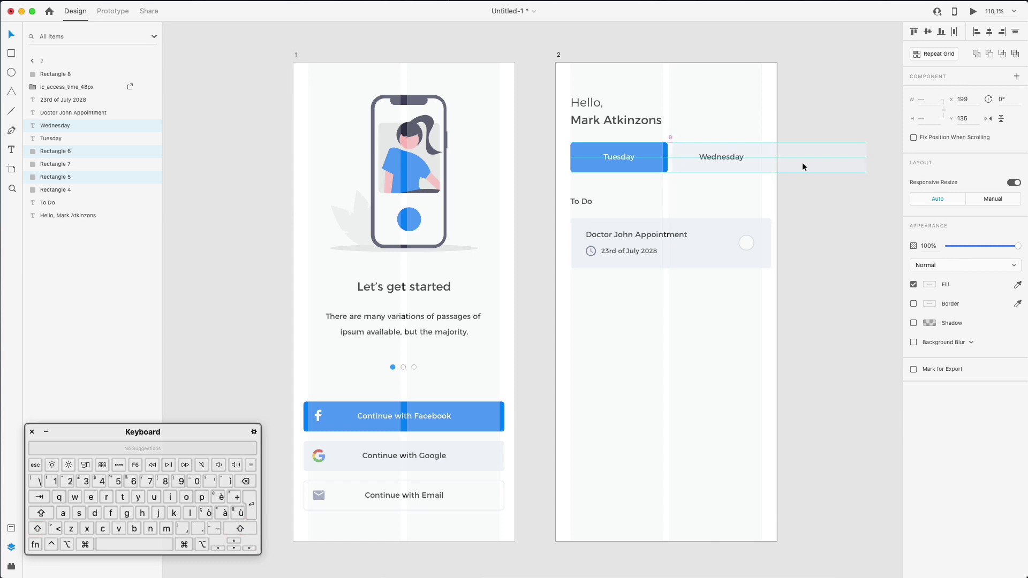
left_click(788, 150)
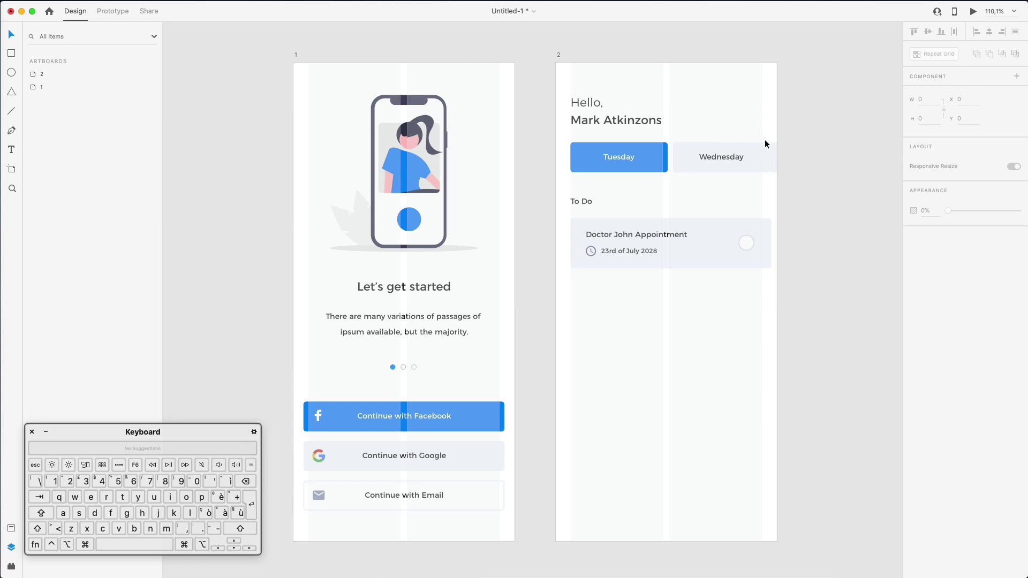
Delete the off-screen third tab (Rectangle 6), trim Tuesday's tab edge and centre its label
left_click(775, 145)
key("shift+Right")
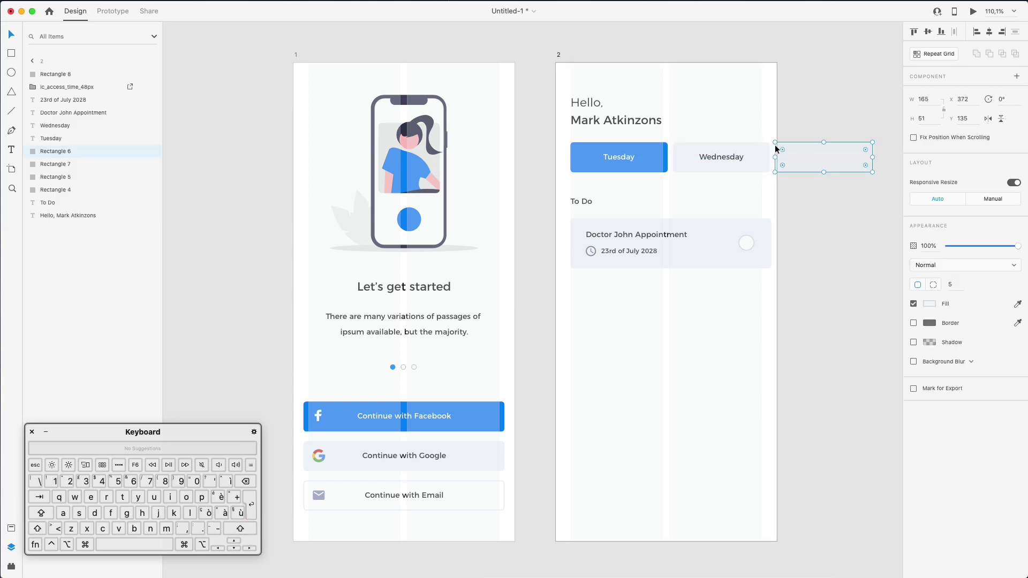
key("BackSpace")
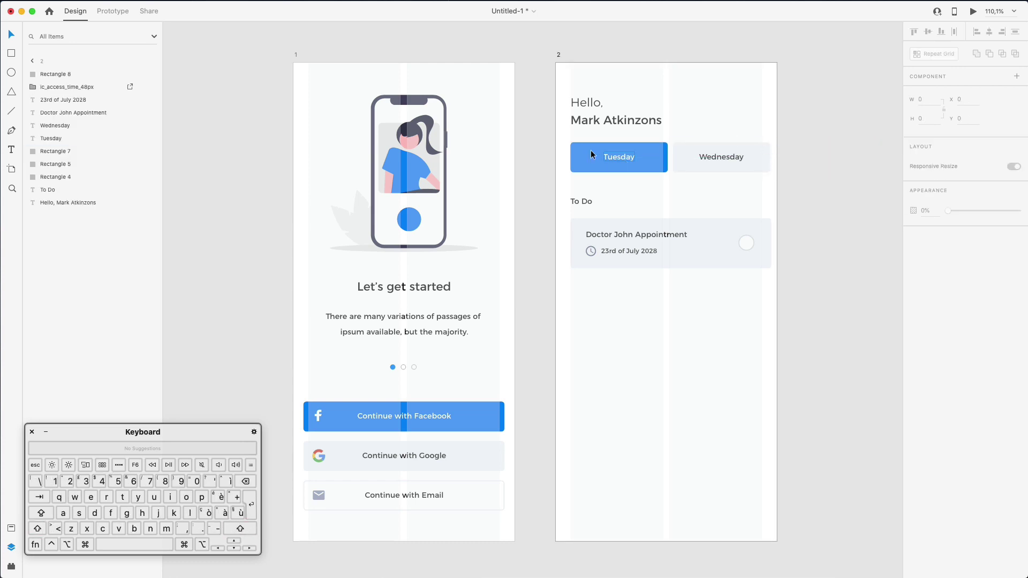
left_click_drag(591, 155, 762, 155)
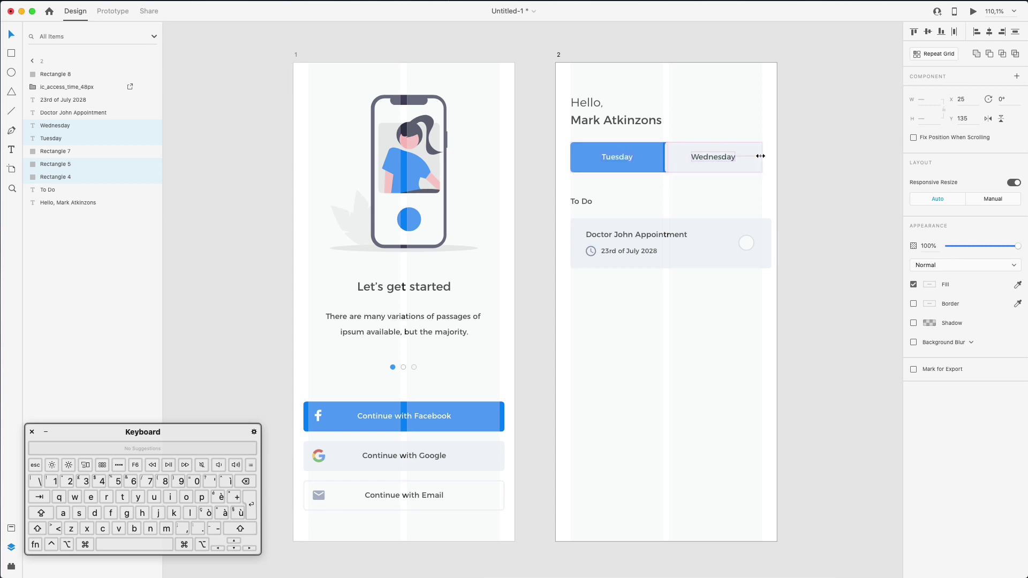
left_click(780, 151)
left_click(688, 159)
left_click(672, 157, "shift")
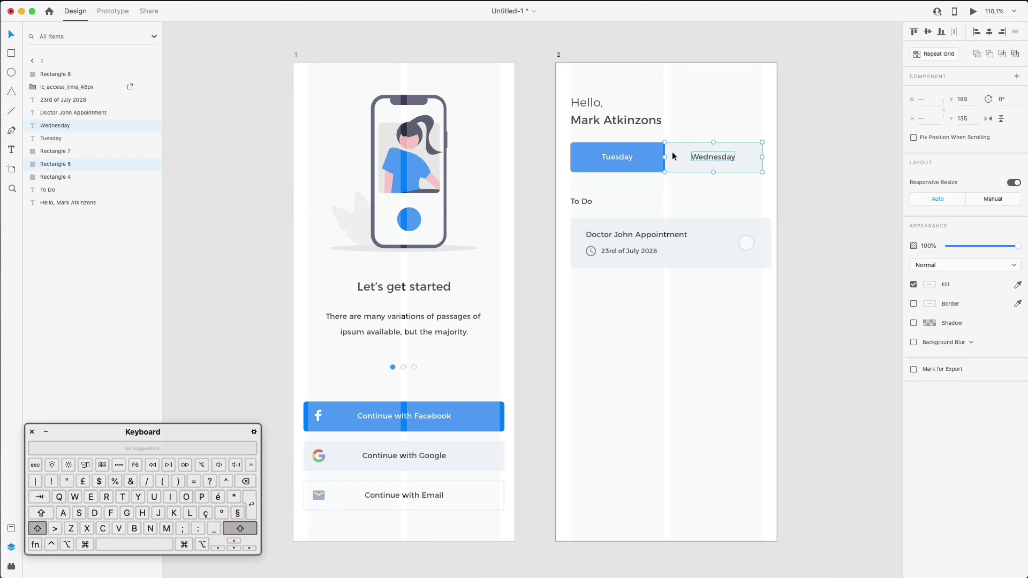
left_click(655, 157)
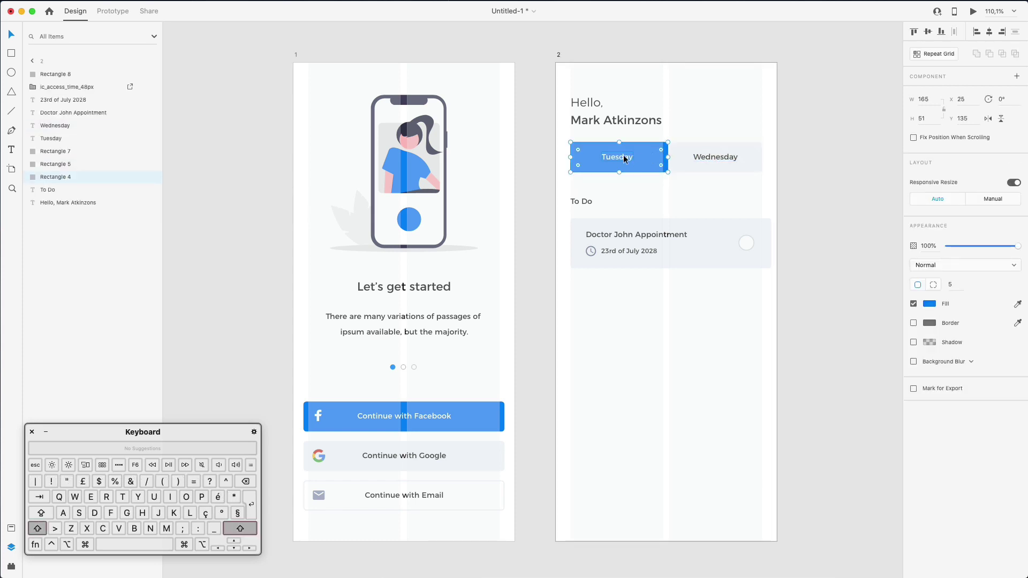
left_click_drag(667, 156, 664, 156)
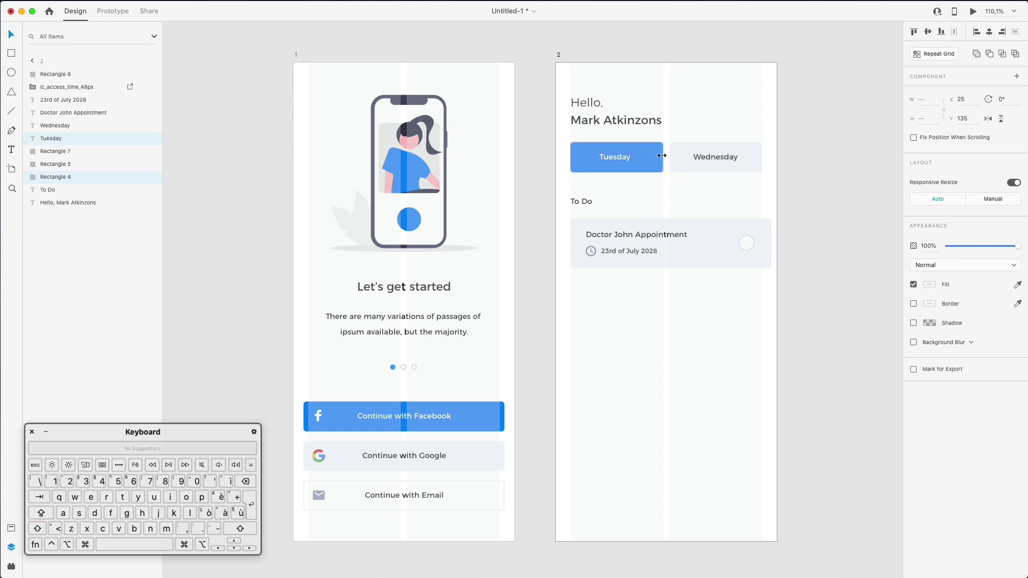
left_click(989, 33)
Nudge the To Do card's checkbox circle slightly left to x 303
left_click(765, 235)
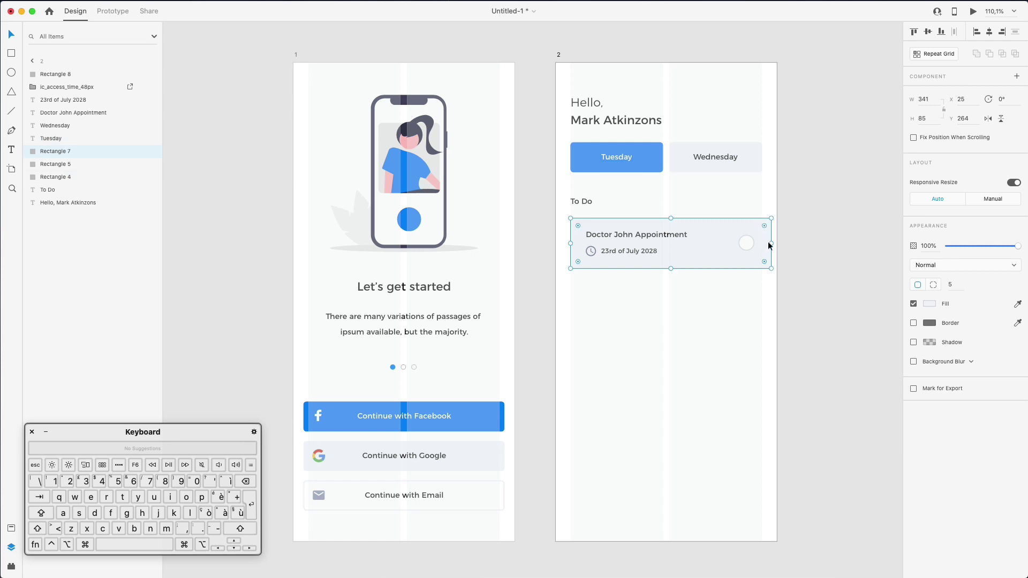
left_click(769, 245)
left_click(747, 243)
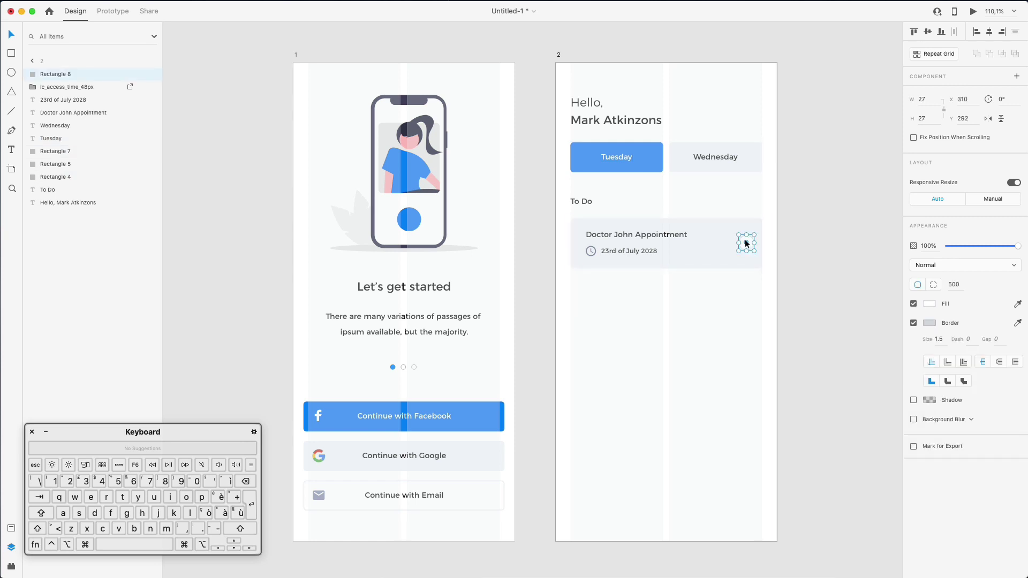
left_click_drag(745, 240, 744, 239)
left_click(711, 333)
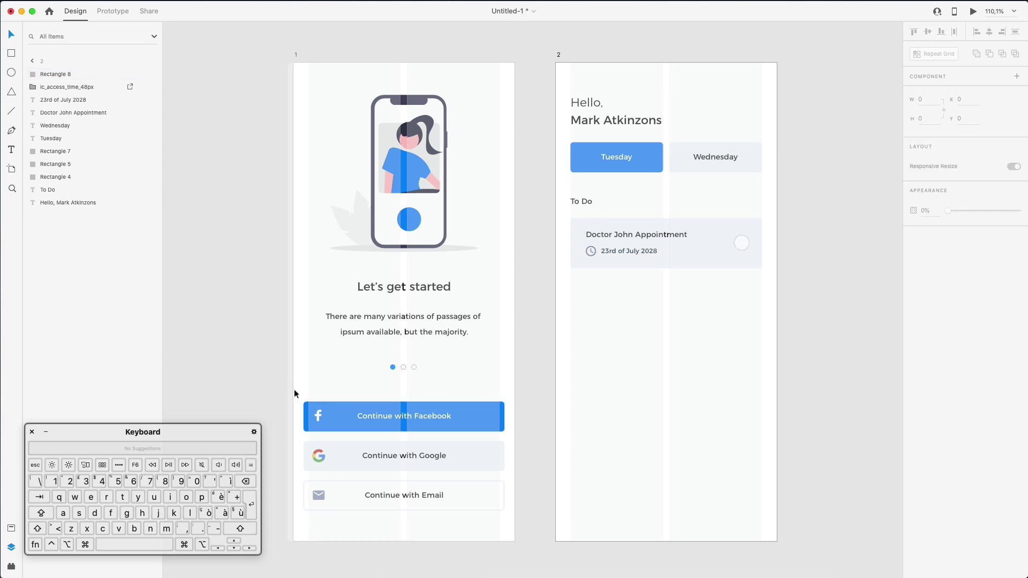
Shift the Facebook, Google and Email login buttons right to start at x 26 inside the margins
left_click_drag(296, 394, 351, 515)
key("Right")
key("Right")
key("Right")
key("Right")
key("Right")
key("Right")
key("Right")
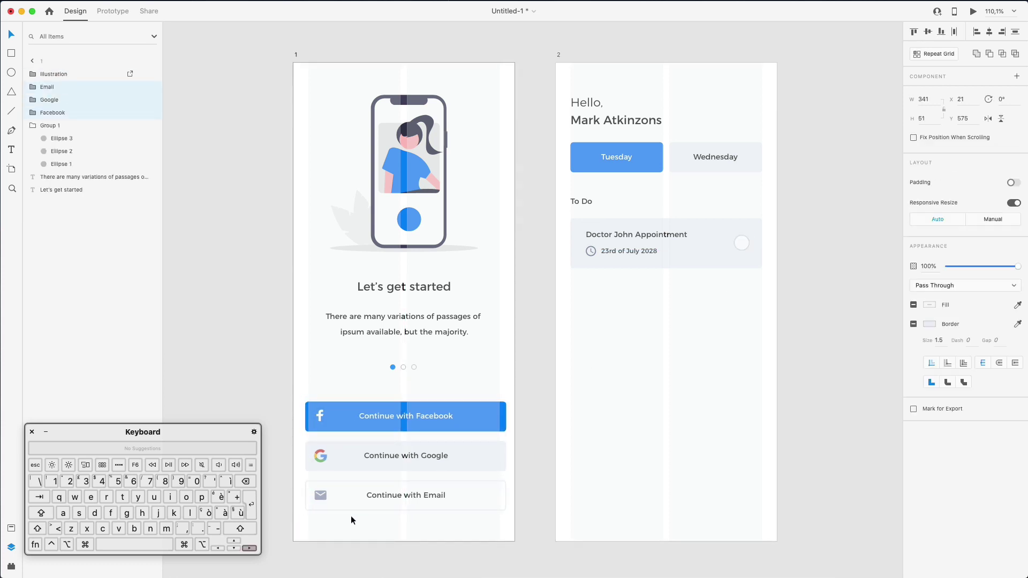
key("Right")
key("Right")
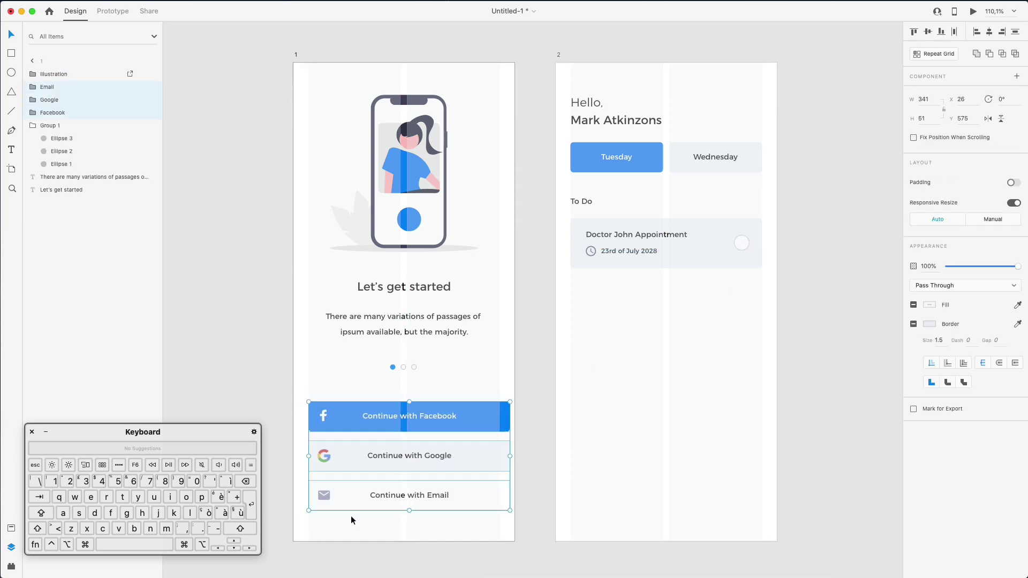
left_click_drag(480, 390, 502, 452)
left_click(544, 396)
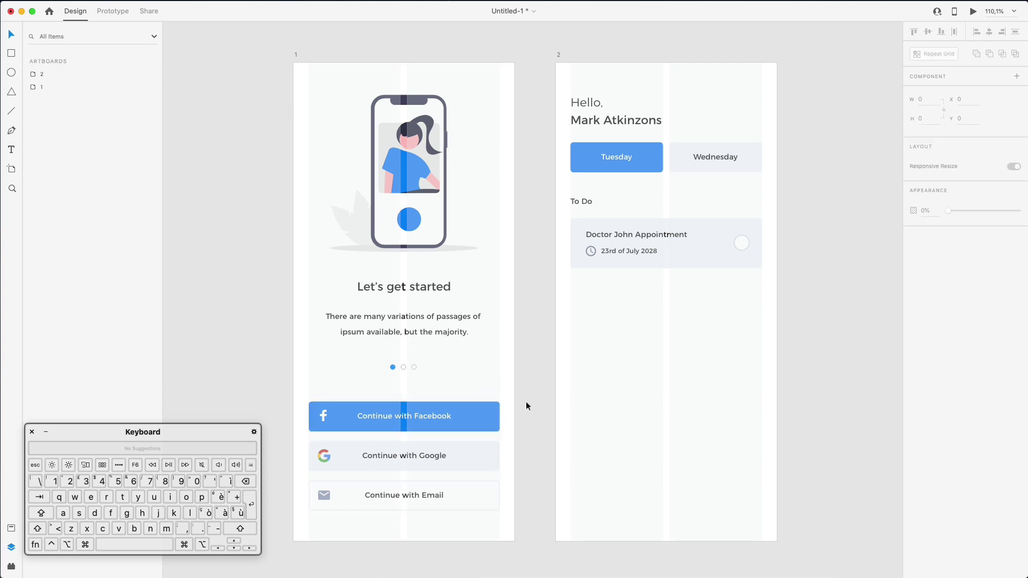
left_click(428, 415)
left_click(583, 387)
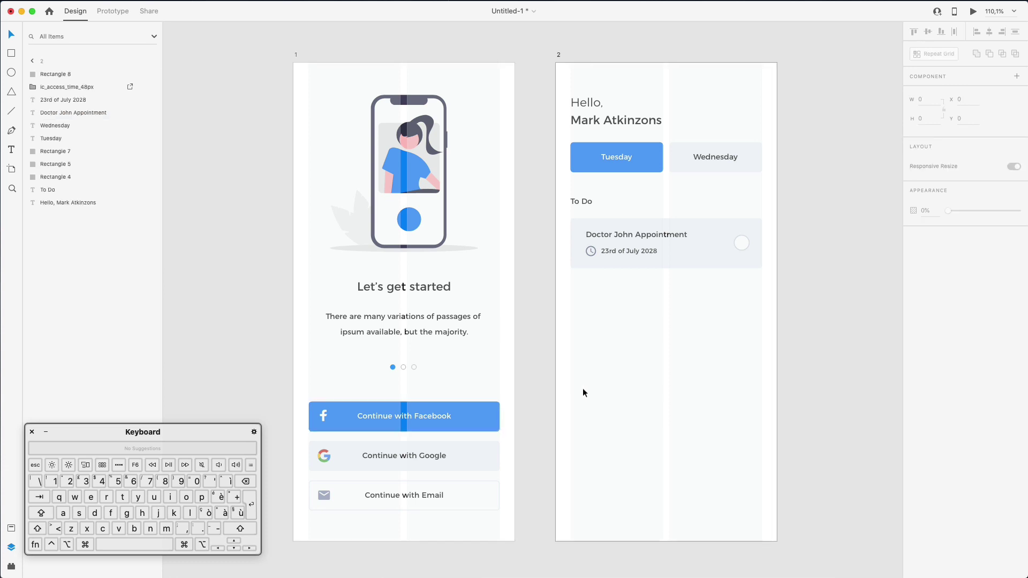
scroll(582, 388, "down", 1)
scroll(582, 388, "up", 1)
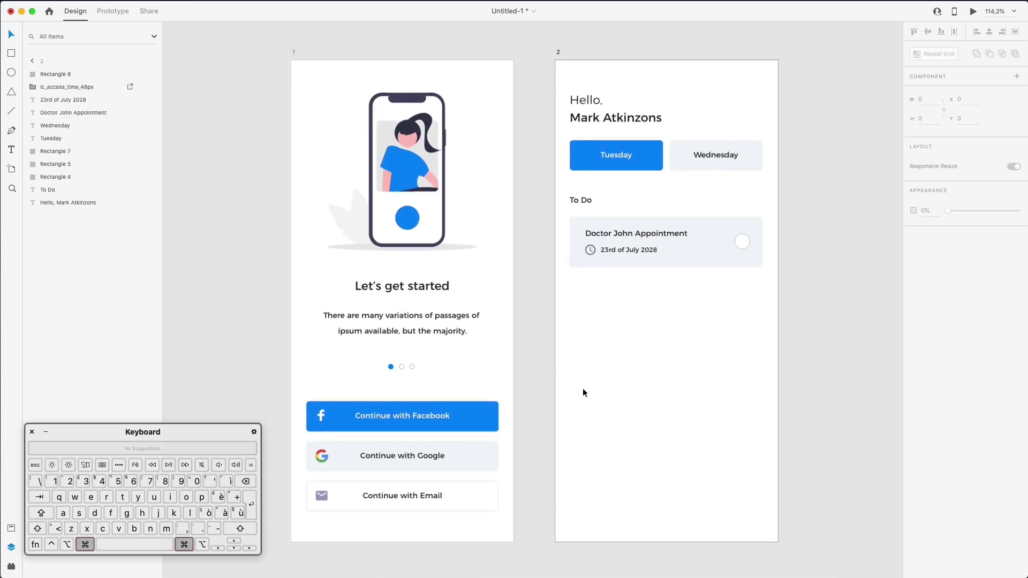
key("super+shift+apostrophe")
scroll(582, 388, "up", 1)
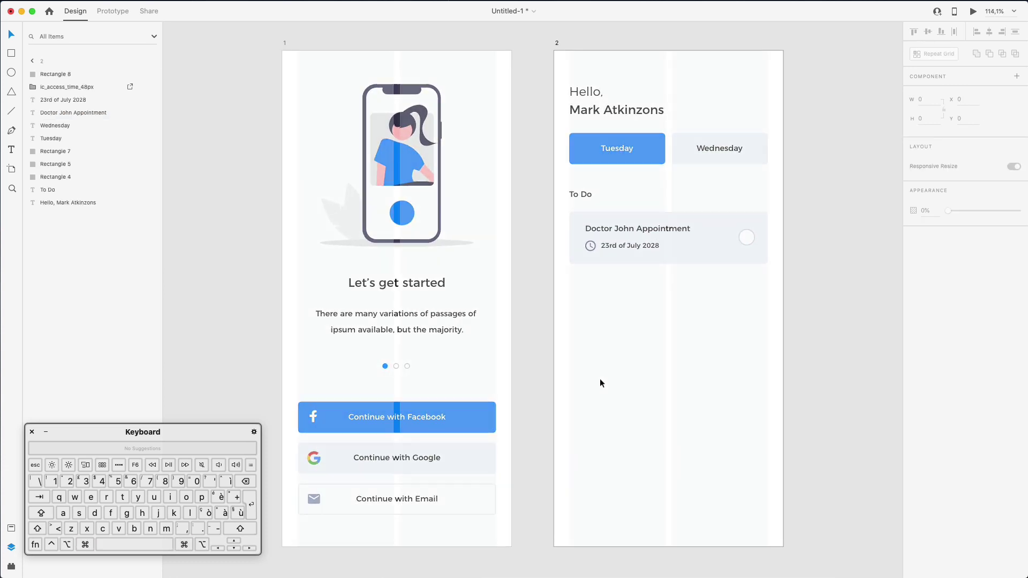
Duplicate the appointment card below, make the copy taller, and copy its date lower down
left_click_drag(592, 95, 592, 95)
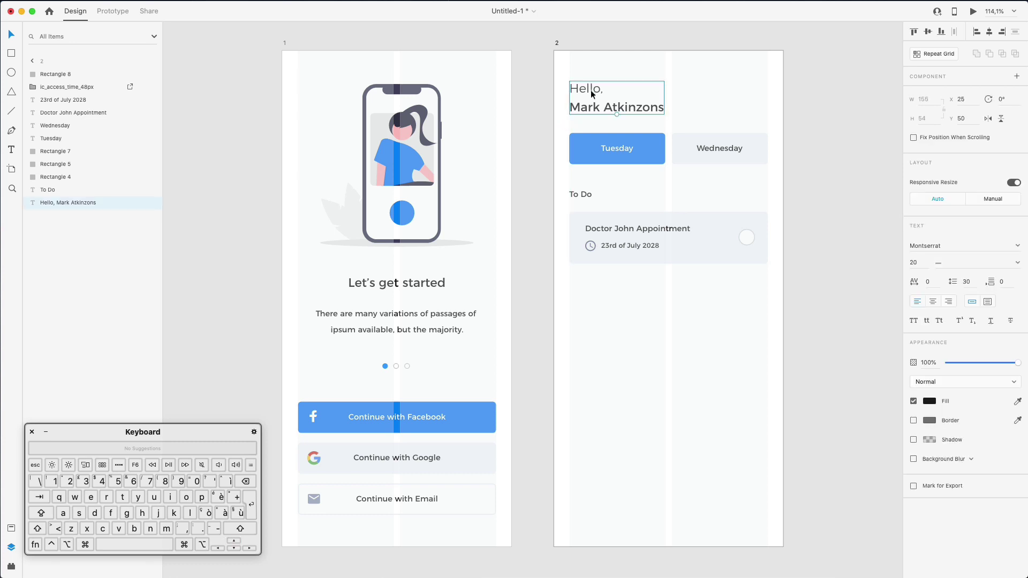
left_click(621, 350)
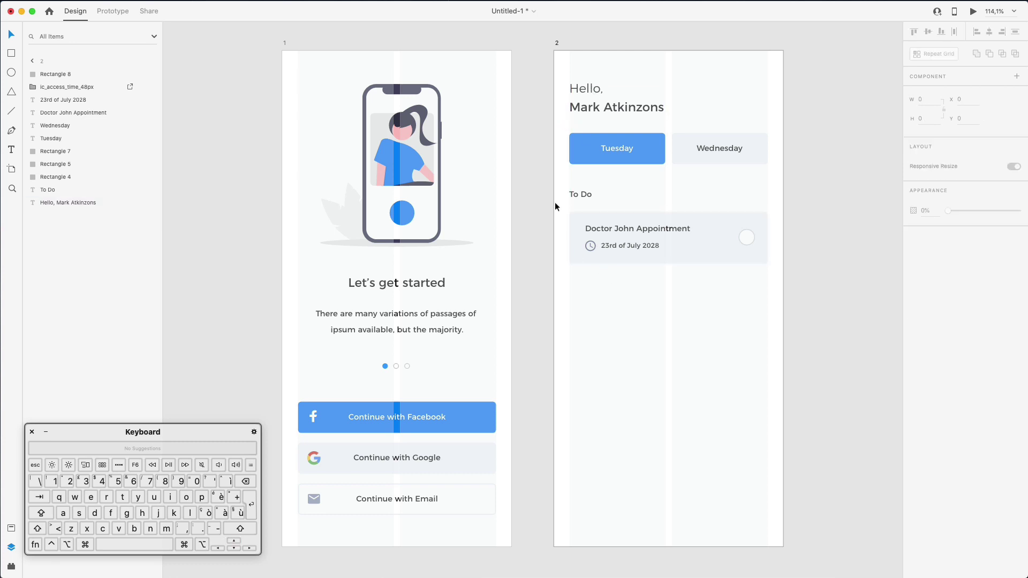
left_click_drag(568, 197, 734, 271)
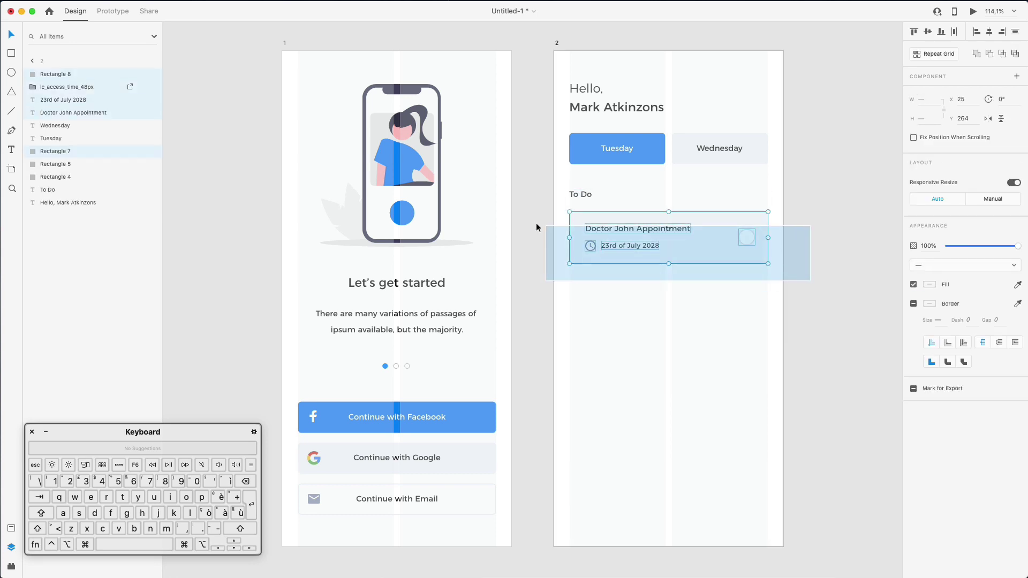
left_click_drag(612, 226, 628, 289)
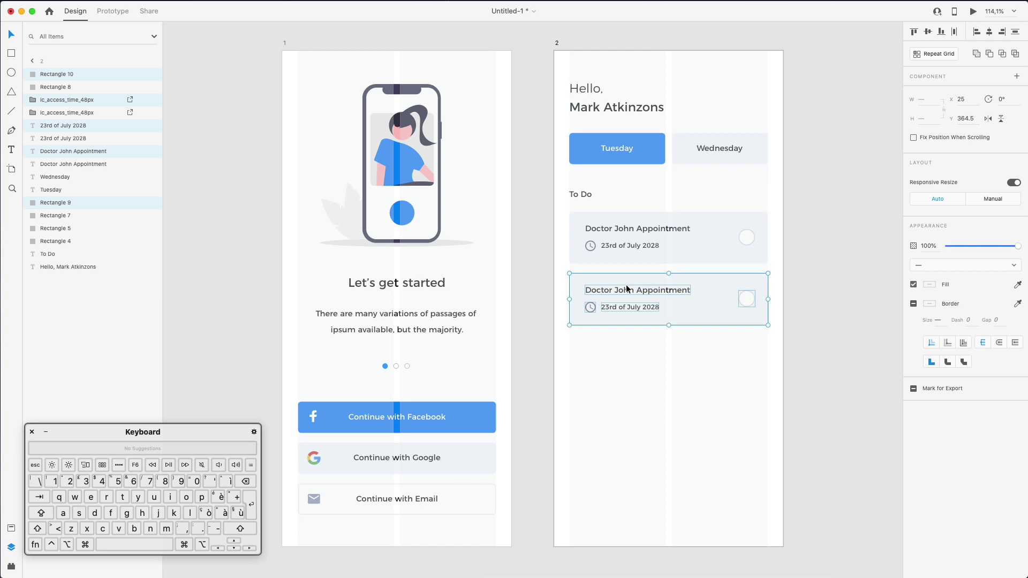
left_click(688, 379)
left_click(688, 317)
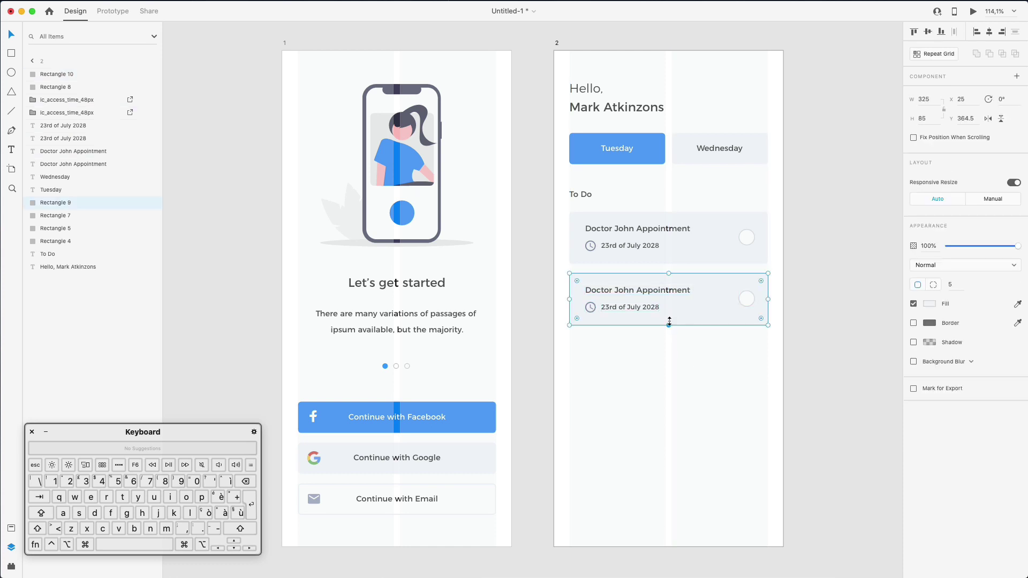
left_click_drag(669, 325, 670, 367)
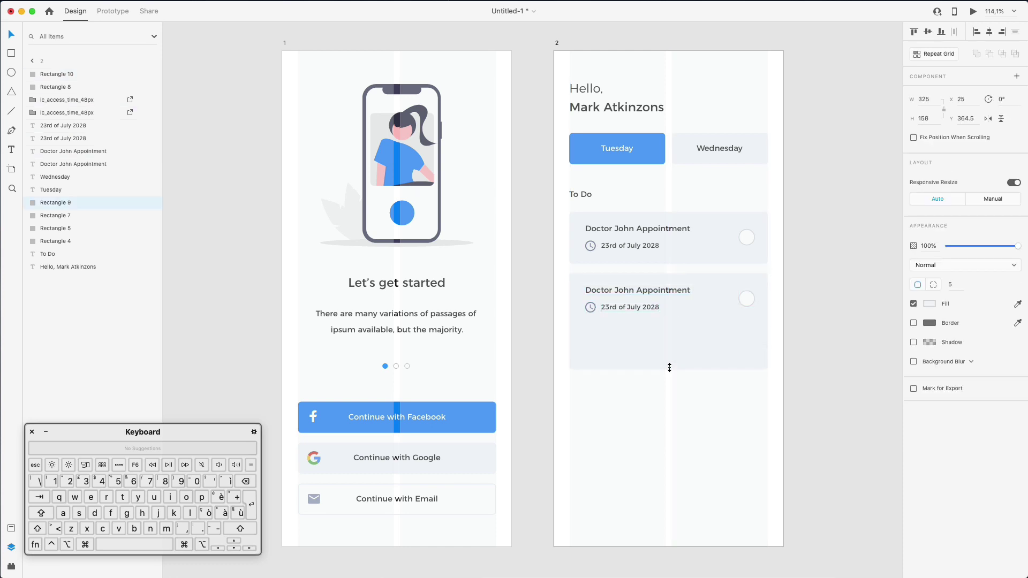
left_click(684, 404)
left_click(641, 308)
left_click_drag(640, 307, 620, 330)
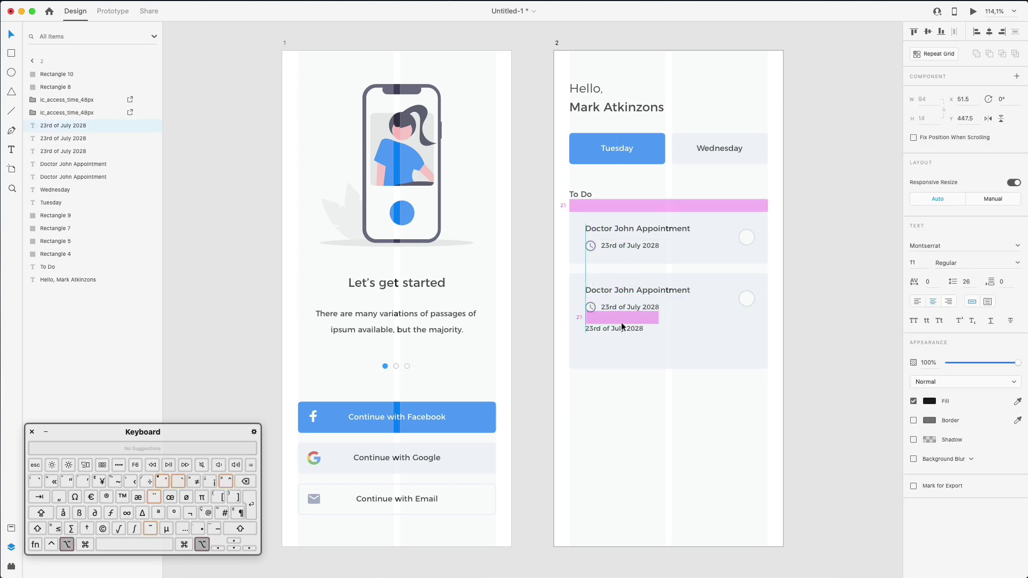
Retitle the second card 'Team Meeting with Bulldogs'
double_click(619, 289)
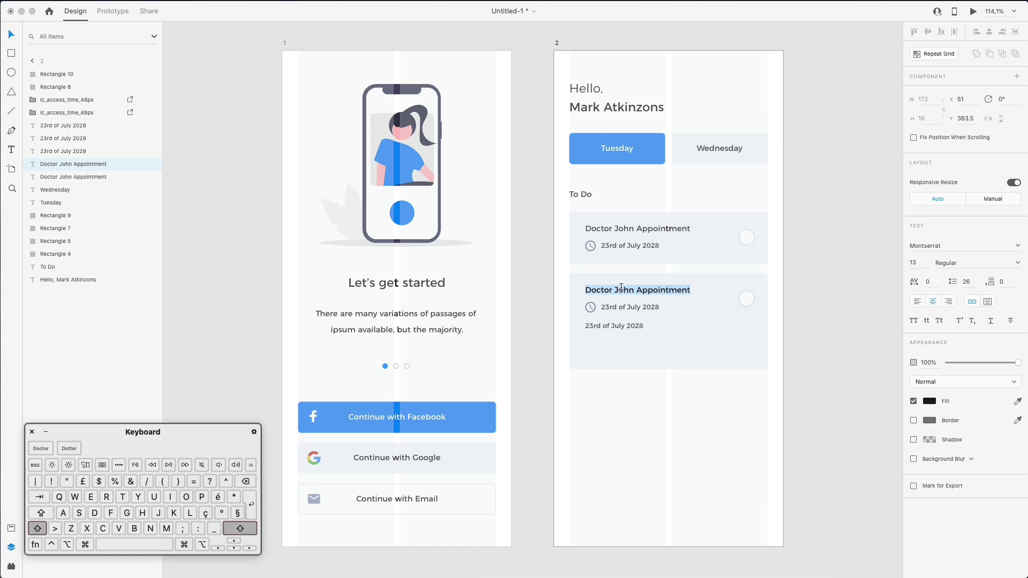
type("Team Me")
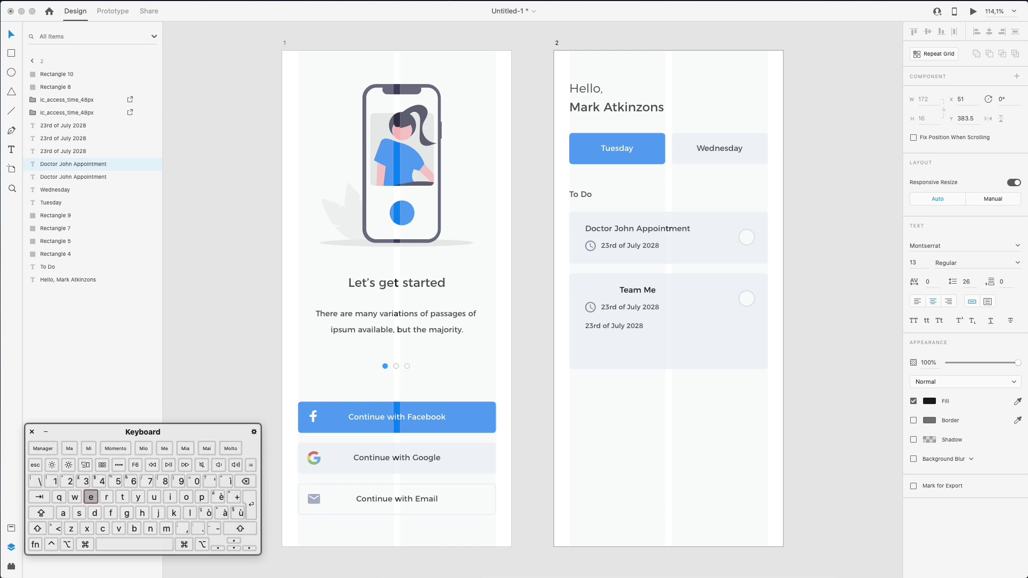
type("eting with")
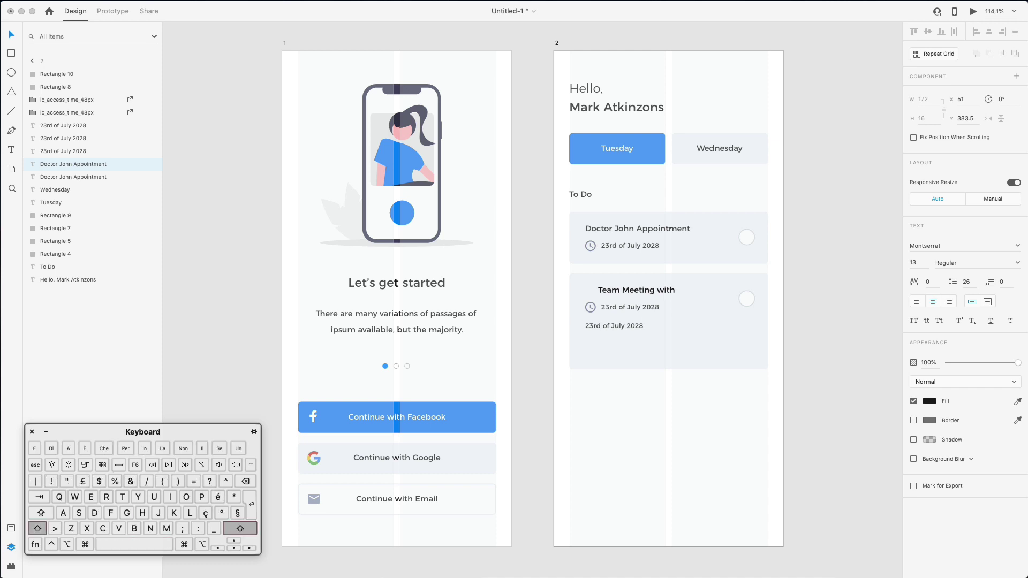
type(" Bluedogs")
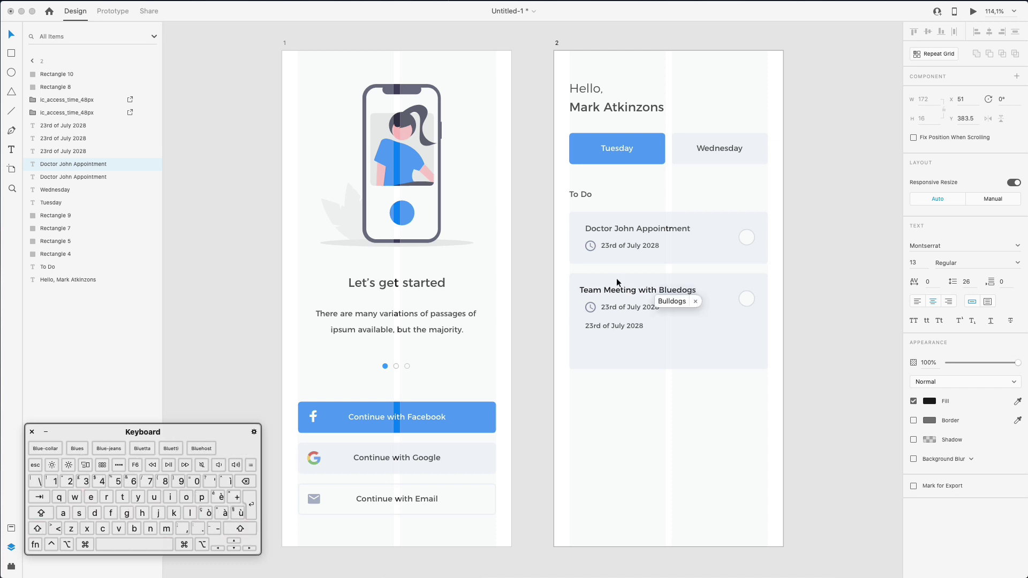
key("Escape")
left_click_drag(658, 291, 662, 292)
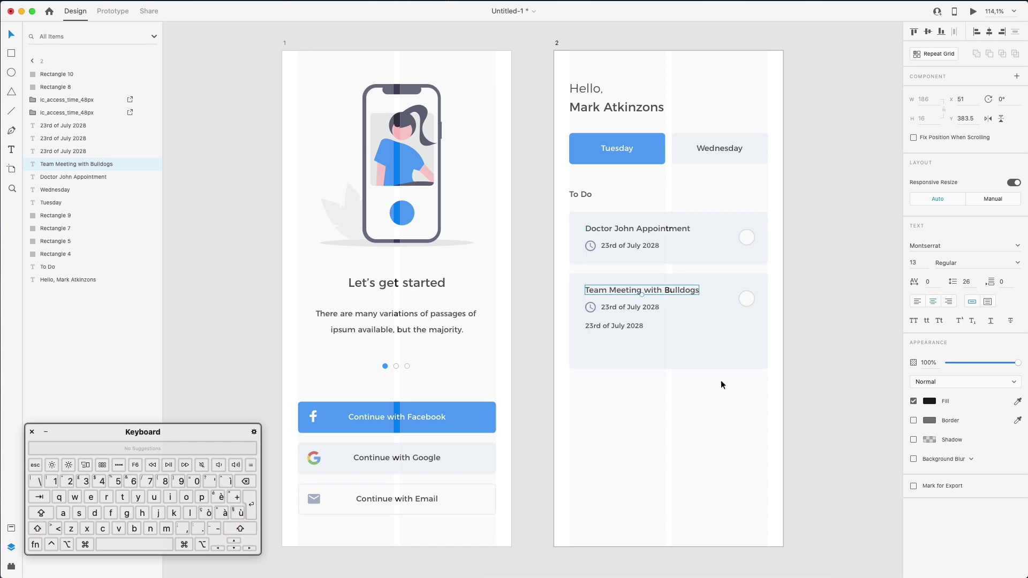
Change the second card's date to 24th of July 2028
left_click(607, 305)
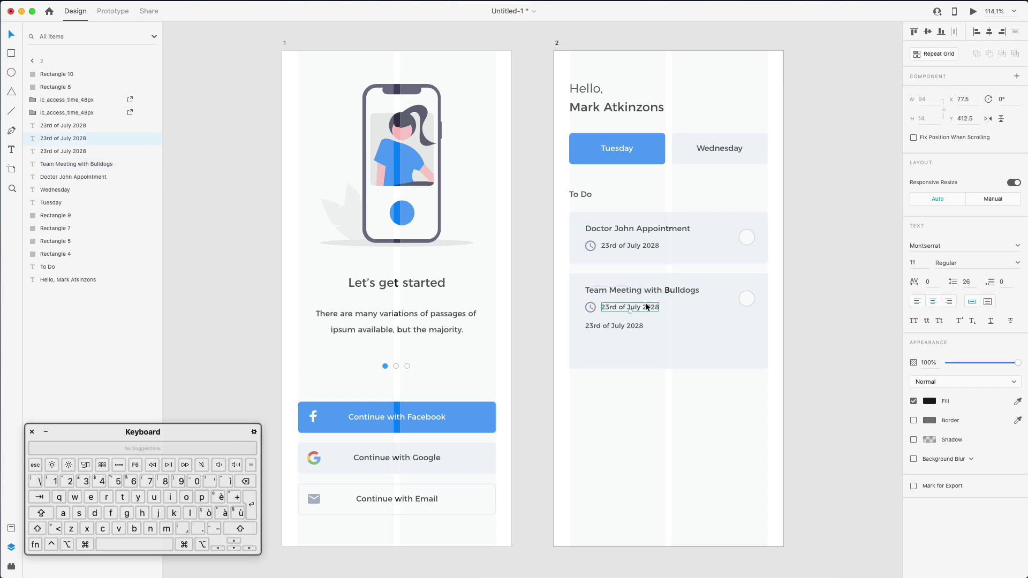
double_click(607, 304)
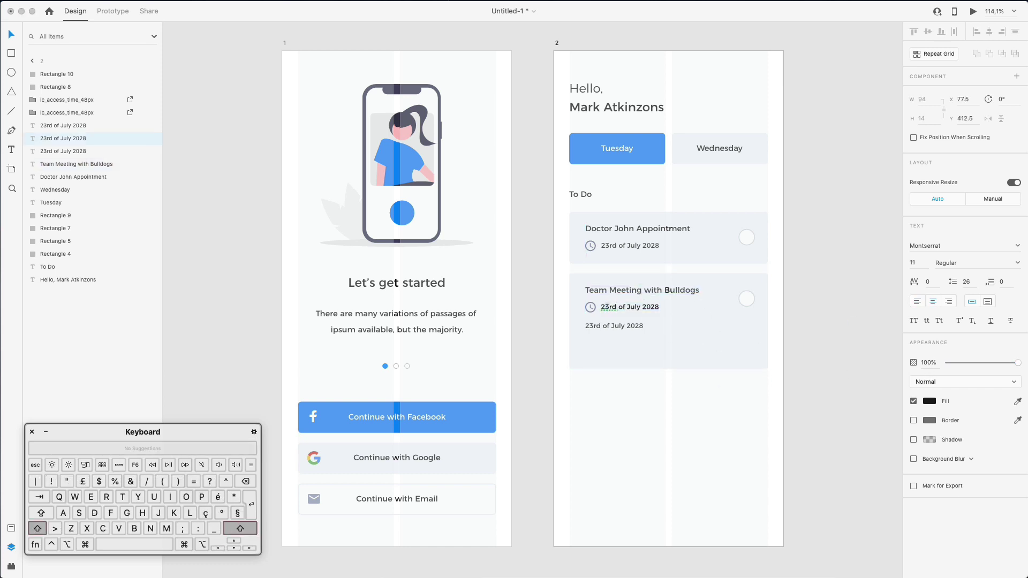
key("shift+Left")
type("4")
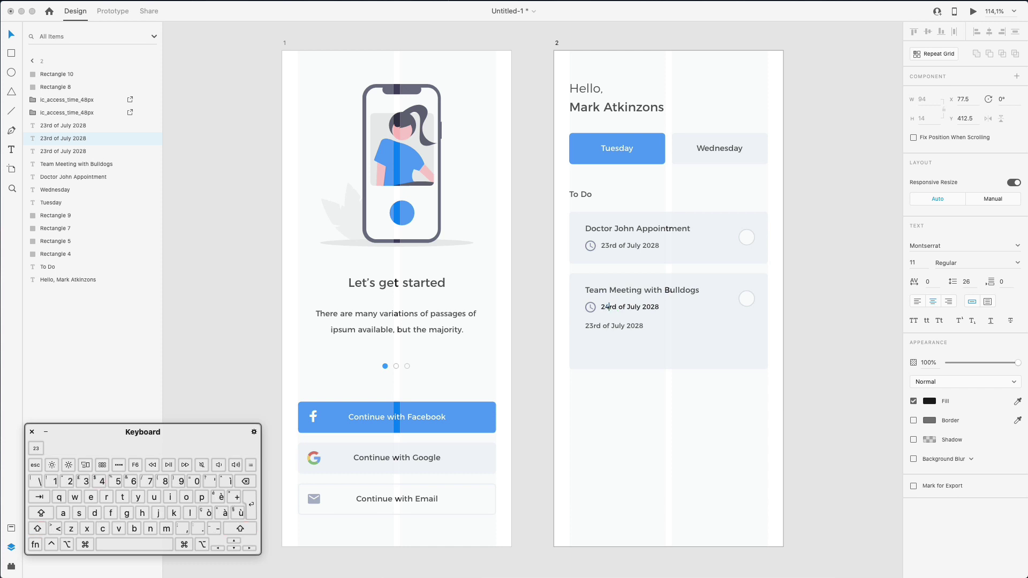
key("shift+Right")
left_click(715, 387)
scroll(715, 387, "right", 1)
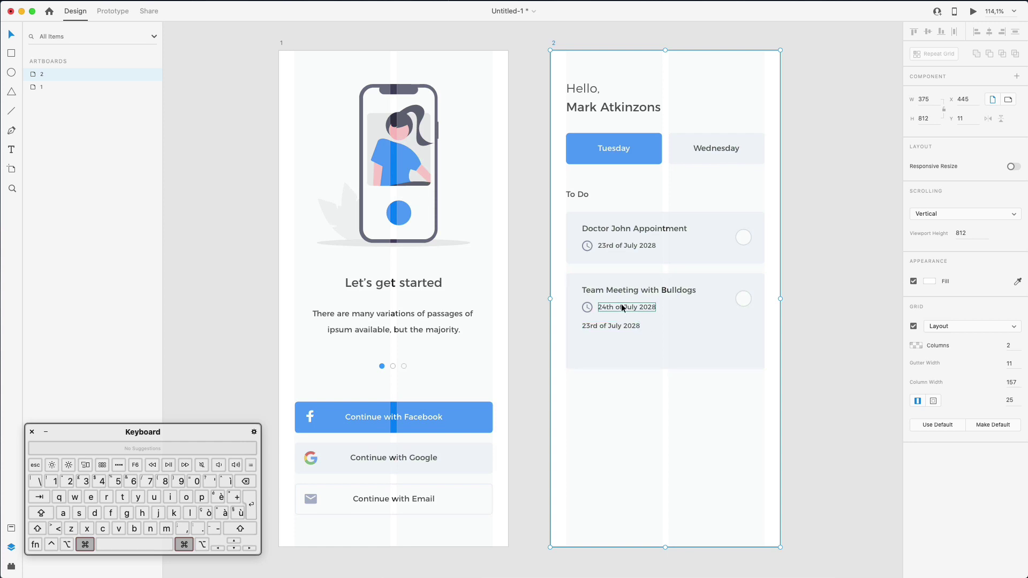
left_click(602, 308)
left_click(608, 244, "shift")
left_click(689, 237, "shift")
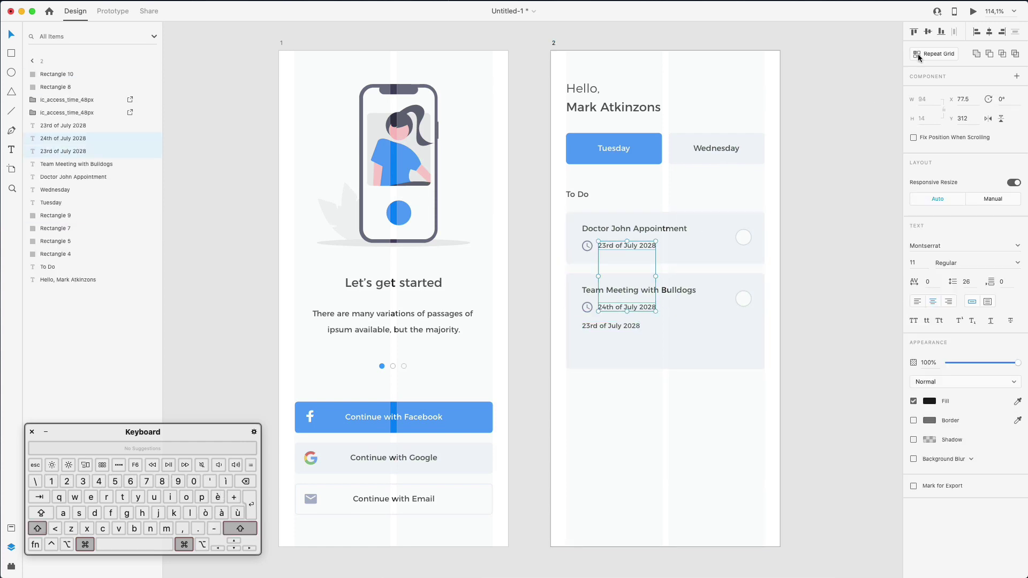
left_click(611, 325)
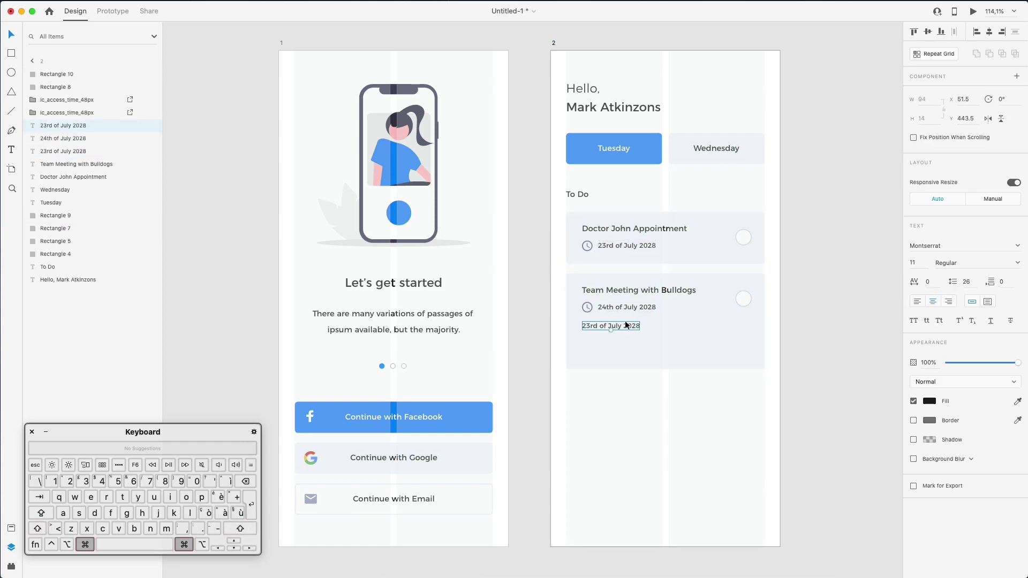
Replace the duplicate date with Lorem Ipsum in a 200-wide text area, ending after 'humour.'
double_click(598, 325)
key("BackSpace")
key("super+v")
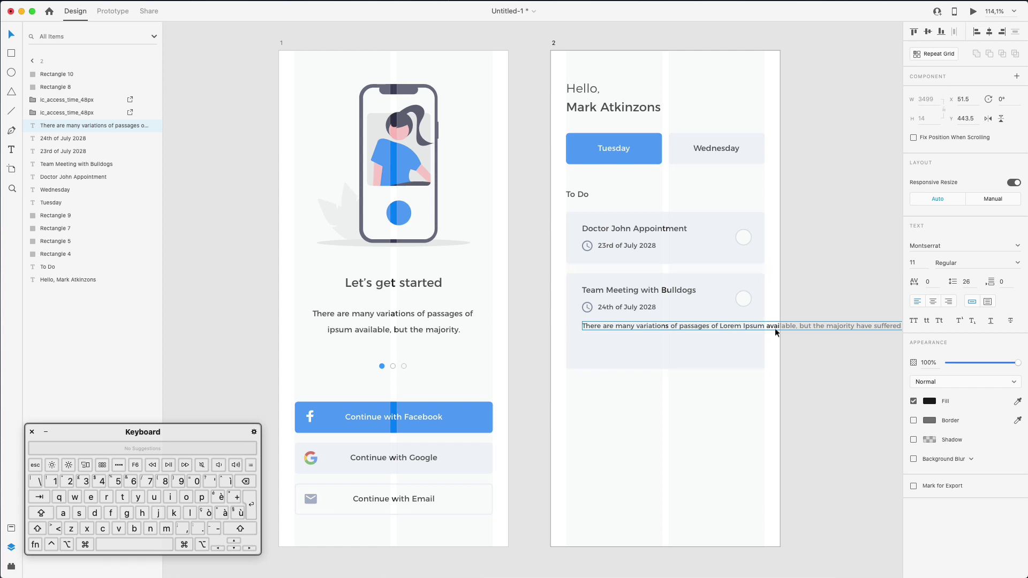
left_click(987, 302)
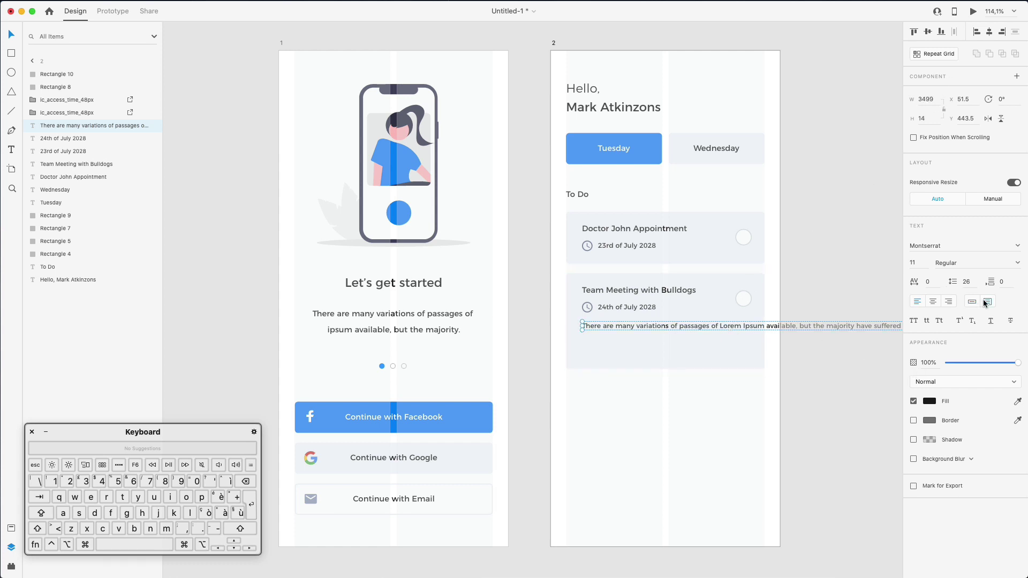
left_click(932, 102)
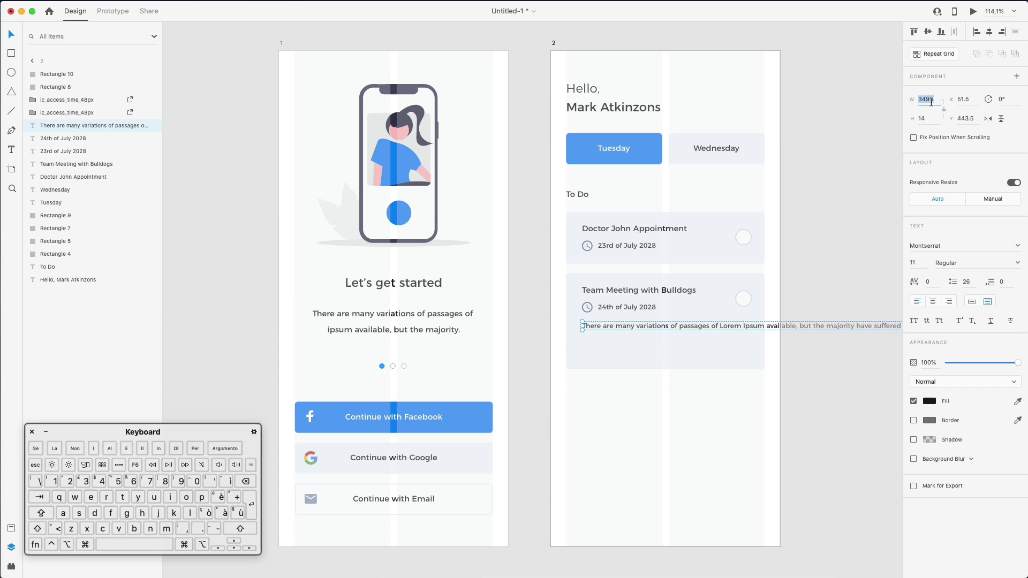
type("200")
key("Return")
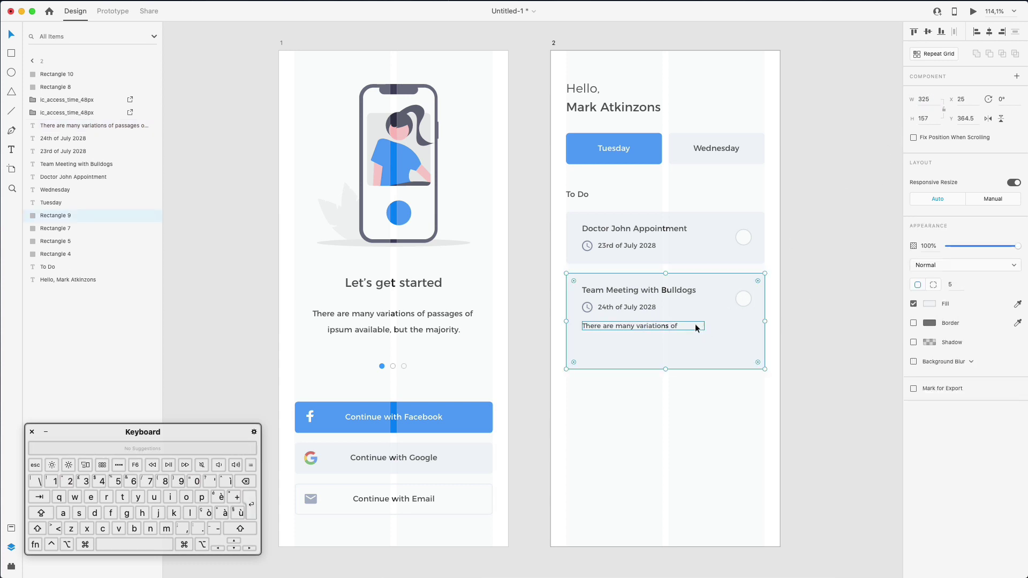
left_click_drag(705, 330, 751, 398)
double_click(704, 364)
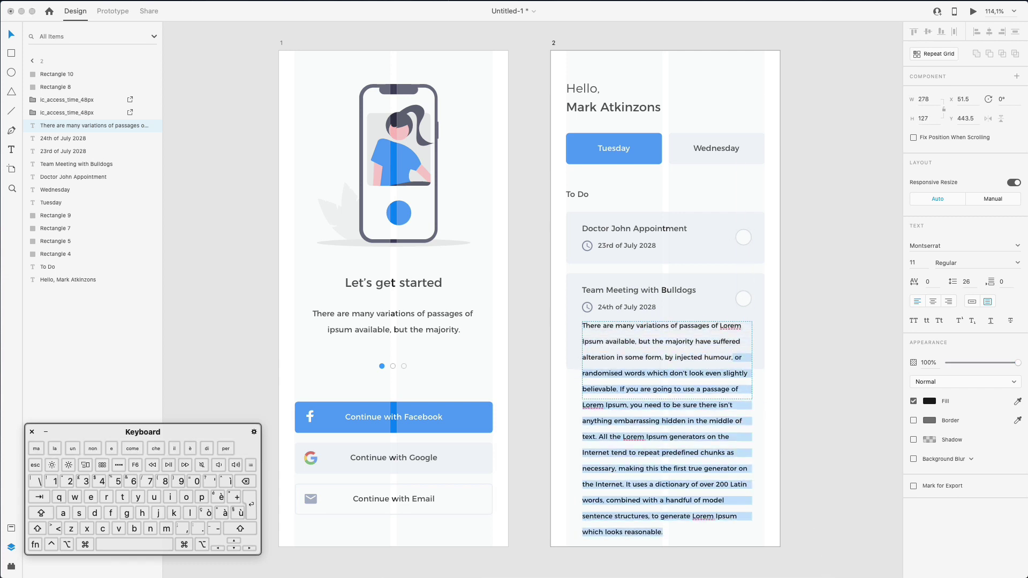
key("BackSpace")
key("BackSpace")
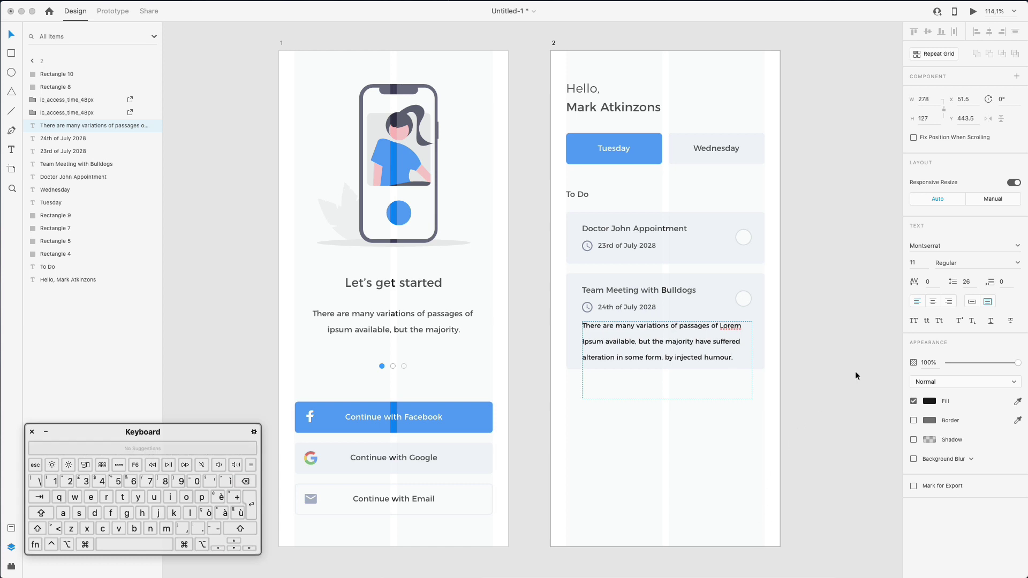
type(".")
Style the description as Light, size 10, line spacing 19, and shorten its text box to fit
key("super+a")
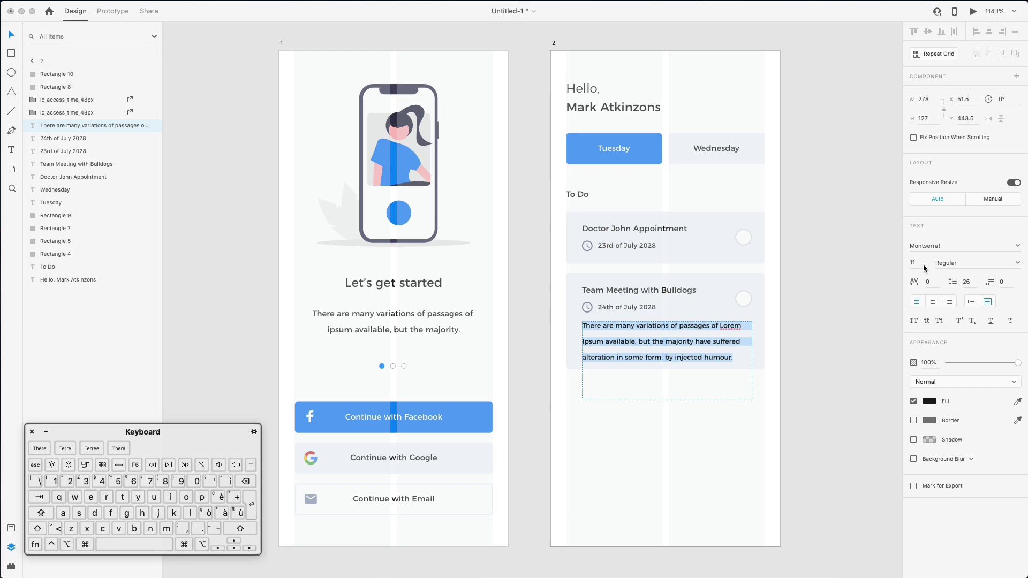
left_click(924, 264)
key("Down")
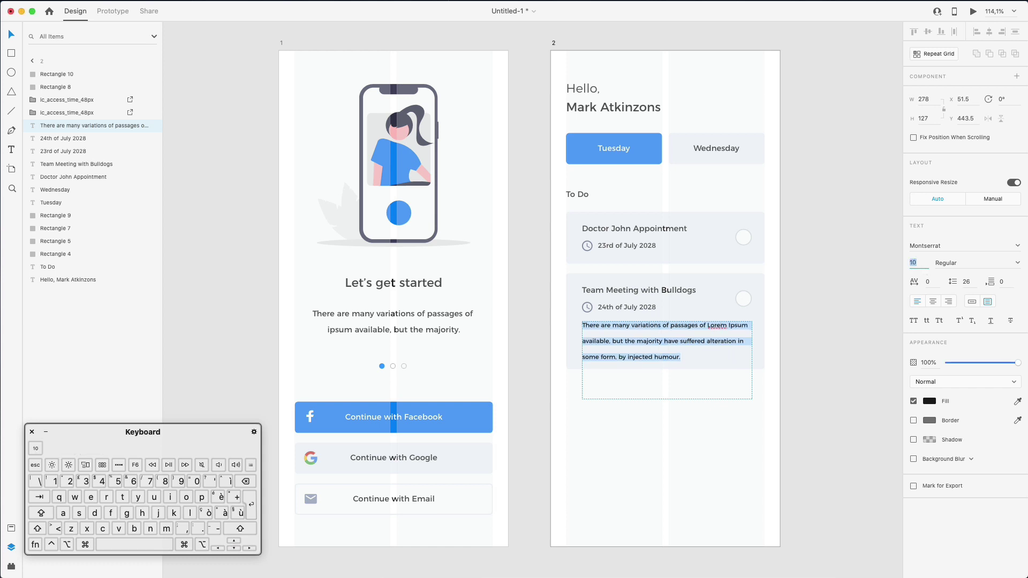
left_click(1017, 263)
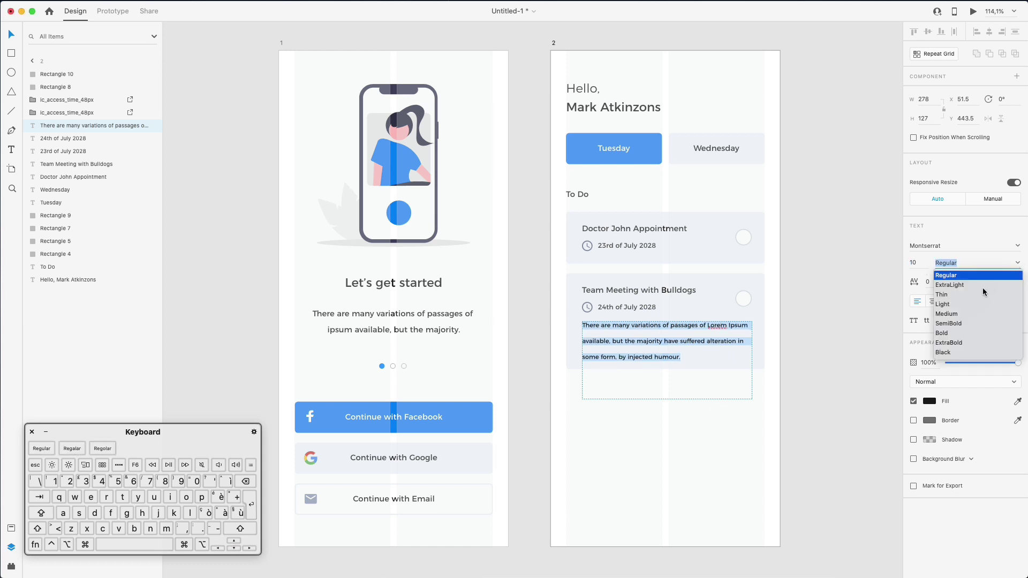
left_click(970, 303)
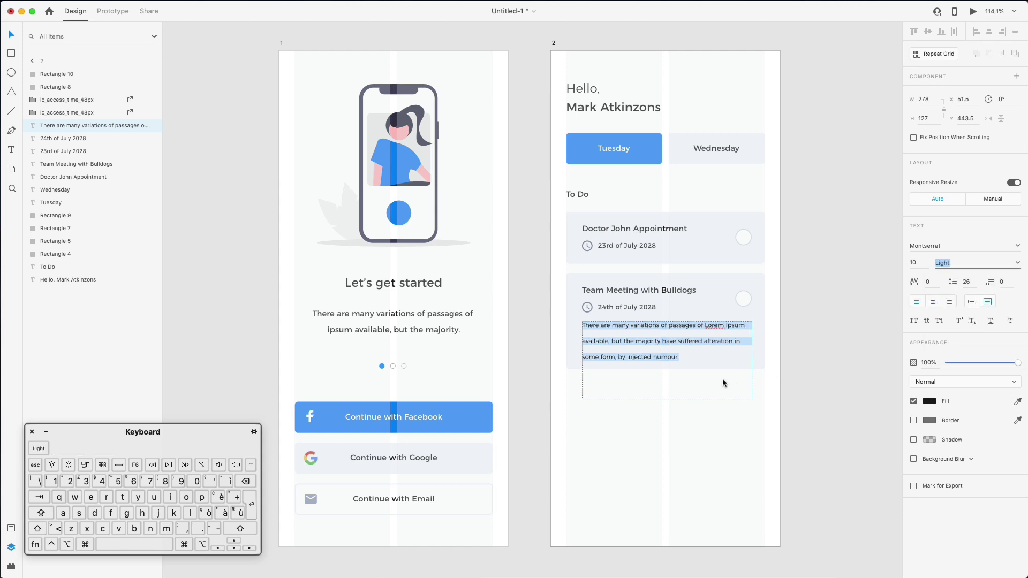
left_click(966, 282)
key("Down")
key("Down")
key("Down")
key("Down")
key("Down")
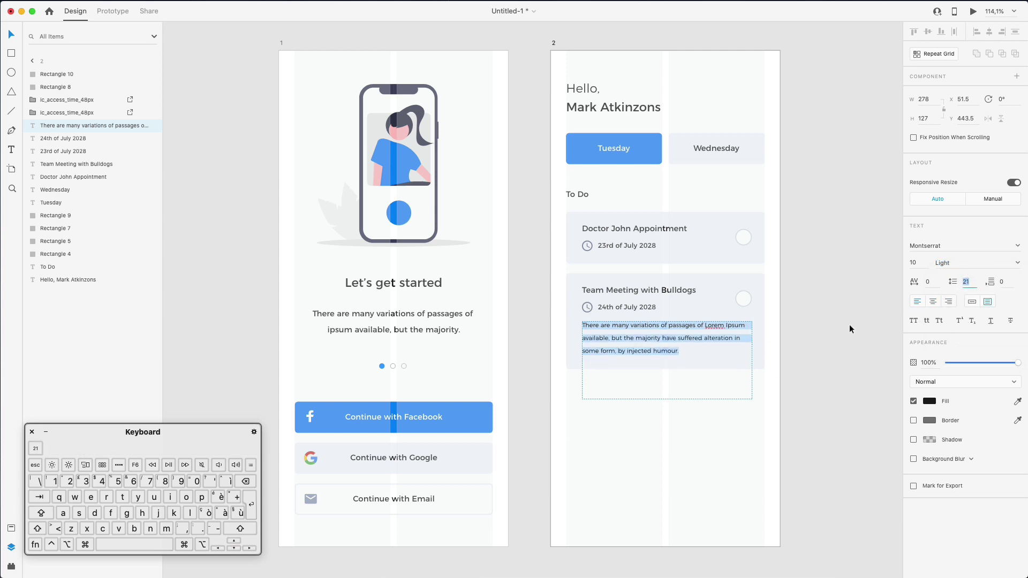
key("Escape")
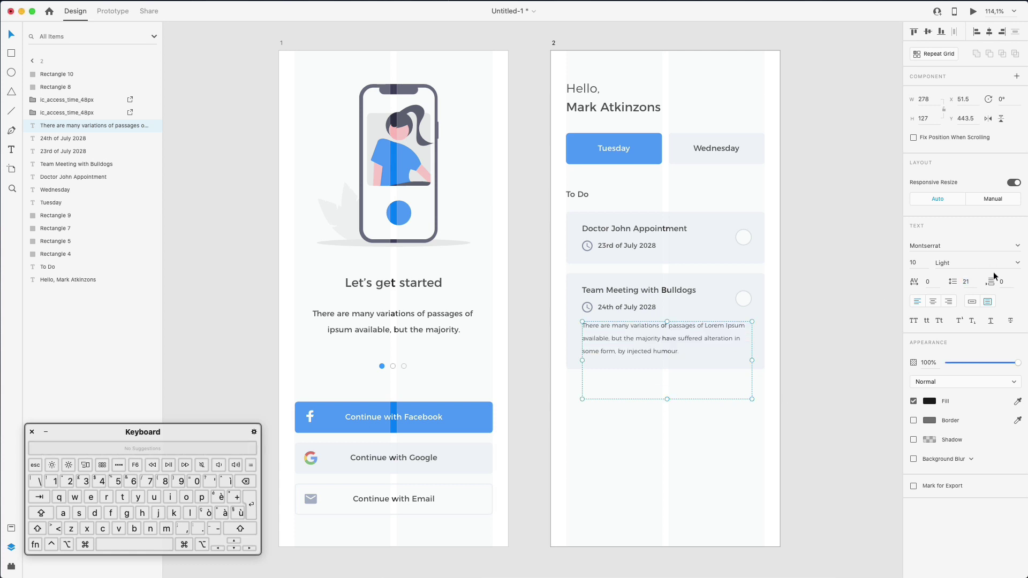
key("Down")
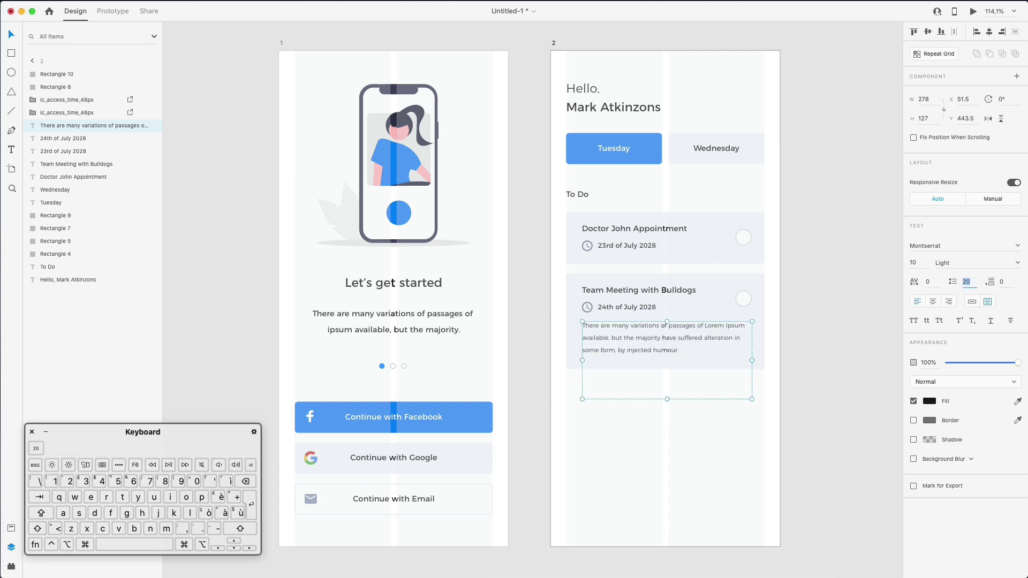
key("Down")
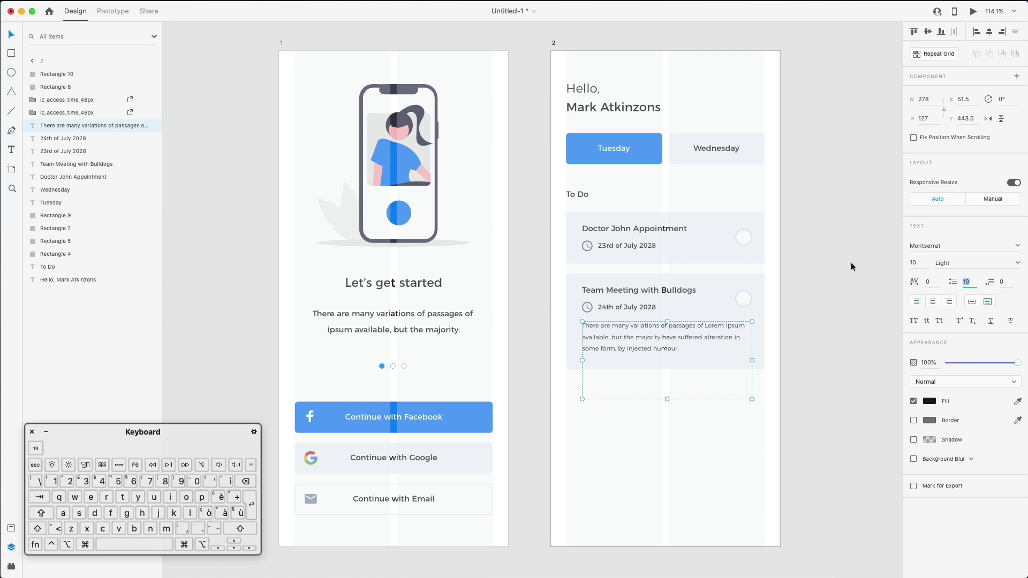
left_click_drag(668, 399, 667, 355)
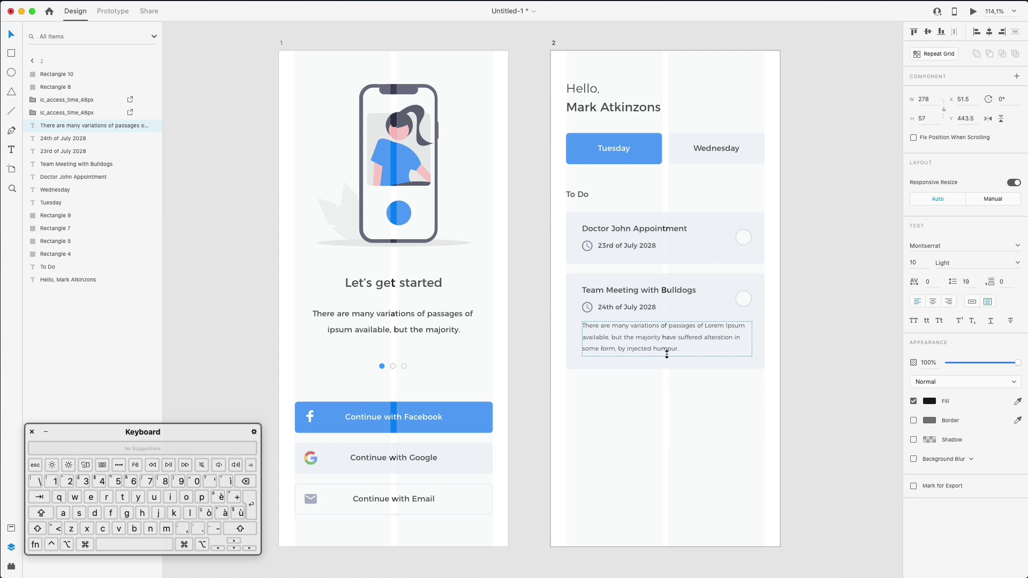
left_click(677, 397)
left_click(590, 308)
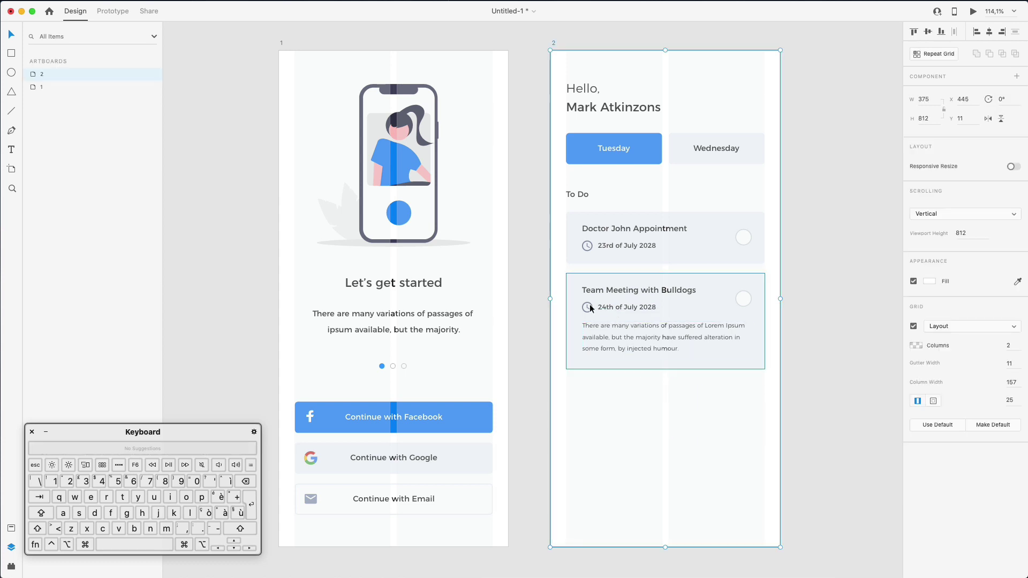
Group each card's clock icon with its date, for both To Do cards
left_click(589, 309)
left_click(607, 309, "shift")
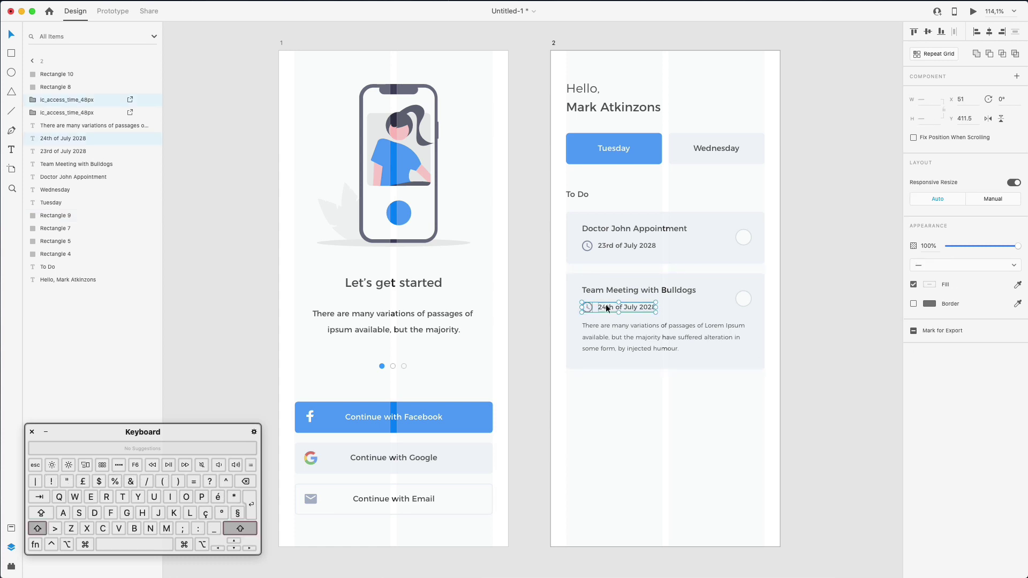
key("super+g")
left_click(587, 245)
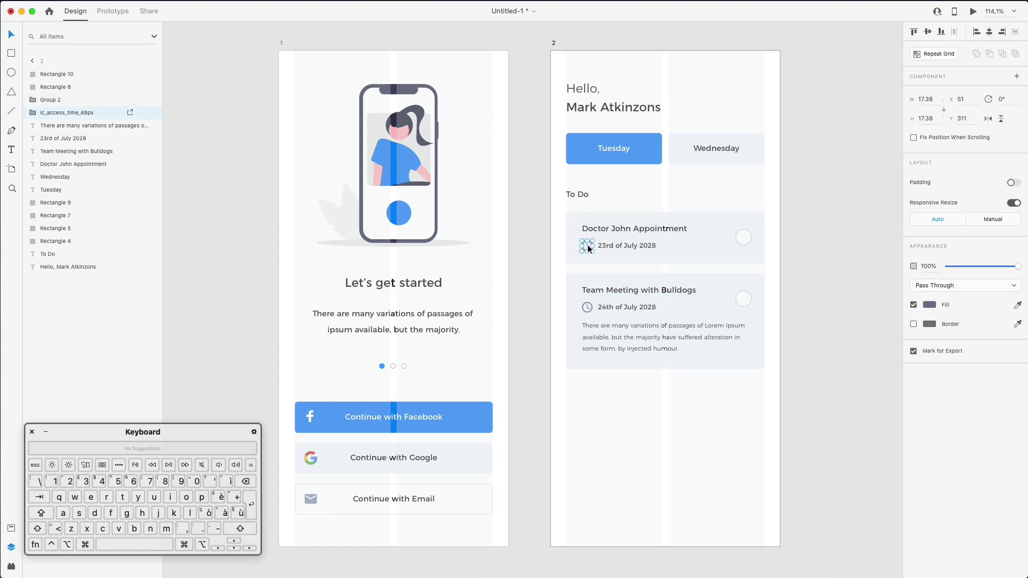
left_click(615, 244, "shift")
key("super+g")
left_click(657, 436)
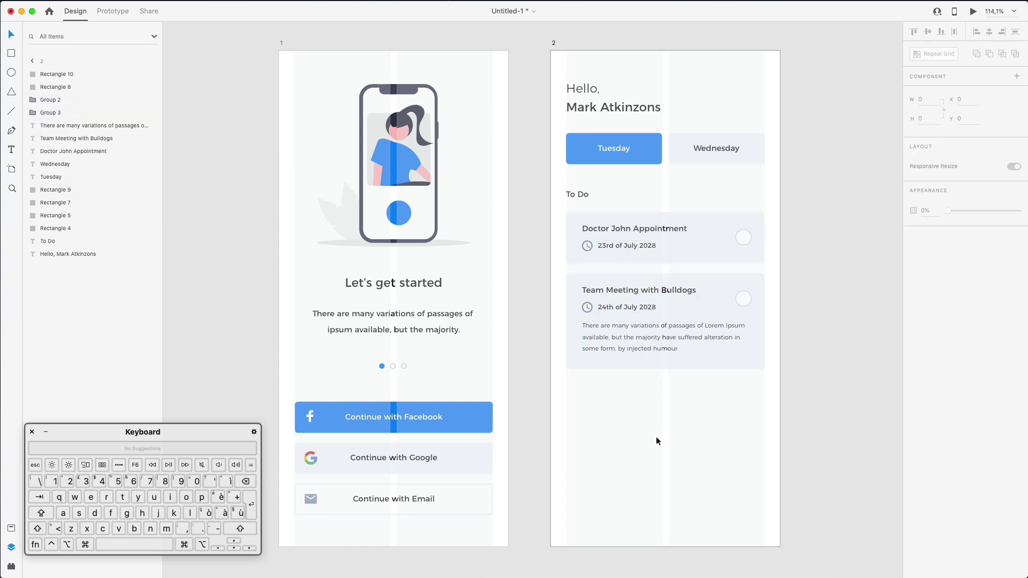
left_click(821, 246)
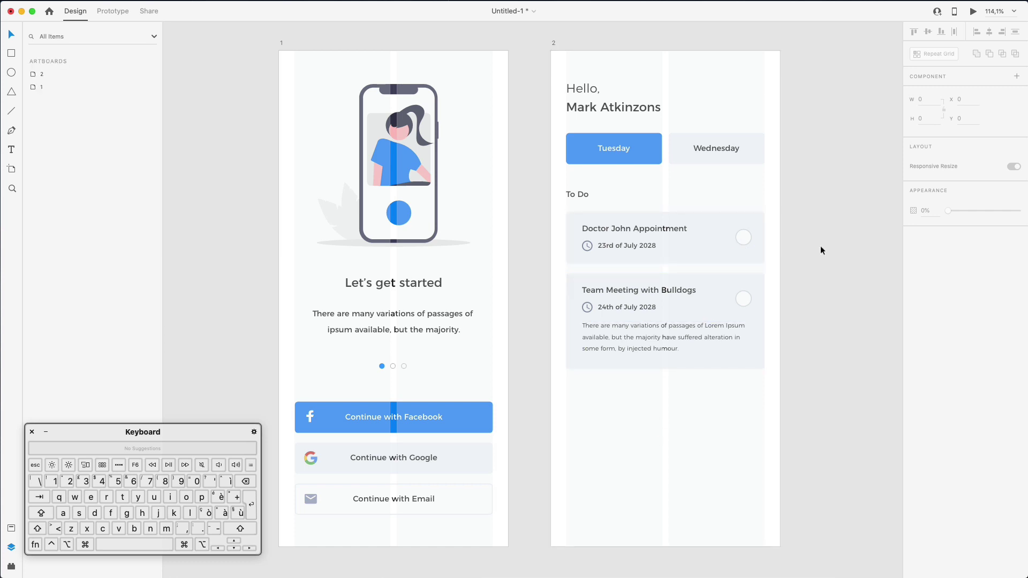
Duplicate the To Do label and first card below, renaming the label to 'Important'
scroll(821, 249, "down", 2)
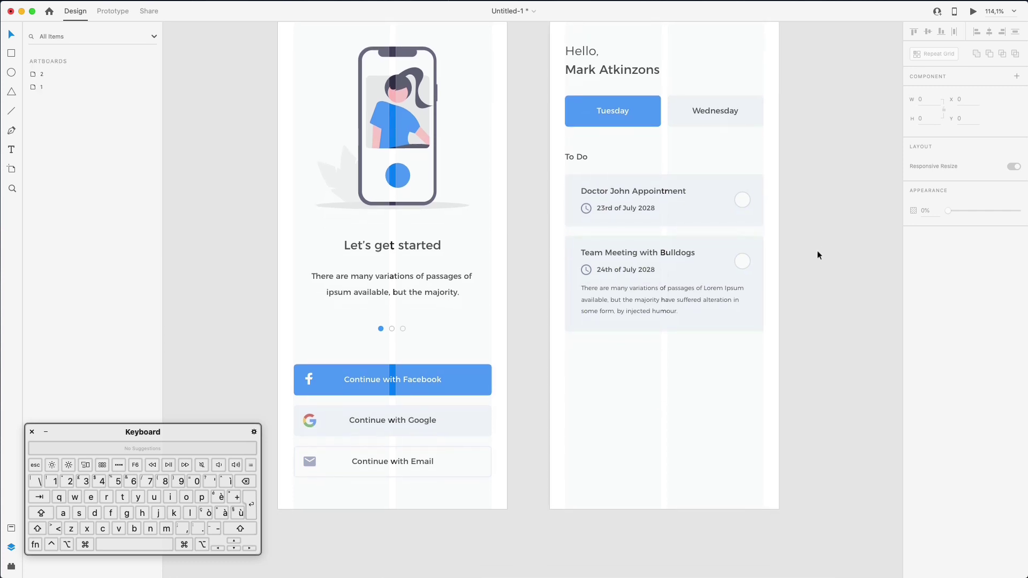
left_click_drag(553, 140, 791, 217)
left_click_drag(656, 193, 657, 389)
left_click(814, 349)
double_click(625, 386)
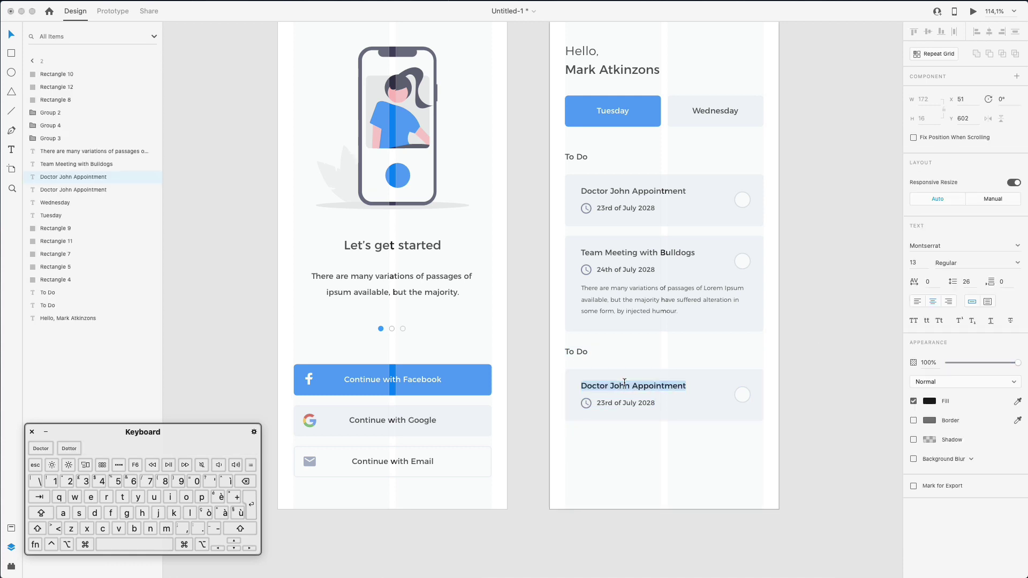
double_click(574, 350)
key("shift")
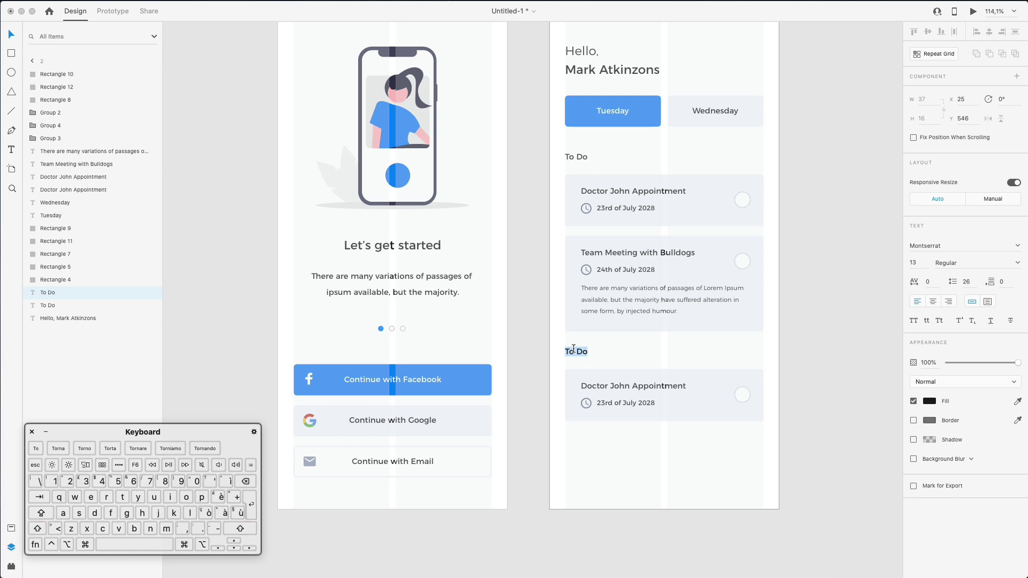
type("Important")
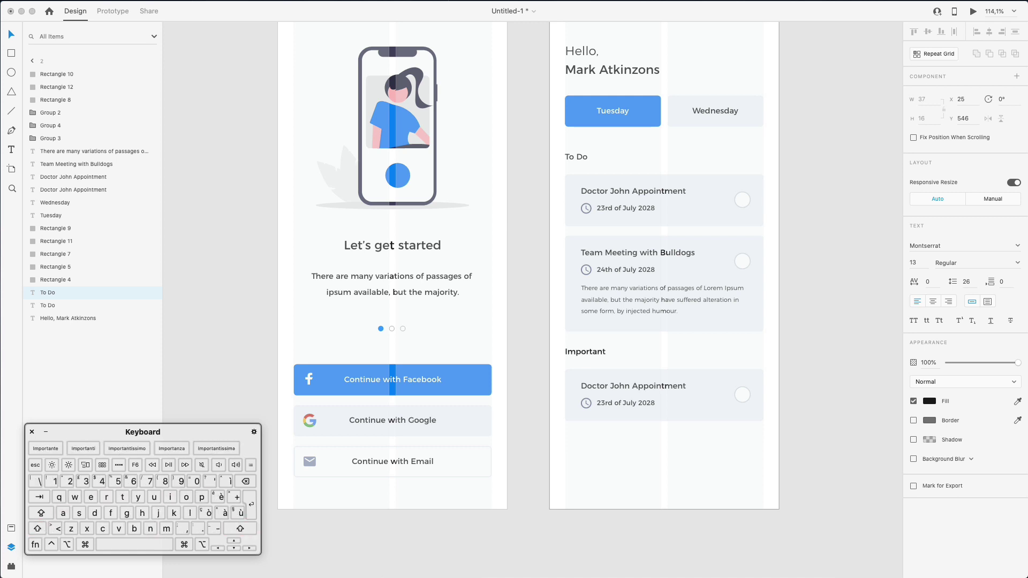
left_click(654, 340)
Retitle the copied card 'Pay Taxes' dated 27th of July 2029
left_click(618, 385, "super")
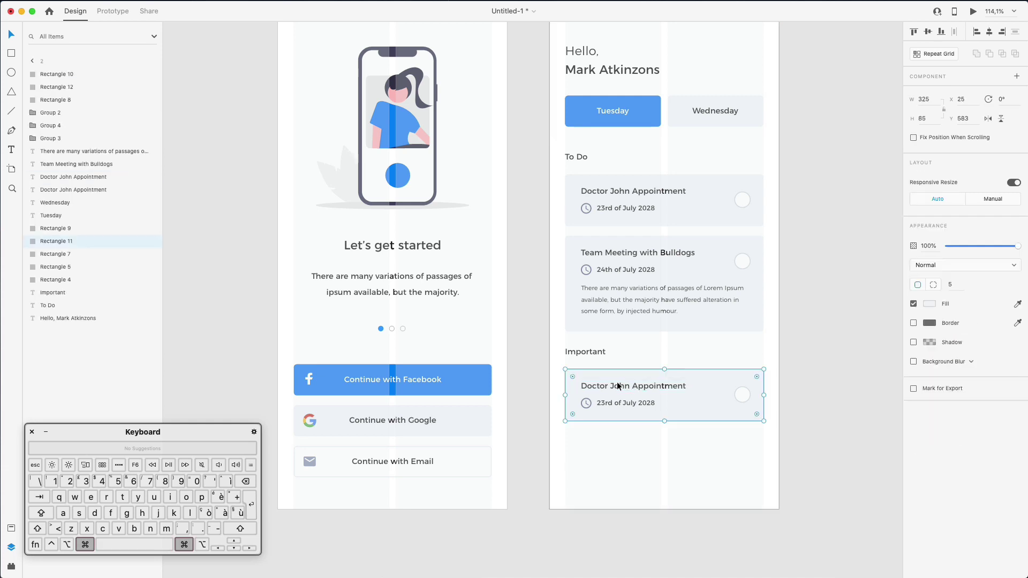
double_click(618, 386)
type("P")
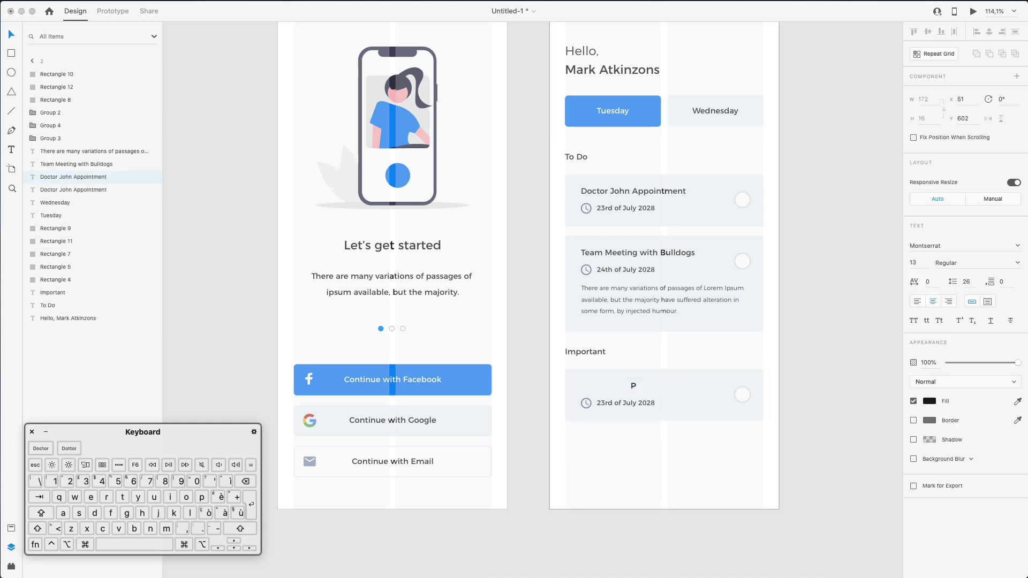
type("ay Taxes")
key("Escape")
left_click_drag(649, 386, 613, 390)
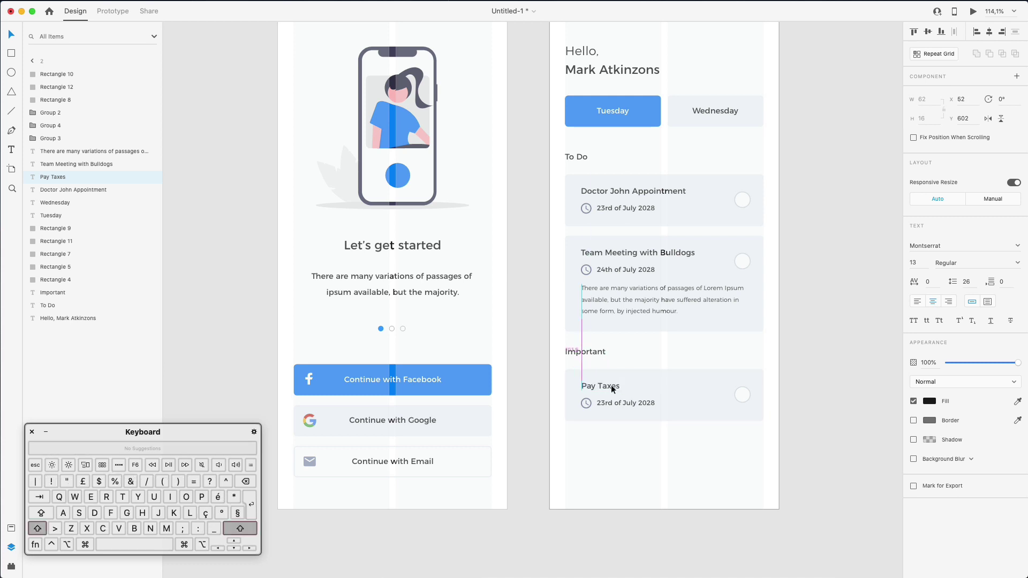
double_click(620, 402)
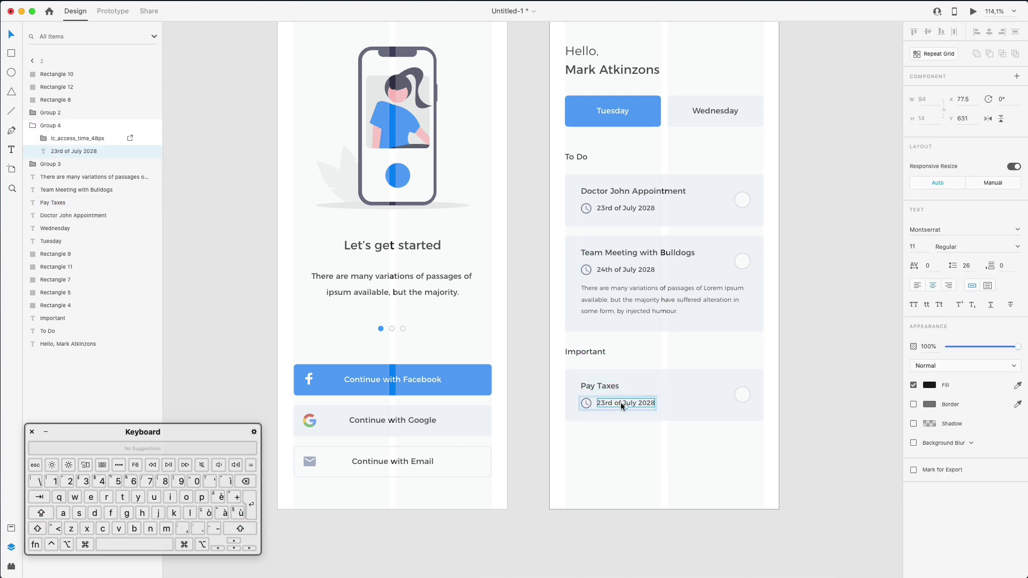
double_click(622, 403)
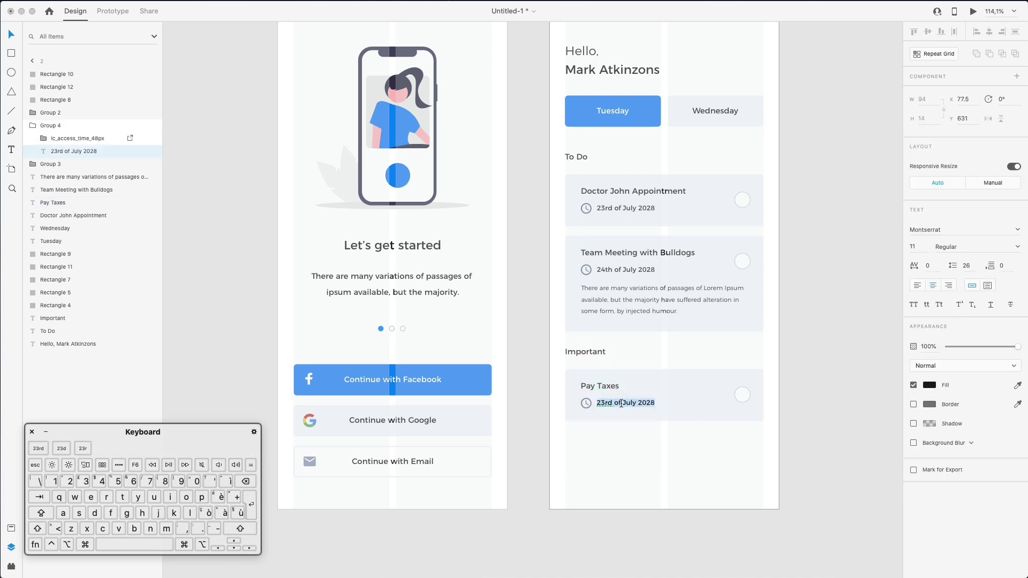
type("27th of")
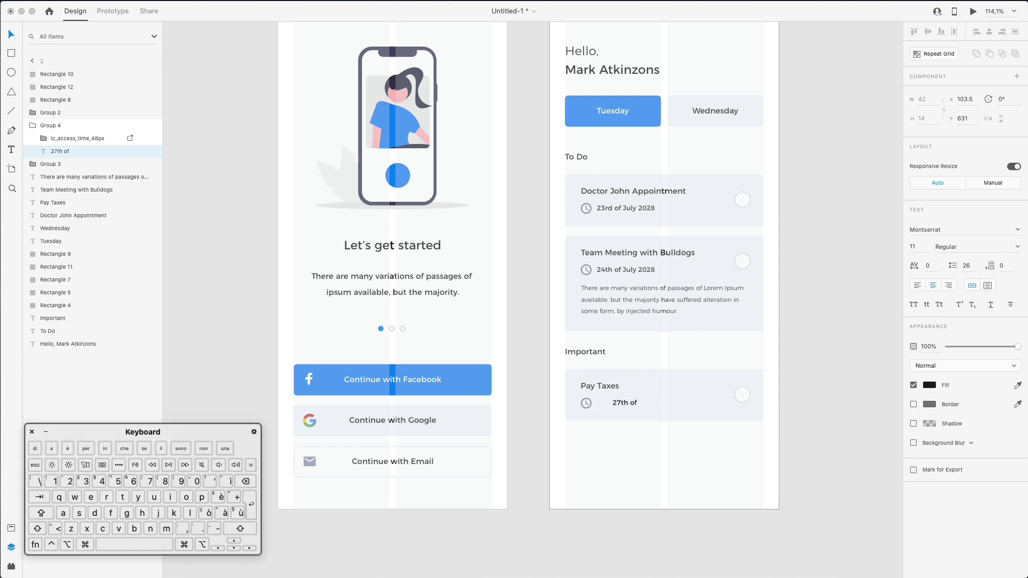
type(" July 2029")
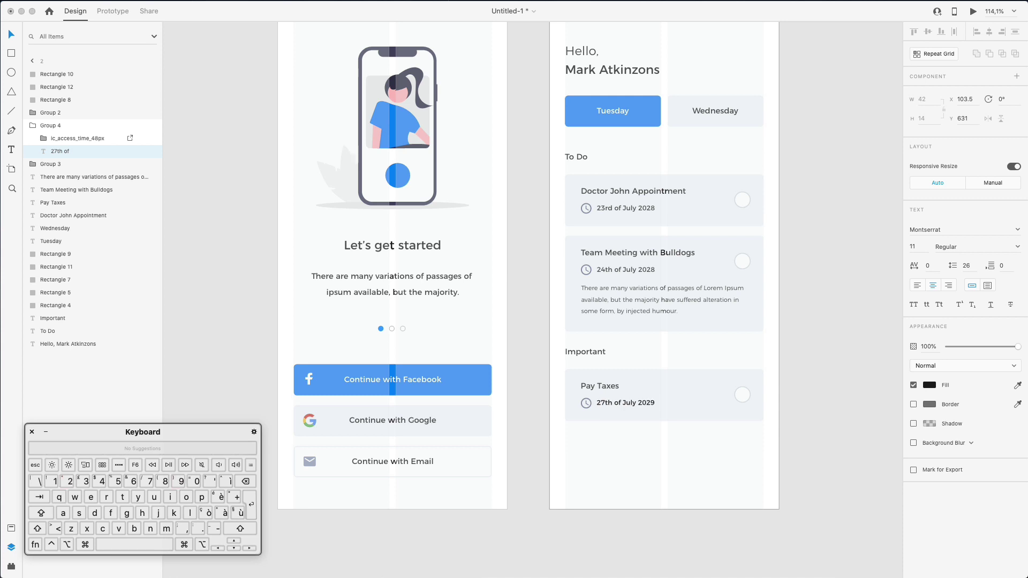
key("Escape")
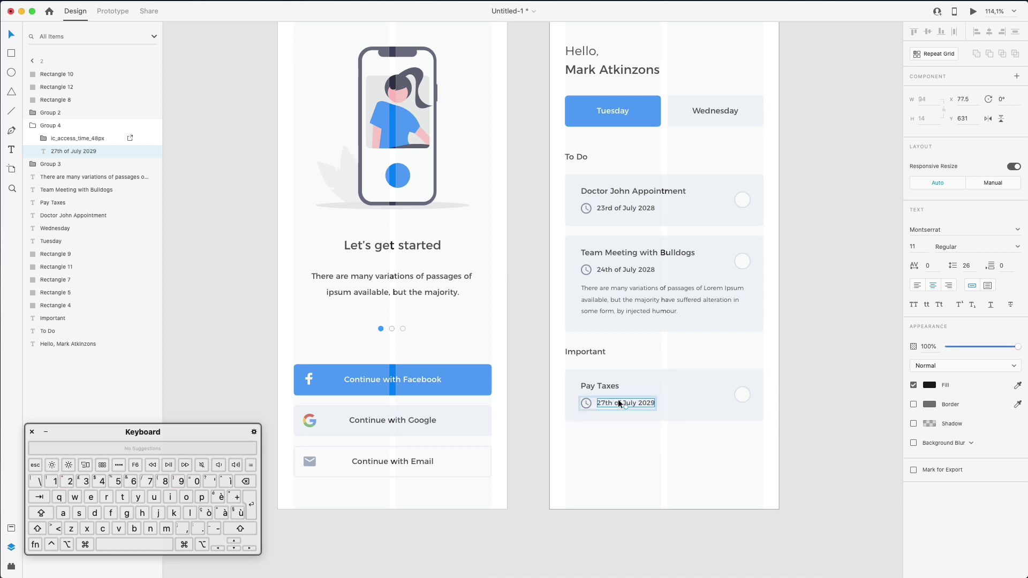
Fill the Pay Taxes clock icon with pink #FF2470
left_click(586, 403)
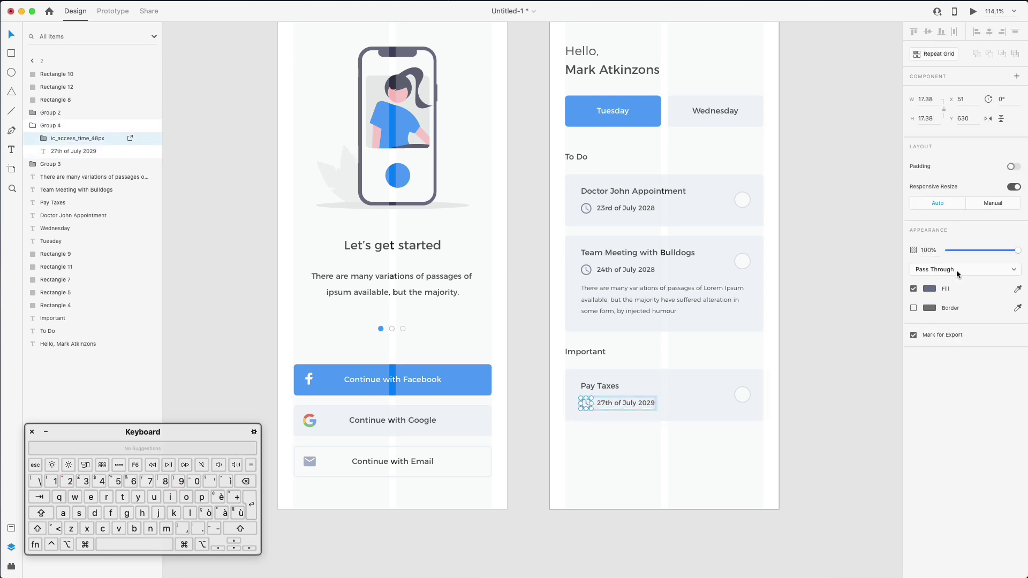
left_click(932, 290)
mouse_move(894, 266)
left_mouse_down()
mouse_move(897, 316)
mouse_move(897, 248)
left_mouse_up()
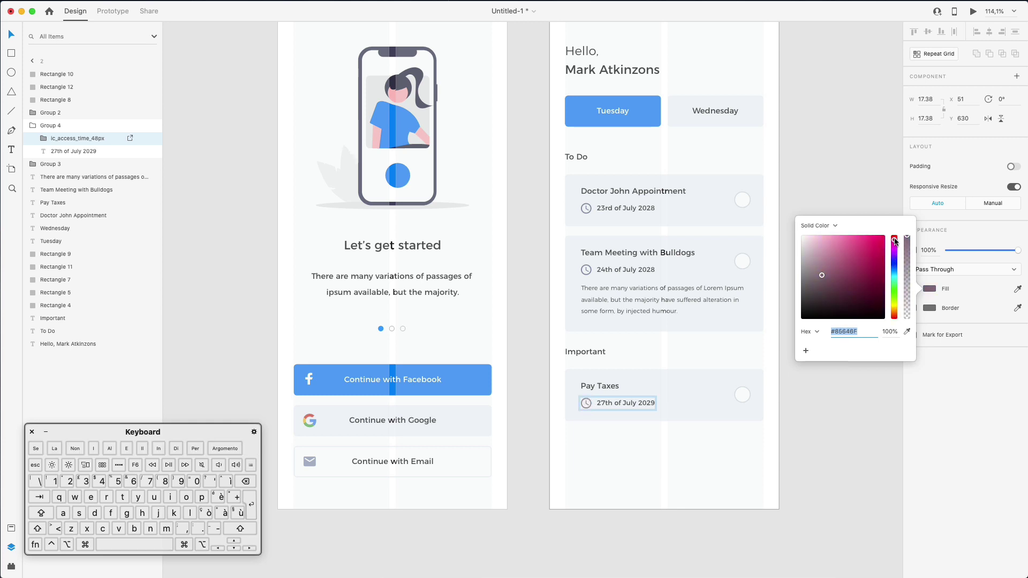
left_click(880, 236)
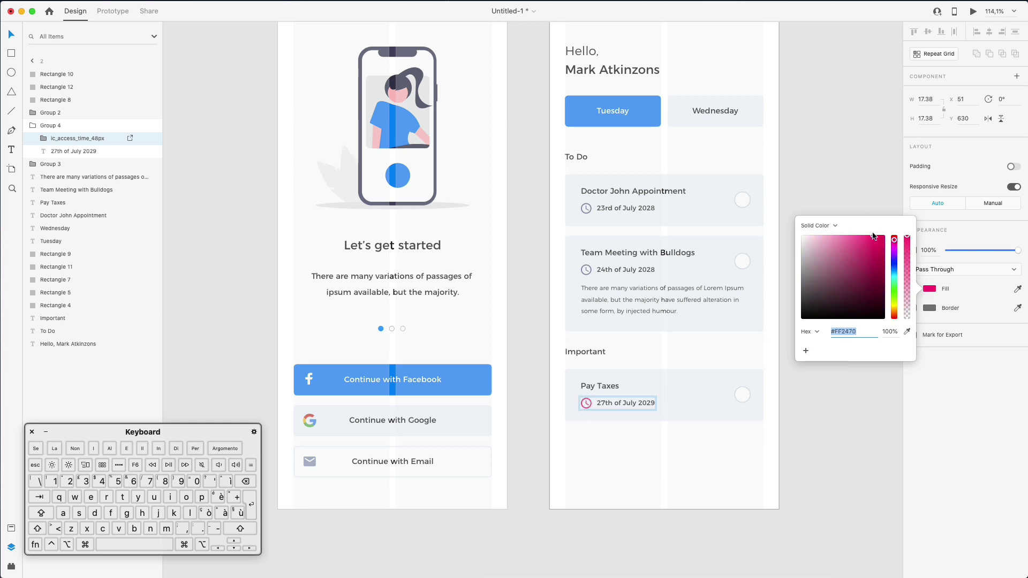
left_click(729, 472)
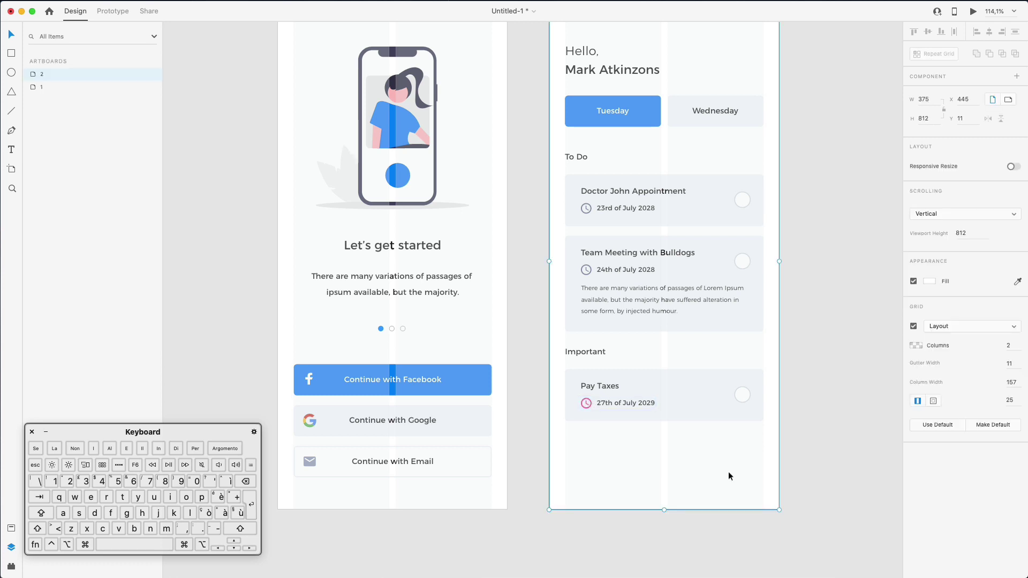
Select the Pay Taxes card background and bring up its border colour picker
scroll(697, 429, "up", 3)
left_click(679, 474)
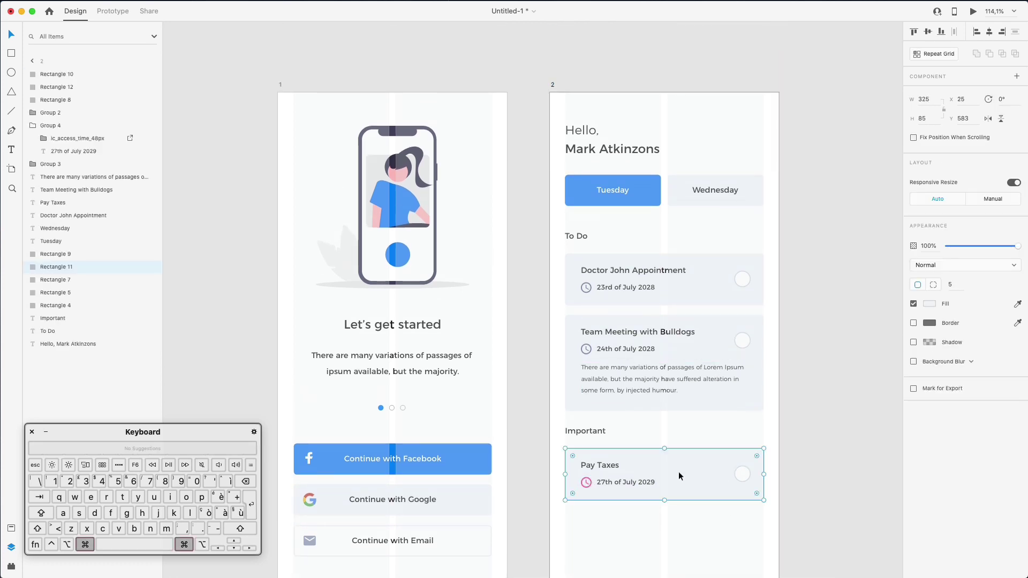
left_click(930, 303)
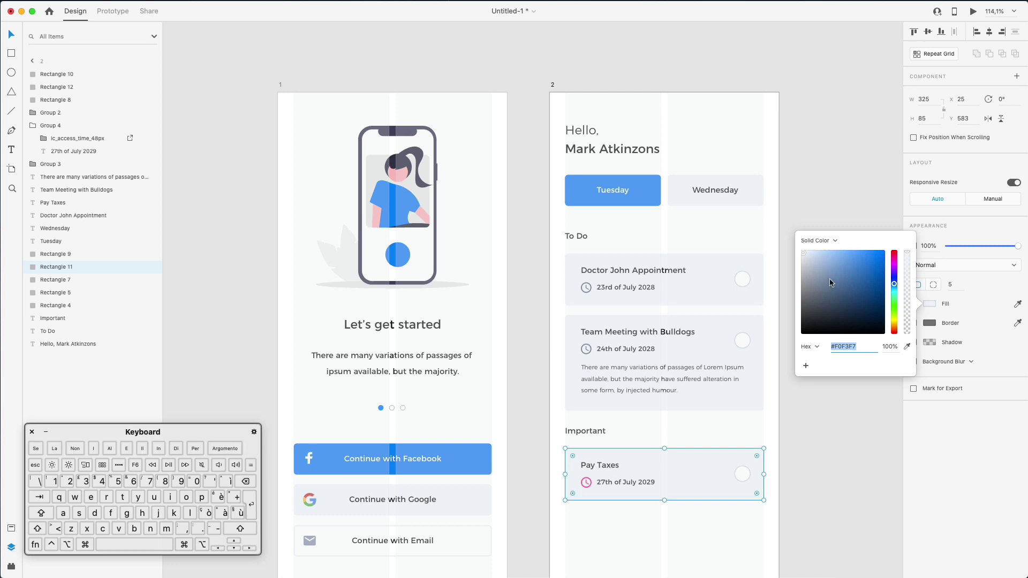
left_click(930, 322)
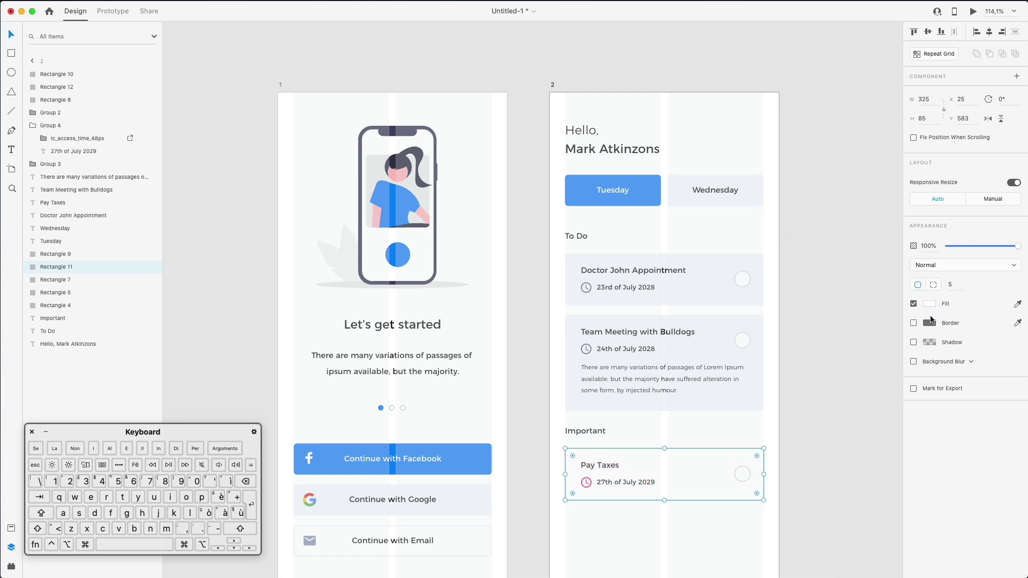
left_click(930, 323)
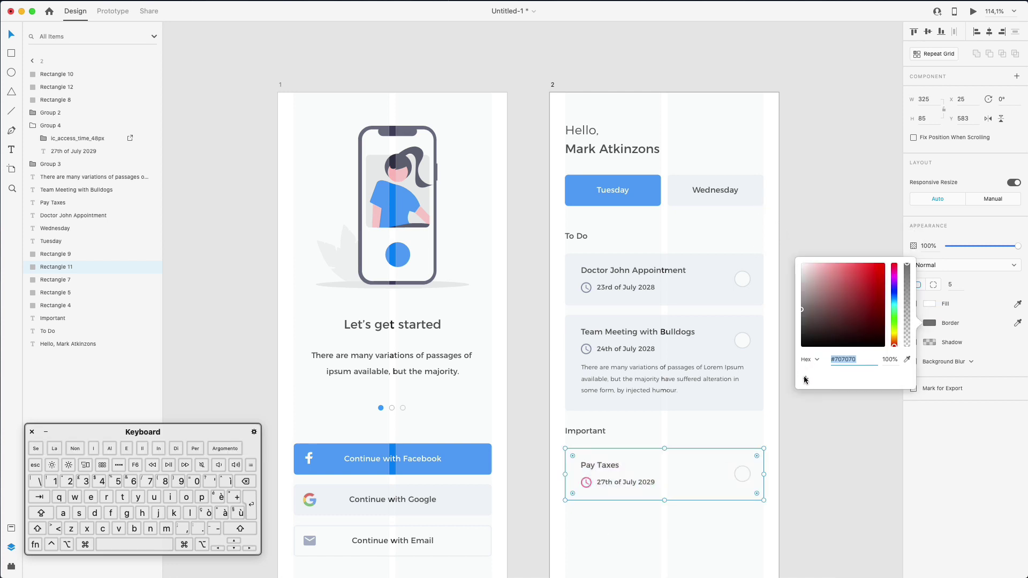
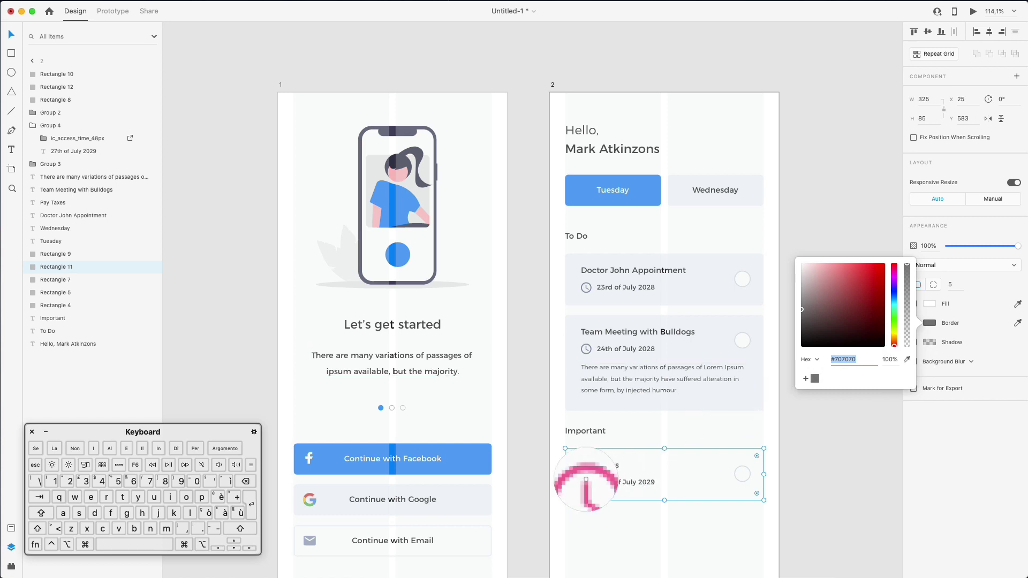
Give the Pay Taxes card a pink #F95D94 border sampled from its clock icon
left_click(583, 483)
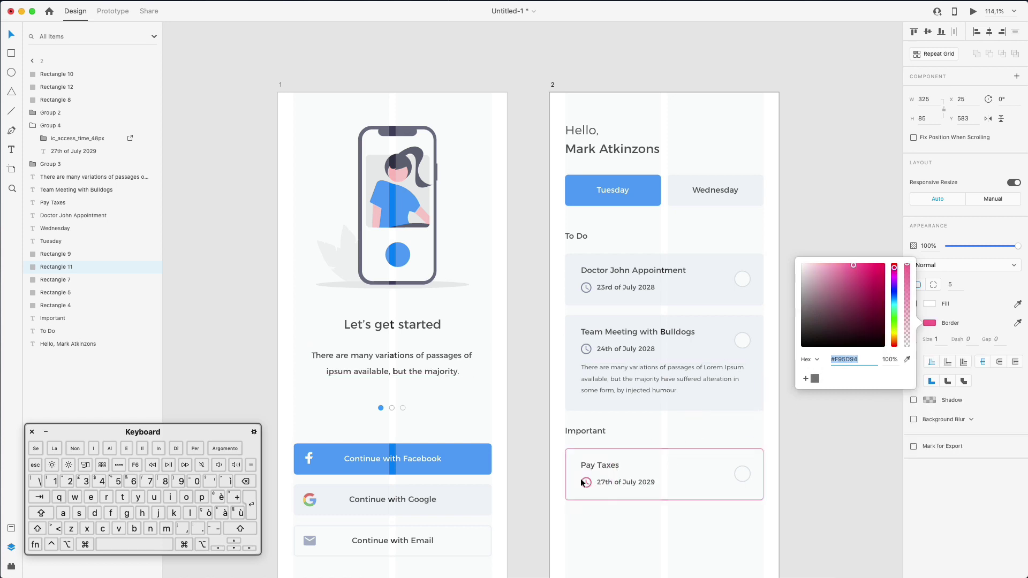
left_click(803, 464)
scroll(804, 464, "down", 3)
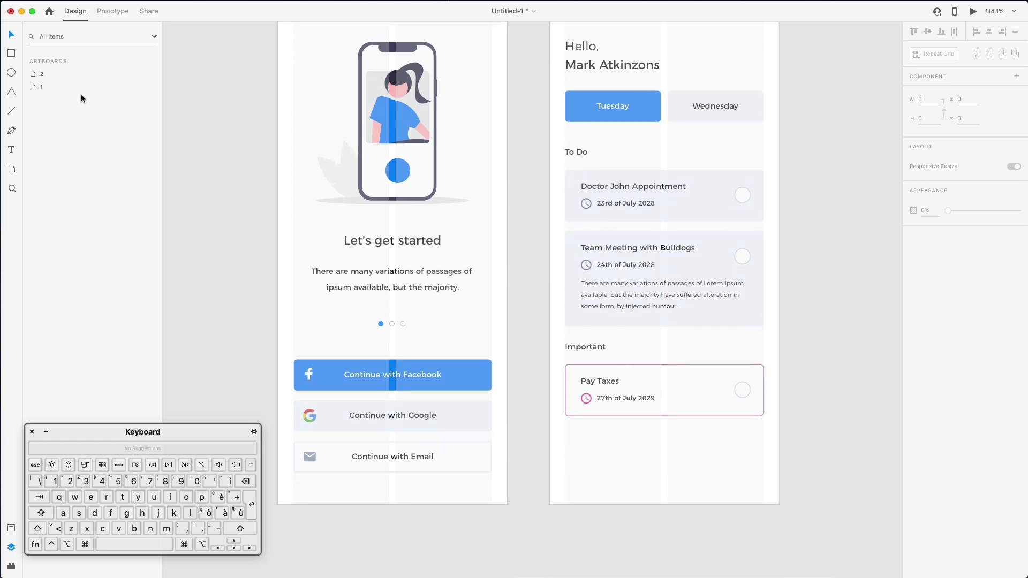
scroll(106, 50, "up", 2)
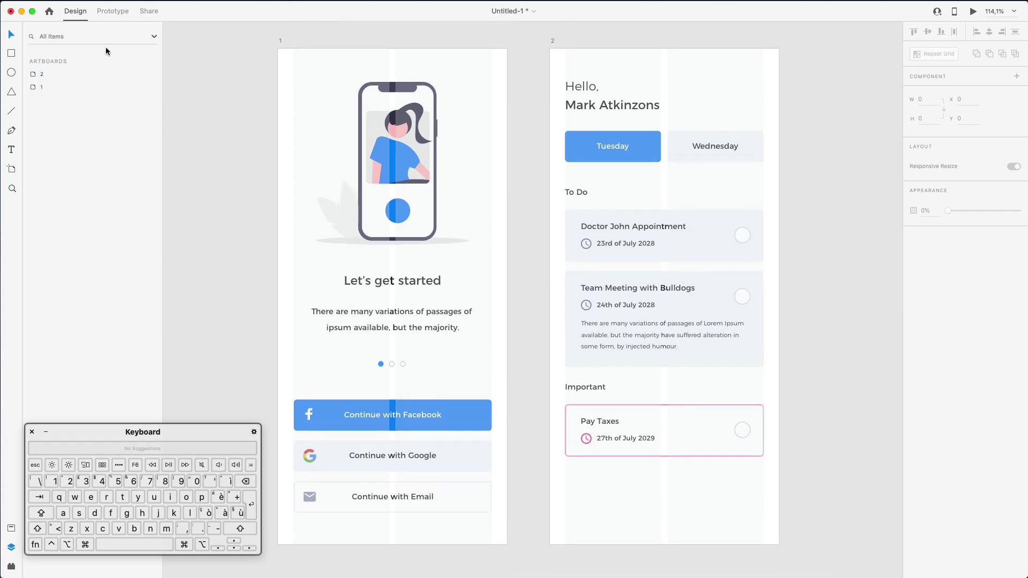
left_click(43, 75)
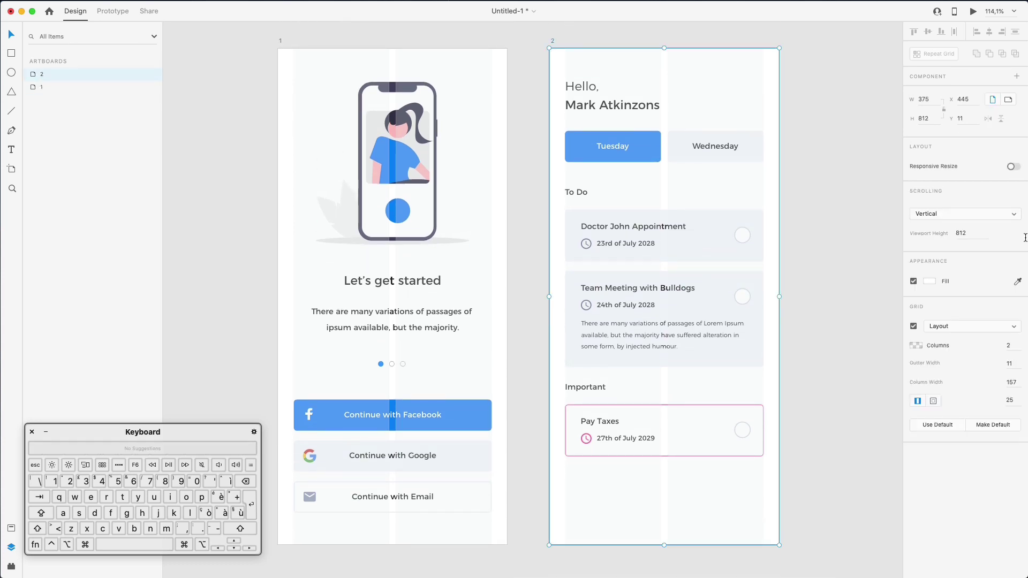
left_click(805, 409)
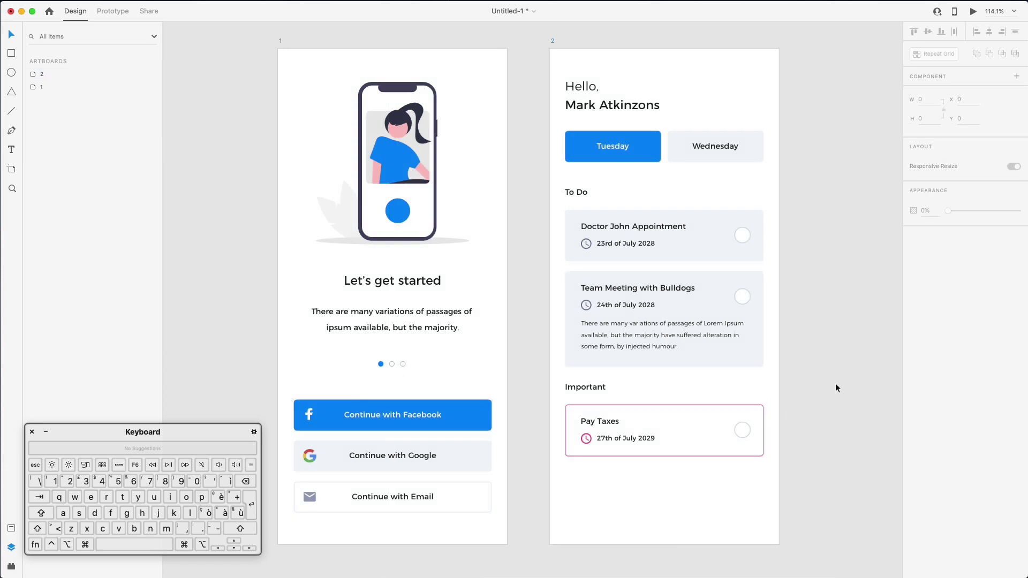
Swap the Pay Taxes card's border for an 11% black shadow with blur 22 and Y 2
left_click(747, 415)
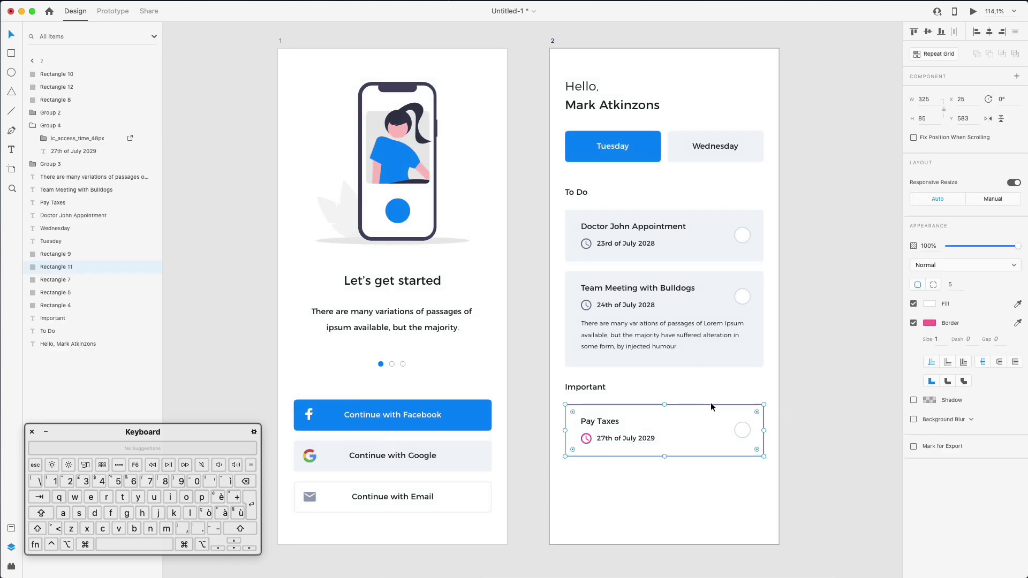
left_click(914, 323)
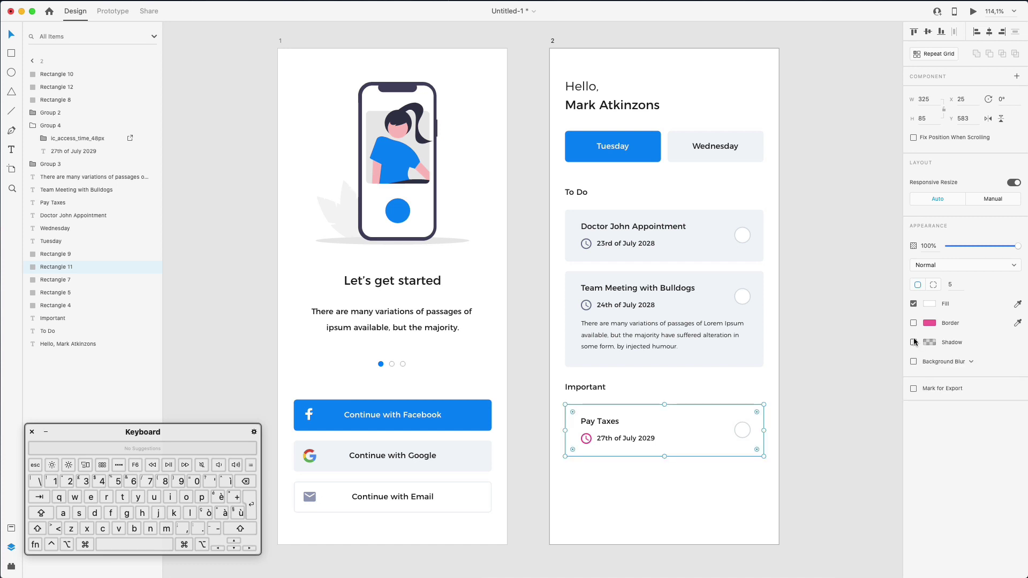
left_click(914, 343)
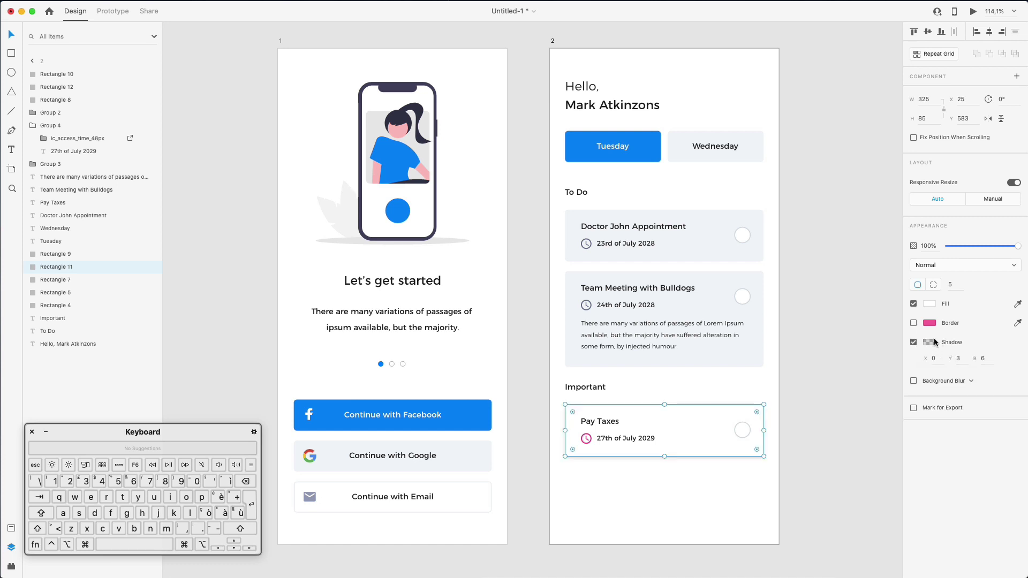
left_click(985, 357)
key("Up")
key("Up")
key("Up")
key("Up")
key("Up")
key("Up")
key("Up")
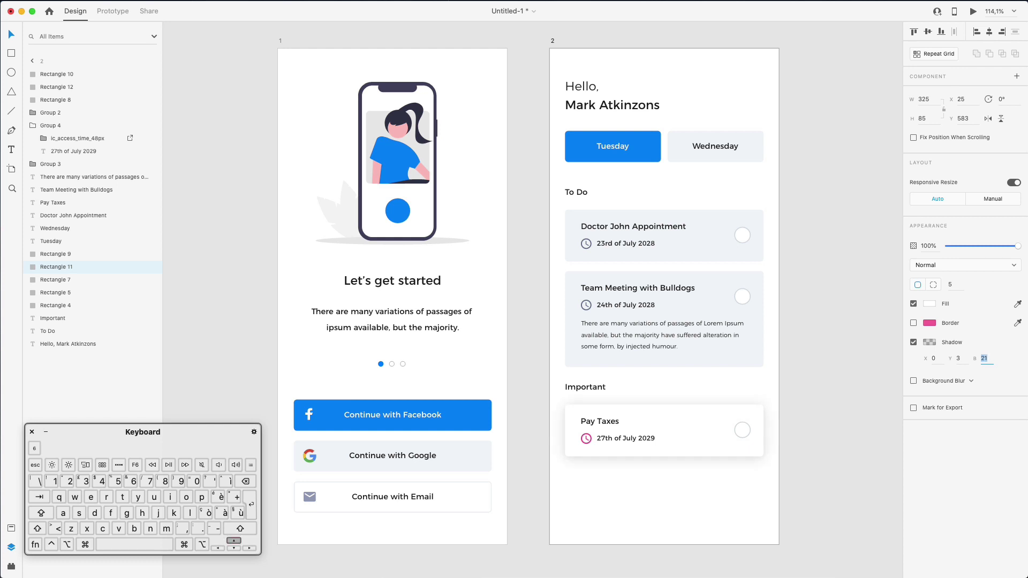
left_click(962, 357)
key("Down")
left_click(930, 346)
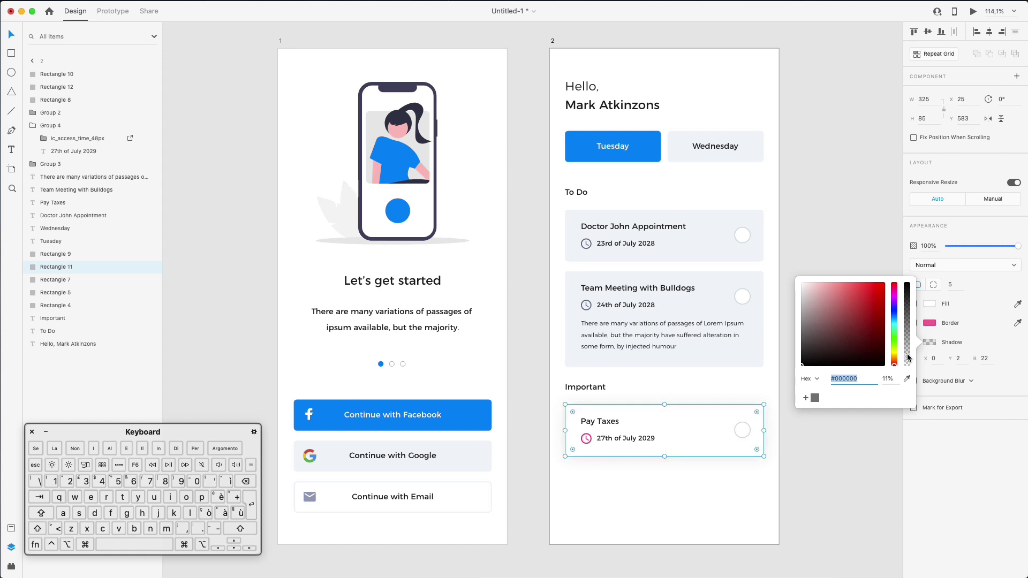
left_click(774, 499)
scroll(776, 494, "down", 2)
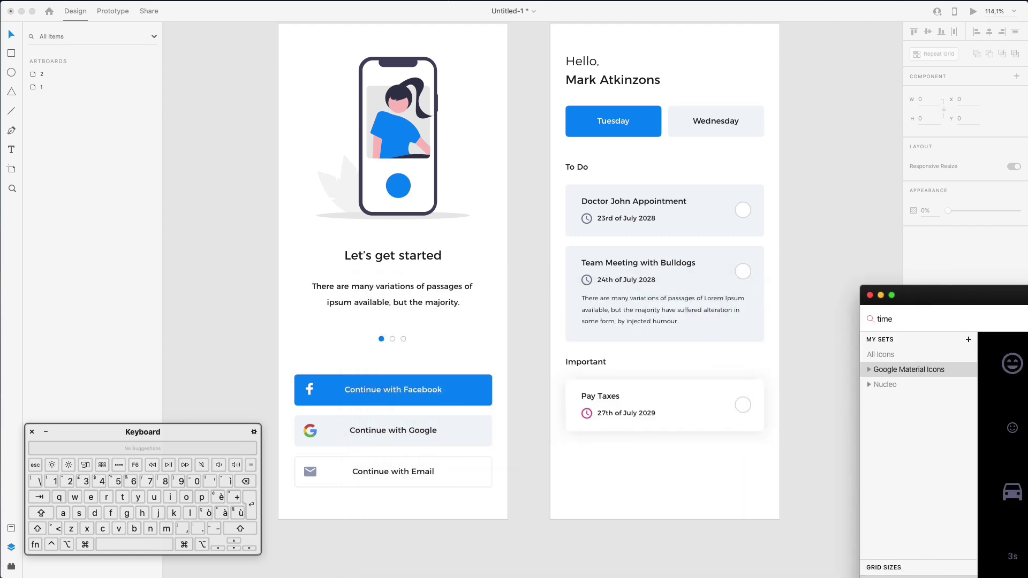
Copy the Pay Taxes card and paste its appearance onto the Doctor John and Team Meeting cards
left_click_drag(1026, 300, 968, 252)
scroll(597, 304, "right", 5)
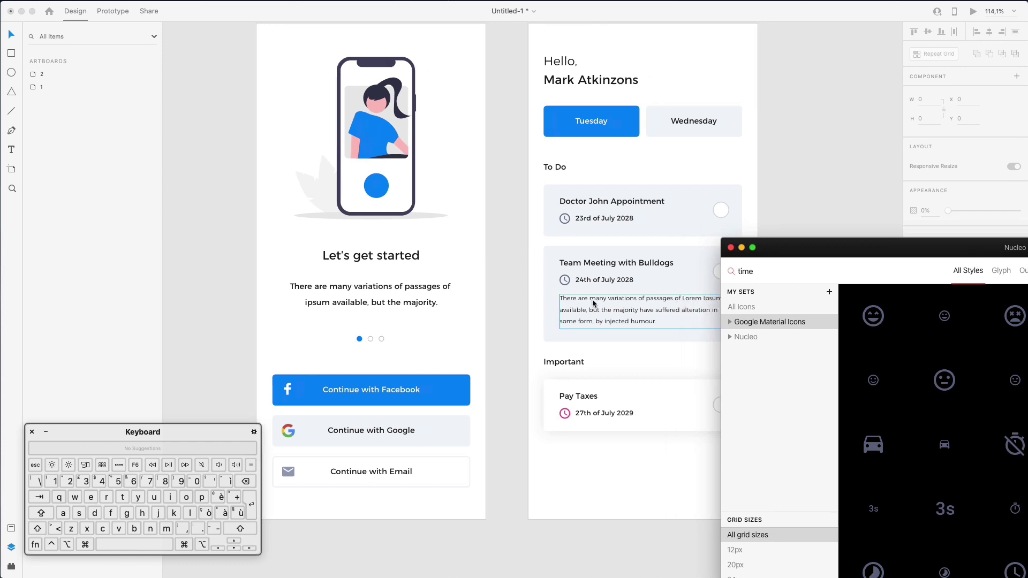
left_click(718, 219)
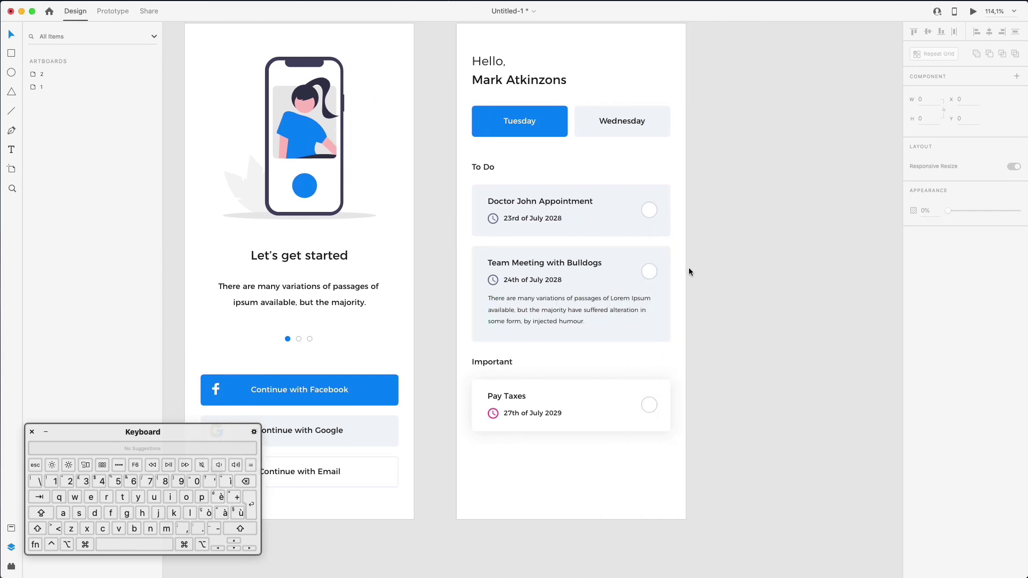
left_click(600, 382)
right_click(600, 383)
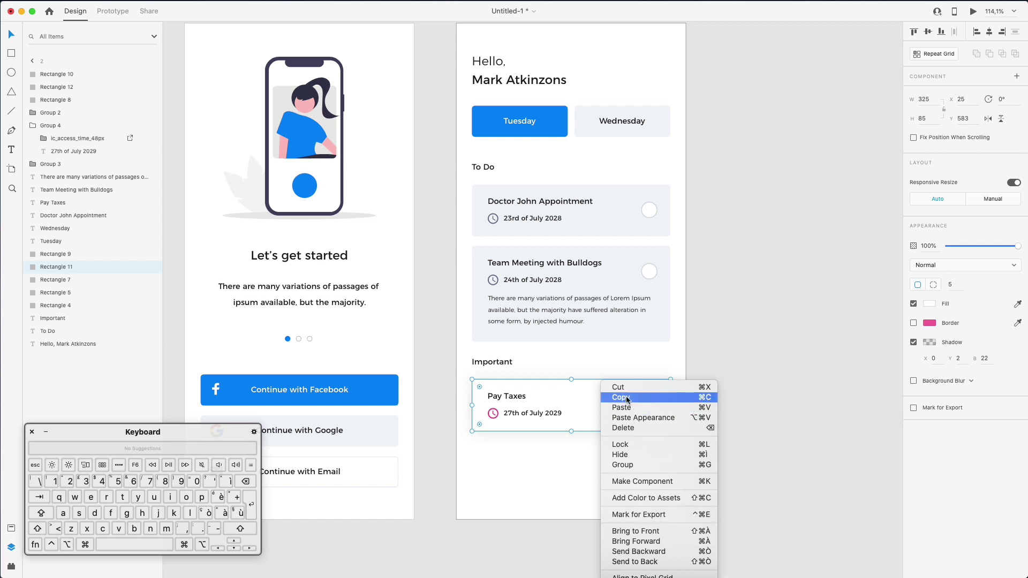
left_click(643, 397)
left_click(660, 324, "super")
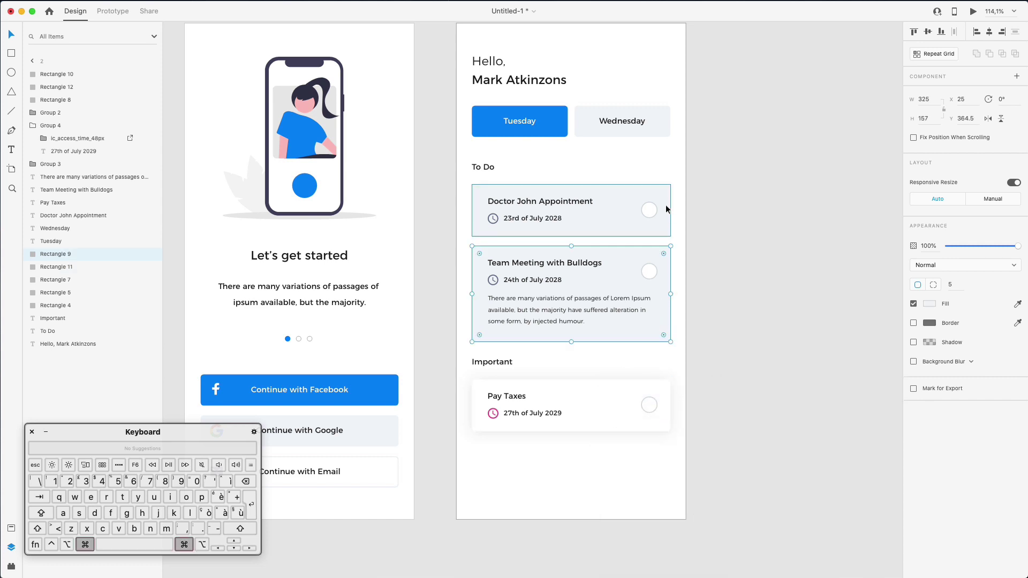
left_click(660, 232, "shift")
right_click(660, 231)
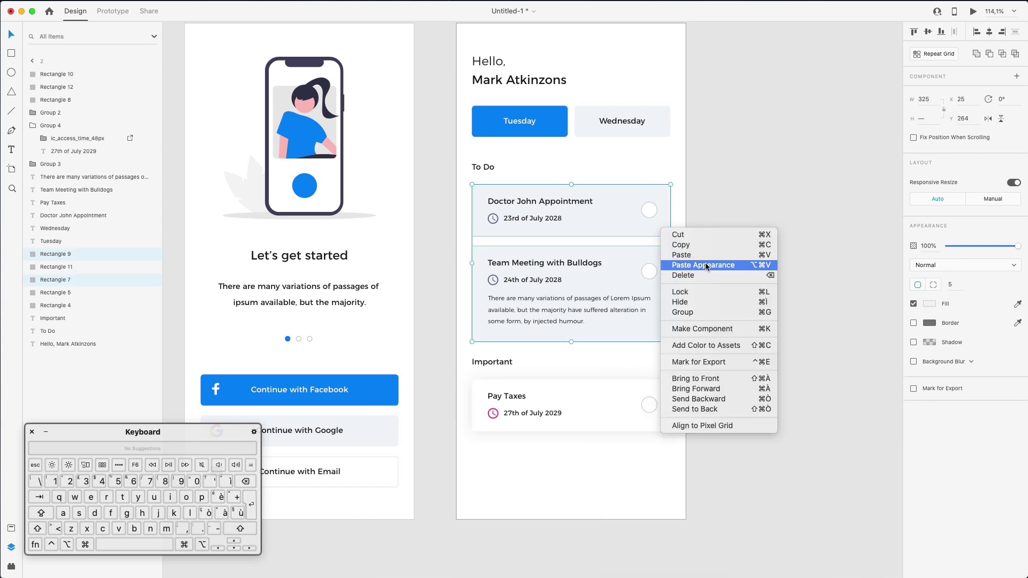
left_click(705, 266)
left_click(721, 305)
Move the Hello greeting text up slightly
scroll(721, 305, "left", 2)
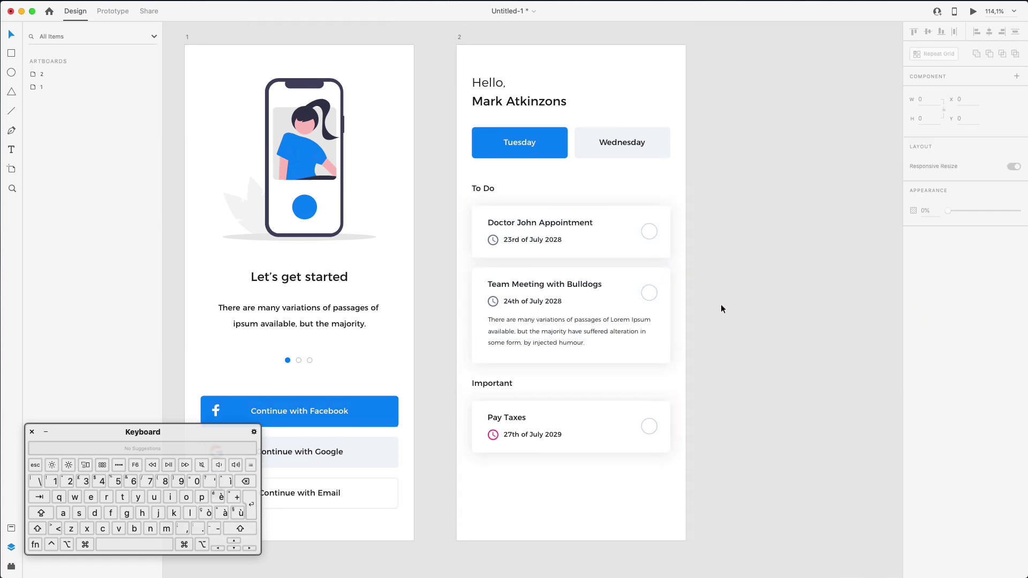
scroll(720, 304, "left", 2)
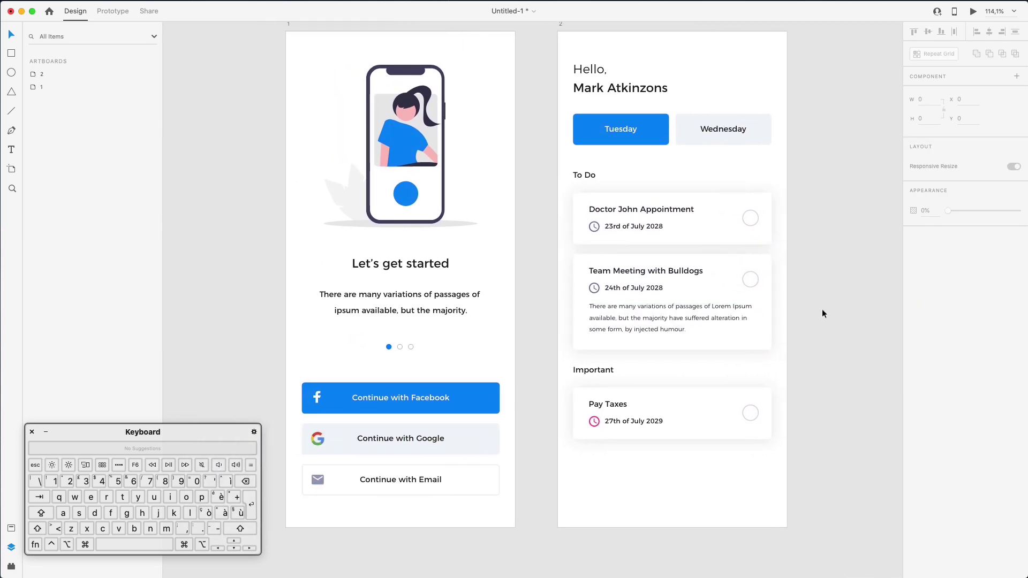
scroll(821, 310, "right", 1)
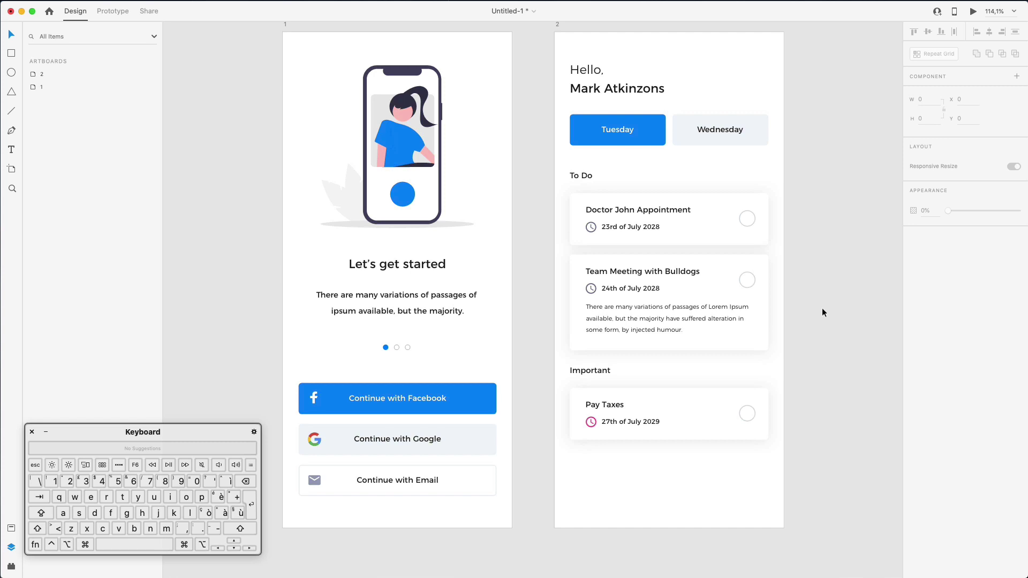
scroll(823, 312, "left", 2)
scroll(823, 312, "up", 1)
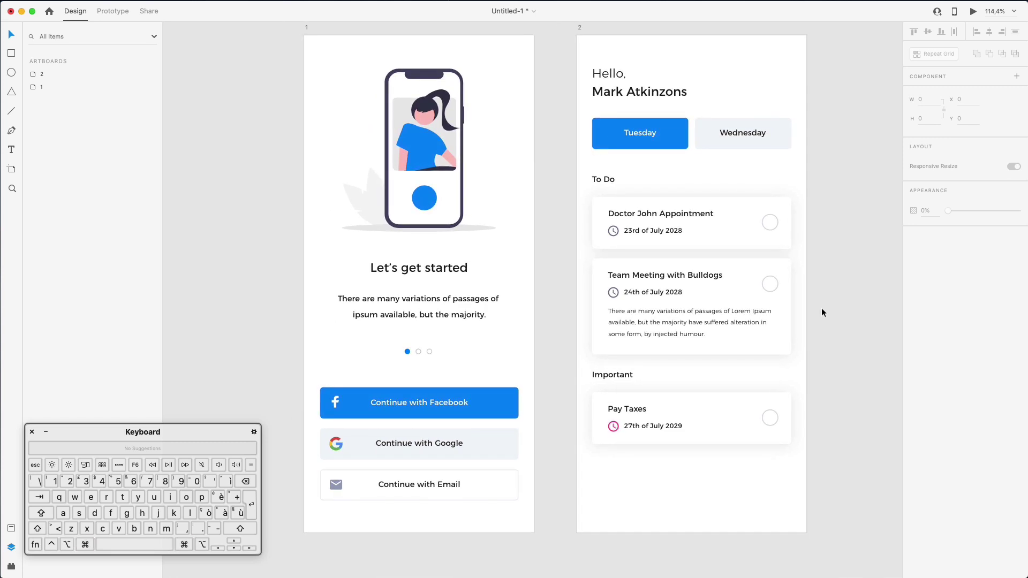
left_click_drag(610, 78, 609, 74)
Nudge the greeting up 2 px, then search Nucleo for 'dots' and then 'menu' icons
key("Up")
key("Up")
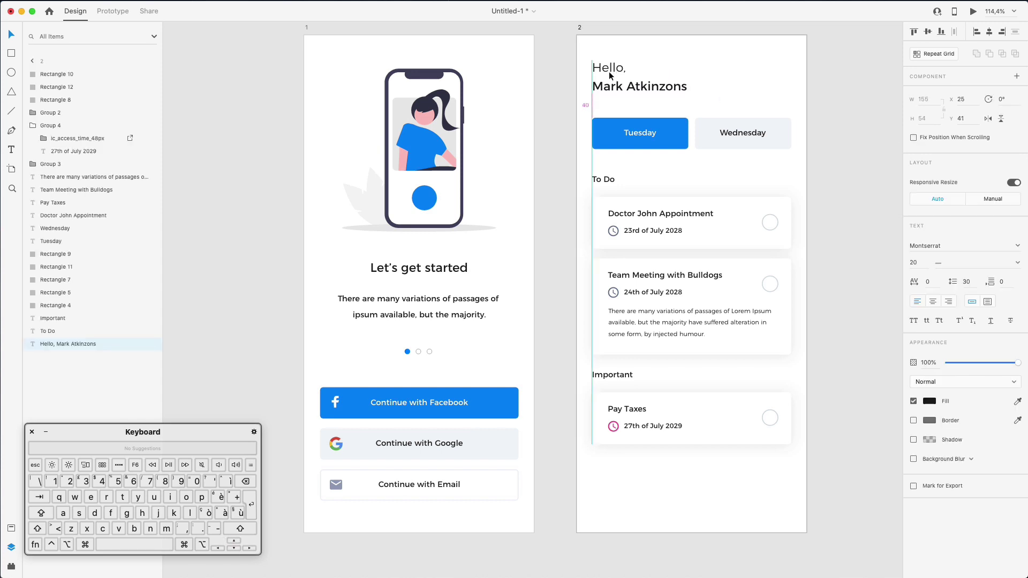
left_click_drag(1027, 245, 722, 228)
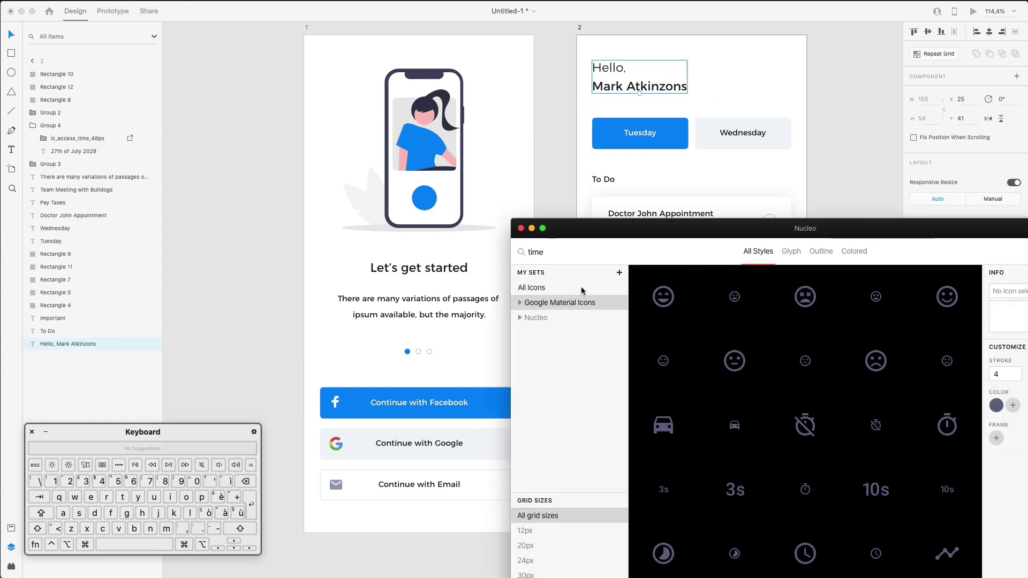
left_click(554, 256)
key("super+a")
type("dots")
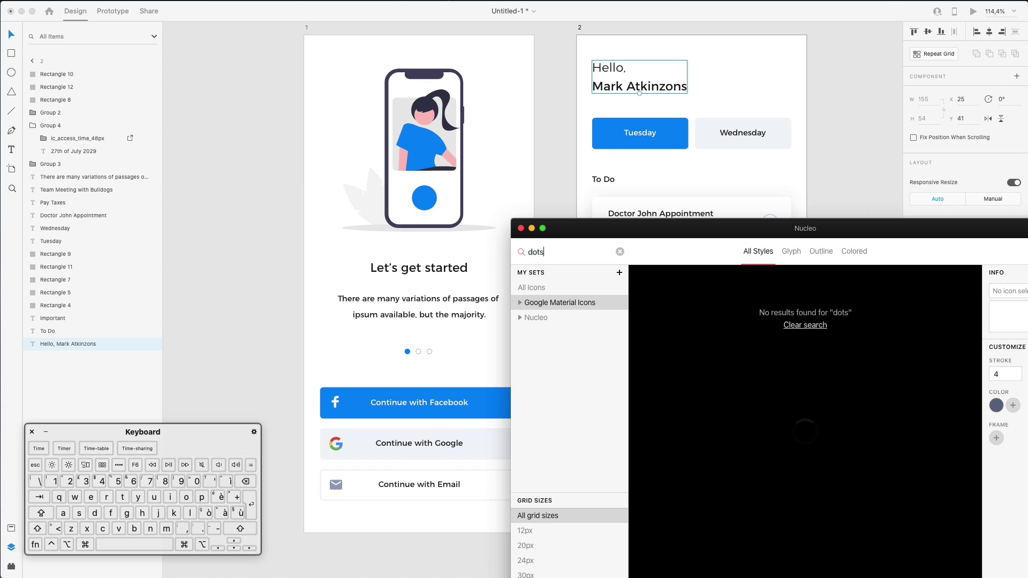
key("super+a")
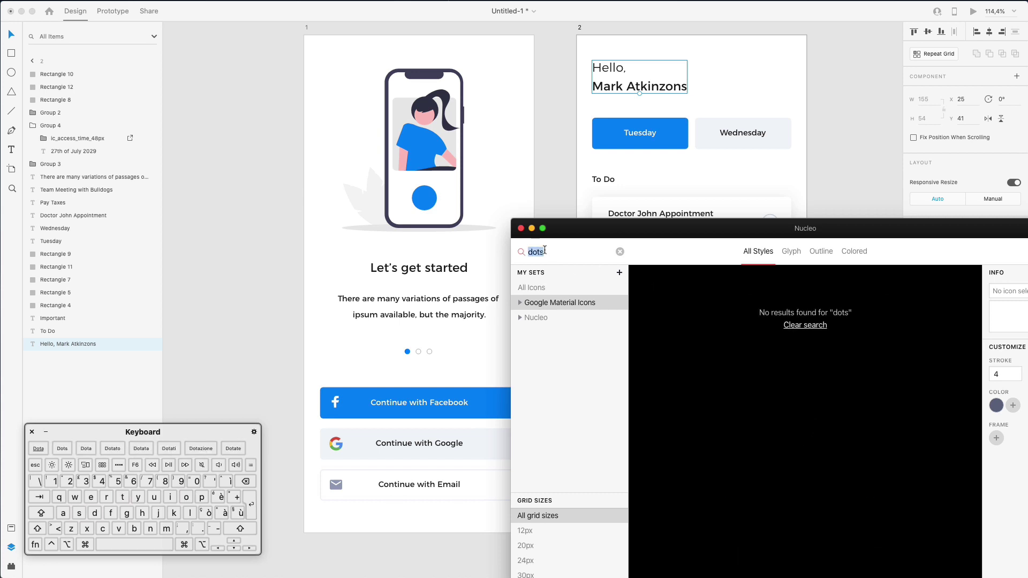
type("menu")
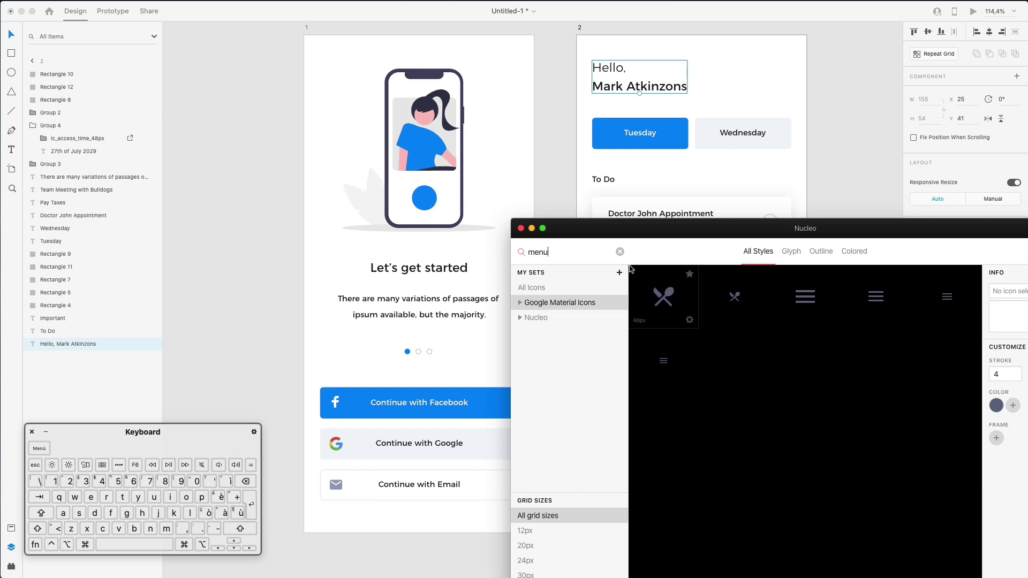
Clear the Nucleo search, browse All Icons, and return to the Adobe XD canvas
left_click(620, 251)
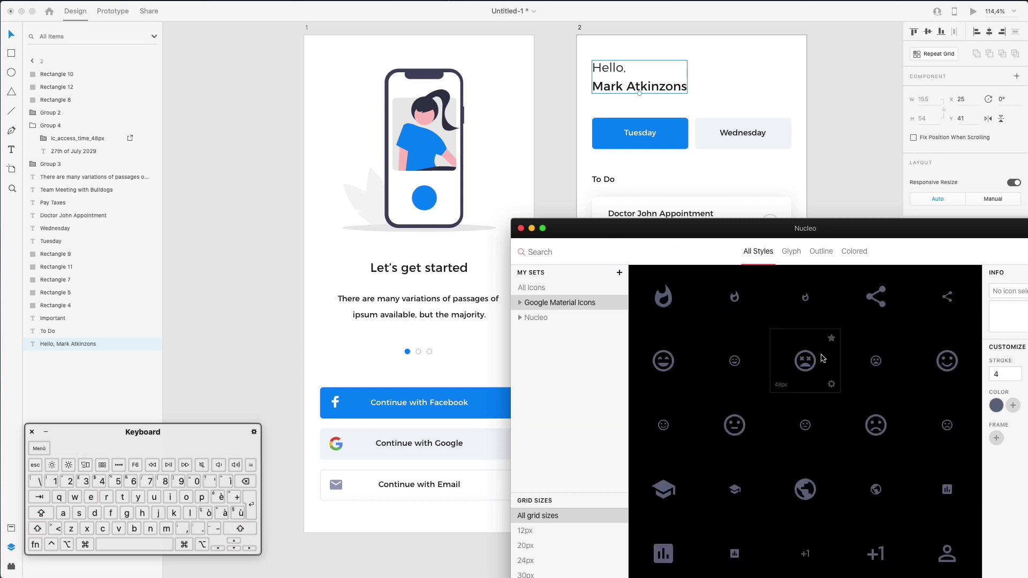
scroll(823, 358, "down", 5)
scroll(823, 359, "down", 10)
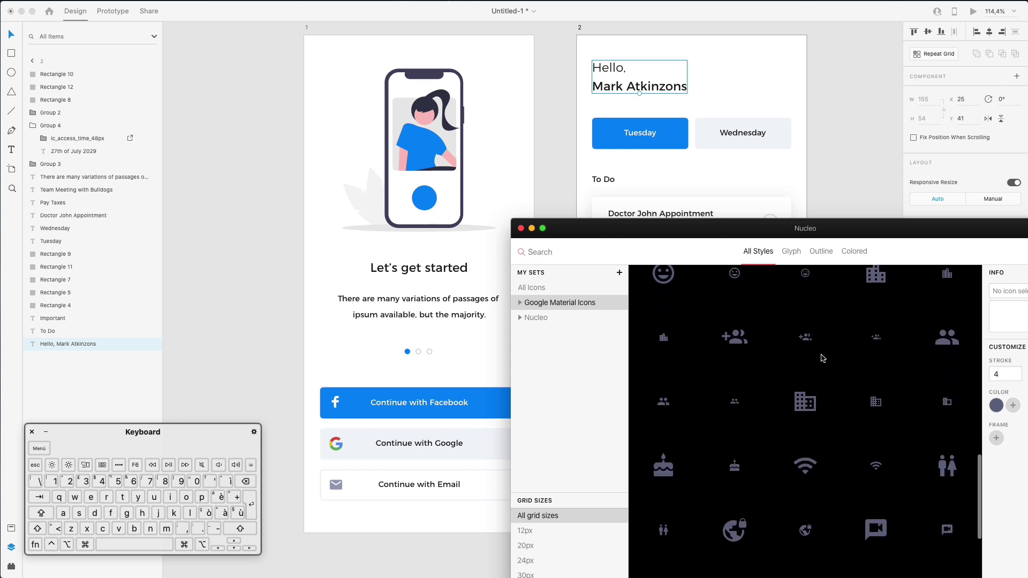
scroll(823, 358, "down", 5)
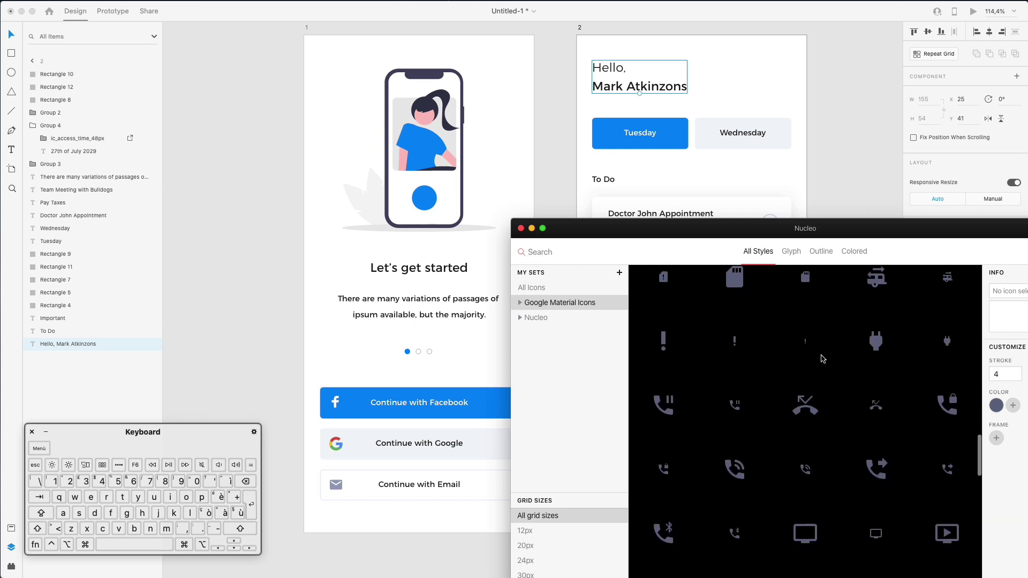
scroll(823, 358, "down", 10)
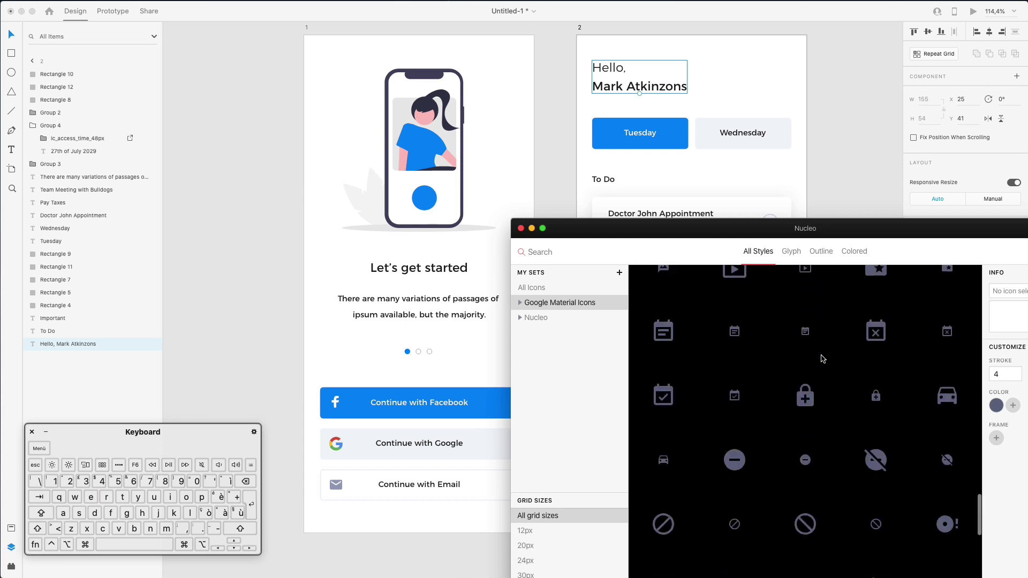
scroll(823, 358, "down", 10)
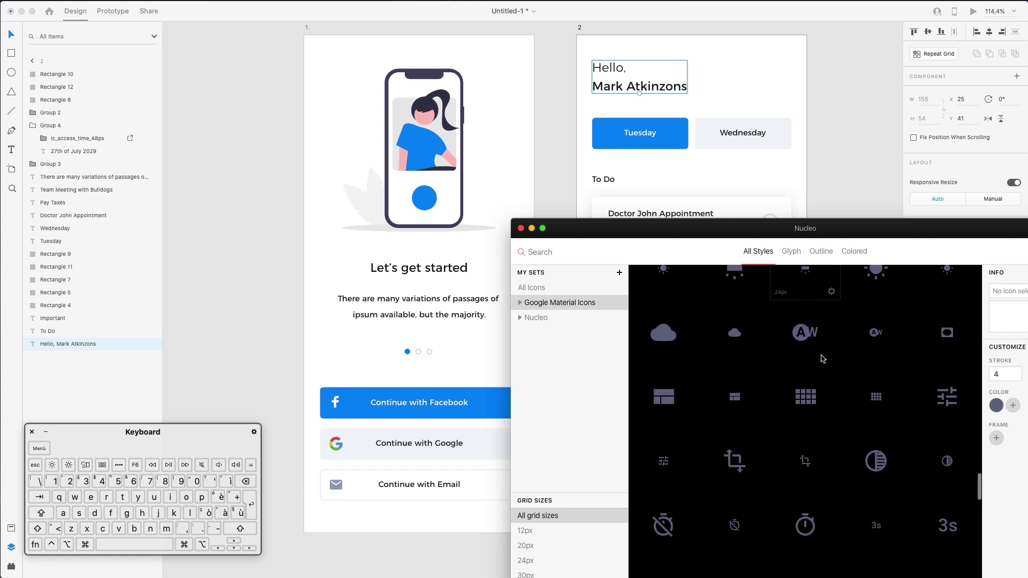
scroll(823, 358, "down", 10)
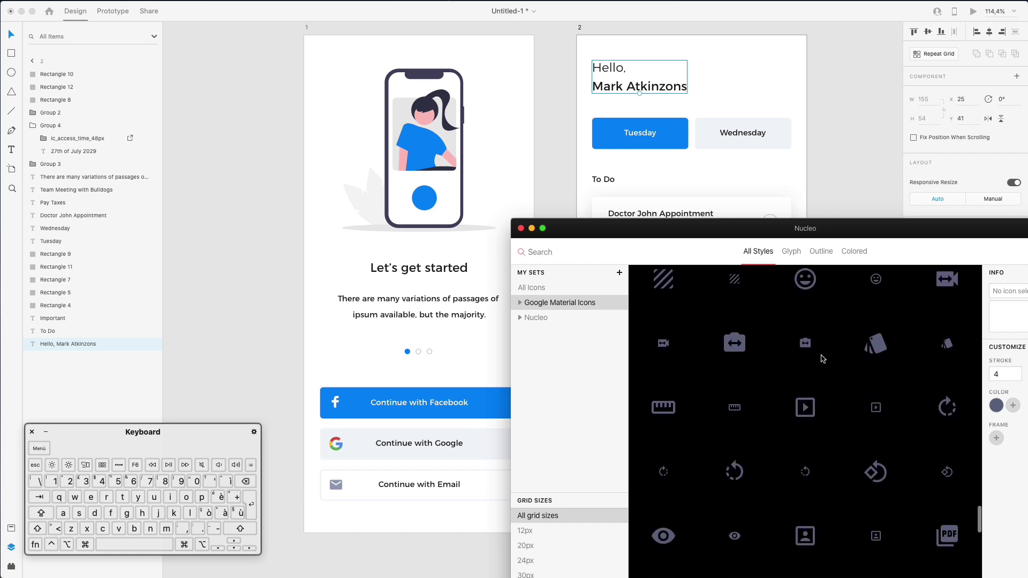
scroll(823, 358, "down", 10)
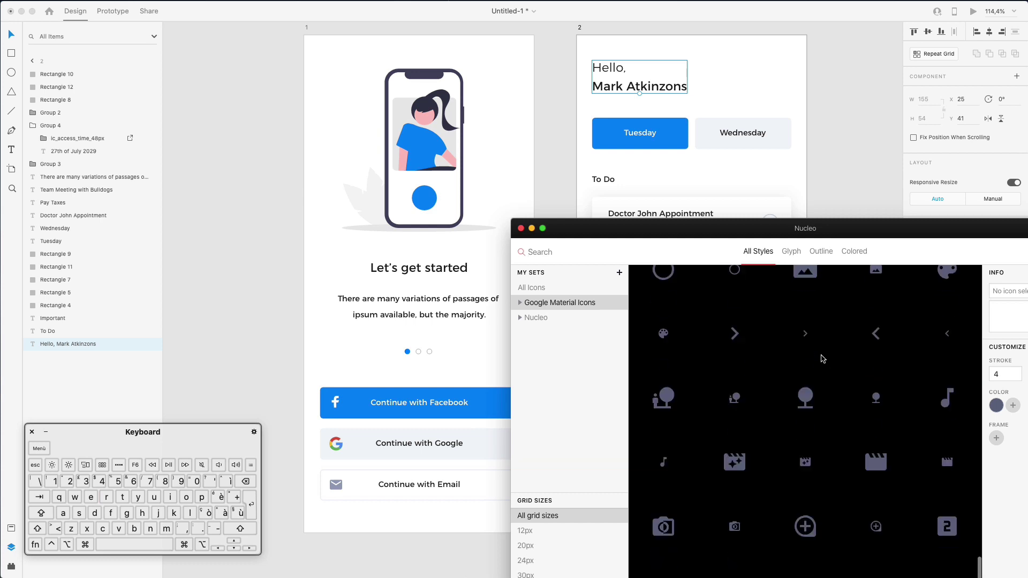
scroll(823, 358, "down", 5)
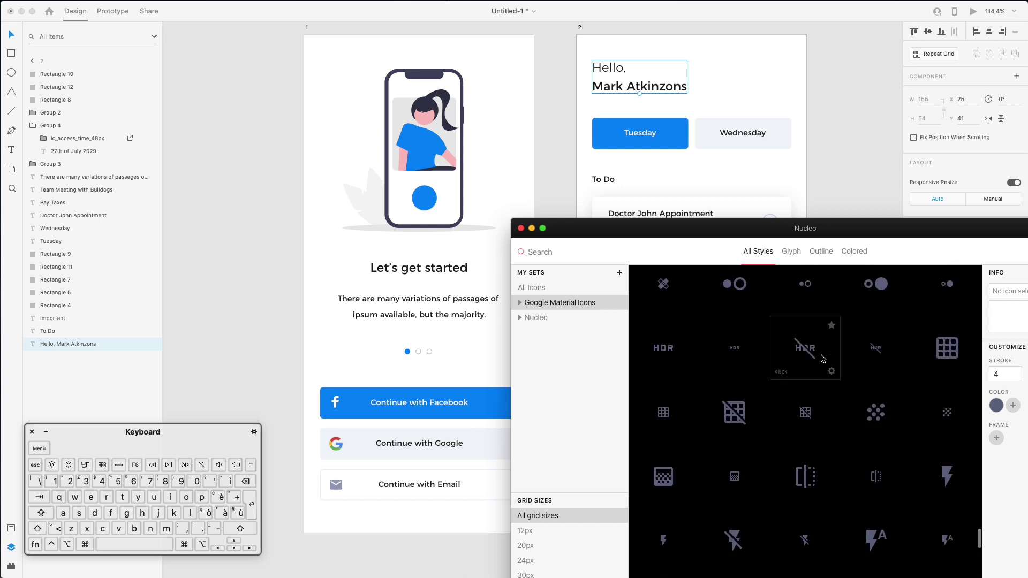
scroll(823, 359, "down", 3)
scroll(824, 358, "down", 10)
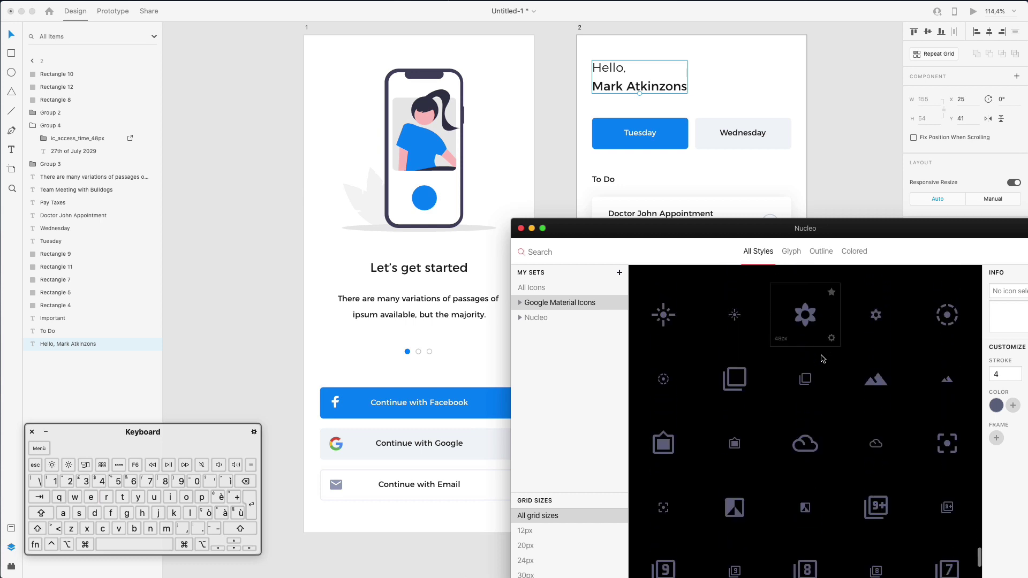
scroll(823, 358, "down", 1)
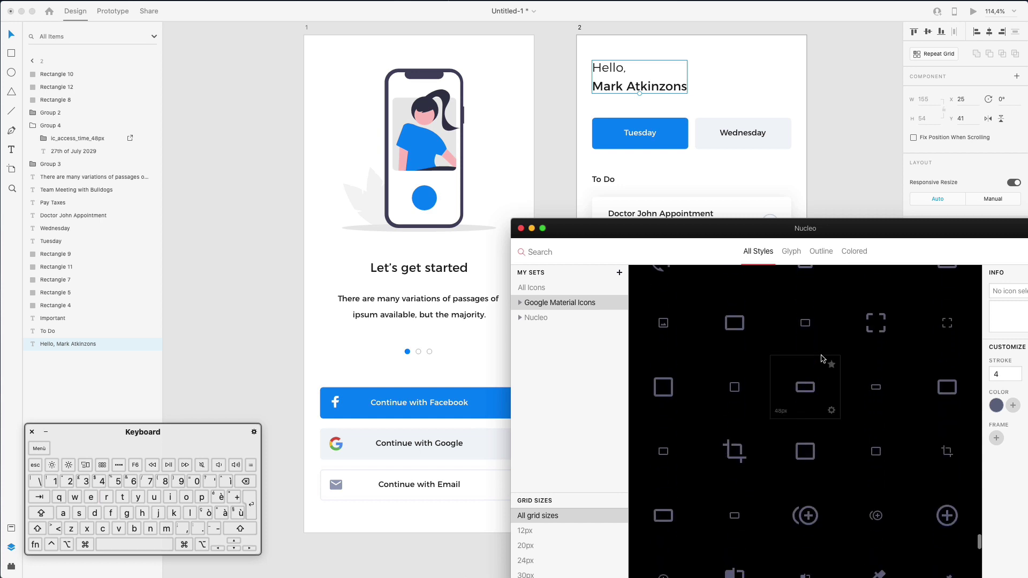
scroll(823, 358, "down", 15)
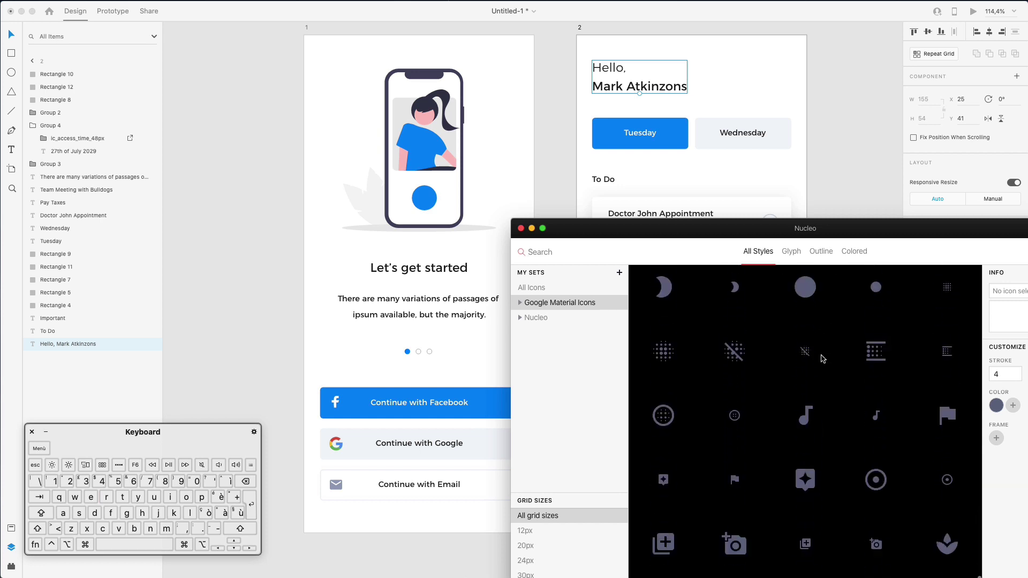
scroll(823, 358, "down", 15)
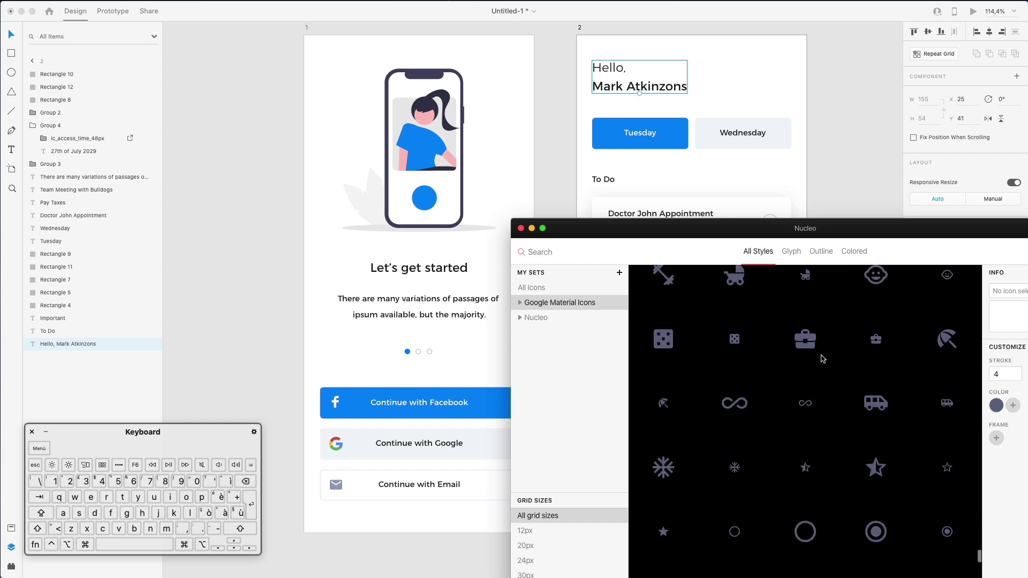
left_click(420, 339)
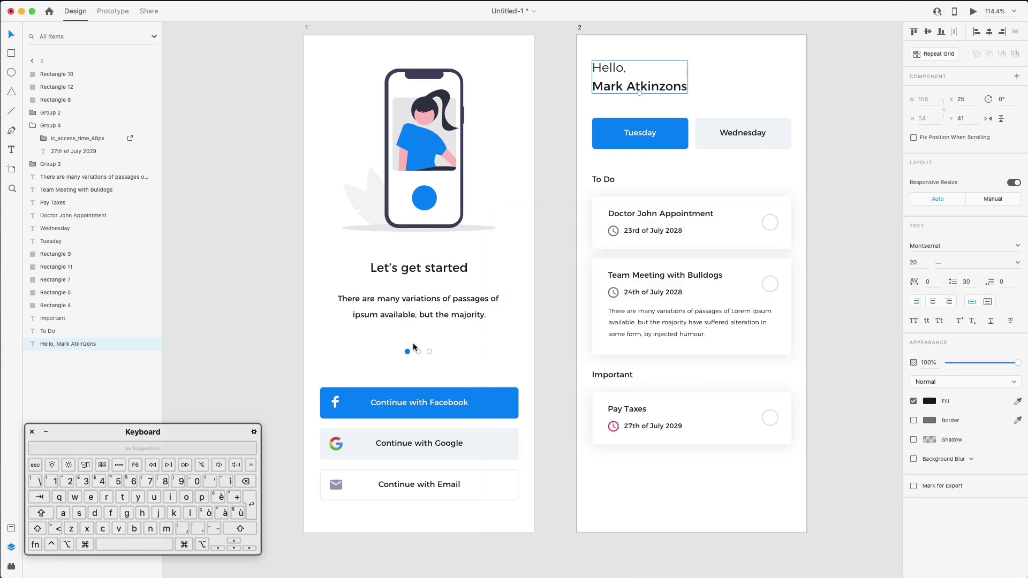
Copy the pagination dots up beside the Hello greeting and select all three dots
left_click_drag(413, 347, 746, 86)
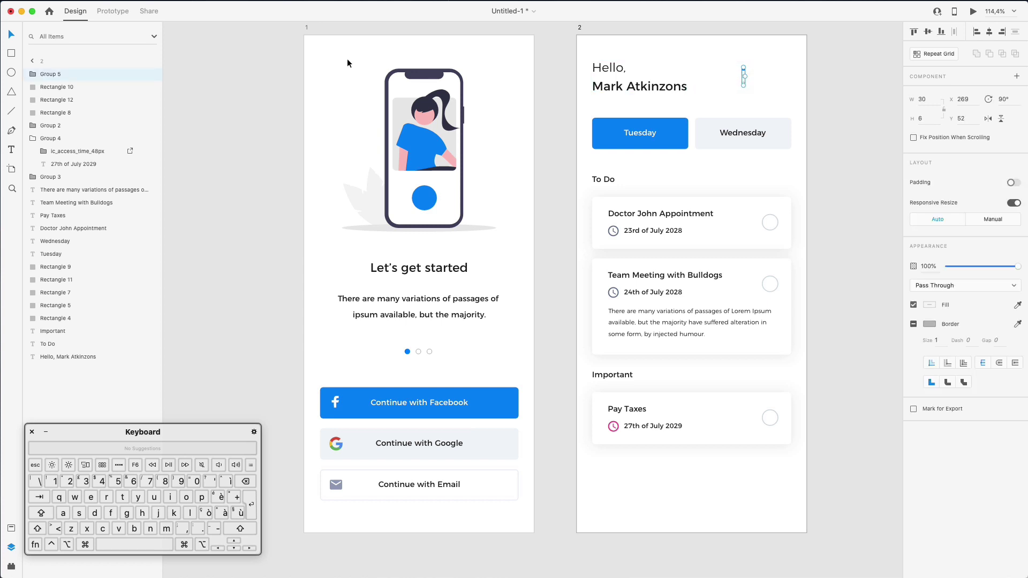
left_click(731, 63, "super")
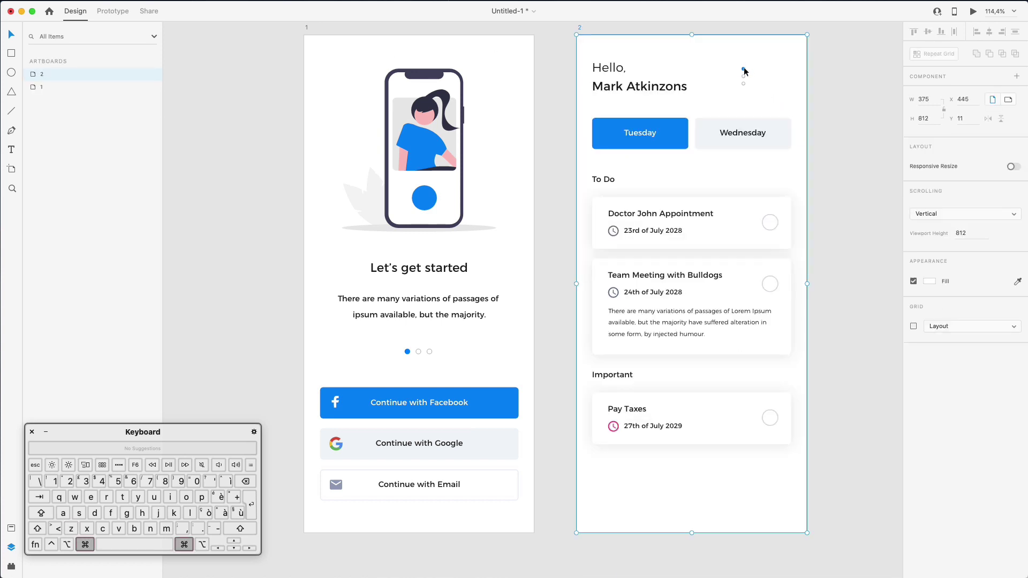
left_click(743, 68, "super")
left_click(743, 76, "shift")
left_click(743, 84, "shift")
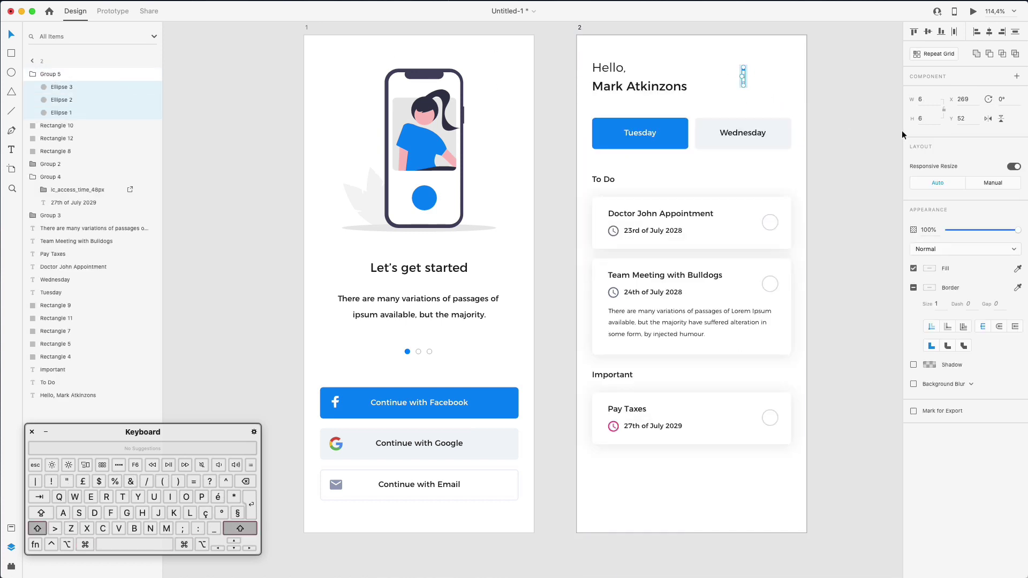
Remove the dots' border and fill them light grey #D6DCE1
left_click(914, 287)
left_click(930, 268)
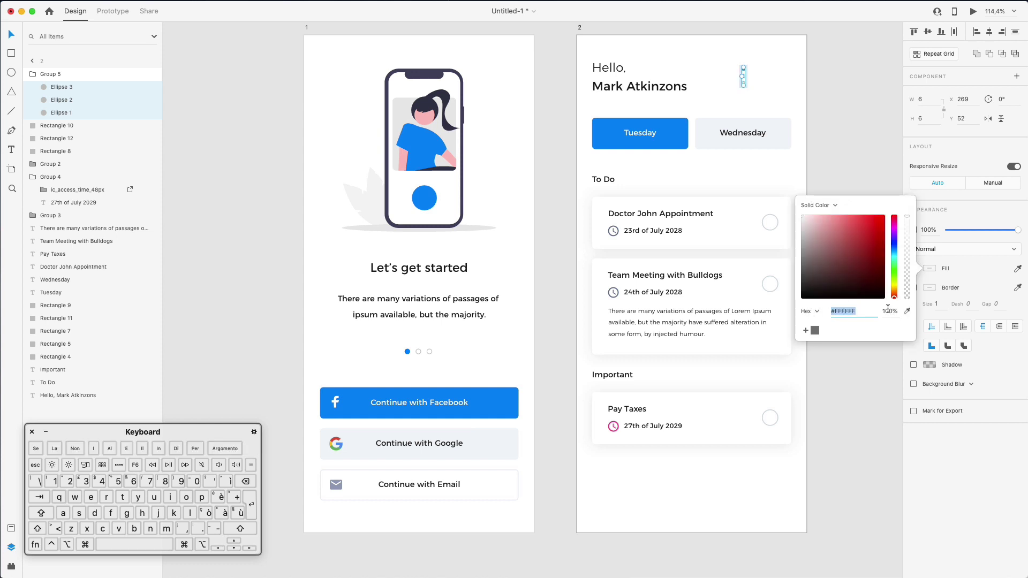
left_click(906, 311)
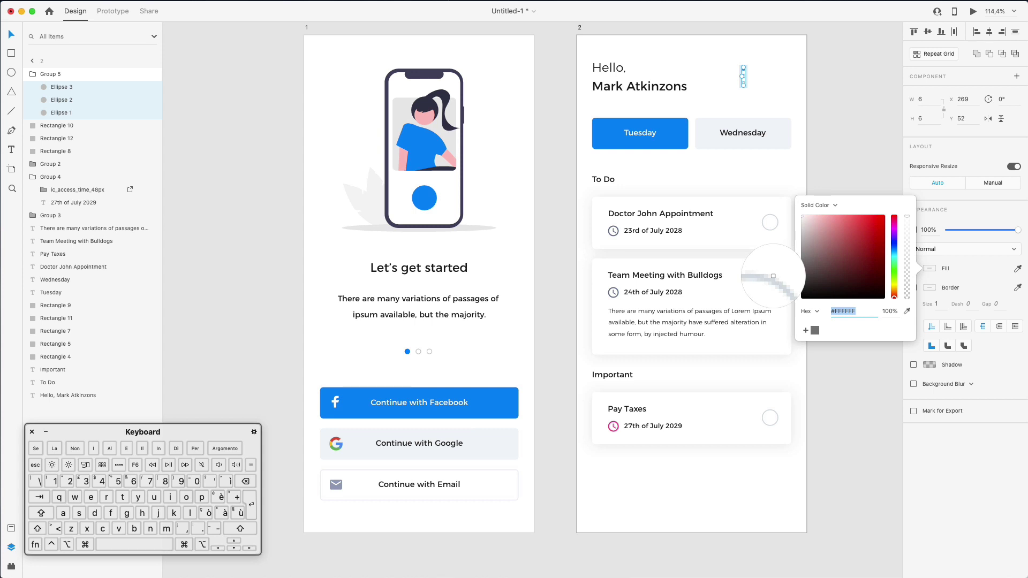
left_click(772, 277)
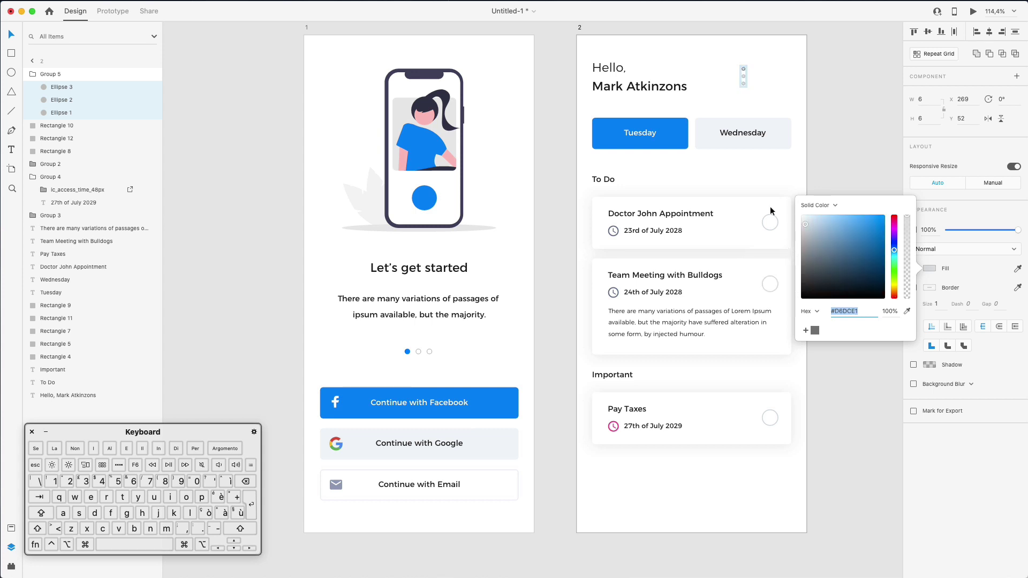
left_click(929, 289)
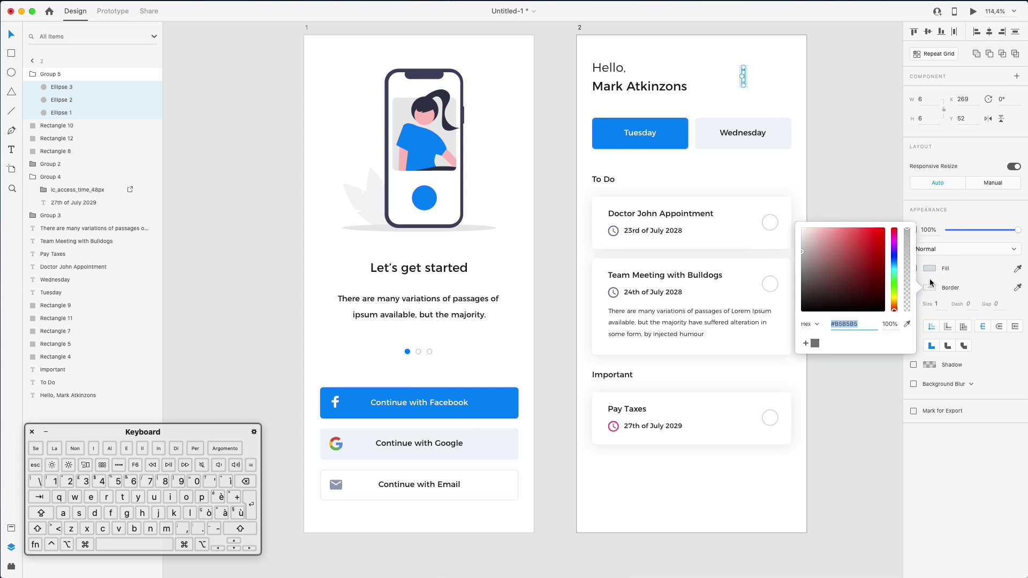
left_click(931, 284)
left_click(778, 64)
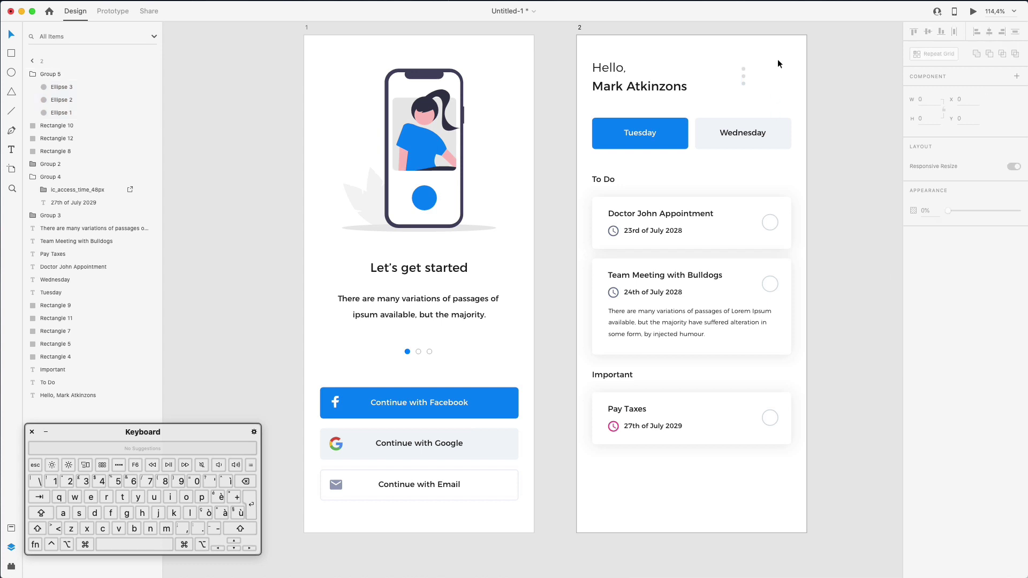
Shrink the three-dot group to 20 by 4
left_click(744, 76)
scroll(744, 80, "up", 5)
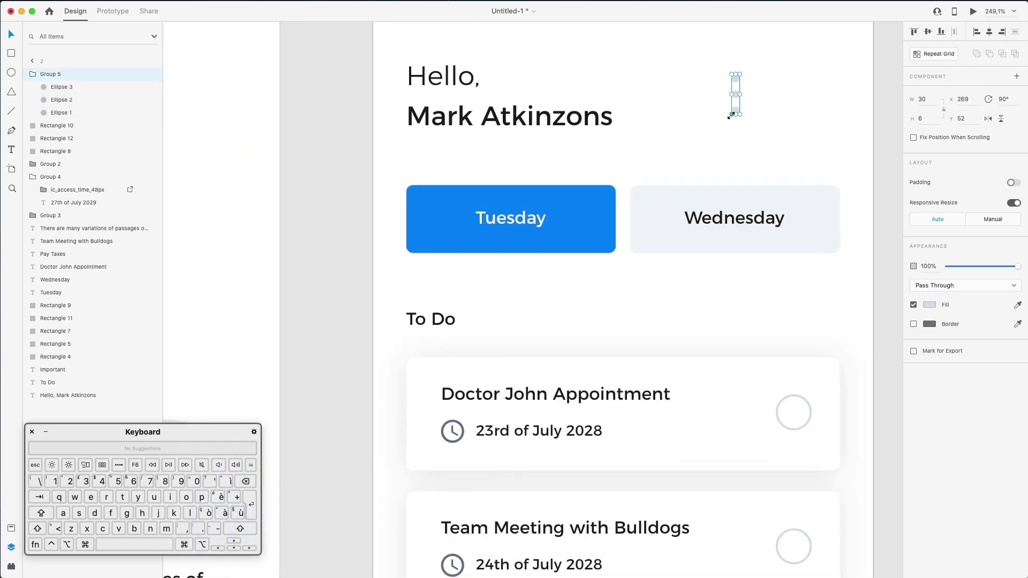
left_click_drag(730, 117, 733, 112)
left_click(929, 304)
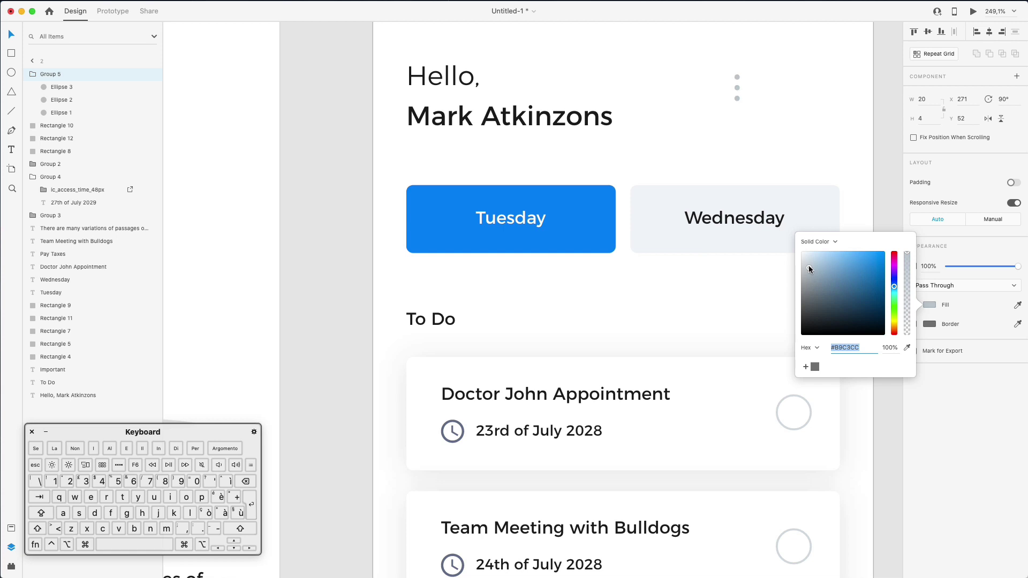
left_click(781, 112)
scroll(782, 112, "down", 2)
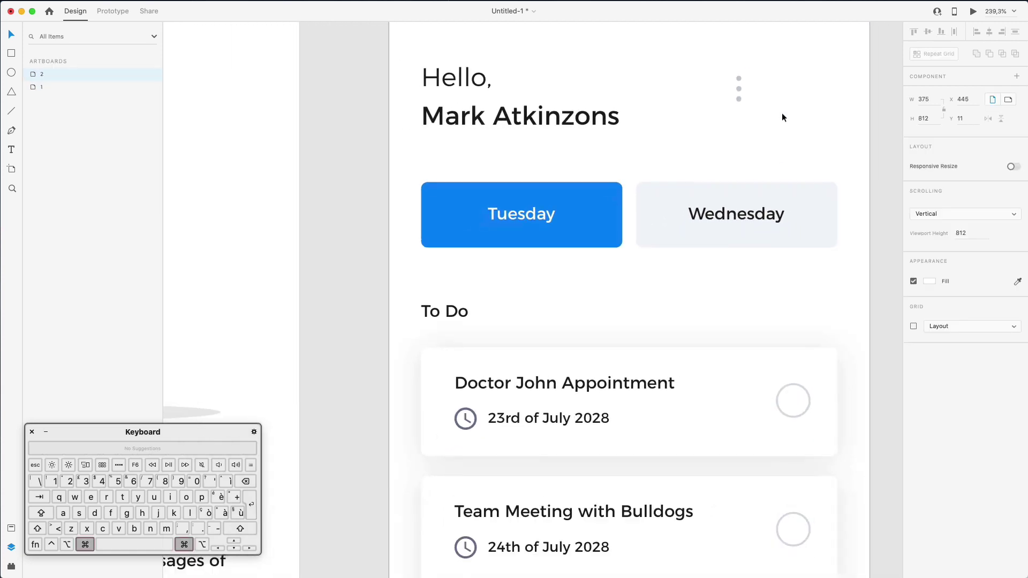
scroll(781, 112, "down", 3)
Nudge the three-dot menu right and down to X 346, Y 54
left_click(748, 95)
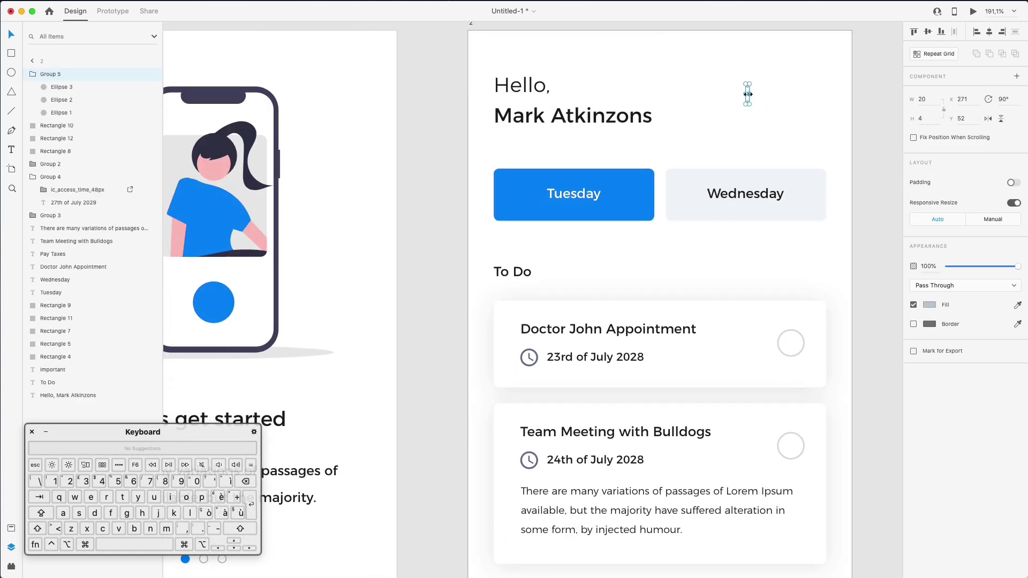
key("Down")
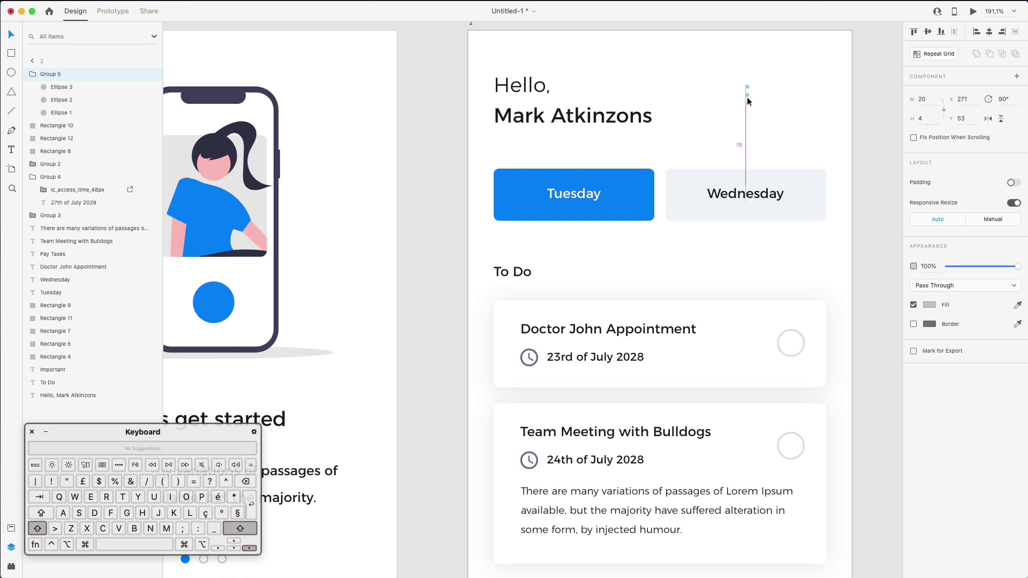
key("shift+Right")
key("shift+Right")
key("shift+Right")
key("shift+Right")
key("Right")
key("Right")
key("Right")
key("Right")
key("Right")
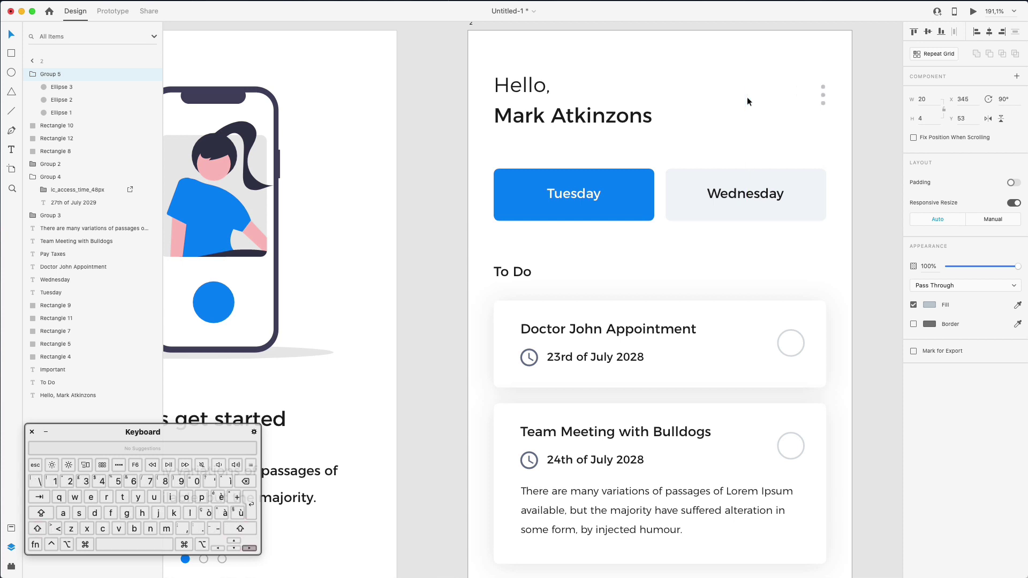
key("Down")
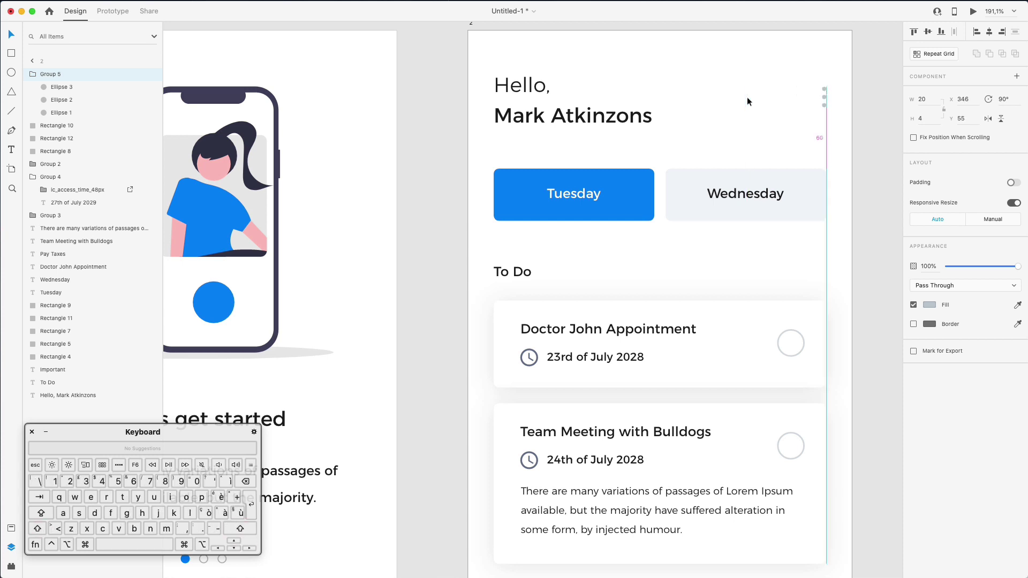
scroll(747, 101, "down", 5)
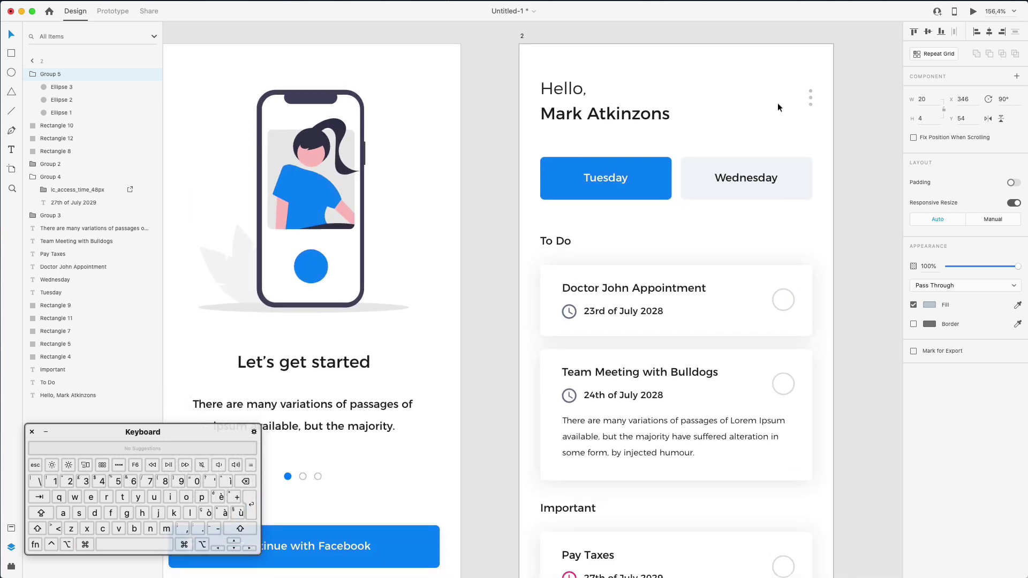
left_click(777, 107)
scroll(778, 107, "down", 1)
scroll(777, 103, "down", 5)
scroll(777, 103, "up", 3)
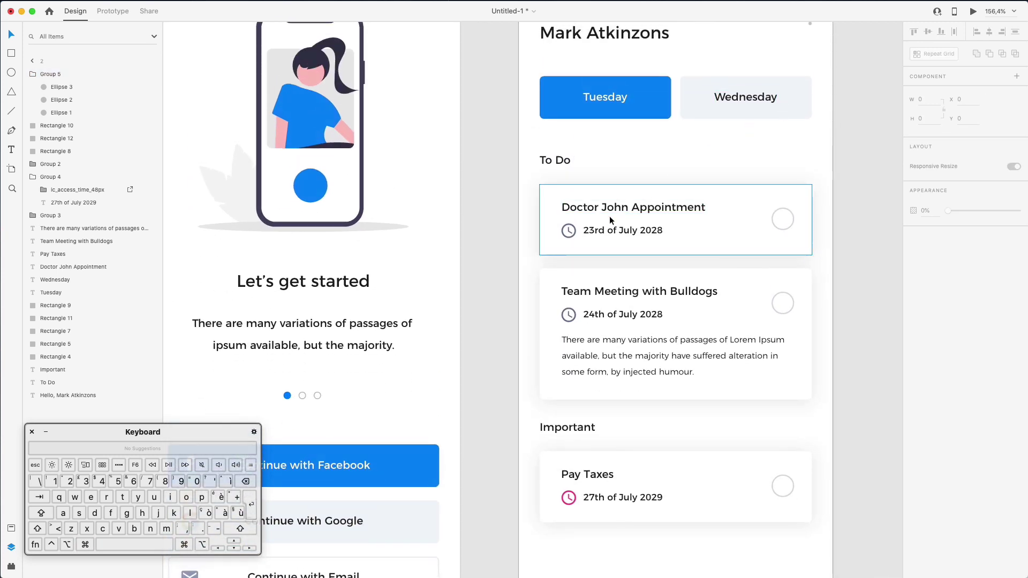
Fill the Doctor John and Team Meeting clock icons with a sampled light grey
double_click(569, 231)
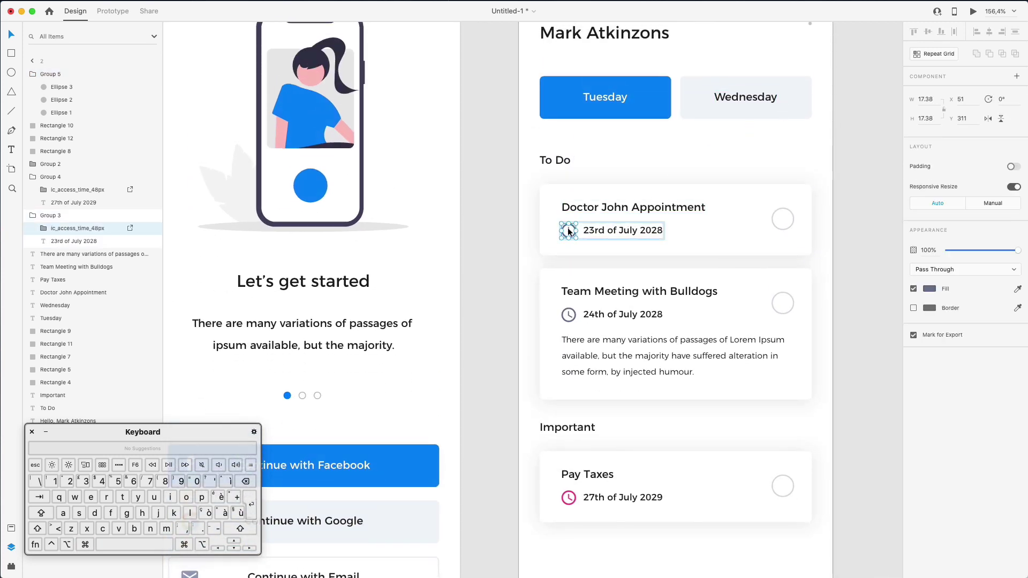
left_click(569, 316)
double_click(568, 316)
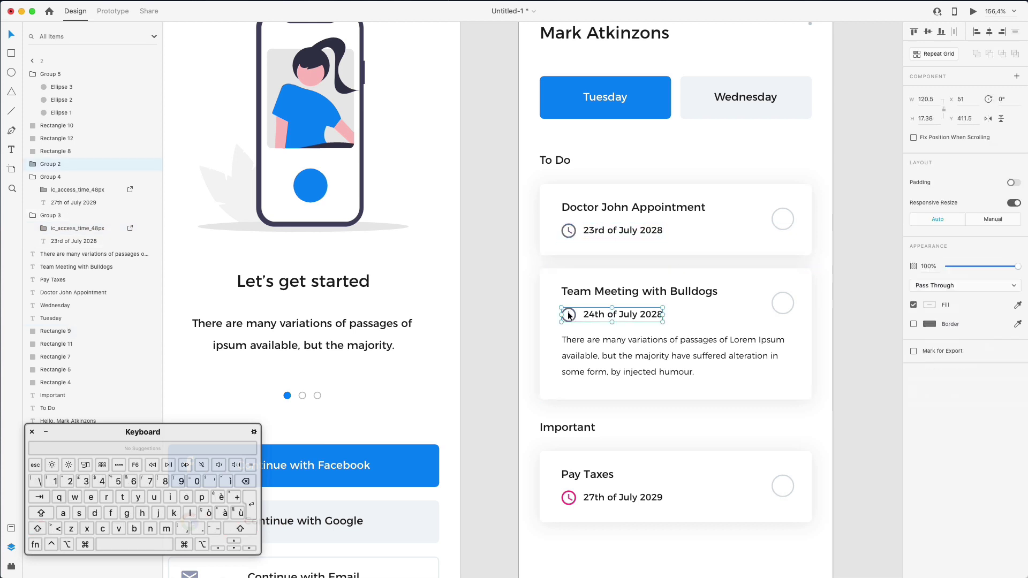
double_click(569, 231)
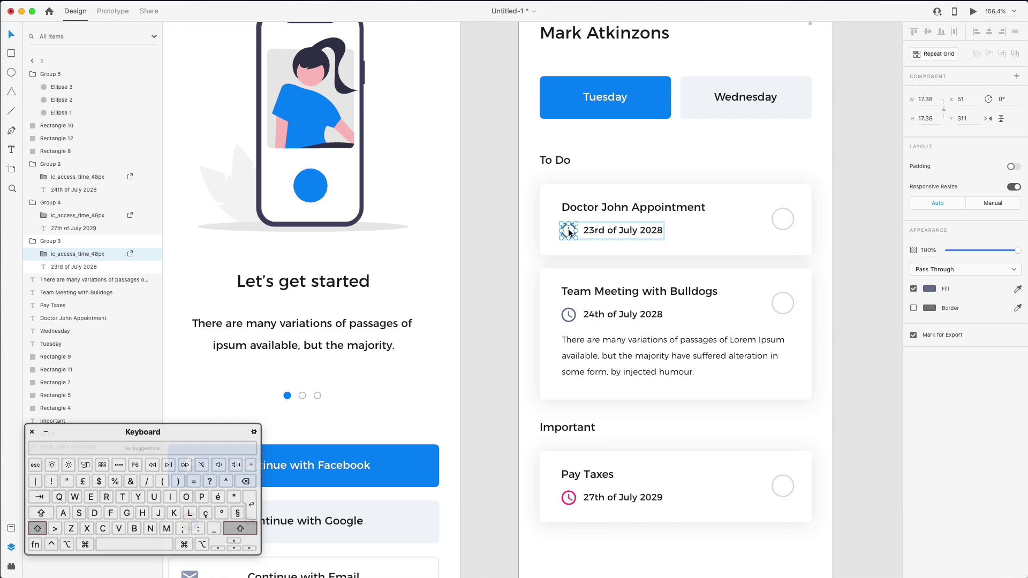
left_click(568, 316, "shift")
scroll(605, 281, "up", 5)
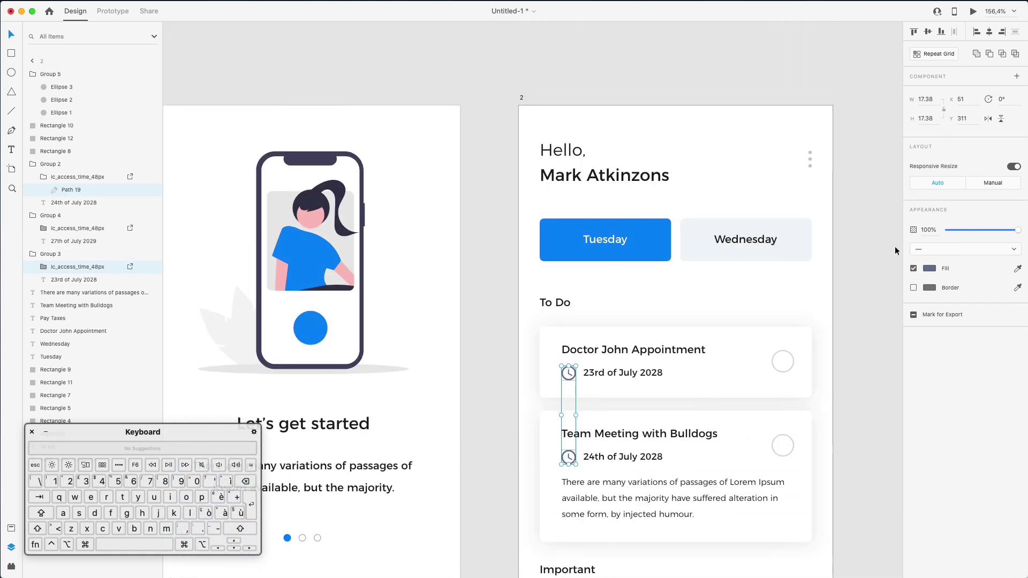
left_click(1017, 269)
left_click(809, 153)
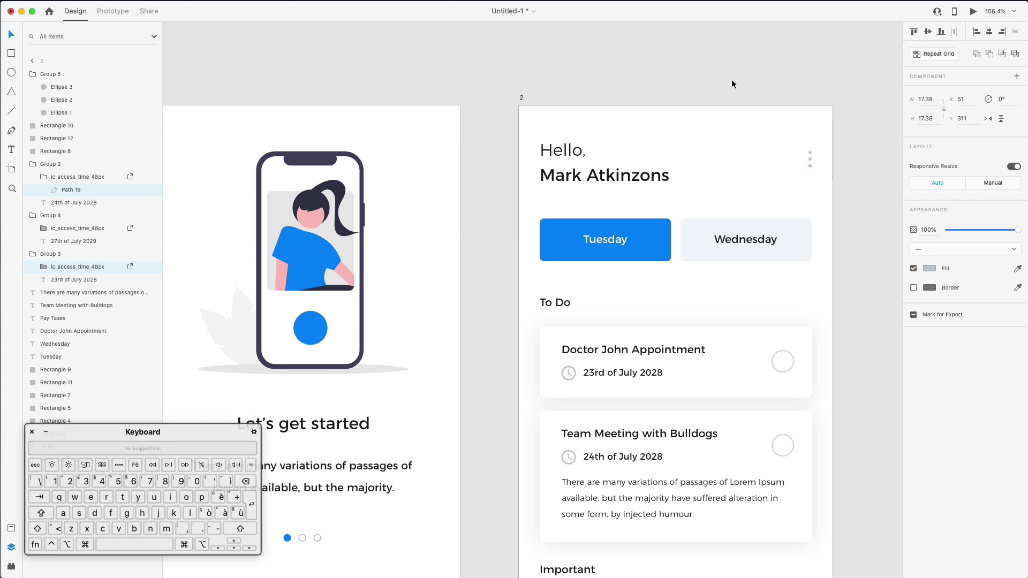
scroll(731, 84, "down", 9)
left_click(880, 120)
Shift the three task dates (23rd, 24th July 2028, 27th July 2029) 3 px right
scroll(876, 121, "down", 3)
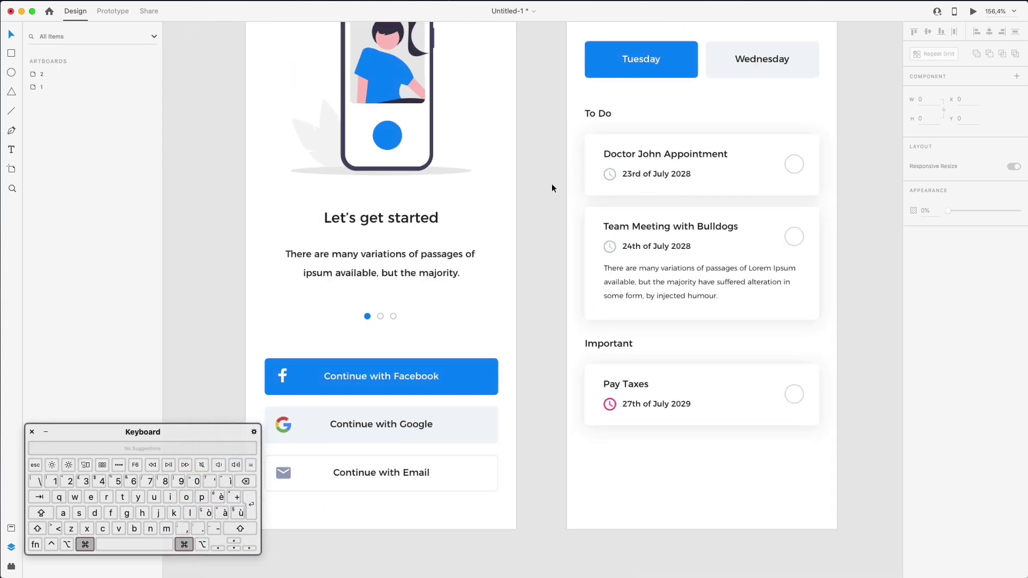
left_click(656, 174, "super")
left_click(653, 248, "shift+super")
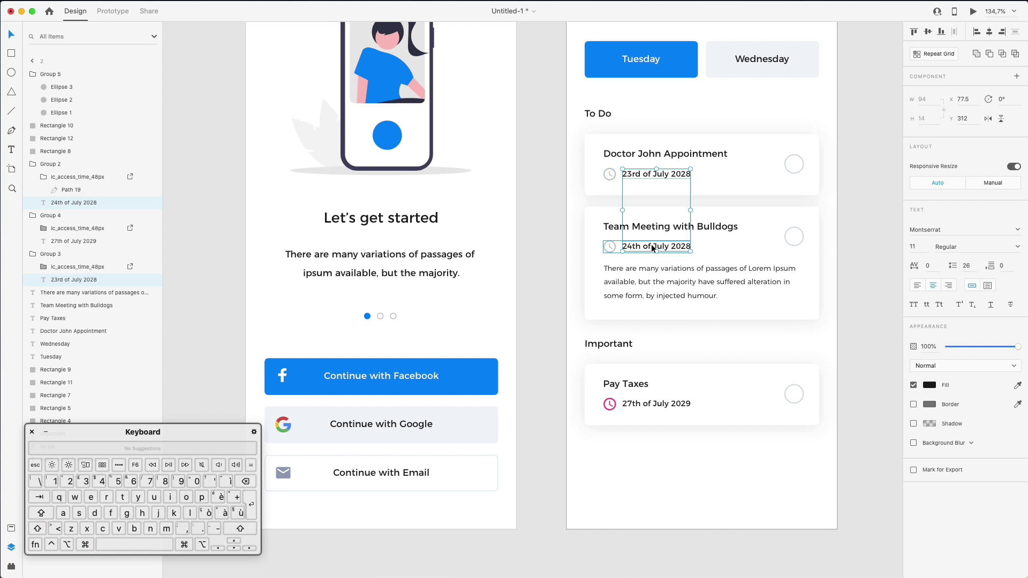
left_click(658, 402, "shift+super")
key("Right")
key("Right")
key("Right")
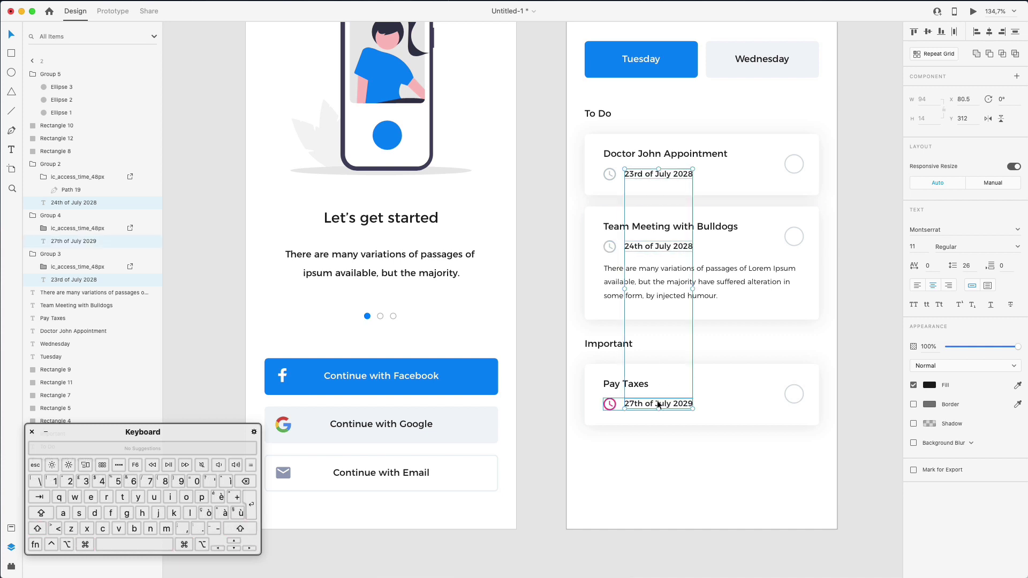
left_click(849, 197)
scroll(850, 198, "down", 2)
scroll(849, 202, "down", 2)
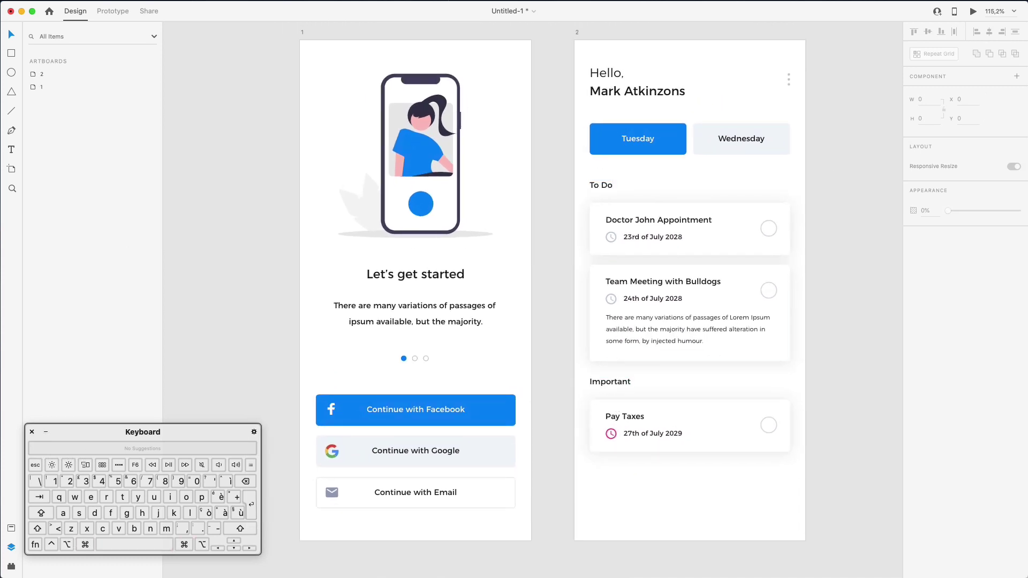
Search Nucleo for 'check' and drag the check icon beside the home screen
key("super+Tab")
type("check")
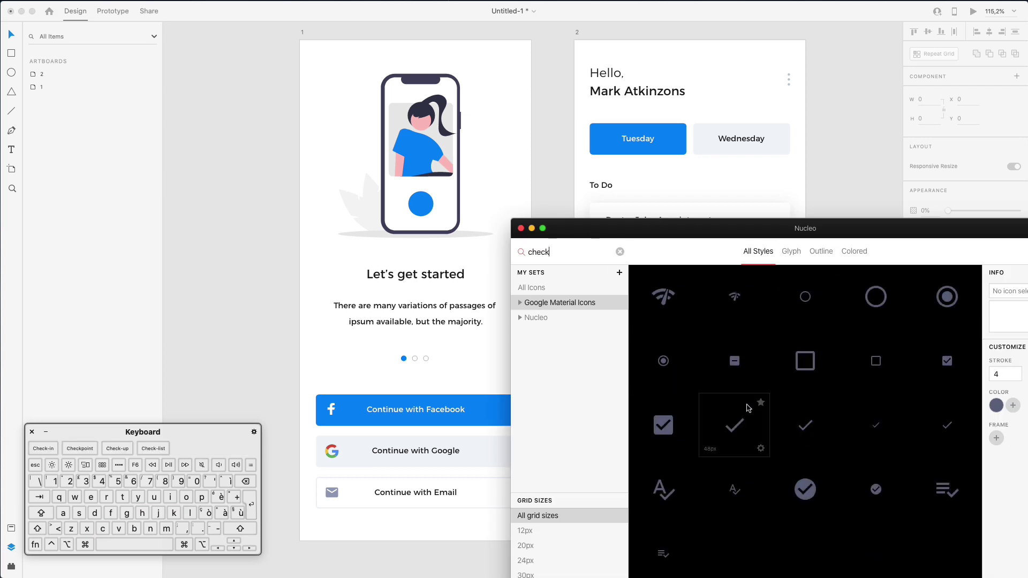
left_click_drag(748, 408, 852, 201)
Search Nucleo for 'err' and bring the exclamation error icon into the design
double_click(539, 256)
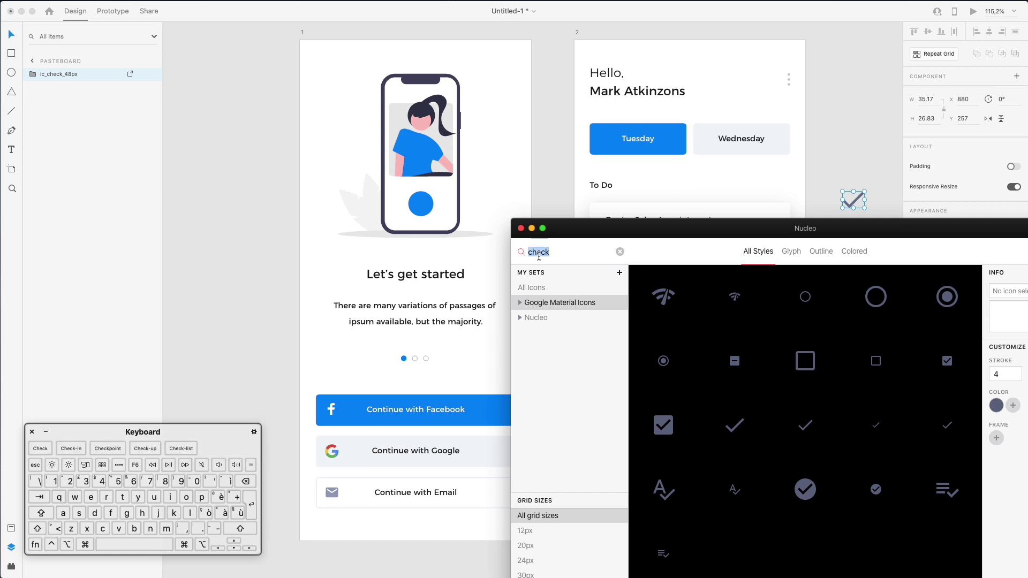
type("impo")
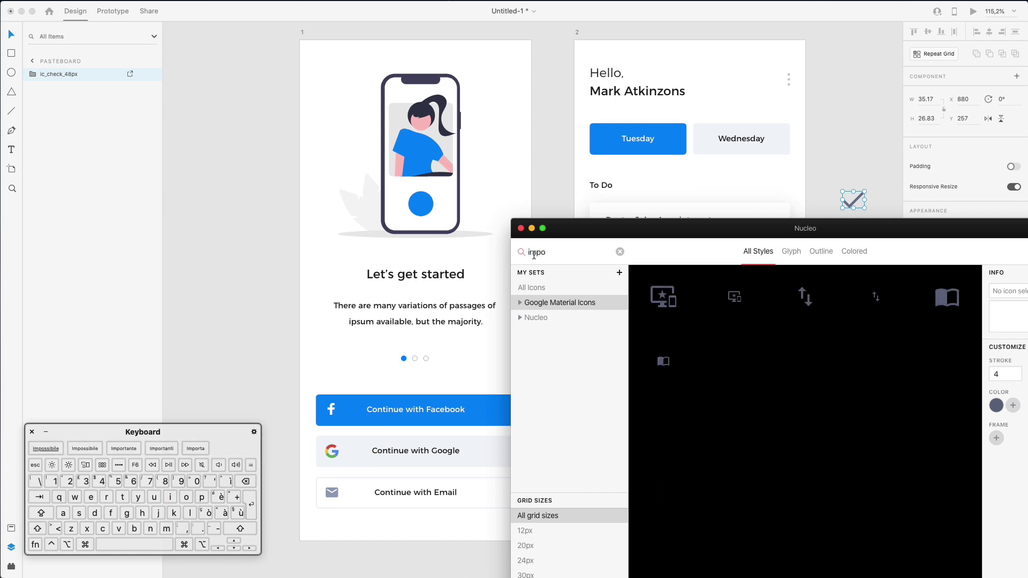
key("shift")
key("shift+Up")
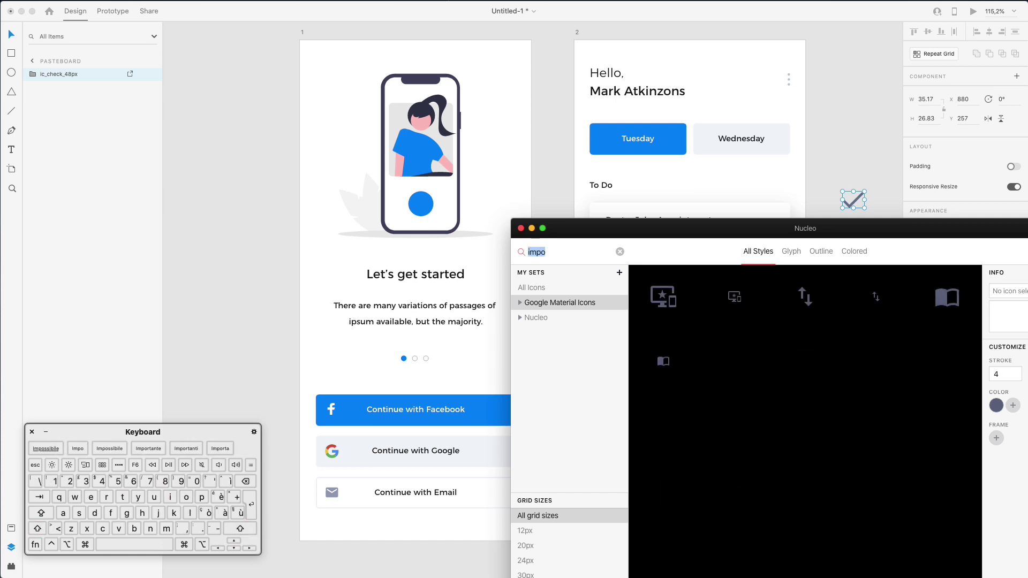
type("err")
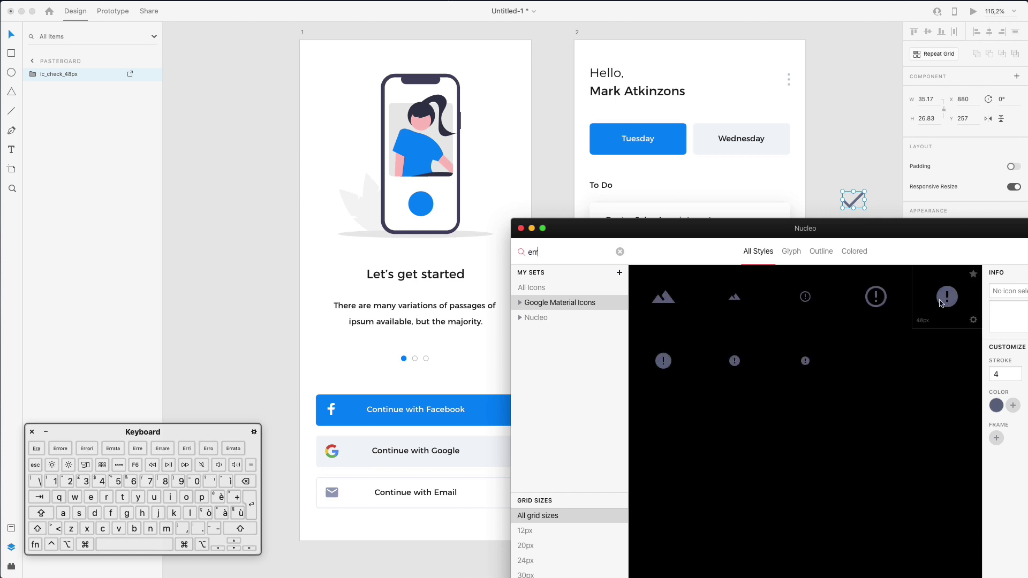
left_click_drag(806, 297, 823, 205)
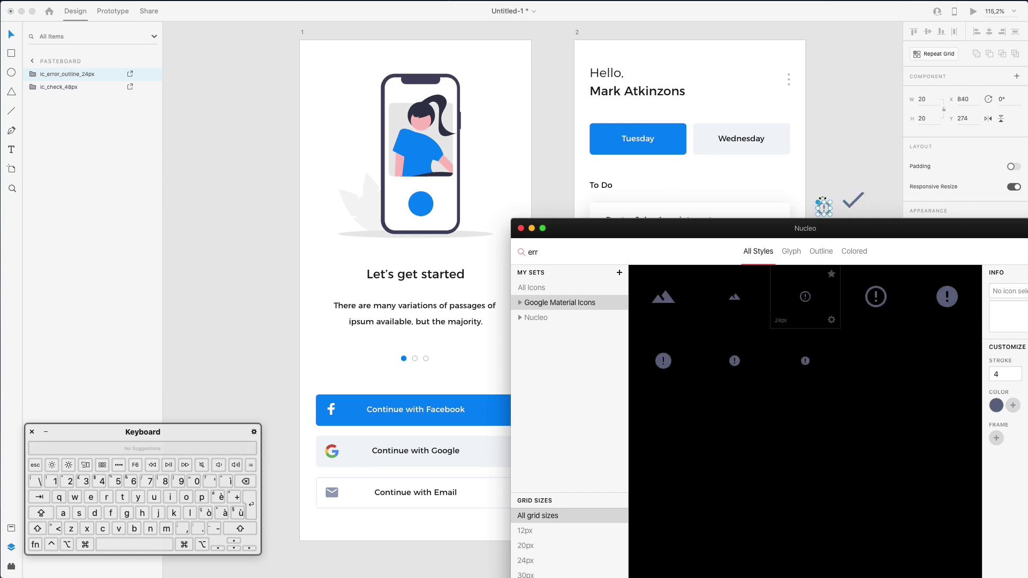
Move the check icon over toward the To Do heading
scroll(841, 177, "down", 2)
left_click_drag(857, 151, 836, 143)
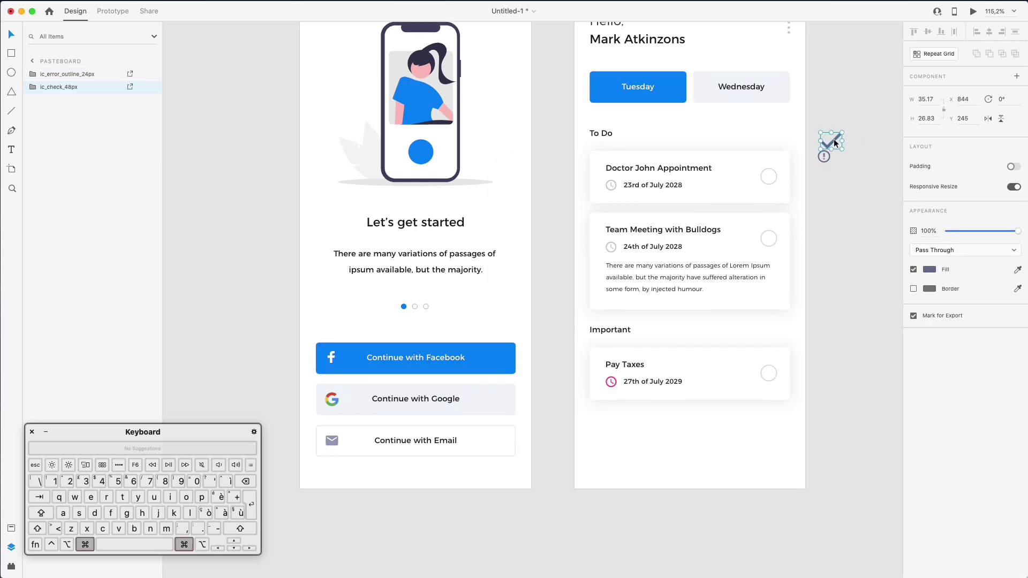
scroll(834, 139, "up", 5)
left_click_drag(831, 139, 428, 114)
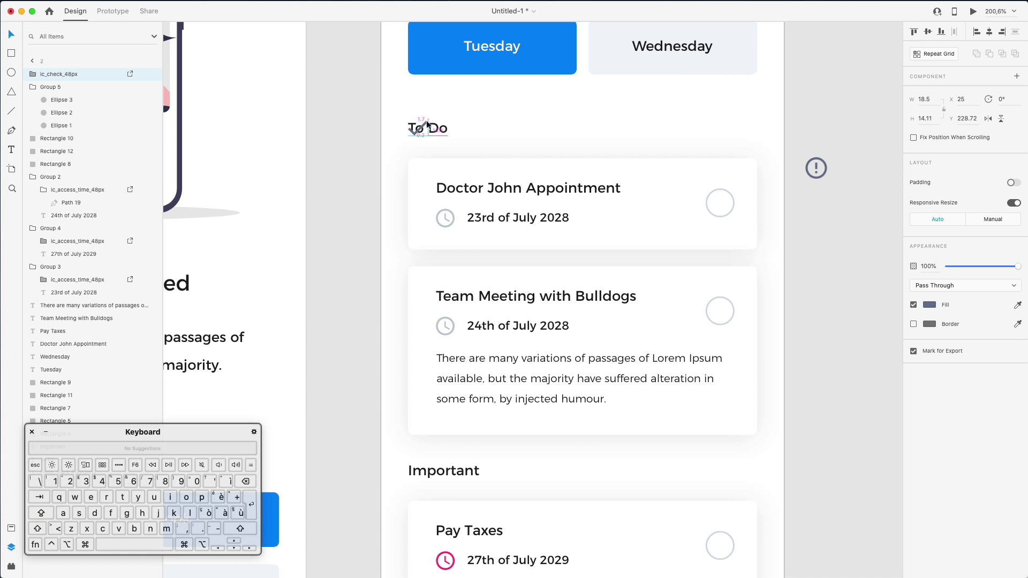
Shift the To Do and Important headings right to make room for icons
left_click(437, 128, "super")
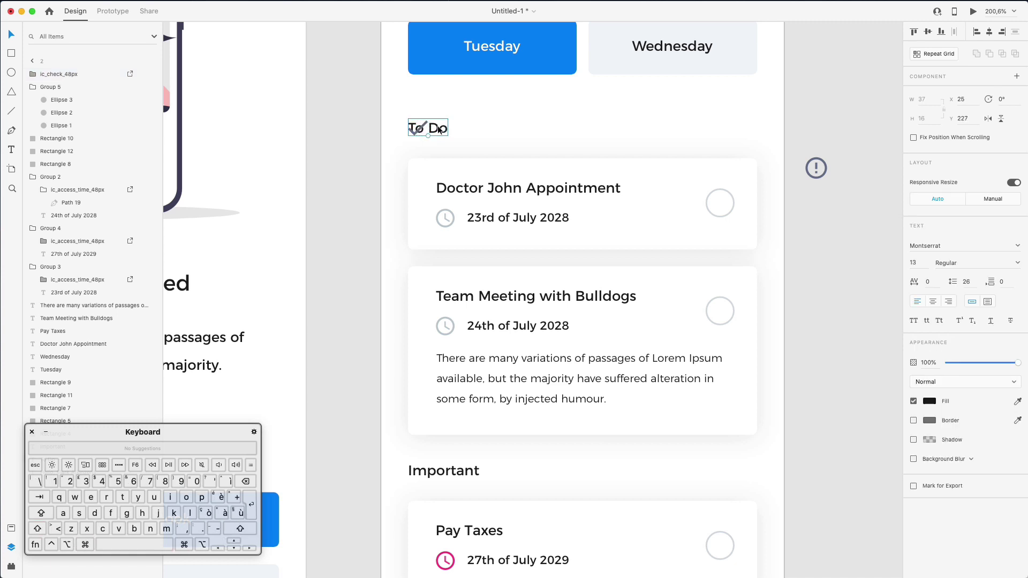
left_click_drag(439, 128, 474, 130)
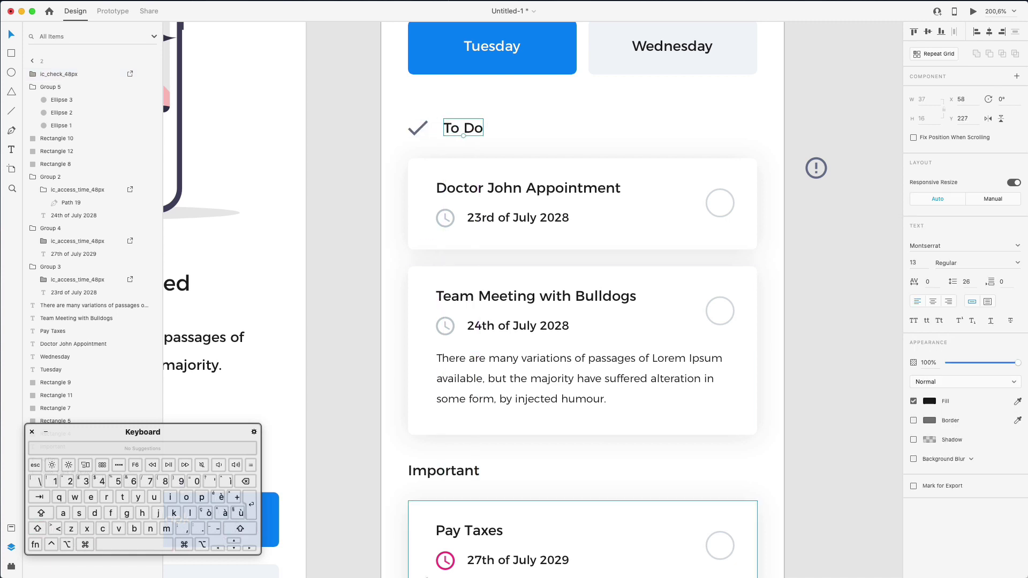
left_click_drag(418, 471, 453, 471)
left_click(459, 128, "shift")
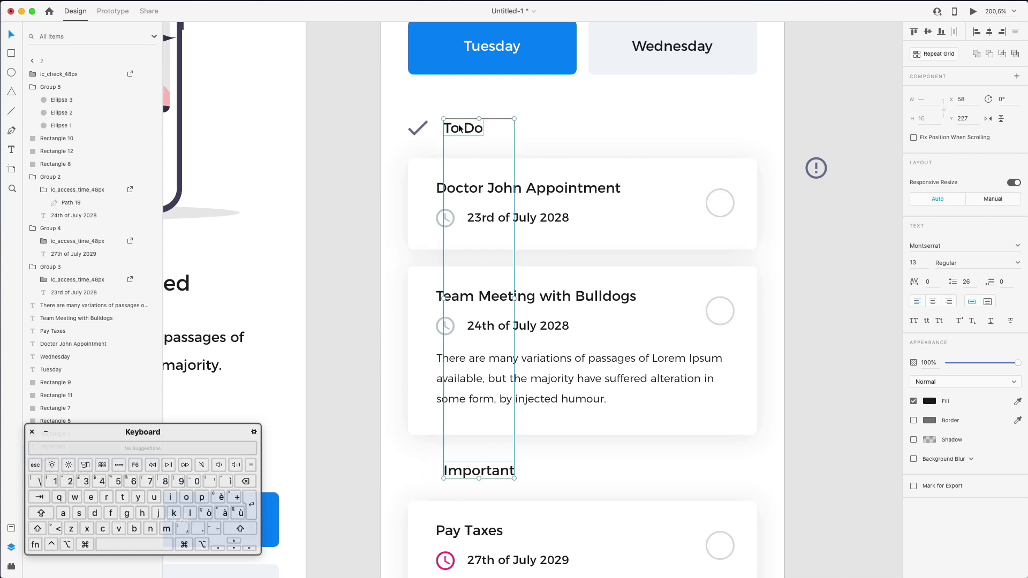
Colour the check icon before To Do light grey with the Fill eyedropper
left_click(421, 129)
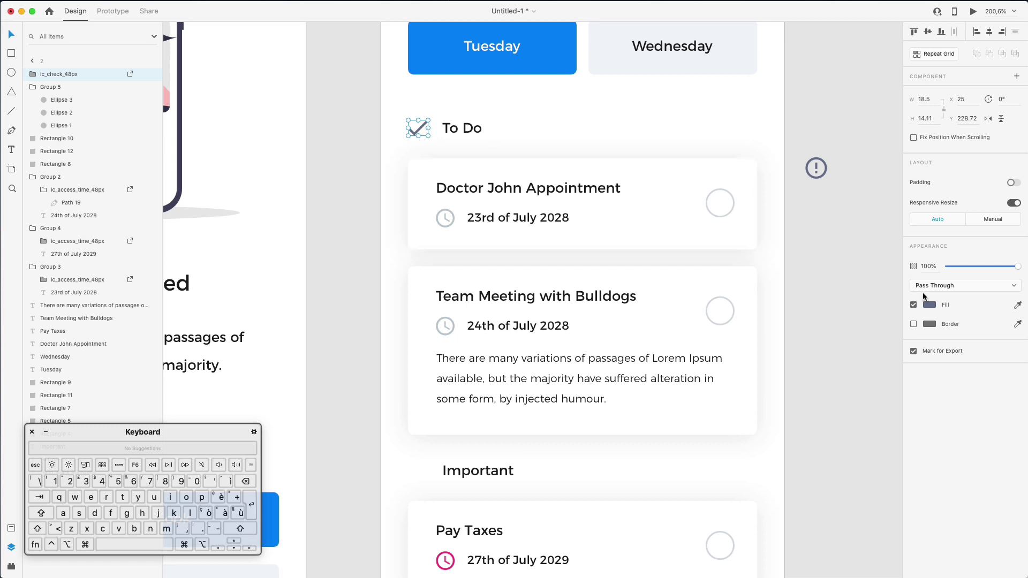
left_click(1019, 306)
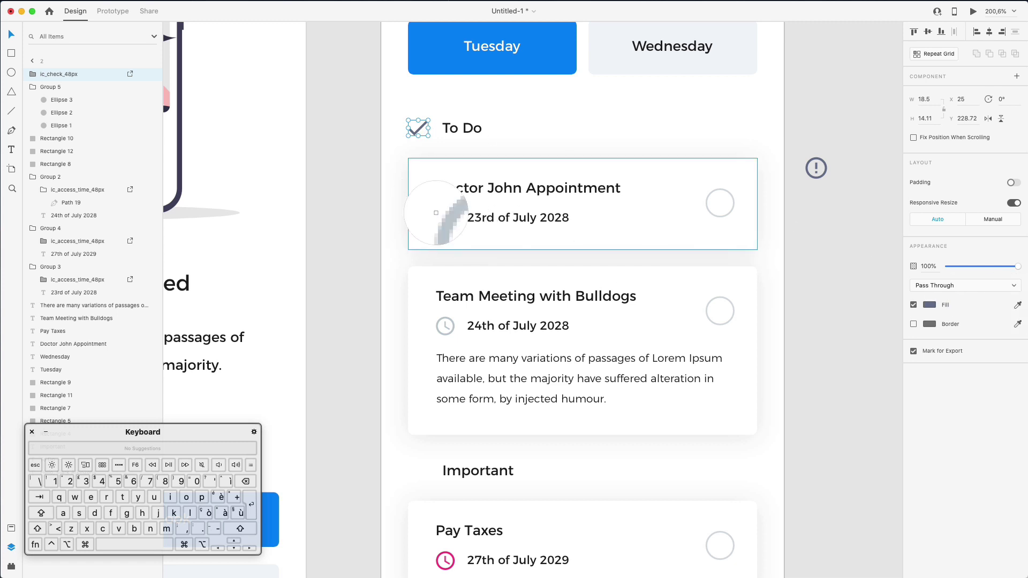
left_click(388, 170)
left_click(380, 162)
scroll(380, 161, "down", 5)
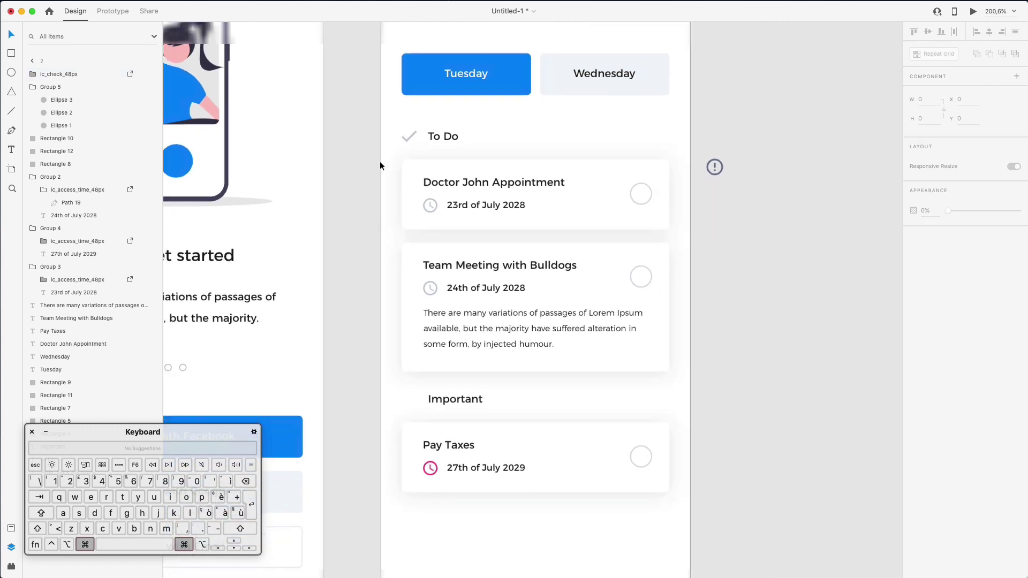
scroll(380, 166, "down", 5)
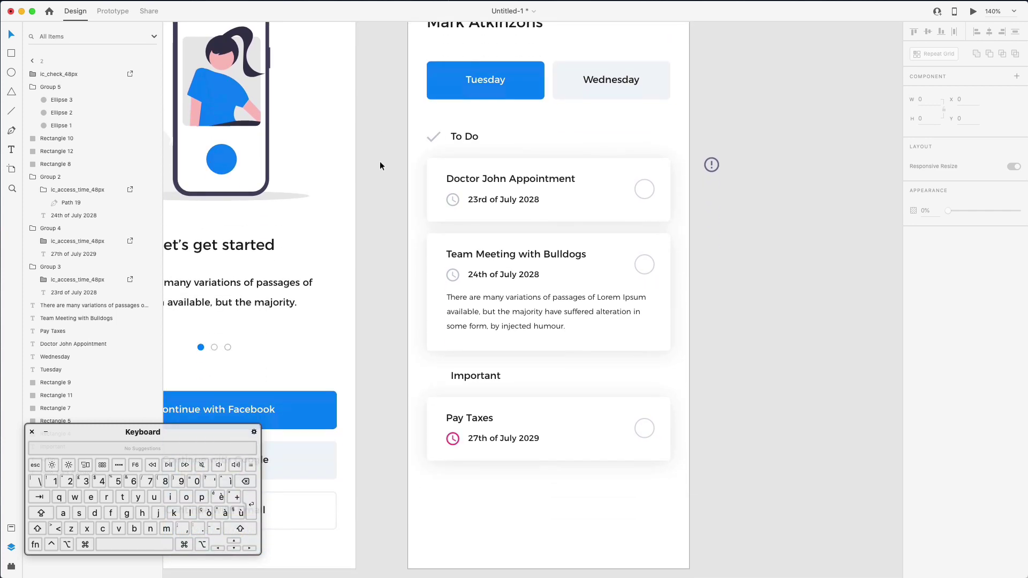
scroll(399, 130, "up", 1)
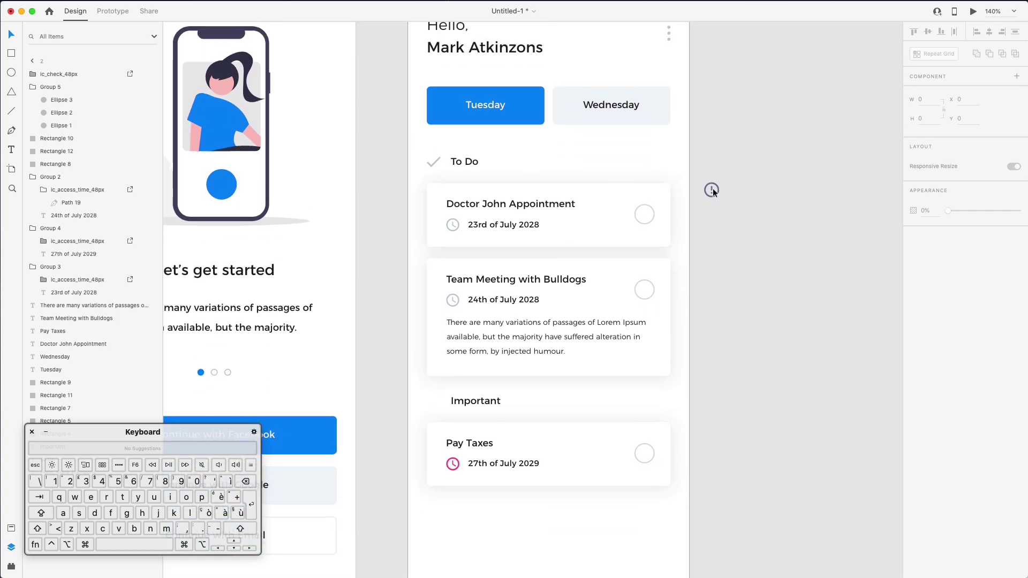
Place the alert icon beside To Do and match its fill to the grey check mark
left_click_drag(712, 190, 434, 154)
scroll(433, 154, "up", 3)
scroll(433, 154, "up", 5)
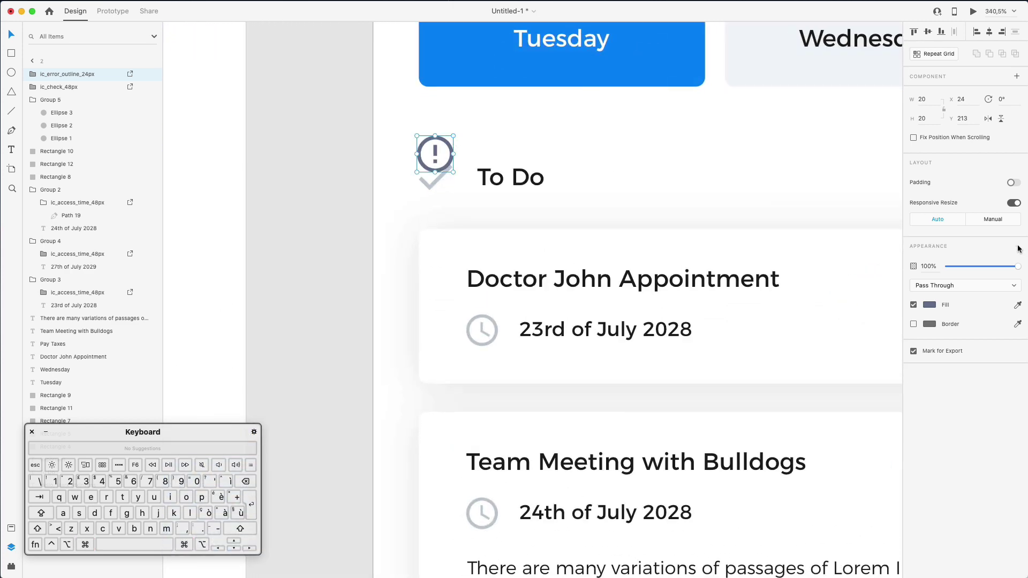
left_click(1018, 305)
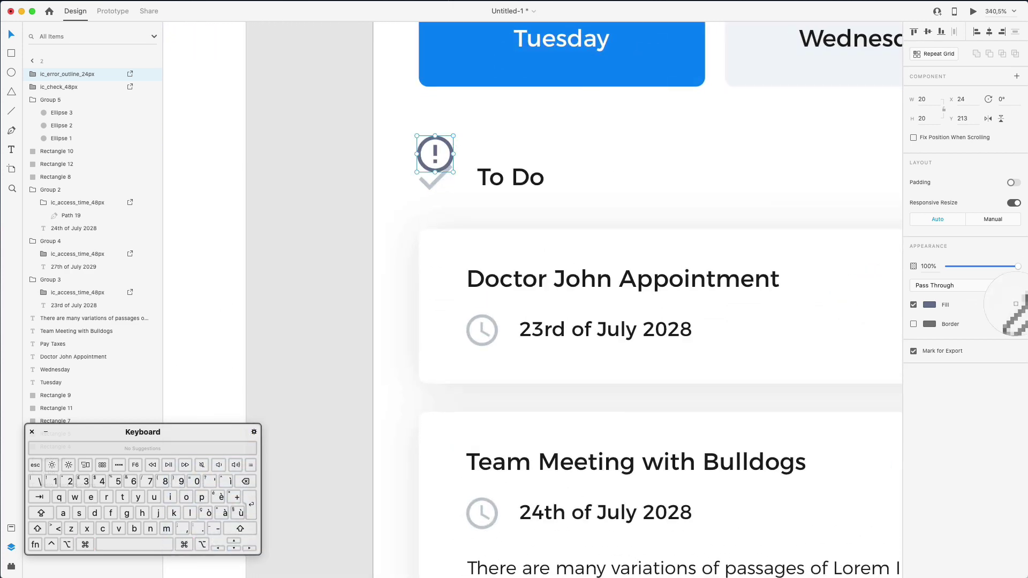
left_click(435, 182)
Move the grey alert icon down beside the Important heading and fit both artboards in view
scroll(497, 156, "down", 8)
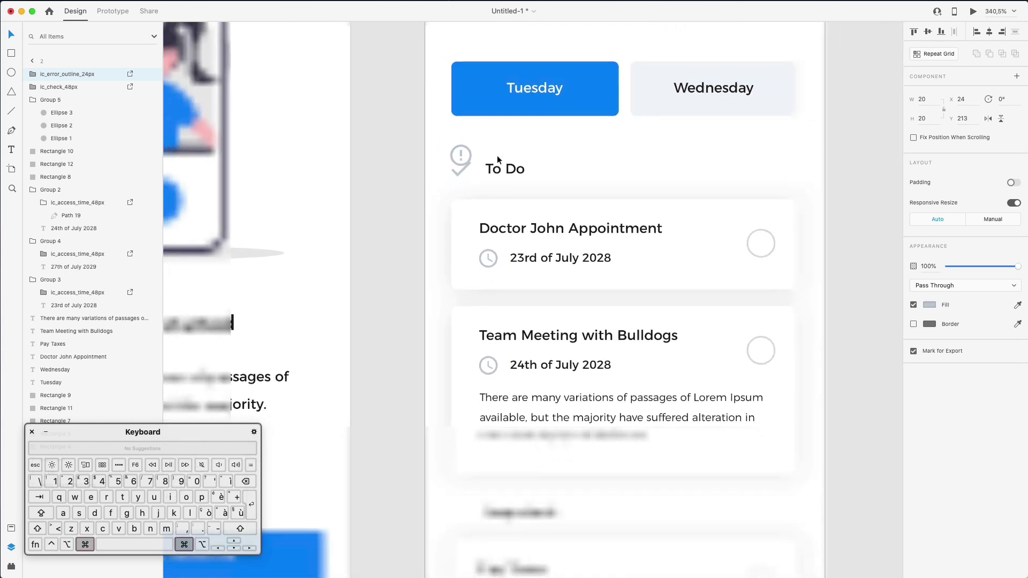
scroll(498, 160, "down", 3)
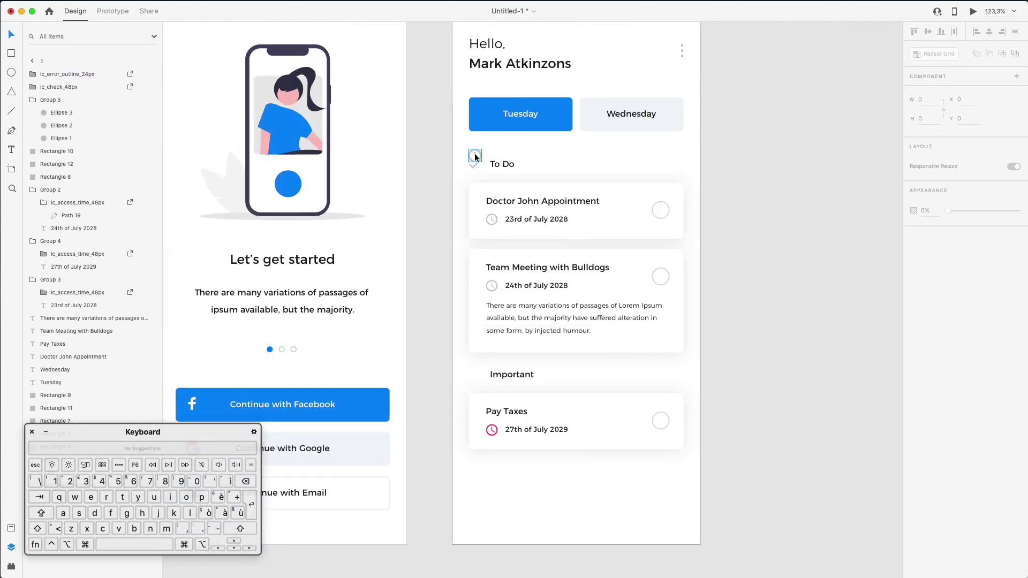
left_click_drag(498, 158, 494, 375)
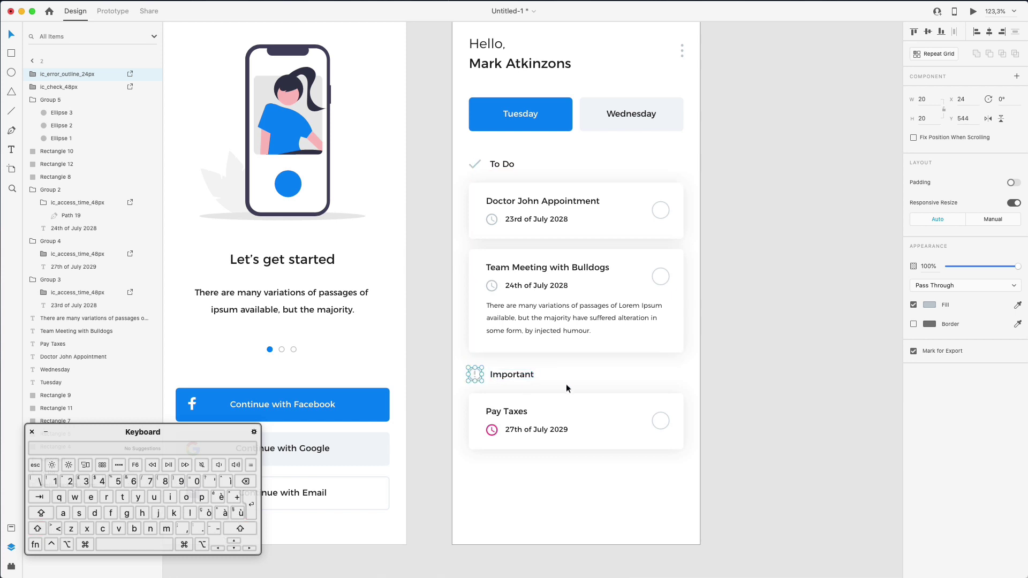
left_click(614, 375)
scroll(614, 375, "left", 2)
scroll(613, 375, "down", 1)
key("super+0")
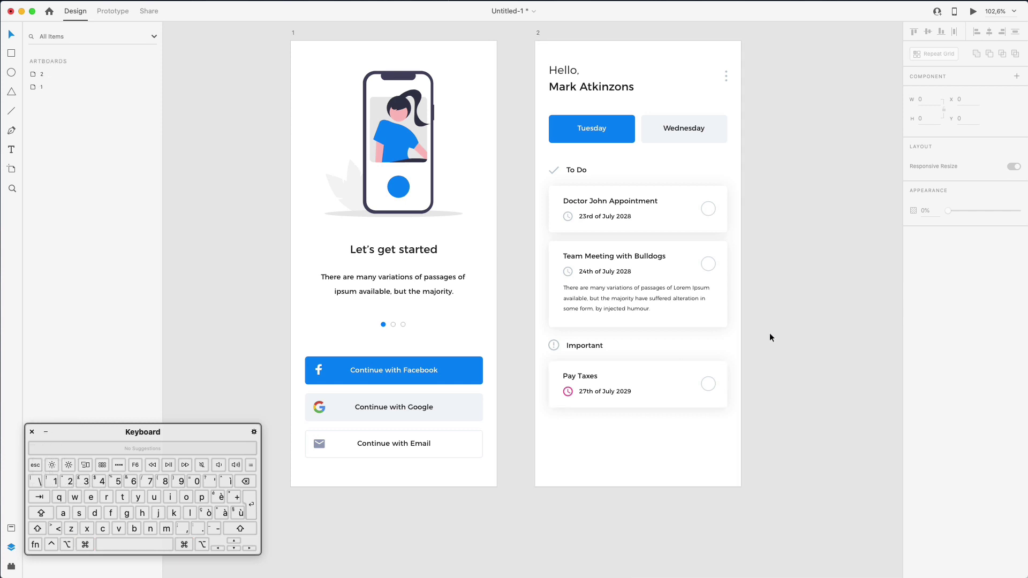
scroll(770, 337, "down", 1)
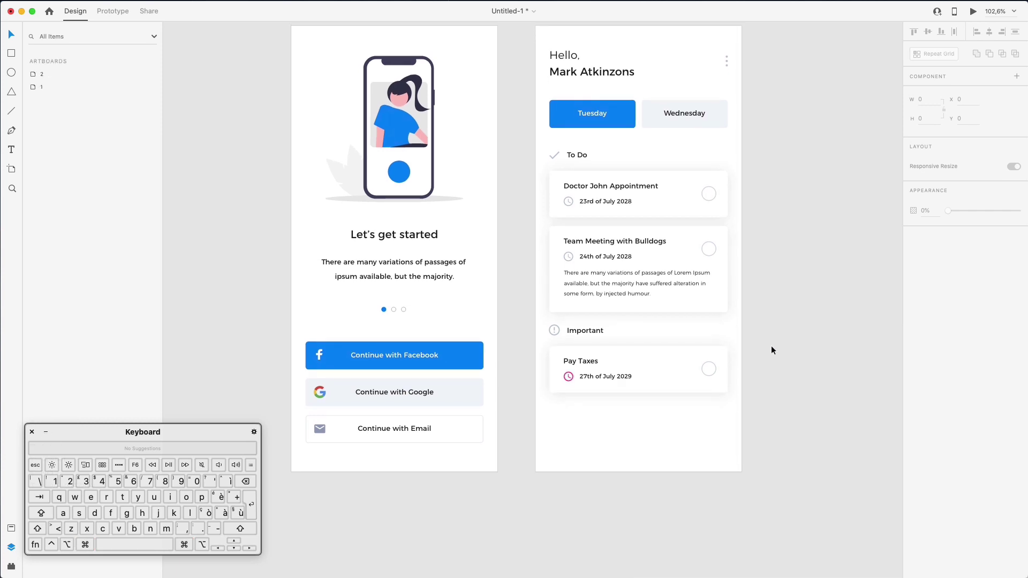
scroll(774, 351, "up", 2)
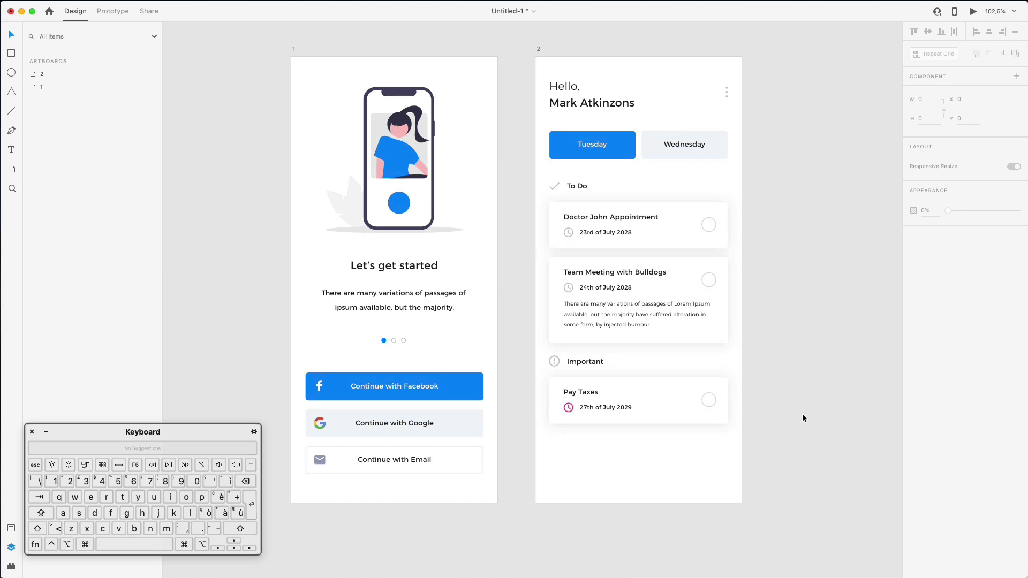
Search Nucleo for 'home' and drag the house icon onto the XD pasteboard
left_click(1026, 445)
left_click(554, 252)
key("BackSpace")
key("BackSpace")
key("BackSpace")
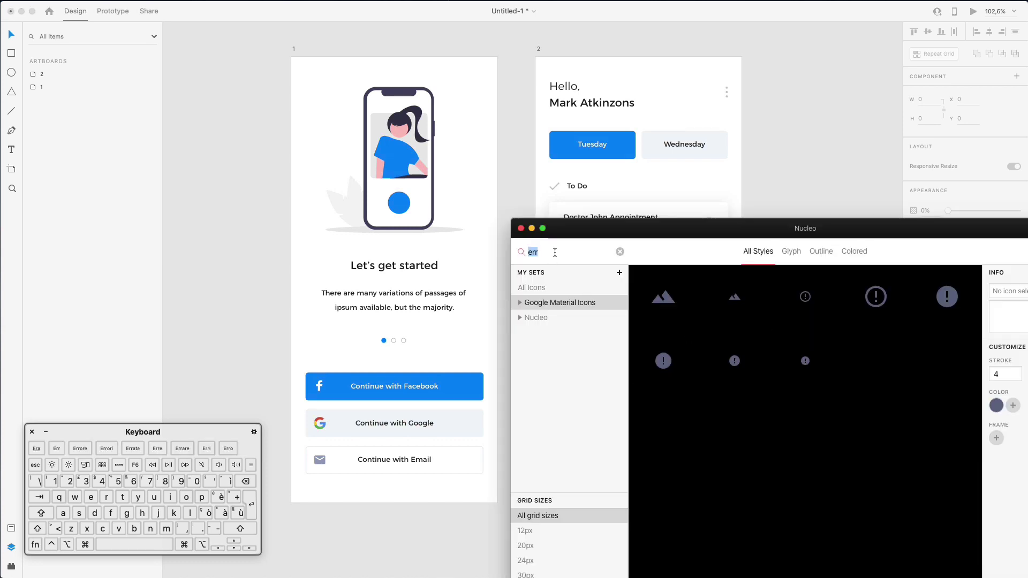
type("home")
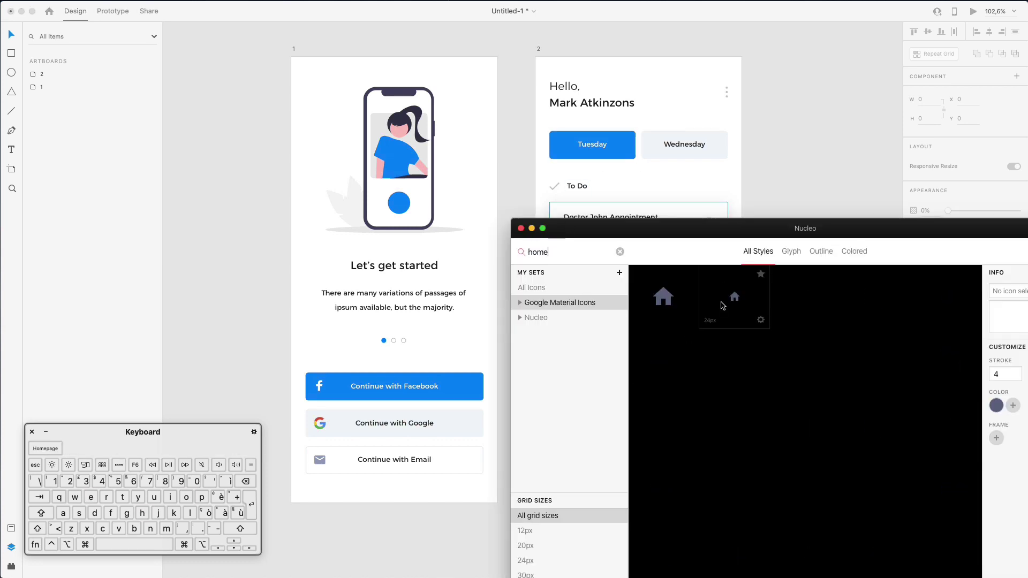
left_click_drag(663, 296, 810, 190)
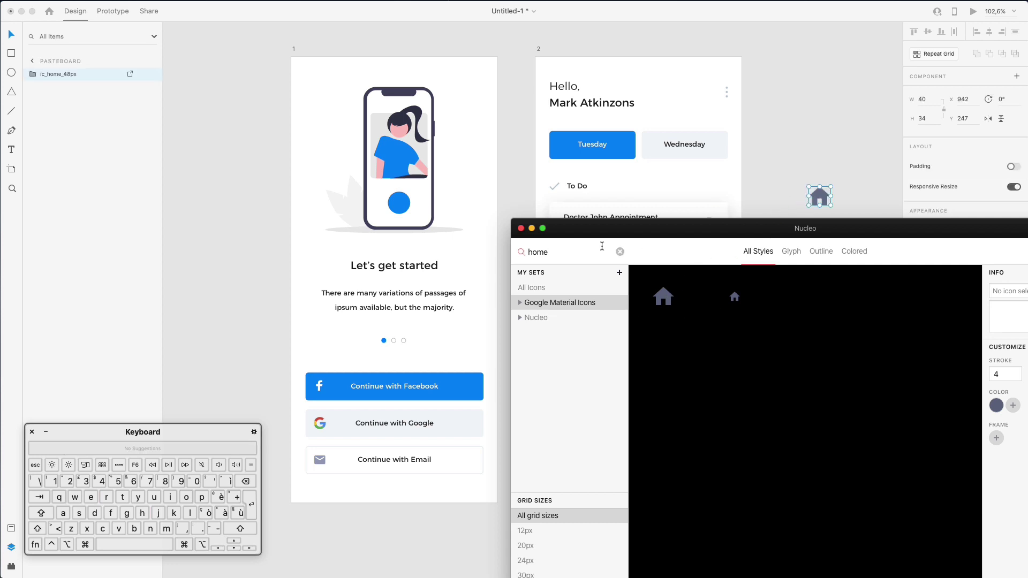
Search 'add' and drag the filled plus-circle icon onto the pasteboard
left_click(621, 252)
type("af")
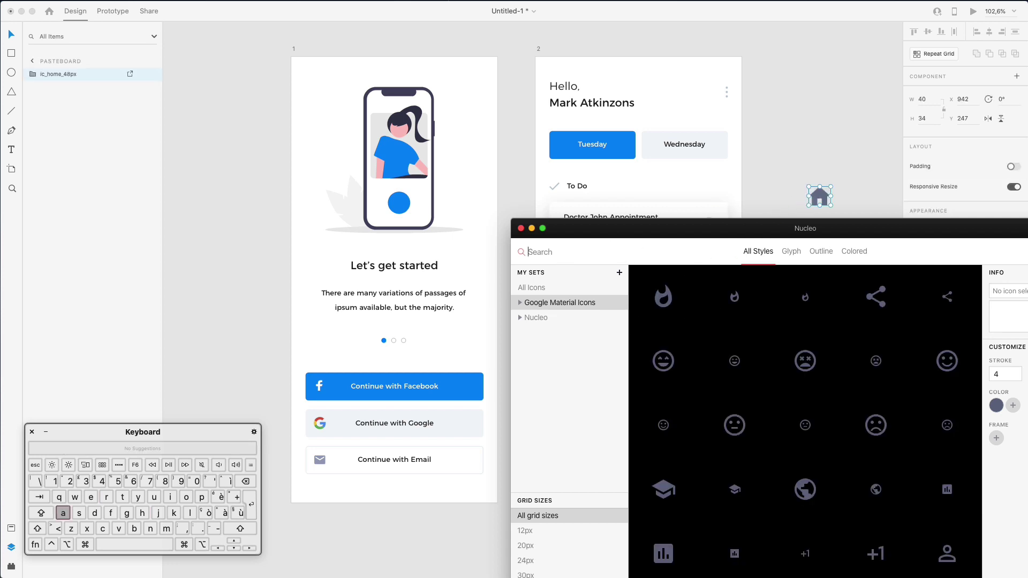
key("BackSpace")
type("dd")
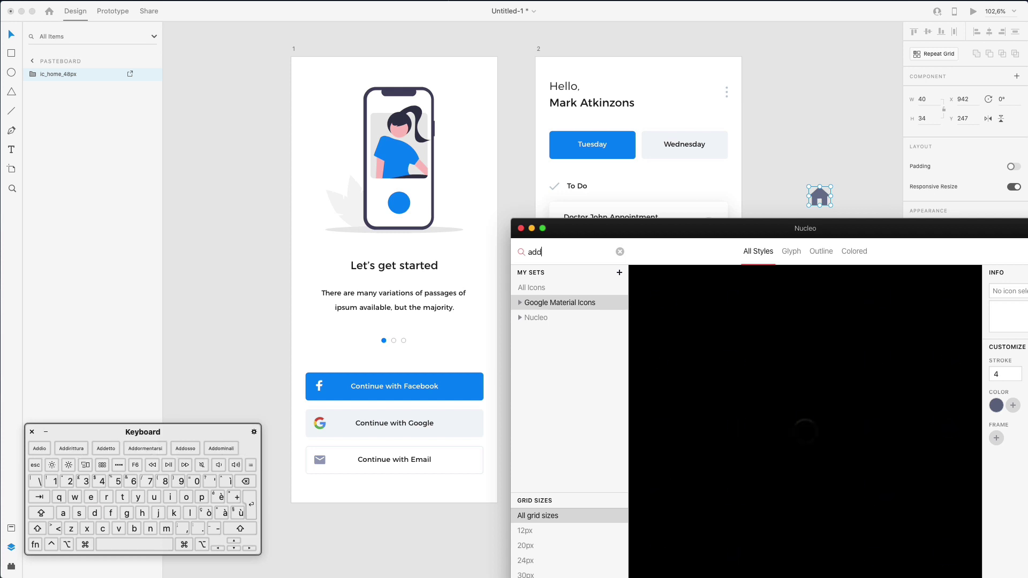
scroll(799, 364, "down", 5)
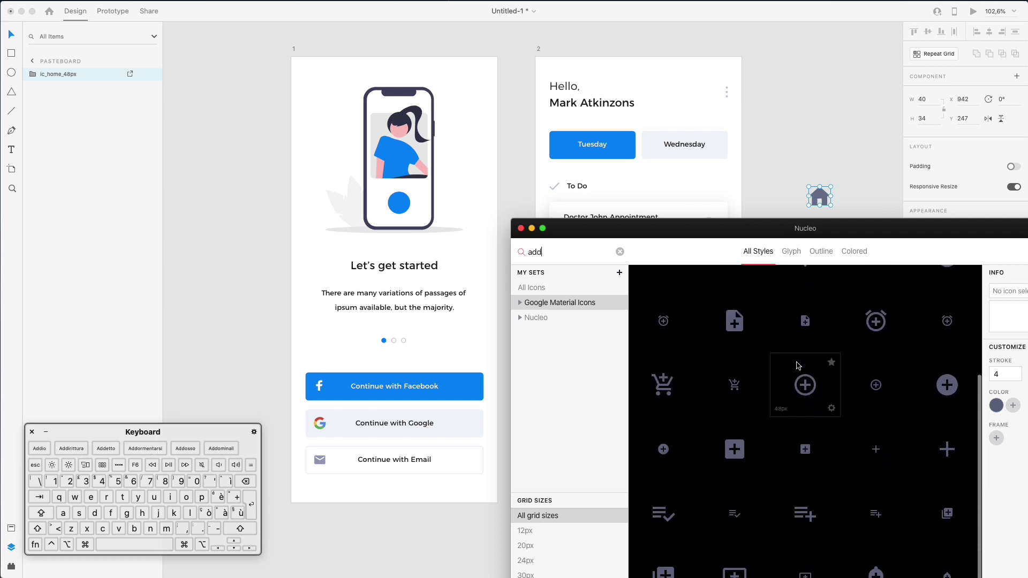
left_click_drag(946, 369, 818, 164)
Search 'setting' and drag two gear icons onto the pasteboard
left_click(538, 249)
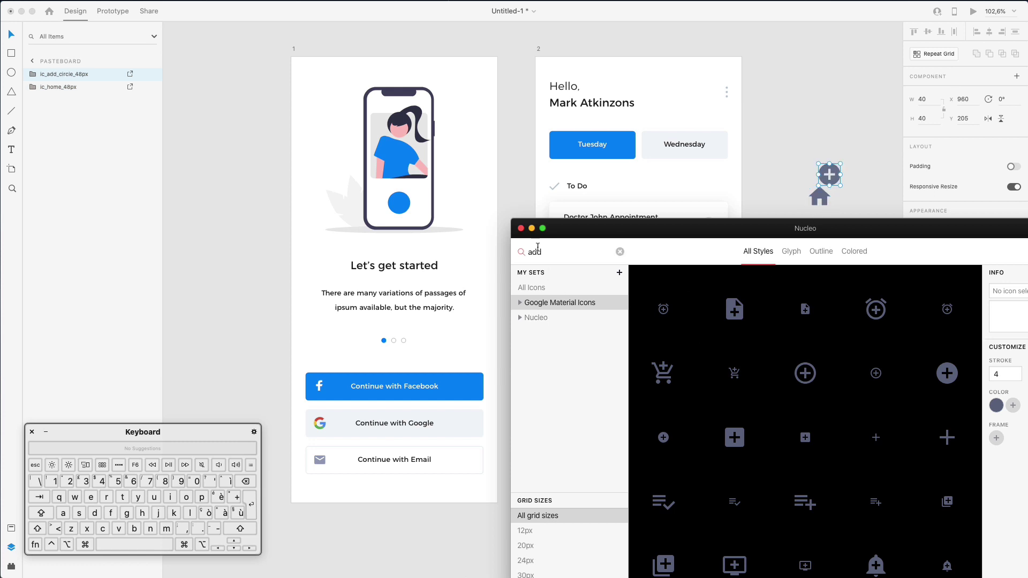
double_click(538, 250)
type("setting")
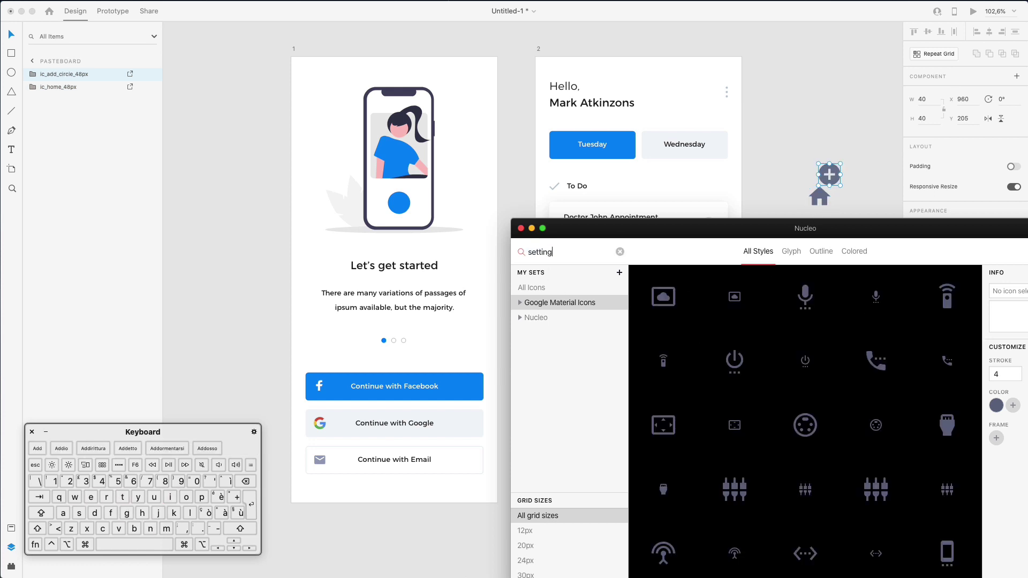
scroll(777, 348, "down", 3)
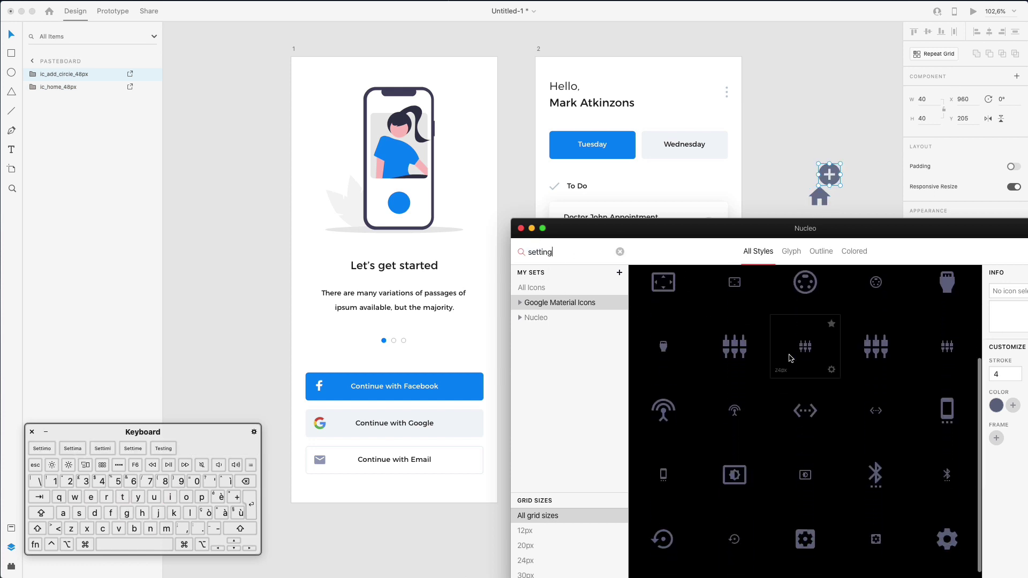
scroll(791, 358, "down", 1)
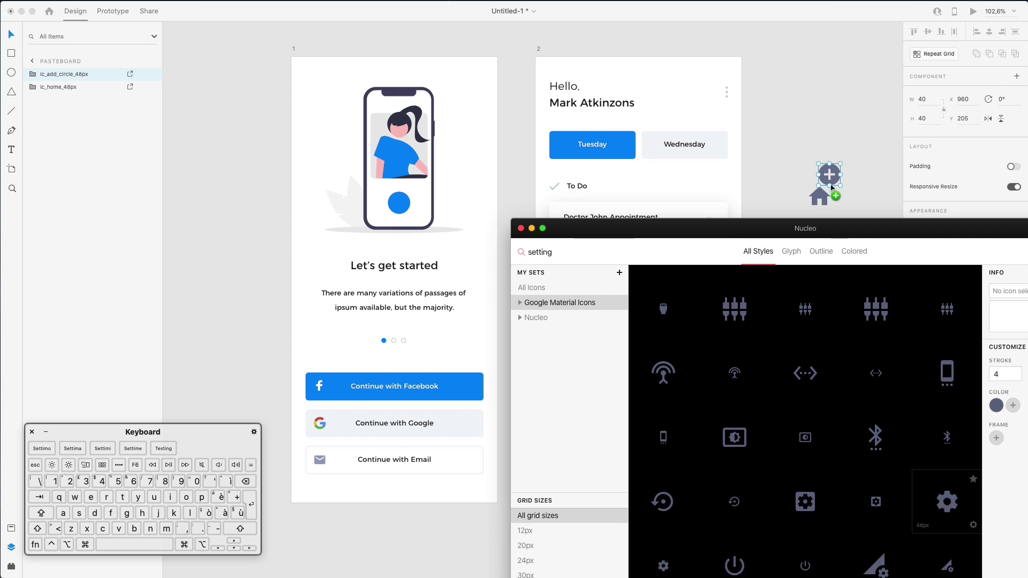
left_click_drag(870, 163, 870, 165)
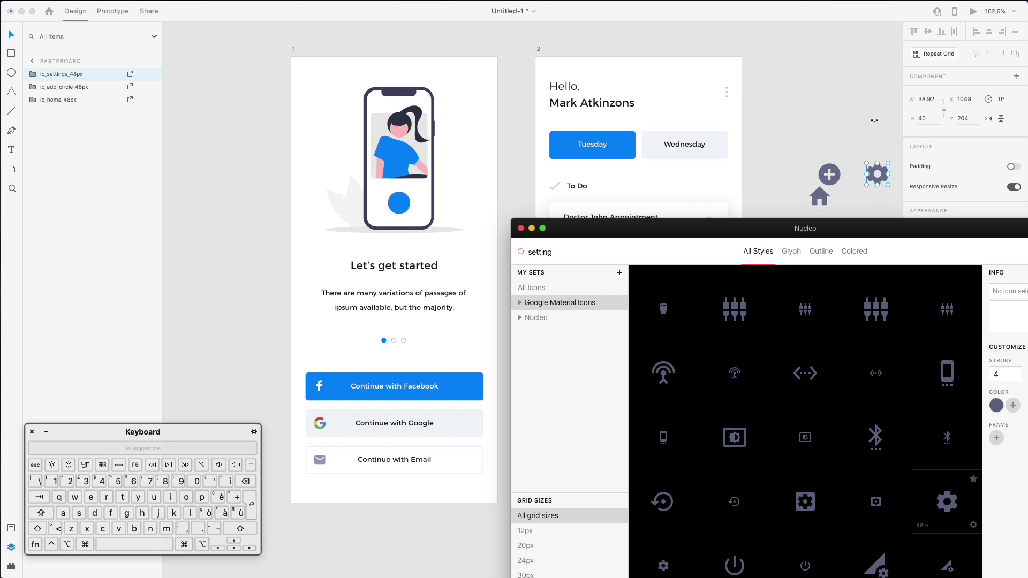
left_click_drag(873, 124, 873, 124)
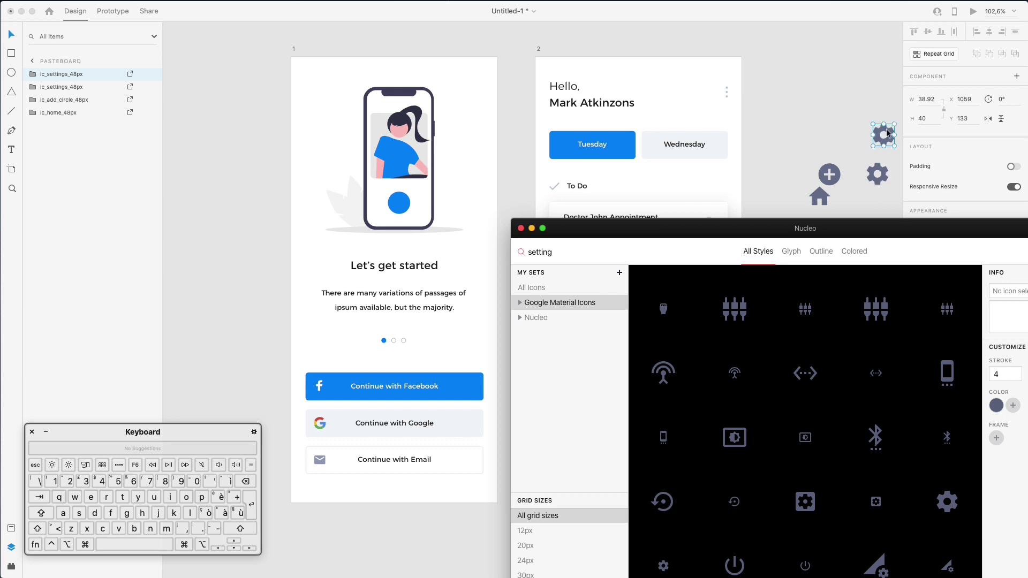
scroll(757, 448, "up", 3)
scroll(755, 448, "down", 3)
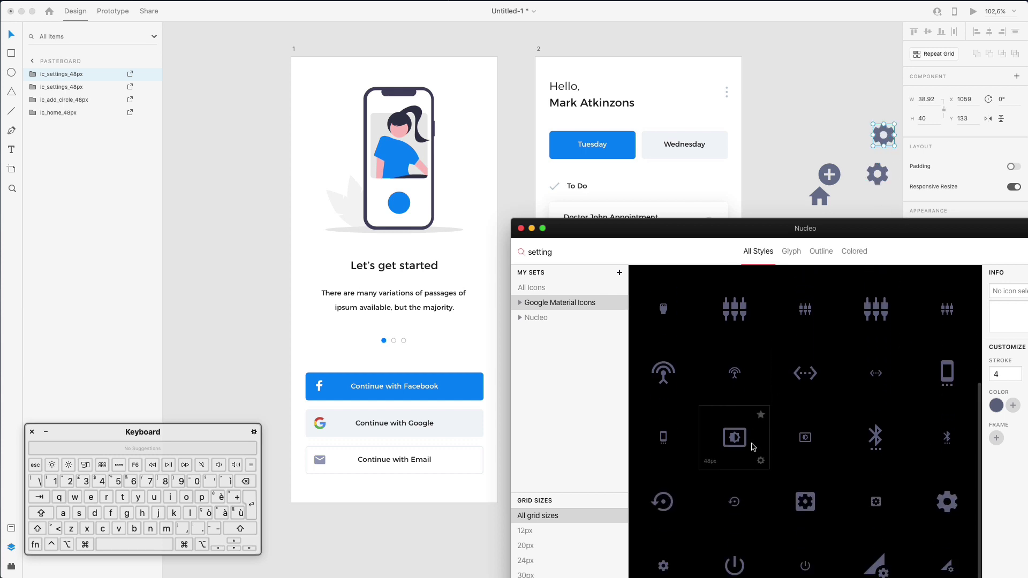
left_click(815, 127)
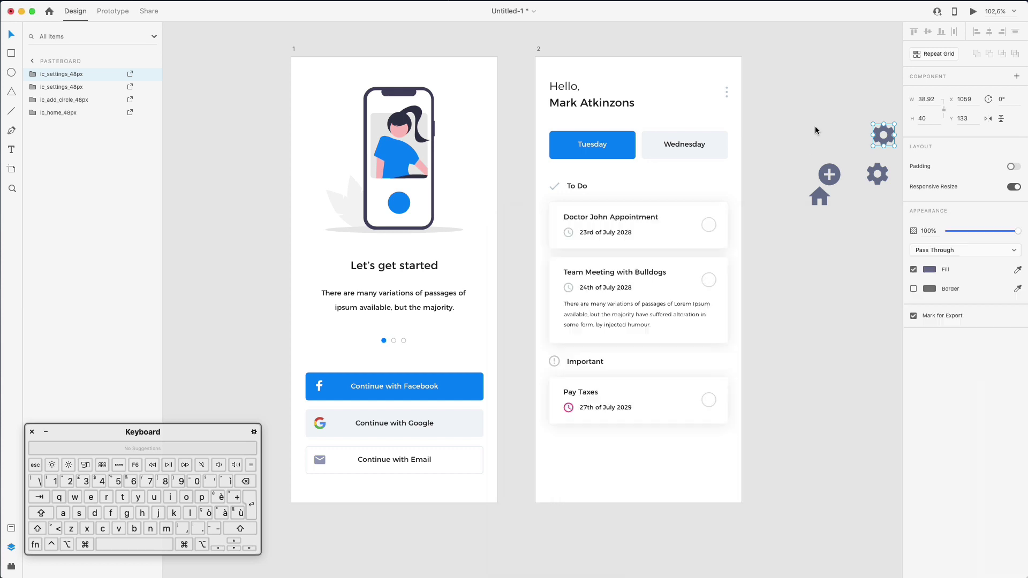
Delete the duplicate gear and move the house, plus and gear icons to the home screen's bottom
left_click(869, 121)
scroll(869, 125, "right", 1)
left_click(866, 137)
key("BackSpace")
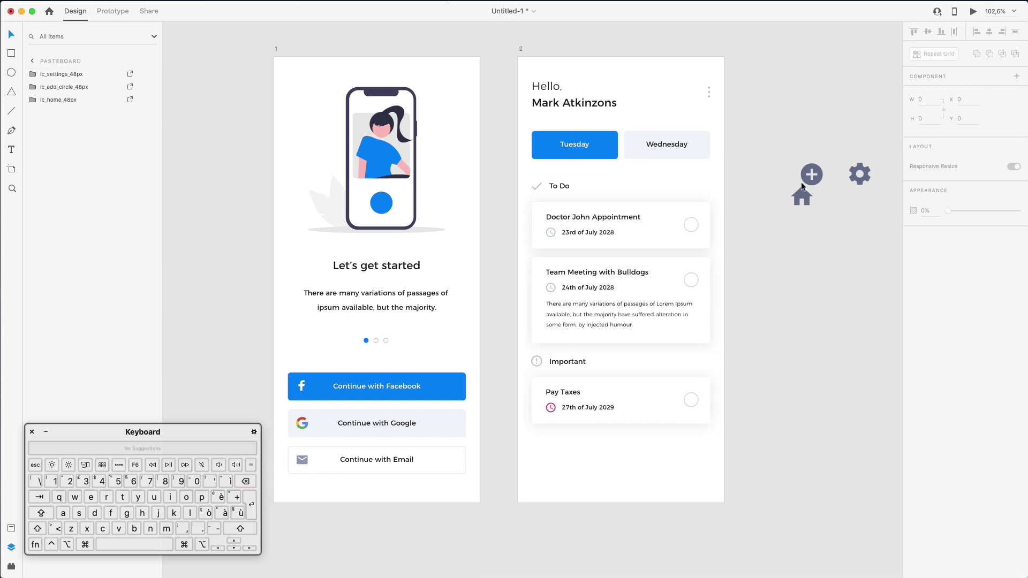
left_click_drag(799, 196, 756, 172)
left_click_drag(741, 134, 890, 199)
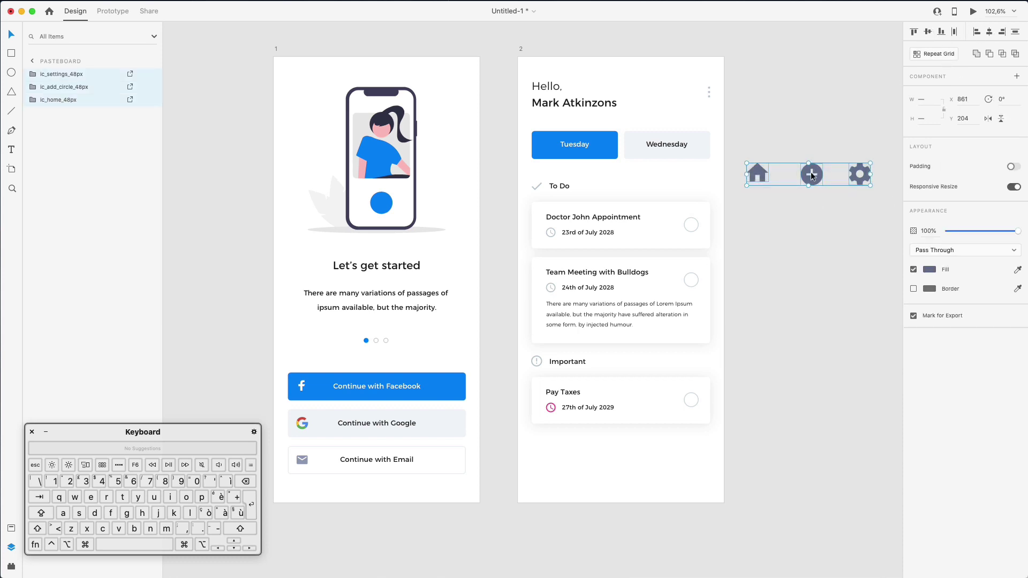
left_click_drag(812, 176, 618, 474)
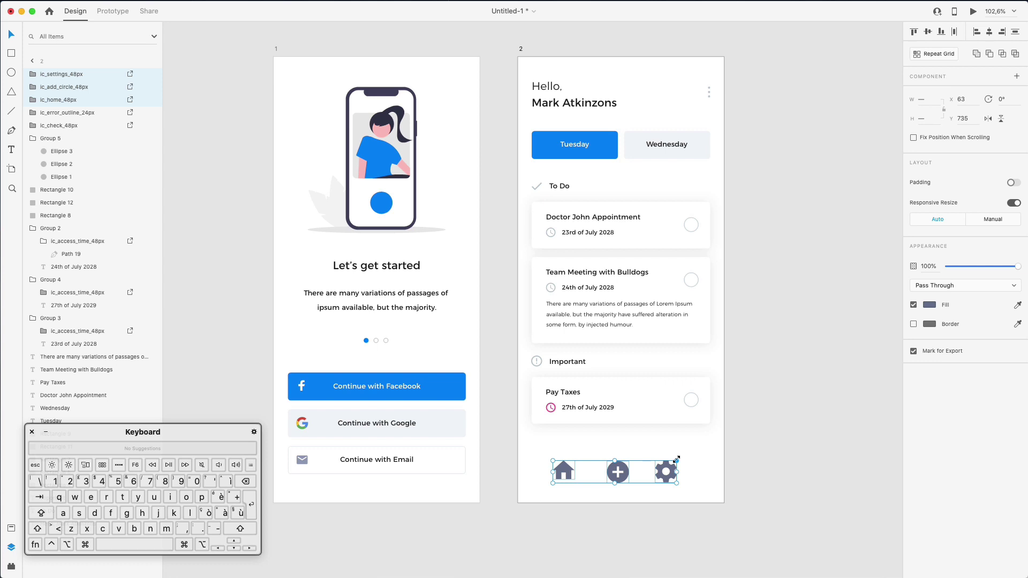
Shrink the home and gear icons, align them vertically with the plus, and shift the gear right
scroll(676, 459, "up", 5)
left_click(663, 474)
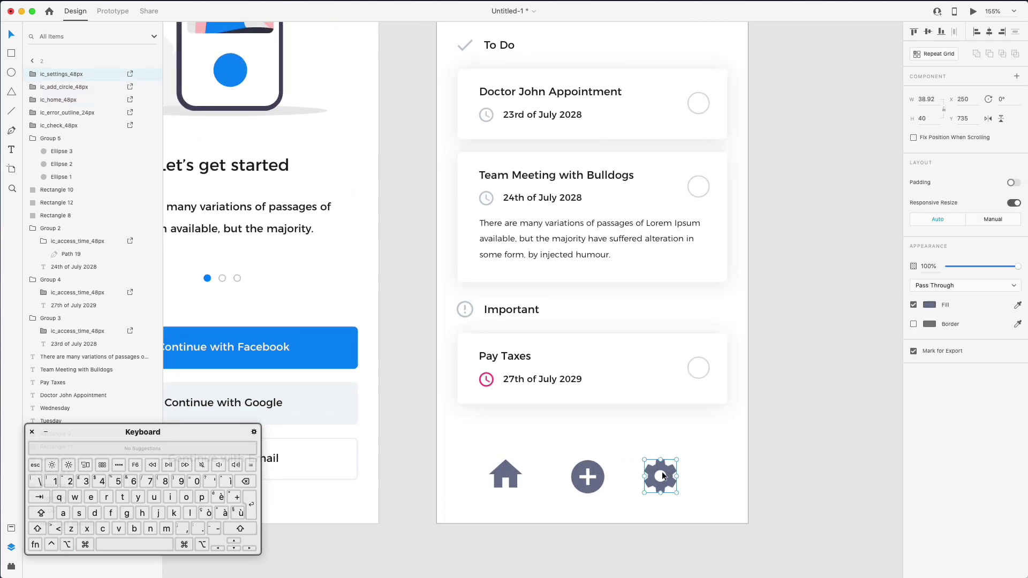
left_click(519, 472, "shift")
left_click_drag(489, 460, 682, 504)
left_click(645, 474)
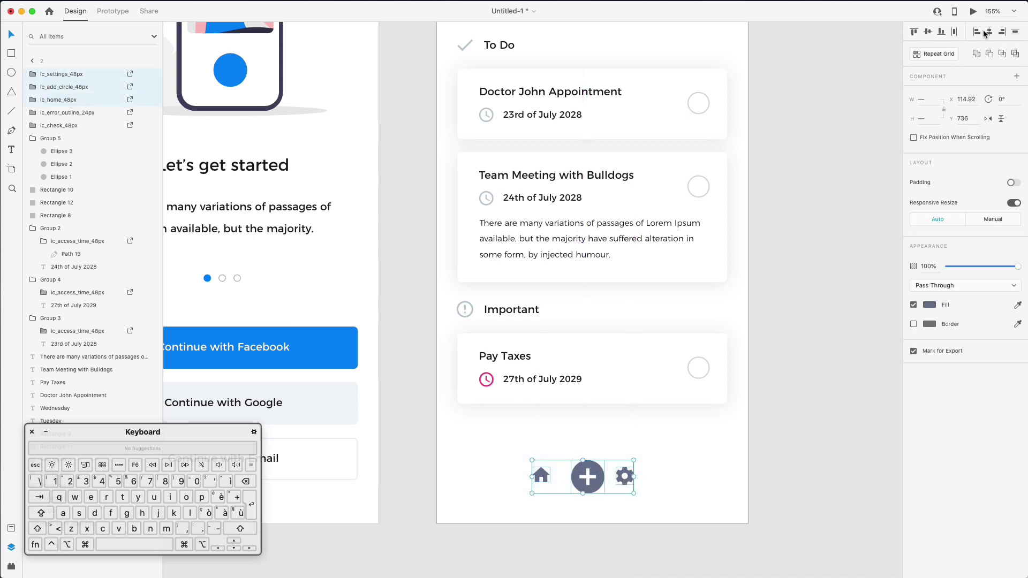
left_click(929, 32)
left_click(630, 469)
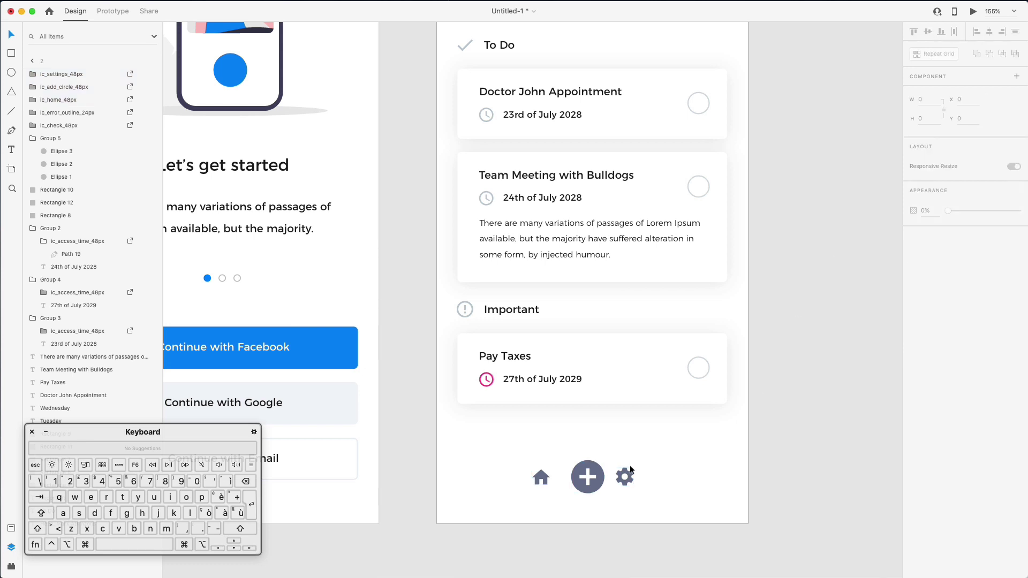
left_click_drag(628, 470, 721, 471)
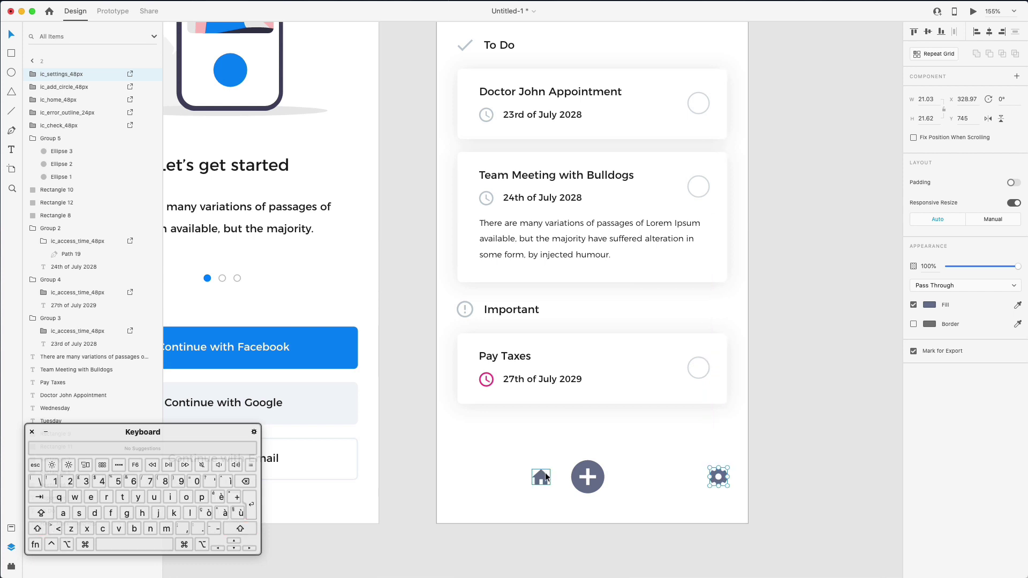
Move the home icon left, then nudge it right and the gear icon left with Shift+Arrow
left_click_drag(545, 472, 471, 471)
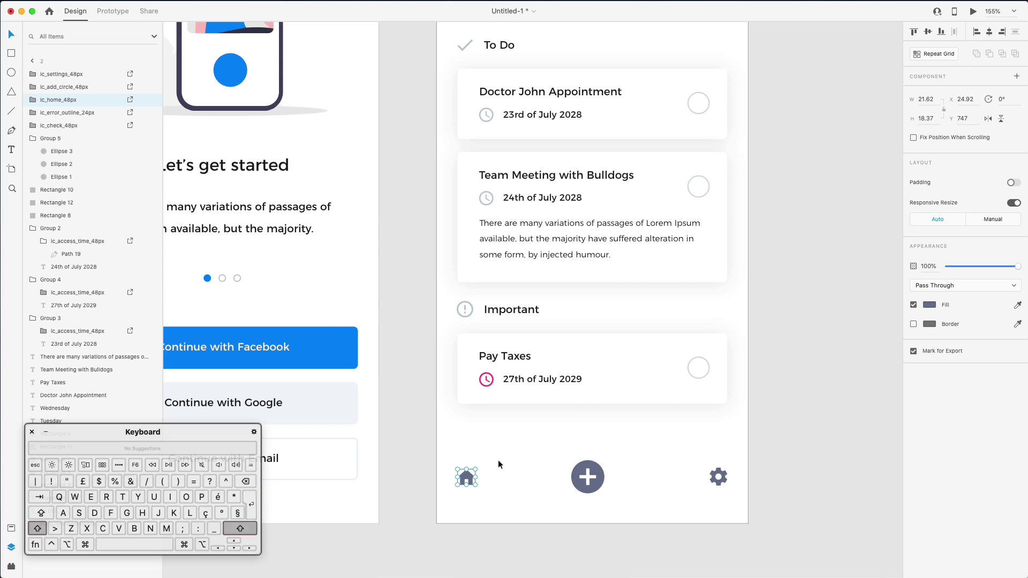
key("shift+Right")
key("shift+Right")
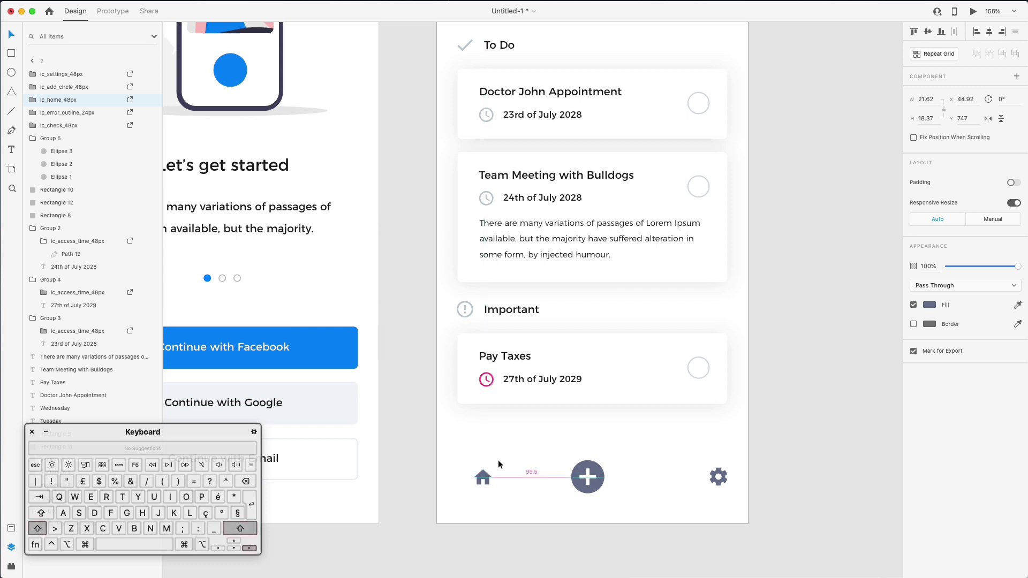
key("shift+Right")
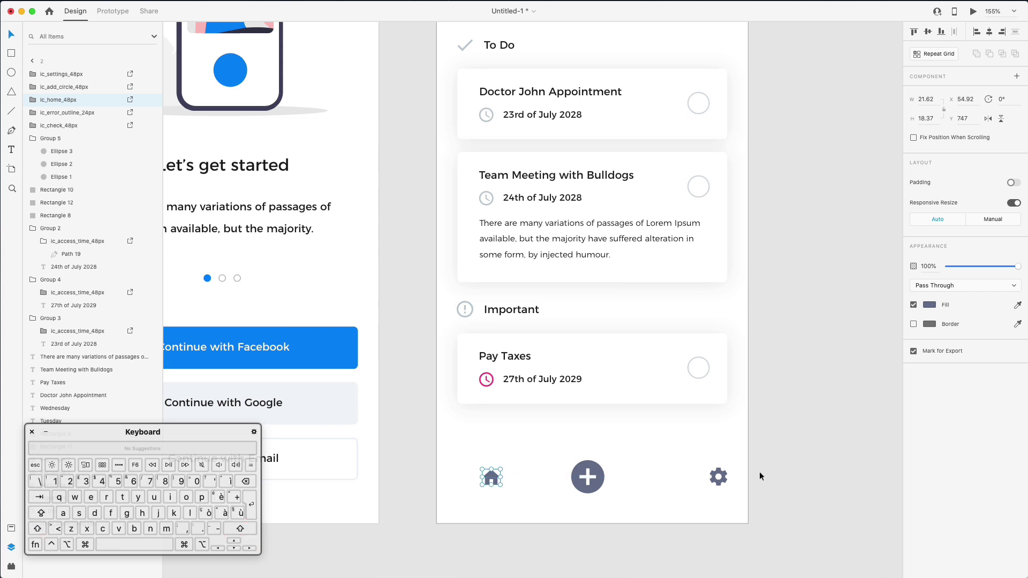
left_click(723, 476)
key("shift+Left")
key("shift+Left")
key("shift+Left")
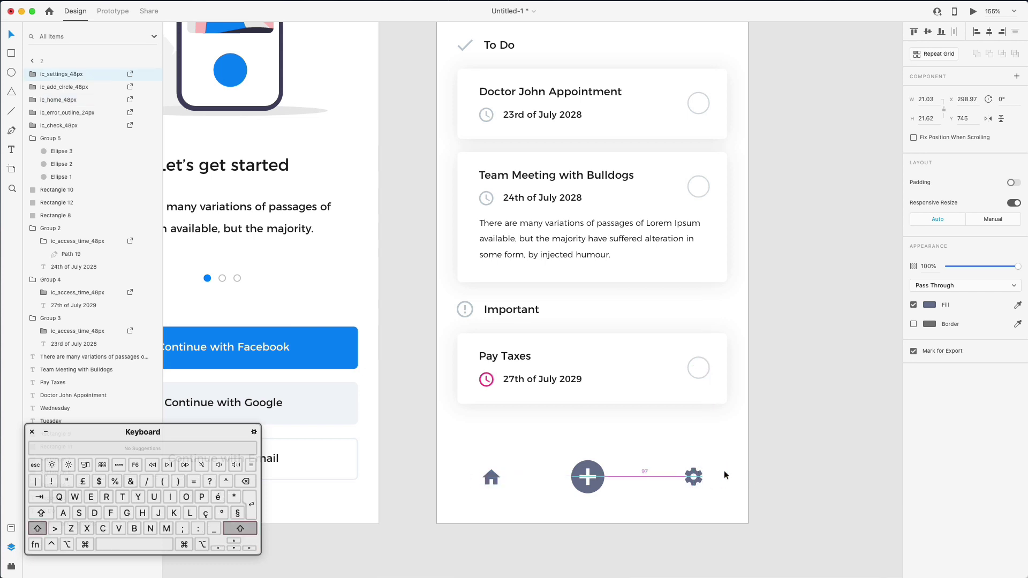
Centre the plus button horizontally on the screen with Align Center
left_click(597, 471)
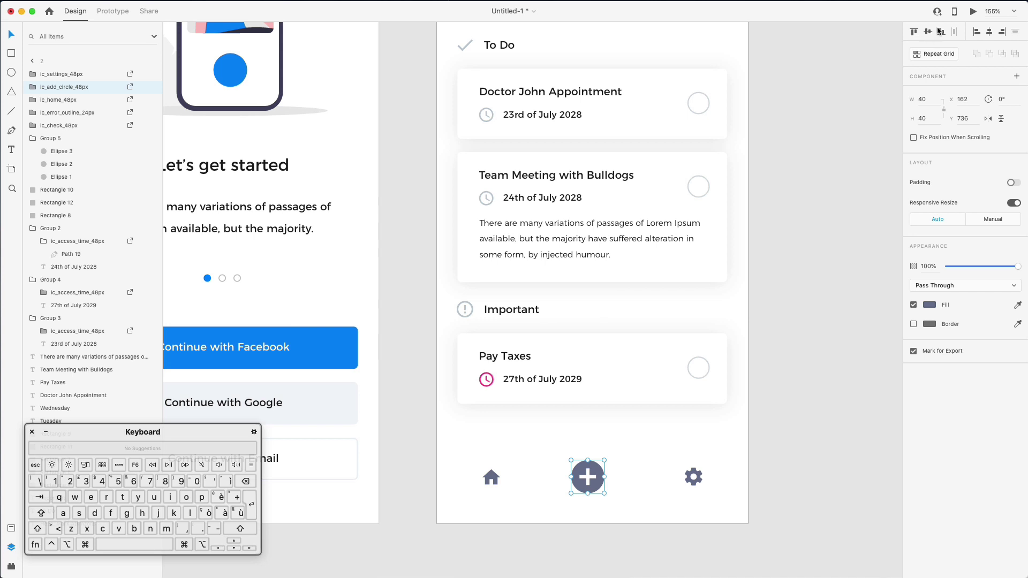
left_click(990, 32)
scroll(674, 437, "left", 5)
scroll(674, 437, "up", 2)
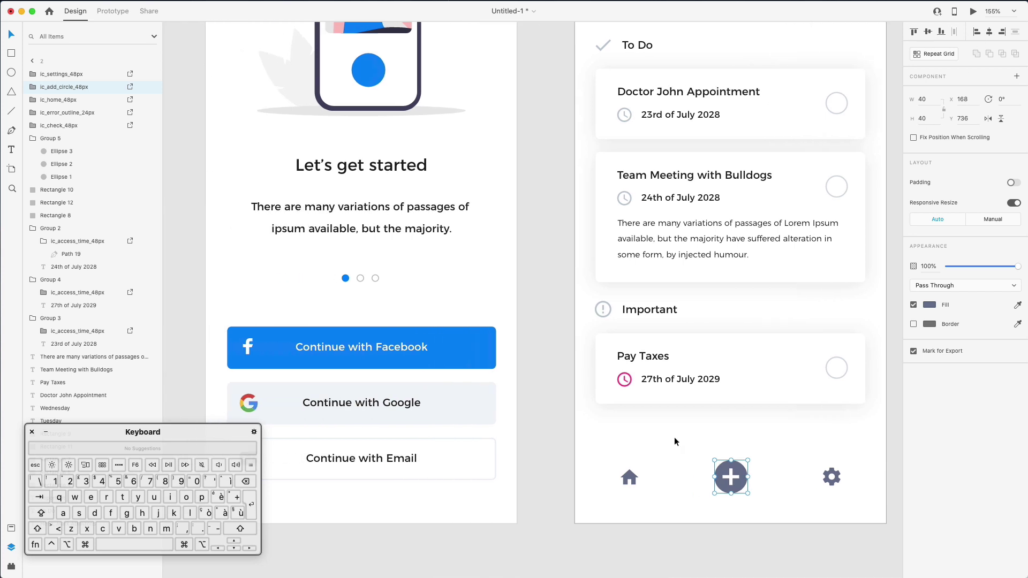
scroll(674, 437, "up", 2)
scroll(674, 437, "down", 3)
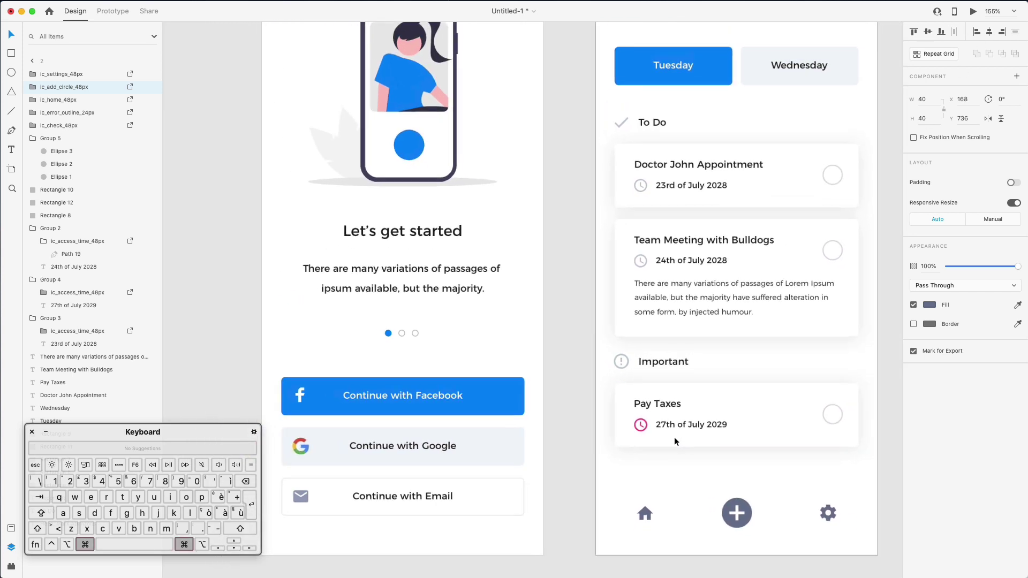
scroll(674, 437, "down", 2)
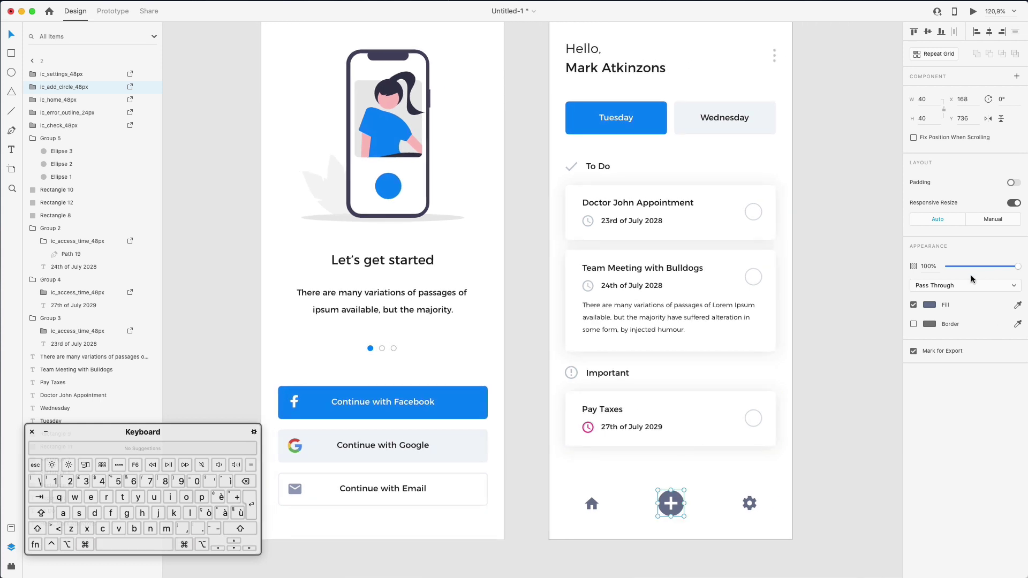
Eyedrop the Facebook blue onto the plus button and the three-dot menu grey onto home and settings
left_click(1018, 304)
left_click(462, 407)
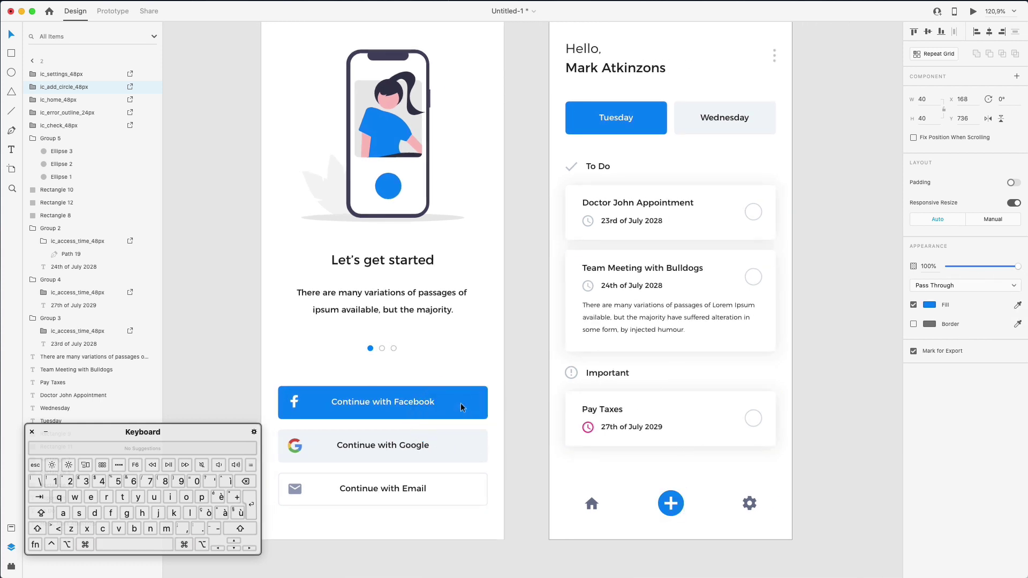
left_click(592, 503)
left_click(749, 504, "shift")
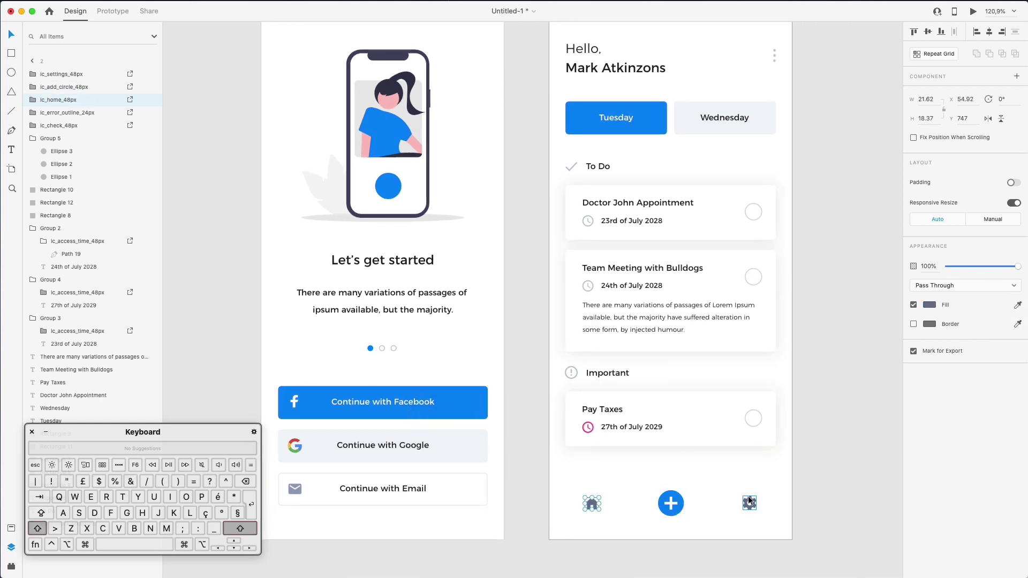
left_click(1017, 304)
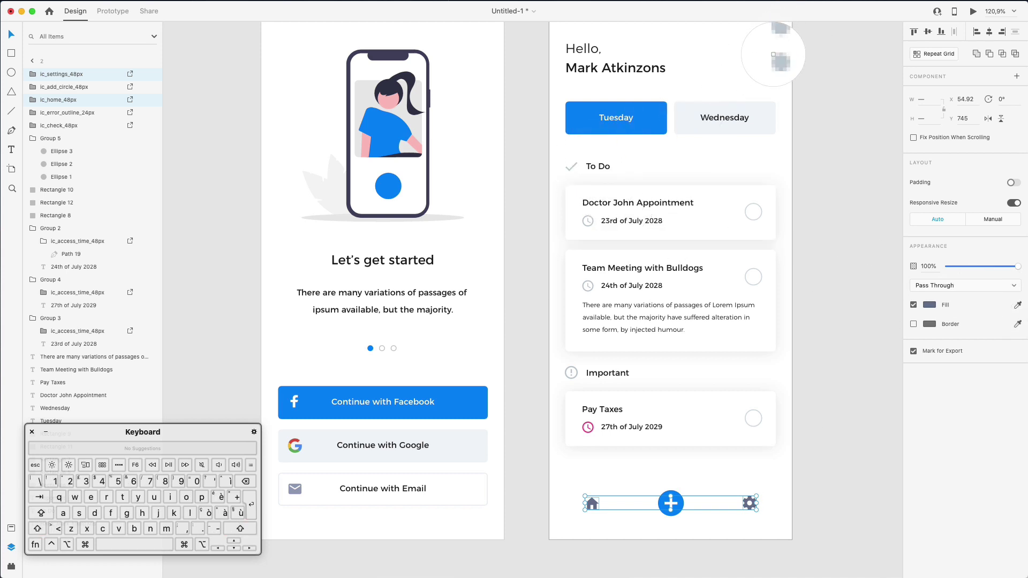
left_click(774, 55)
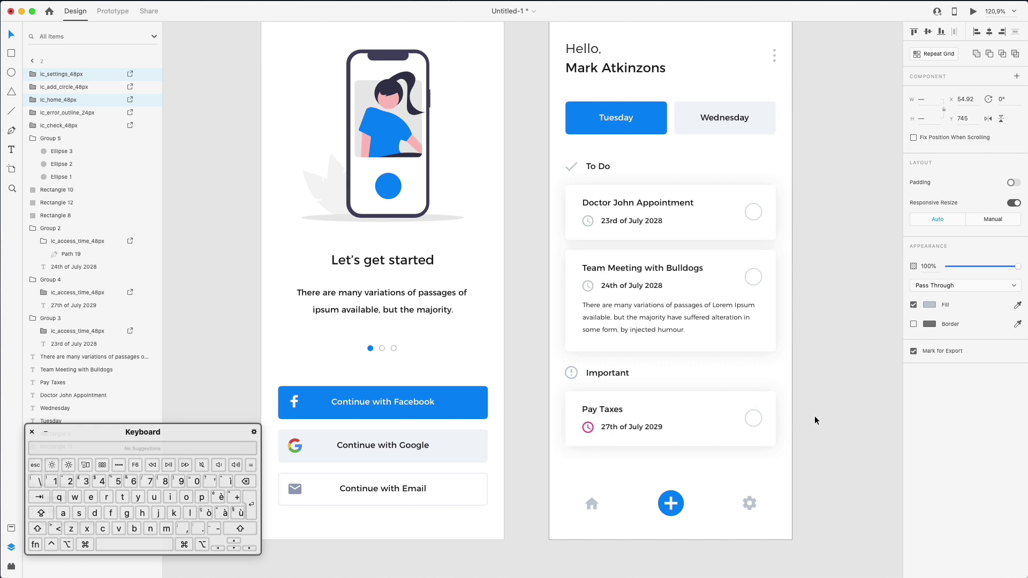
left_click(830, 416)
key("super+0")
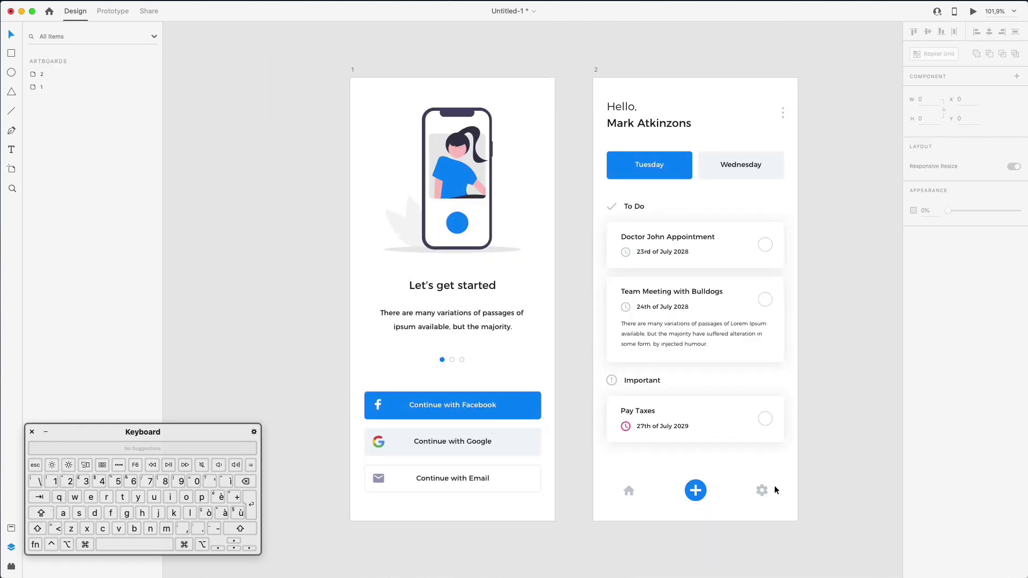
left_click(699, 480)
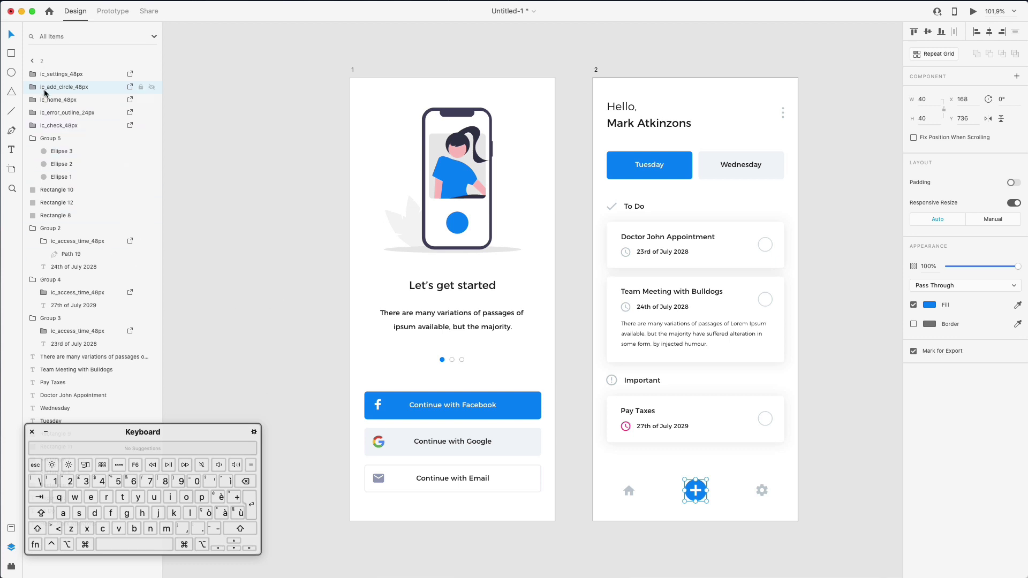
Ungroup the plus icon and give it a #1C77F2 shadow with blur 26 and Y 0
key("super+shift+g")
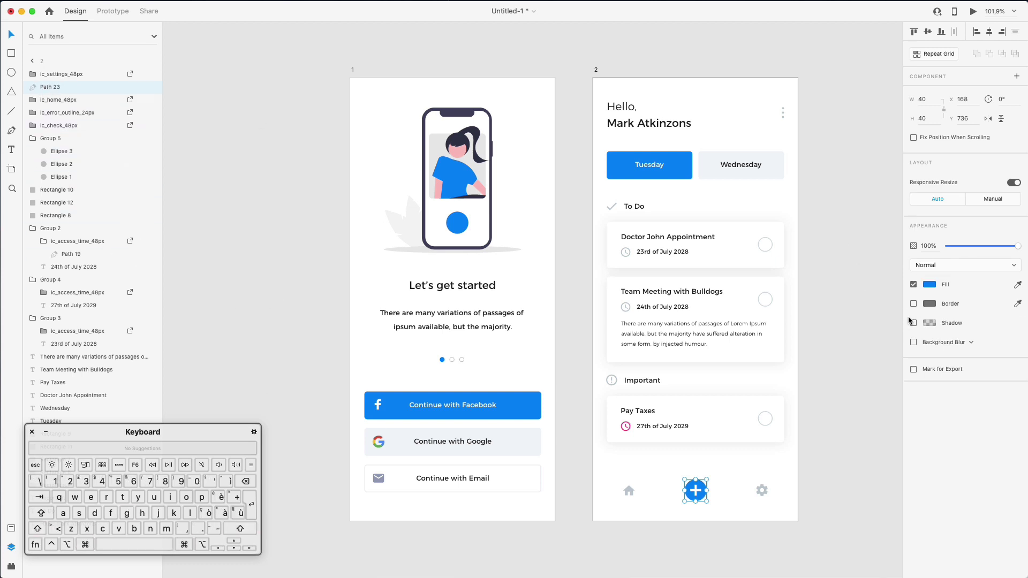
left_click(912, 323)
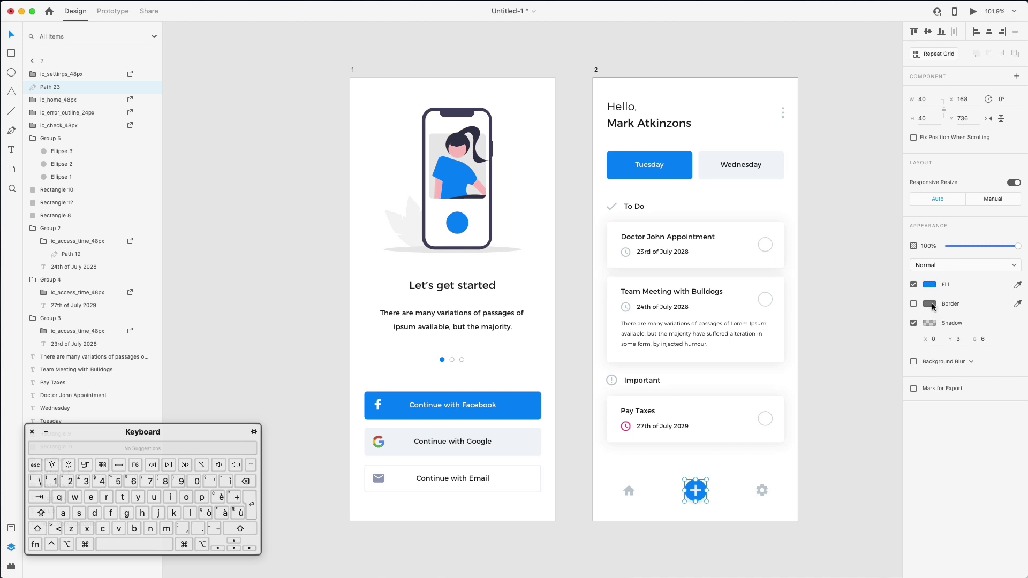
left_click(930, 322)
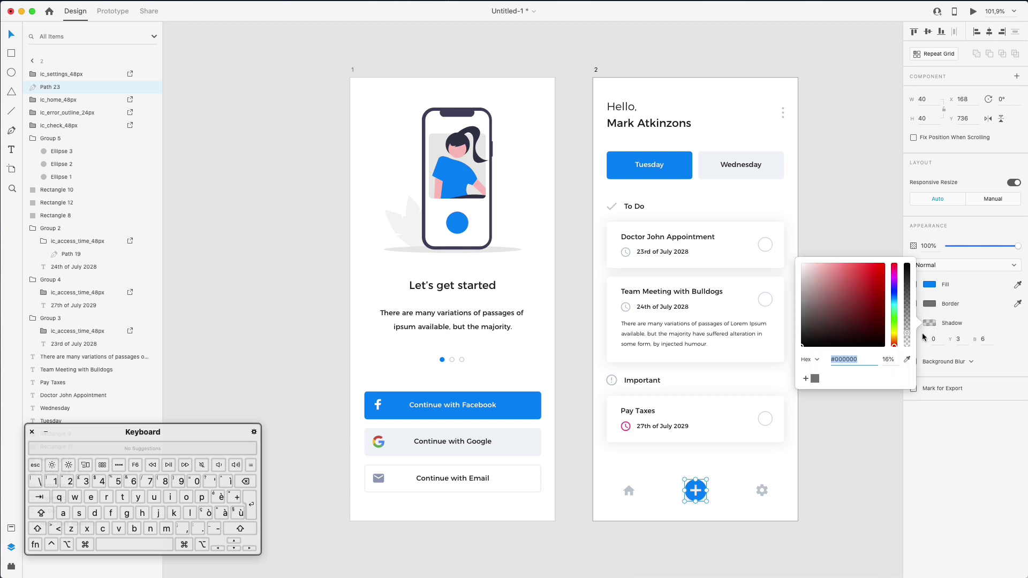
left_click(909, 359)
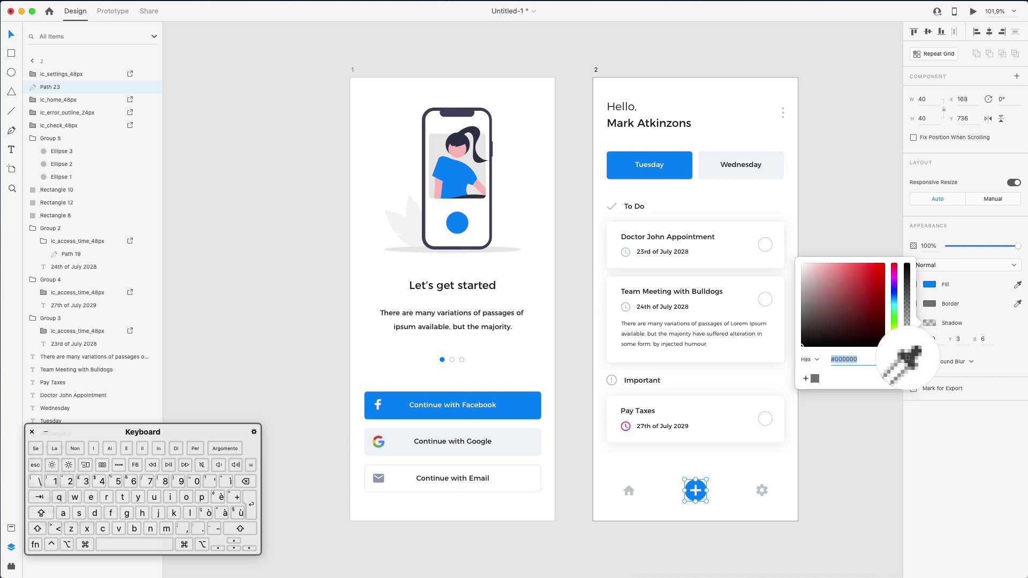
left_click(690, 488)
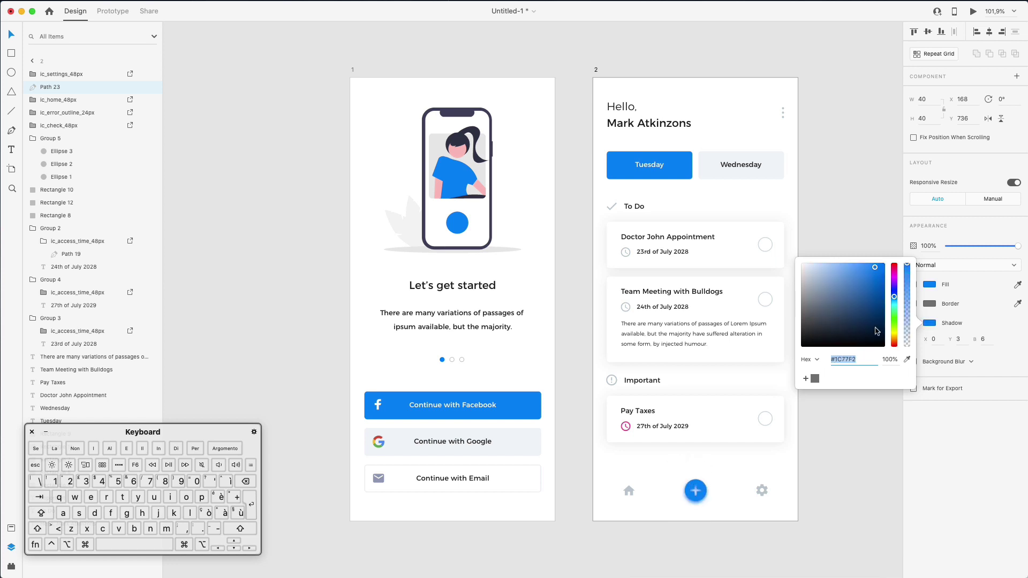
left_click(981, 341)
key("shift+Up")
key("shift+Up")
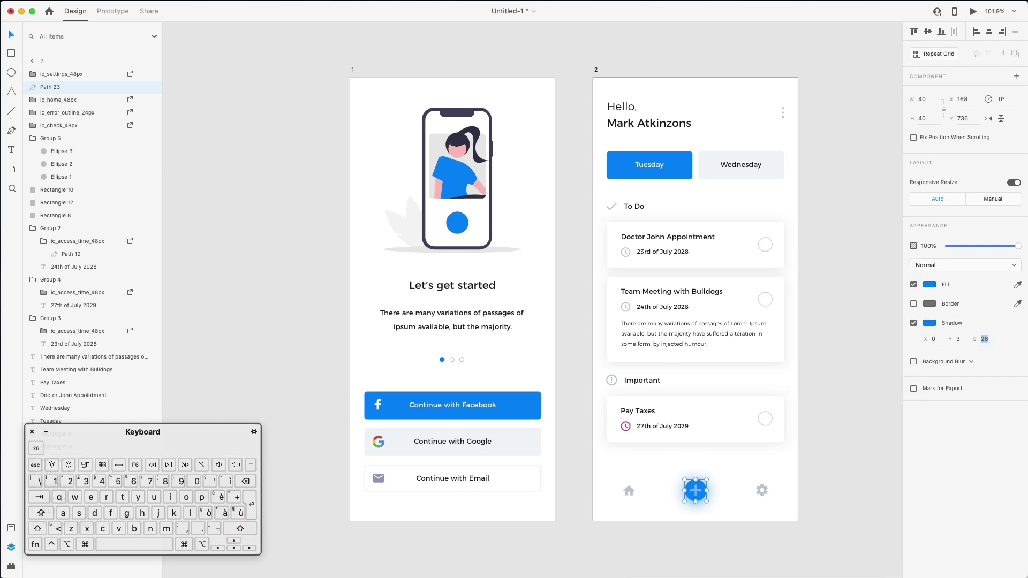
left_click(961, 338)
left_click(820, 480)
scroll(730, 477, "up", 5)
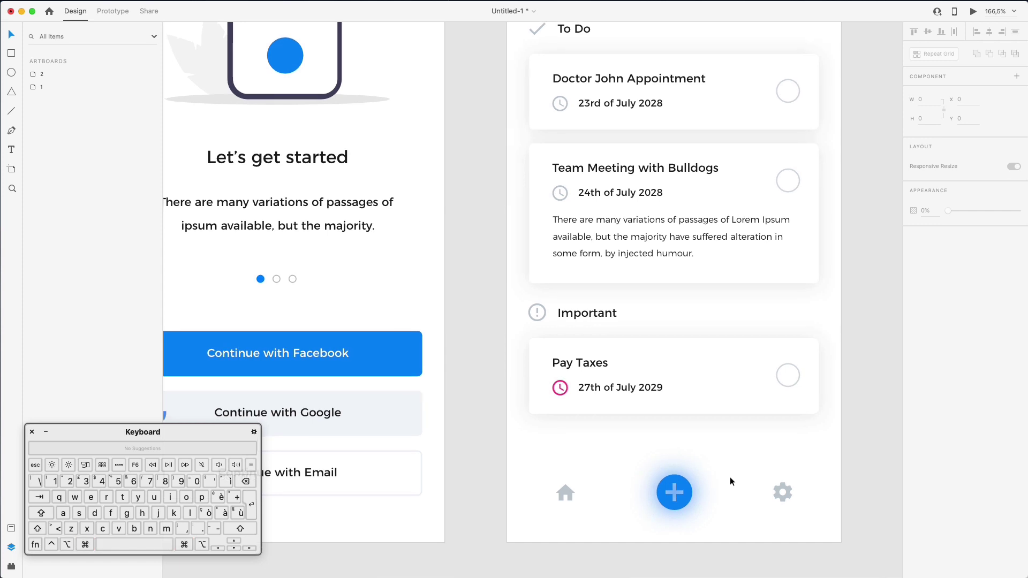
scroll(670, 479, "up", 5)
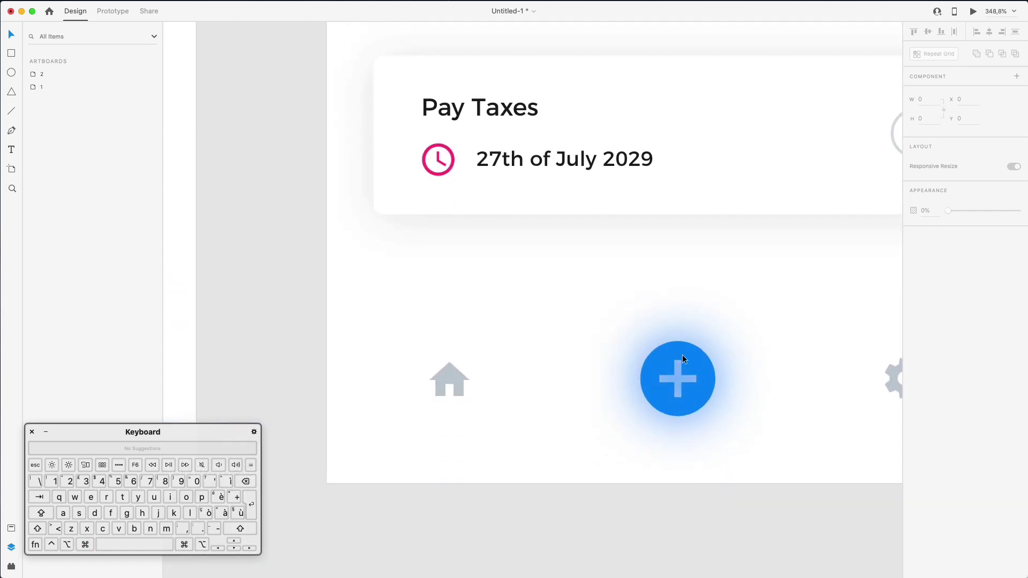
left_click(682, 354)
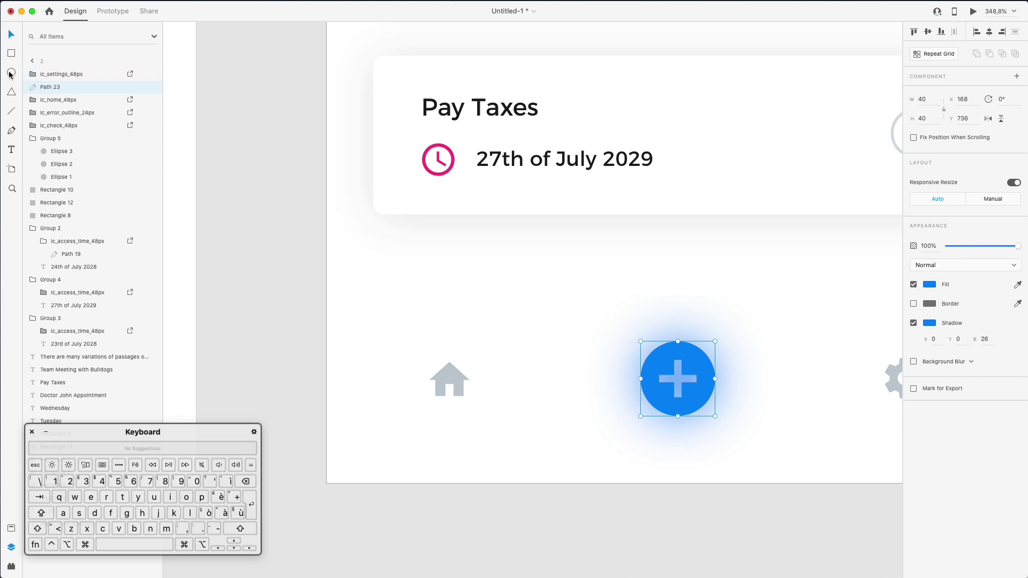
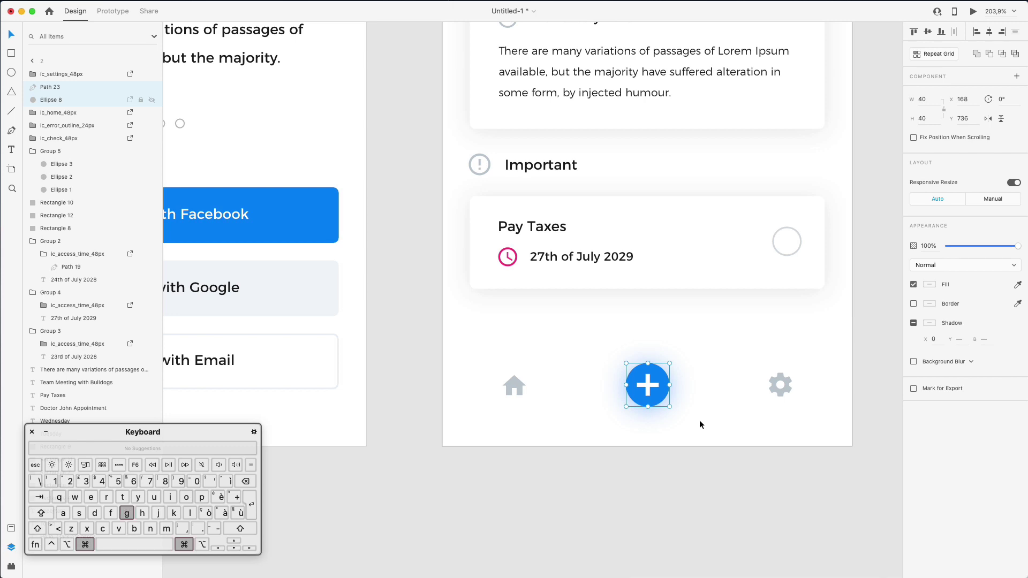
Deselect the plus button and scroll around the canvas to view both iPhone artboards
left_click(622, 319)
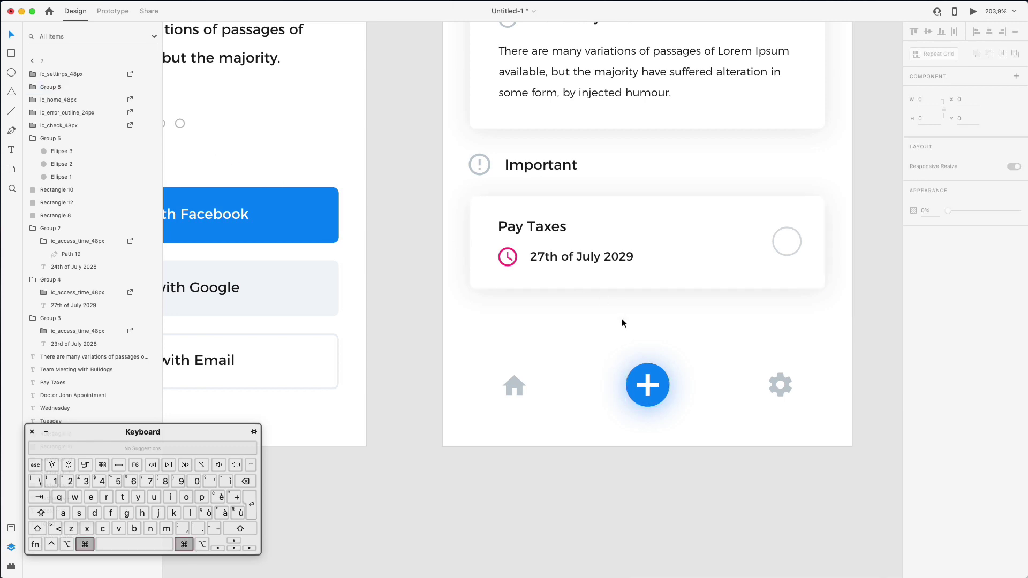
scroll(621, 319, "down", 5)
scroll(622, 319, "down", 4)
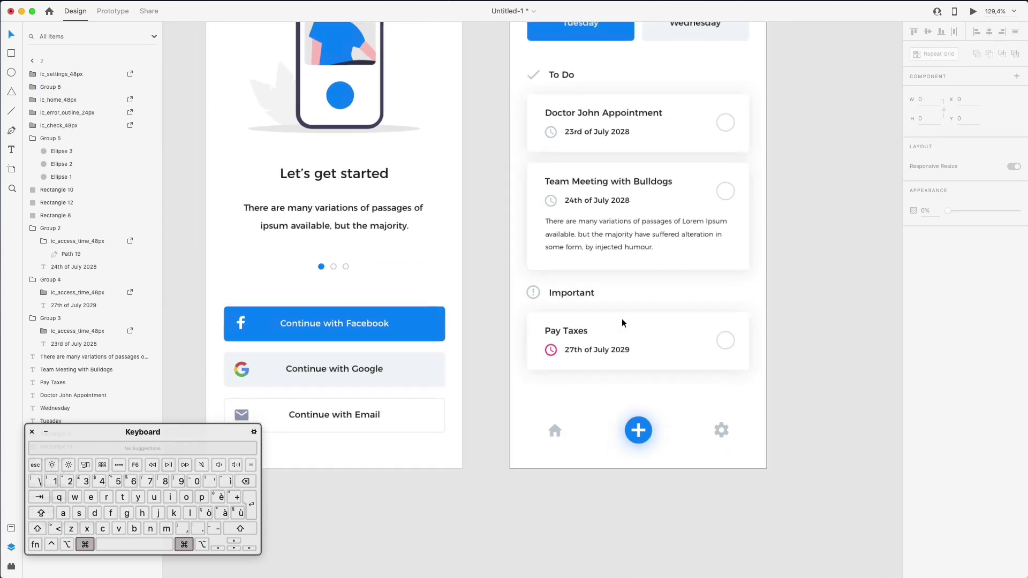
scroll(522, 388, "left", 5)
scroll(522, 387, "right", 5)
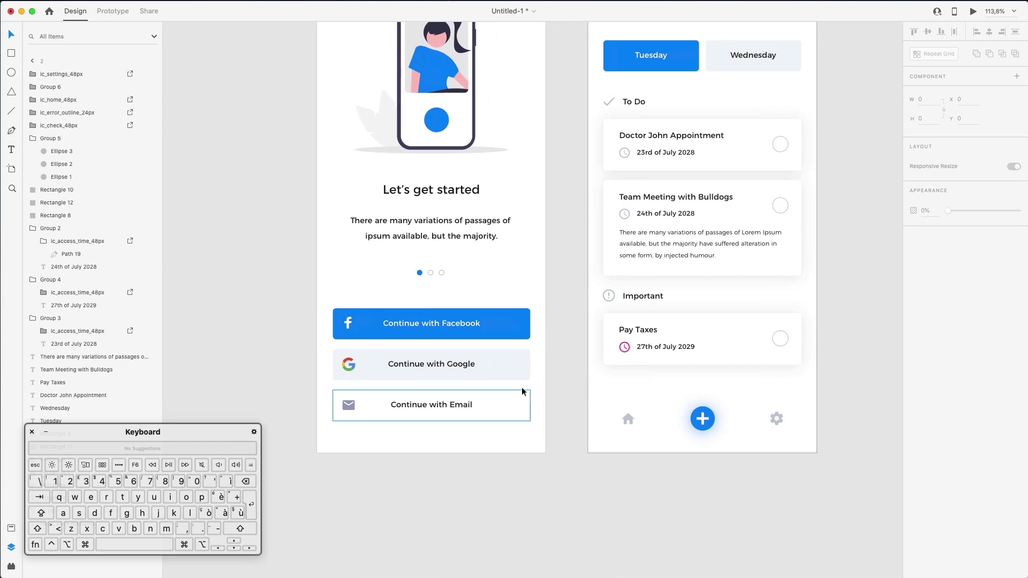
scroll(521, 387, "up", 3)
scroll(528, 386, "down", 3)
Draw a horizontal divider line just above the task screen's bottom icons
key("l")
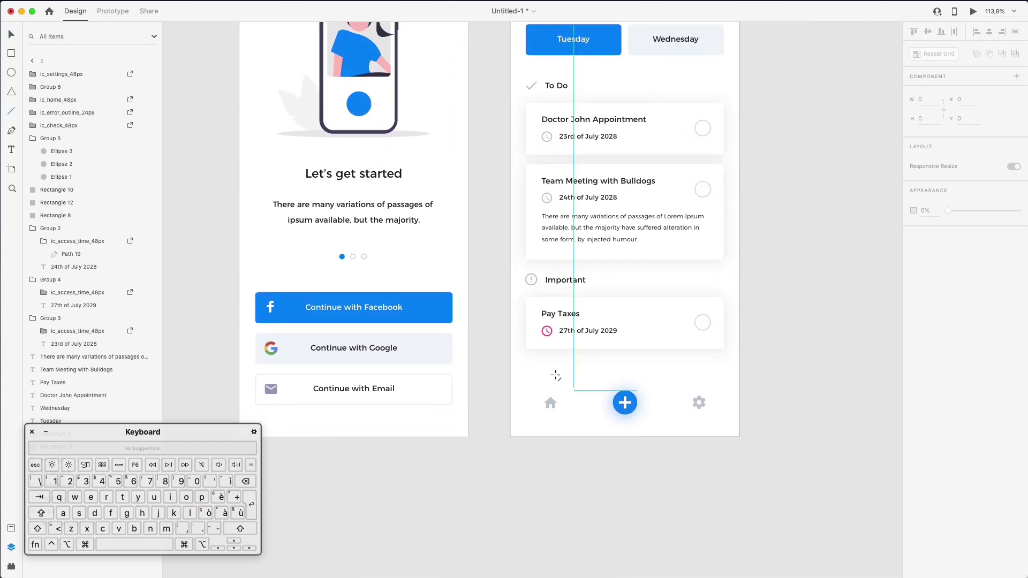
left_click_drag(526, 359, 723, 368)
key("shift+Down")
key("shift+Down")
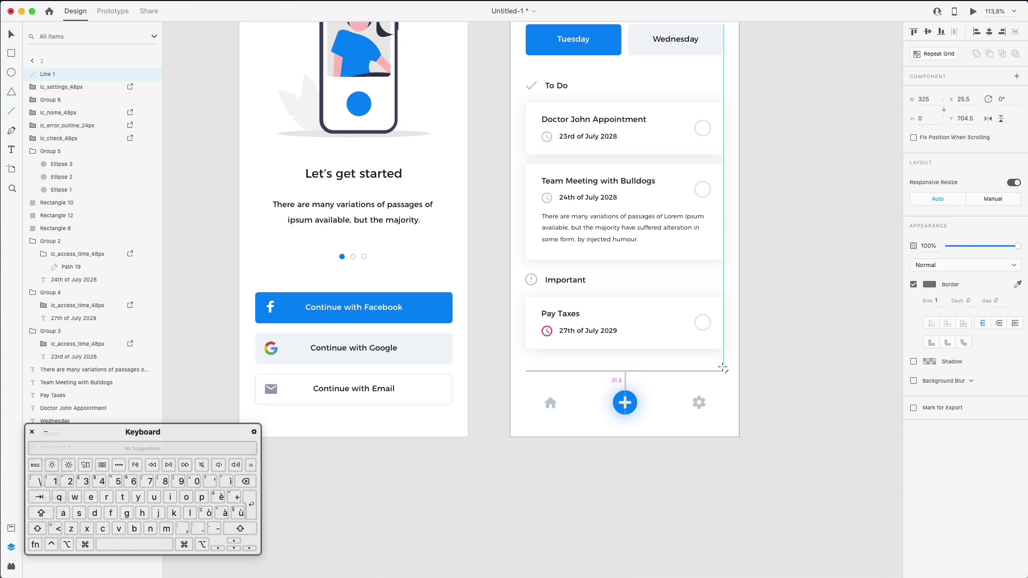
key("Up")
key("Up")
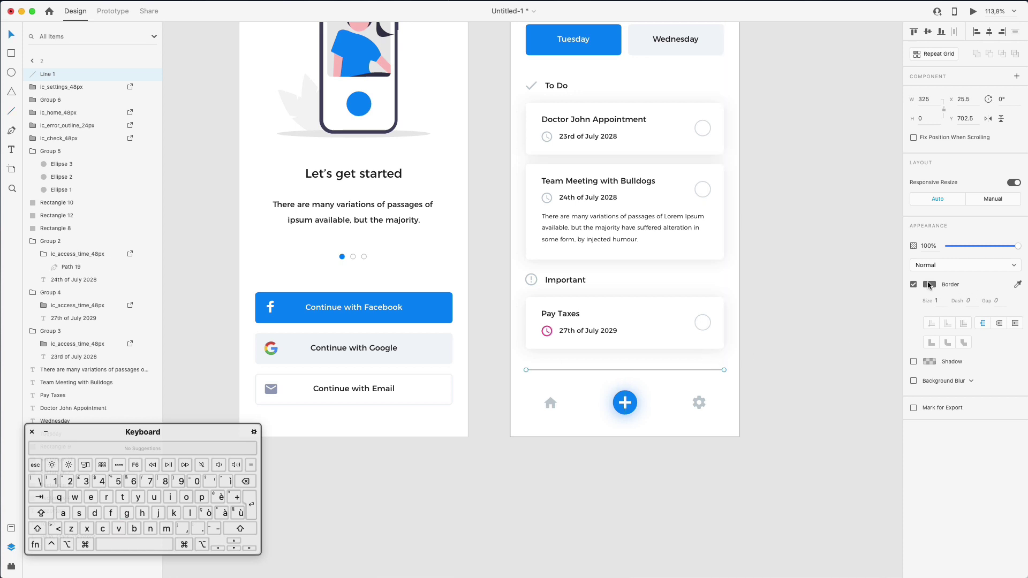
Give the divider a light-grey #B9C3CC border sampled from the design, size 0.5
left_click(929, 285)
left_click(907, 320)
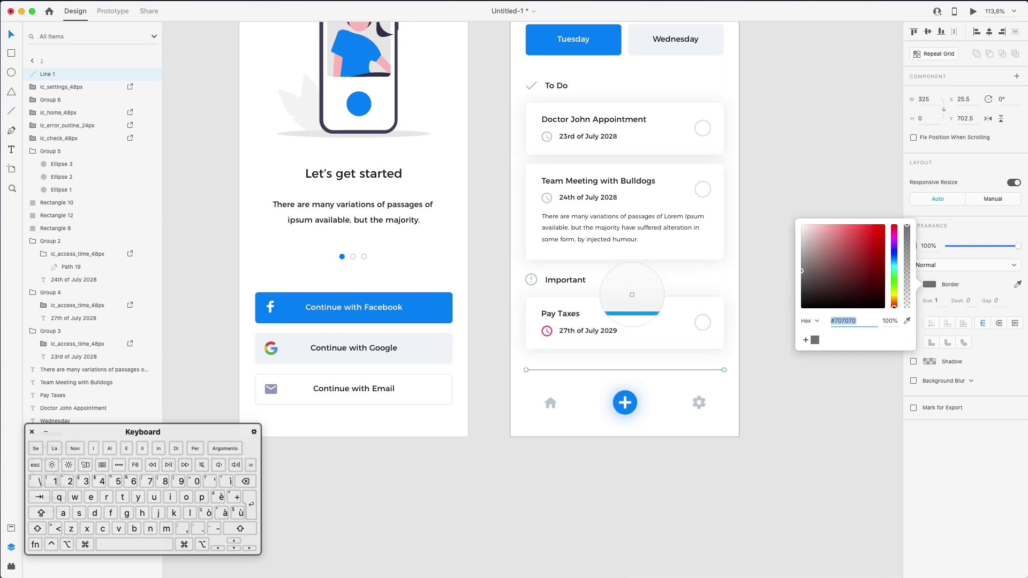
left_click(532, 280)
key("Escape")
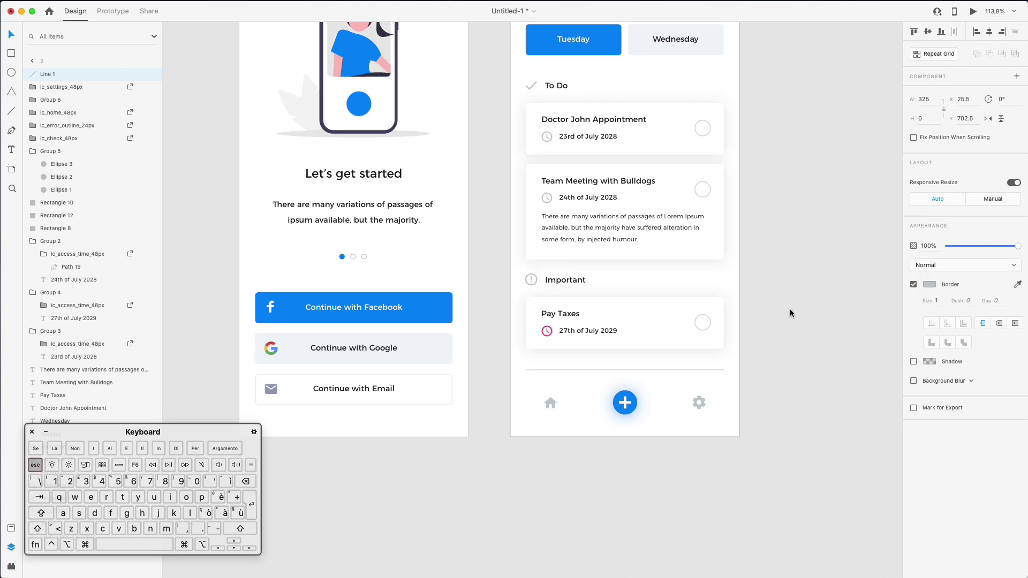
left_click(828, 343)
scroll(794, 310, "left", 1)
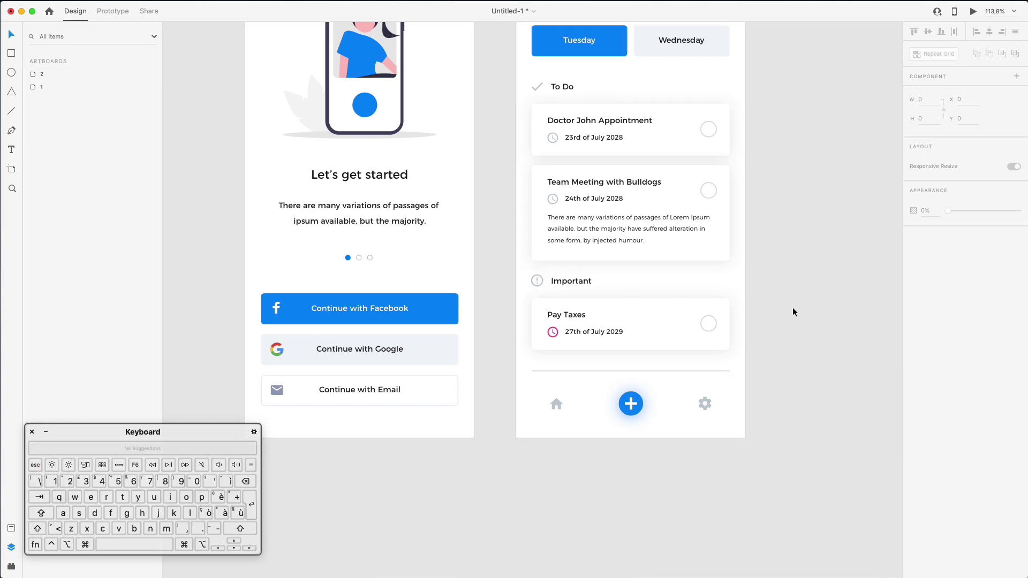
left_click(650, 371)
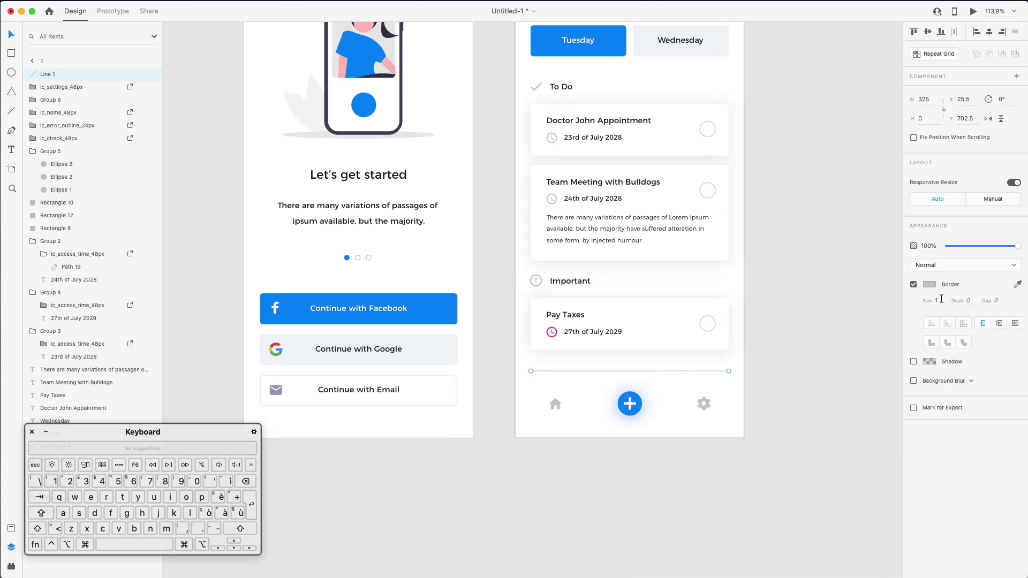
left_click(937, 300)
type("0,5")
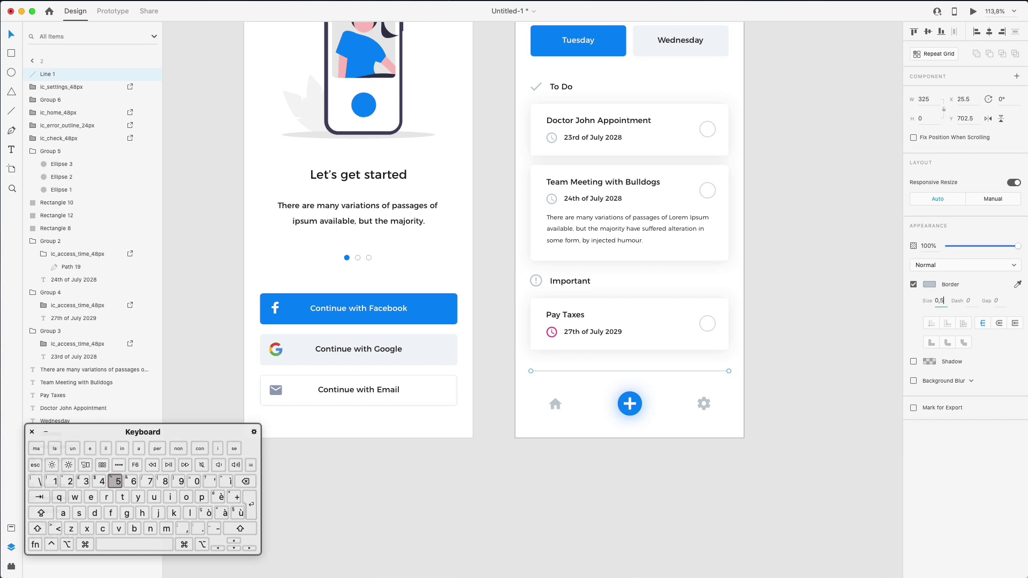
Move the divider line further down and nudge the bottom icons down slightly
left_click(811, 318)
scroll(811, 317, "up", 2)
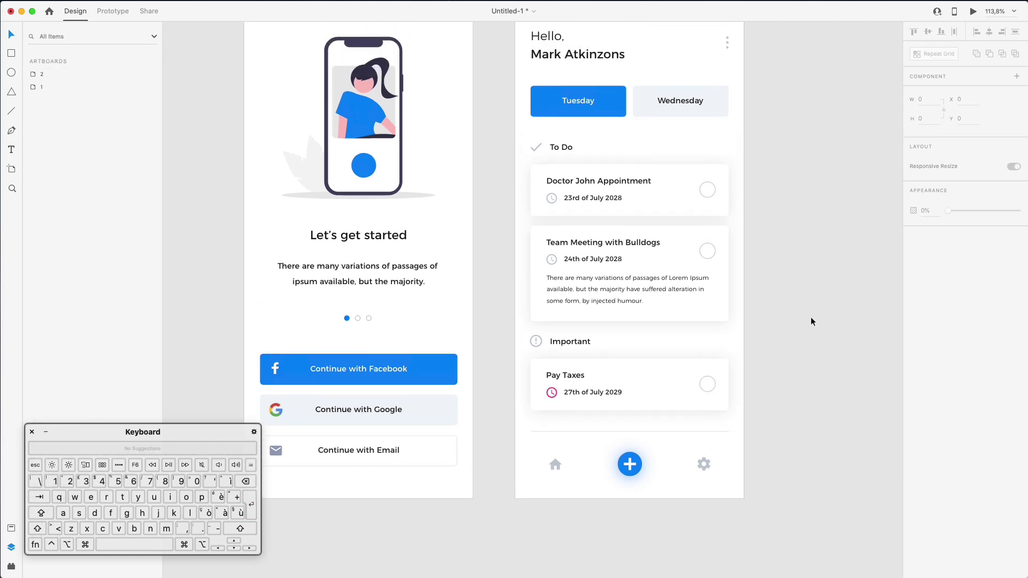
left_click(596, 417)
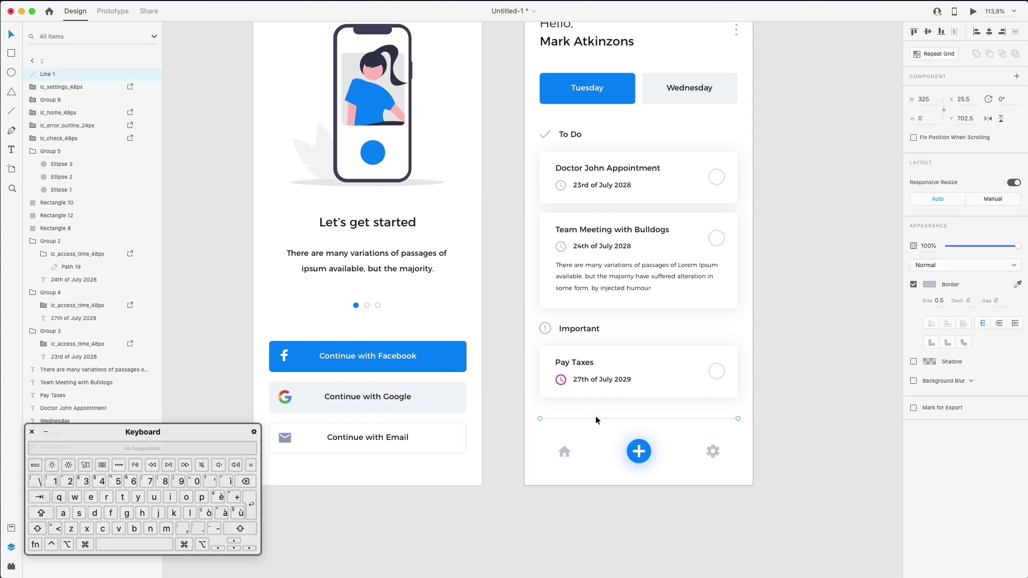
left_click_drag(596, 417, 753, 484)
key("Down")
key("Down")
key("Down")
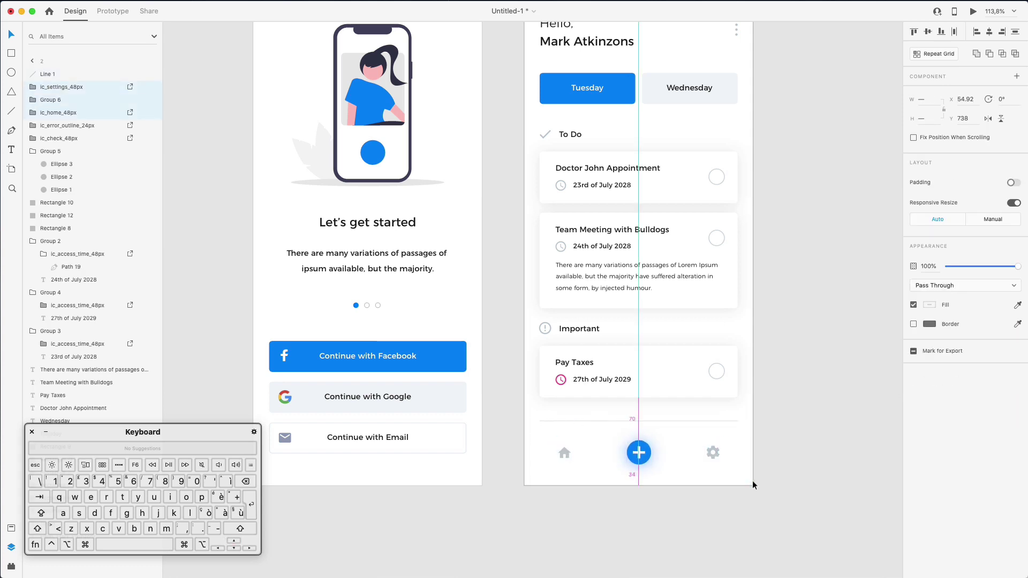
left_click(753, 482)
scroll(716, 480, "right", 1)
Enlarge the blue plus button from 40 to 46 px and fit both artboards in view
left_click(637, 453)
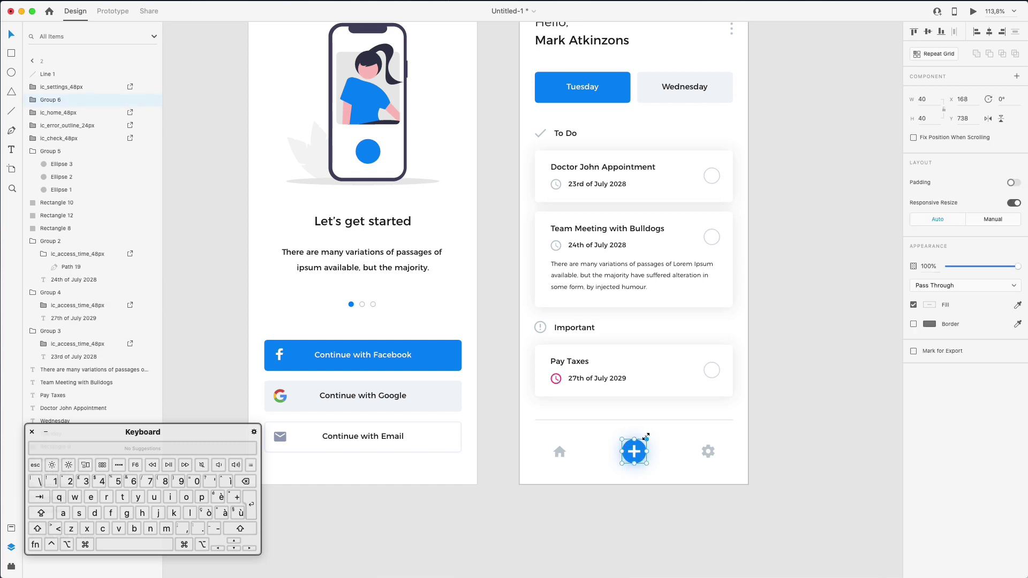
left_click_drag(646, 437, 648, 435)
left_click(802, 410)
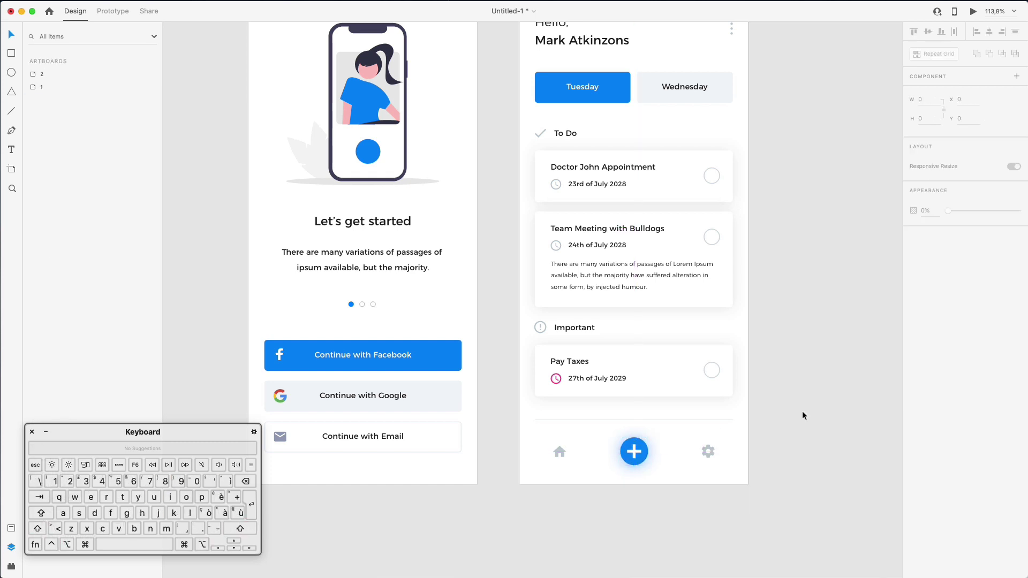
key("super+0")
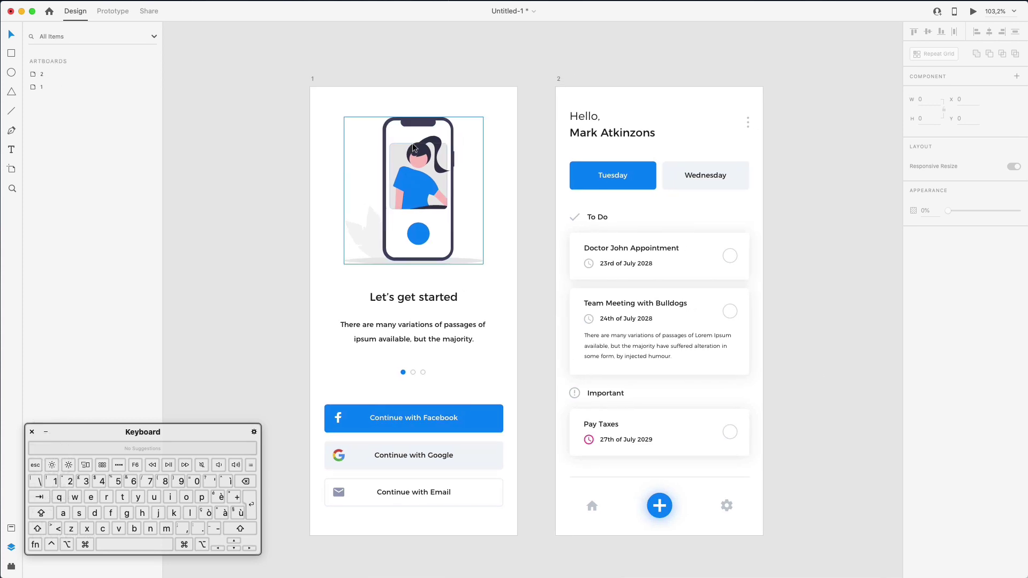
Move the two onboarding text layers under Illustration, with Let's get started above the body text
left_click(416, 143)
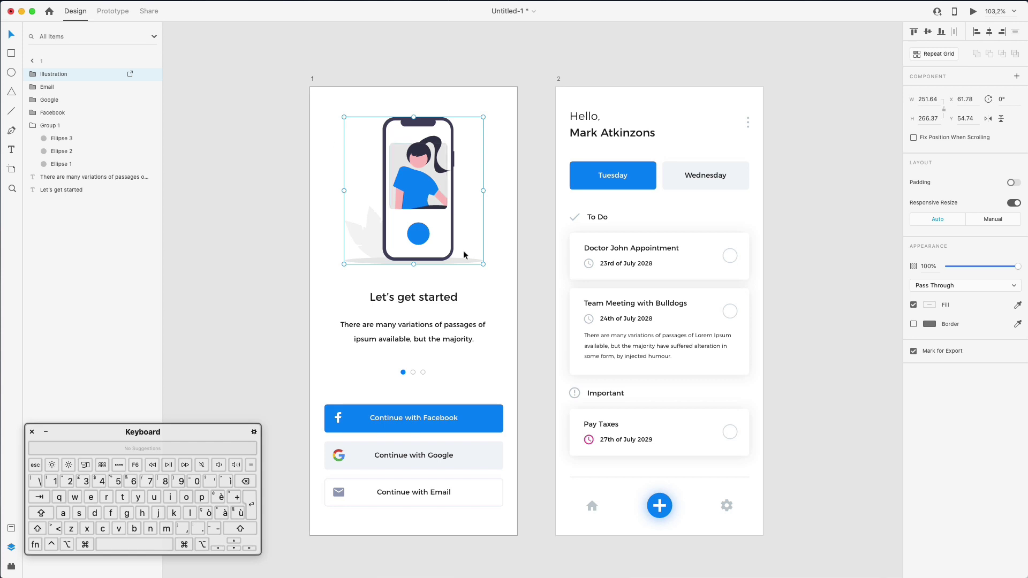
left_click(404, 294)
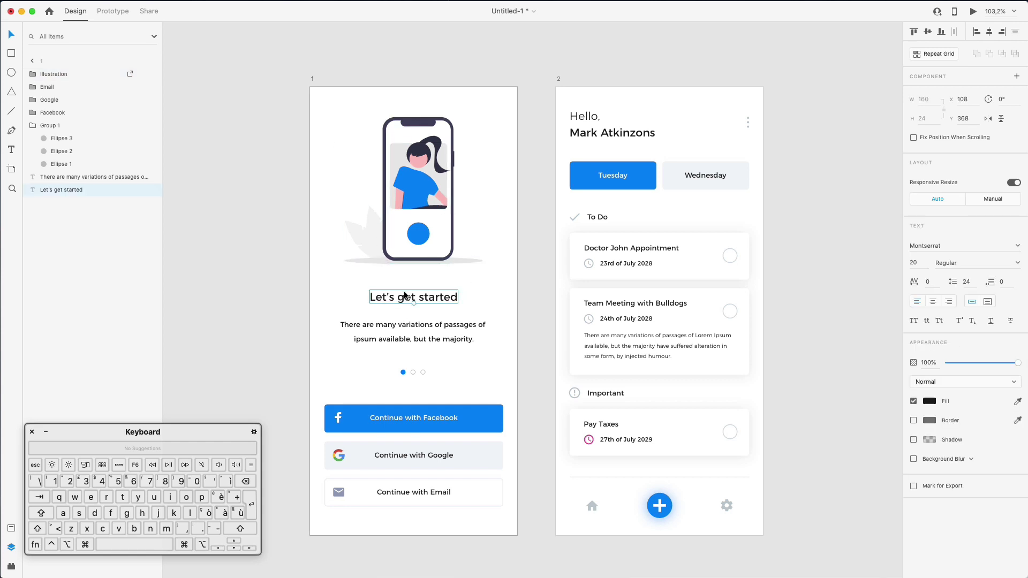
left_click(405, 183)
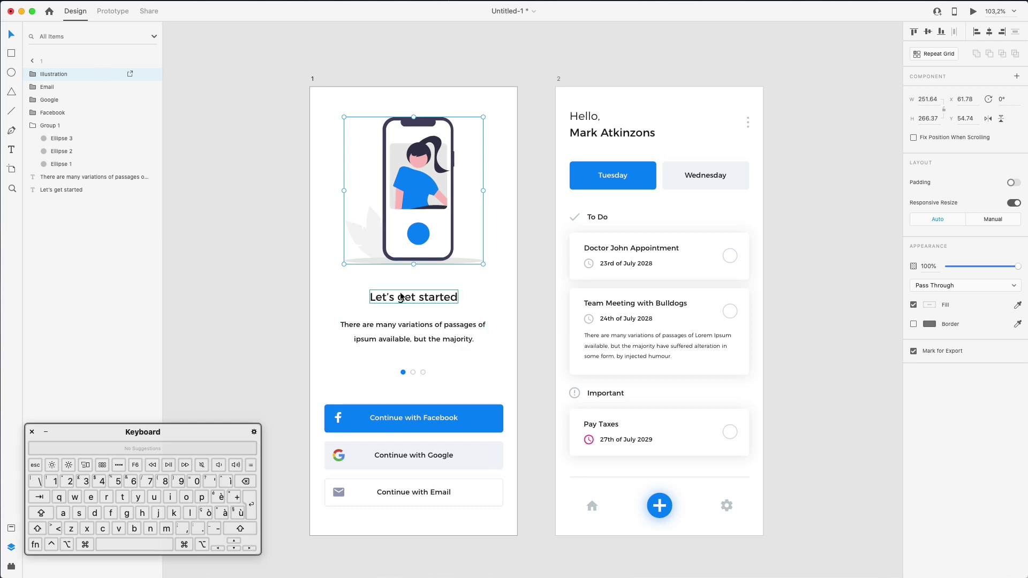
left_click_drag(471, 351, 267, 299)
left_click_drag(66, 186, 77, 86)
left_click(75, 105)
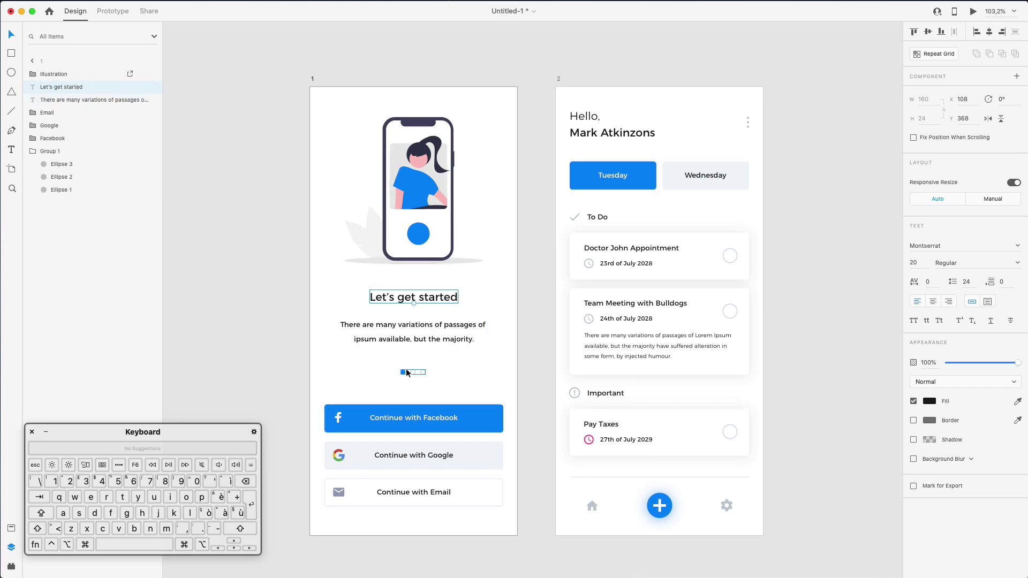
Rename the page-indicator group to Dots and each of its three circles to Dot
left_click(406, 373)
double_click(44, 152)
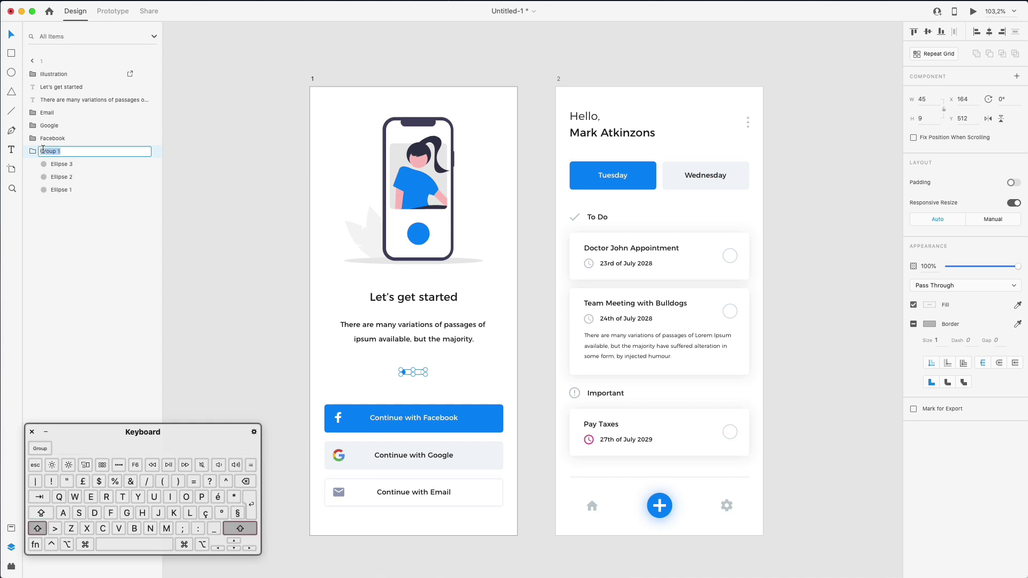
type("Dots")
key("Return")
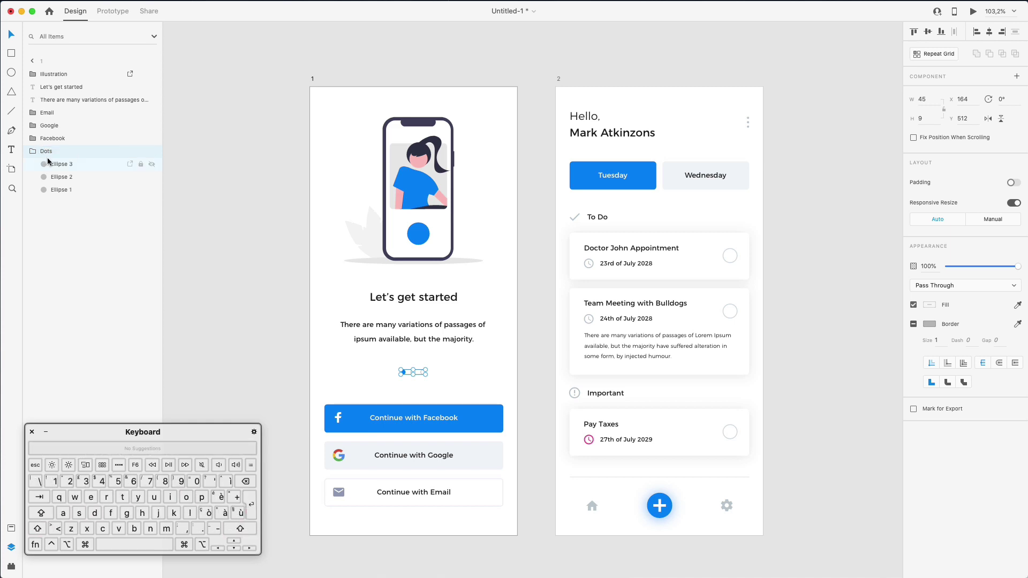
double_click(62, 163)
type("Dot")
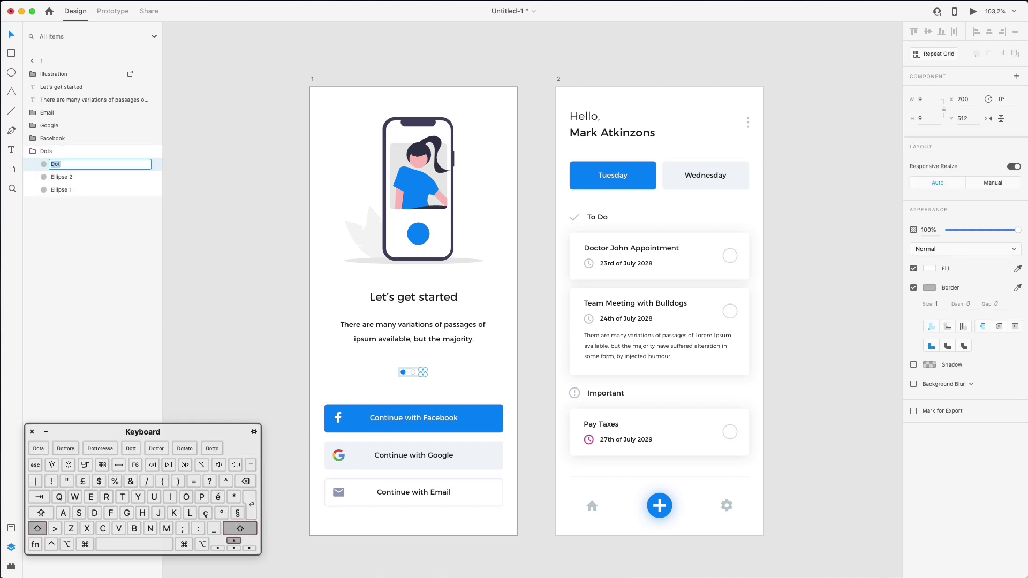
key("Return")
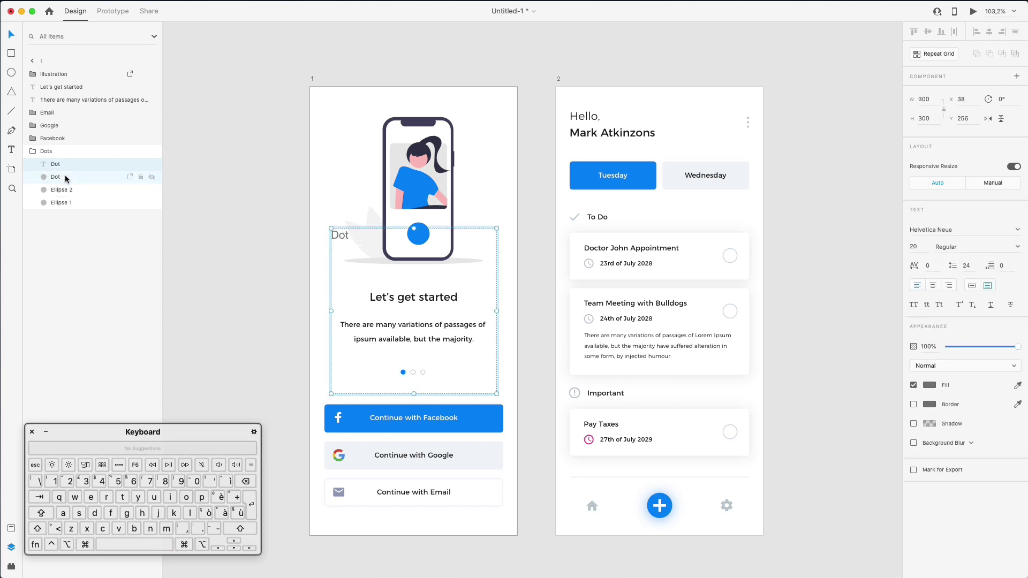
double_click(64, 177)
type("Dot")
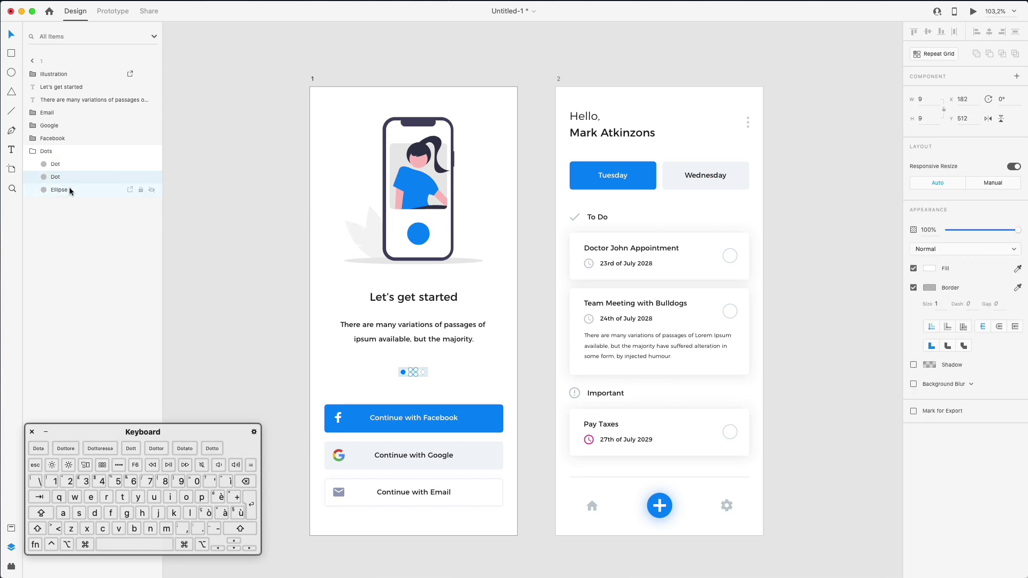
double_click(68, 189)
type("Dot")
key("Return")
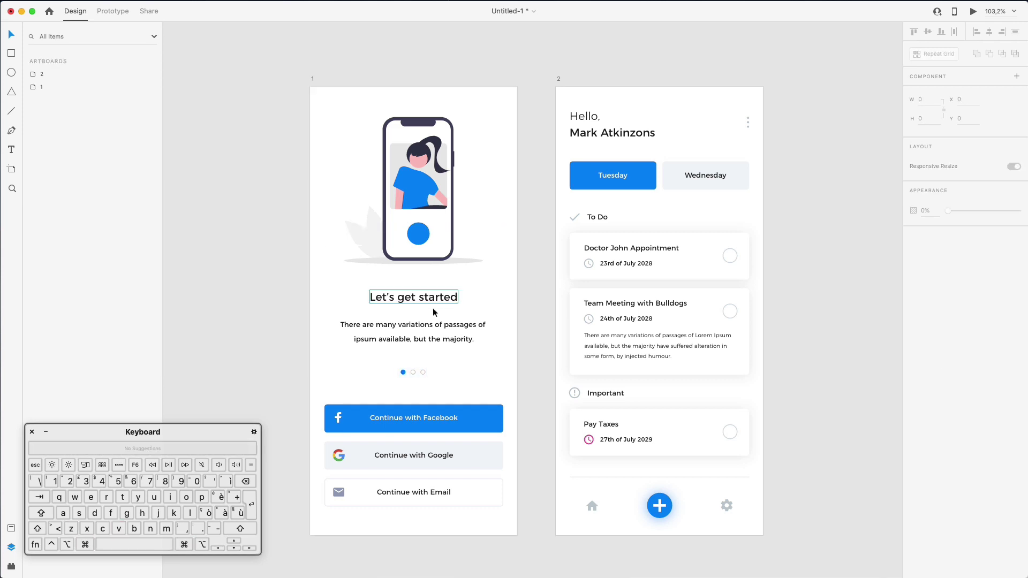
Move the Dots group below the body text and pull the Facebook layer out of it
key("Escape")
left_click_drag(47, 152, 45, 111)
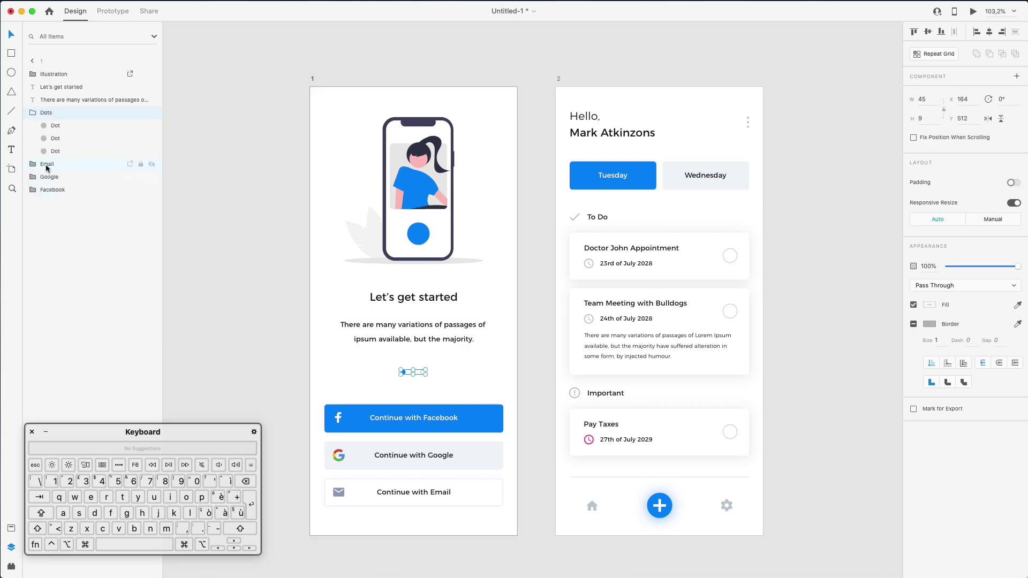
left_click_drag(48, 189, 50, 164)
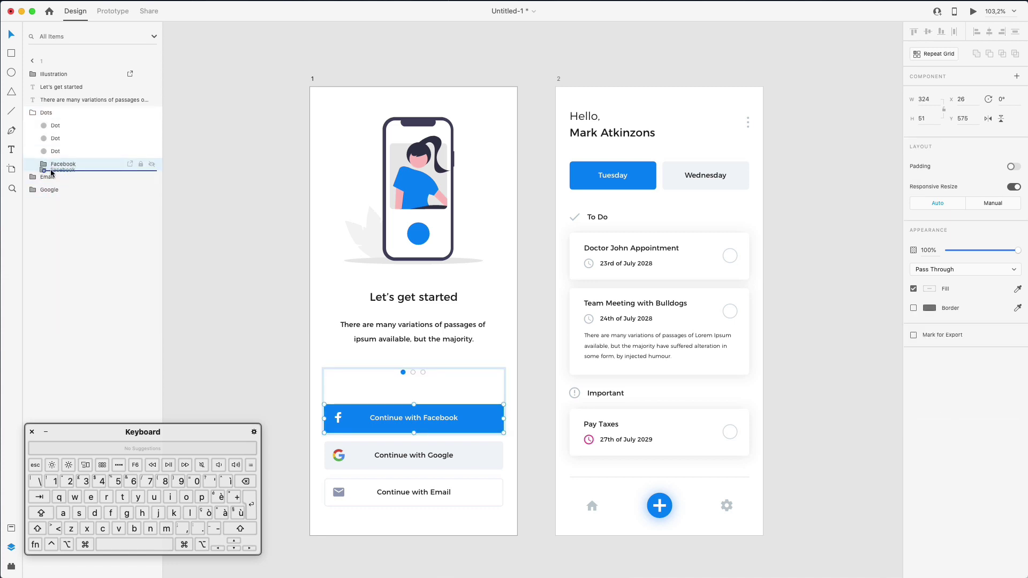
left_click_drag(44, 166, 47, 195)
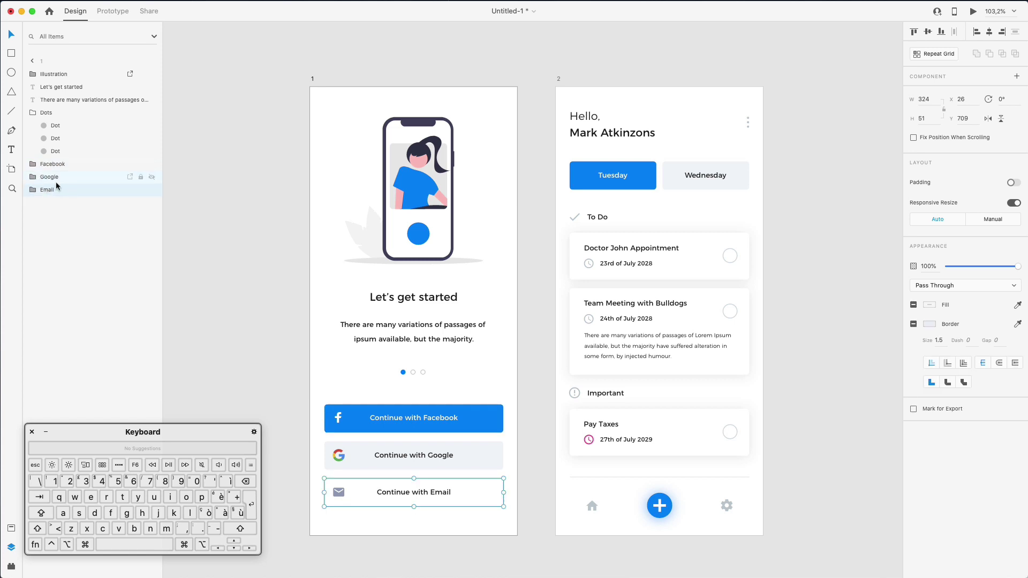
left_click(94, 225)
Bring the greeting text on the task home screen to the front
left_click(252, 170)
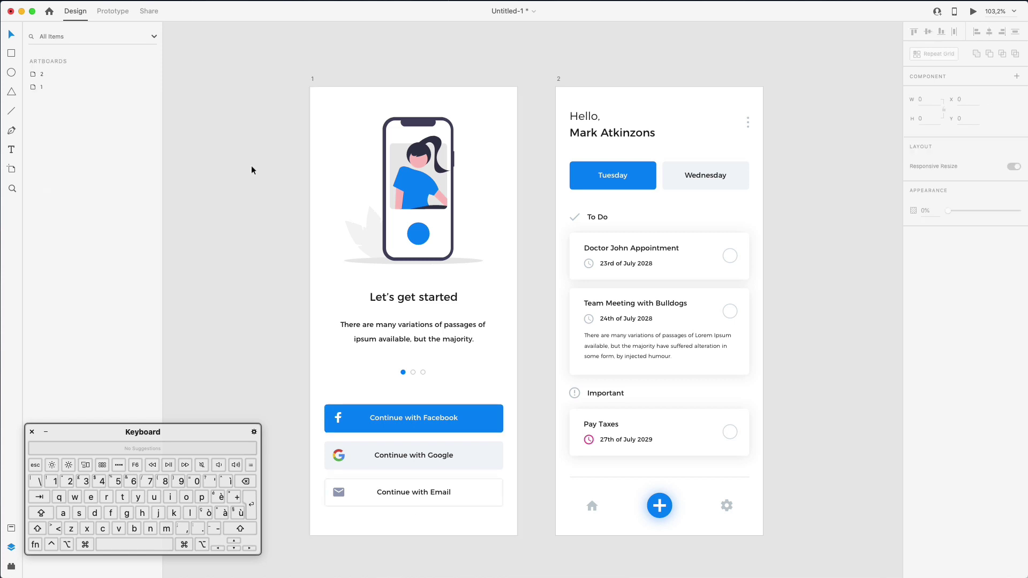
left_click(594, 126)
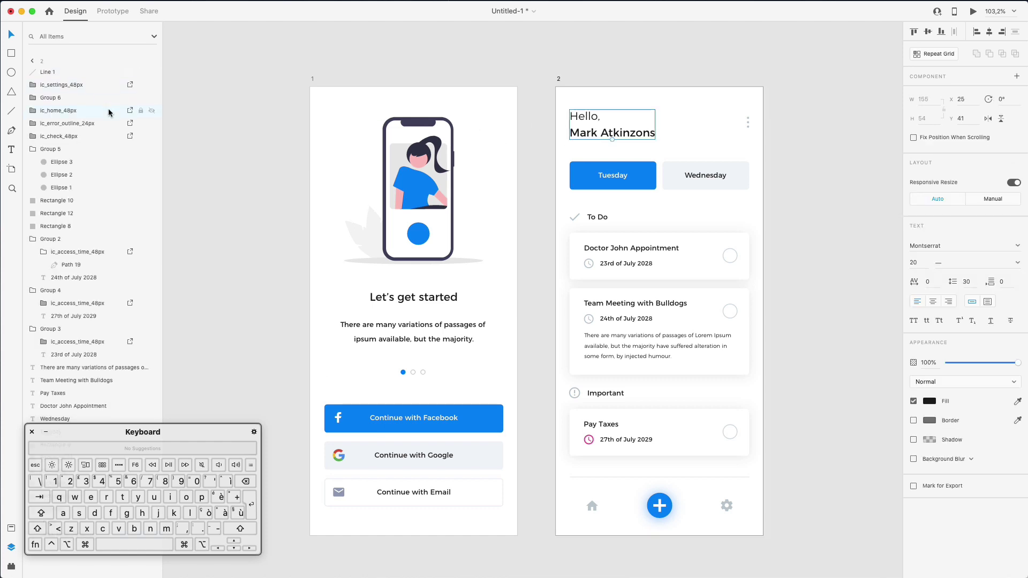
left_click_drag(145, 432, 312, 456)
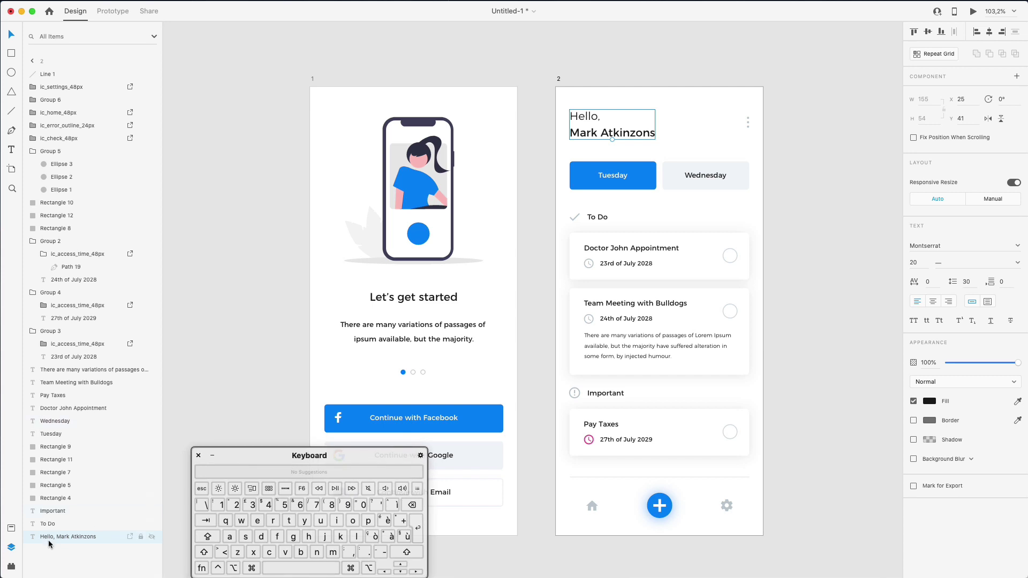
right_click(592, 128)
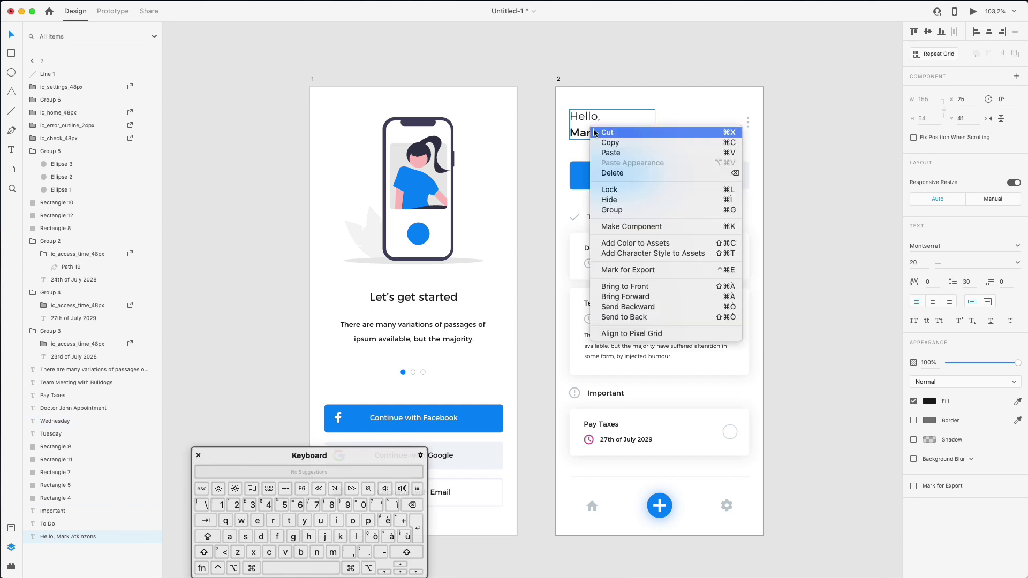
left_click(632, 289)
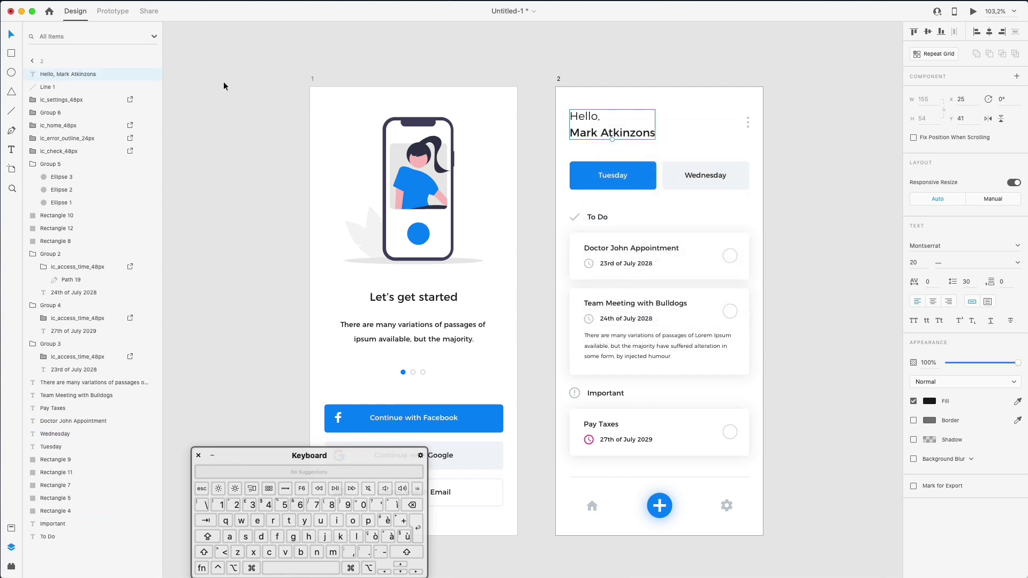
Rename the separator line layer to Divider
left_click(55, 87)
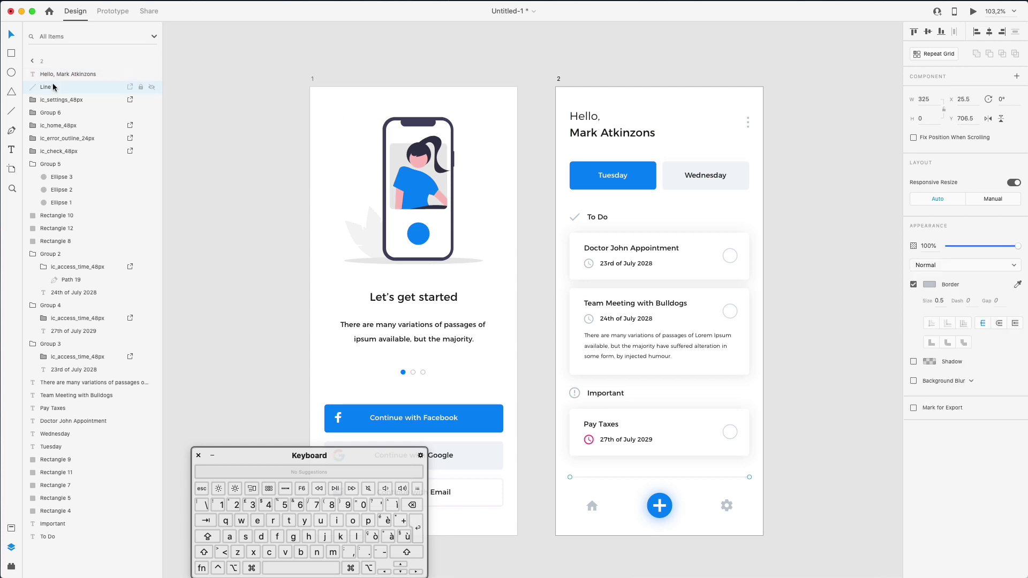
double_click(54, 87)
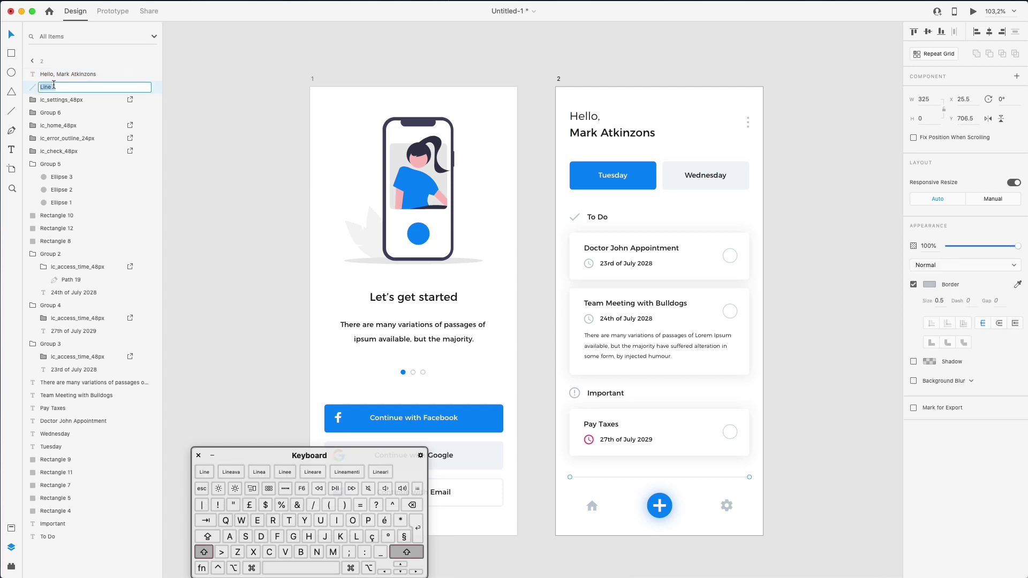
type("Divider")
key("Return")
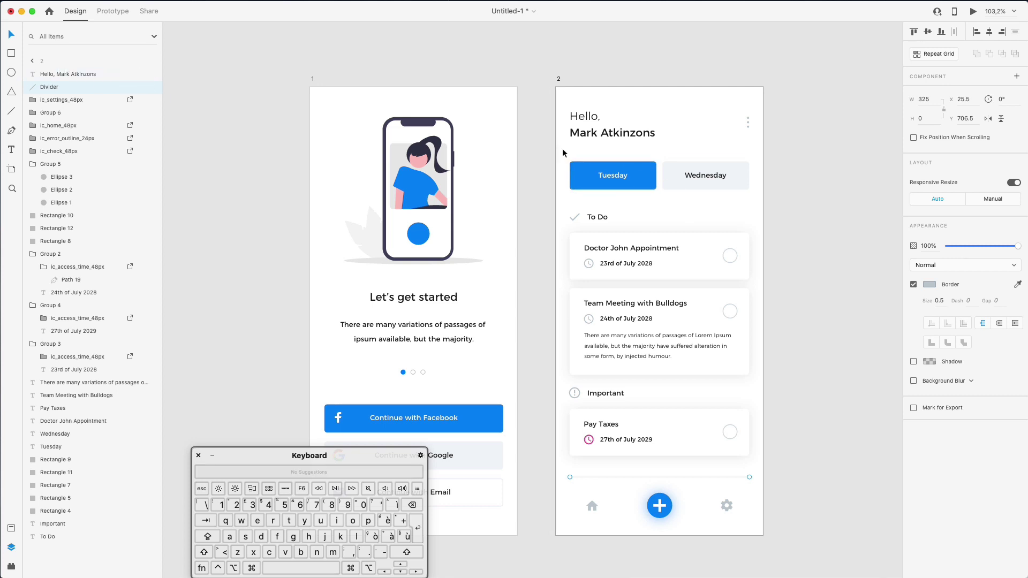
Rename the Team Meeting, Pay Taxes and Doctor card layers to Rectangle
left_click(616, 173)
left_click(645, 169, "shift")
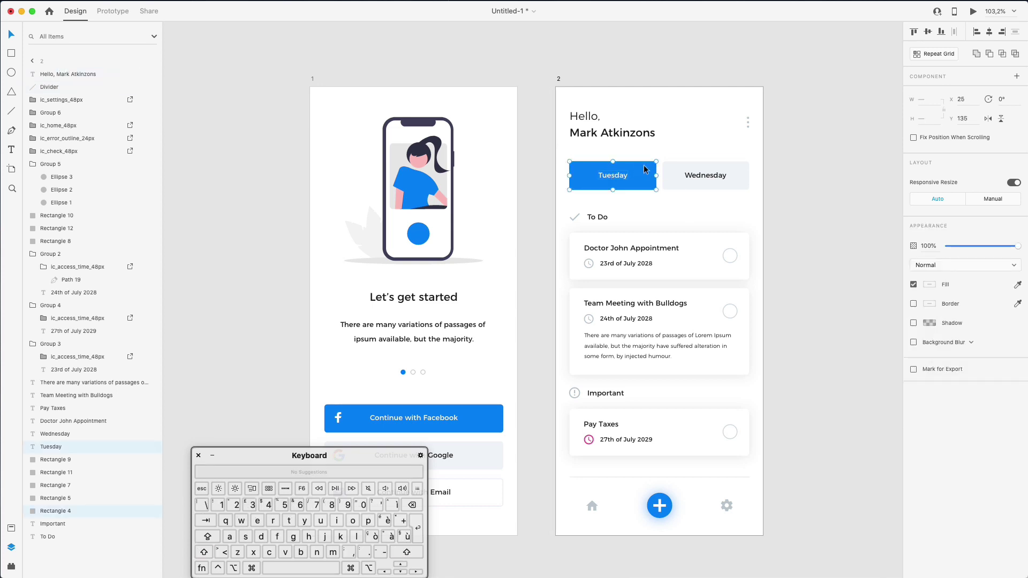
left_click(62, 473)
left_click(62, 461)
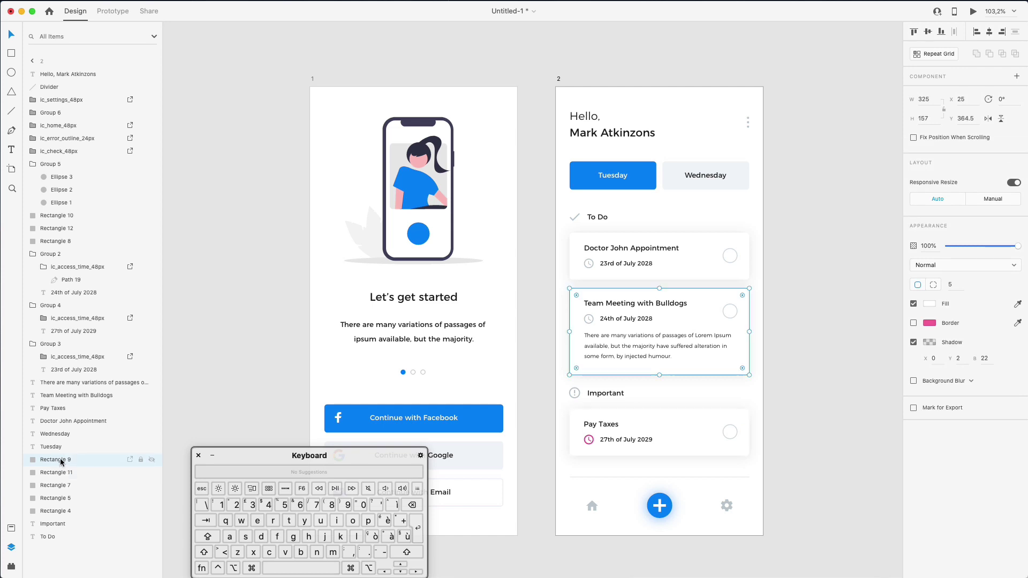
double_click(62, 462)
key("Right")
key("BackSpace")
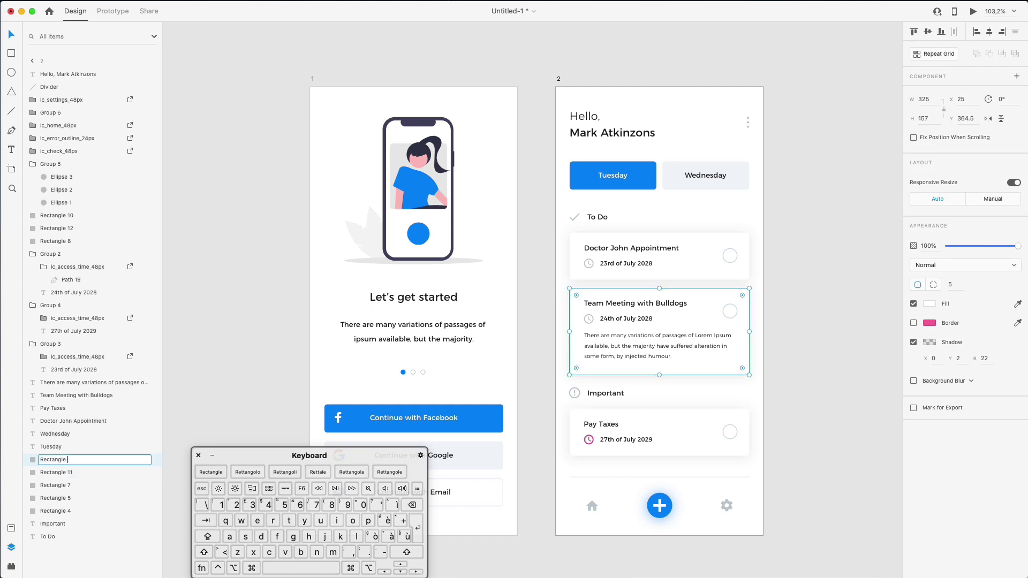
key("shift+Up")
key("super+c")
double_click(66, 472)
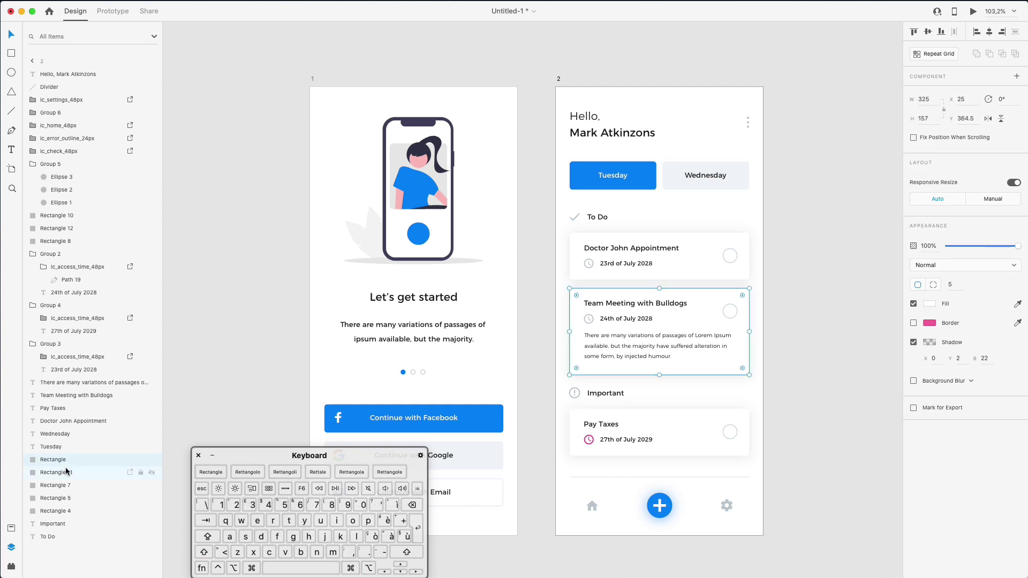
key("super+v")
key("Return")
double_click(67, 485)
key("super+v")
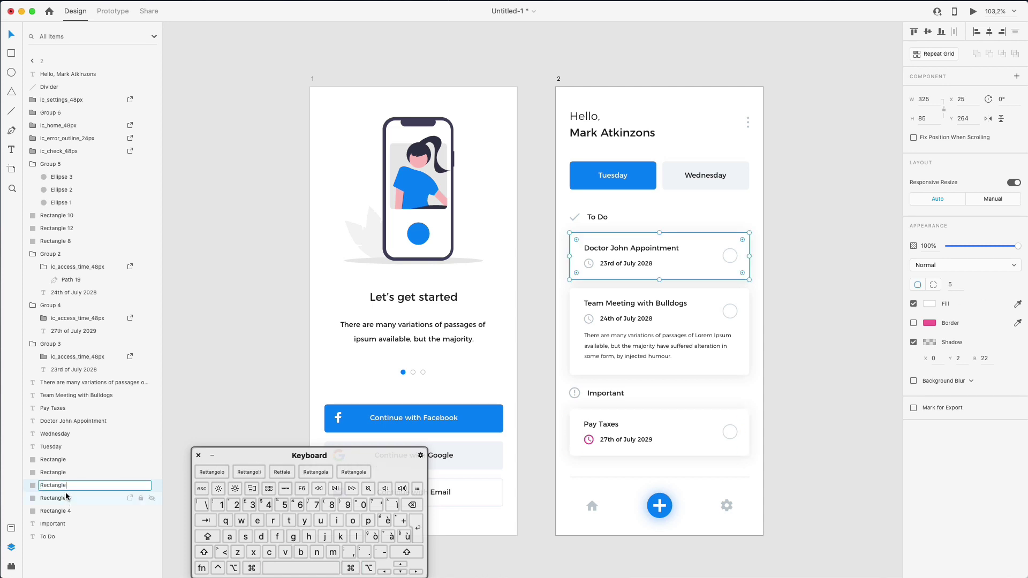
left_click(68, 498)
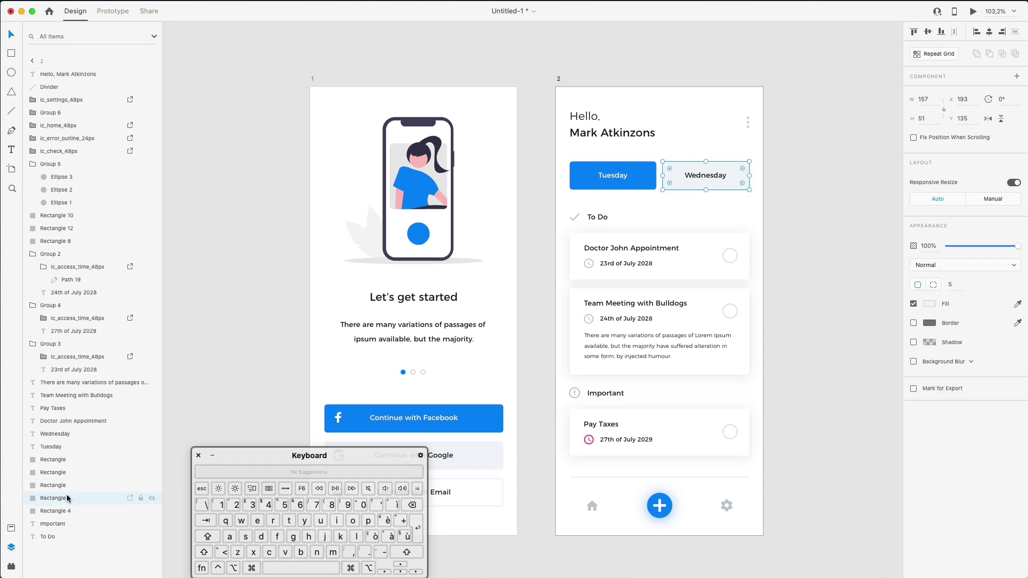
Rename the Wednesday, Tuesday and Rectangle 10, 12 and 8 layers to Rectangle
double_click(67, 498)
key("super+v")
key("Return")
double_click(67, 511)
key("super+v")
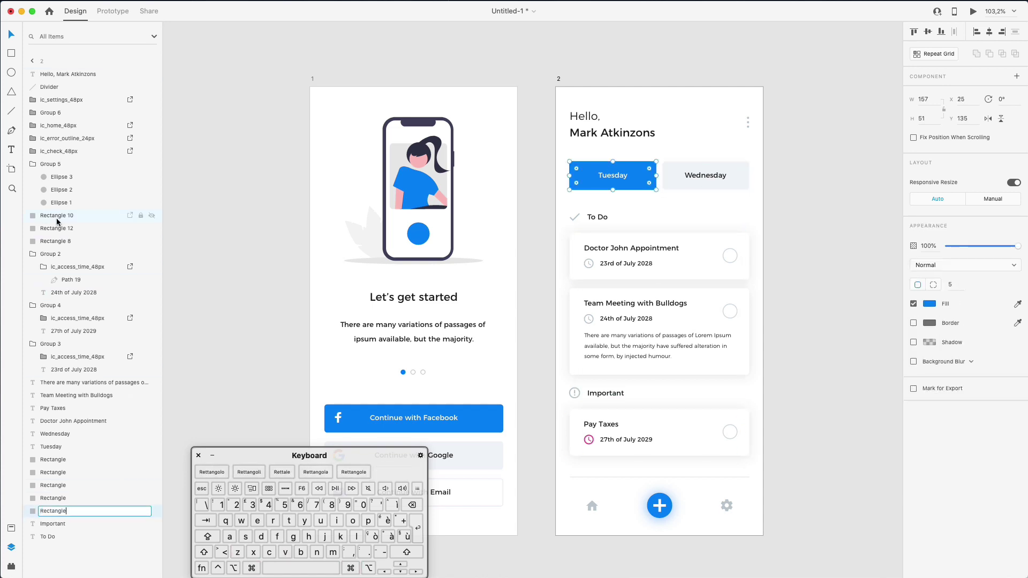
key("Return")
double_click(57, 219)
key("super+v")
key("Return")
double_click(64, 230)
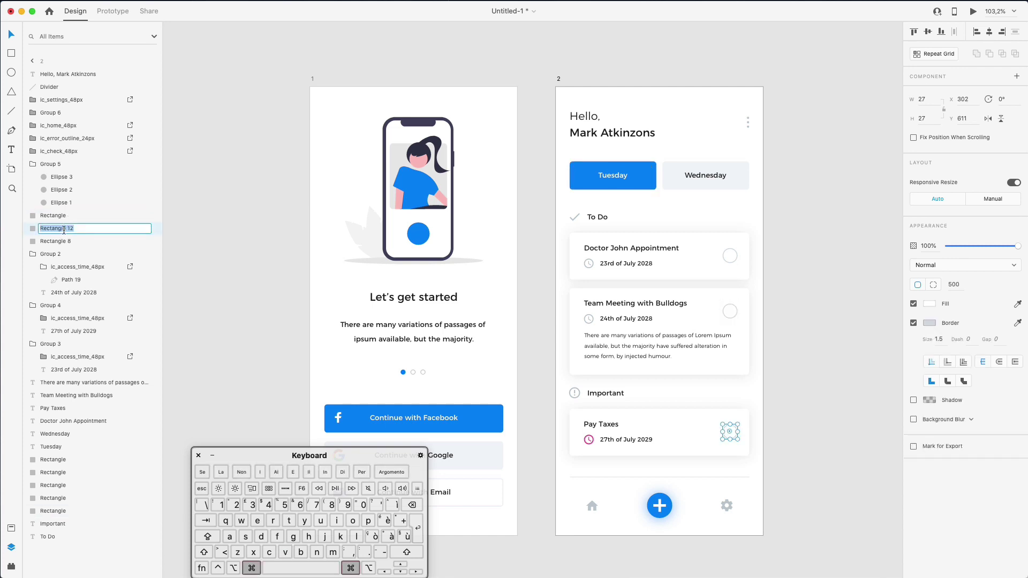
key("super+v")
key("Return")
double_click(62, 241)
key("super+v")
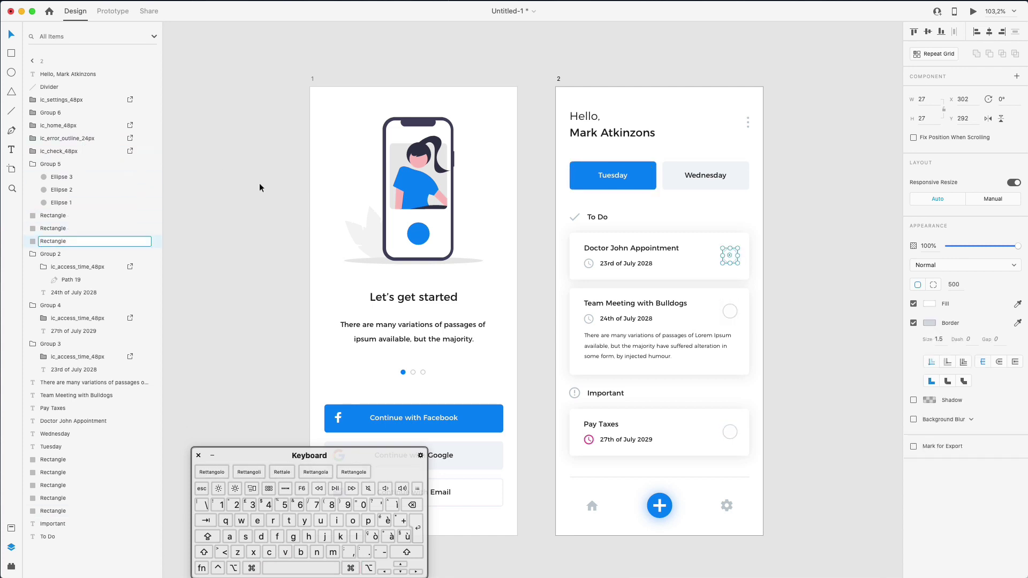
key("Return")
Group the Tuesday button's rectangle and text and name the group Tuesday
left_click_drag(566, 156, 641, 186)
key("super+g")
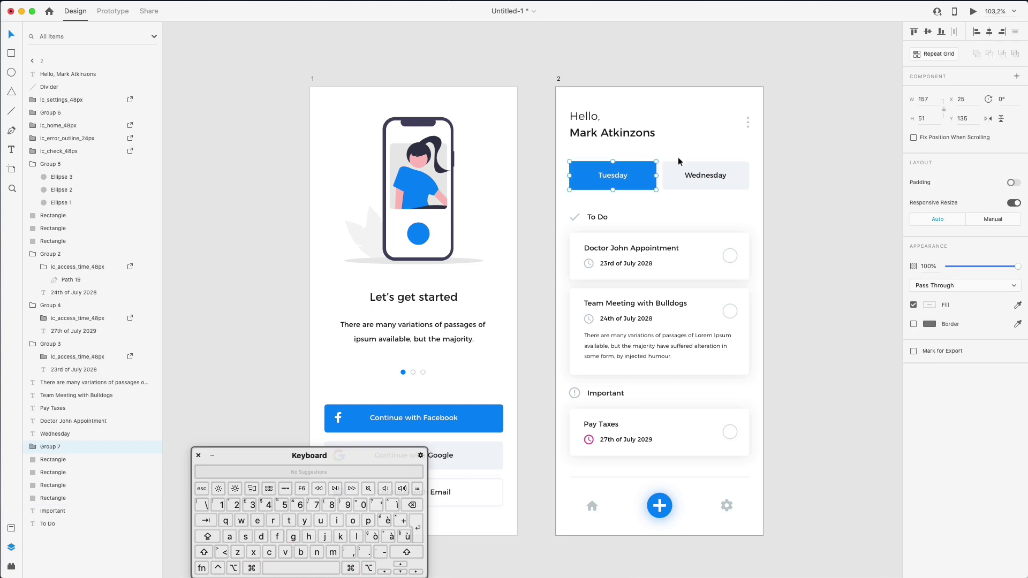
double_click(51, 447)
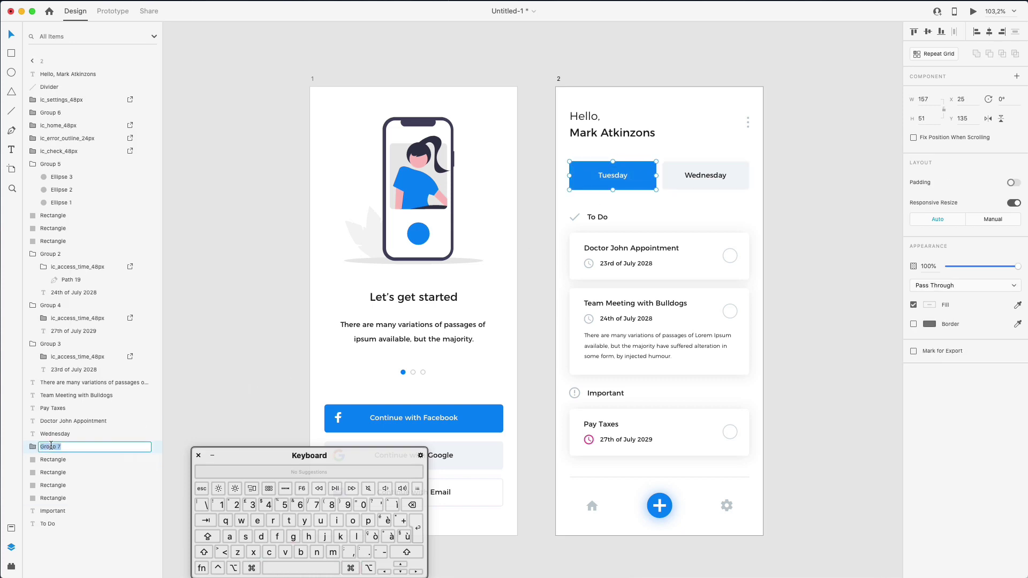
type("Tuesday")
key("Return")
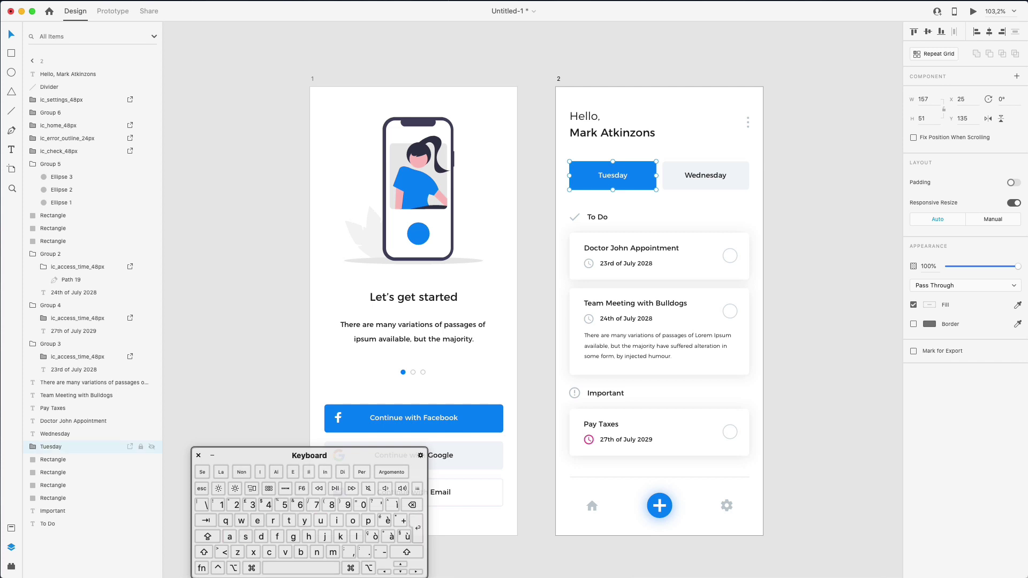
Group the Wednesday button as Wednesday and move both day groups to the top of the layers
left_click_drag(679, 165, 729, 191)
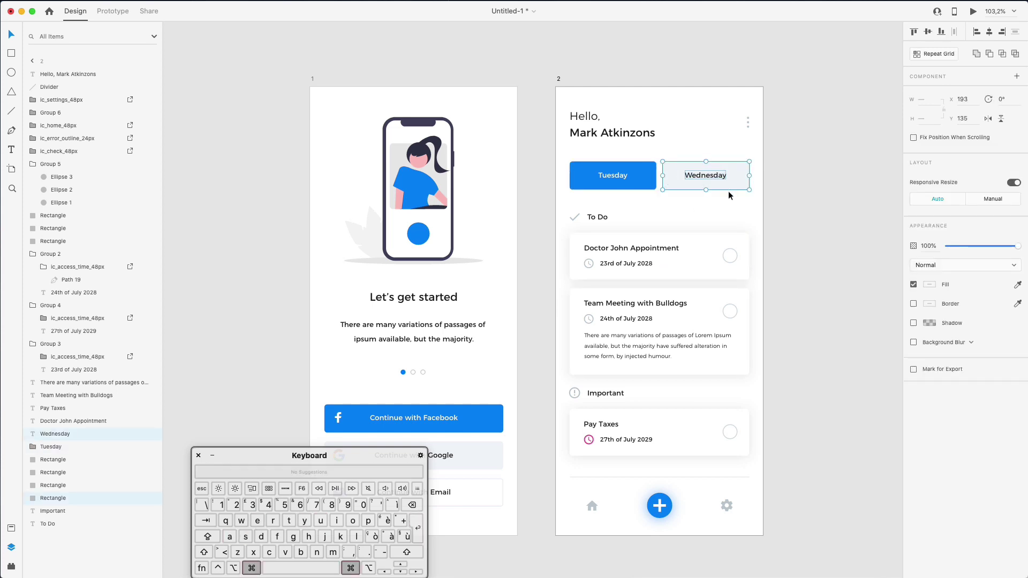
key("super+r")
key("super+shift+g")
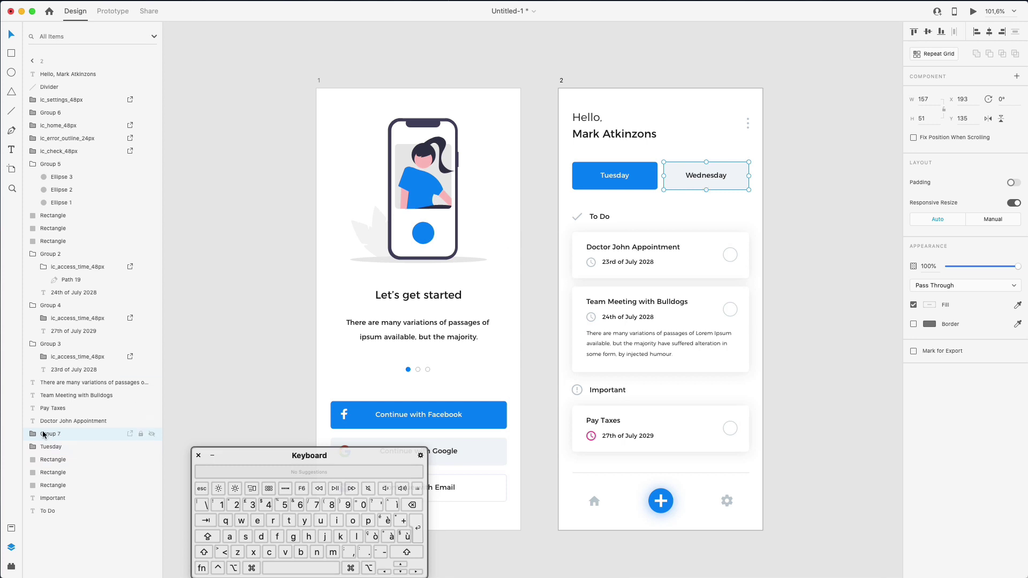
double_click(45, 434)
type("Wednesday")
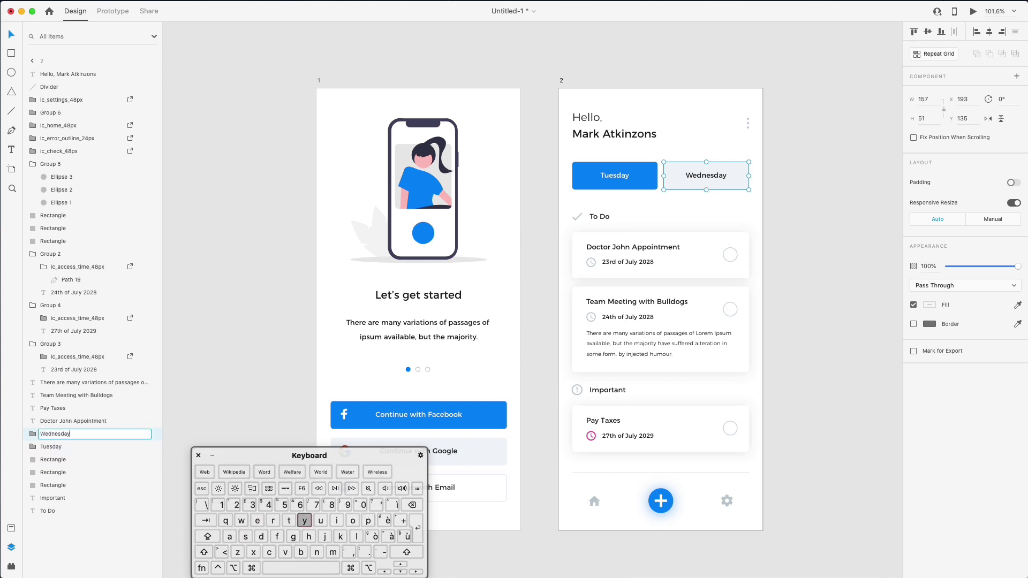
key("Return")
left_click(53, 447, "shift")
left_click_drag(54, 448, 76, 87)
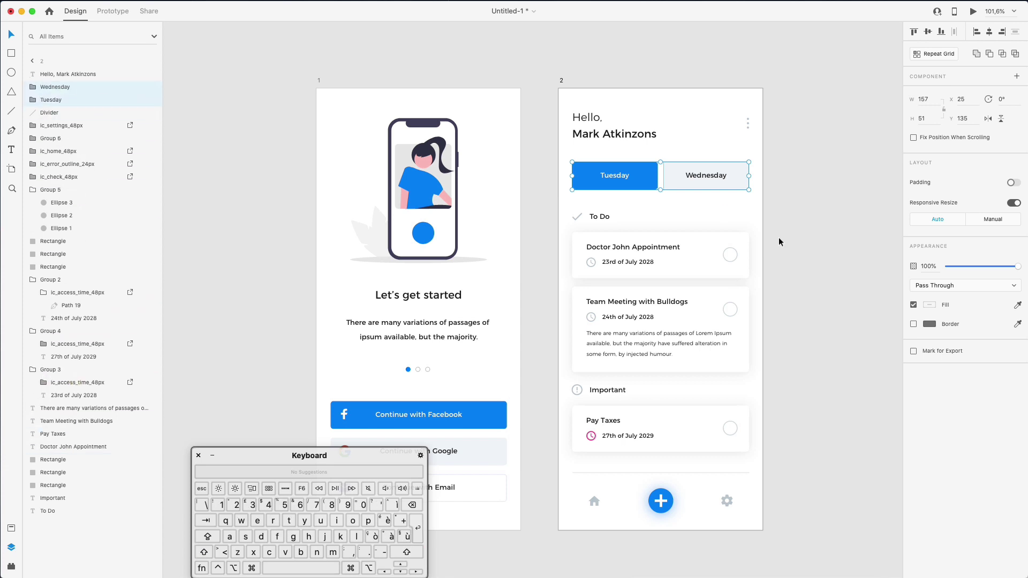
mouse_move(586, 202)
left_mouse_down()
mouse_move(615, 223)
mouse_move(581, 220)
left_mouse_up()
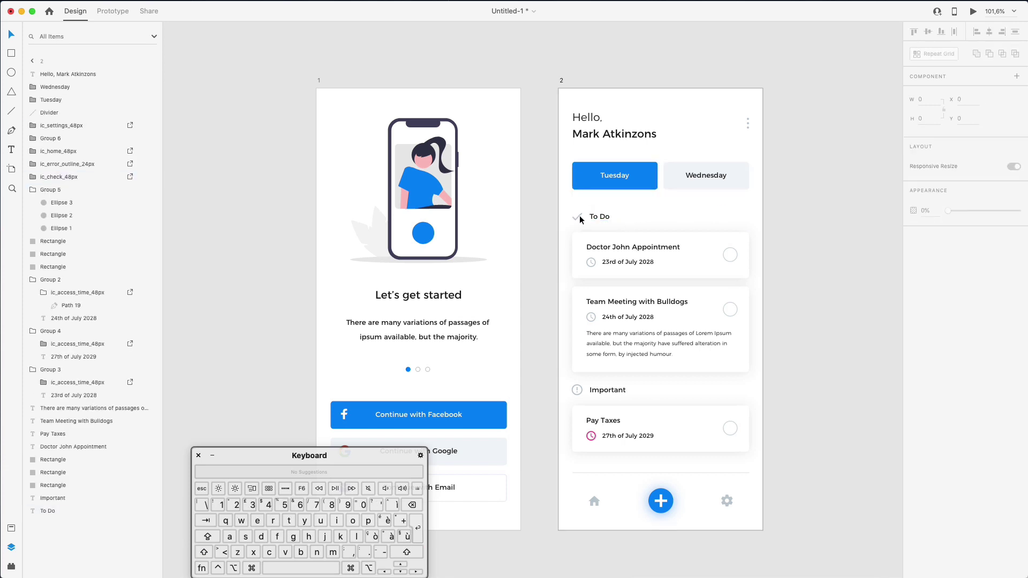
Undo the accidental repeat grid and ungroup the three icon groups into plain paths
left_click(578, 217)
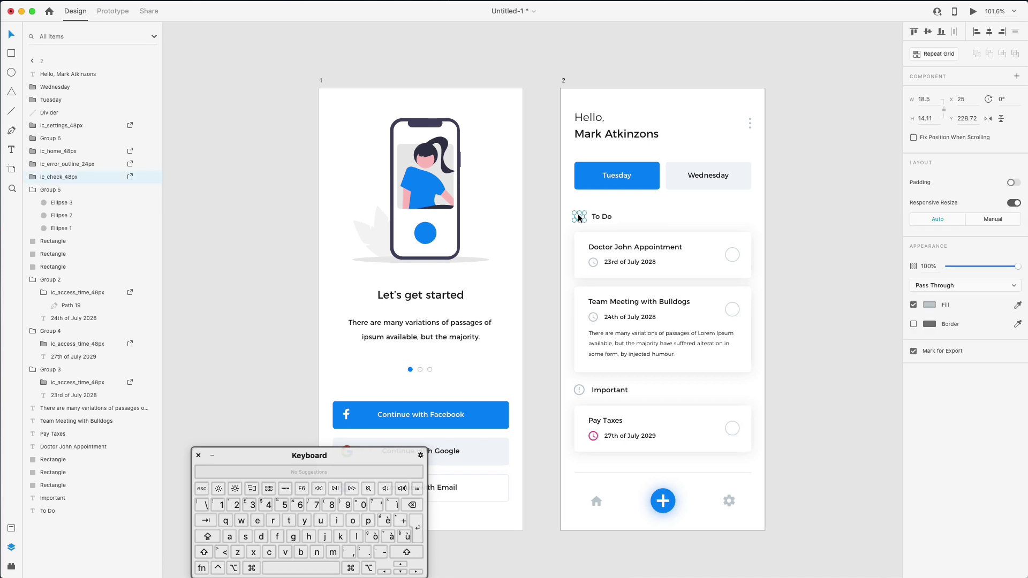
key("super+r")
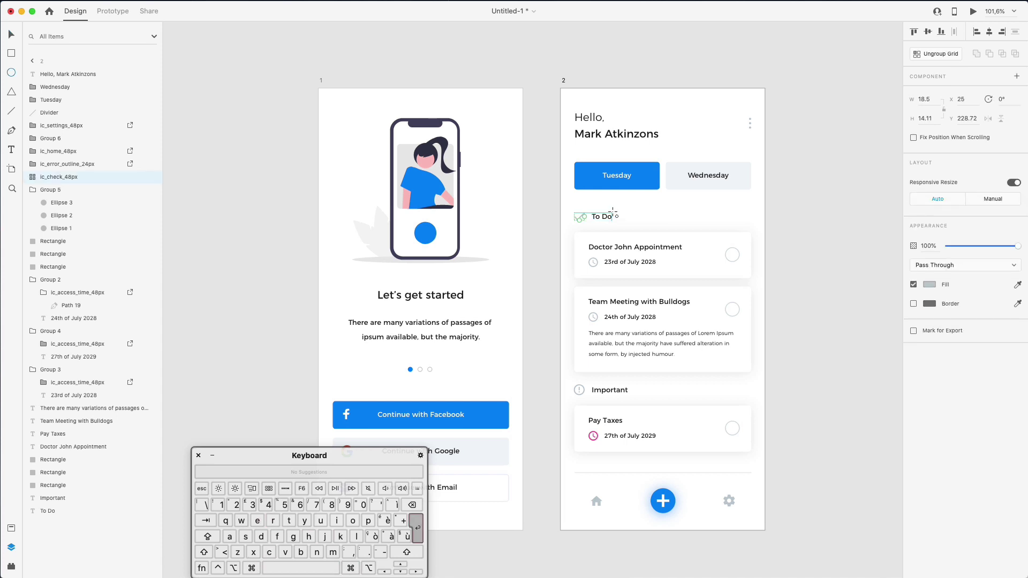
key("super+z")
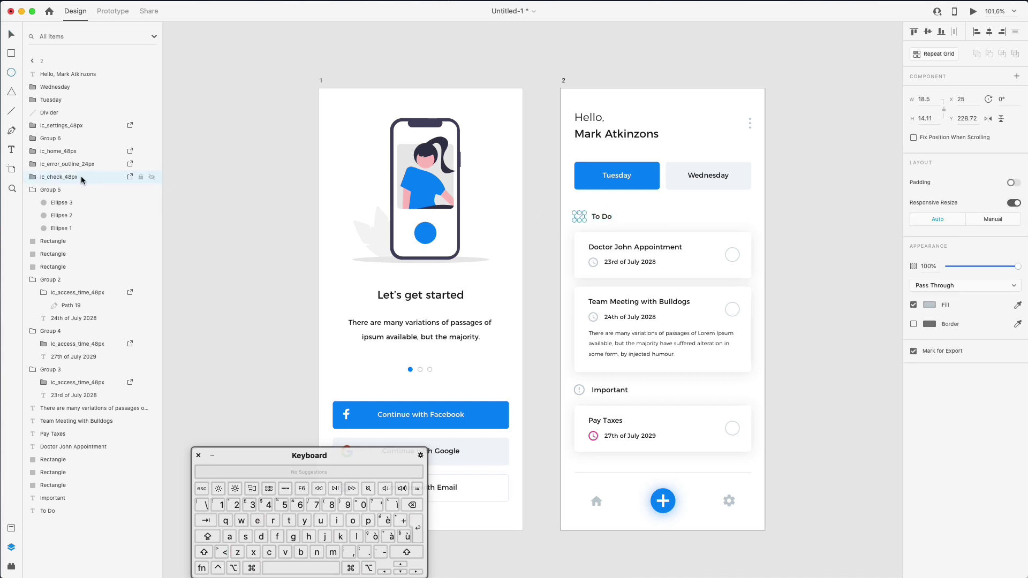
double_click(81, 176)
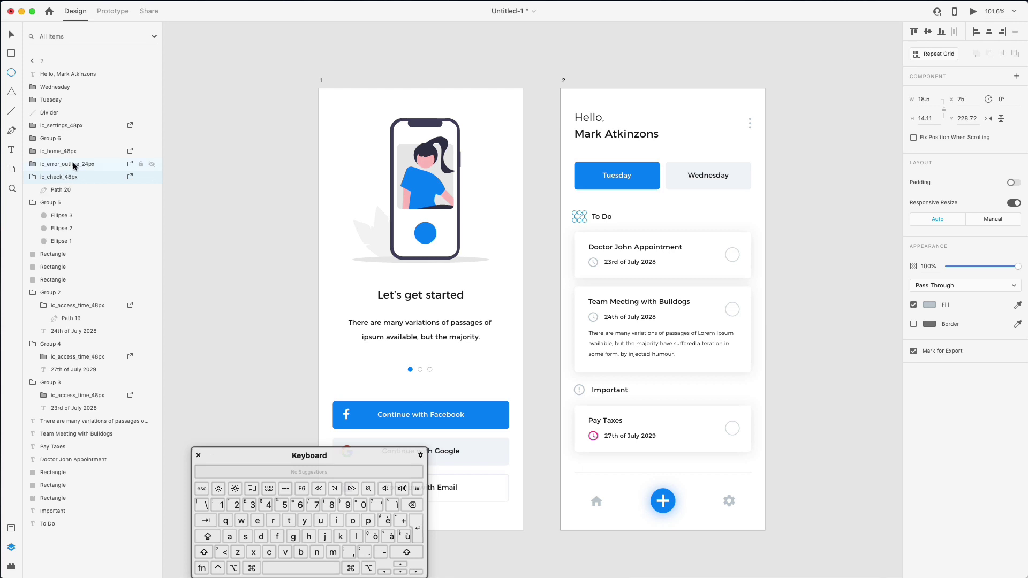
left_click(68, 153, "shift")
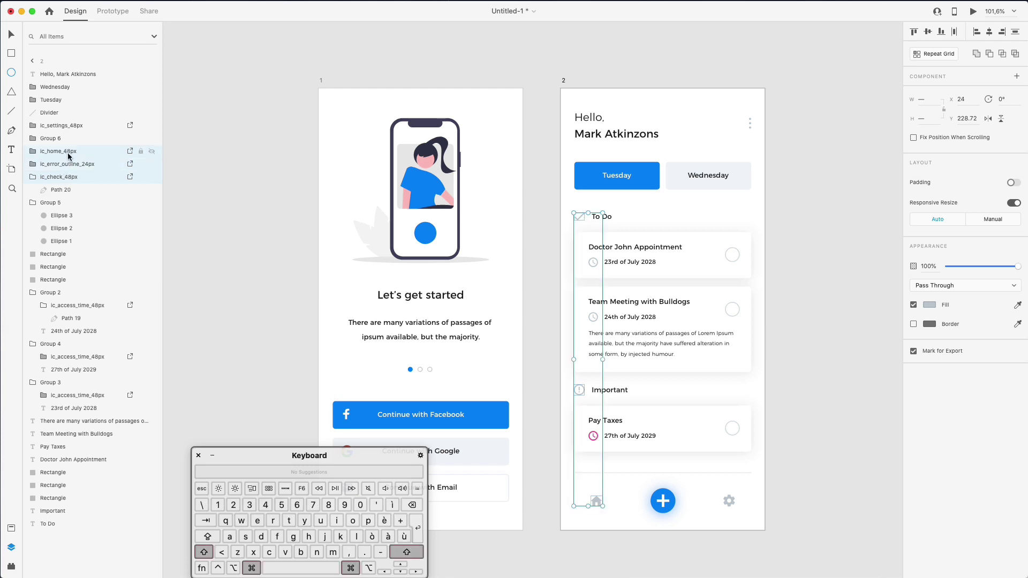
key("super+shift+g")
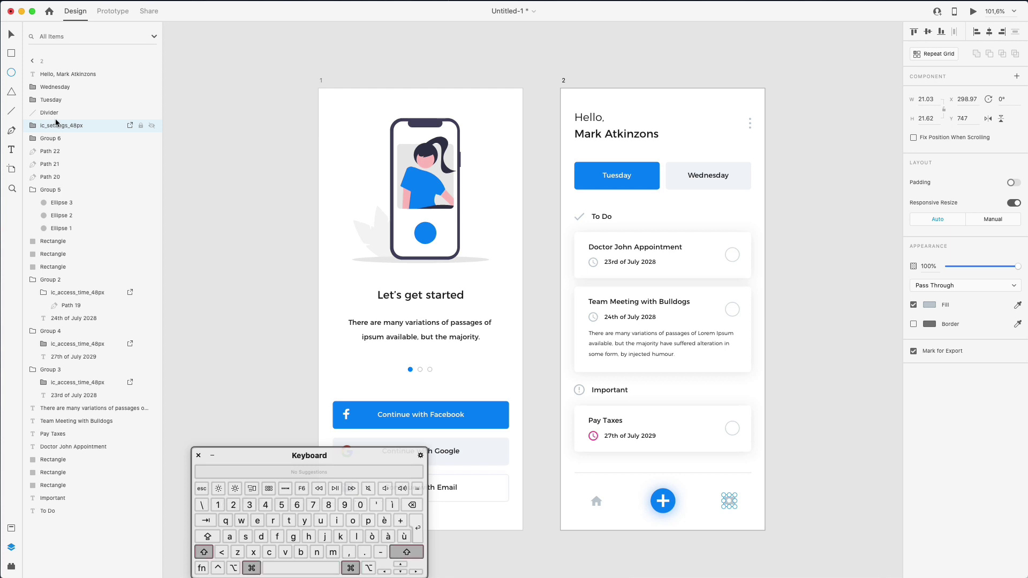
key("super+shift+g")
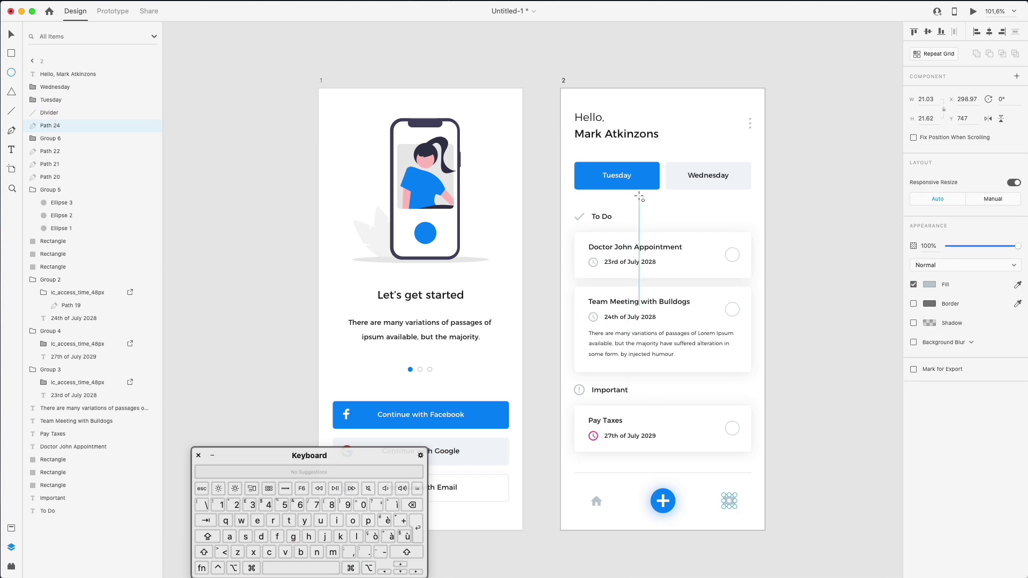
key("v")
Rename the check icon layer Check and the three-dot group Dots
left_click(580, 216)
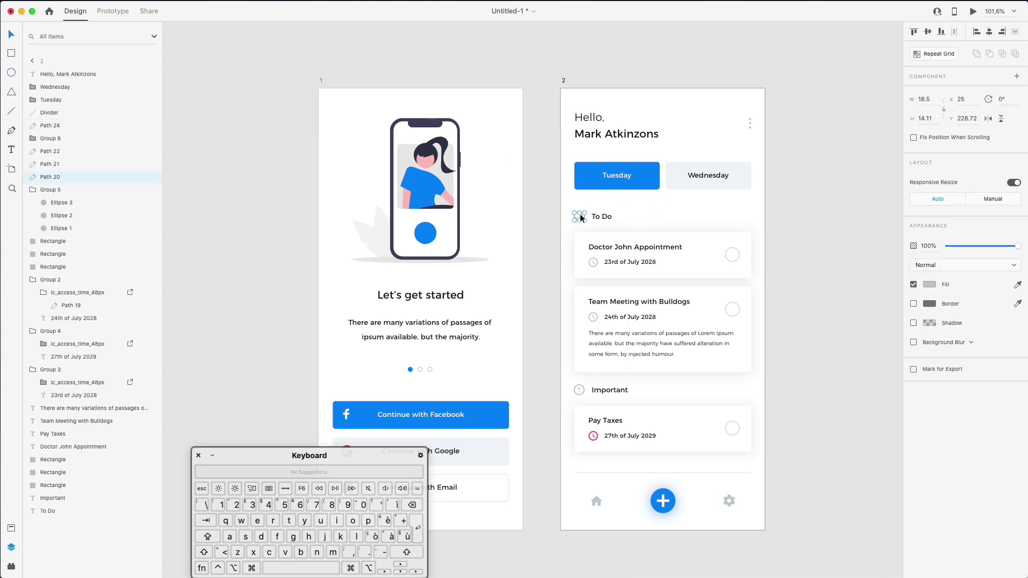
double_click(57, 177)
type("Check")
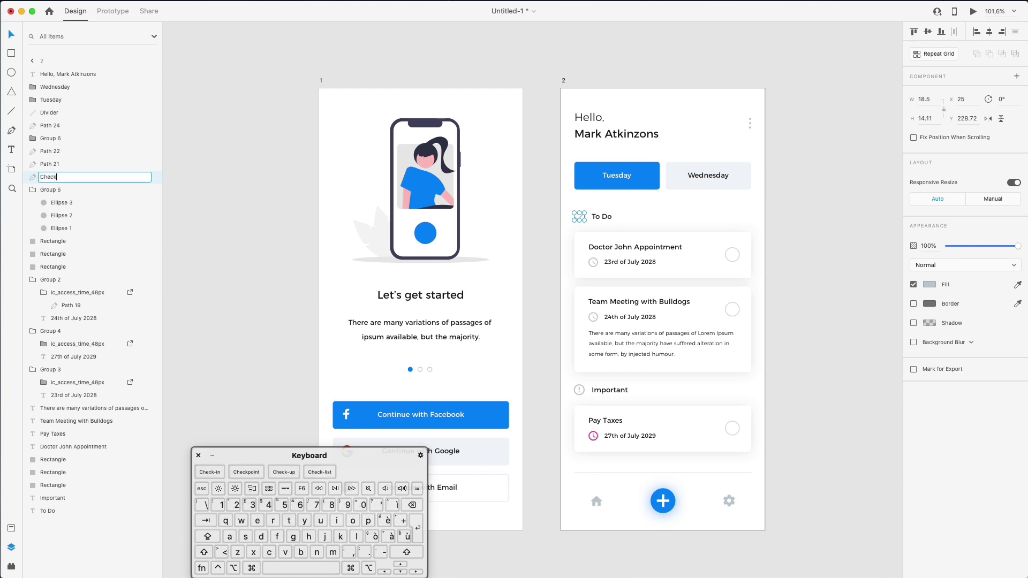
key("Return")
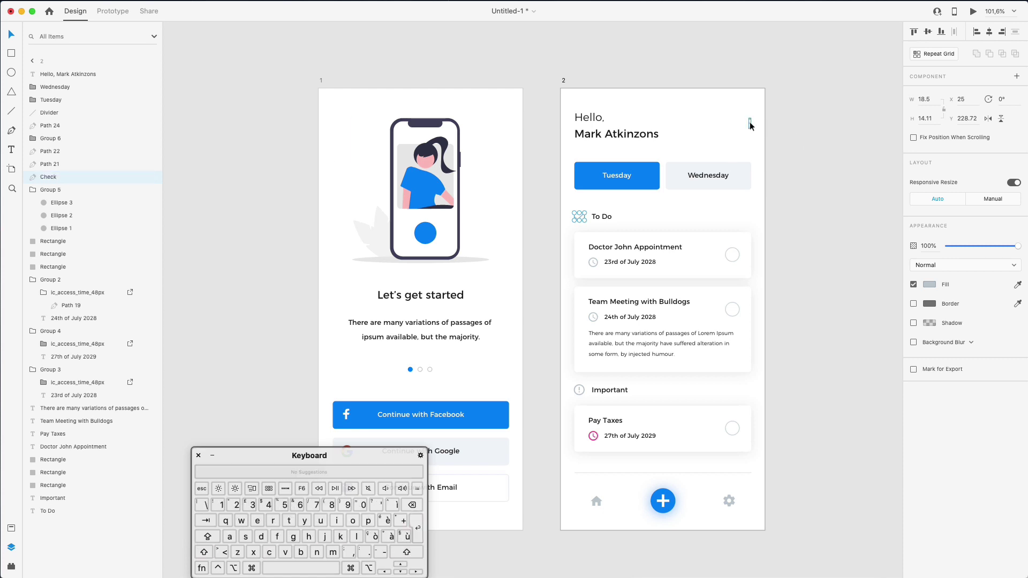
left_click(750, 124)
double_click(49, 190)
type("Dots")
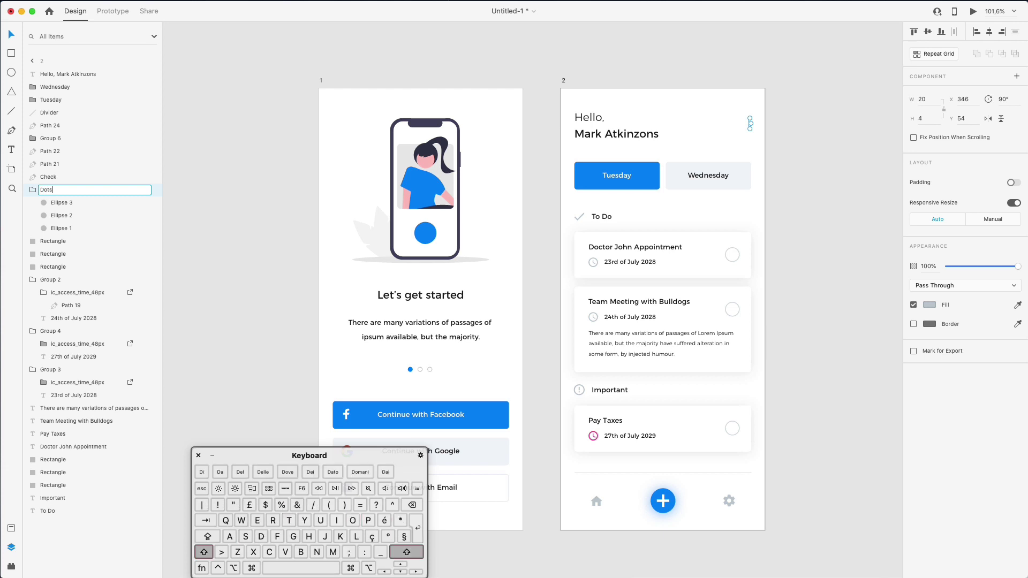
key("super+a")
key("super+c")
key("Return")
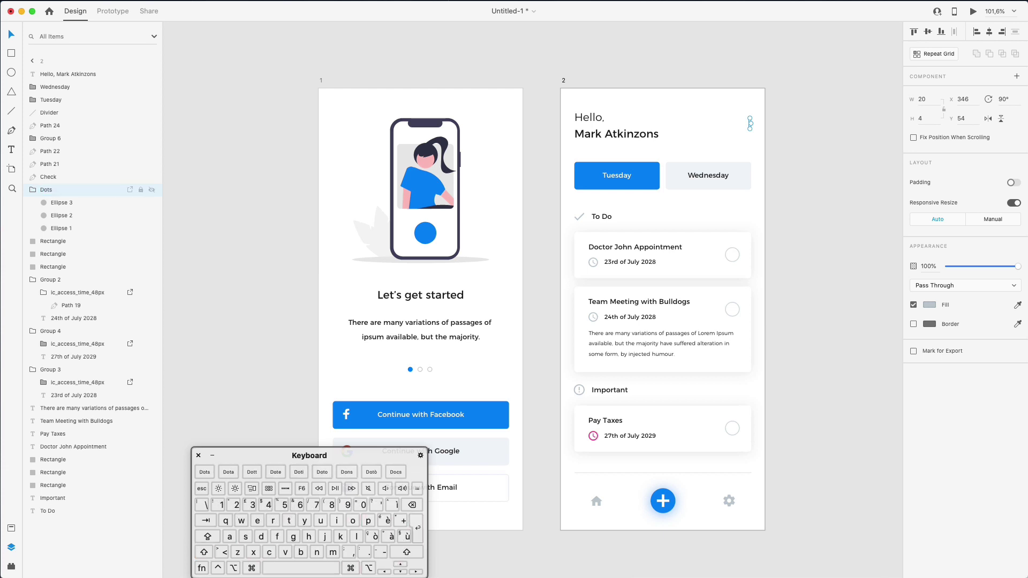
Rename the three circles inside the Dots group to Dot
left_click(52, 203)
double_click(58, 204)
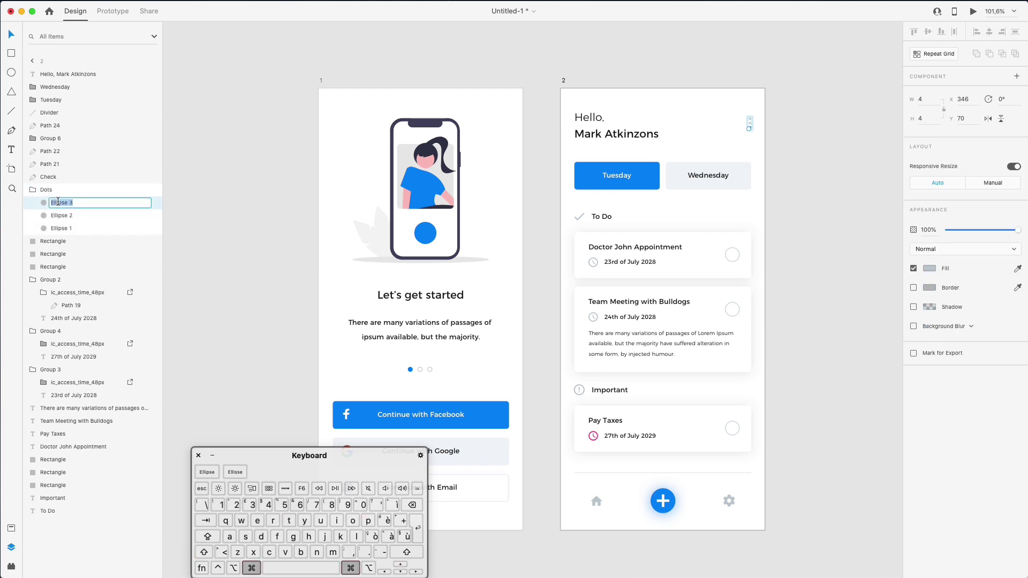
type("Dot")
key("super+a")
key("super+c")
key("Return")
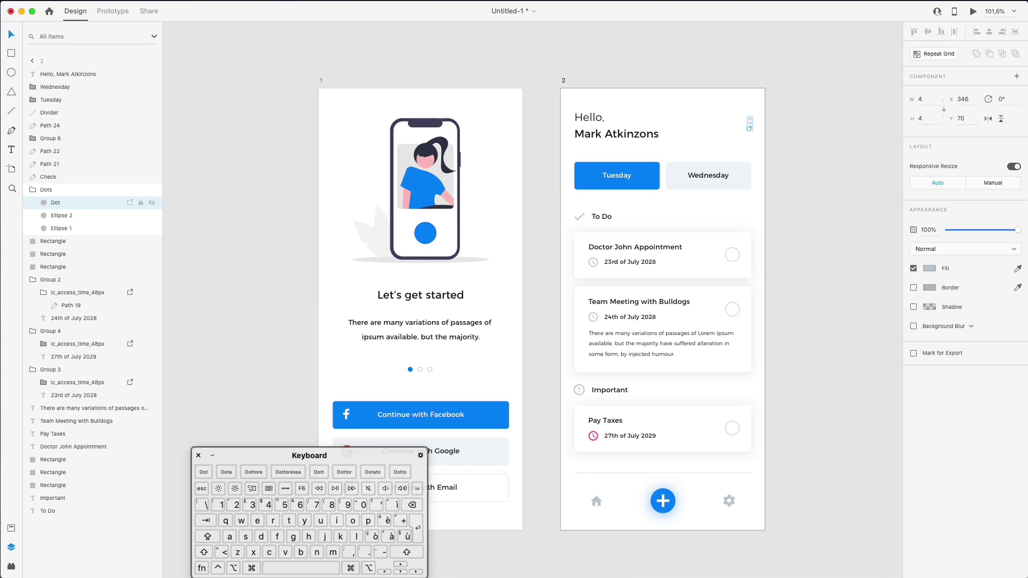
double_click(59, 216)
key("super+v")
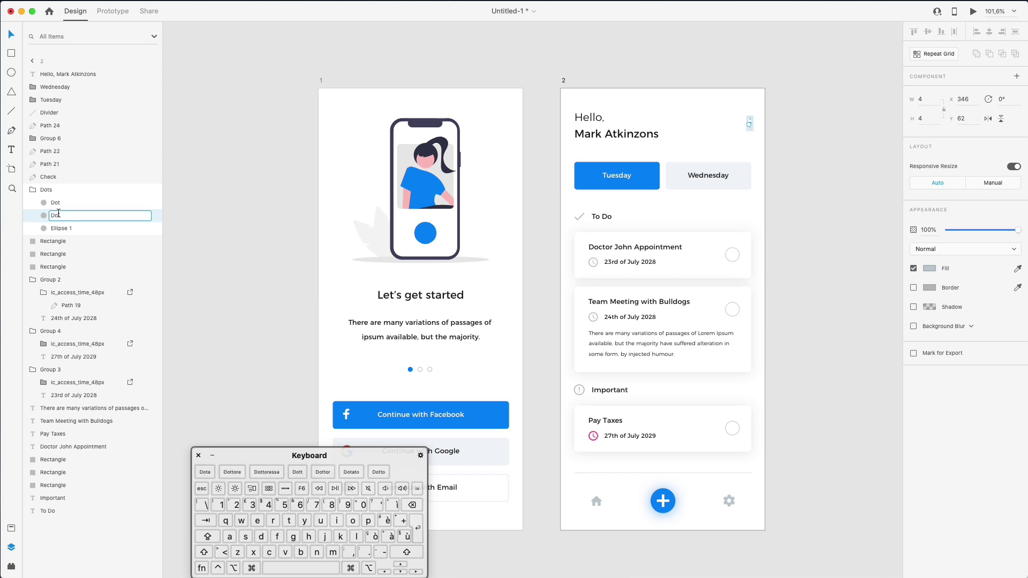
key("Return")
double_click(60, 228)
key("super+v")
Move the Dots group up to sit just below the greeting in the Layers panel
left_click(211, 159)
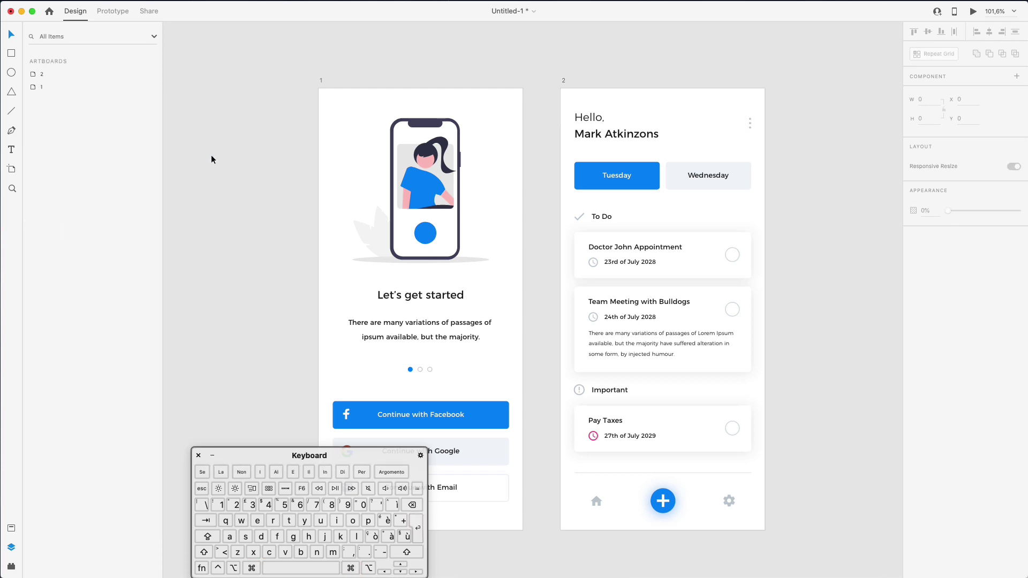
left_click(718, 172)
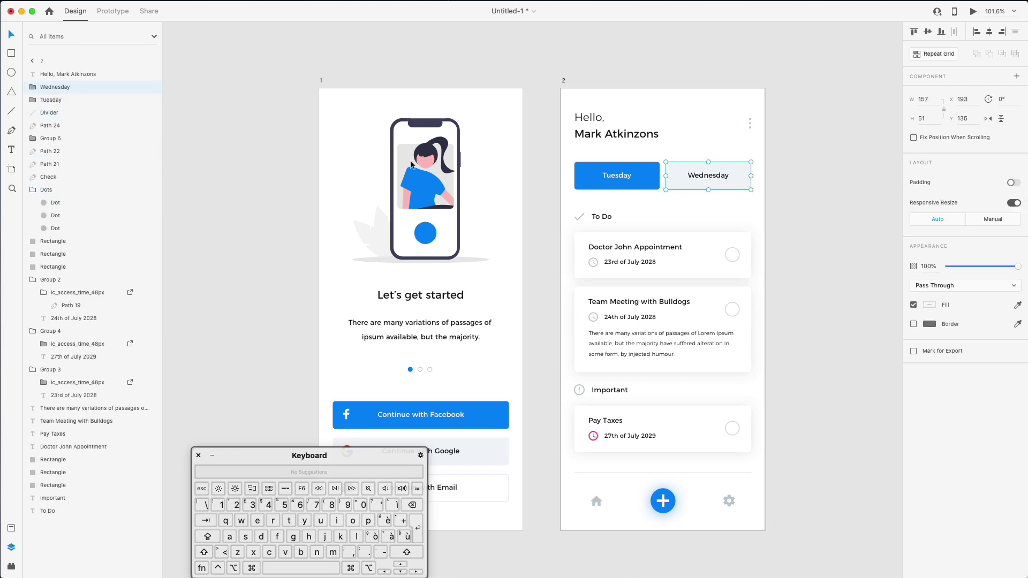
left_click(32, 190)
left_click_drag(33, 191, 53, 85)
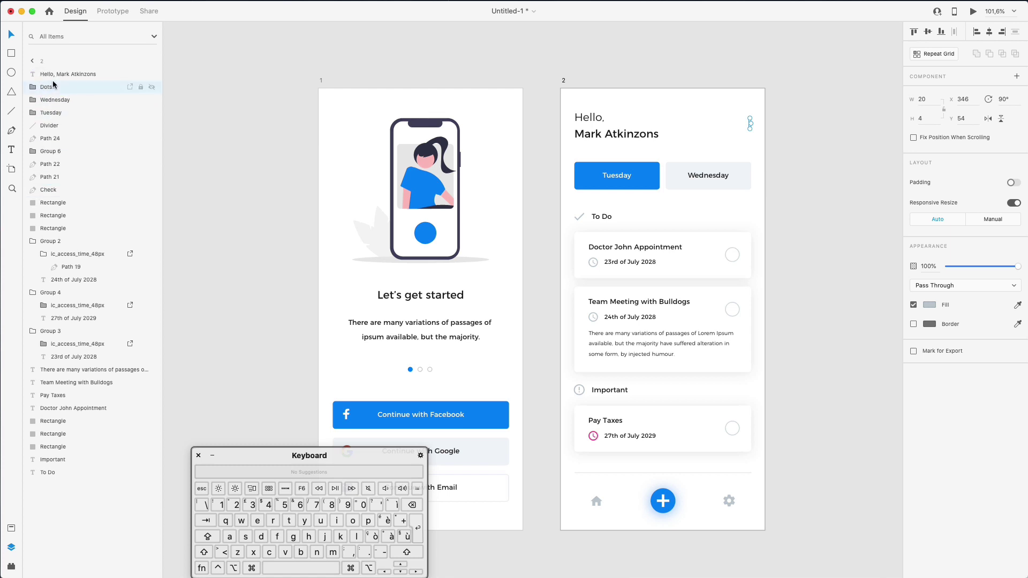
Rename the clock icon layer in Group 2 to 'time'
left_click(599, 247)
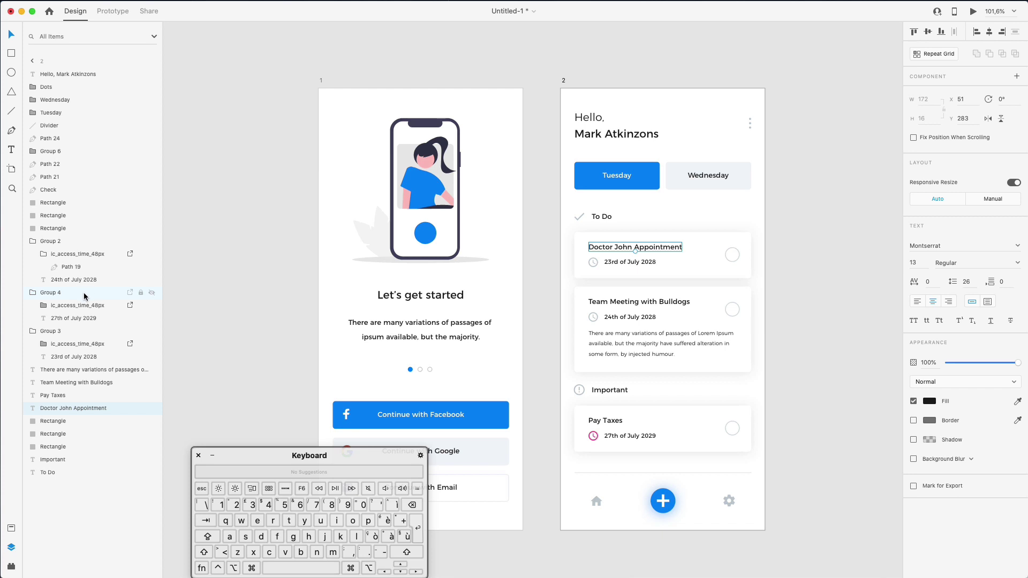
left_click(64, 256)
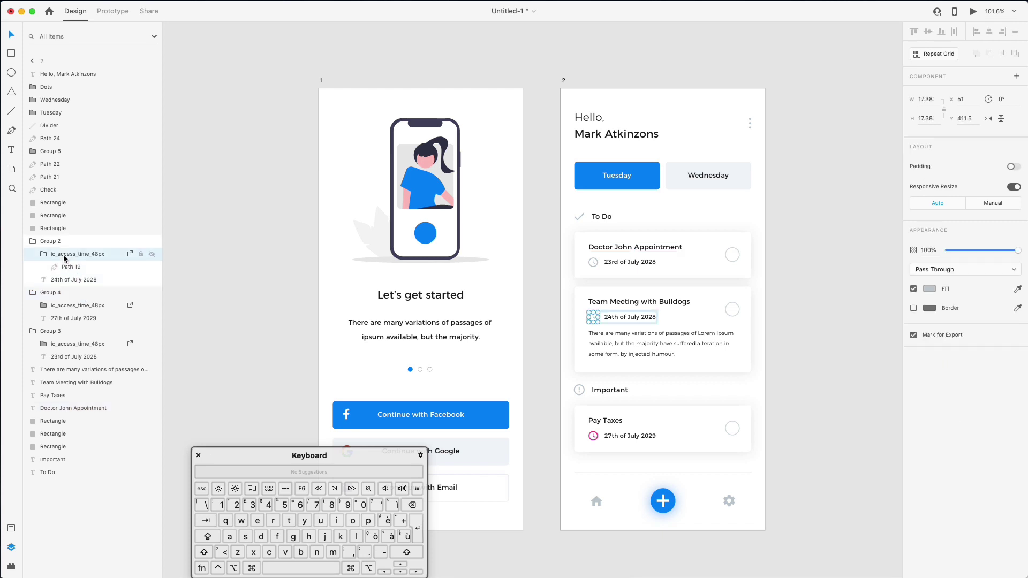
double_click(73, 257)
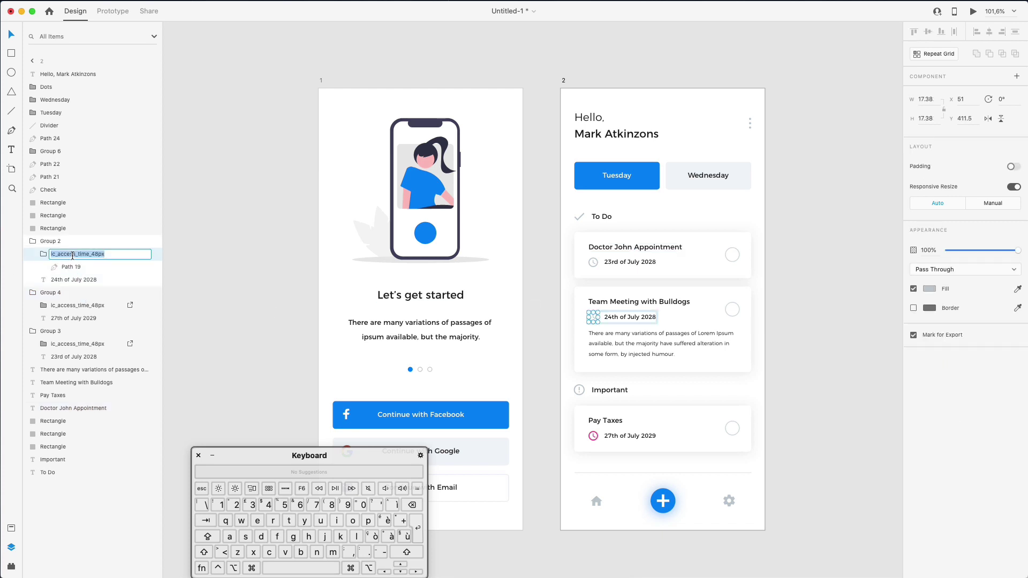
type("time")
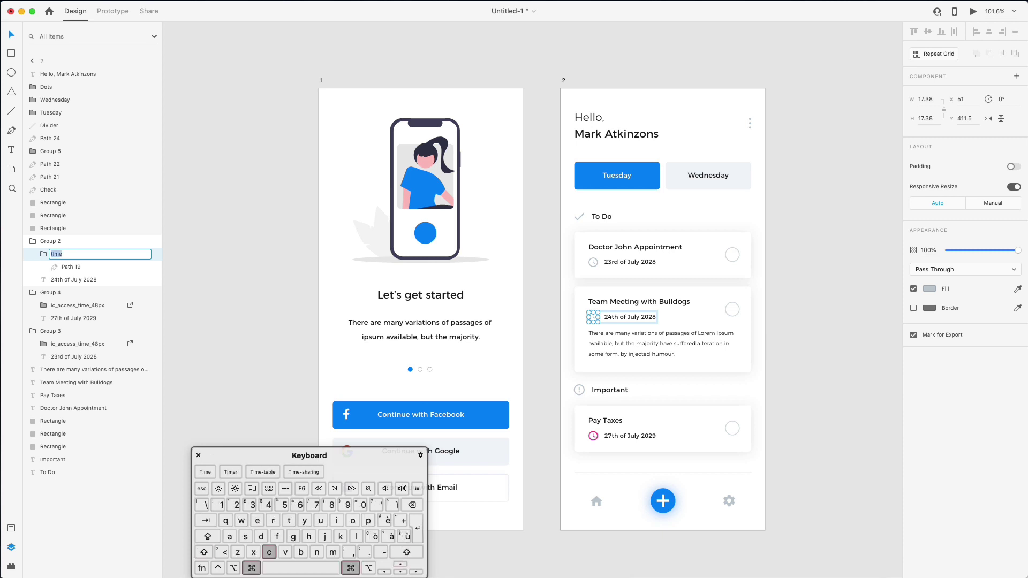
key("Return")
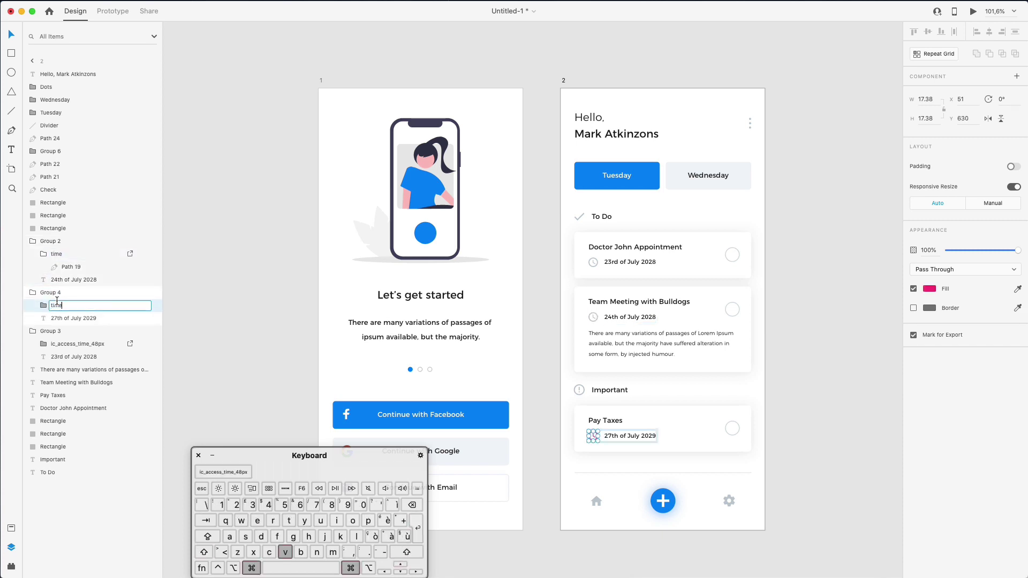
left_click(223, 260)
left_click(670, 250)
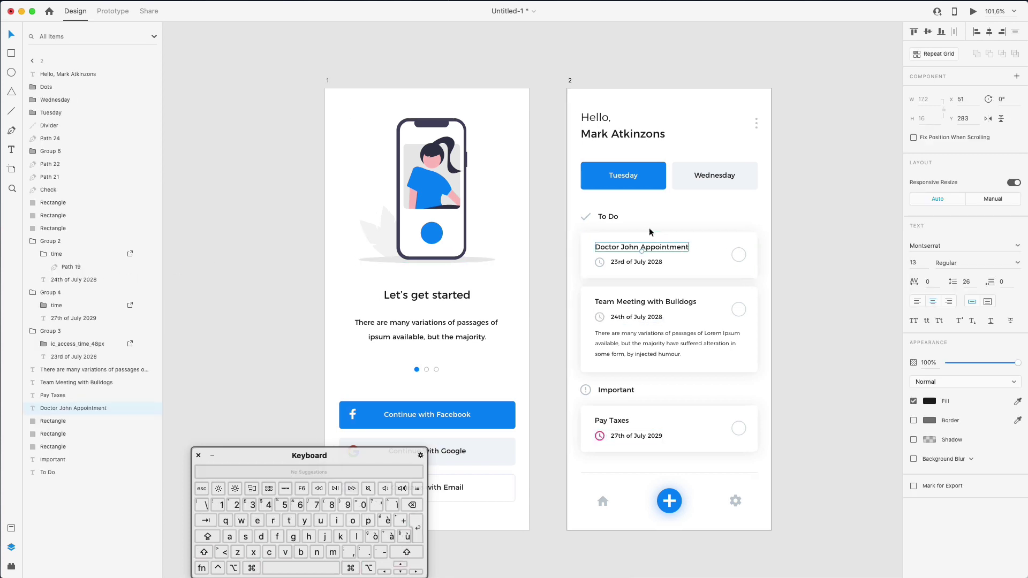
left_click(775, 243)
Group the first task card as '1' and the Team Meeting card as '2'
left_click_drag(580, 236, 788, 275)
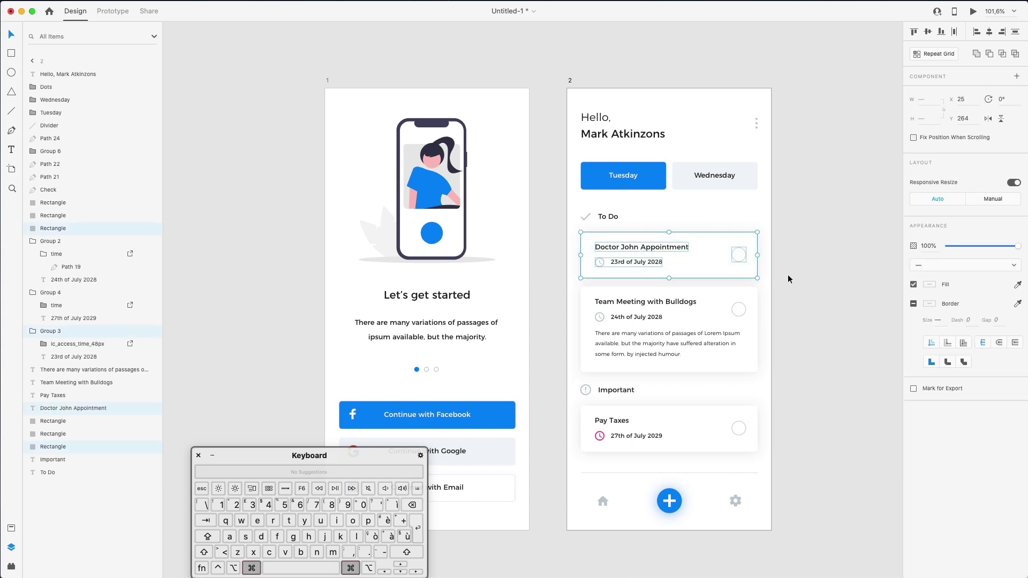
key("super+g")
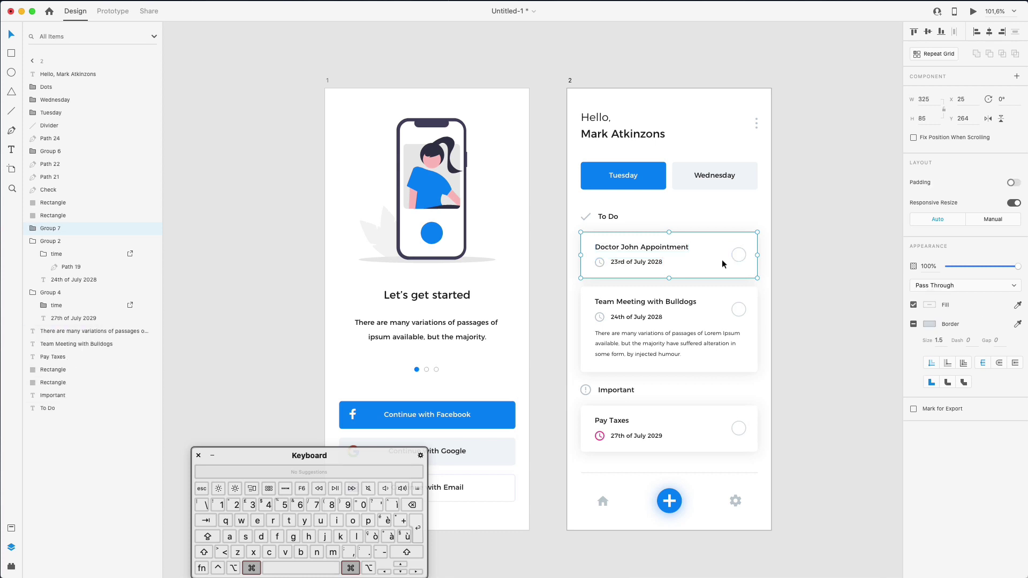
double_click(53, 229)
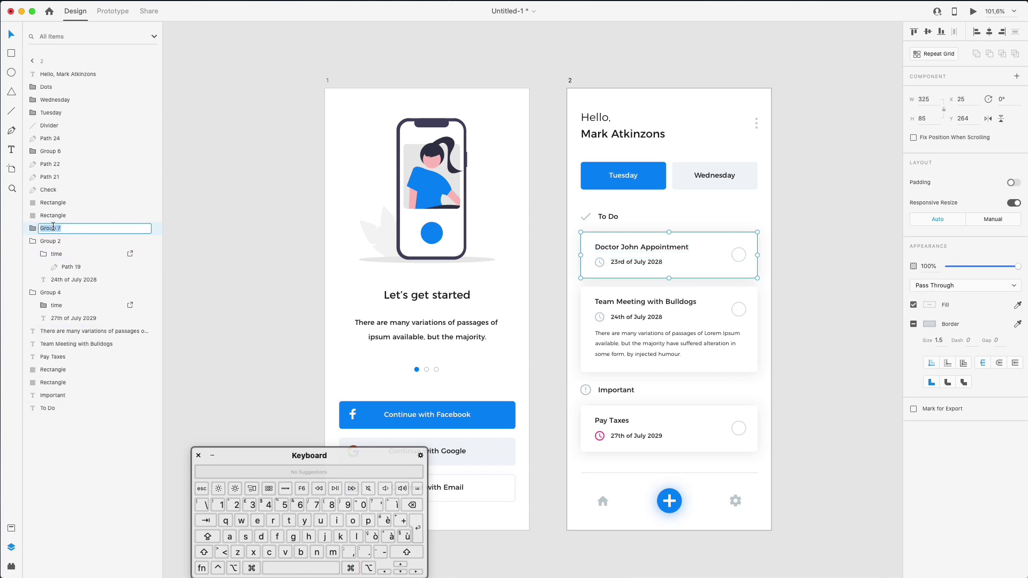
type("1")
key("Return")
left_click_drag(776, 295, 572, 355)
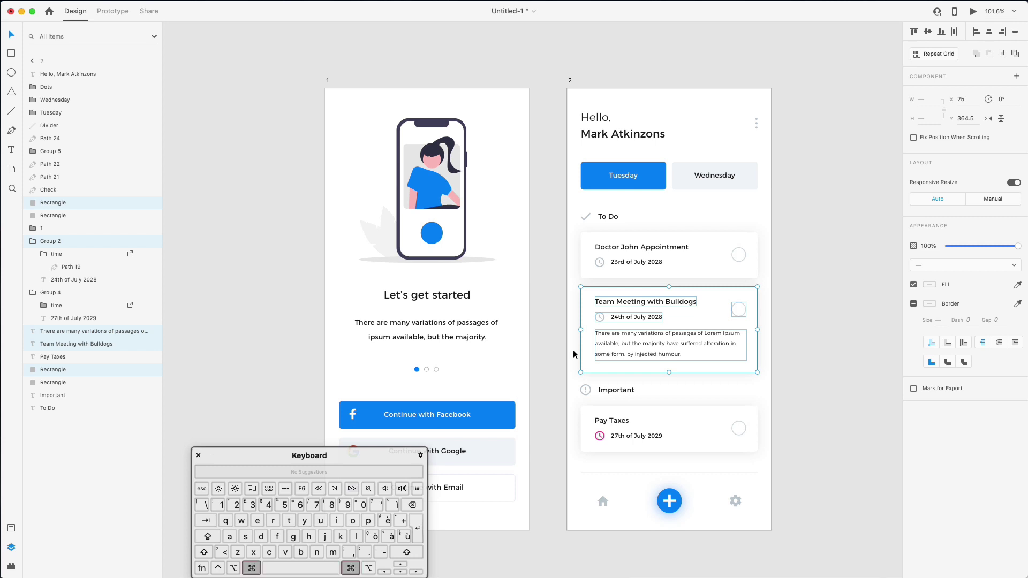
key("super+g")
scroll(575, 354, "up", 1)
double_click(51, 203)
type("2")
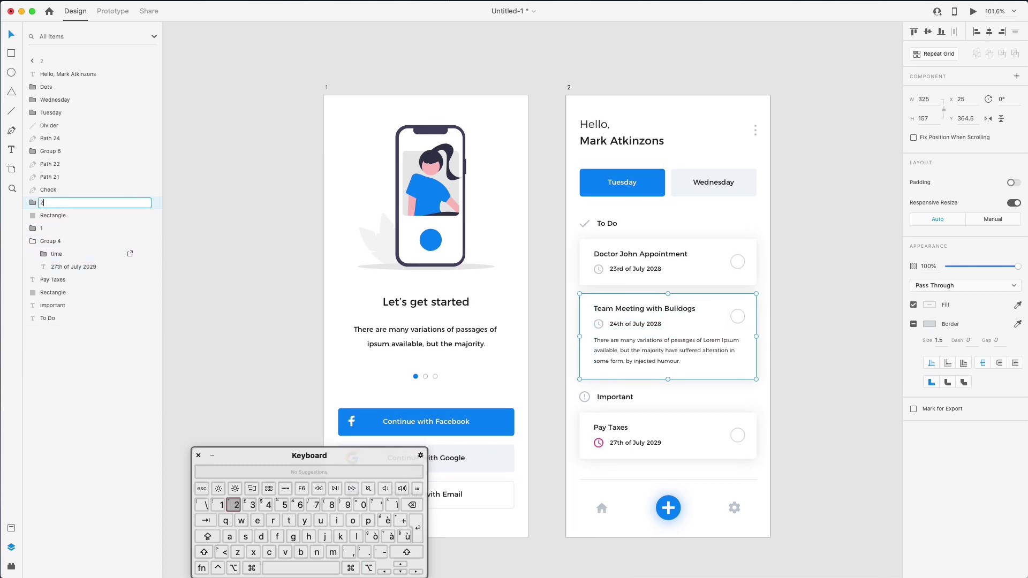
key("Return")
Group the Pay Taxes card's parts and name the group '3'
left_click(617, 396)
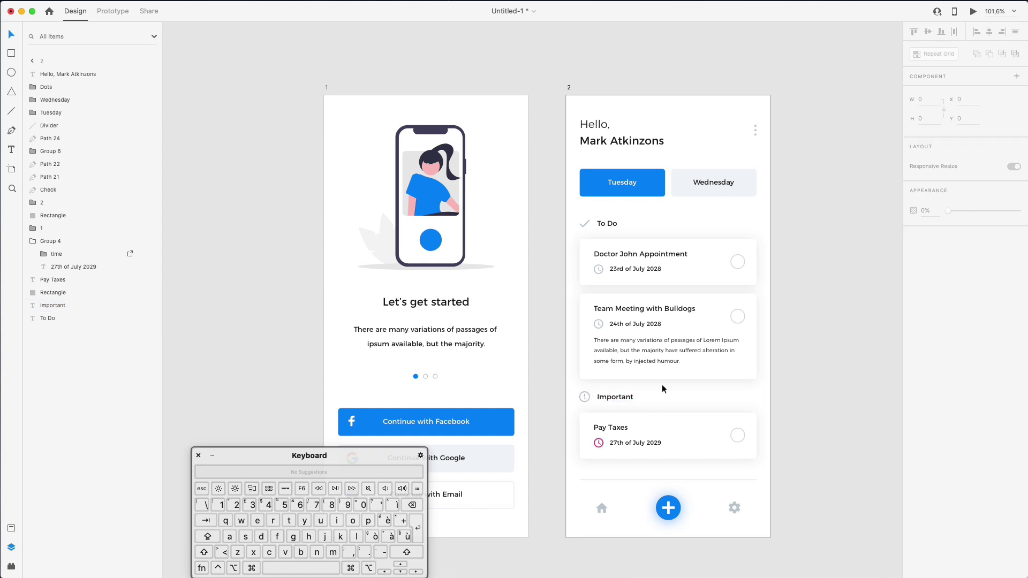
left_click_drag(662, 390, 786, 459)
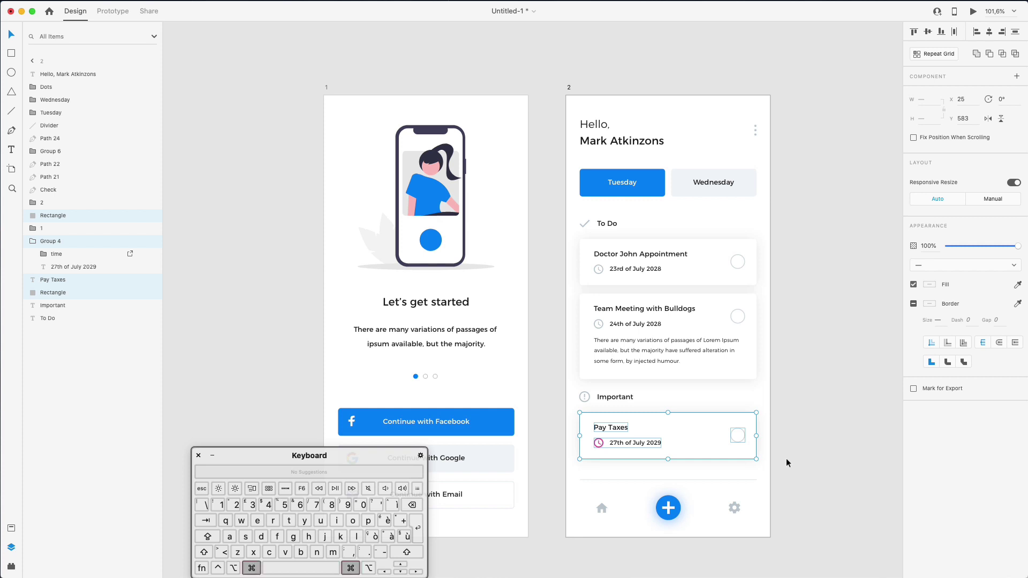
key("super+g")
double_click(48, 215)
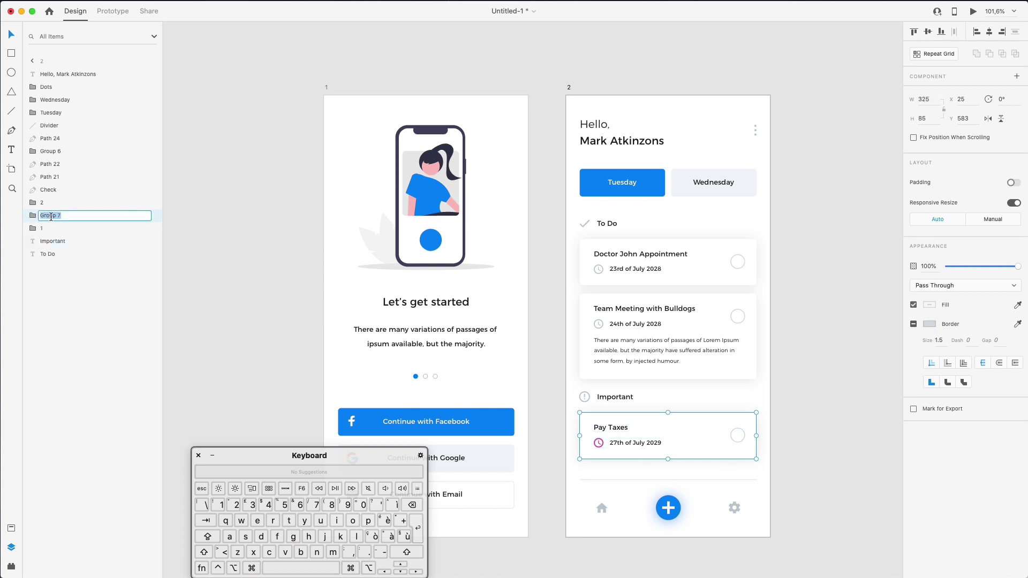
type("3")
key("Return")
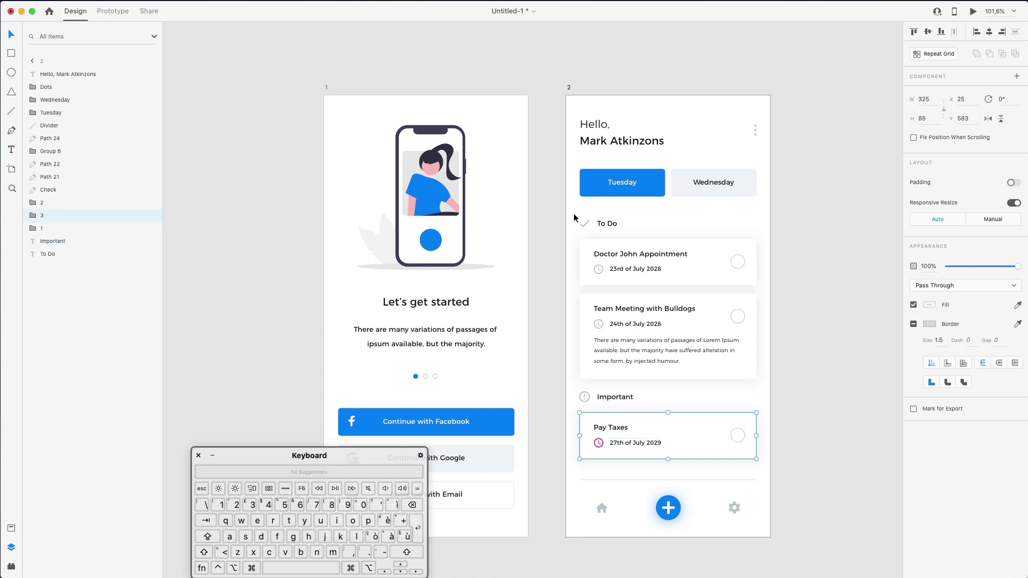
Group the check mark with the To Do label as 'To Do'
left_click_drag(566, 240, 489, 226)
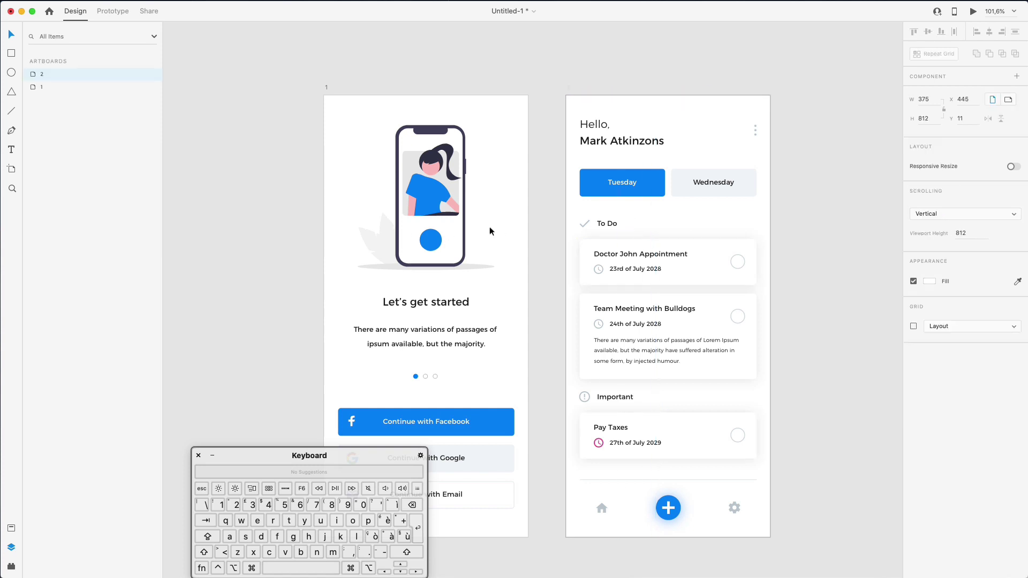
left_click_drag(632, 215, 558, 231)
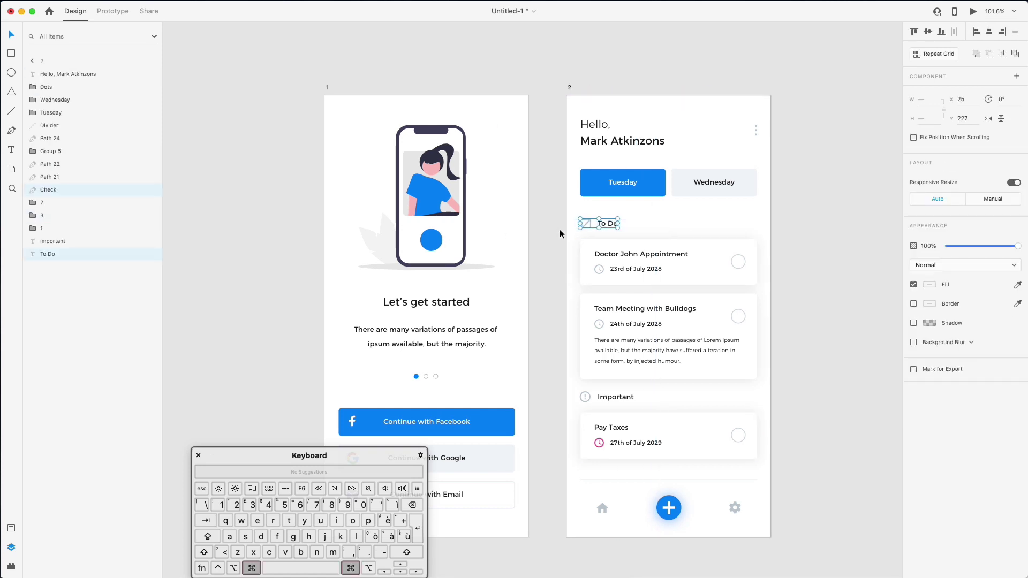
key("super+g")
double_click(51, 190)
type("To")
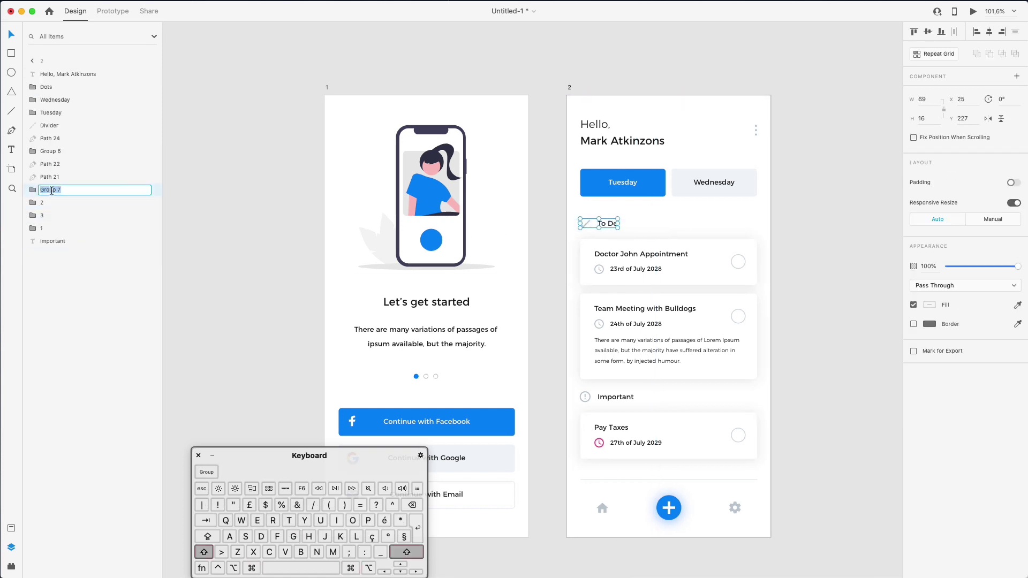
type(" Do")
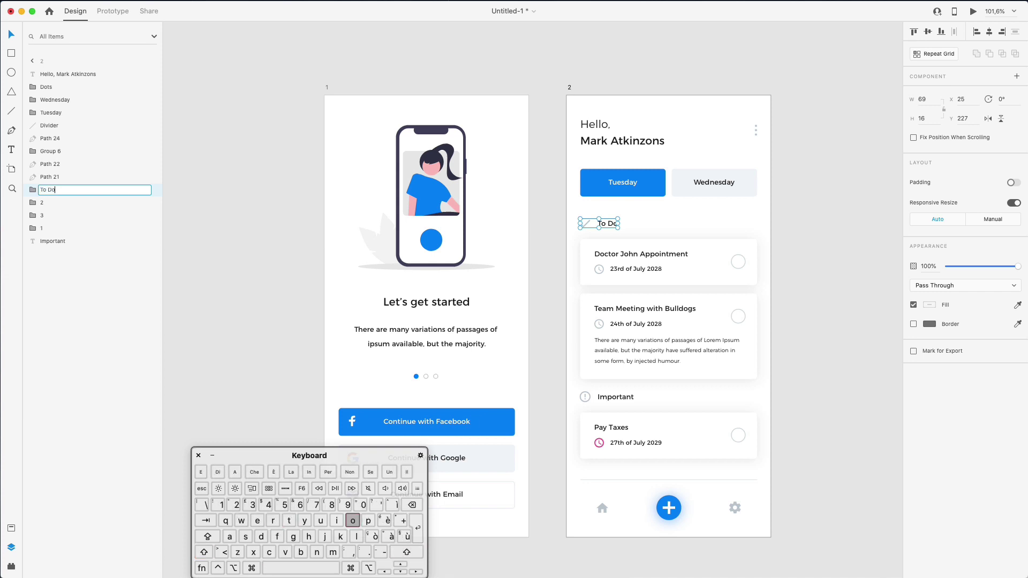
key("Return")
key("Escape")
Group the alert icon with the Important label as 'Important'
left_click_drag(608, 394, 610, 404)
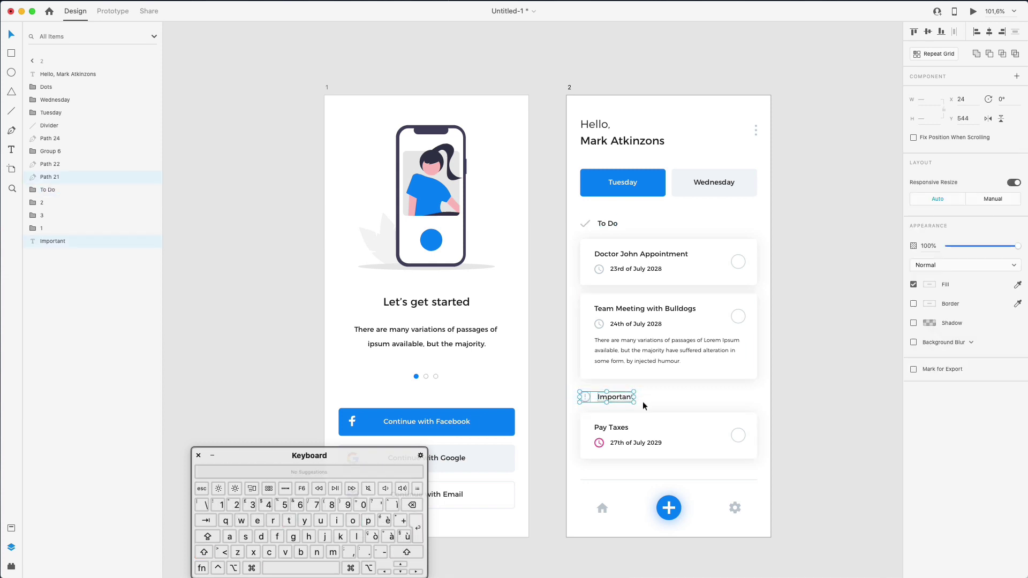
key("super+g")
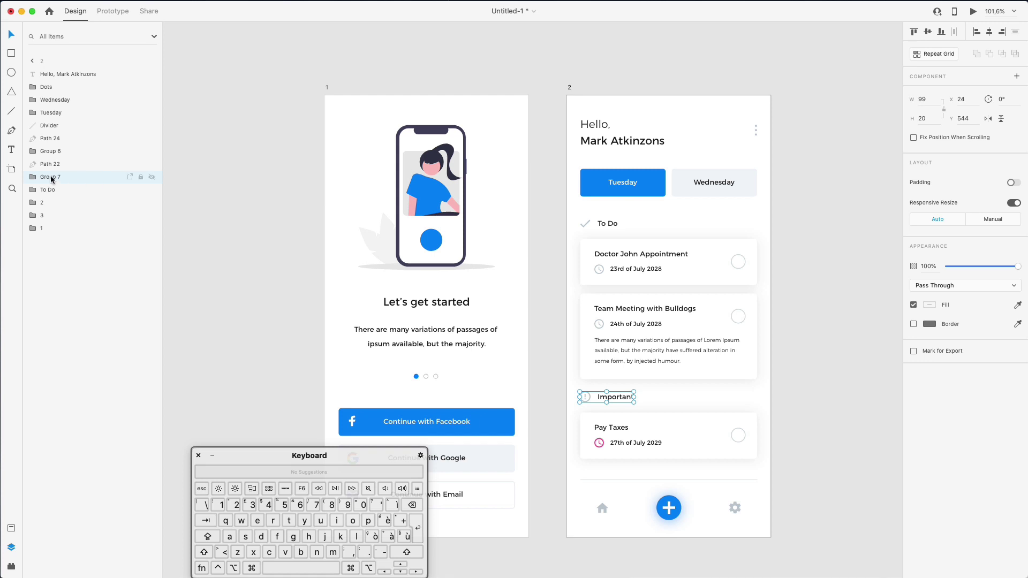
double_click(50, 178)
type("Impor")
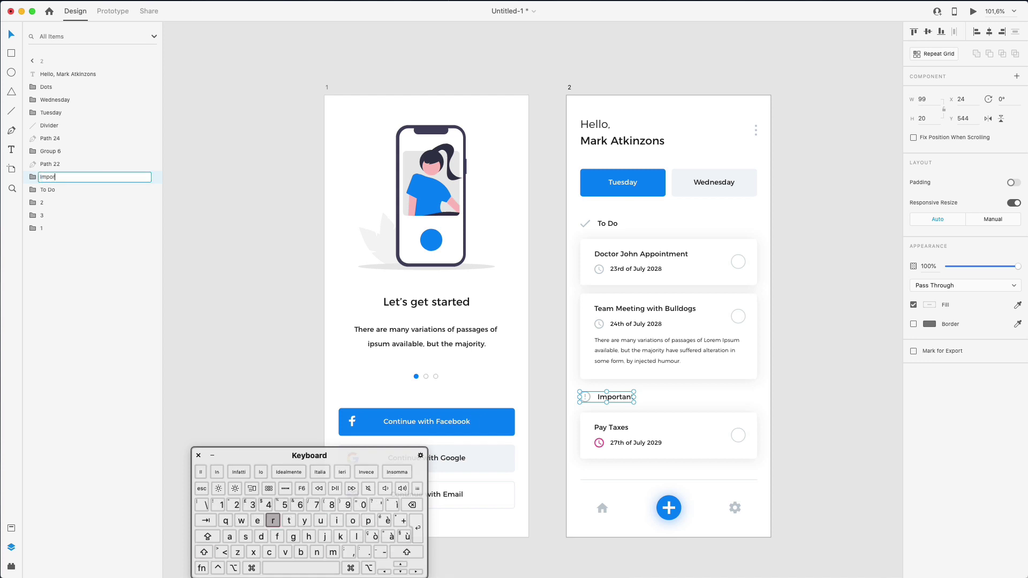
type("tant")
key("Return")
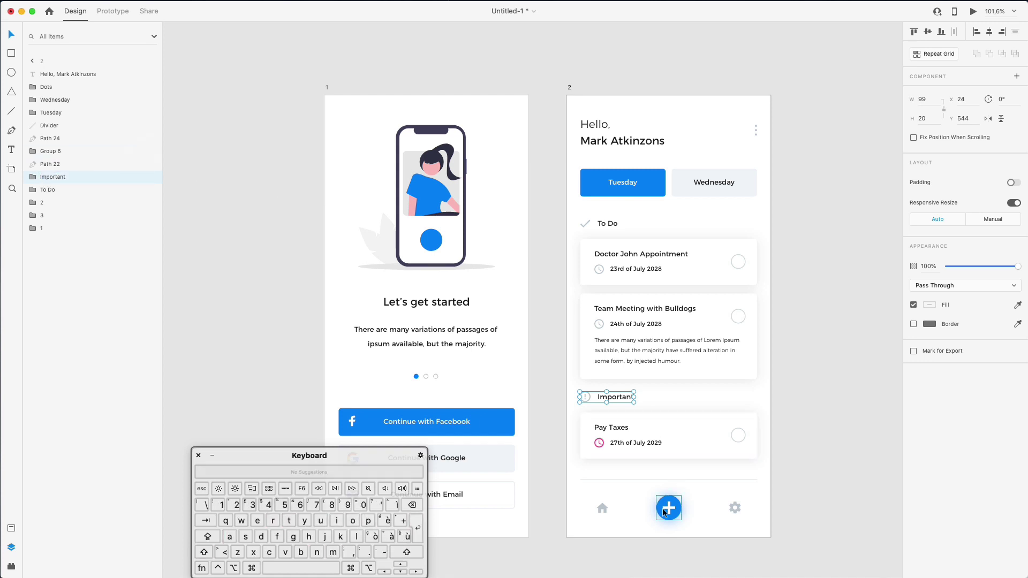
Rename the bottom bar icons to Home, Plus and Settings
left_click(602, 507)
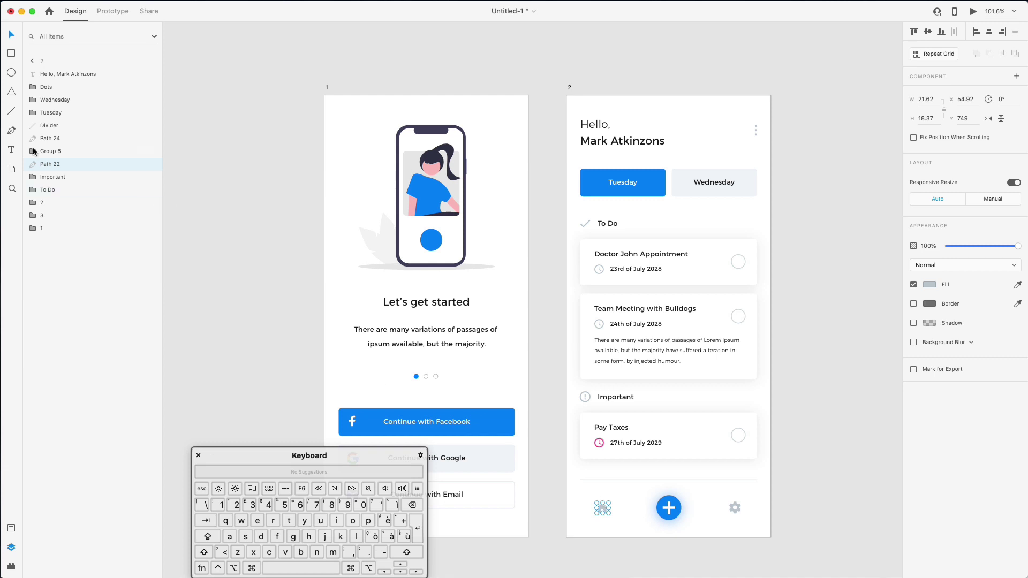
double_click(48, 166)
type("Home")
key("Return")
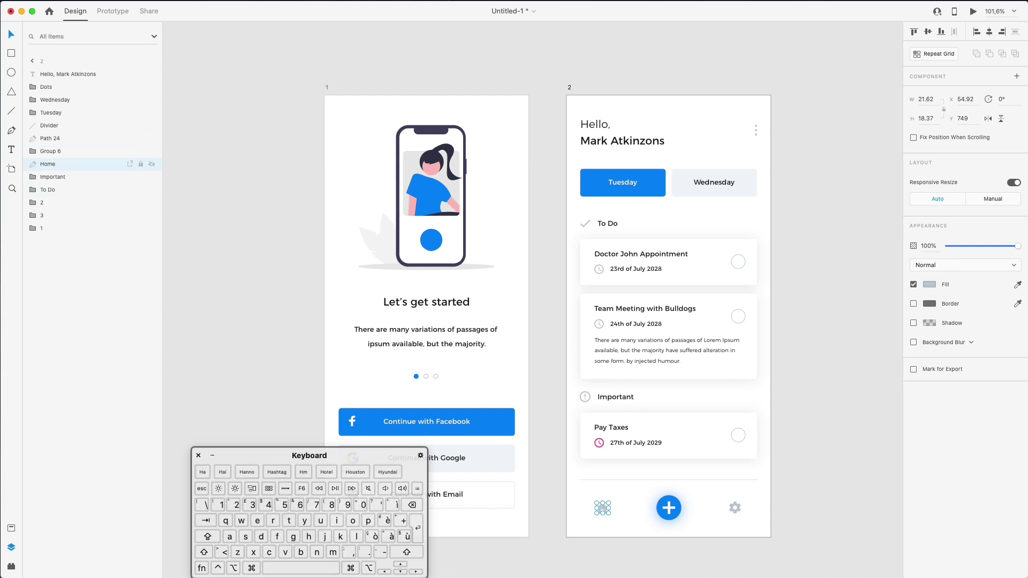
left_click(668, 505)
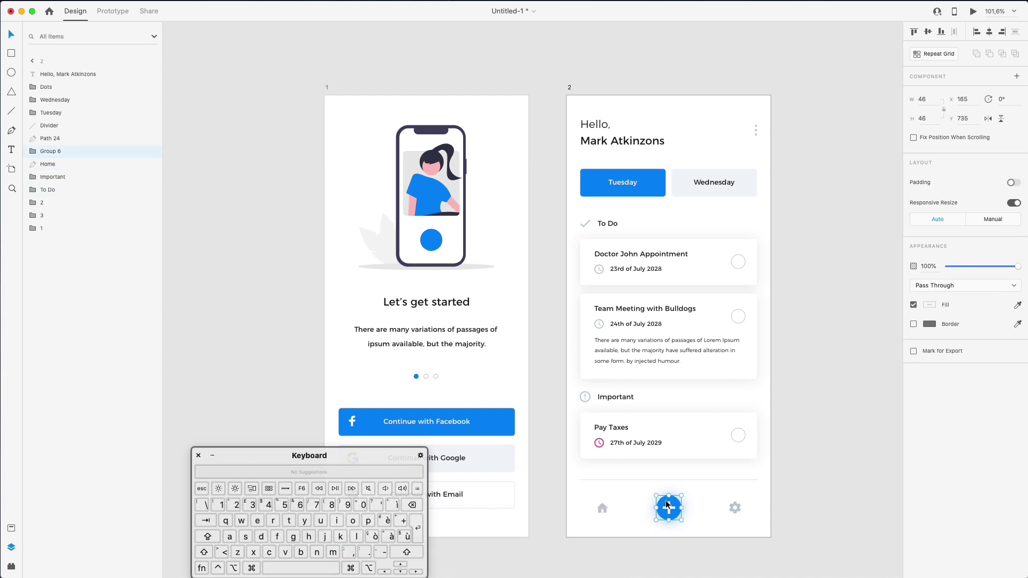
double_click(54, 152)
type("Plu")
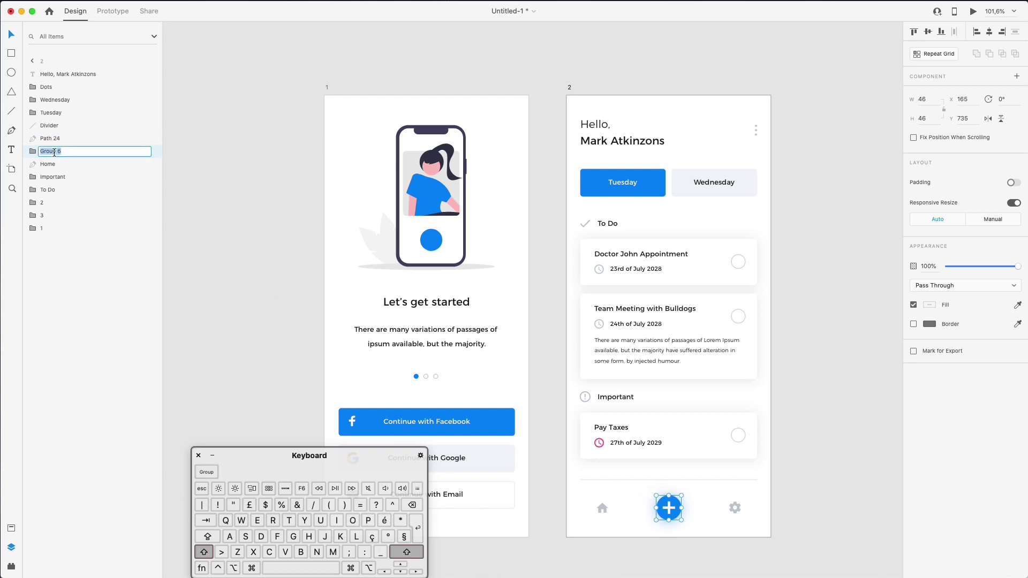
type("s")
key("Return")
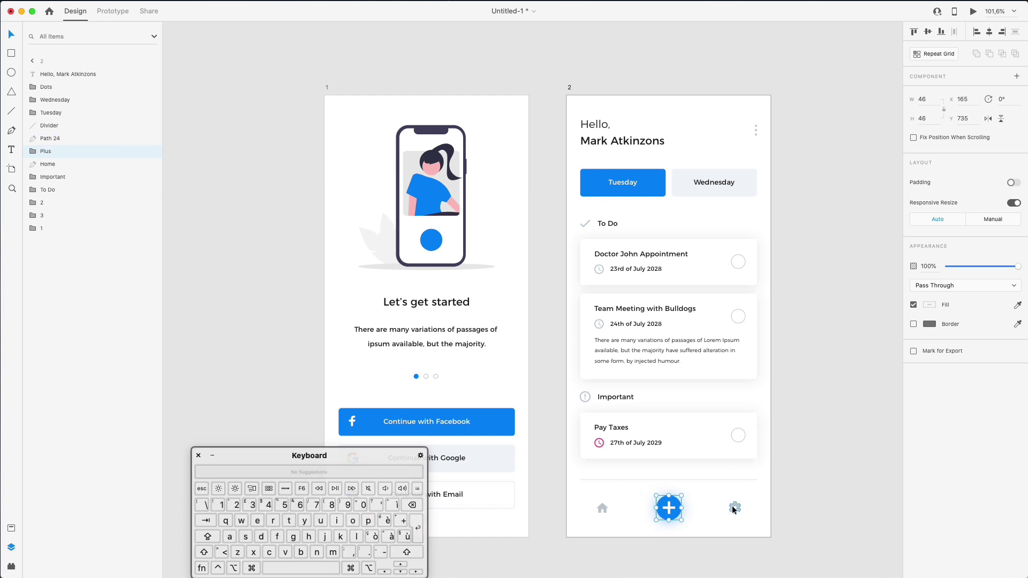
left_click(735, 507)
double_click(58, 138)
type("Settings")
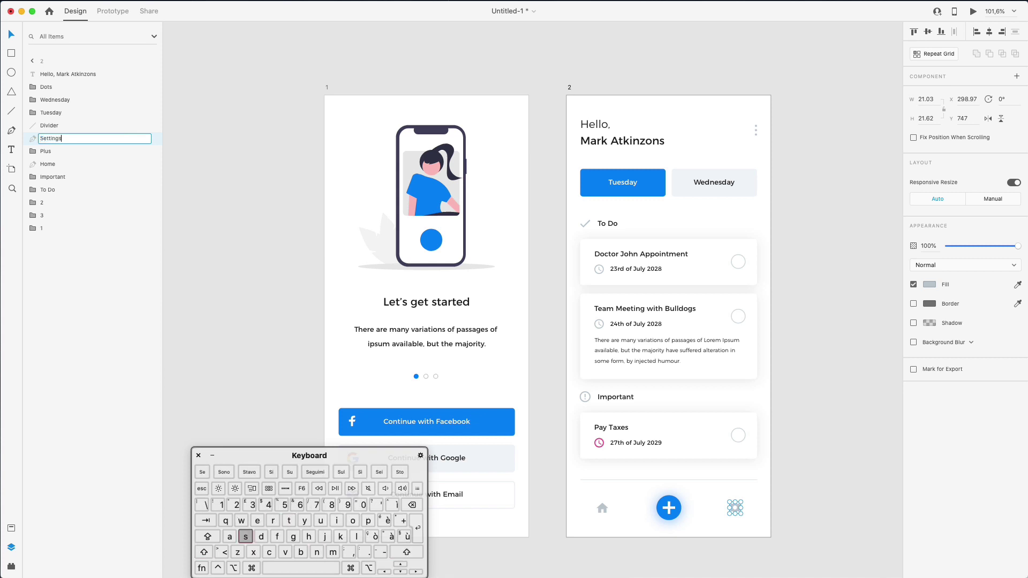
key("Return")
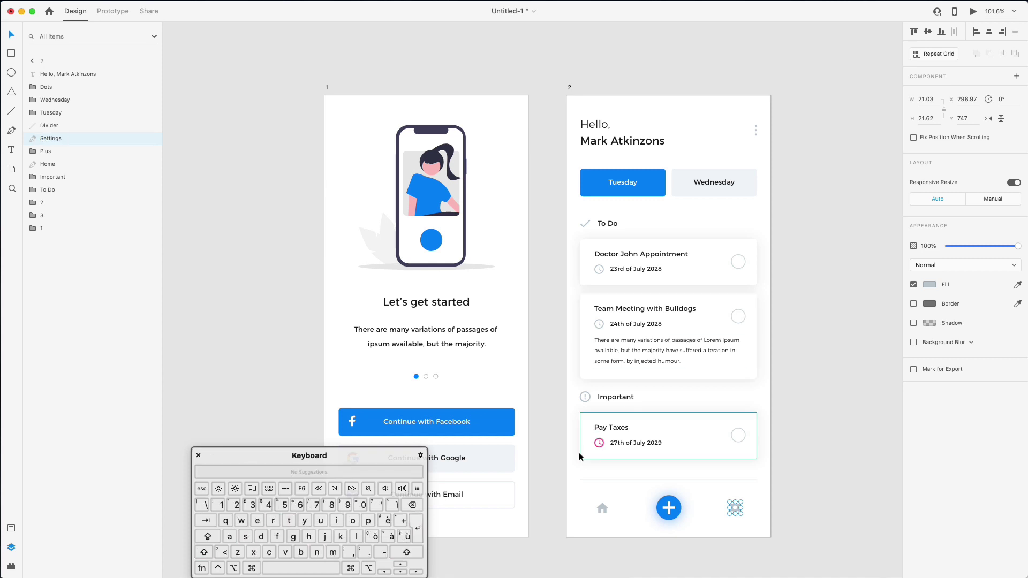
Group the bottom bar elements as 'Menu' and move it to the bottom of the layers
left_click_drag(572, 471, 773, 548)
key("super+g")
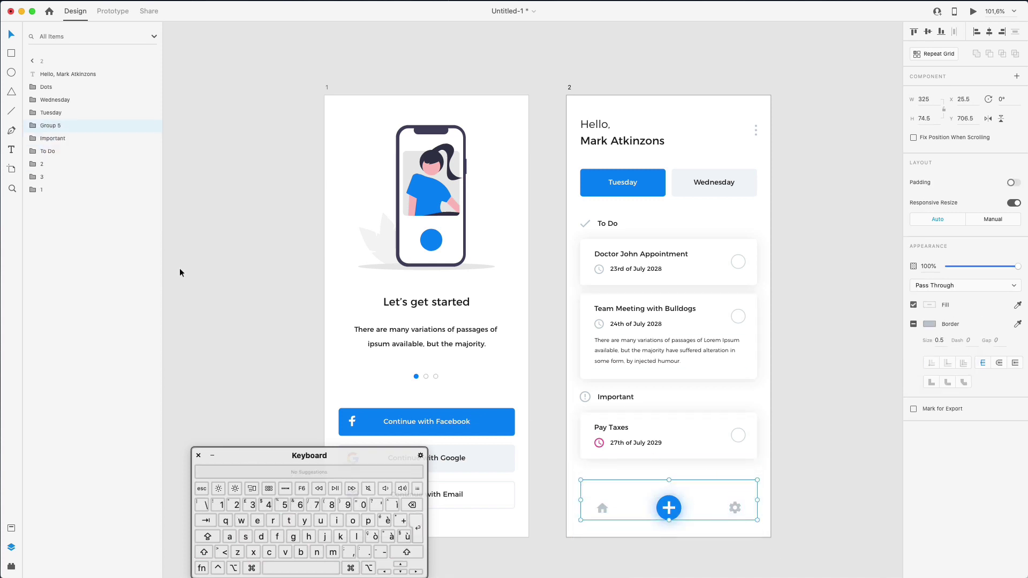
double_click(60, 126)
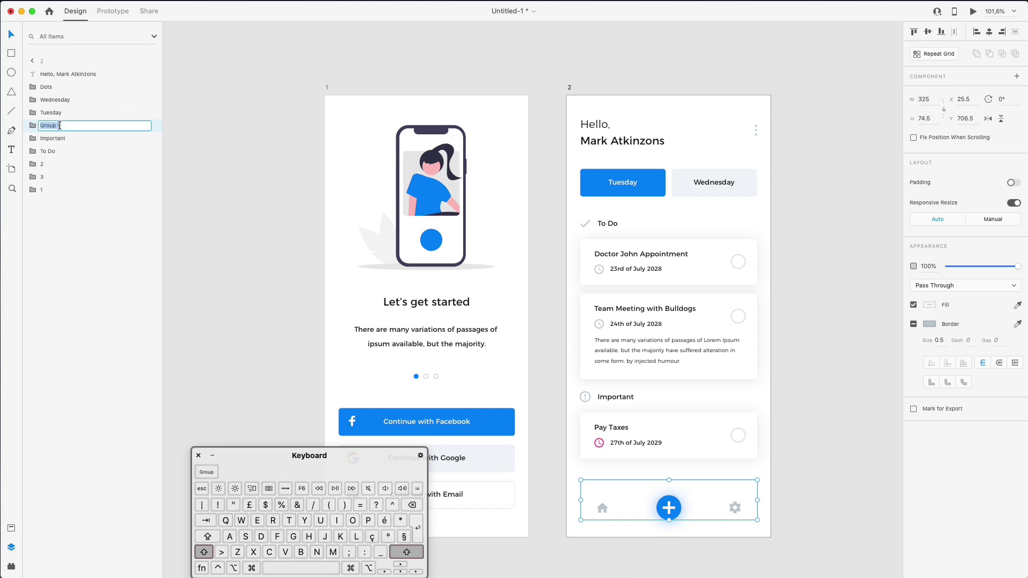
type("Menu")
key("Return")
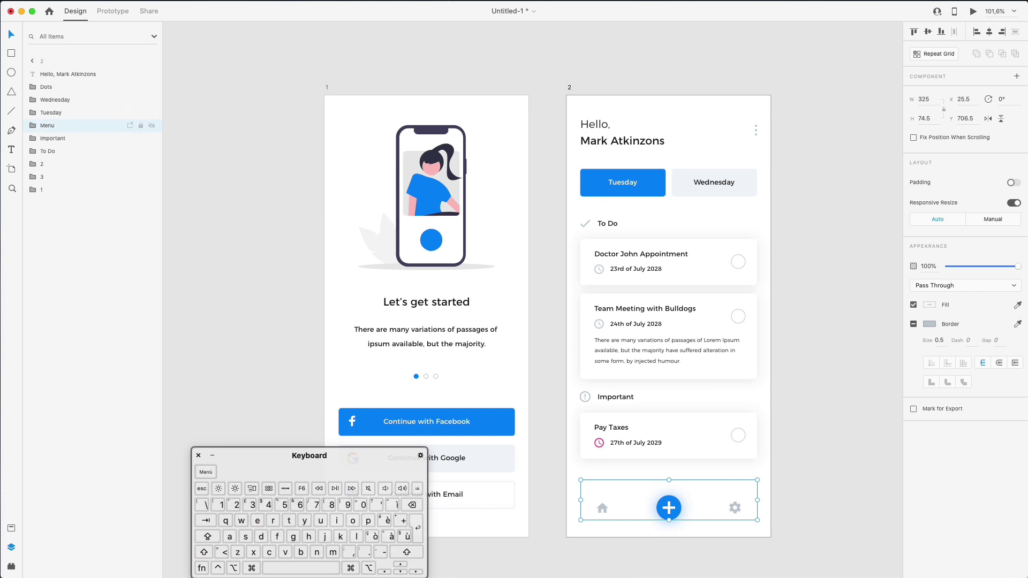
left_click_drag(47, 127, 46, 202)
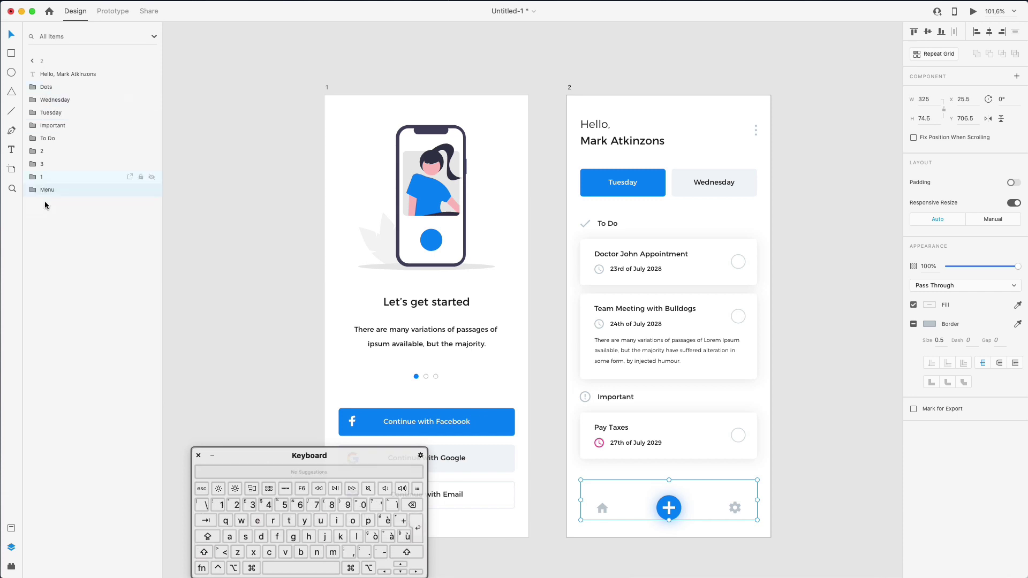
Move card layer 1 up to sit just below To Do
left_click(41, 154)
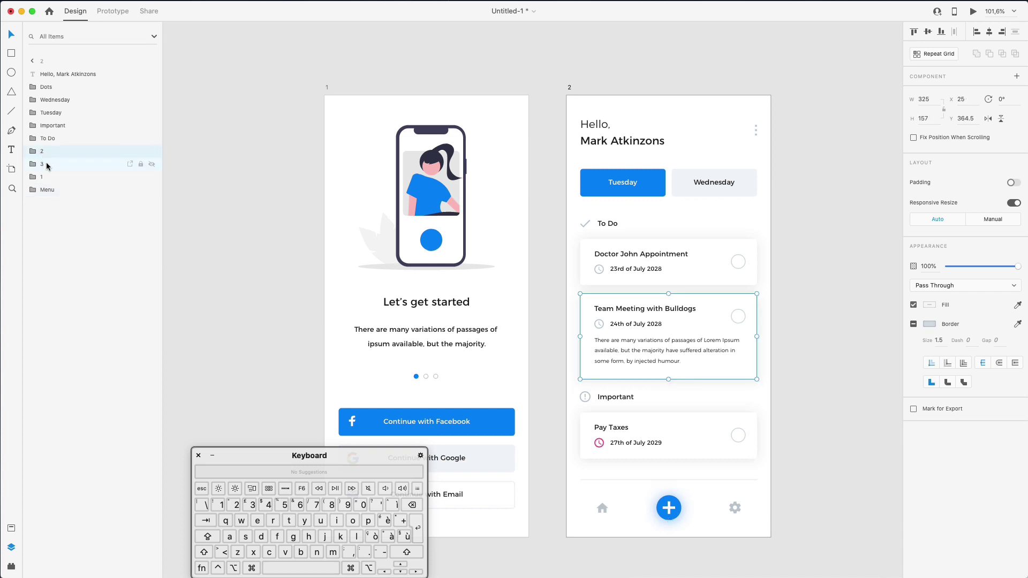
left_click(46, 177)
mouse_move(45, 154)
left_mouse_down()
mouse_move(48, 140)
mouse_move(51, 167)
left_mouse_up()
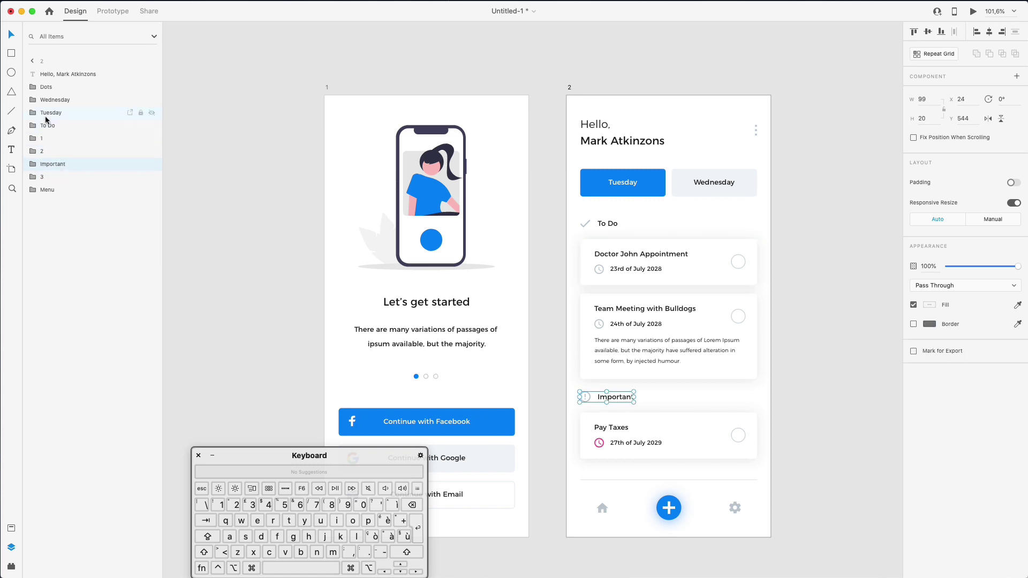
Group the Tuesday and Wednesday buttons as 'Days'
left_click(49, 116)
left_click(51, 101)
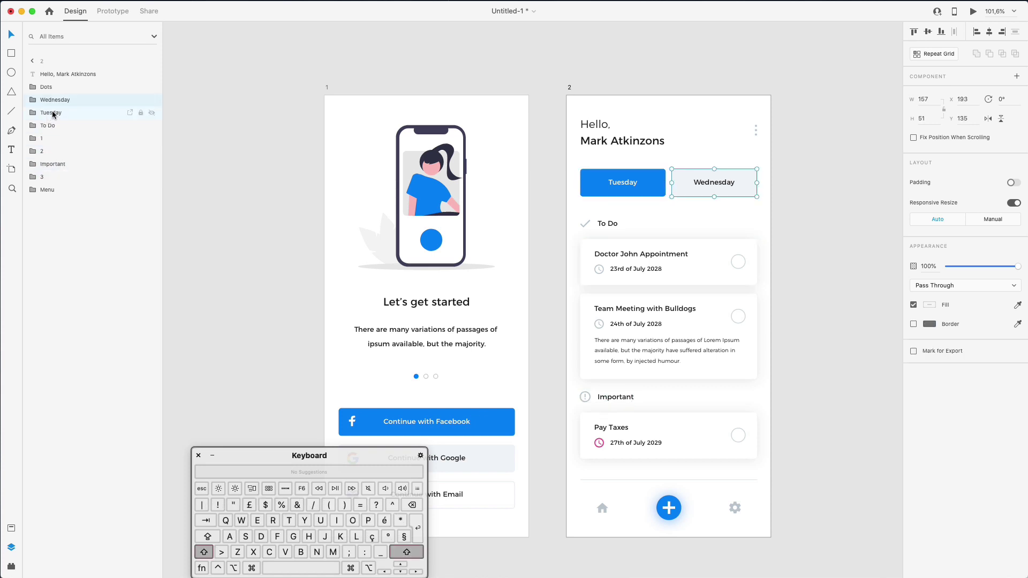
left_click(54, 114, "shift")
key("super+g")
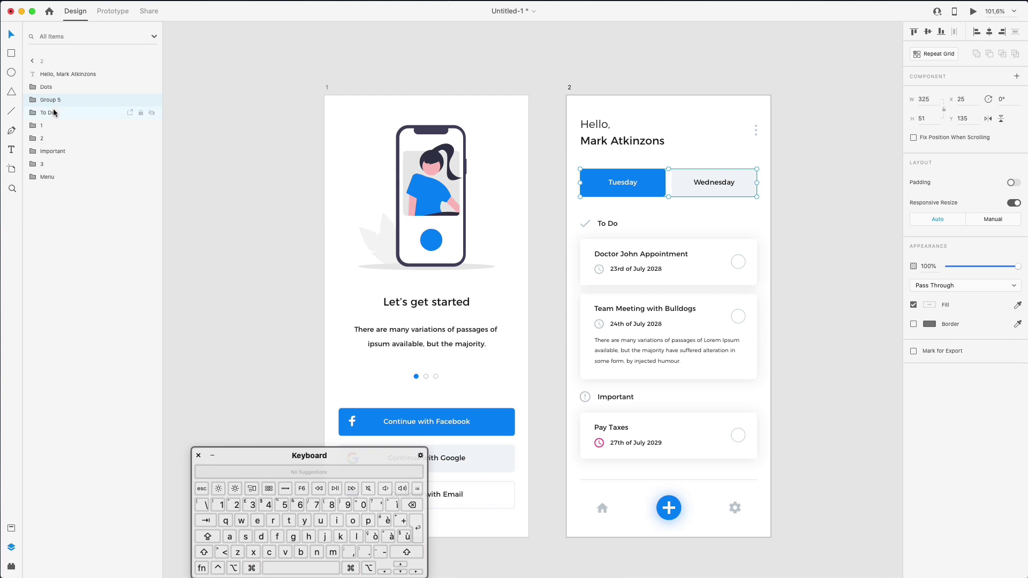
double_click(54, 102)
type("Days")
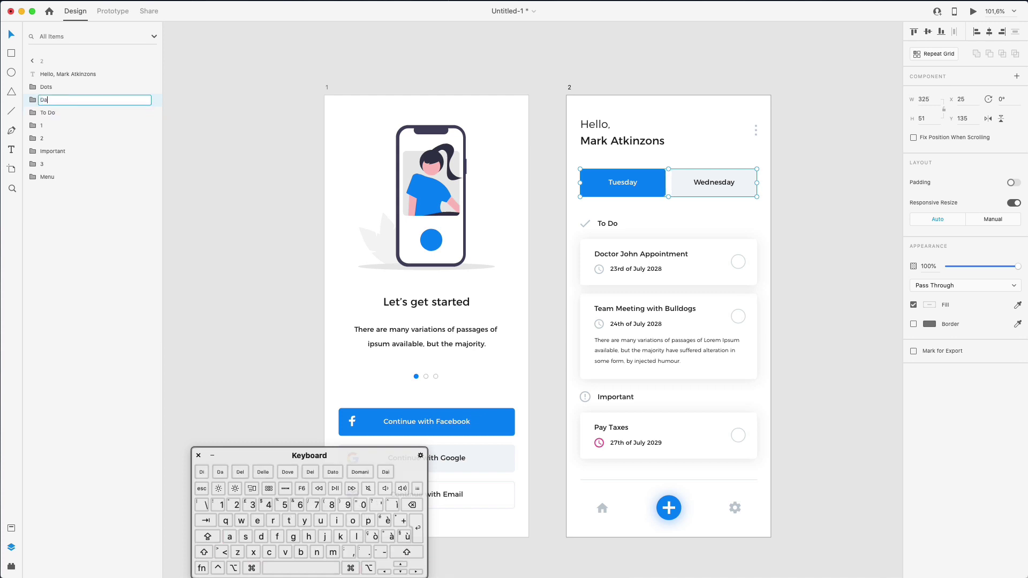
key("Return")
Switch the Tuesday button rectangle's fill to a linear gradient
left_click(247, 168)
scroll(247, 168, "down", 3)
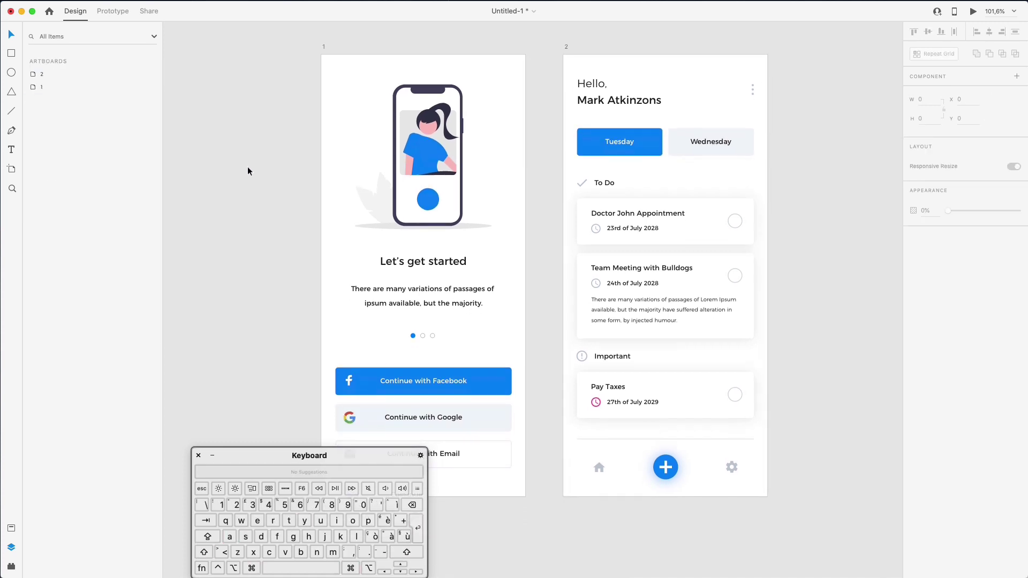
left_click_drag(321, 446, 169, 440)
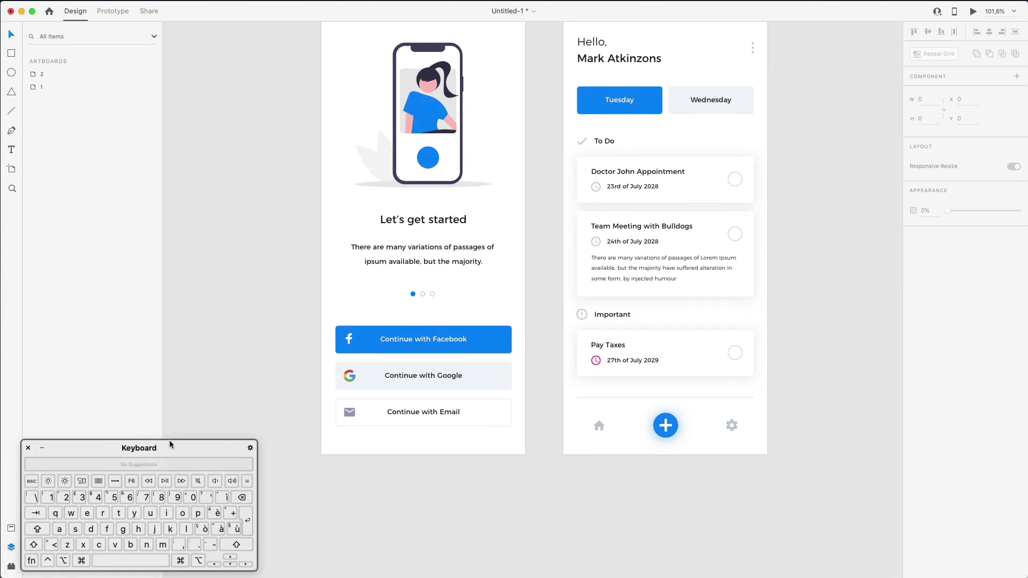
scroll(249, 307, "up", 2)
scroll(248, 307, "right", 1)
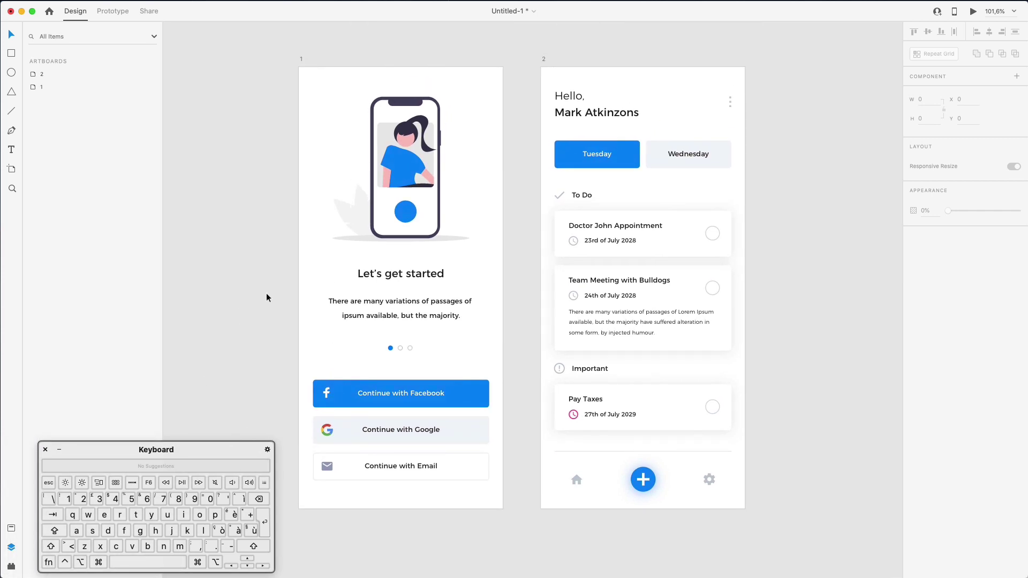
scroll(266, 298, "left", 2)
scroll(267, 297, "up", 1)
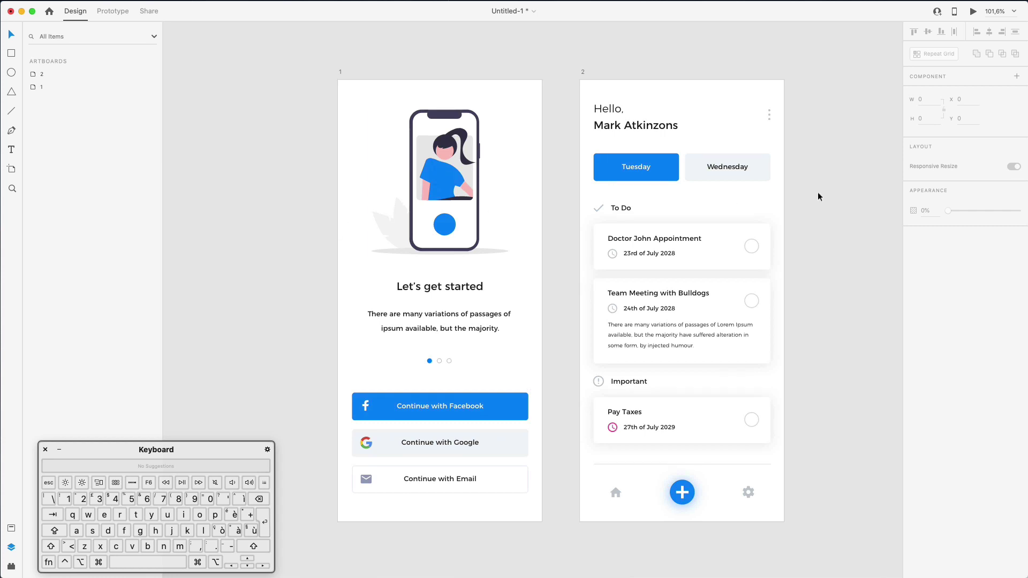
left_click(659, 178, "super")
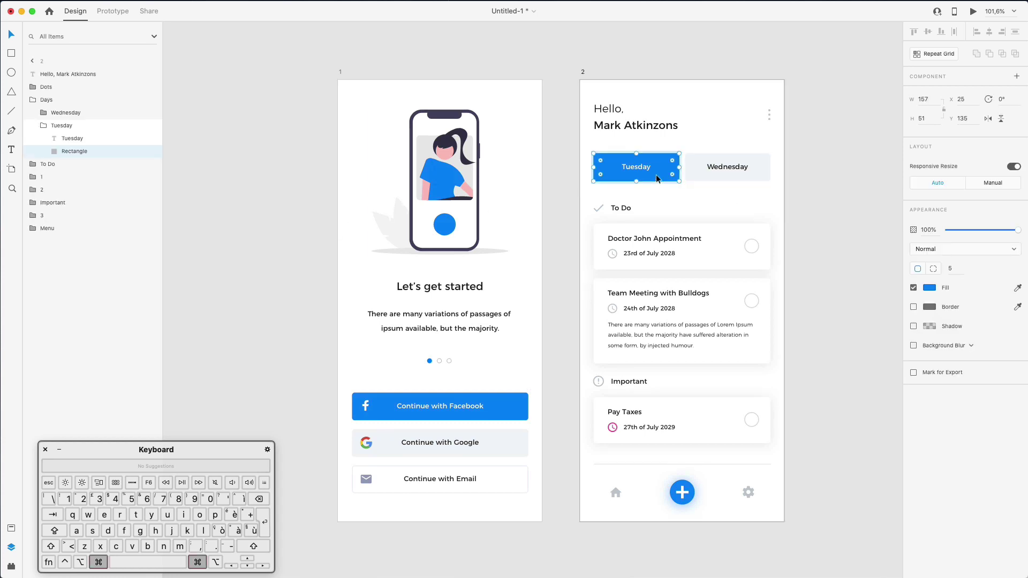
left_click(929, 288)
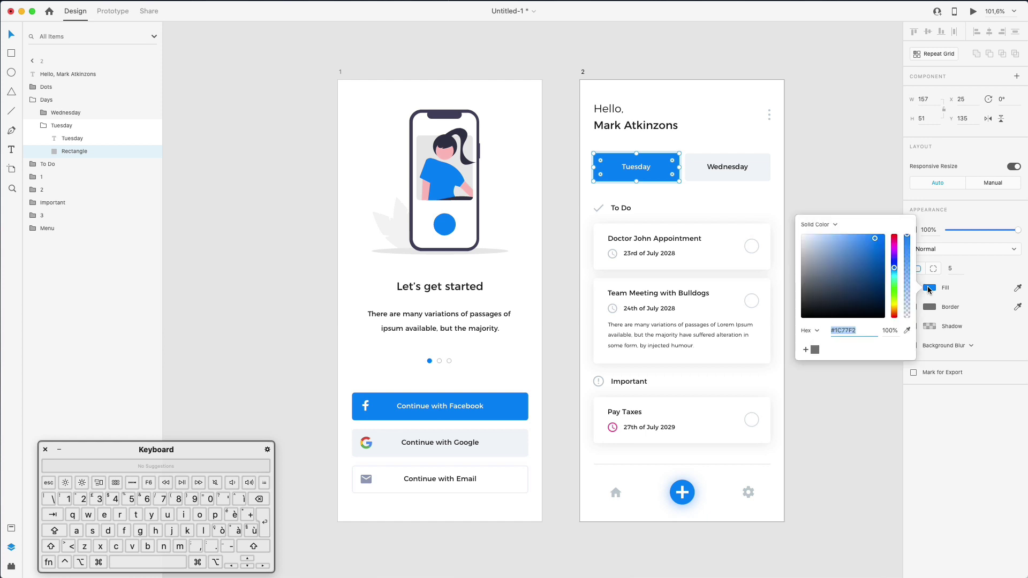
left_click(828, 225)
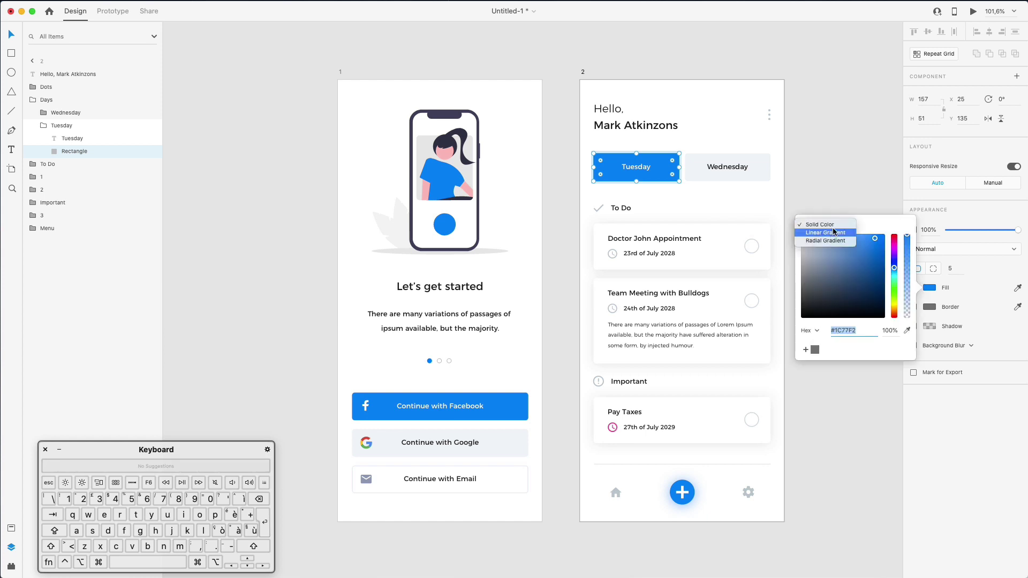
left_click(834, 232)
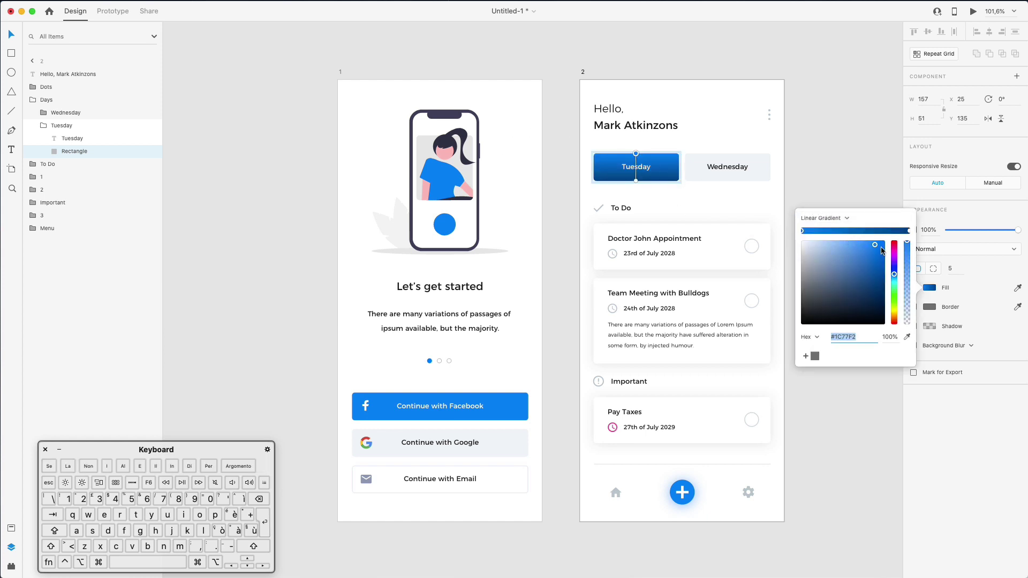
Make the gradient stops blue (one #1C77F2), running from top-left to bottom-right
left_click(908, 231)
left_click_drag(881, 253, 890, 248)
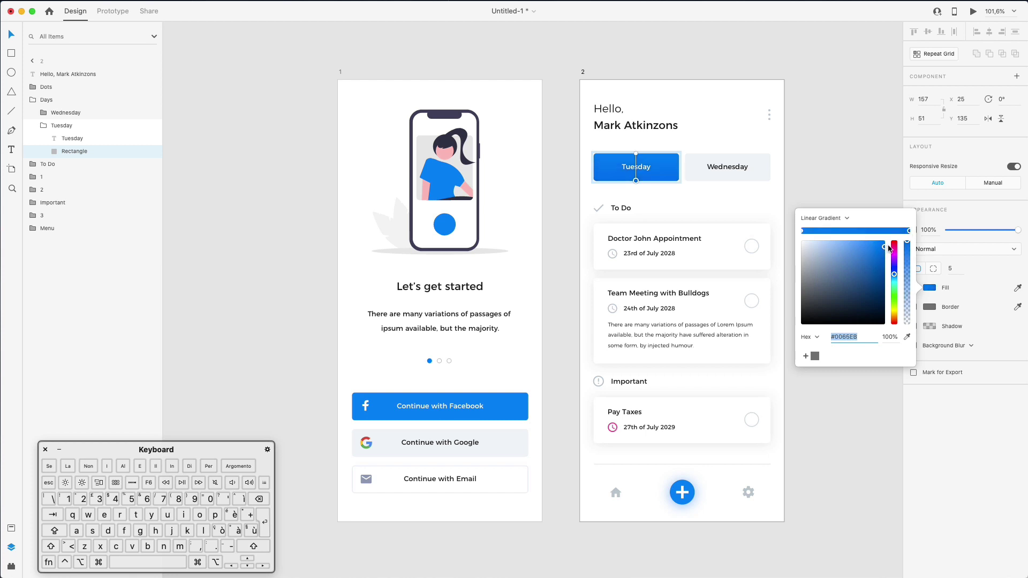
left_click_drag(636, 179, 680, 180)
left_click_drag(636, 154, 593, 150)
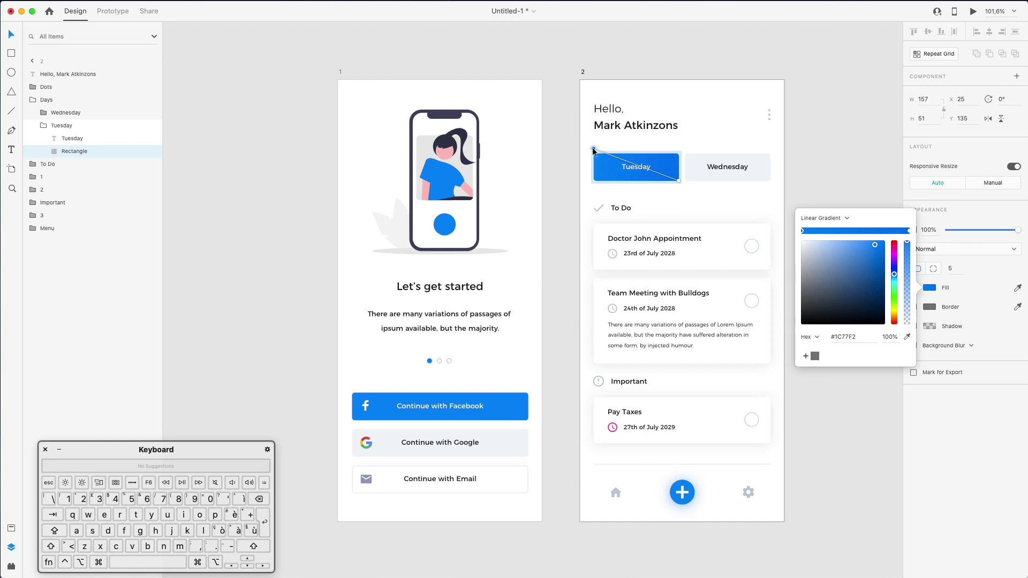
left_click(678, 180)
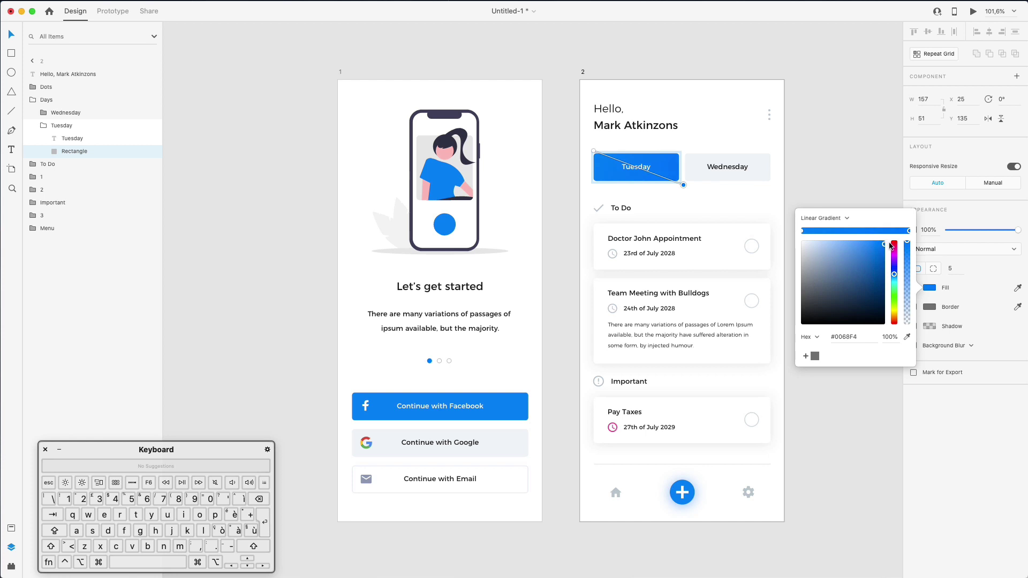
left_click(804, 231)
left_click(894, 275)
key("Escape")
key("Escape")
key("Escape")
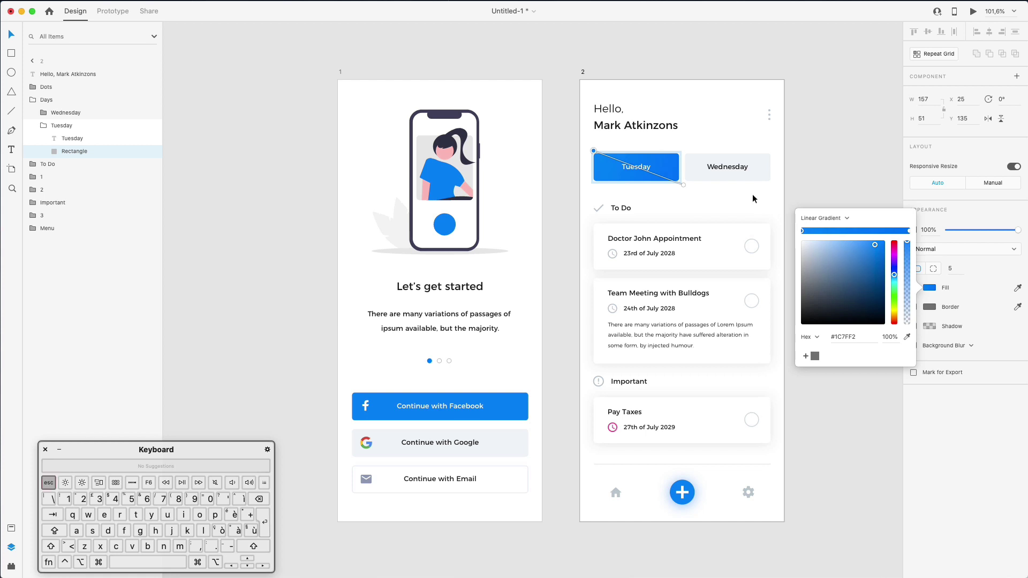
Copy the Tuesday rectangle's gradient styling, undoing a mistaken paste onto the plus button
left_click(662, 166, "super")
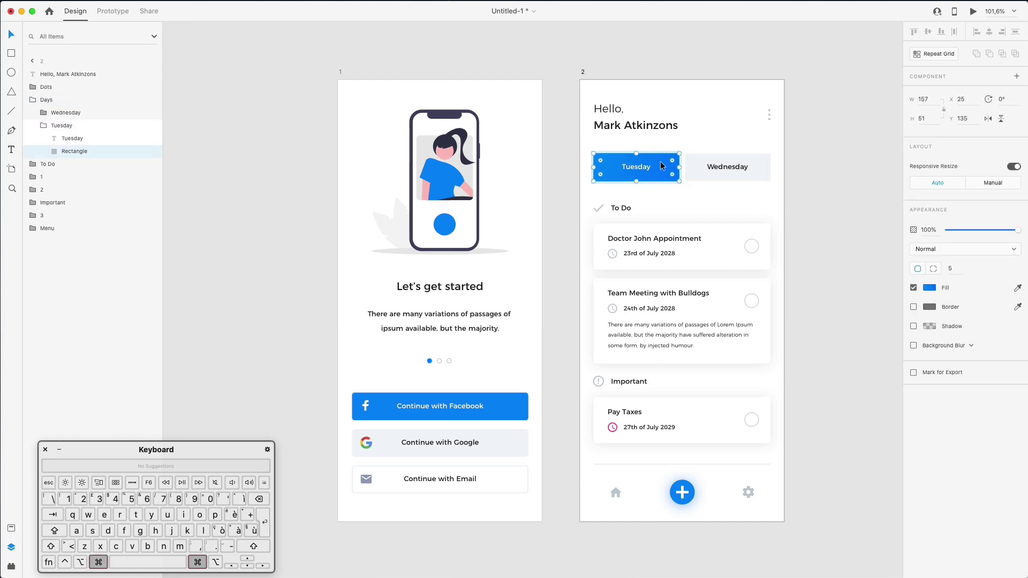
right_click(662, 165)
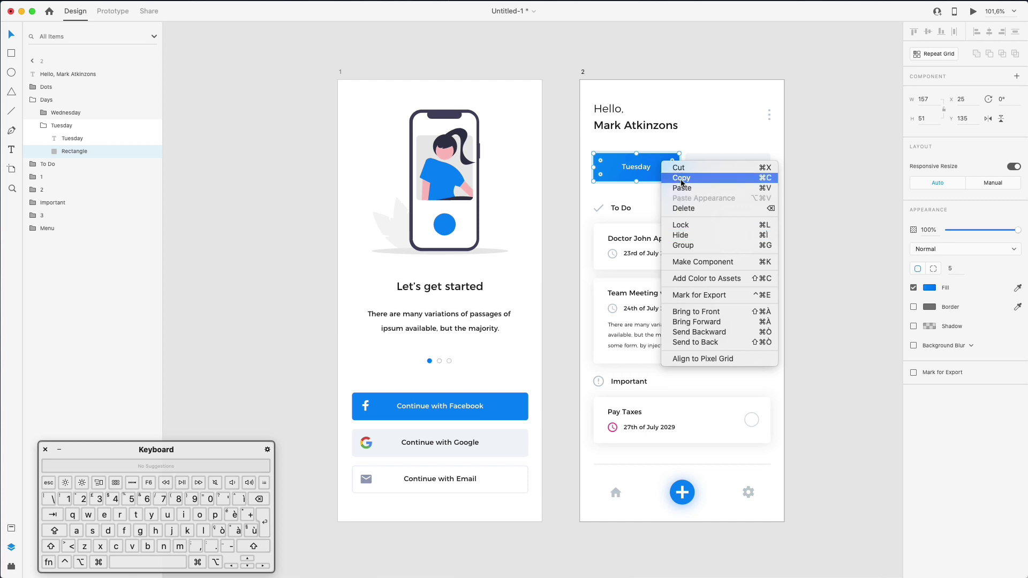
left_click(682, 178)
left_click(689, 484, "super")
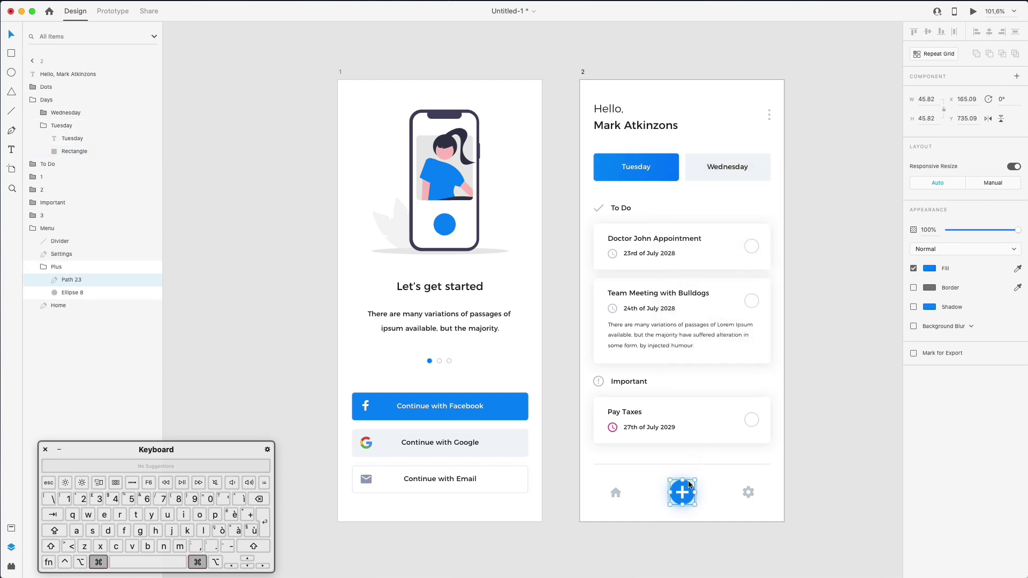
right_click(689, 485)
left_click(736, 492)
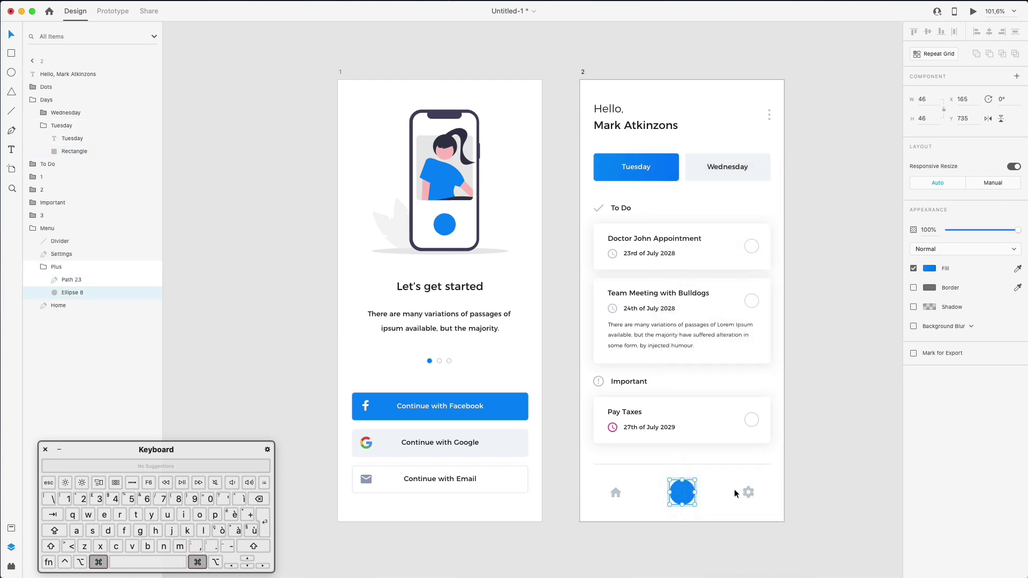
key("super+z")
right_click(75, 284)
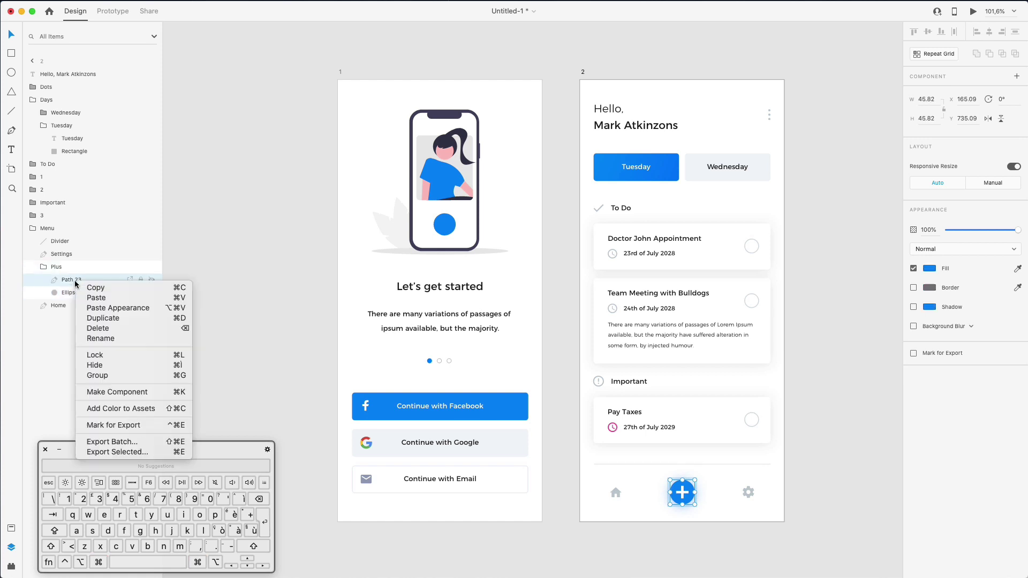
left_click(116, 308)
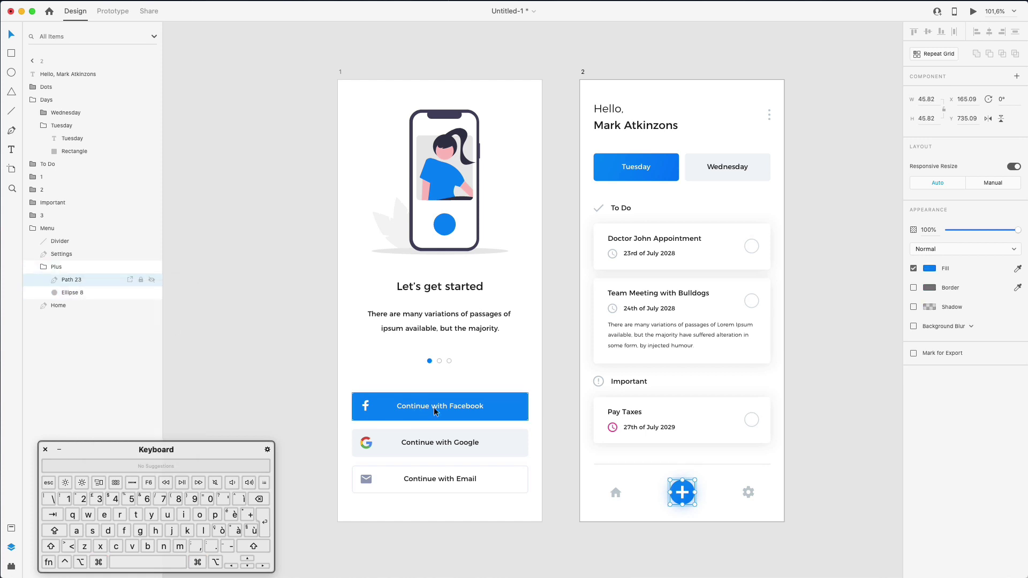
Paste the gradient appearance onto the Facebook button, the woman's shirt and the phone's circle
left_click(374, 409, "super")
right_click(73, 199)
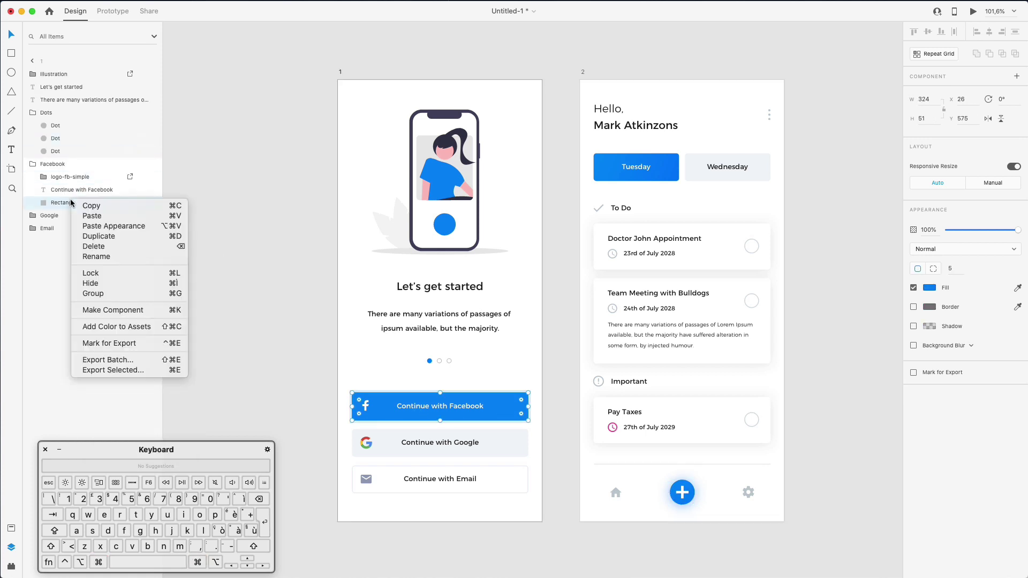
key("Escape")
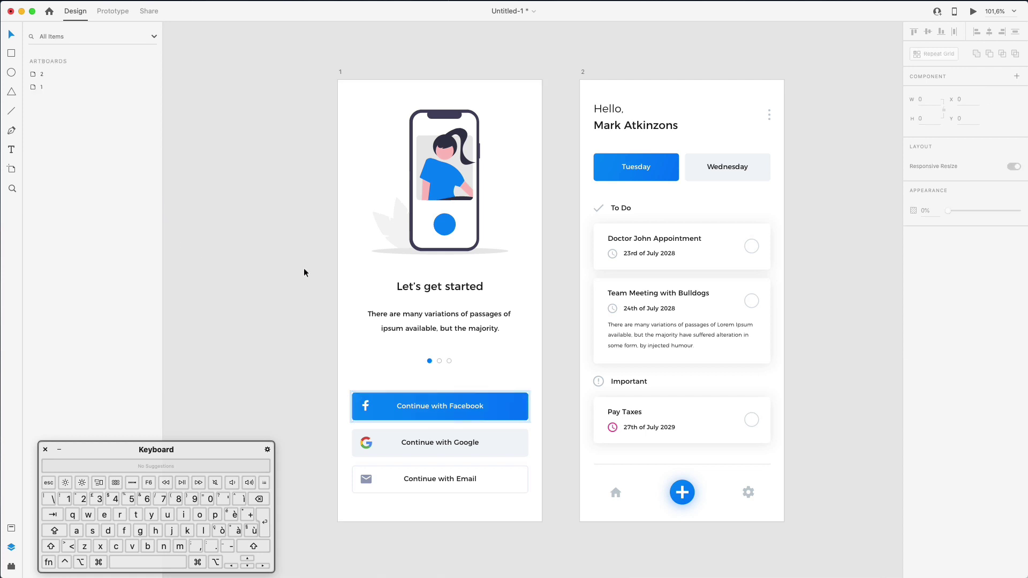
left_click(431, 173, "super")
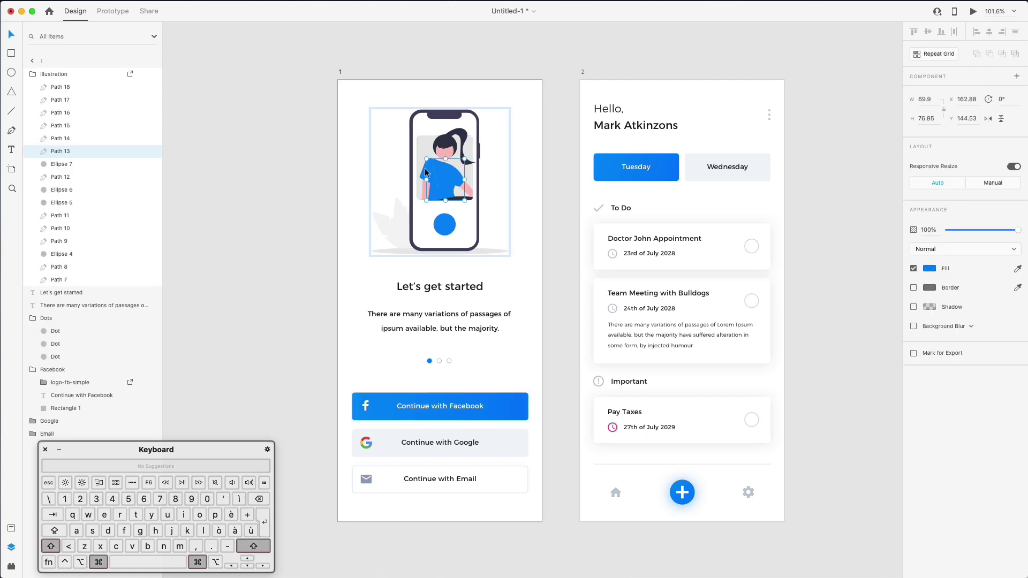
left_click(428, 172, "shift+super")
left_click(445, 231, "shift+super")
right_click(94, 202)
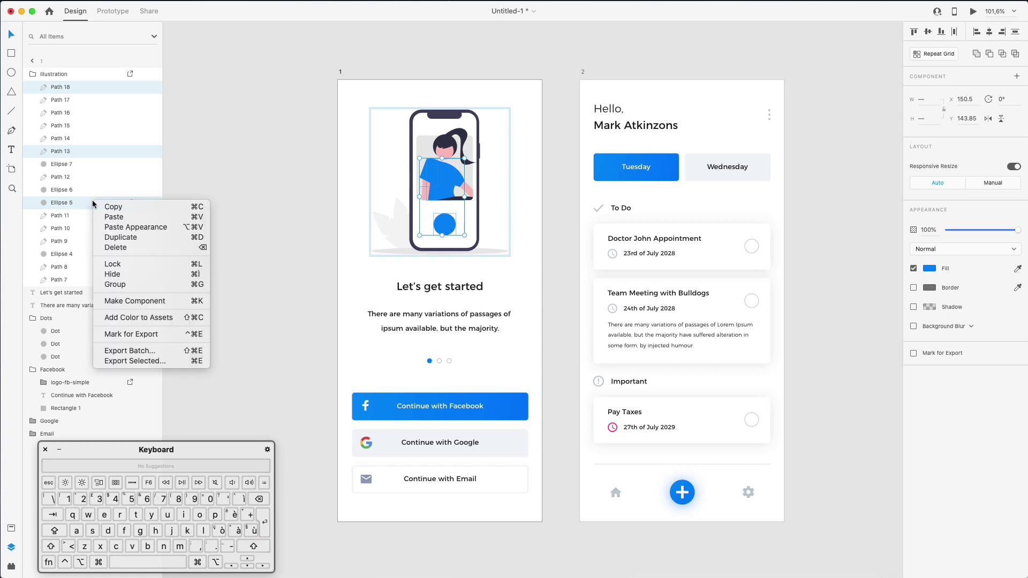
left_click(128, 229)
left_click(258, 202)
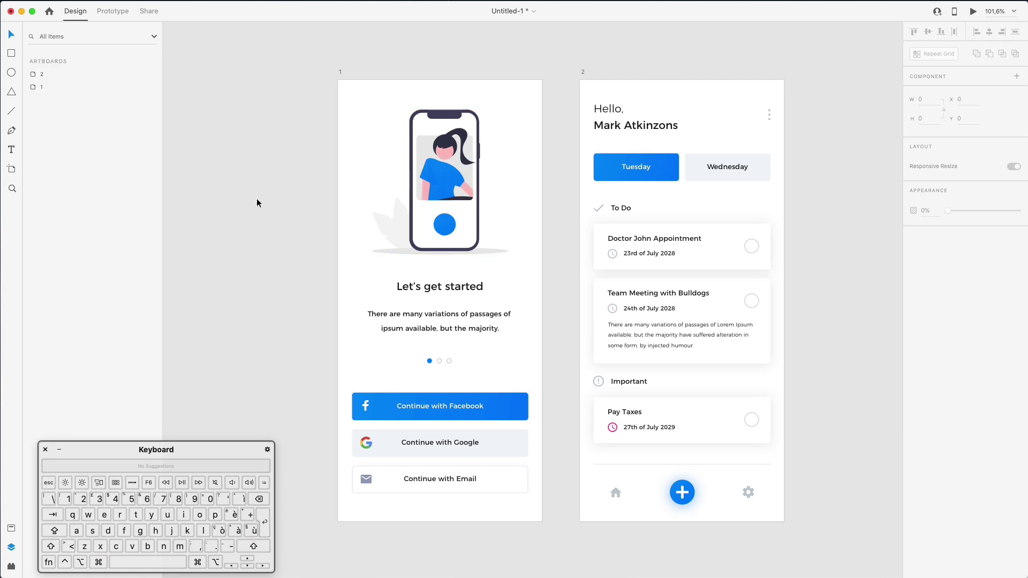
Reorder Path 18 to sit beneath Path 17 in the illustration
scroll(259, 202, "down", 1)
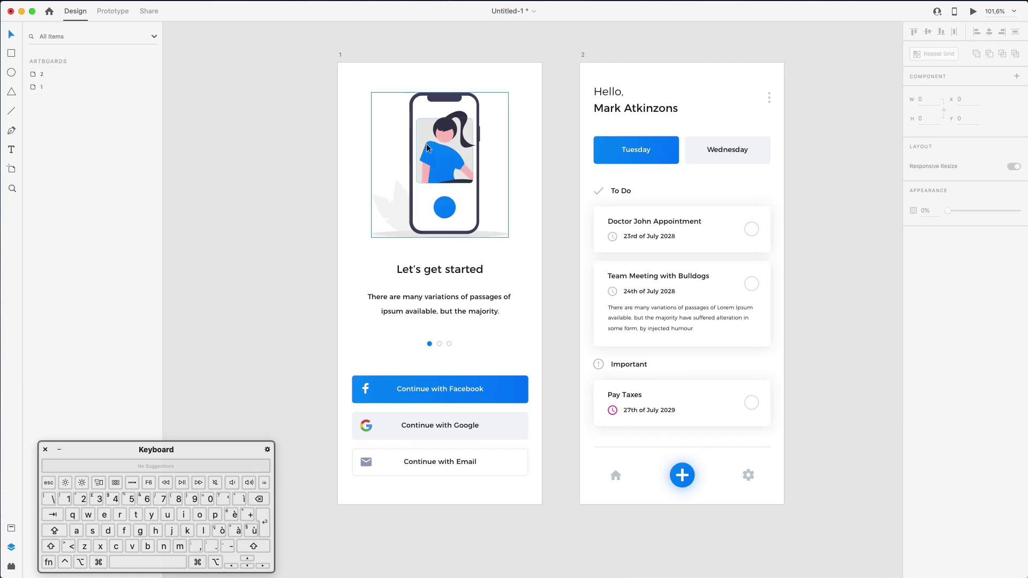
left_click(428, 158, "super")
left_click_drag(72, 88, 74, 106)
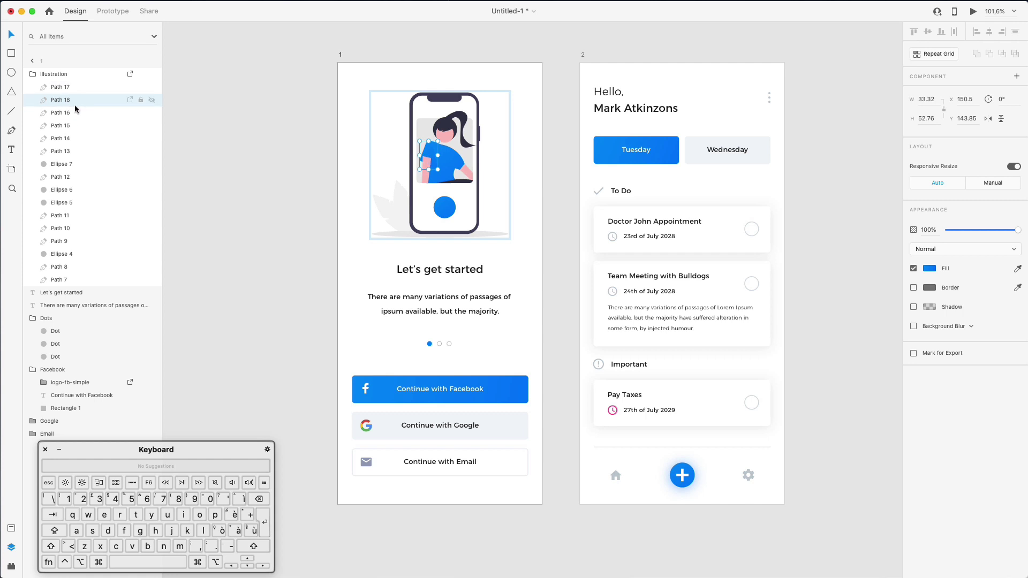
left_click(274, 150)
scroll(273, 149, "down", 1)
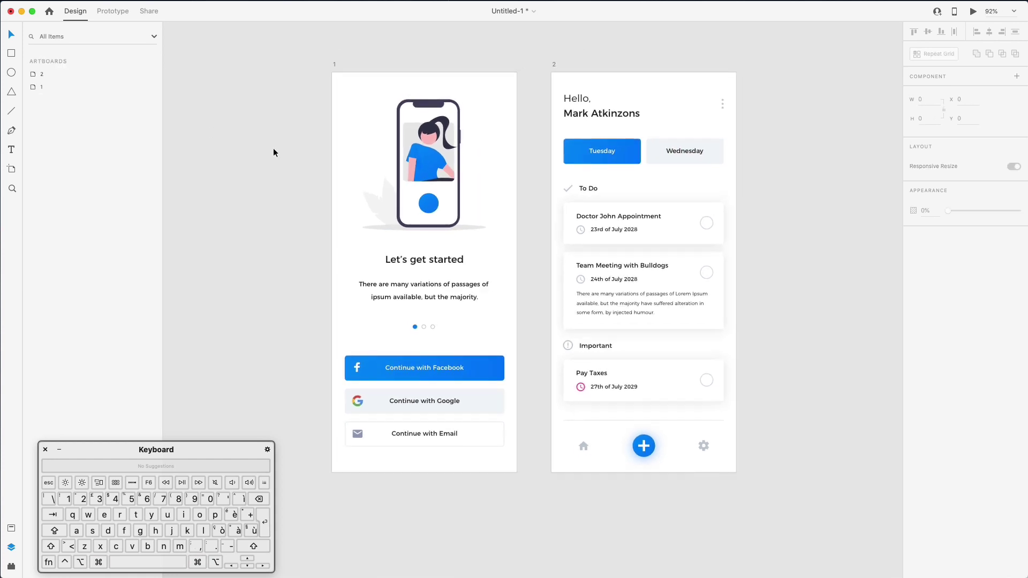
scroll(160, 375, "down", 1)
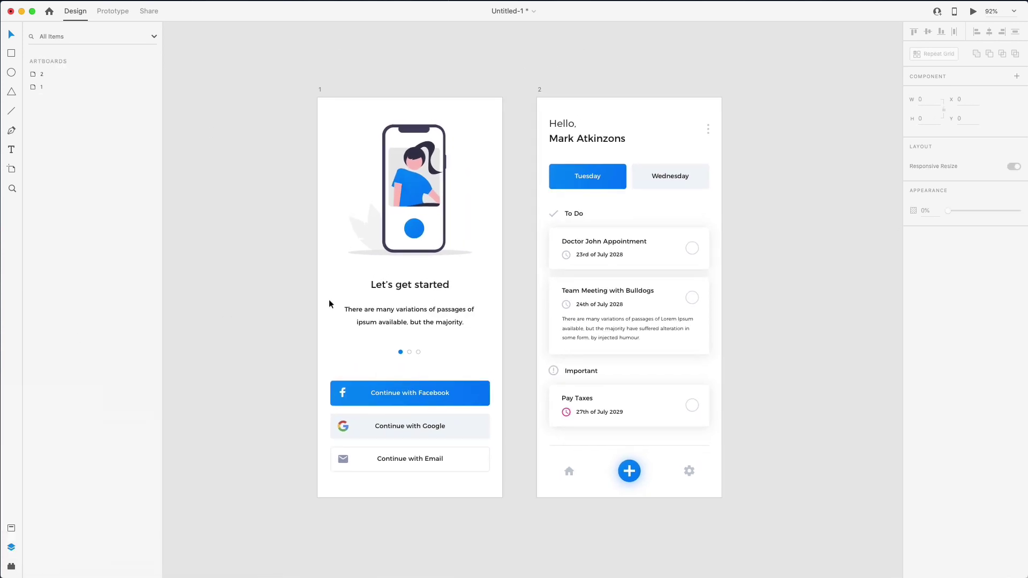
scroll(446, 249, "up", 3)
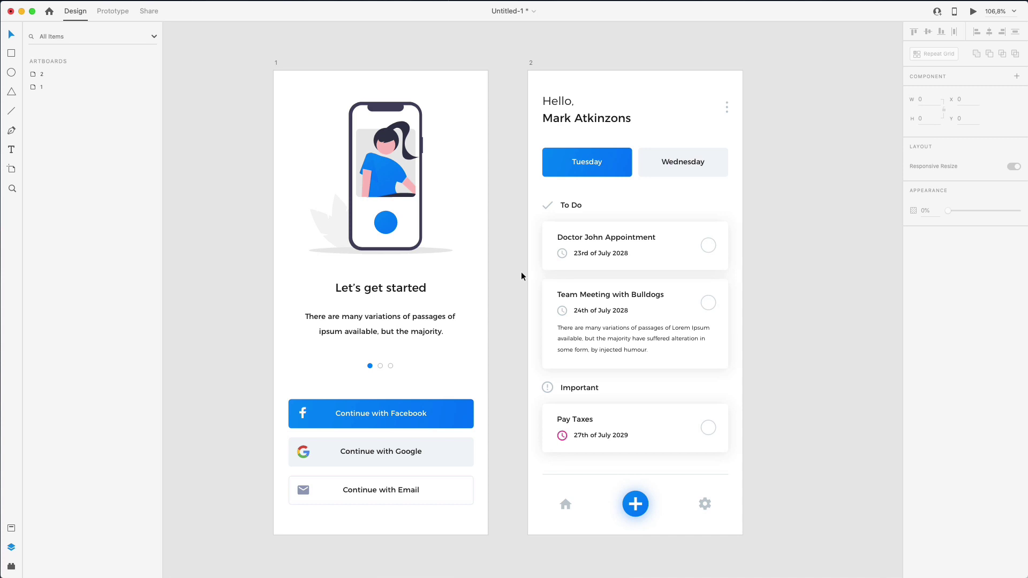
scroll(512, 269, "down", 1)
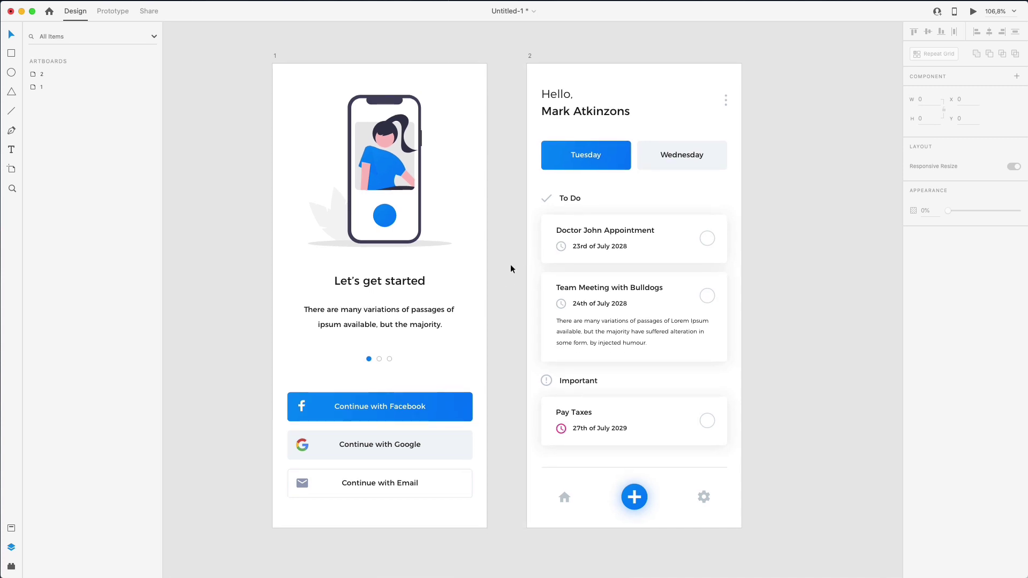
scroll(637, 34, "left", 1)
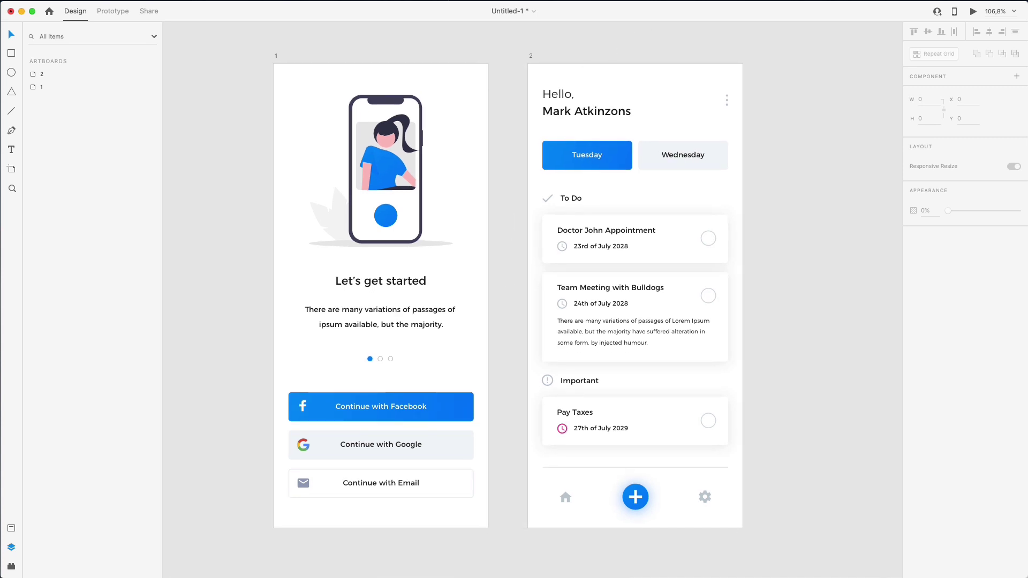